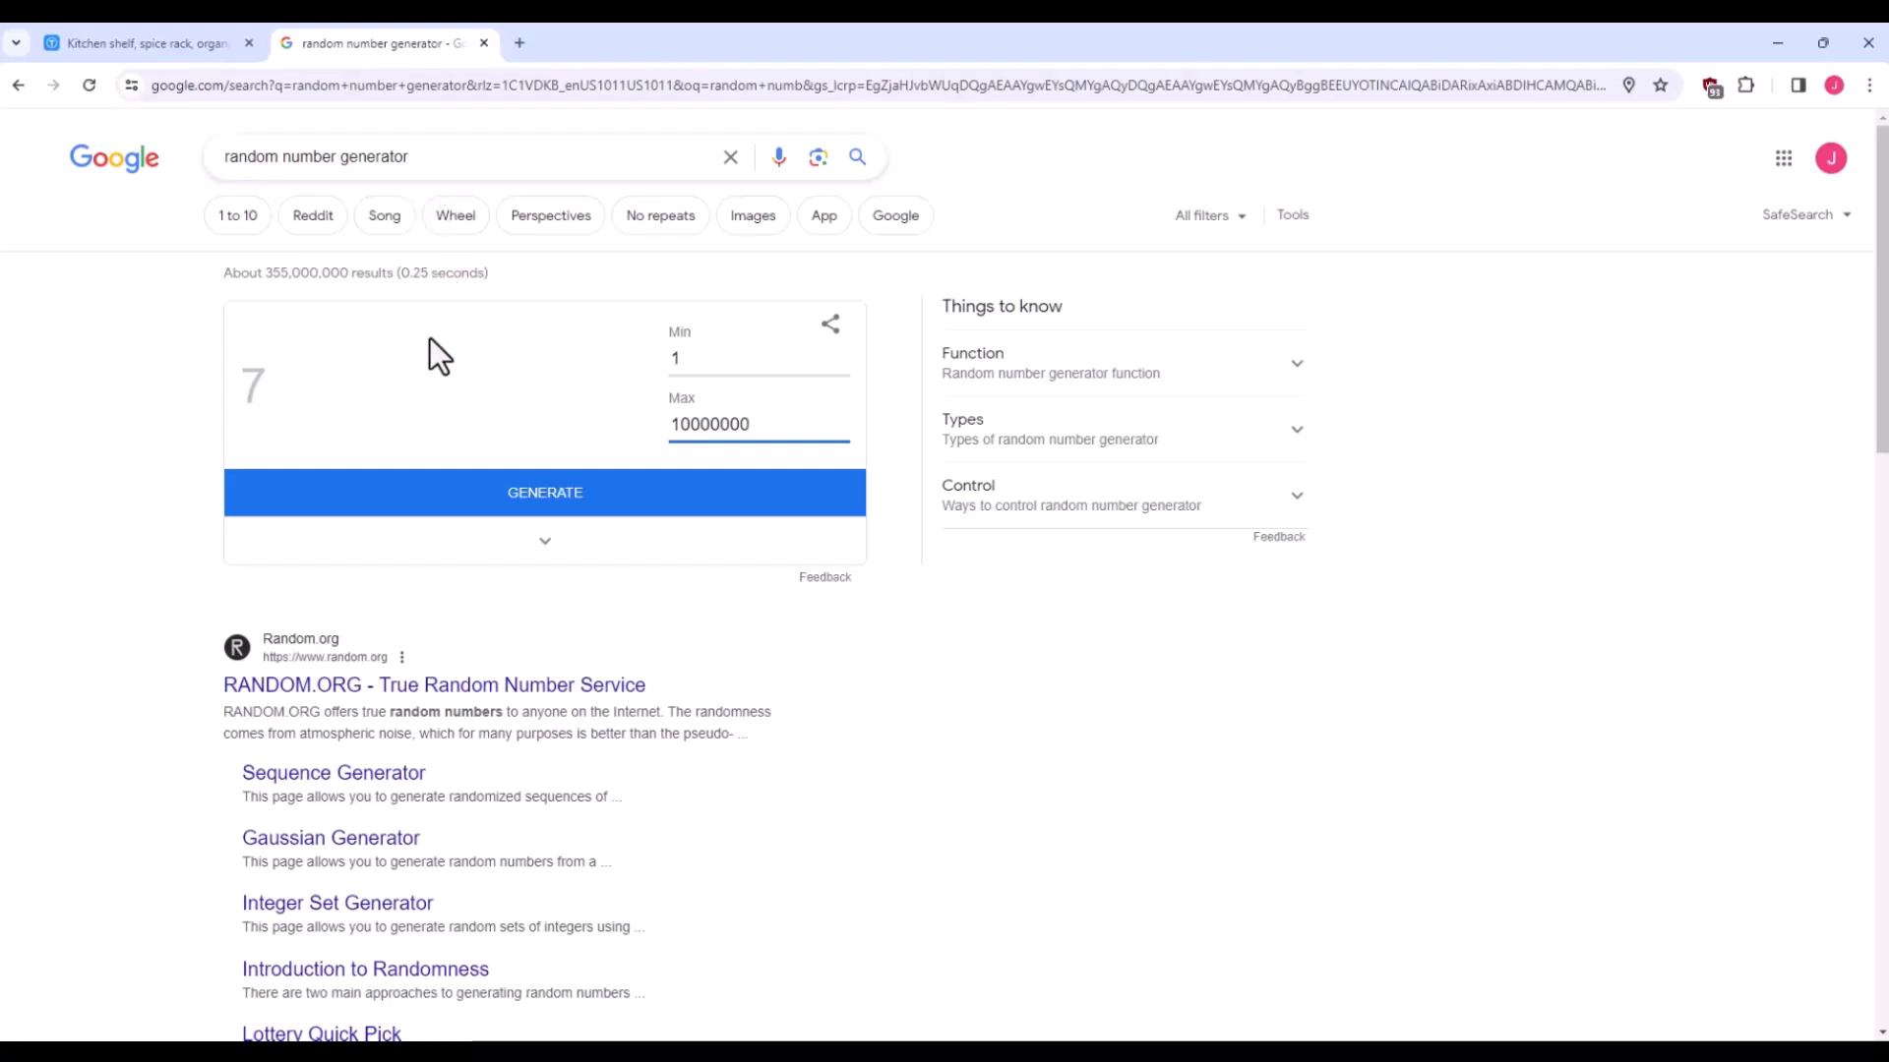
Generate a random number between 1 and 10000000 and copy it.
click(690, 362)
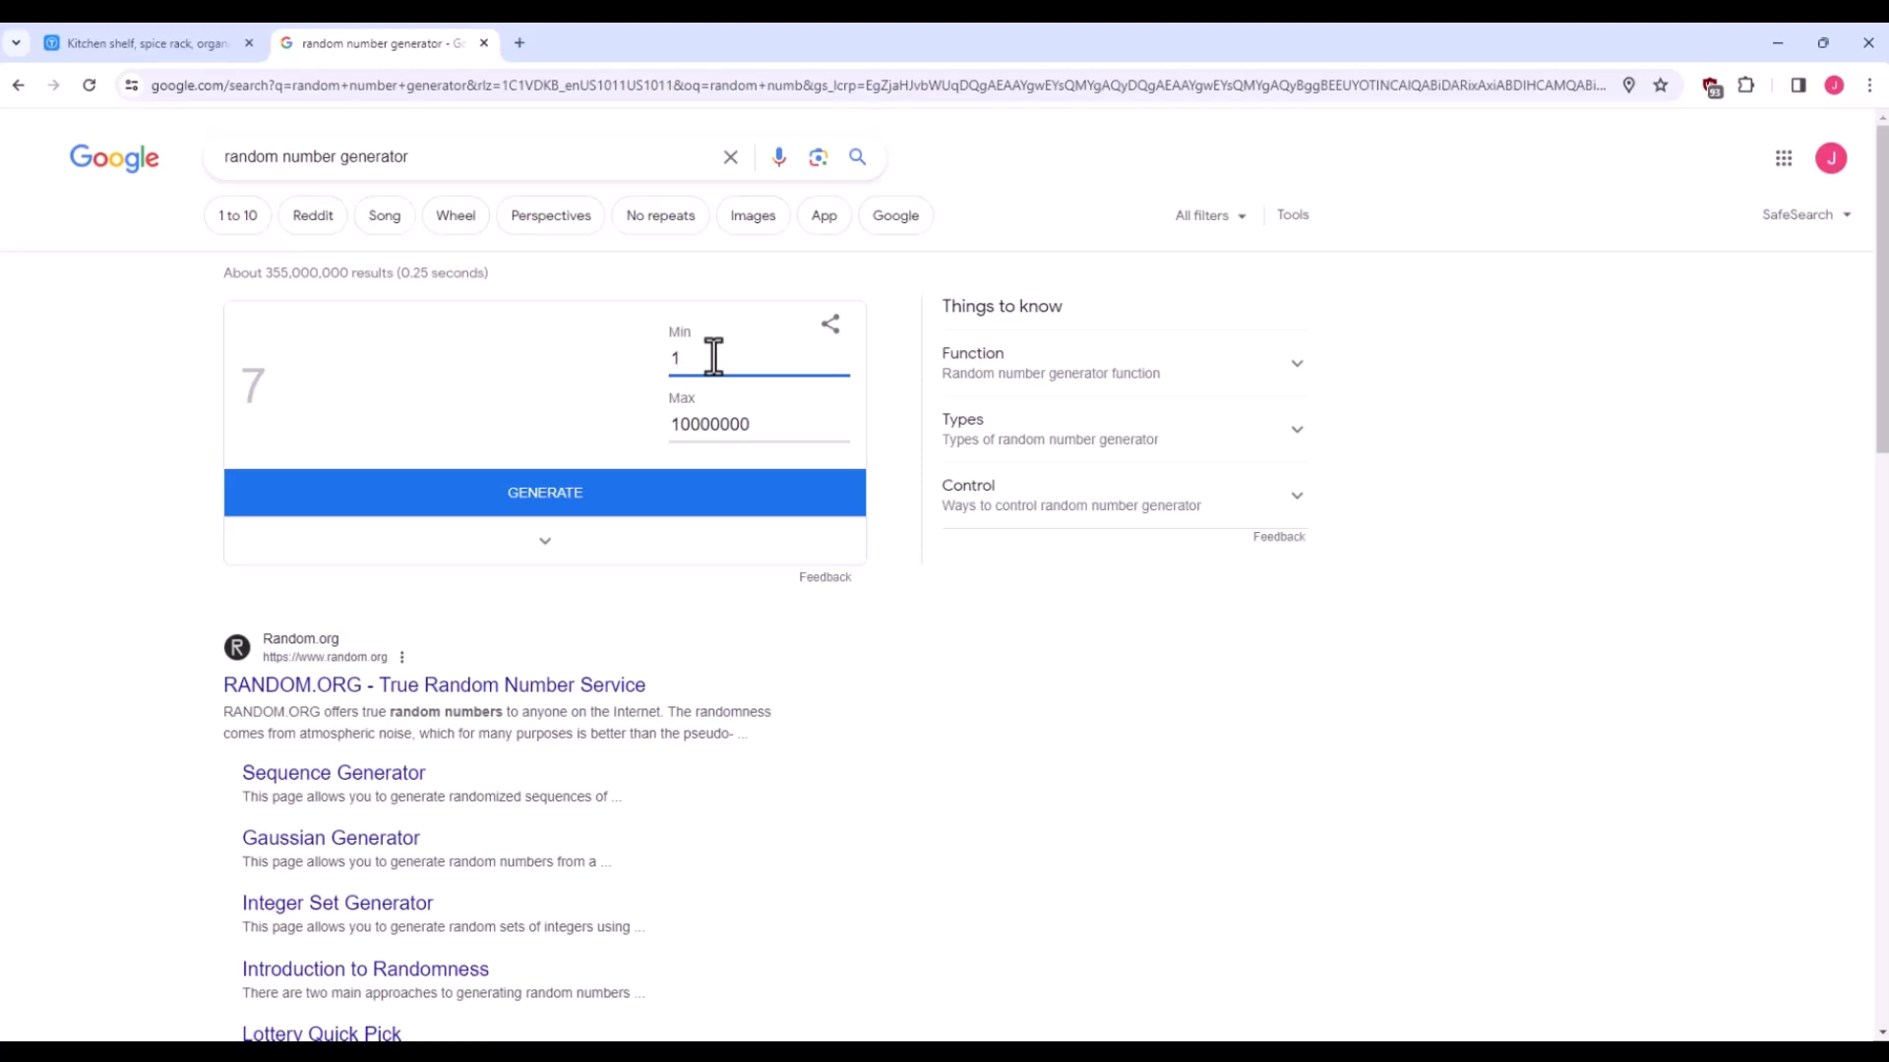
click(781, 426)
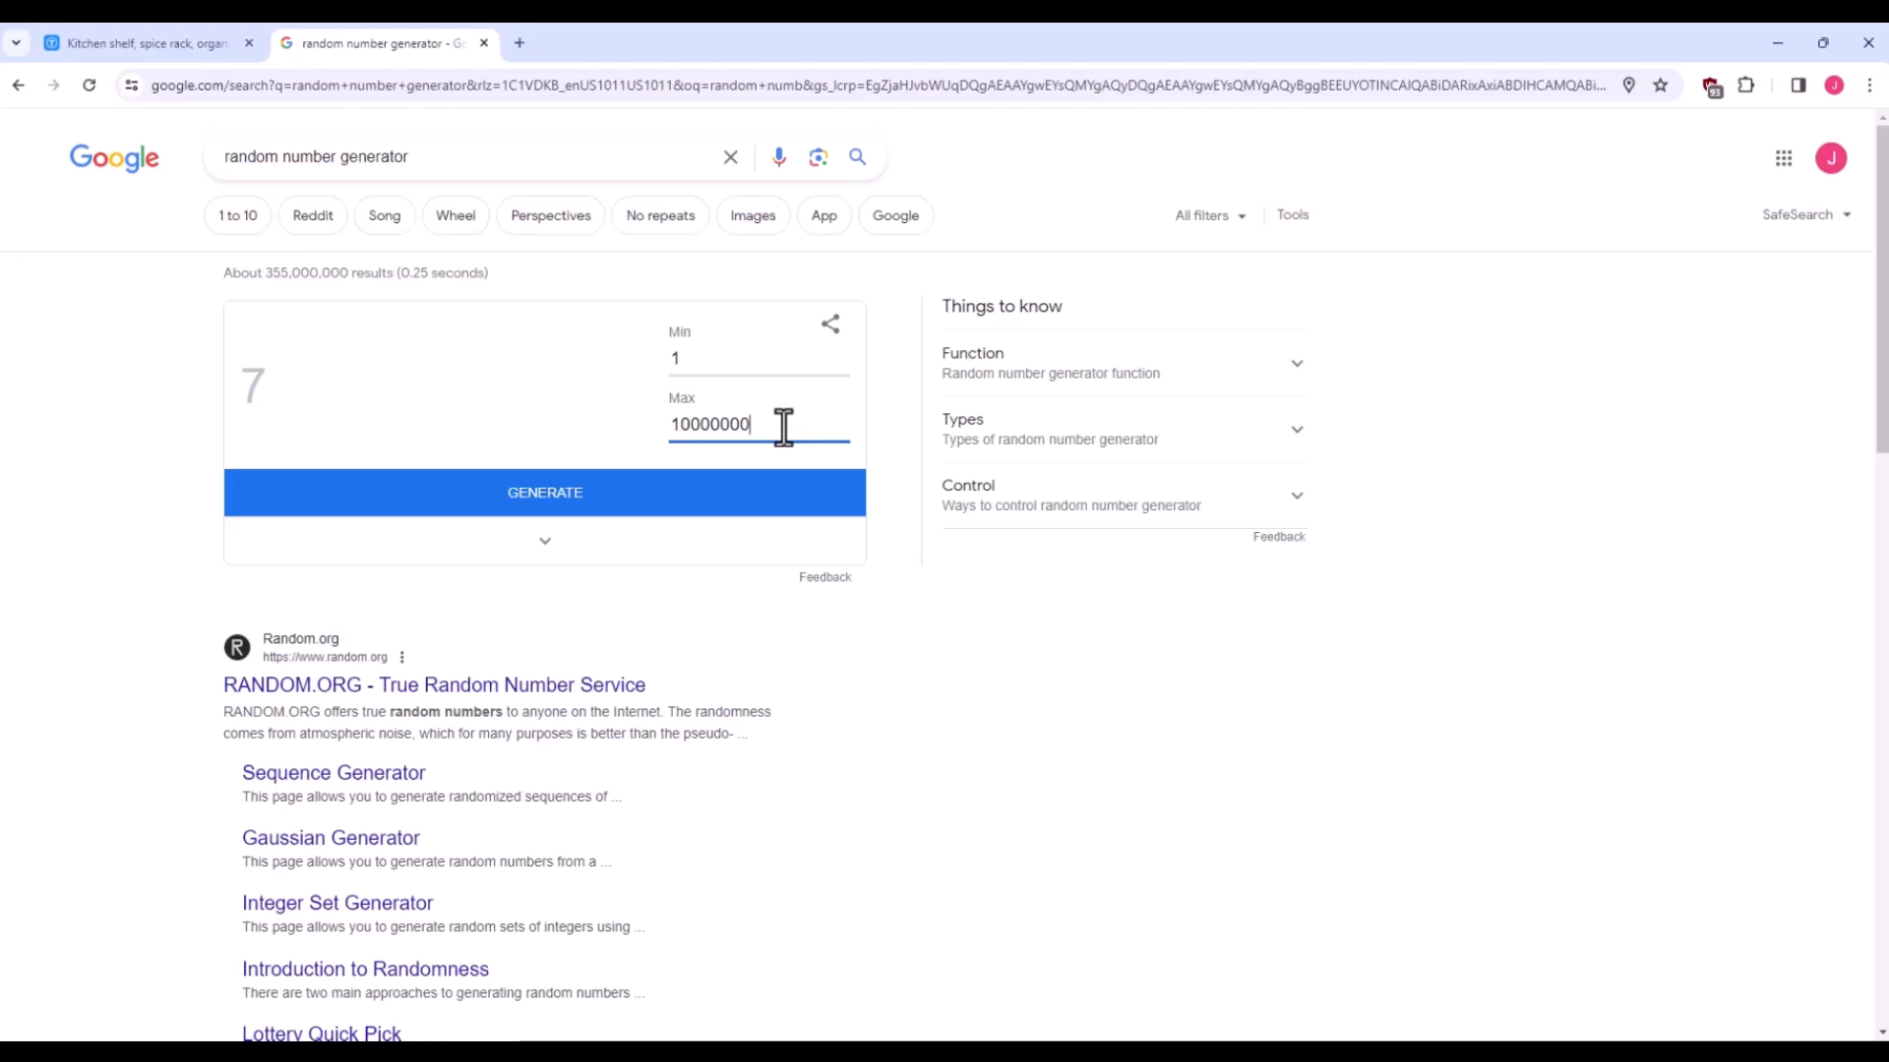
click(607, 498)
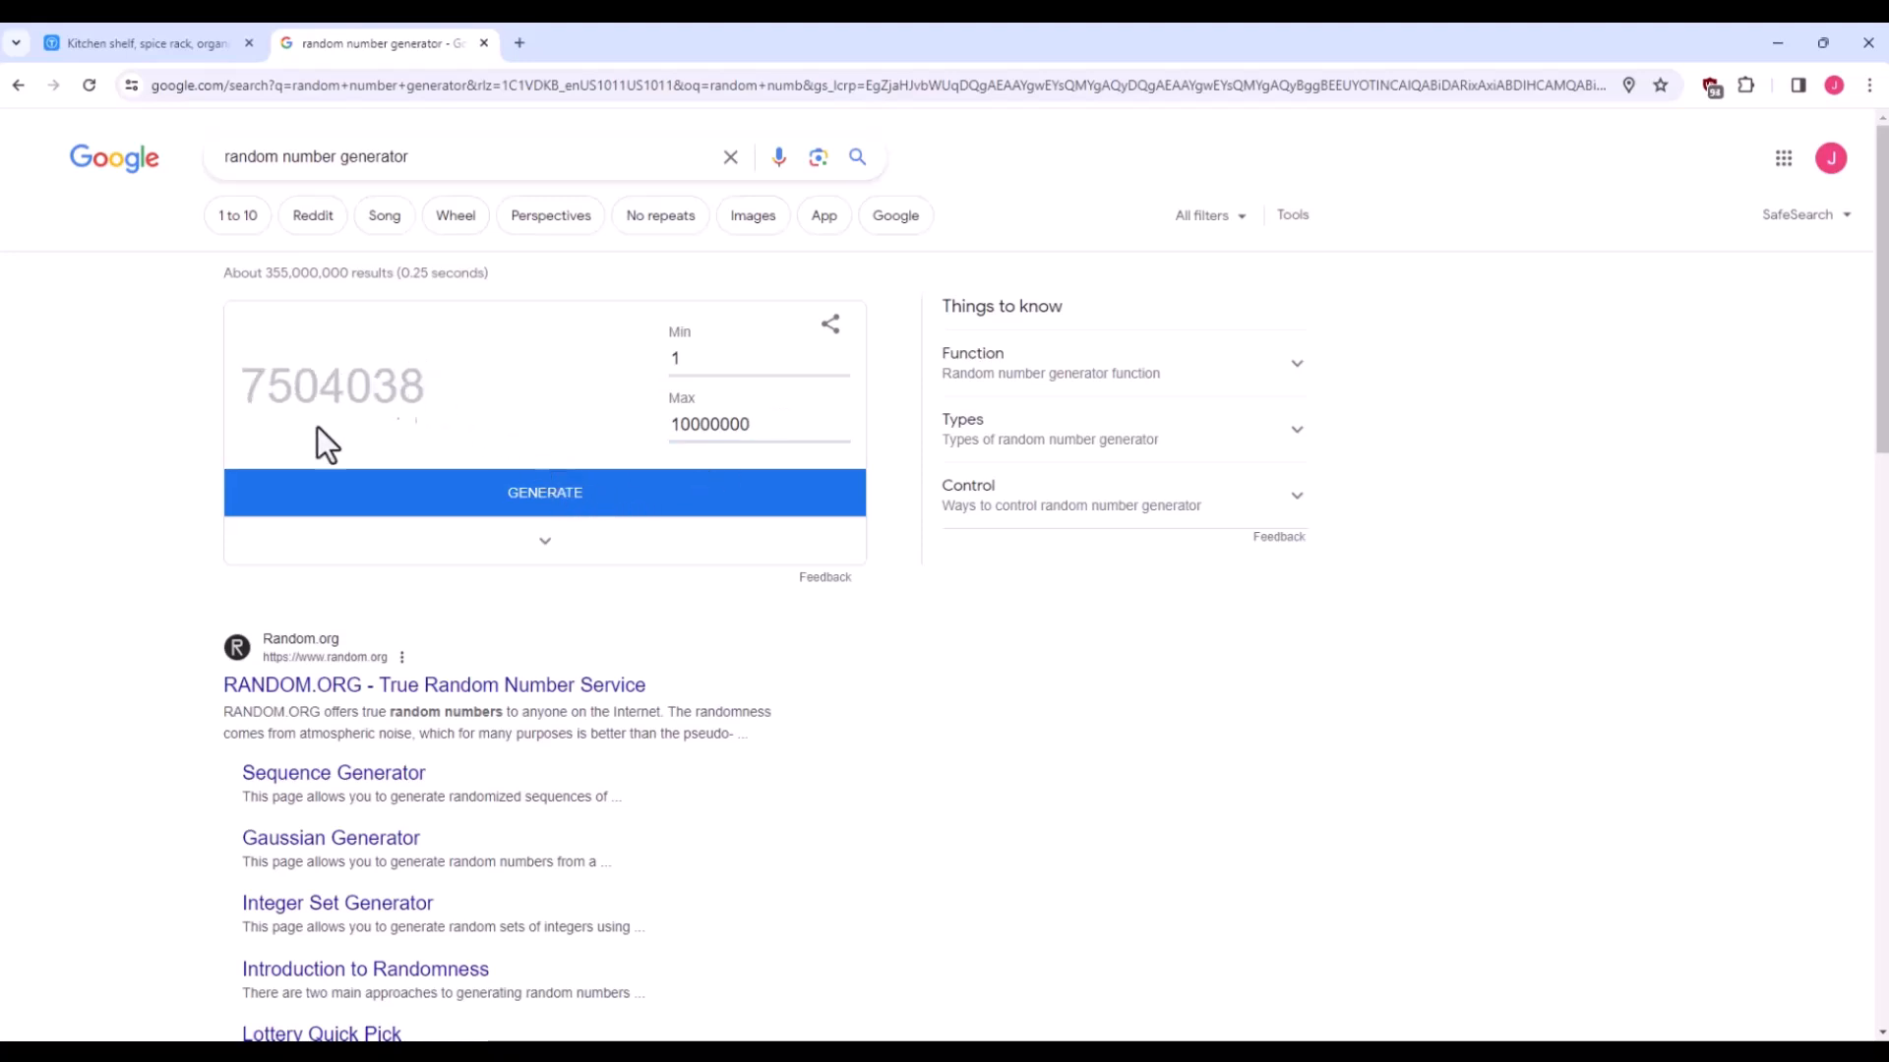
drag(427, 387, 249, 393)
key(ctrl+c)
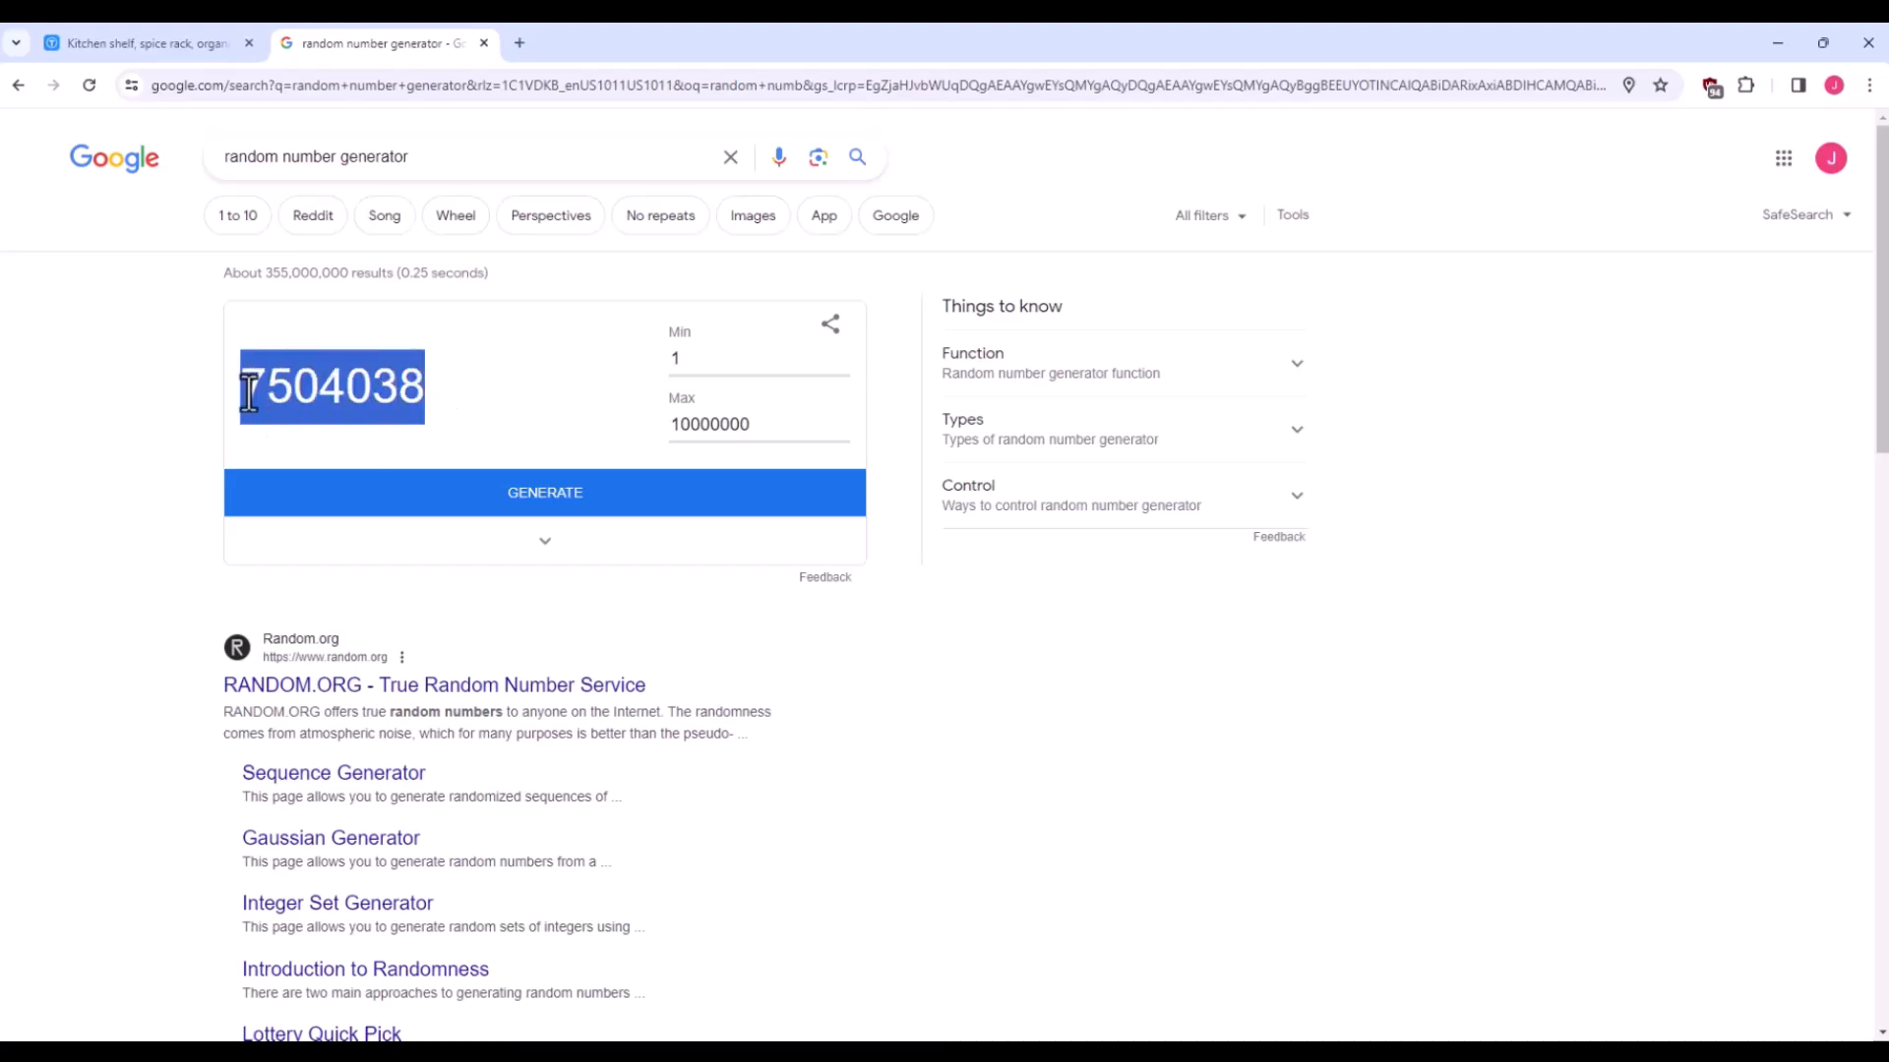
Replace the thing number in the Thingiverse page address with the copied random number and load it.
click(153, 44)
click(397, 85)
double_click(397, 86)
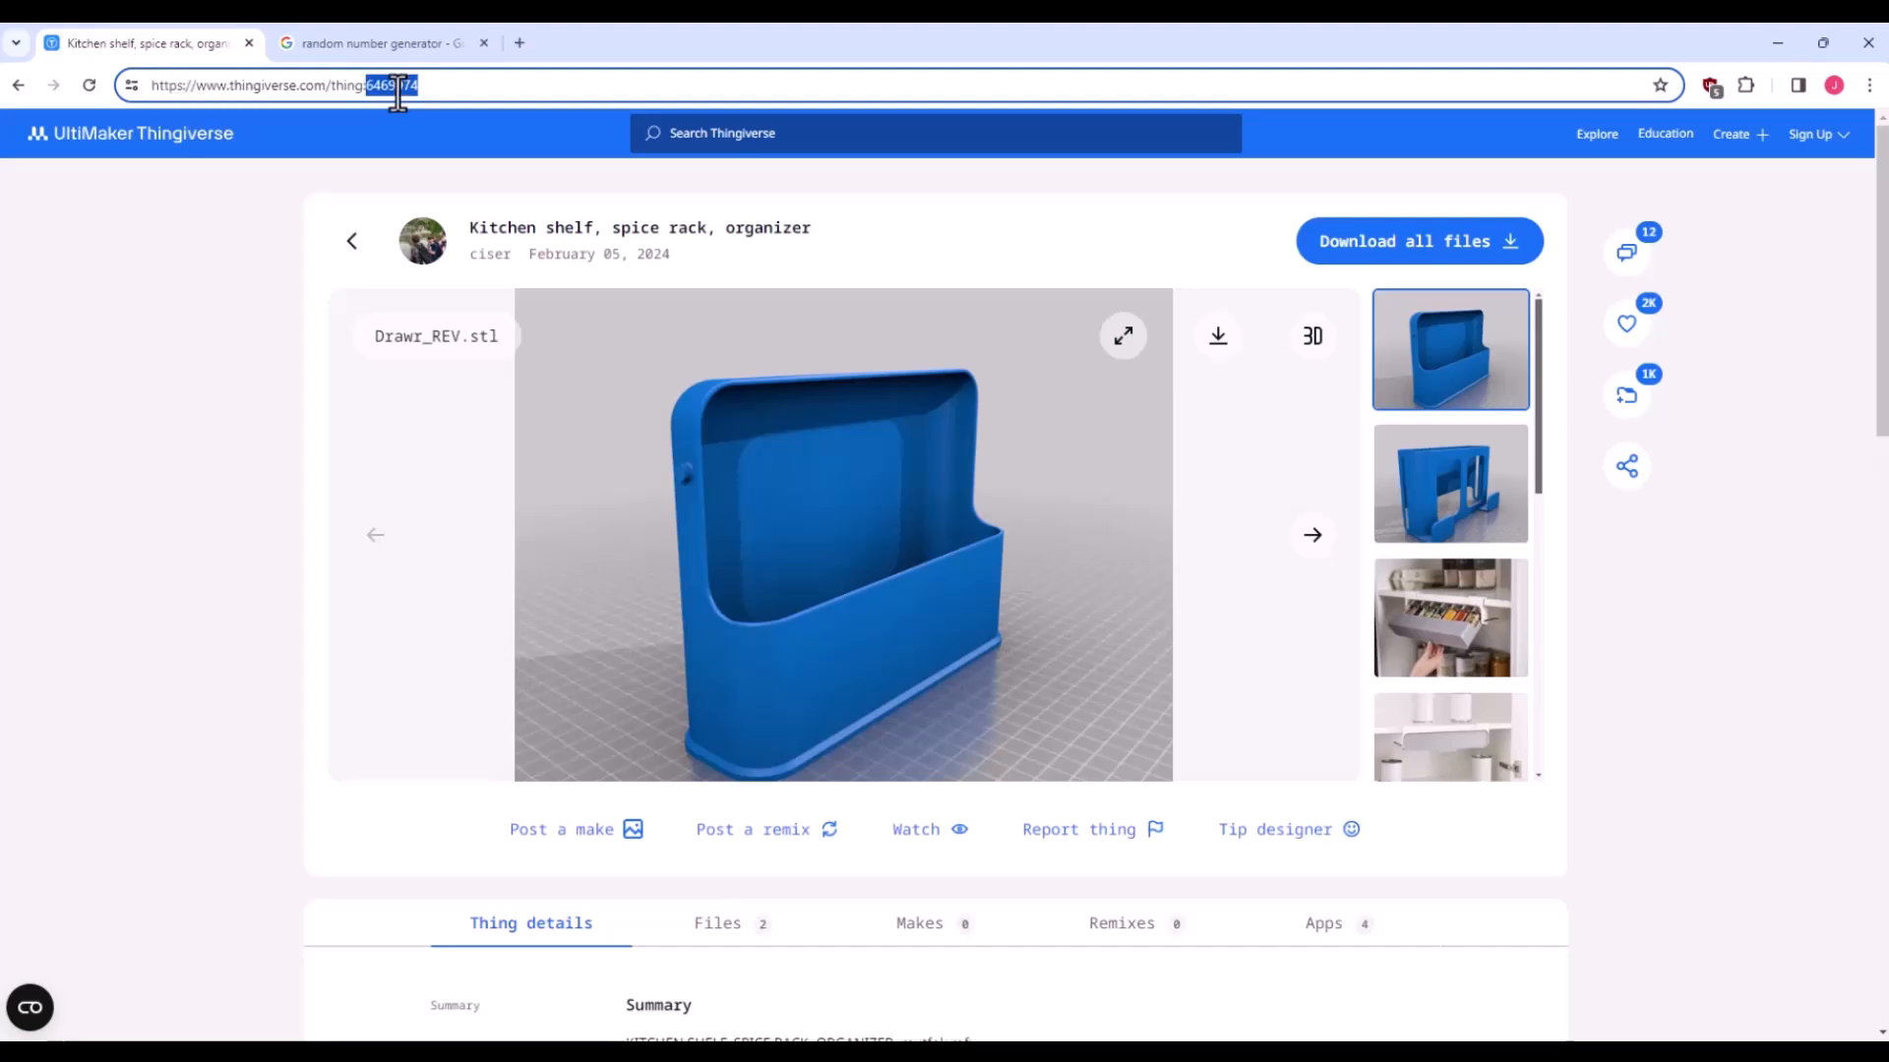
key(ctrl+v)
key(Return)
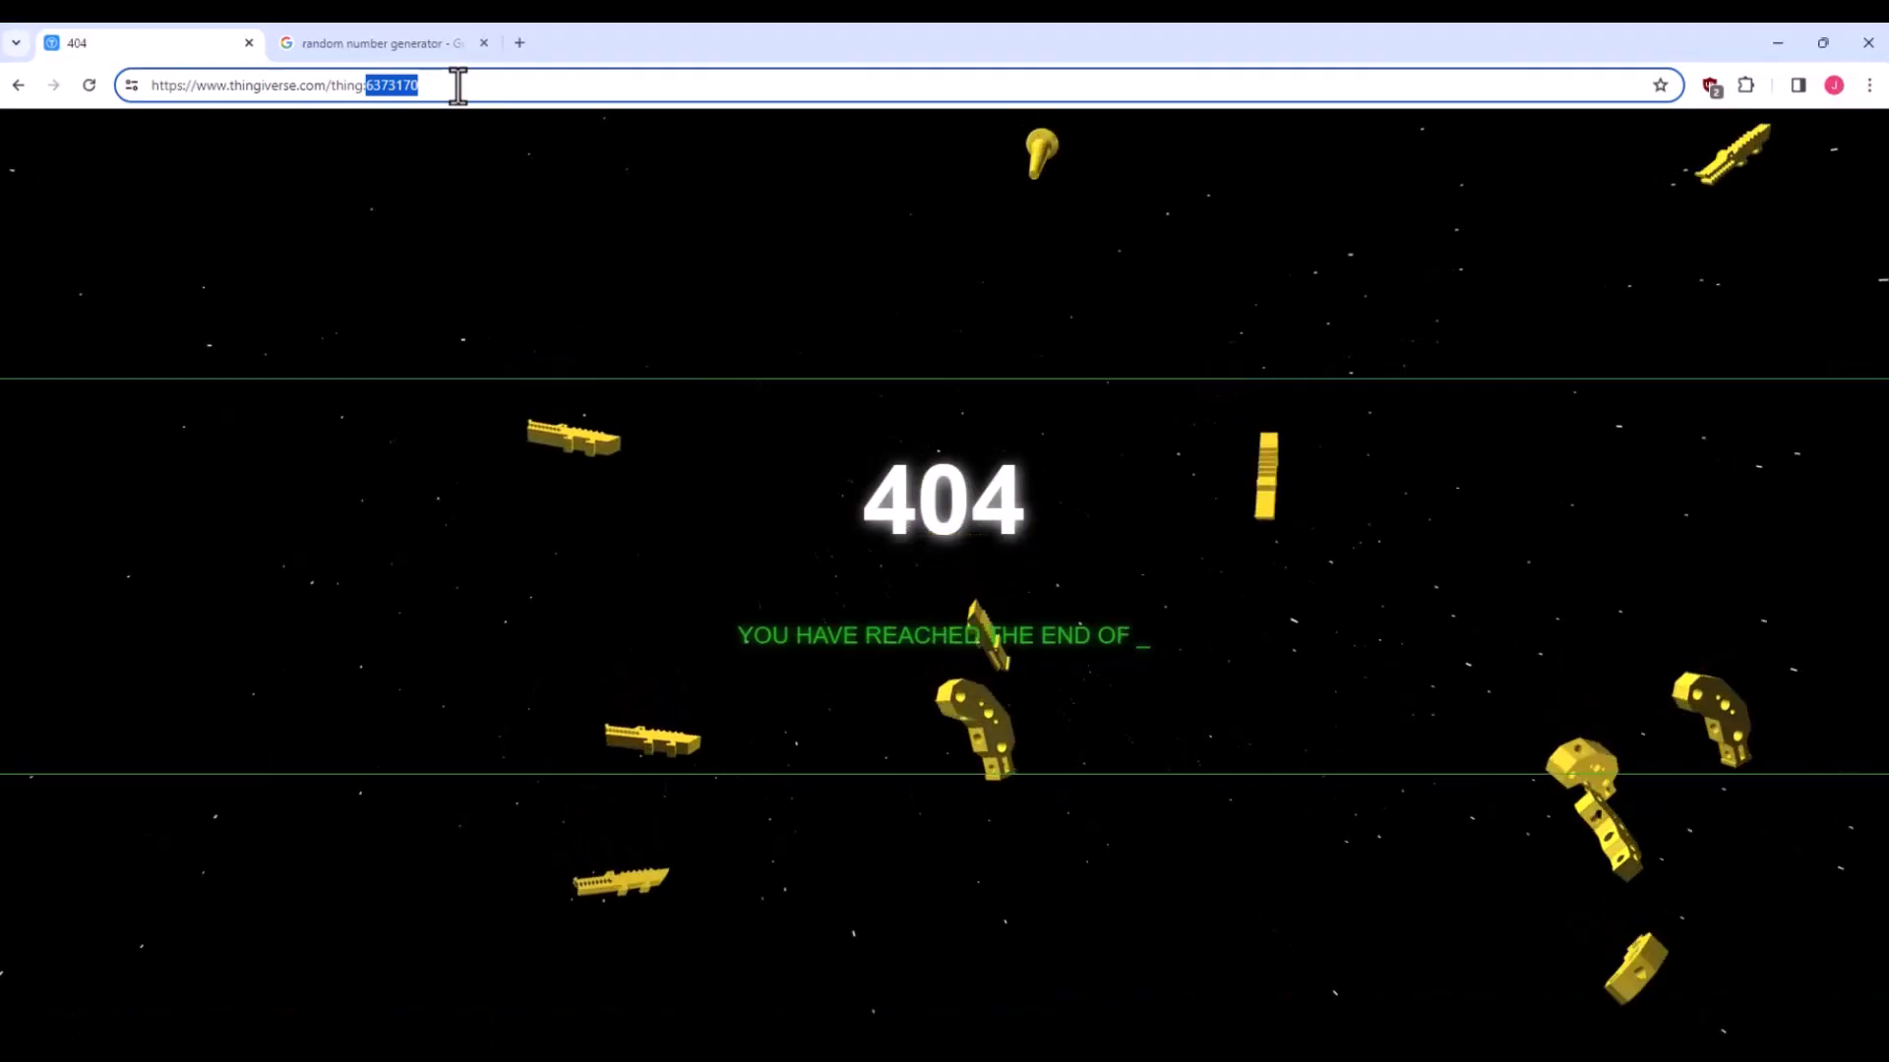
Load Thingiverse thing number 3695703 and review the differential cover's page and summary.
text(3695703)
key(Return)
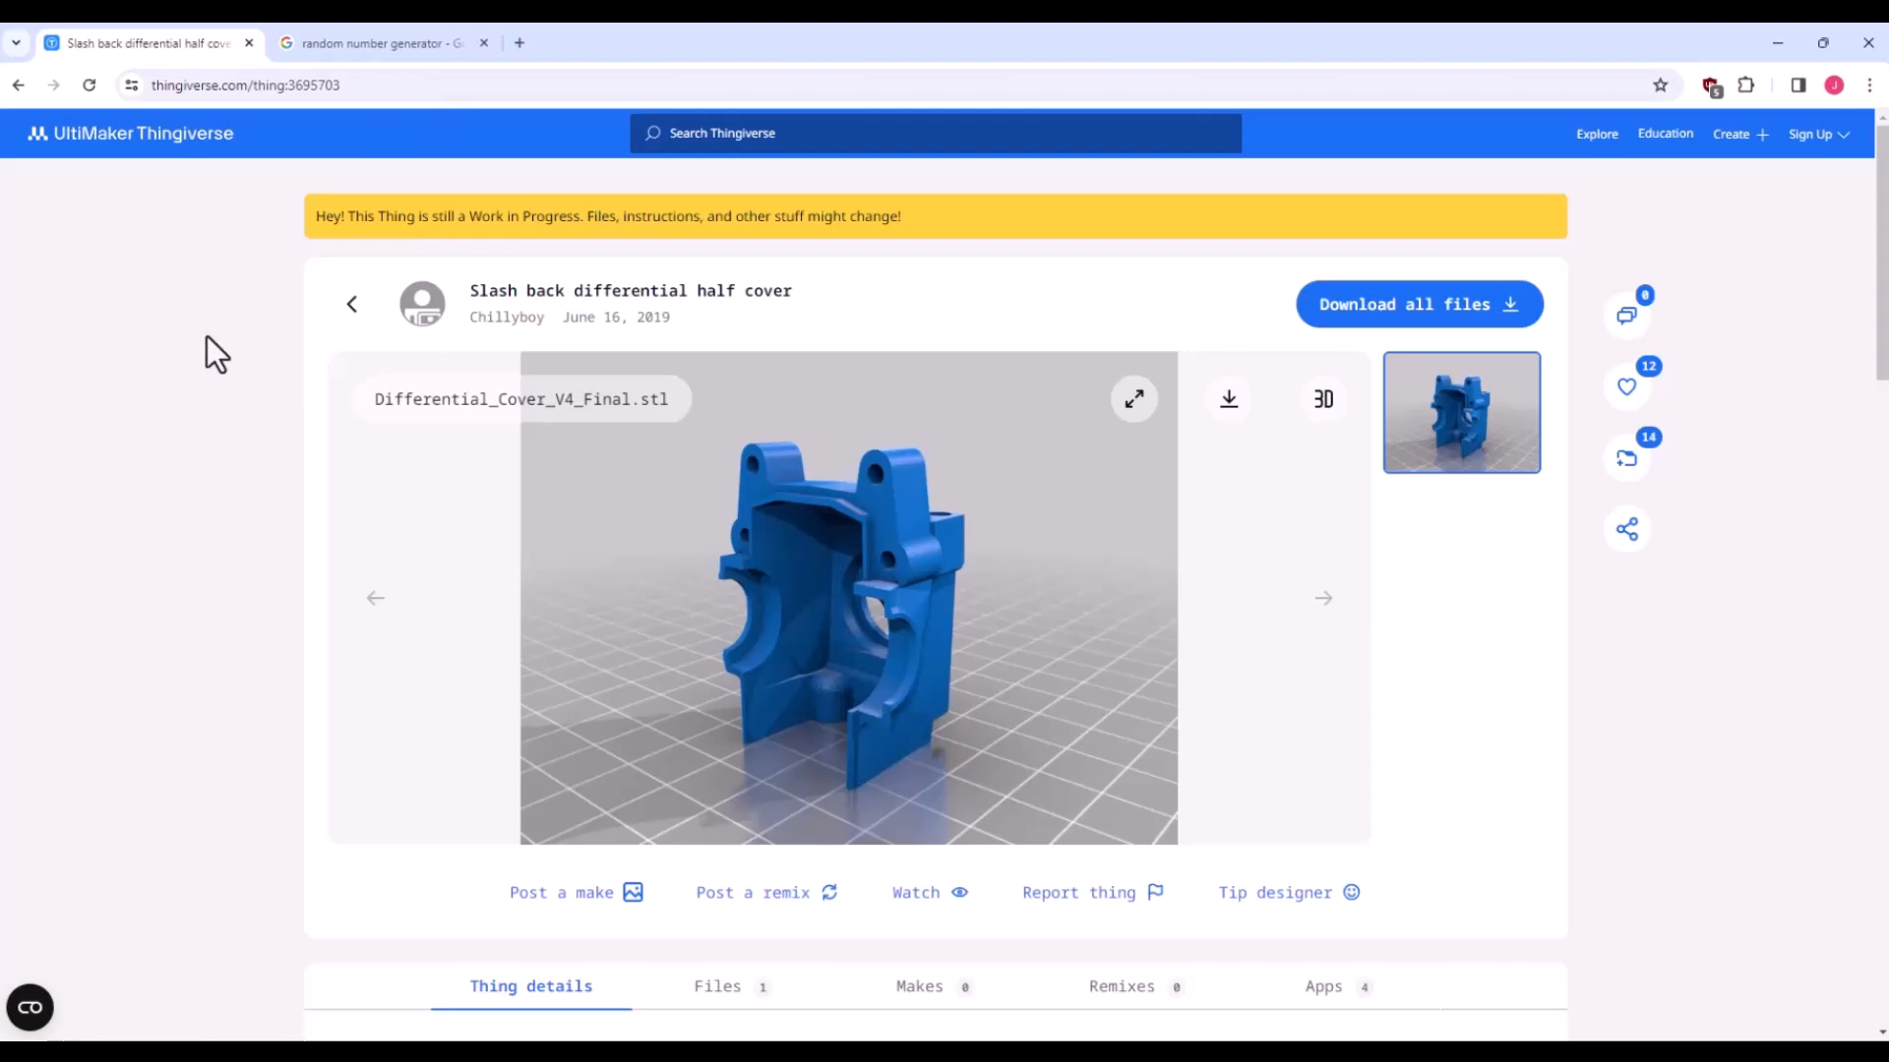
scroll(210, 462, down, 1)
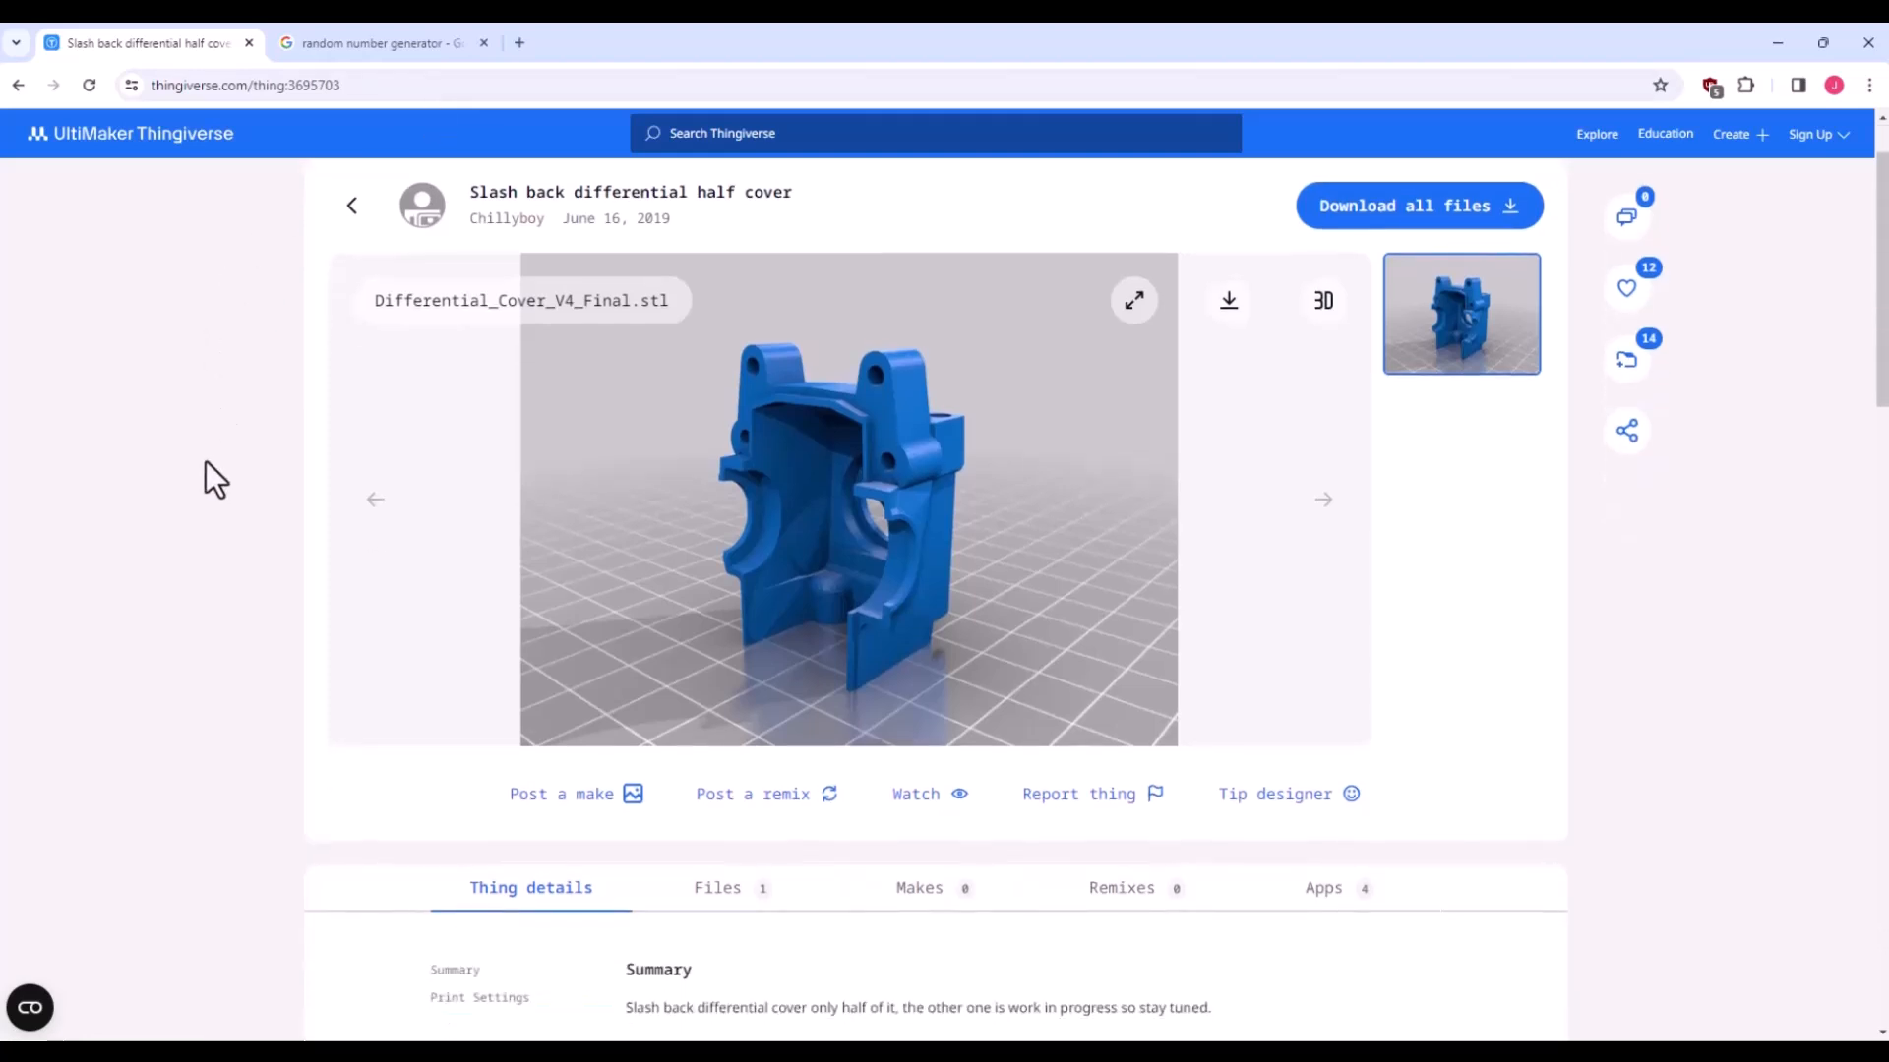
scroll(206, 465, up, 1)
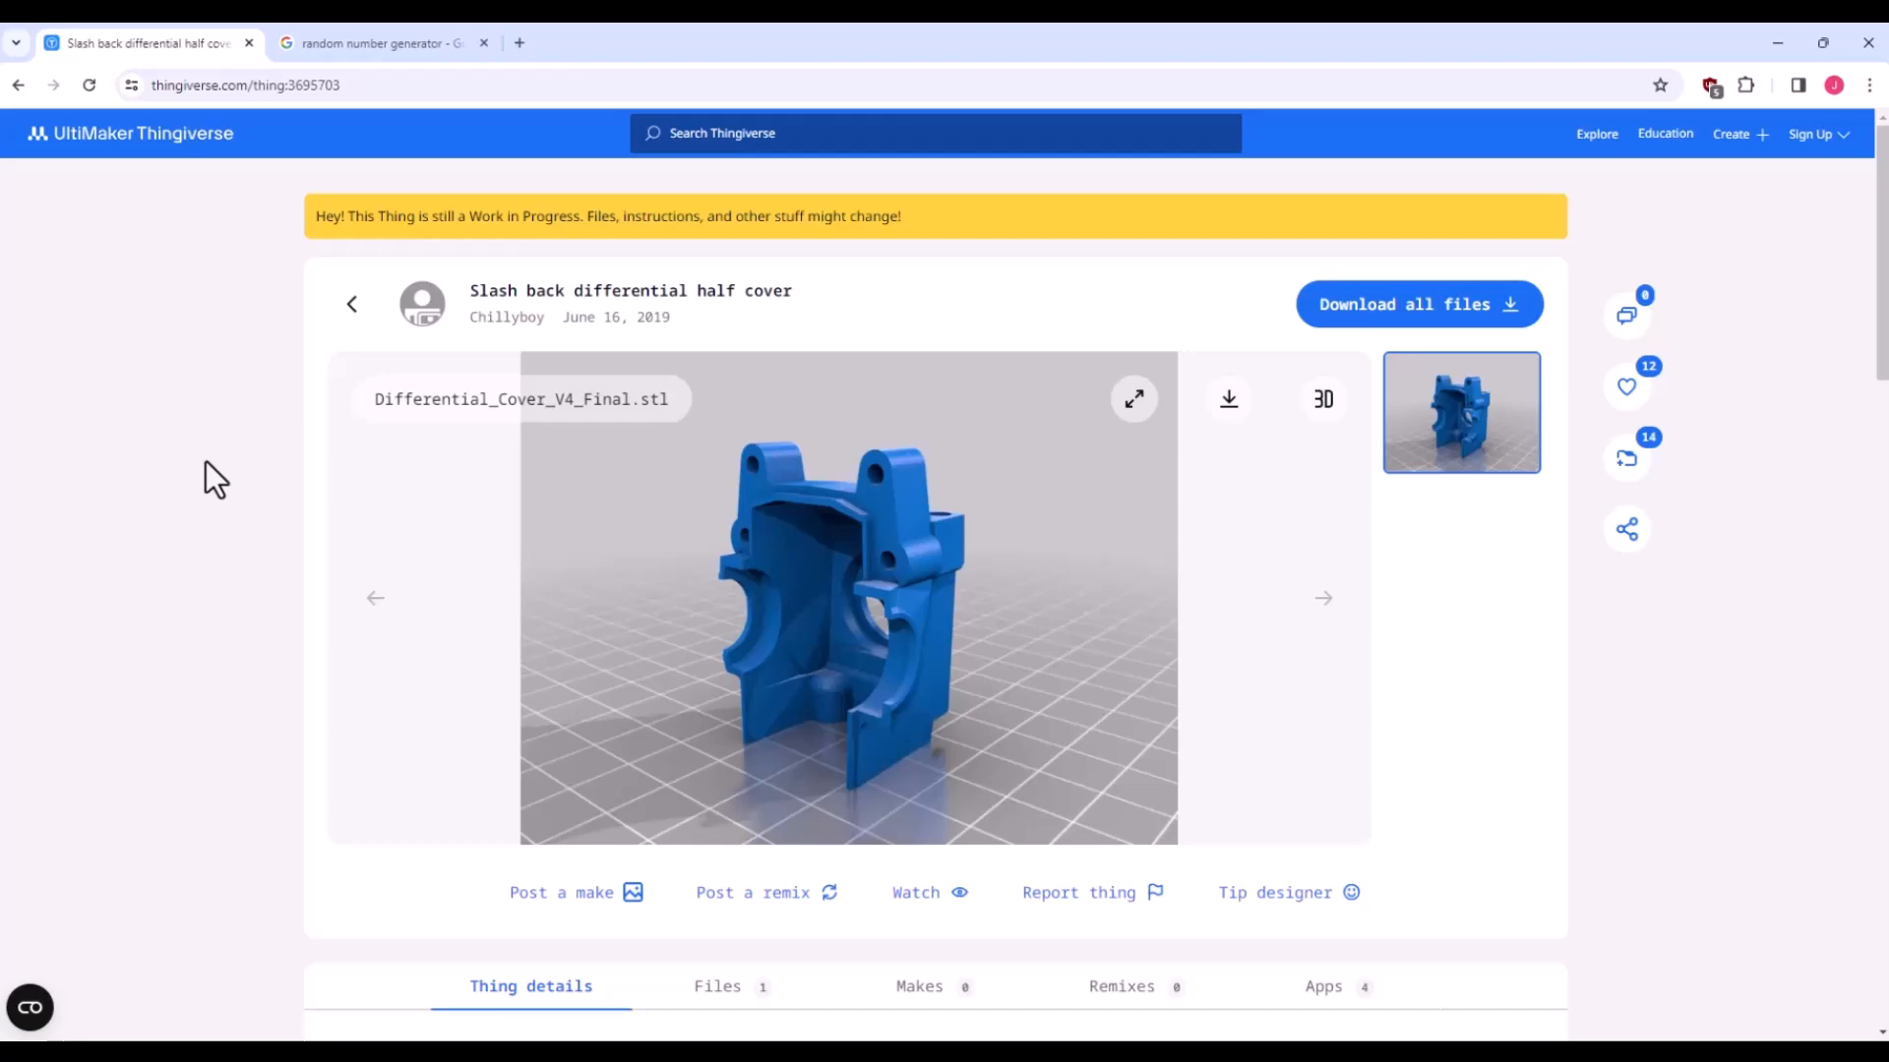
scroll(978, 647, down, 3)
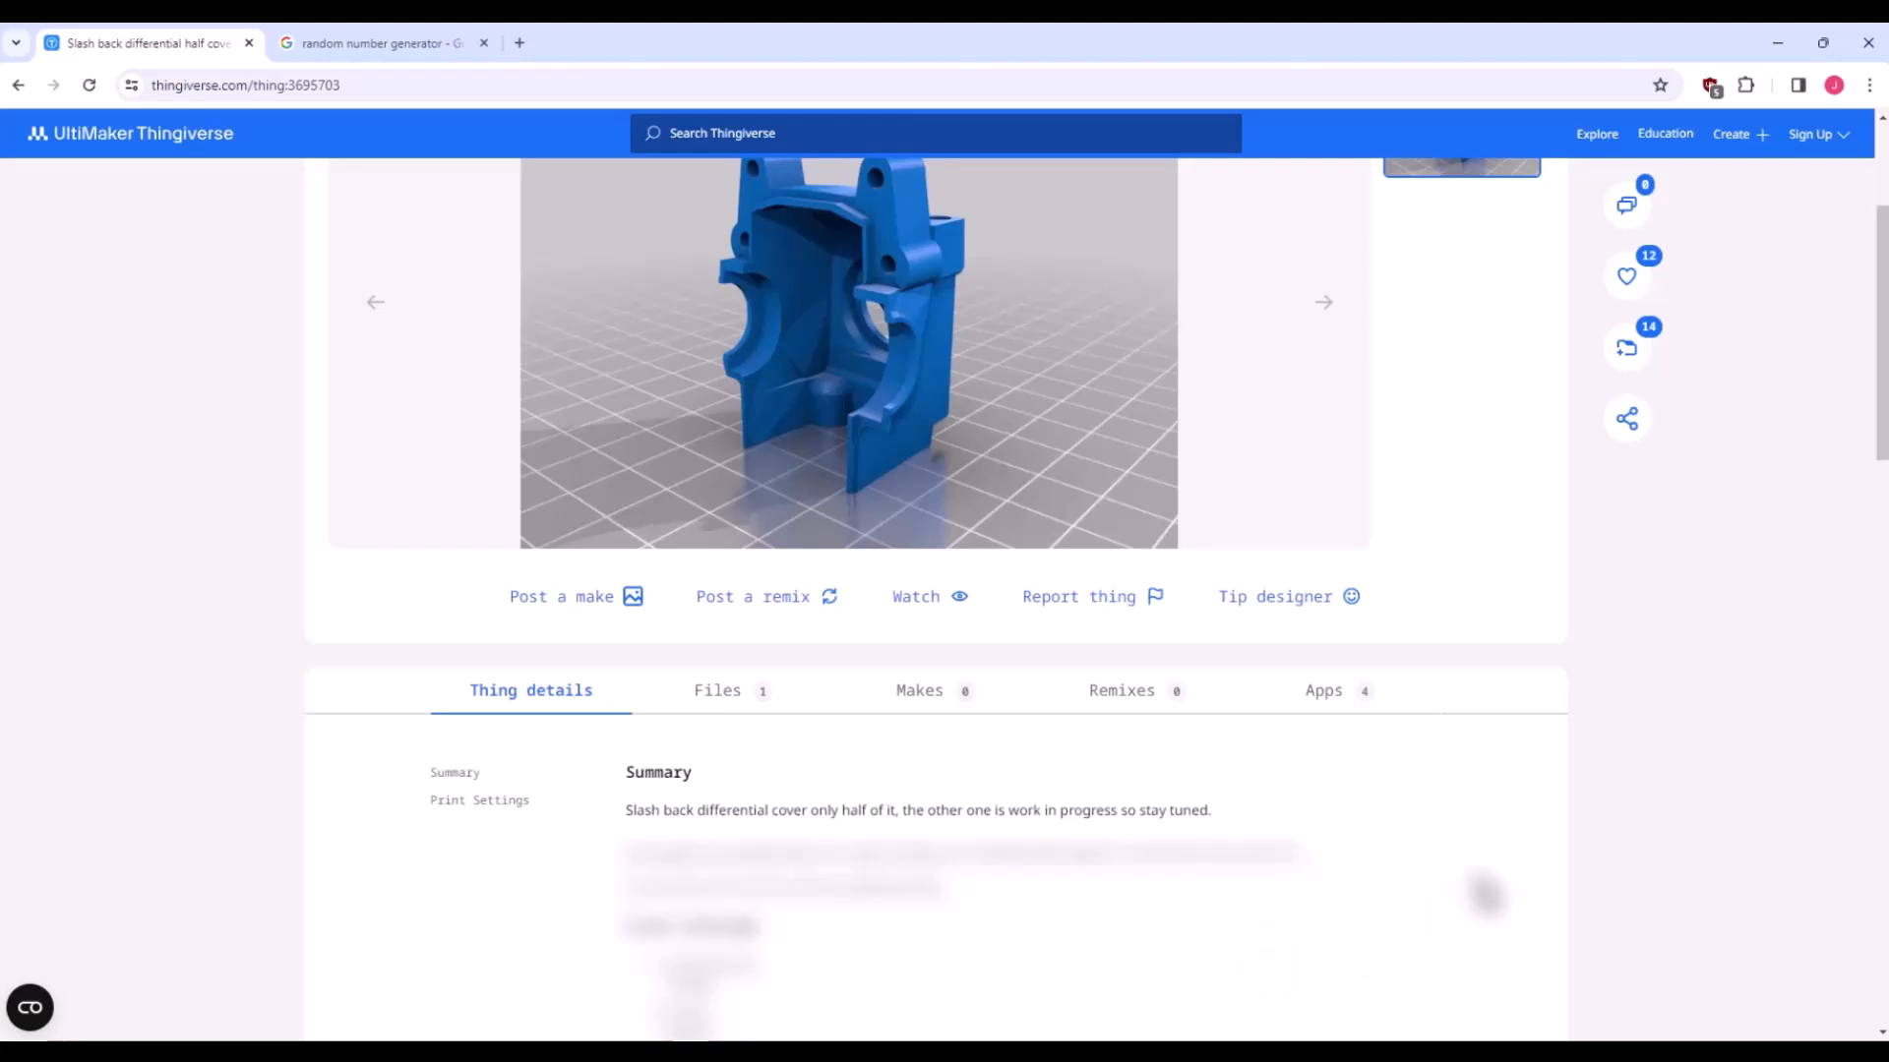
scroll(1486, 895, down, 13)
scroll(1476, 883, up, 15)
Show the thing's file list and download Differential_Cover_V4_Final.stl.
click(736, 991)
scroll(217, 768, down, 1)
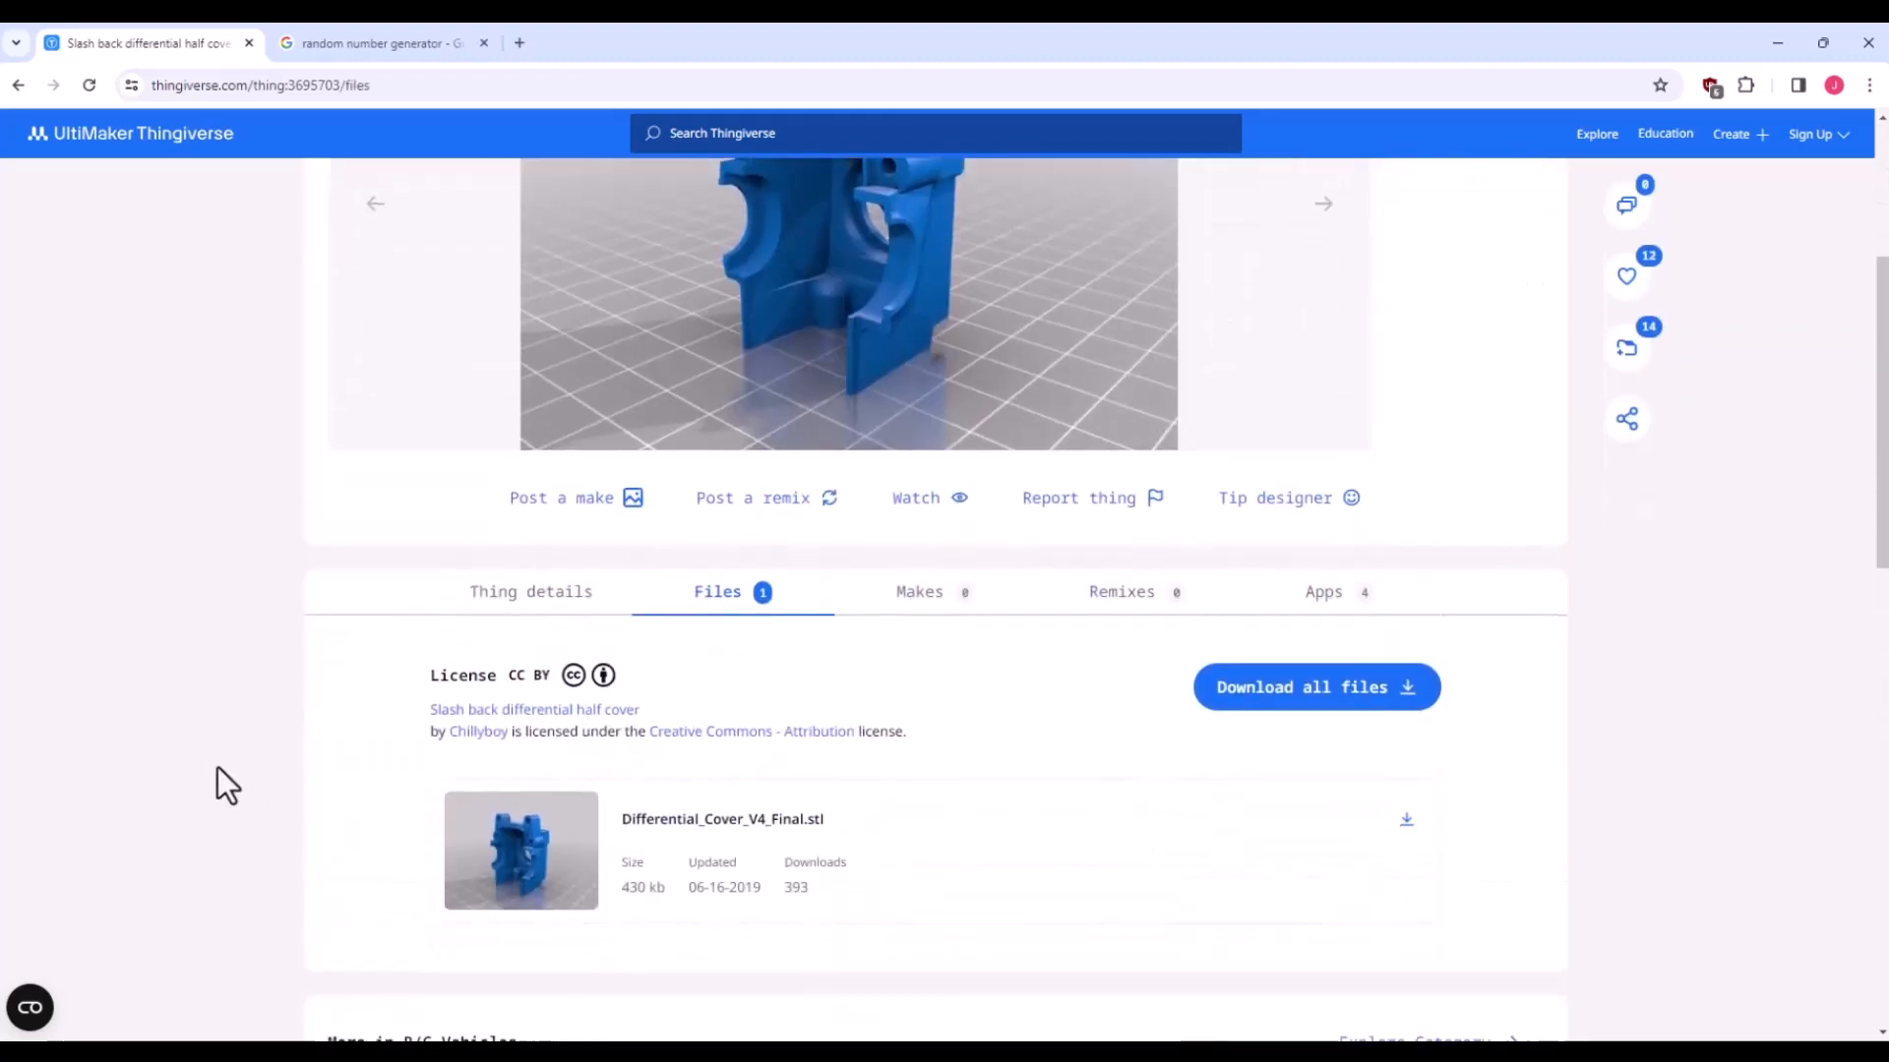
click(1407, 824)
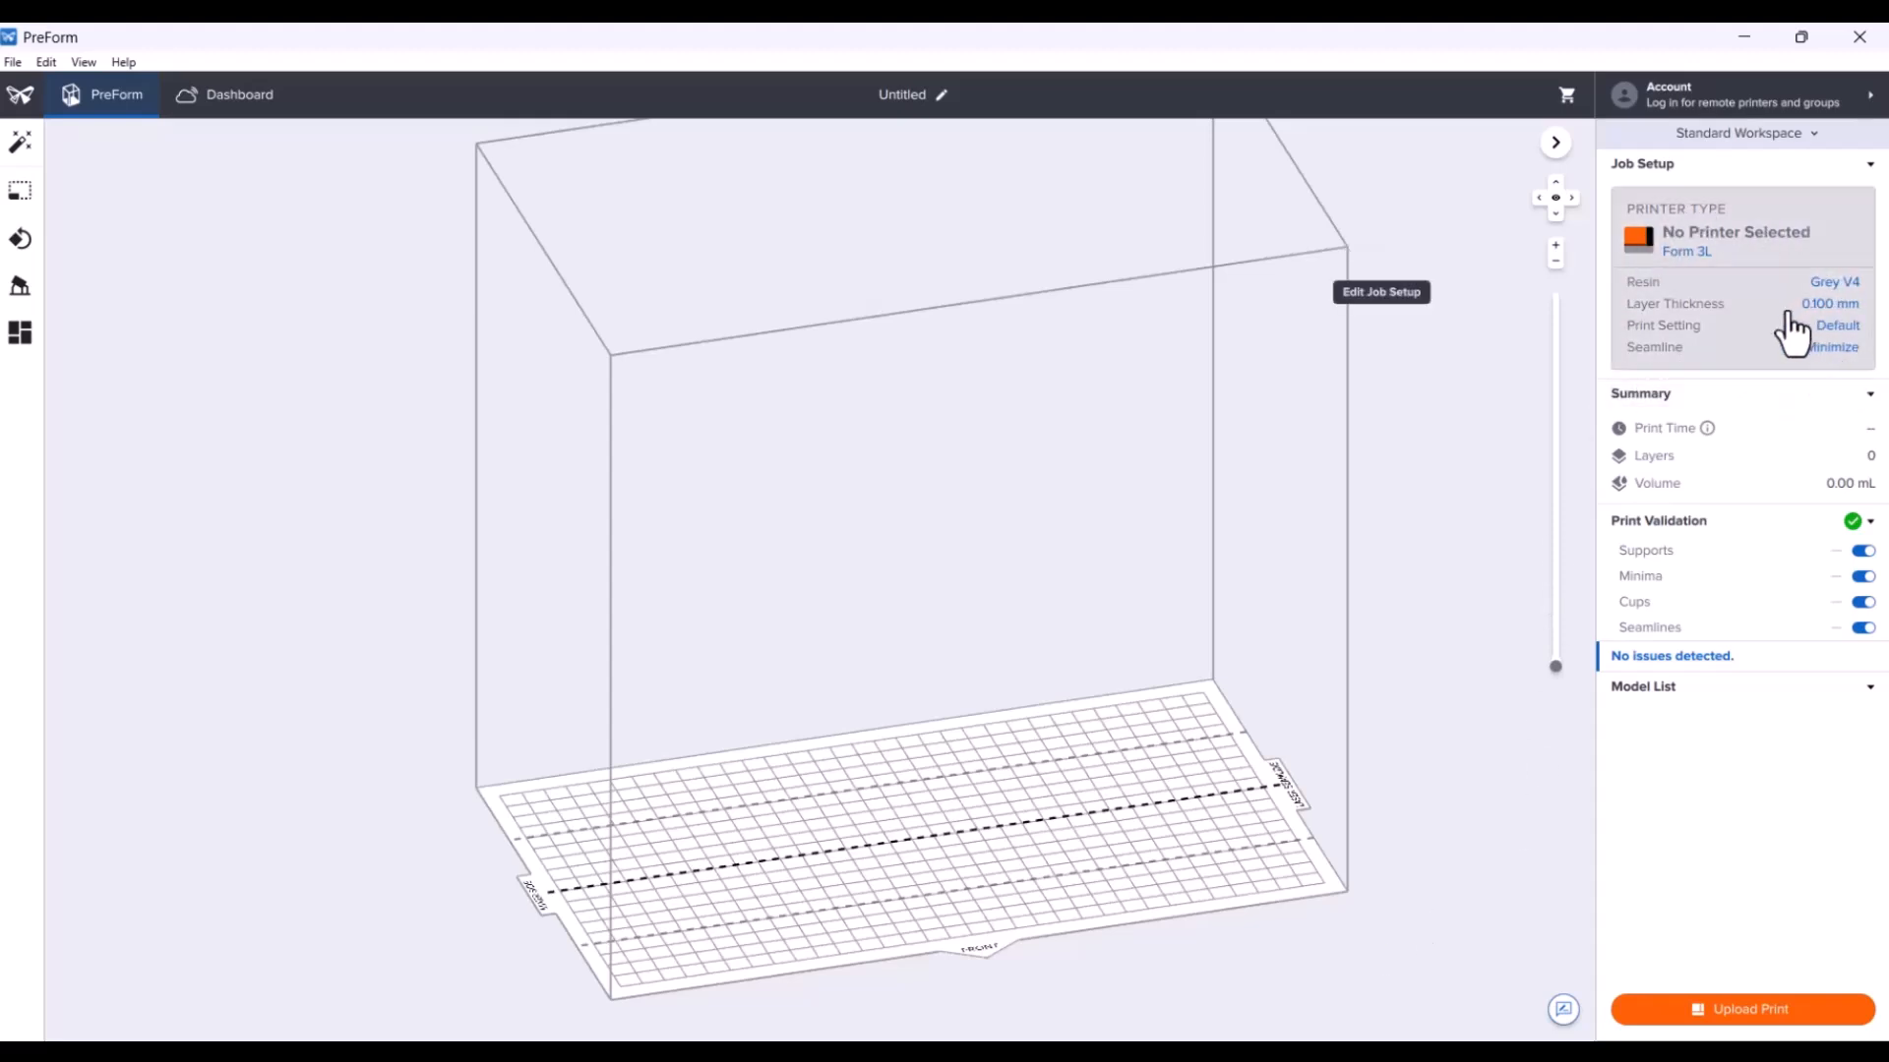
In PreForm, apply a job setup for the Form 3L with Grey resin, 0.100 mm layers and the Default print setting.
click(1730, 289)
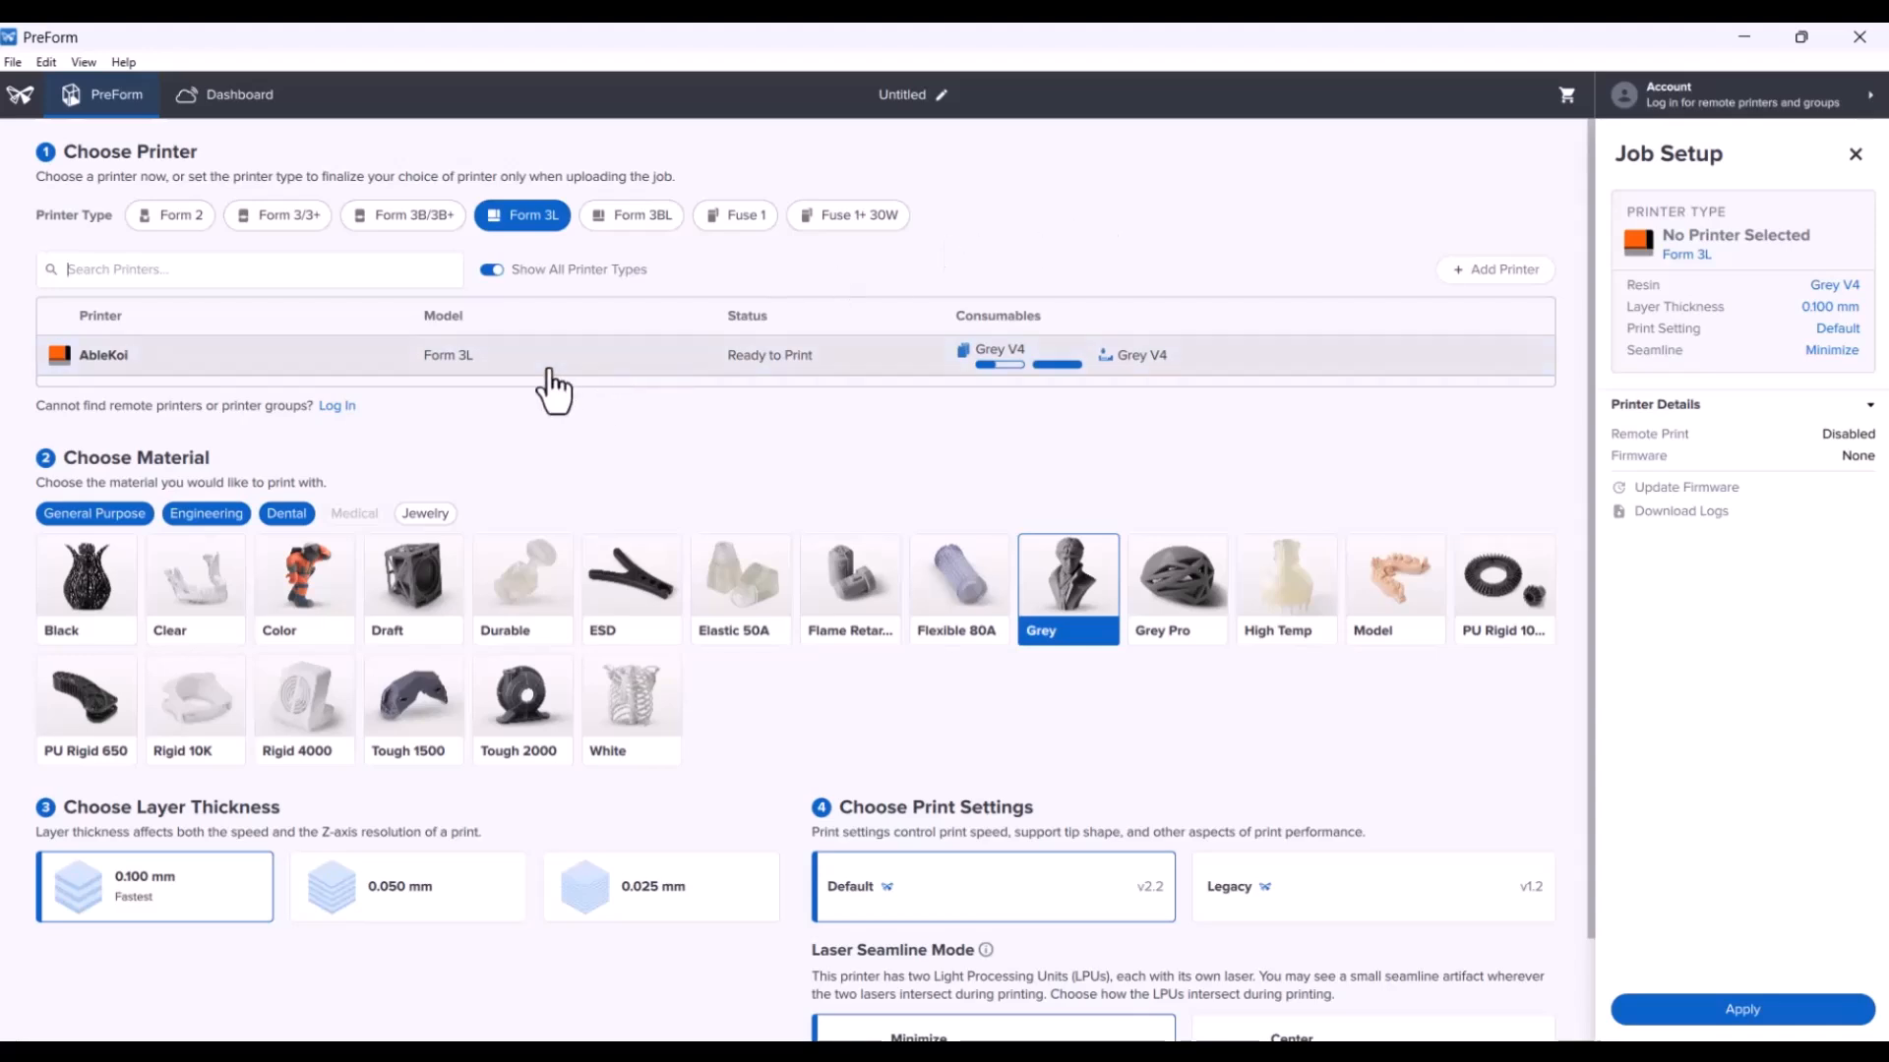
click(497, 370)
mouse_move(1049, 624)
click(1771, 1019)
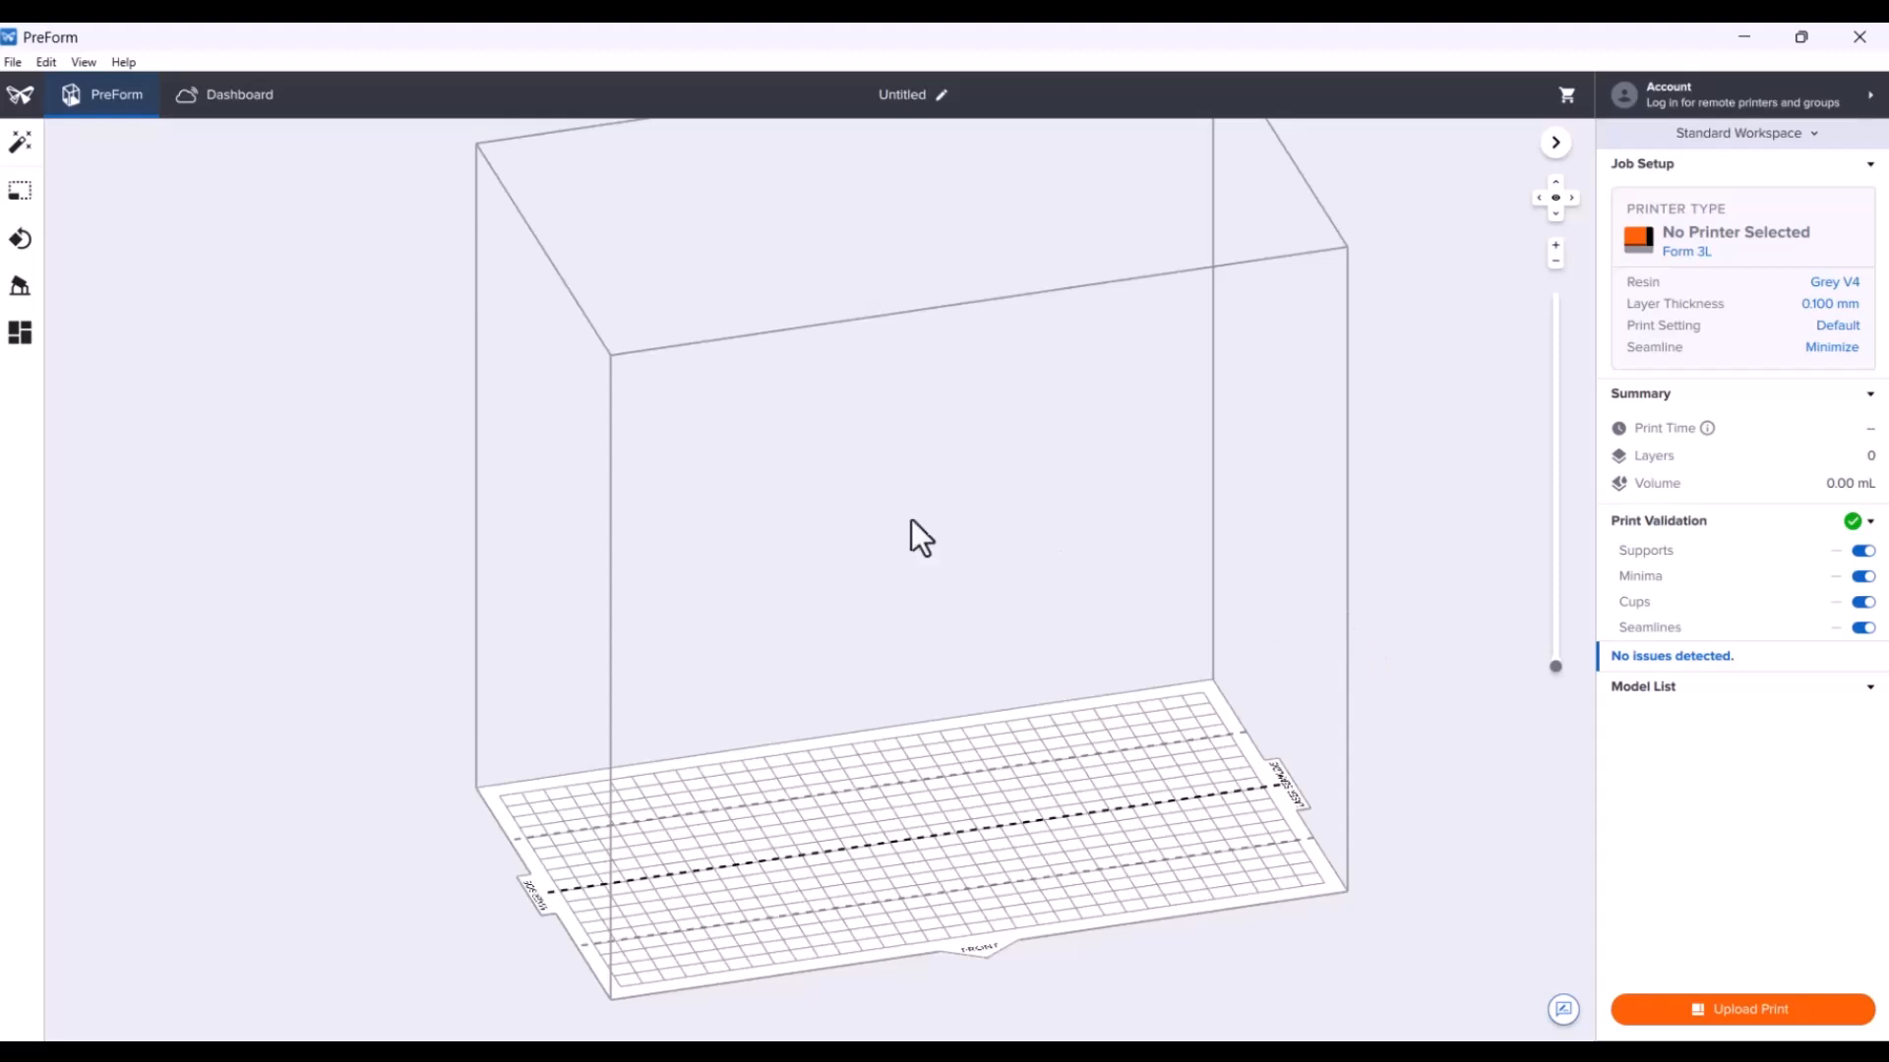
Open Differential_Cover_V4_Final from the Downloads folder and let the damaged model be repaired automatically.
click(13, 62)
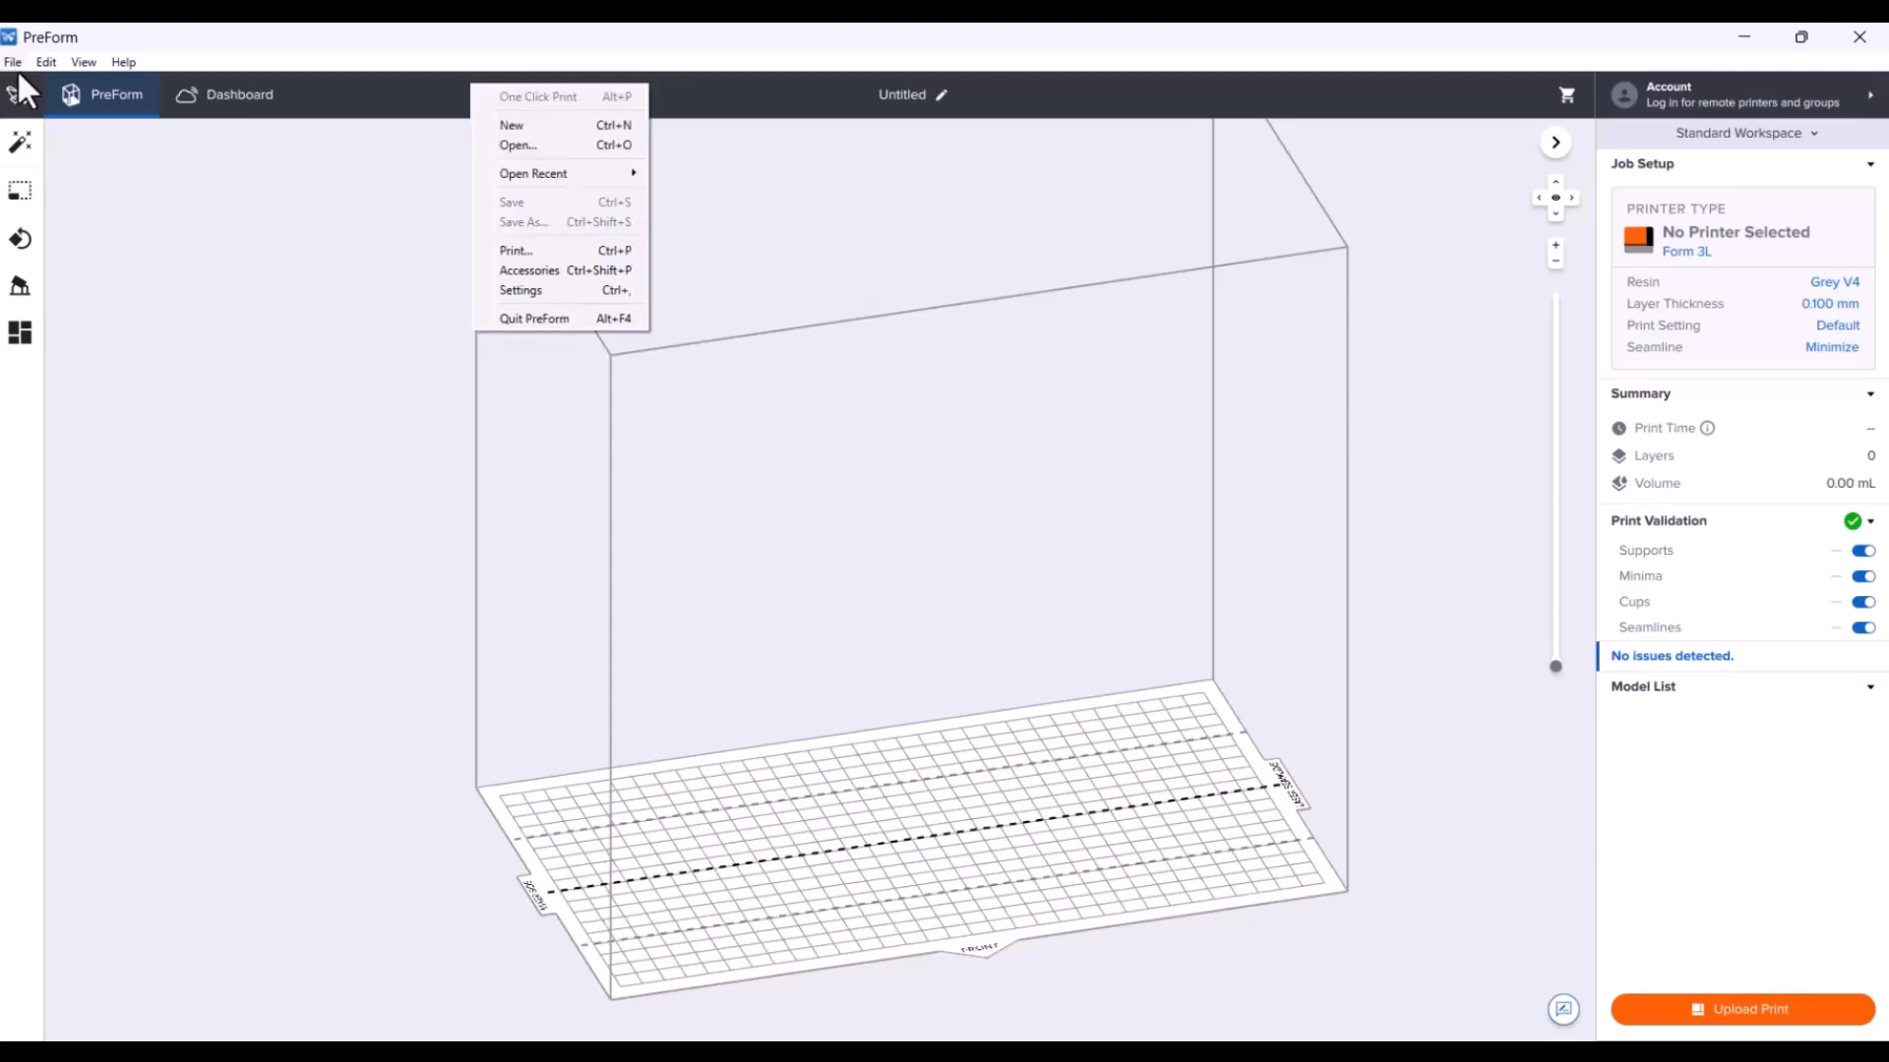
click(527, 148)
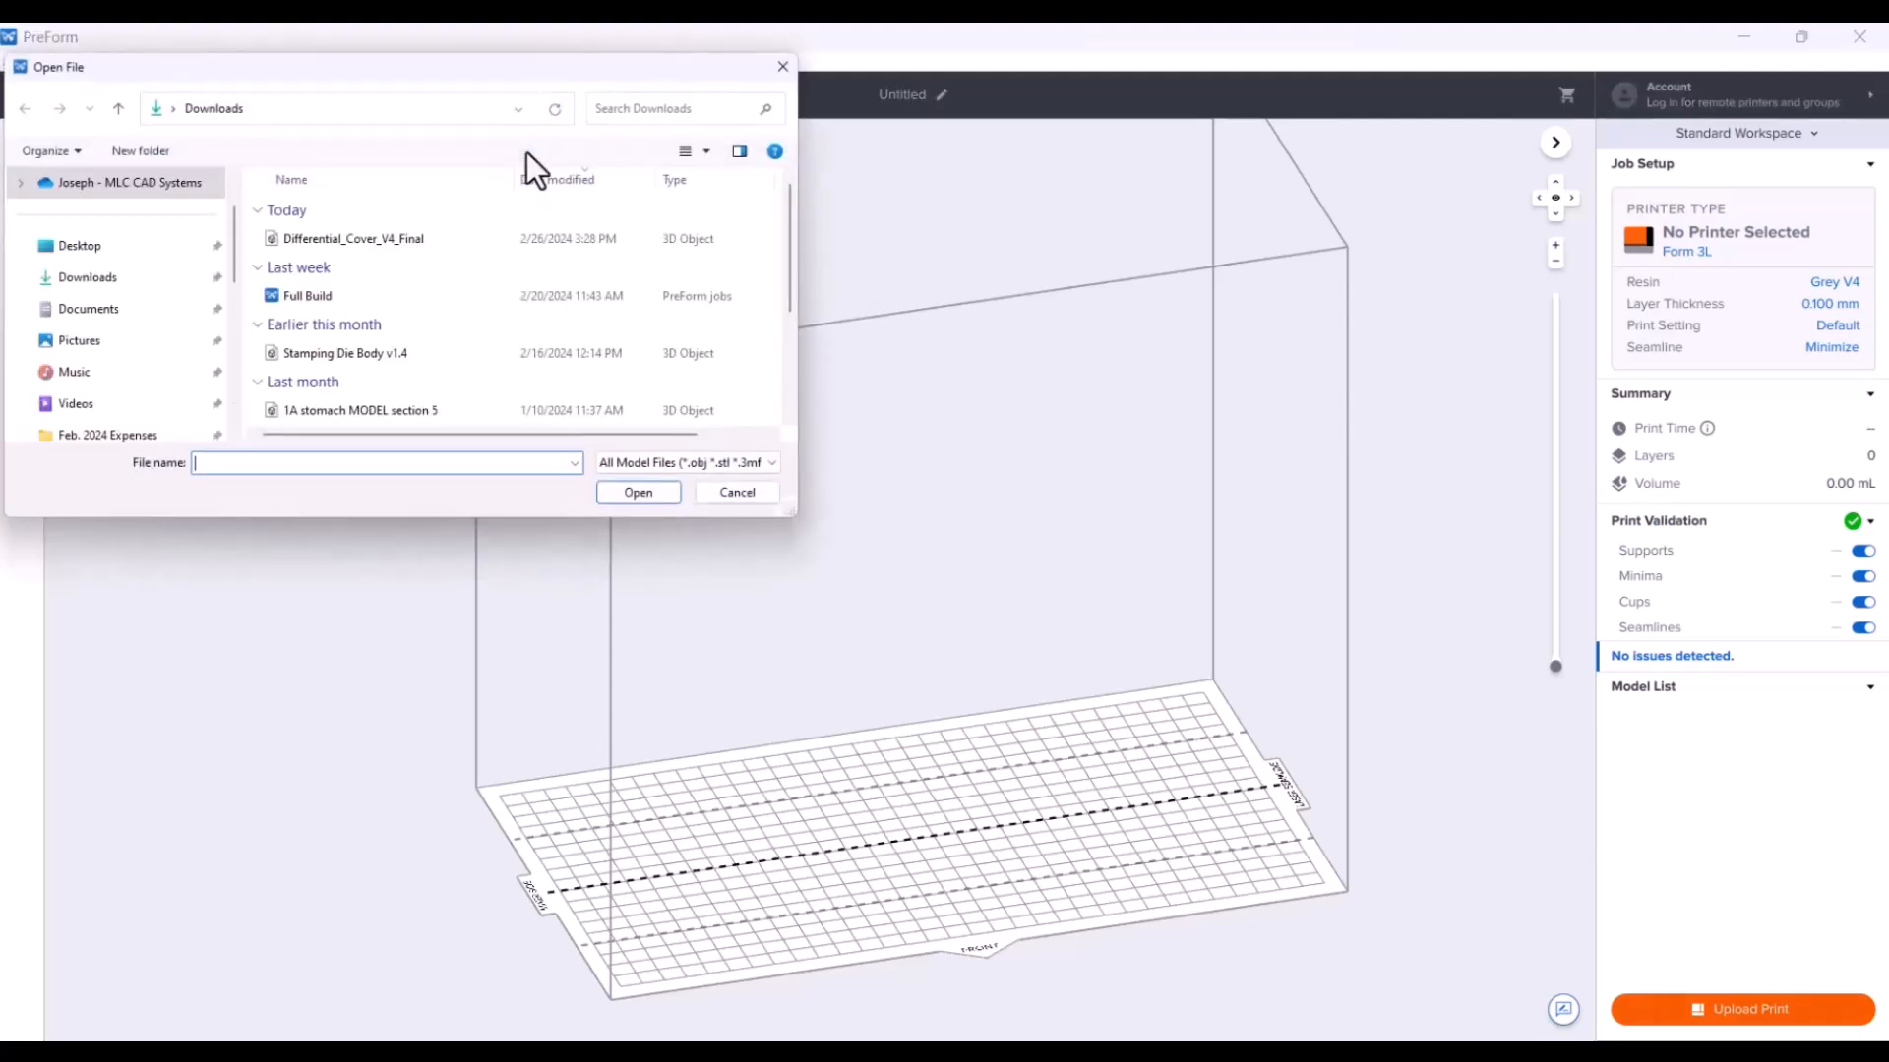
click(417, 239)
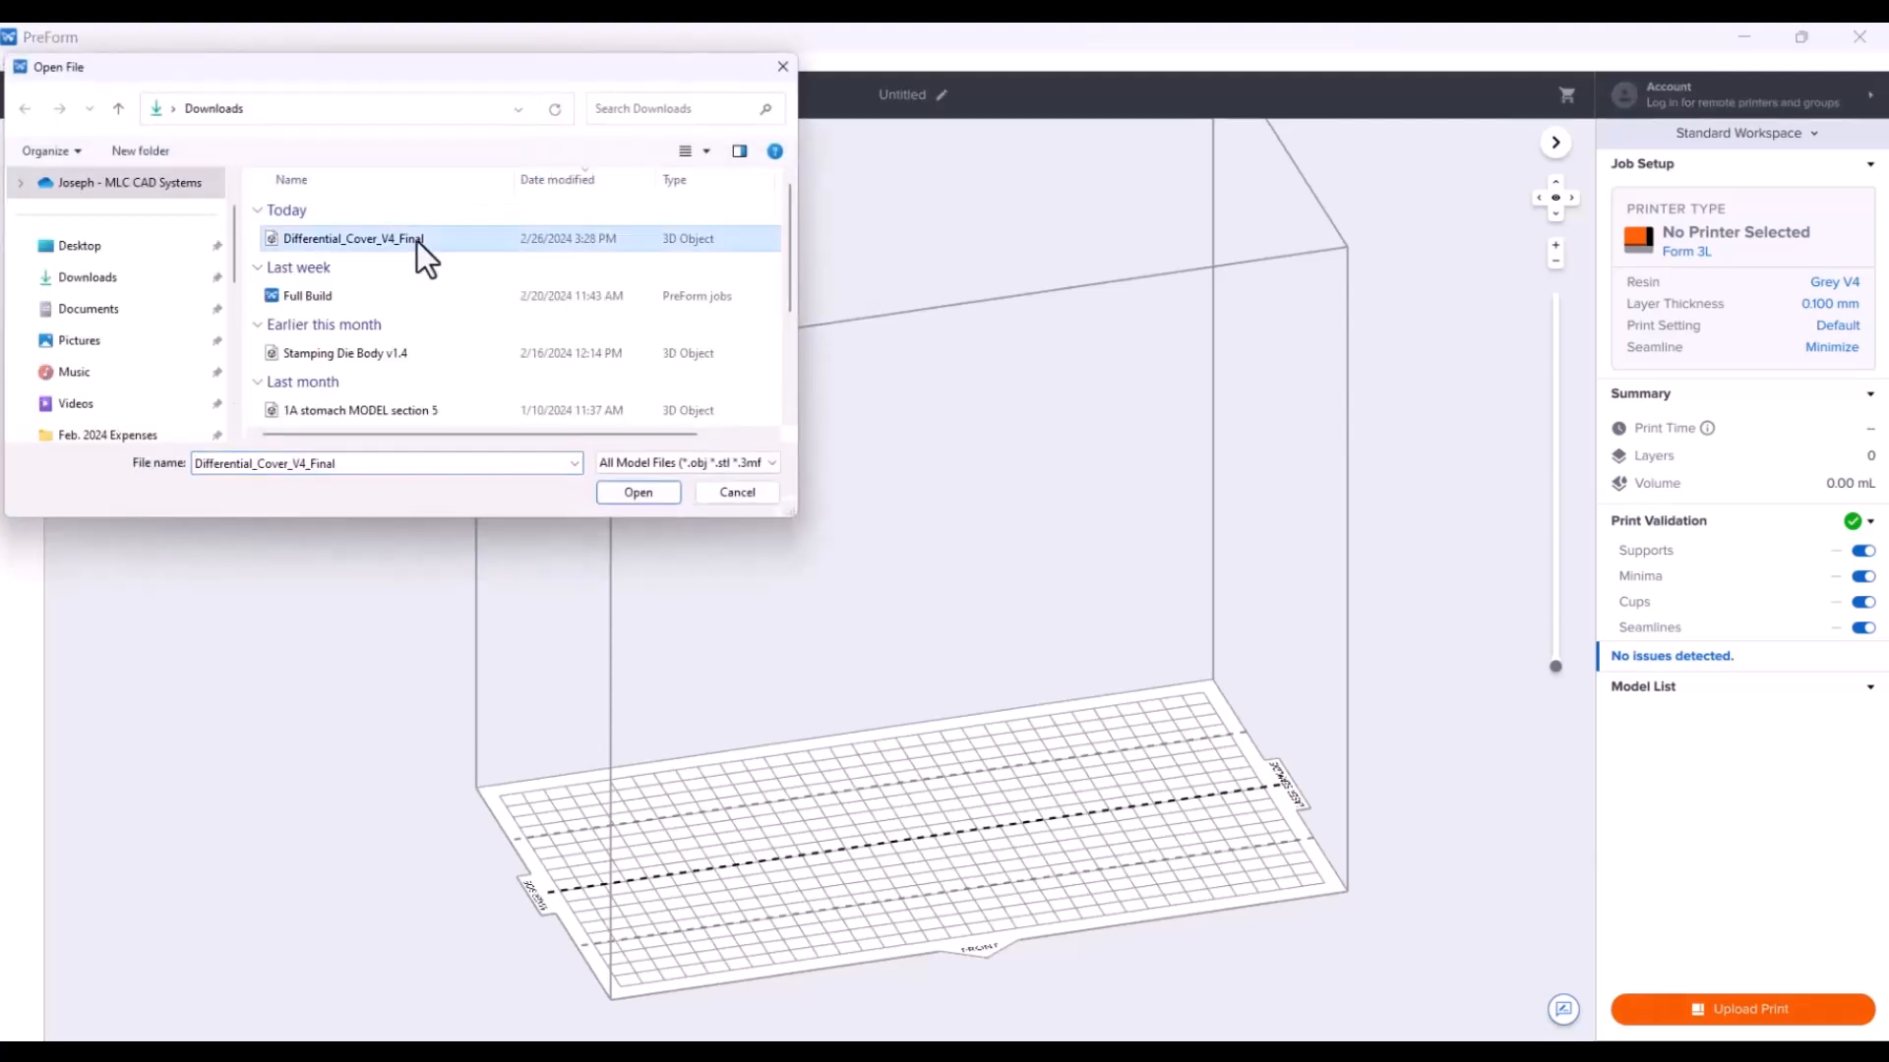
click(638, 493)
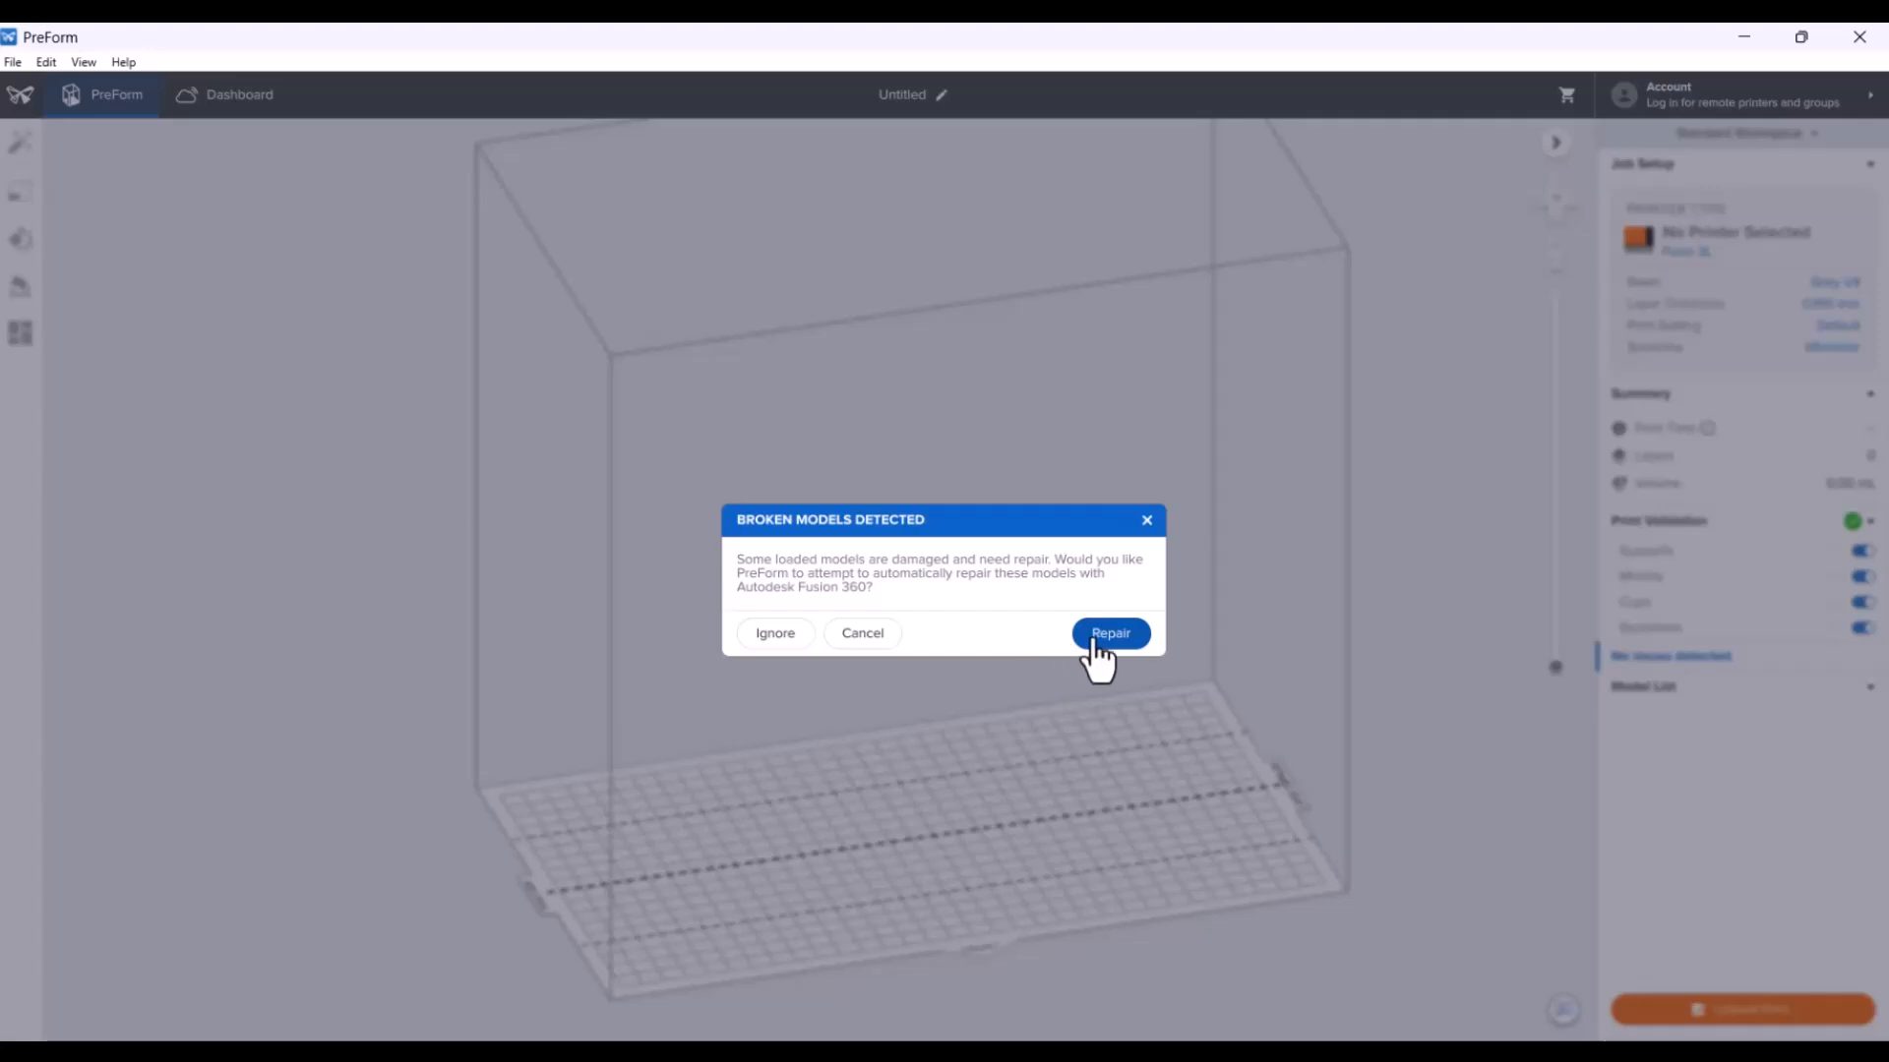
click(1124, 651)
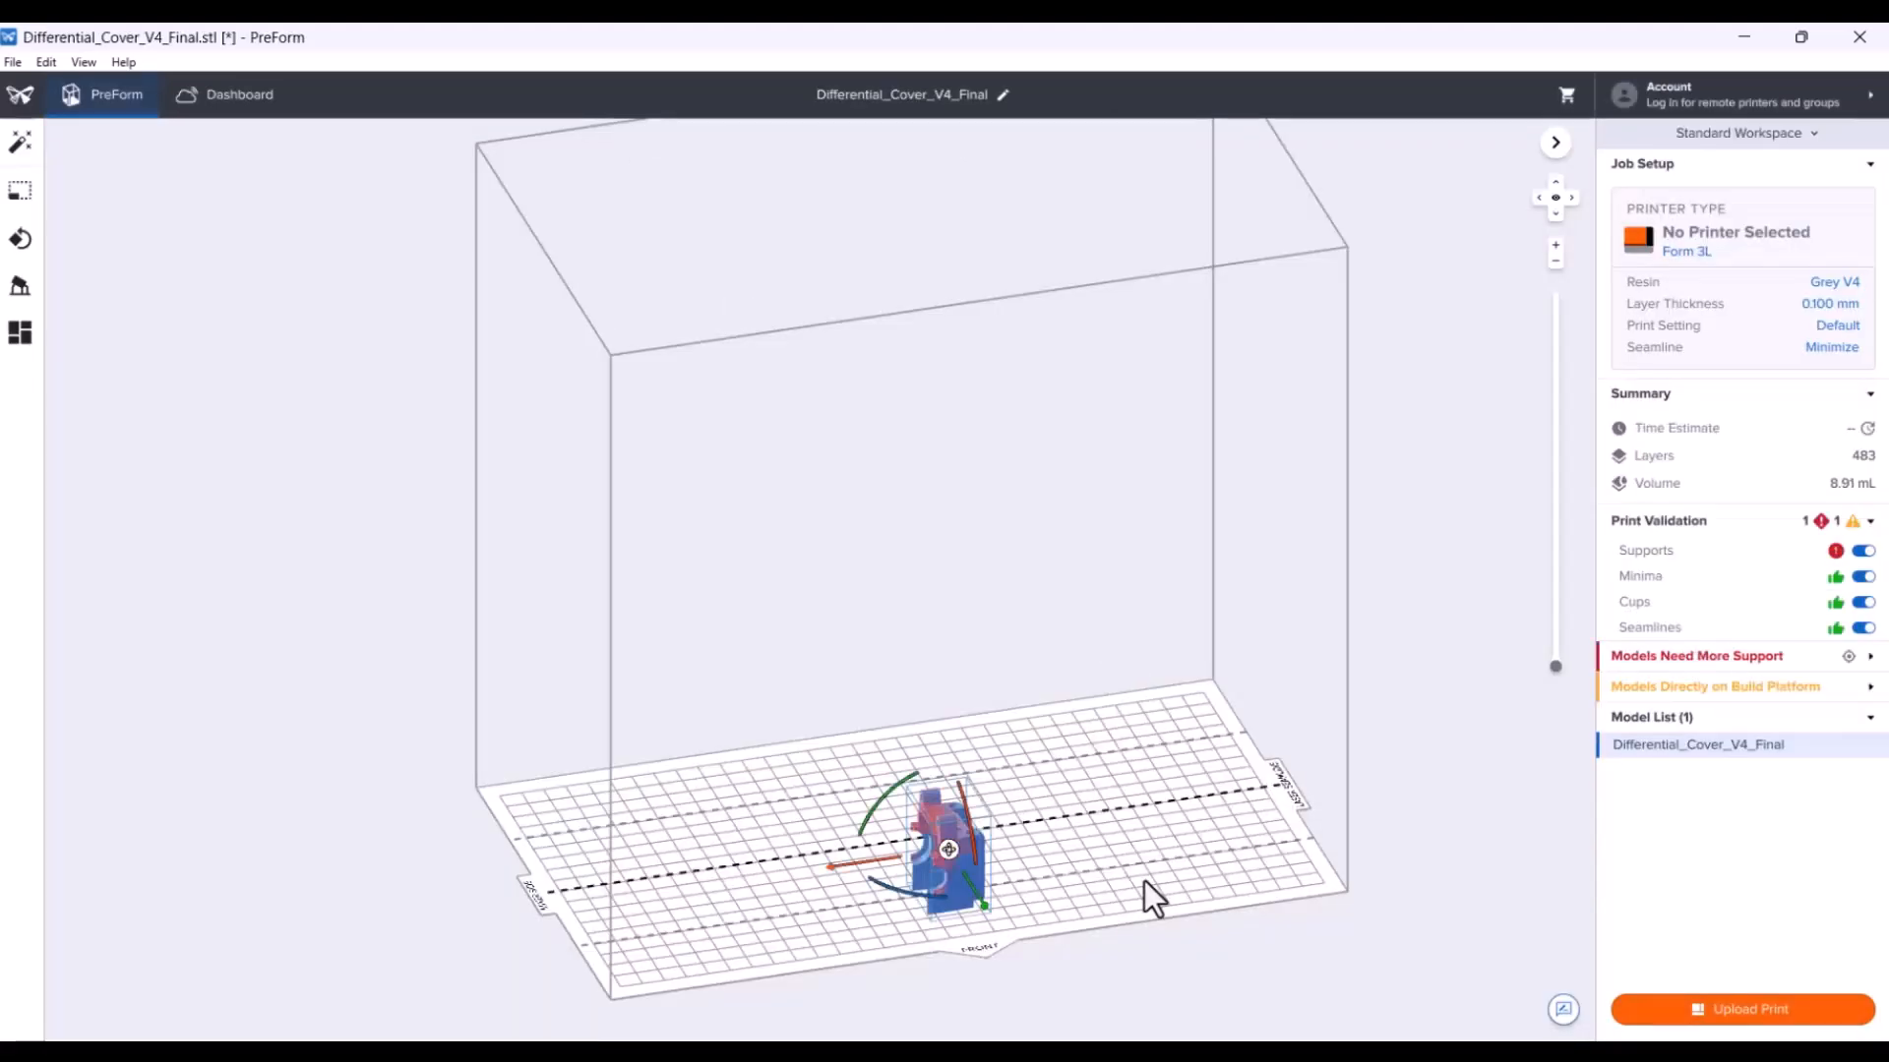
Preview the model up to layer 483 and expand the details of both print validation warnings.
scroll(1039, 918, up, 5)
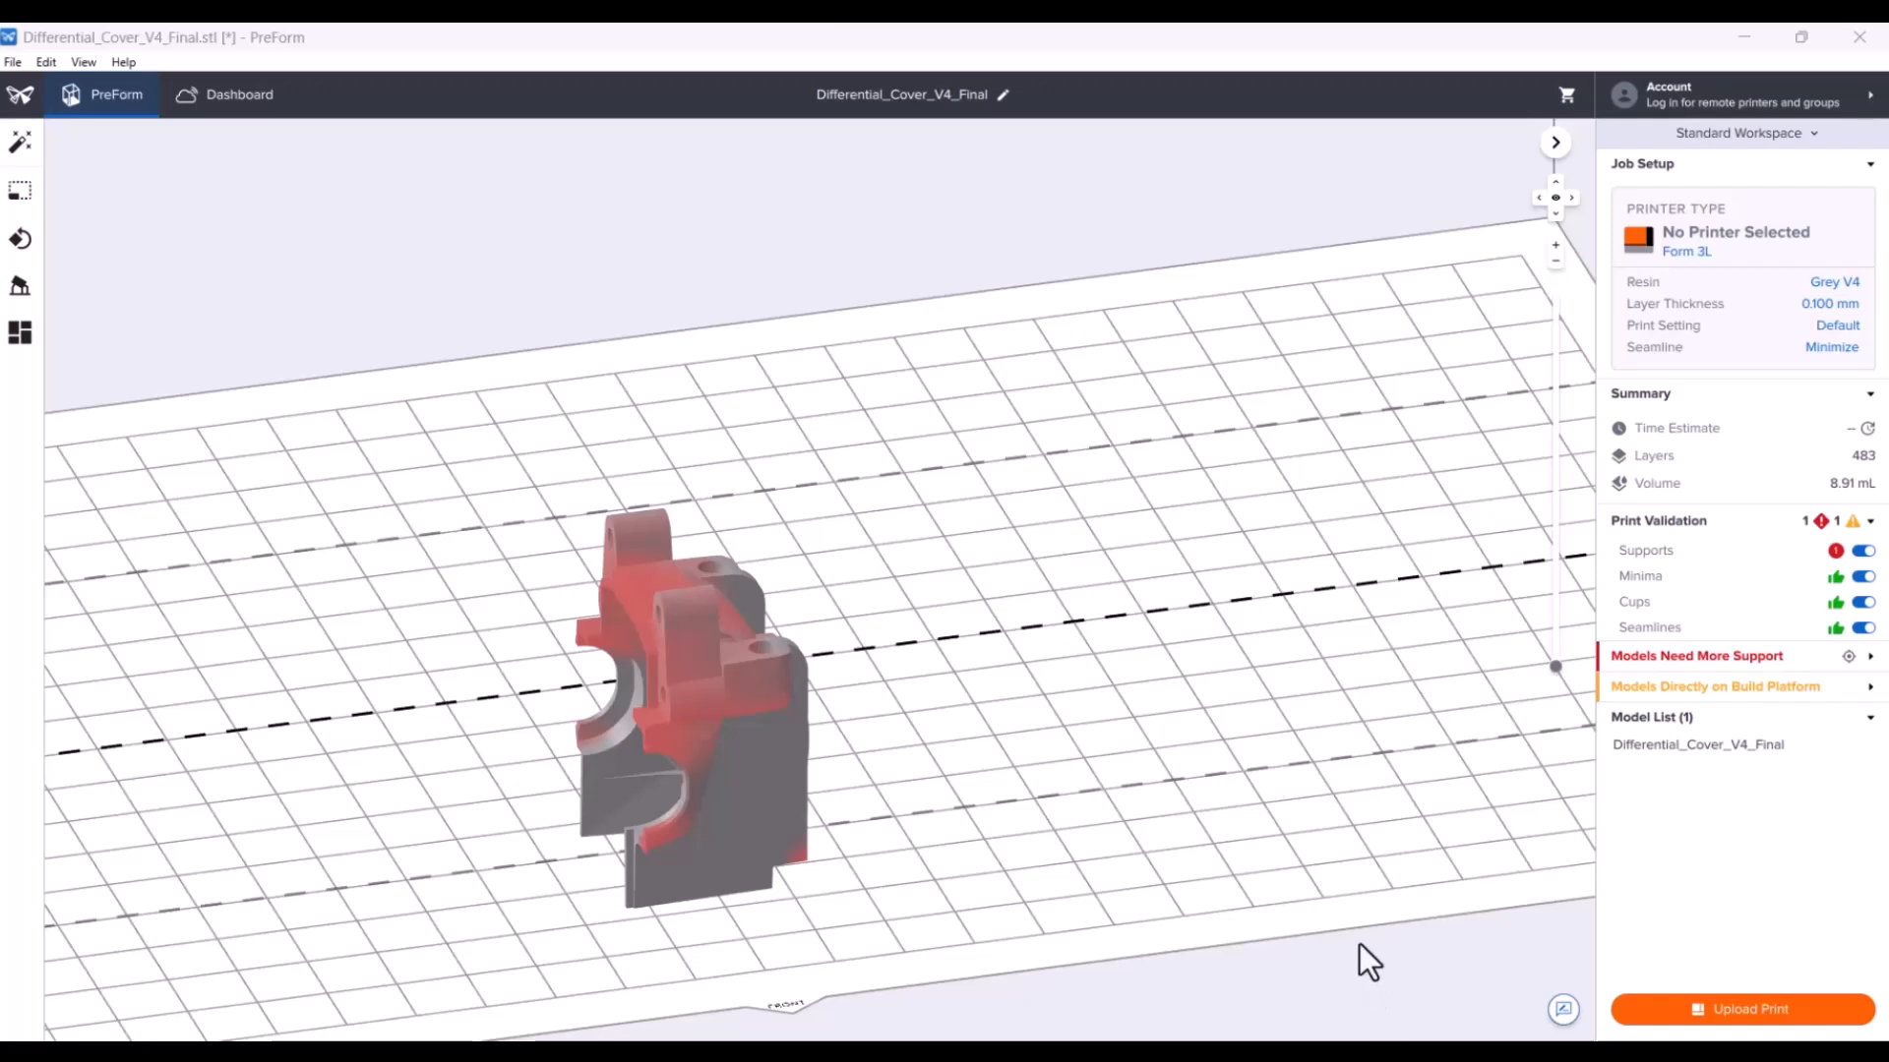
drag(1555, 668, 1550, 288)
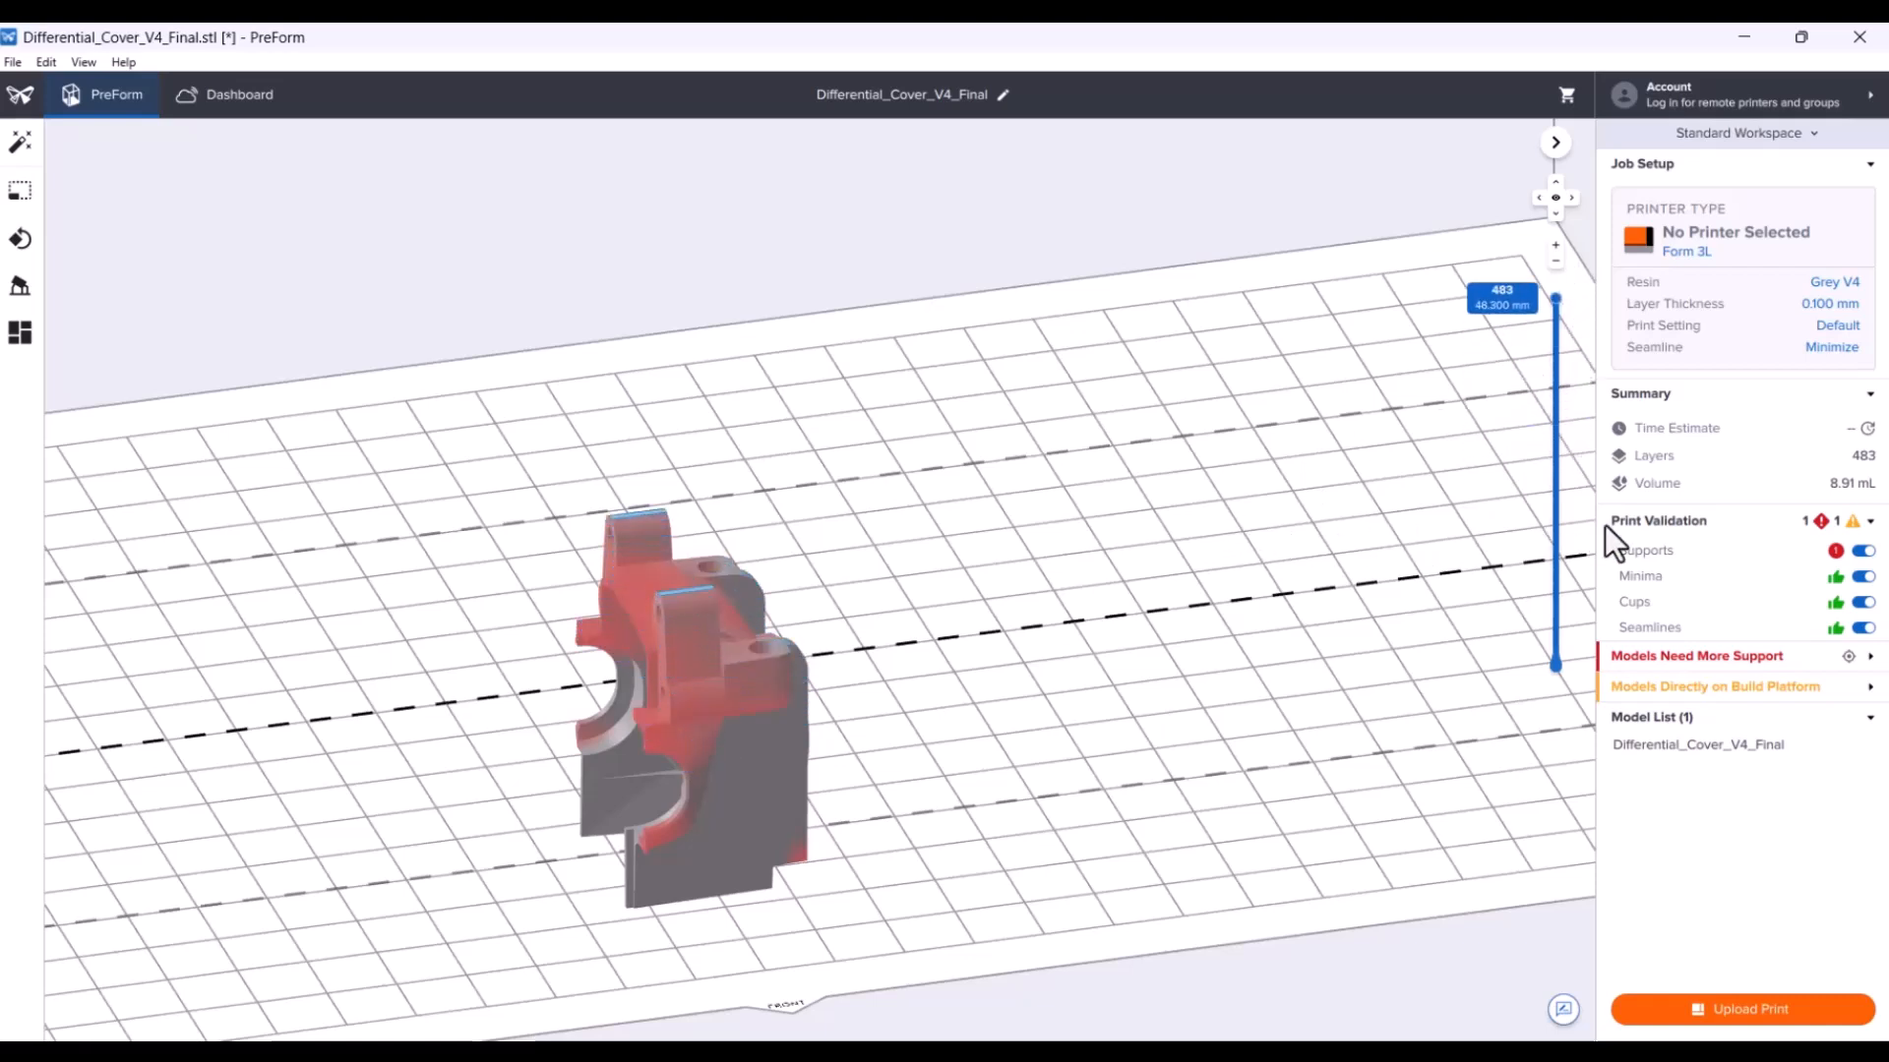
click(1768, 666)
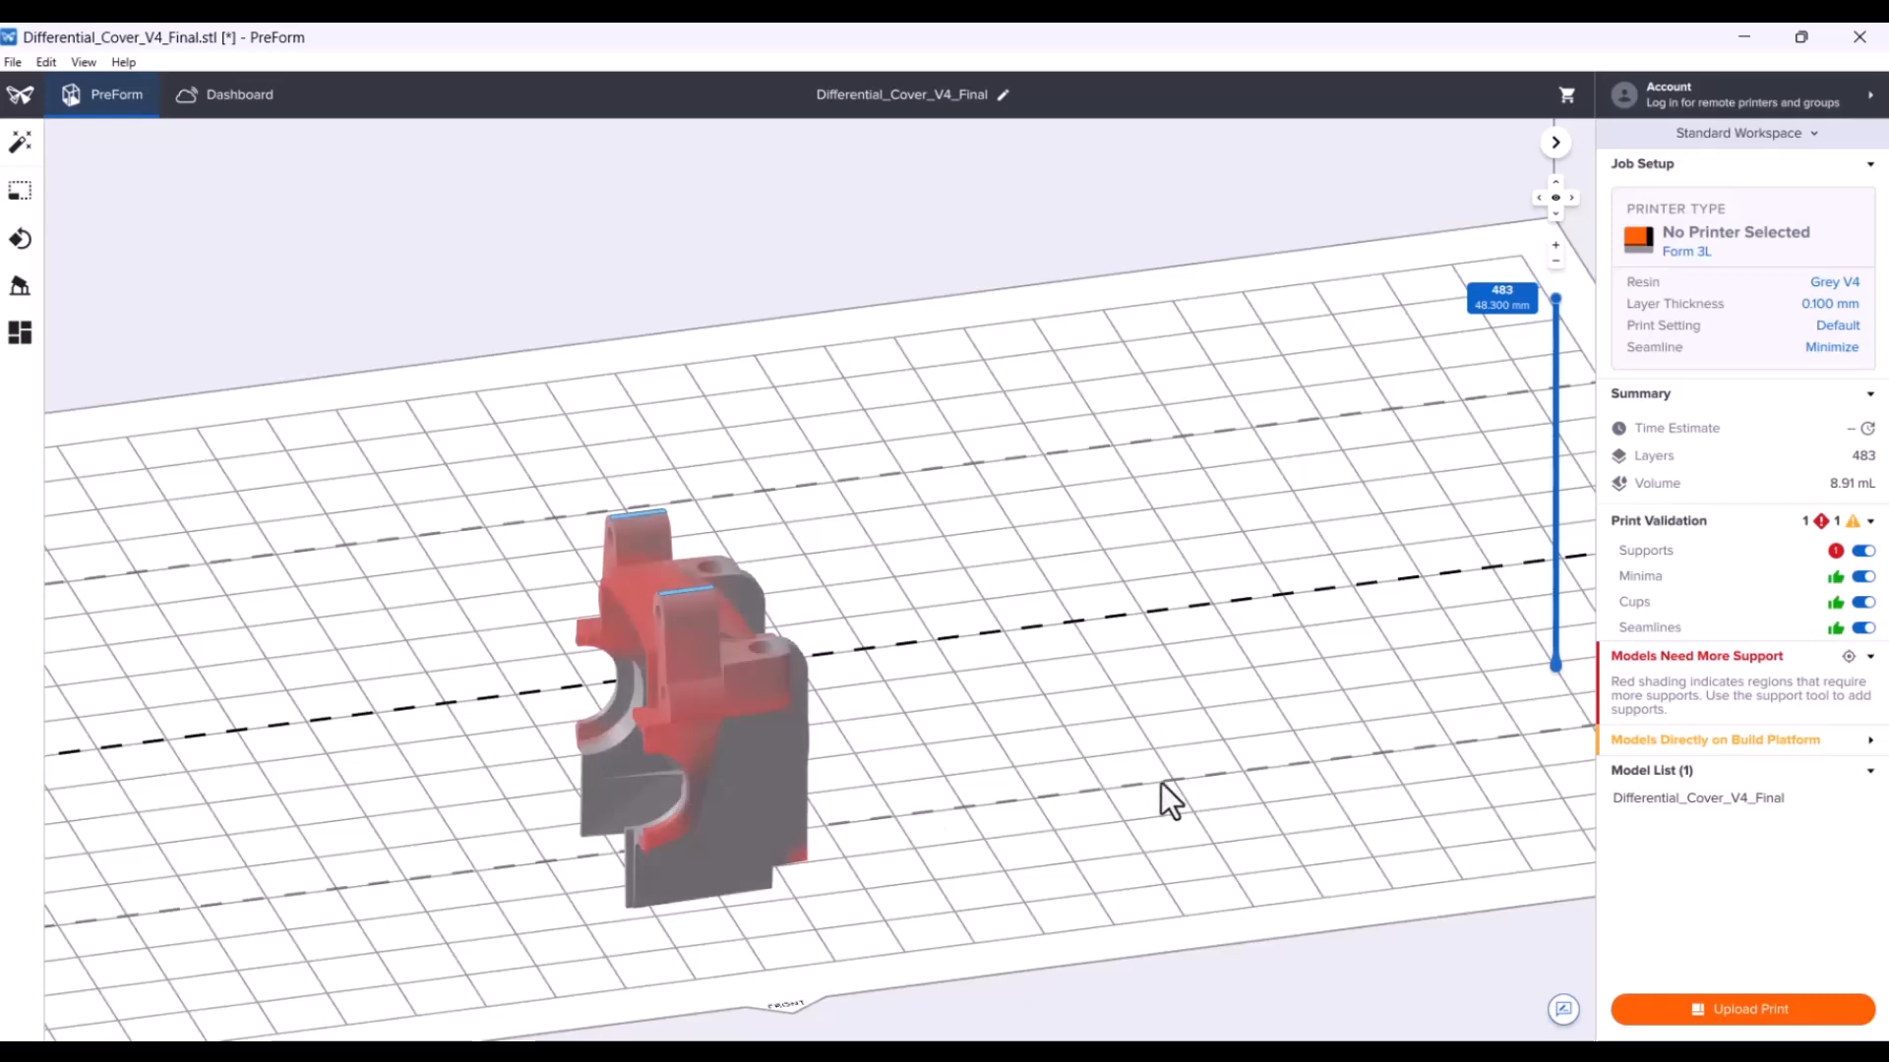
click(1762, 750)
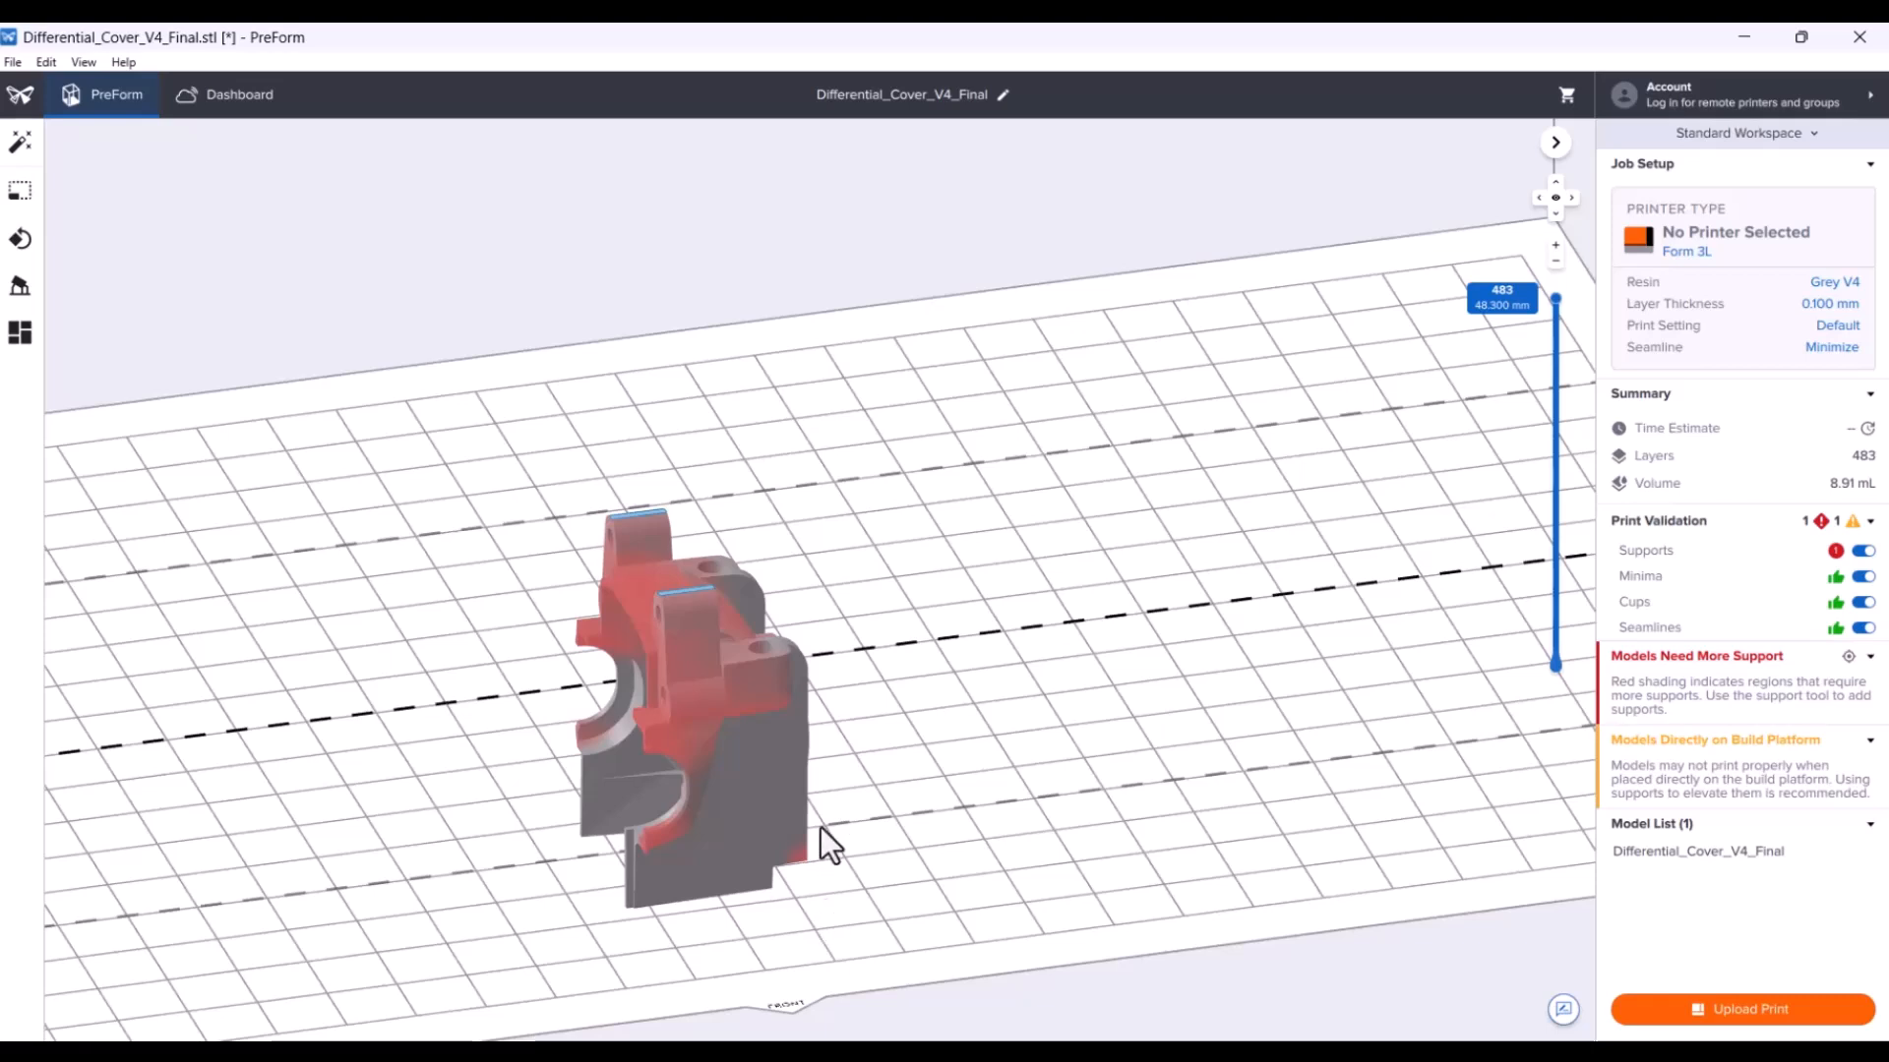
Tilt the differential cover about the X axis and by 30 degrees about the Y axis, with all 549 layers displayed.
click(768, 762)
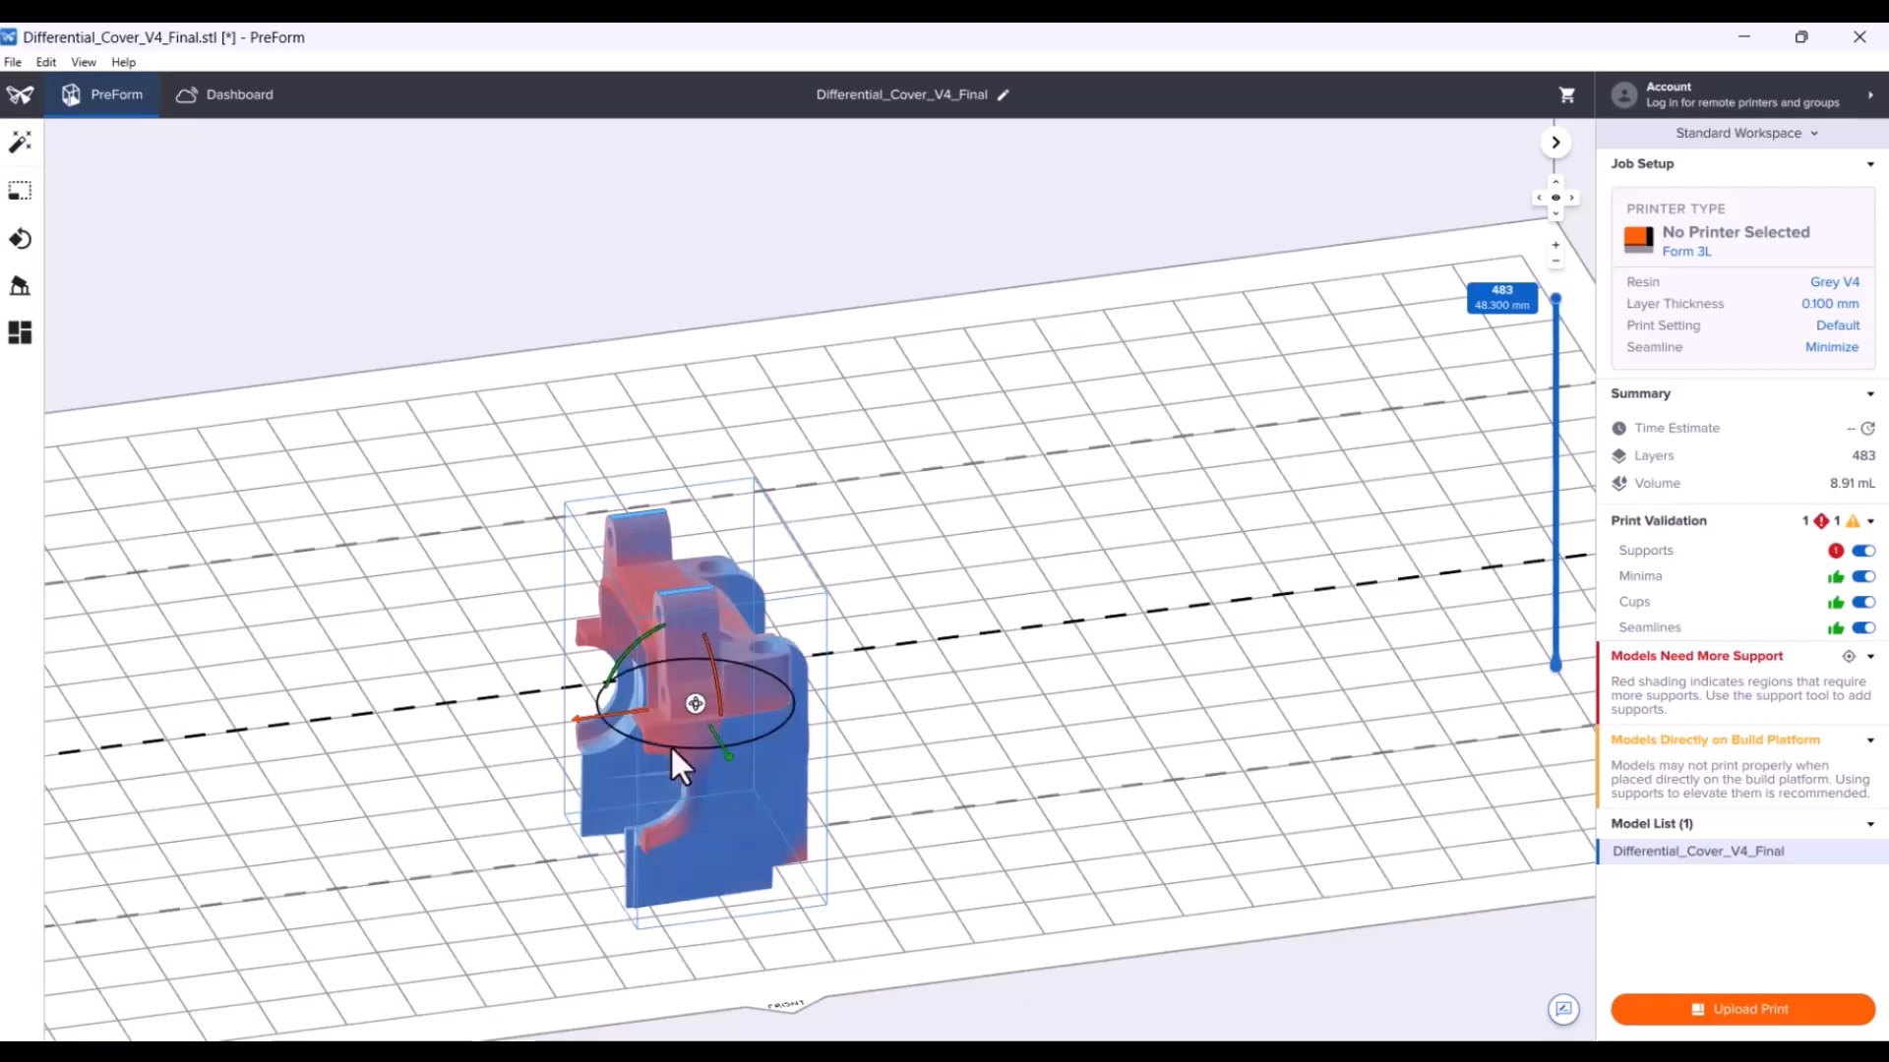
click(21, 240)
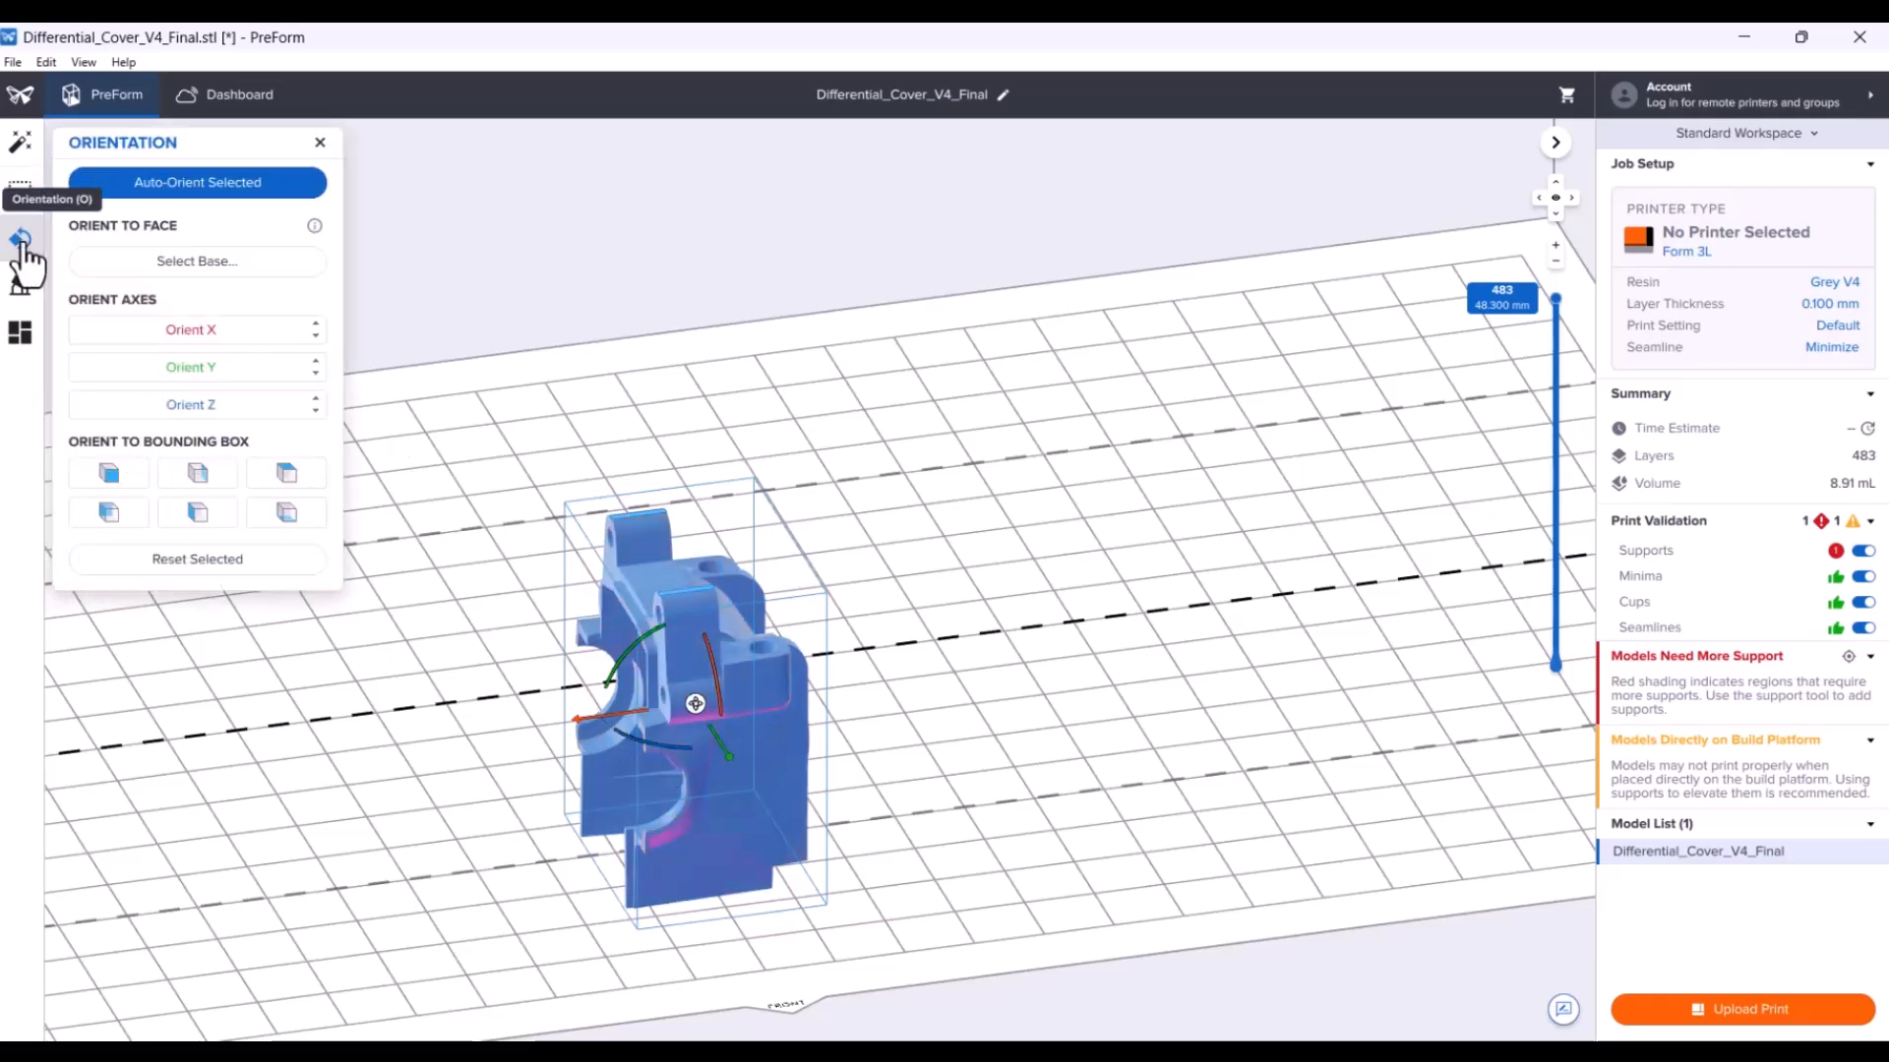
click(251, 330)
text(0)
key(Return)
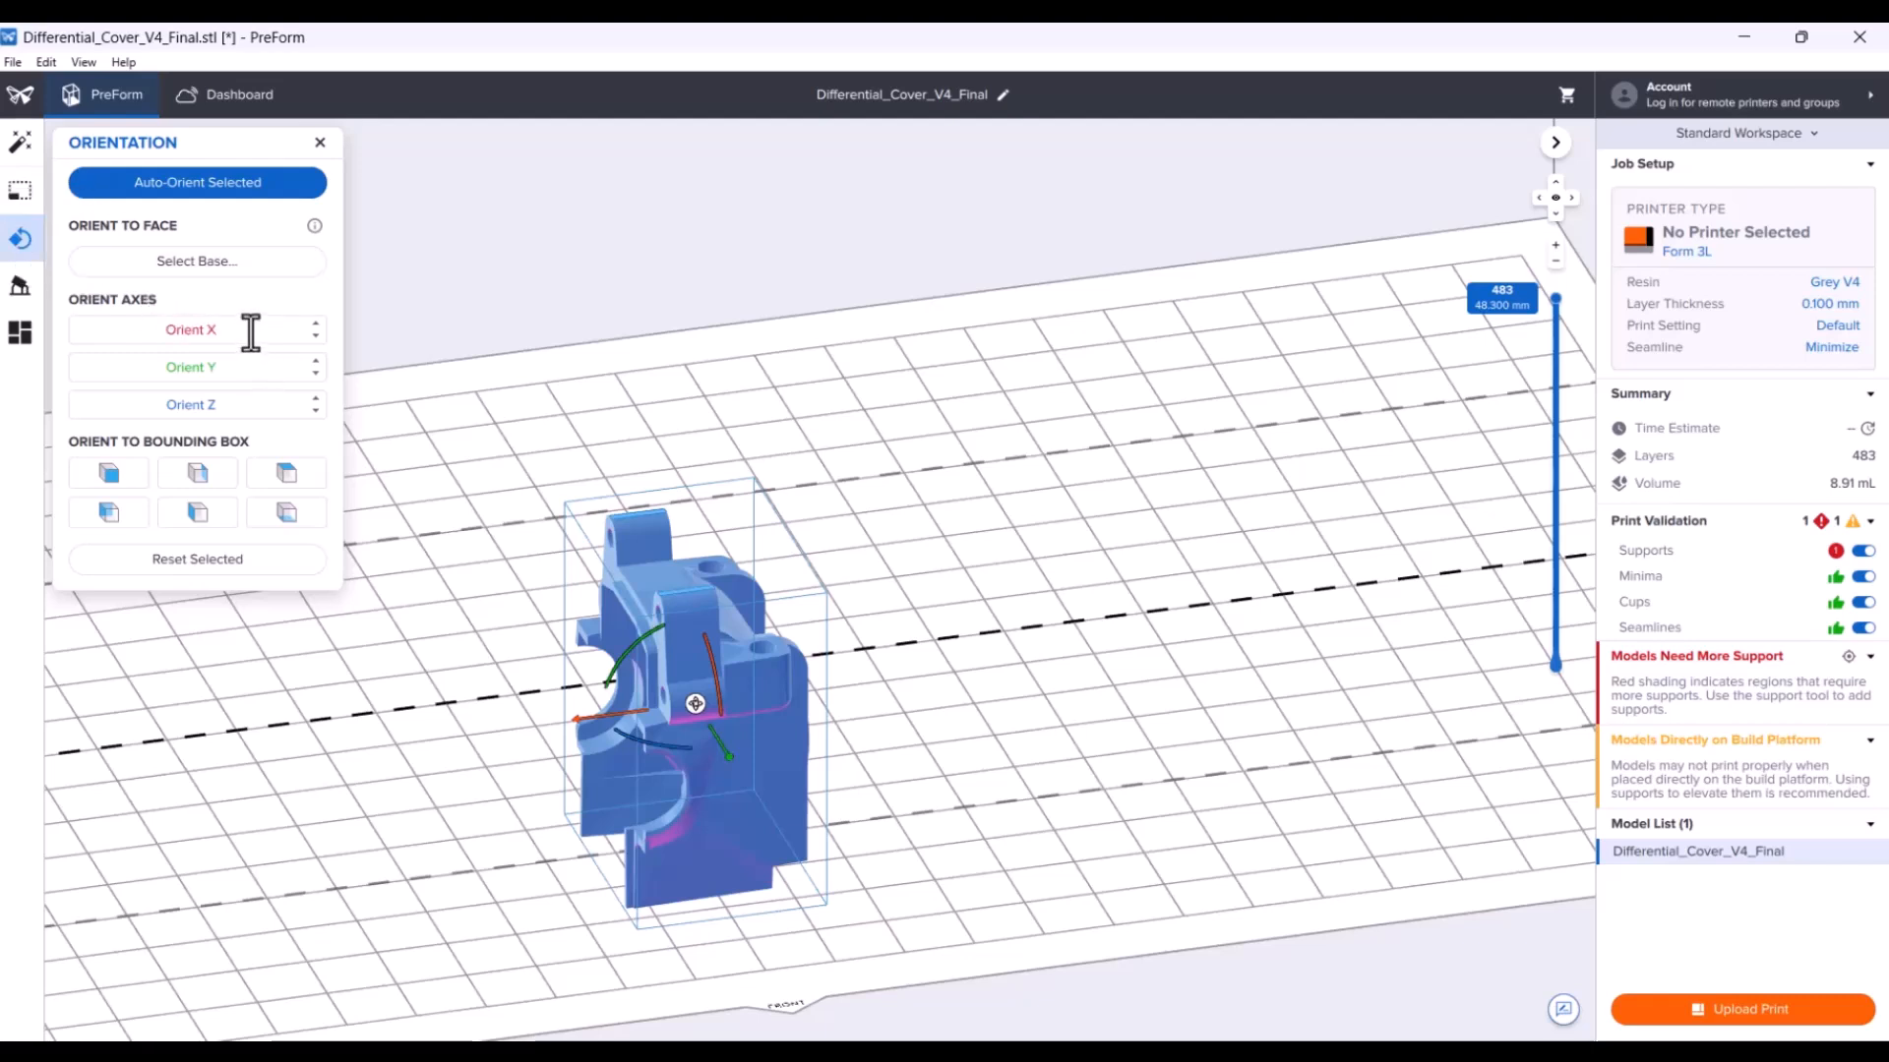
click(251, 333)
text(90)
key(Return)
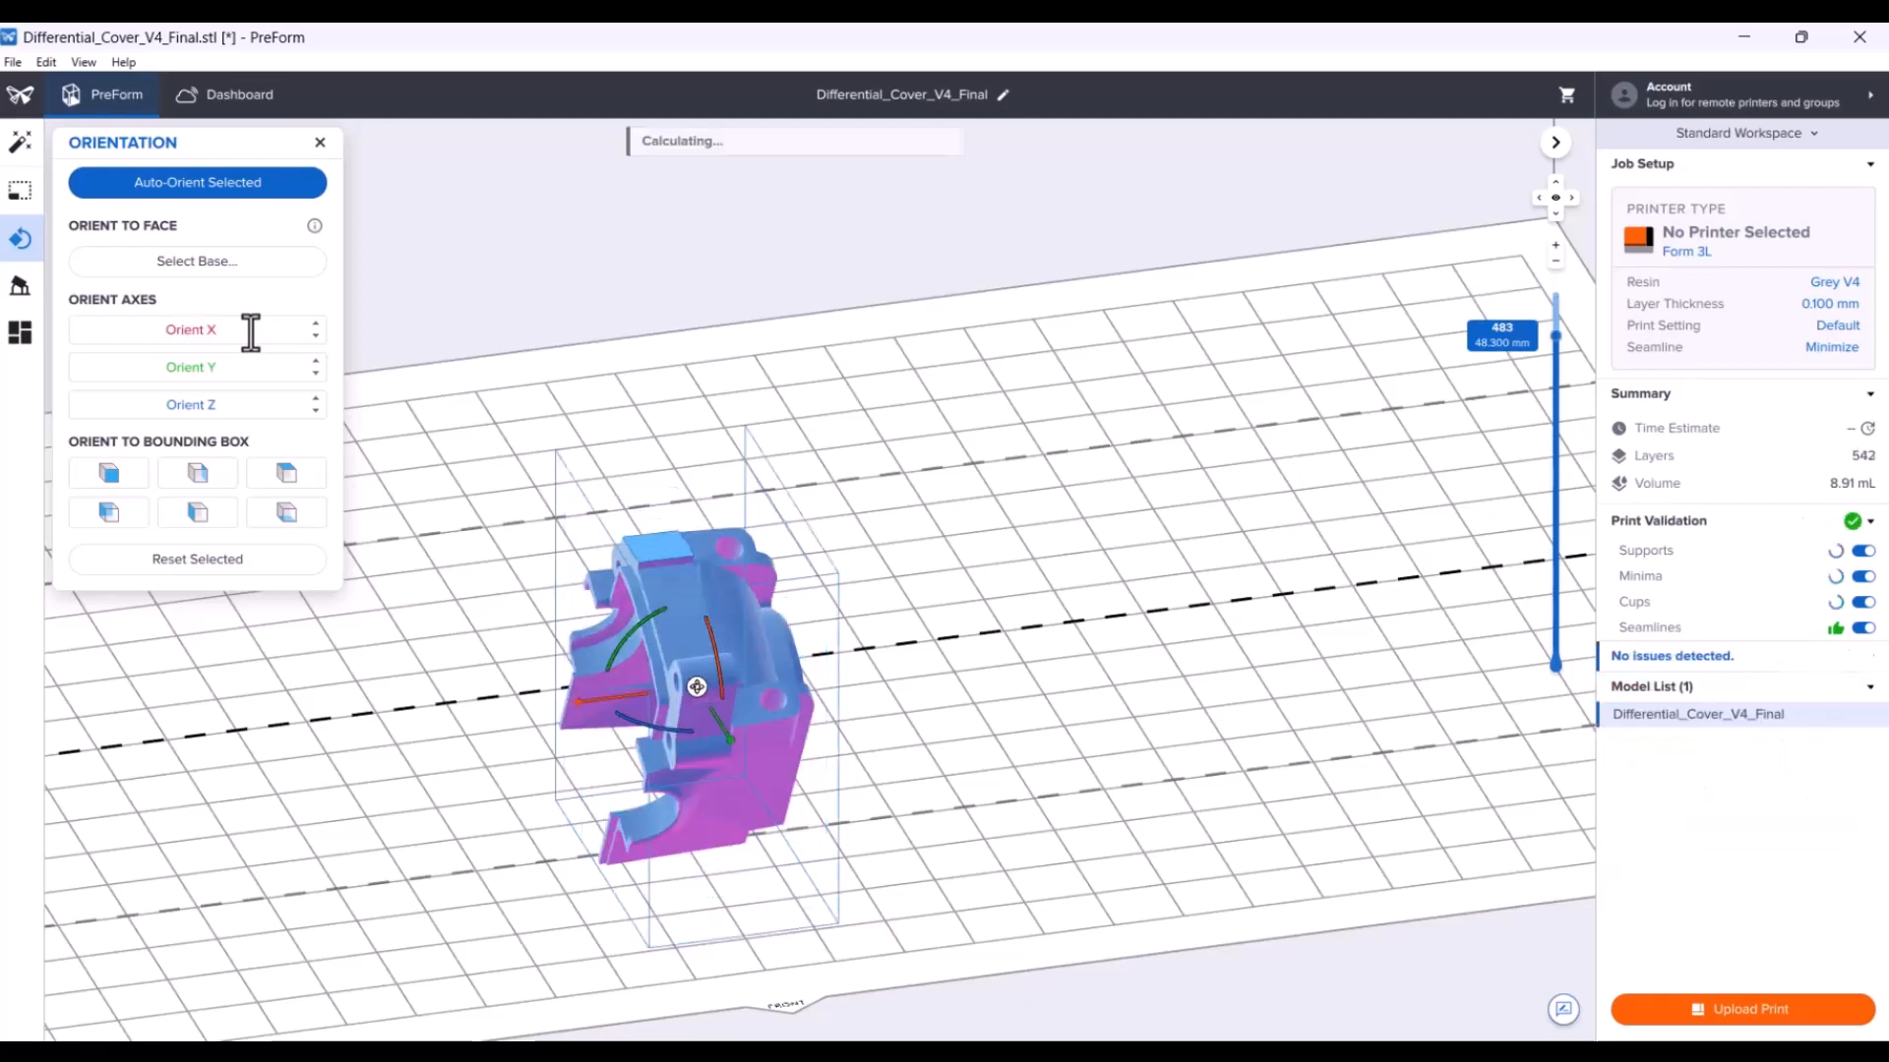
click(236, 370)
text(30)
key(Return)
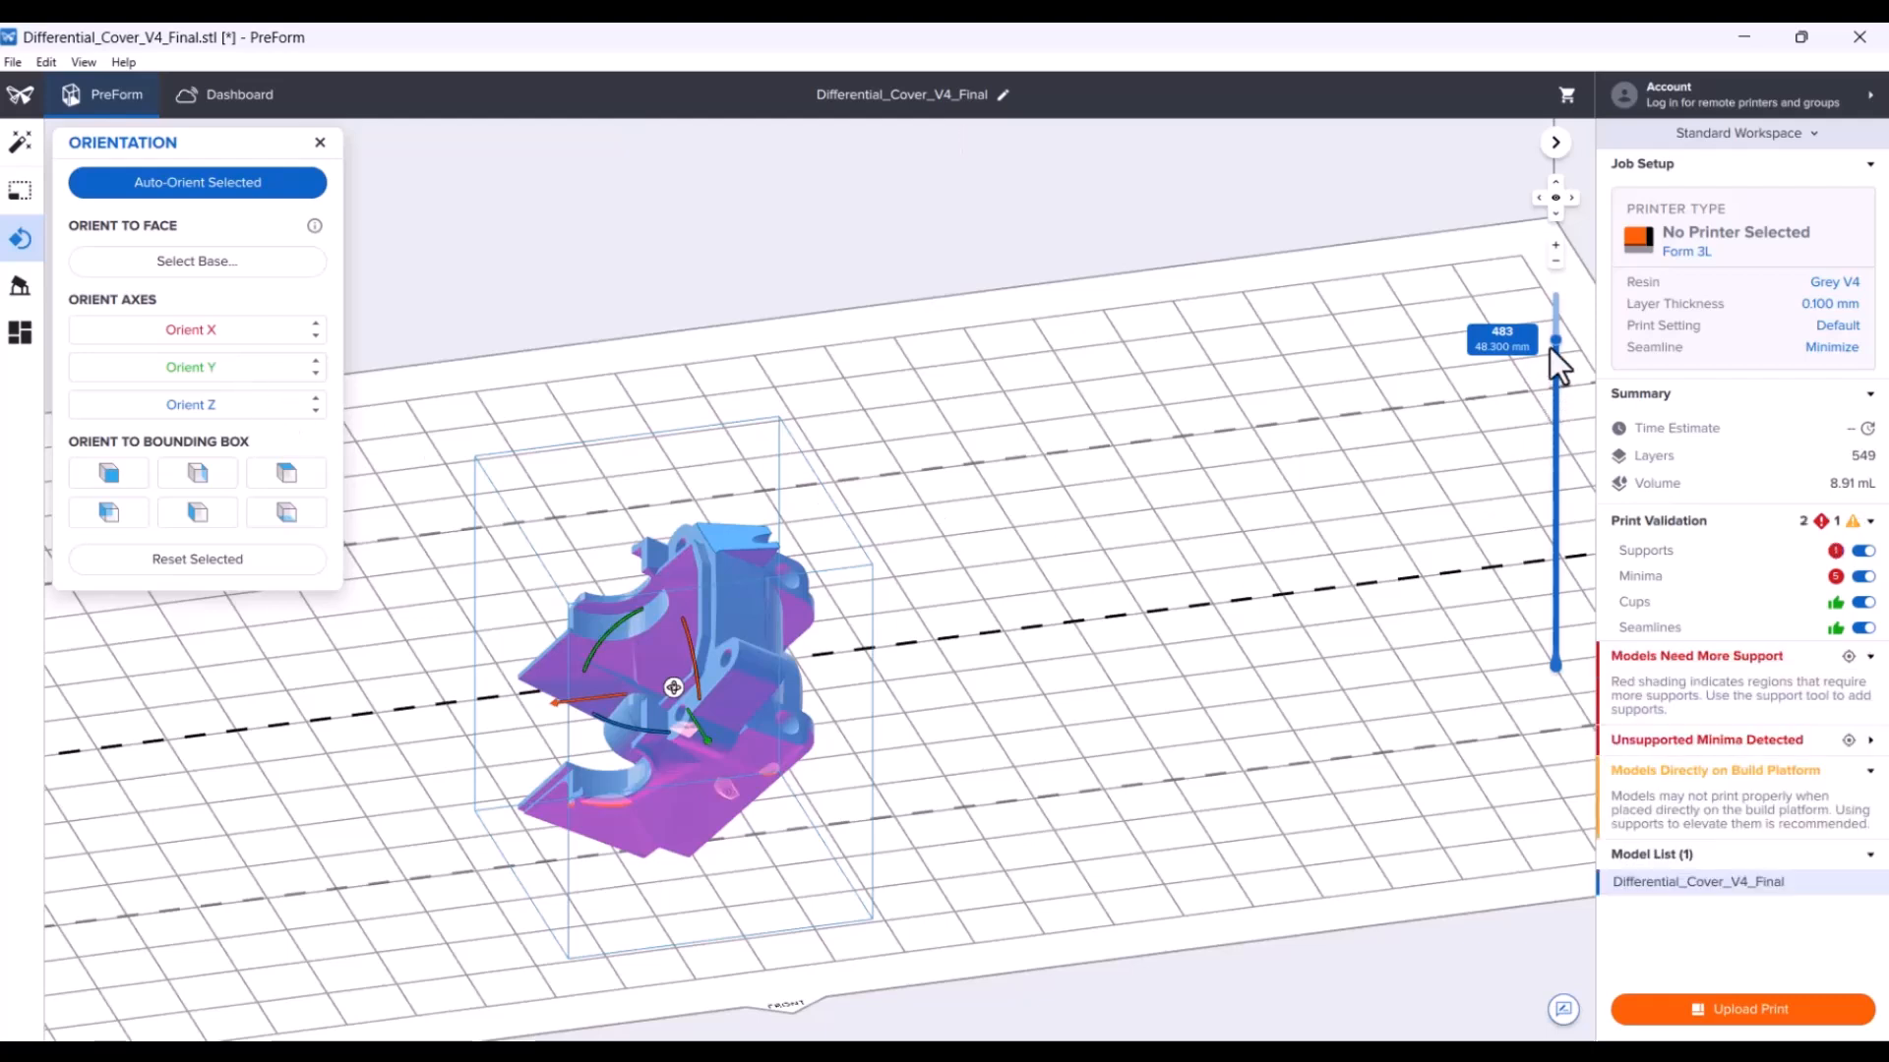
drag(1552, 340, 1556, 280)
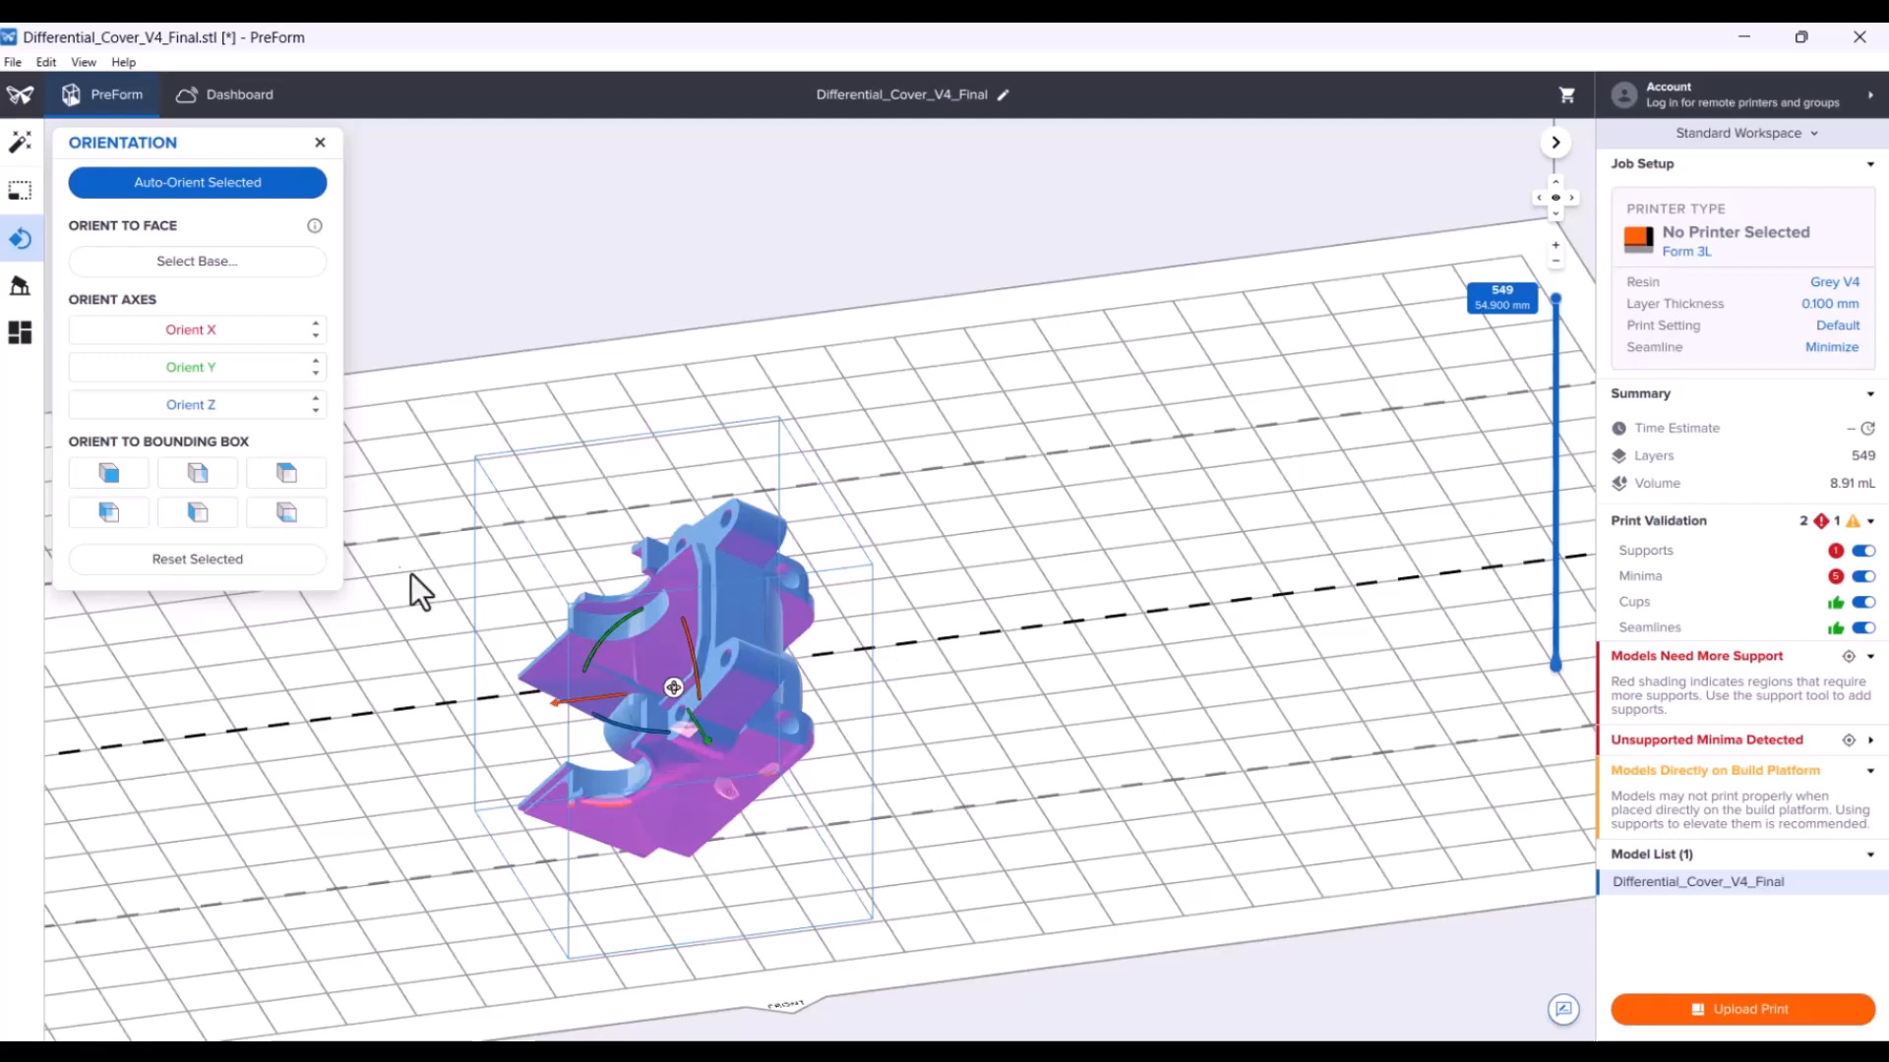
Auto-generate supports for the model with a full raft, density 1.00 and 0.50 mm touchpoints, and show all layers.
click(19, 285)
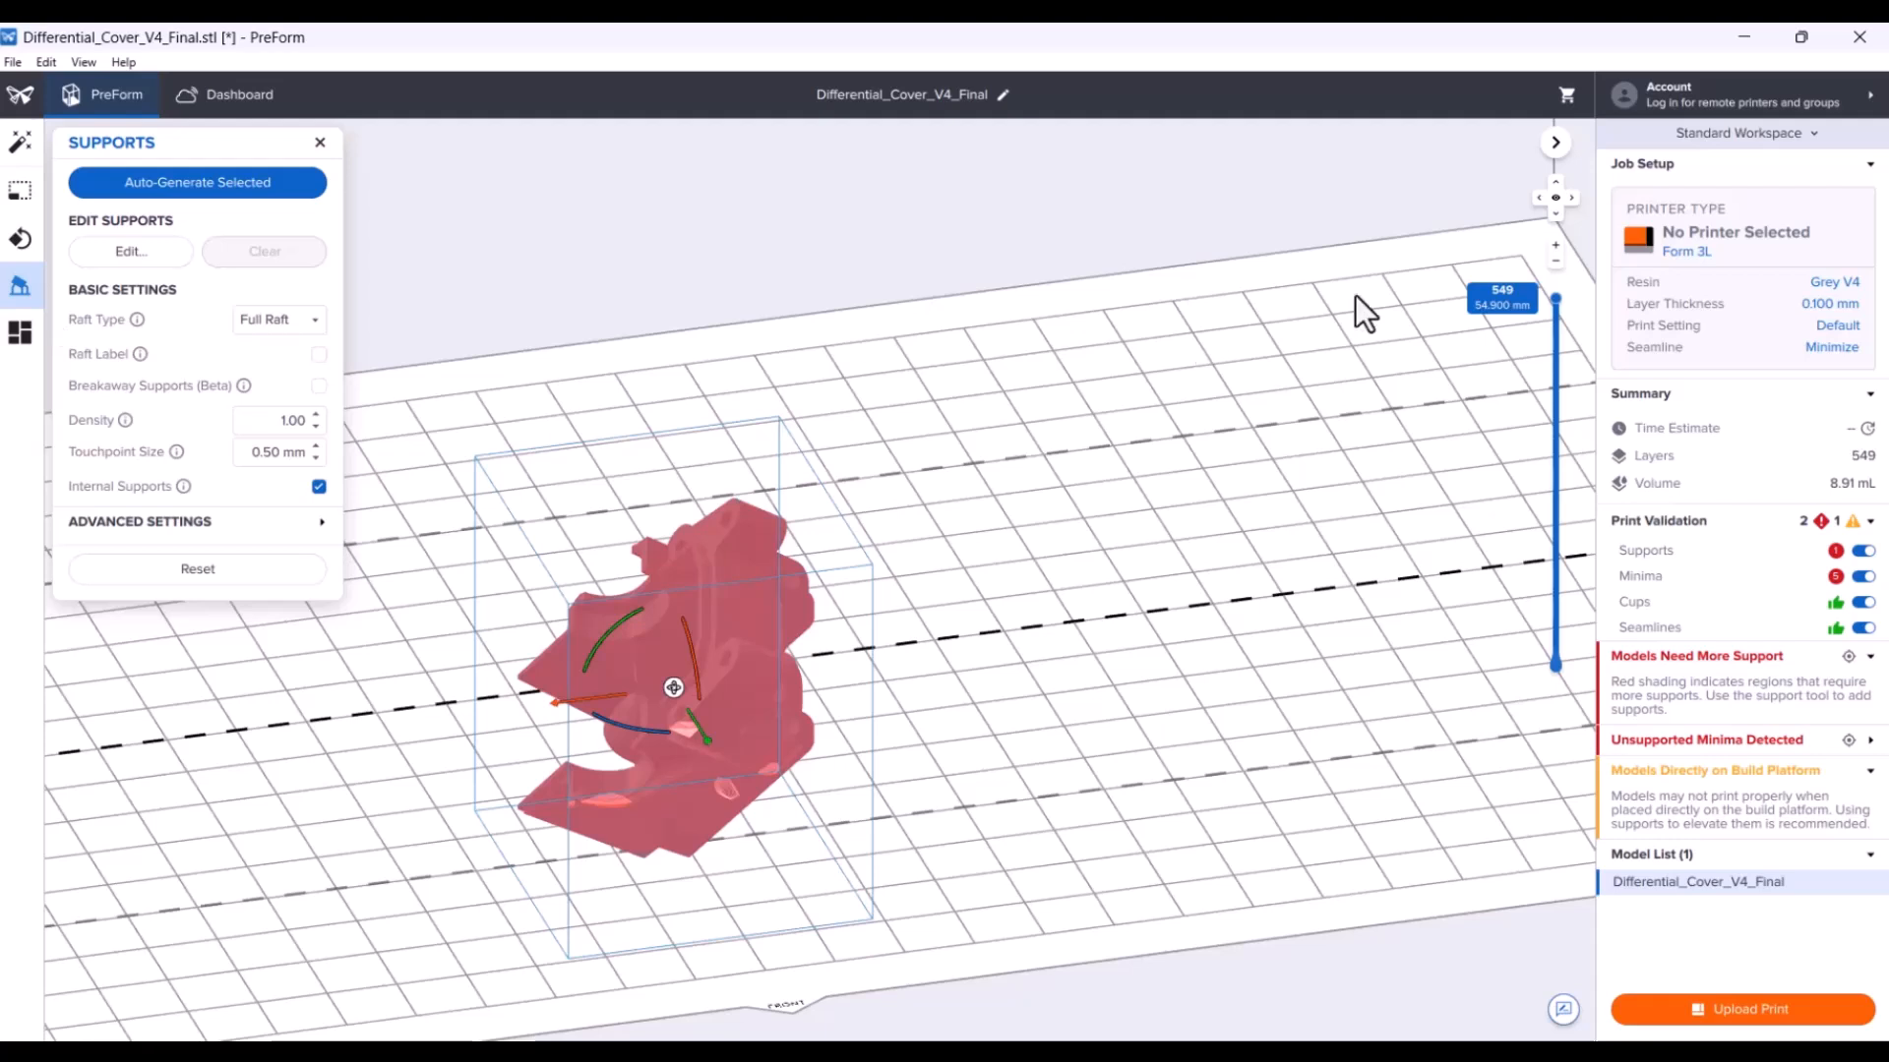
mouse_move(1556, 298)
mouse_down()
mouse_move(1545, 641)
mouse_move(1561, 288)
mouse_up()
click(209, 191)
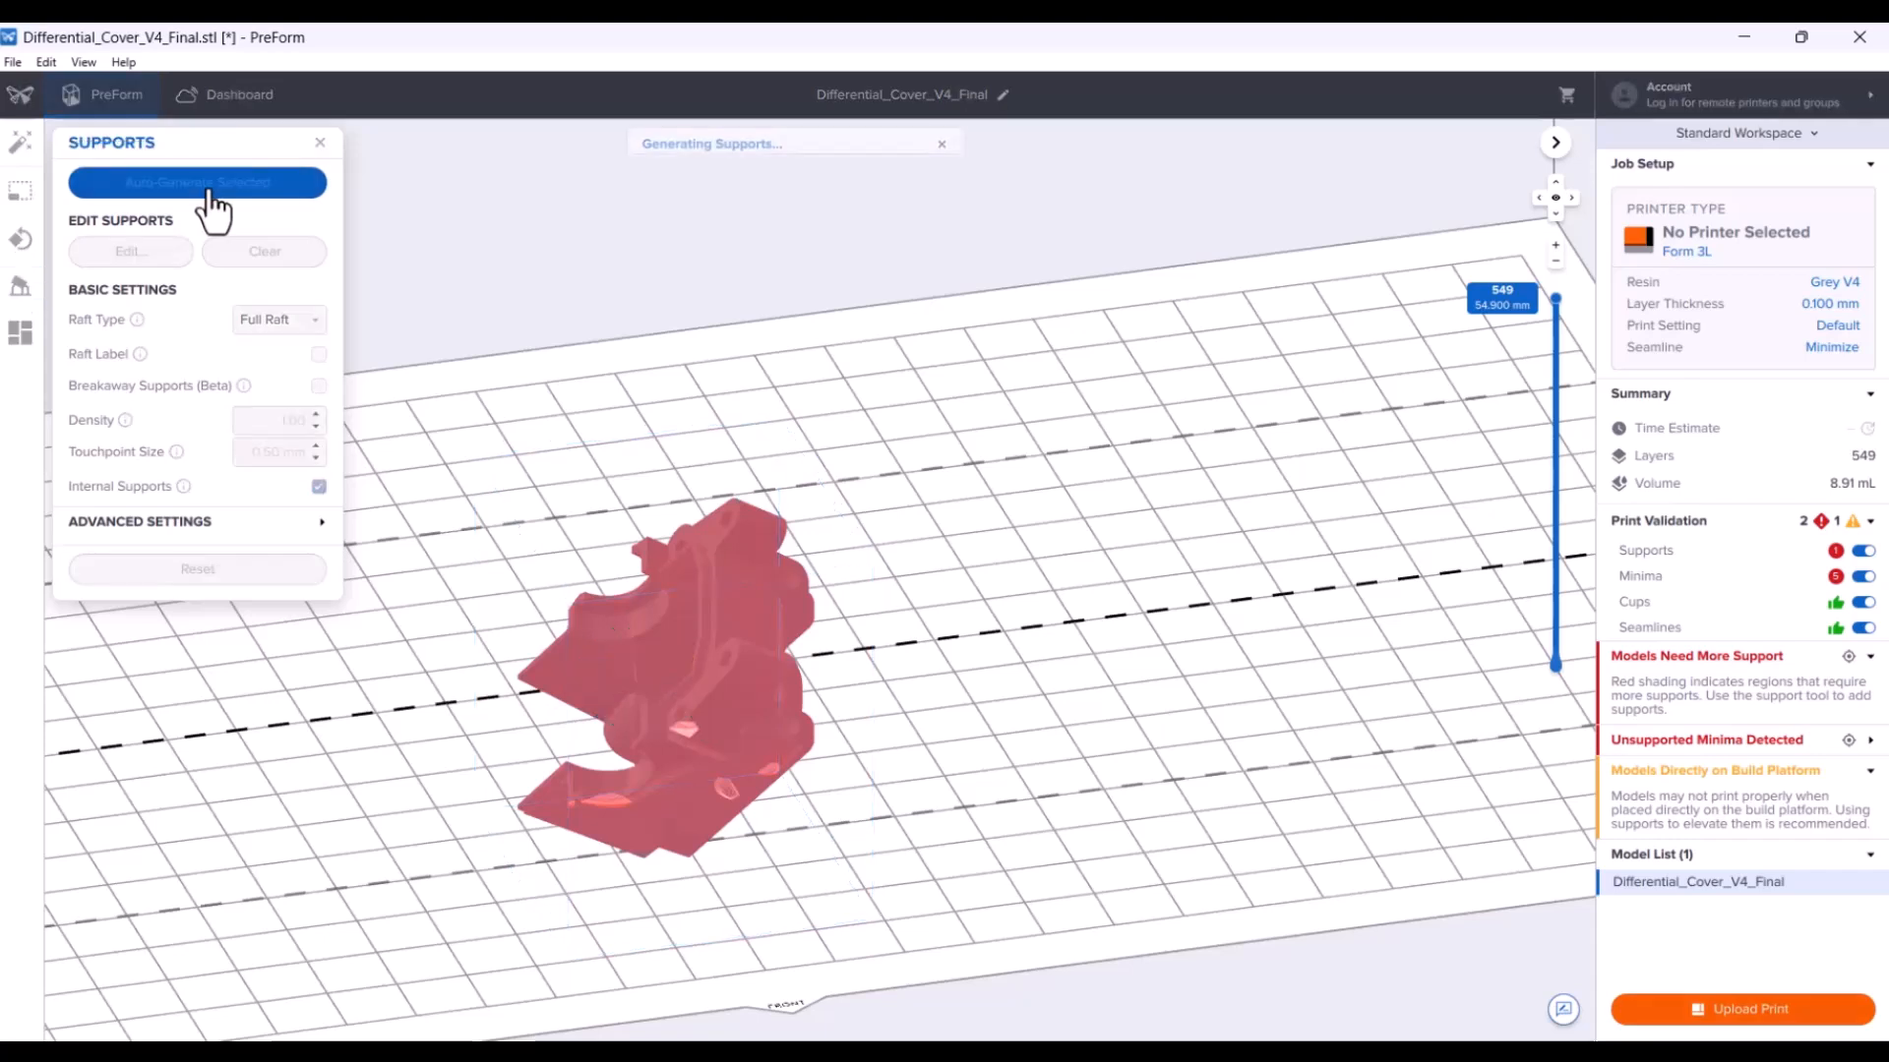
drag(1555, 336, 1555, 298)
Examine the generated supports and the model's cross-sections around layers 274 and 323 from several angles.
scroll(960, 823, up, 2)
middle_drag(979, 821, 1137, 800)
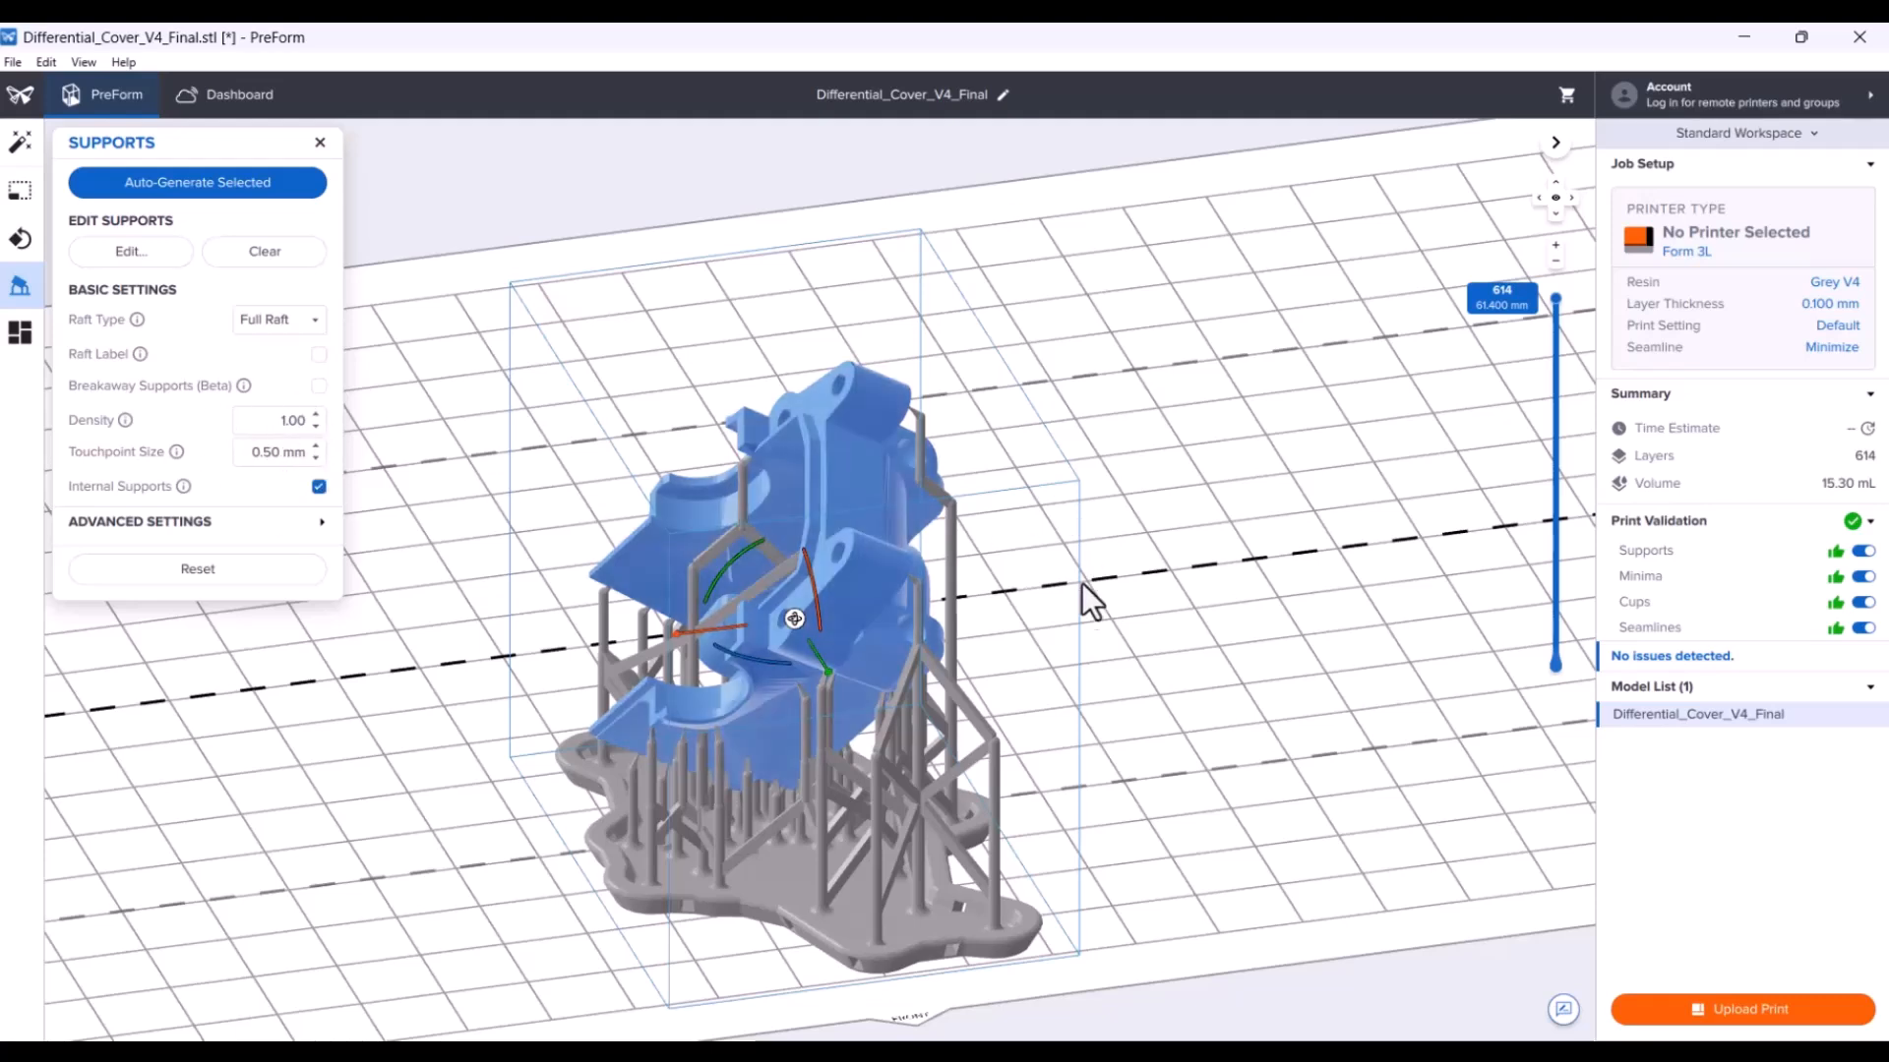
scroll(1086, 698, up, 2)
drag(1556, 304, 1524, 493)
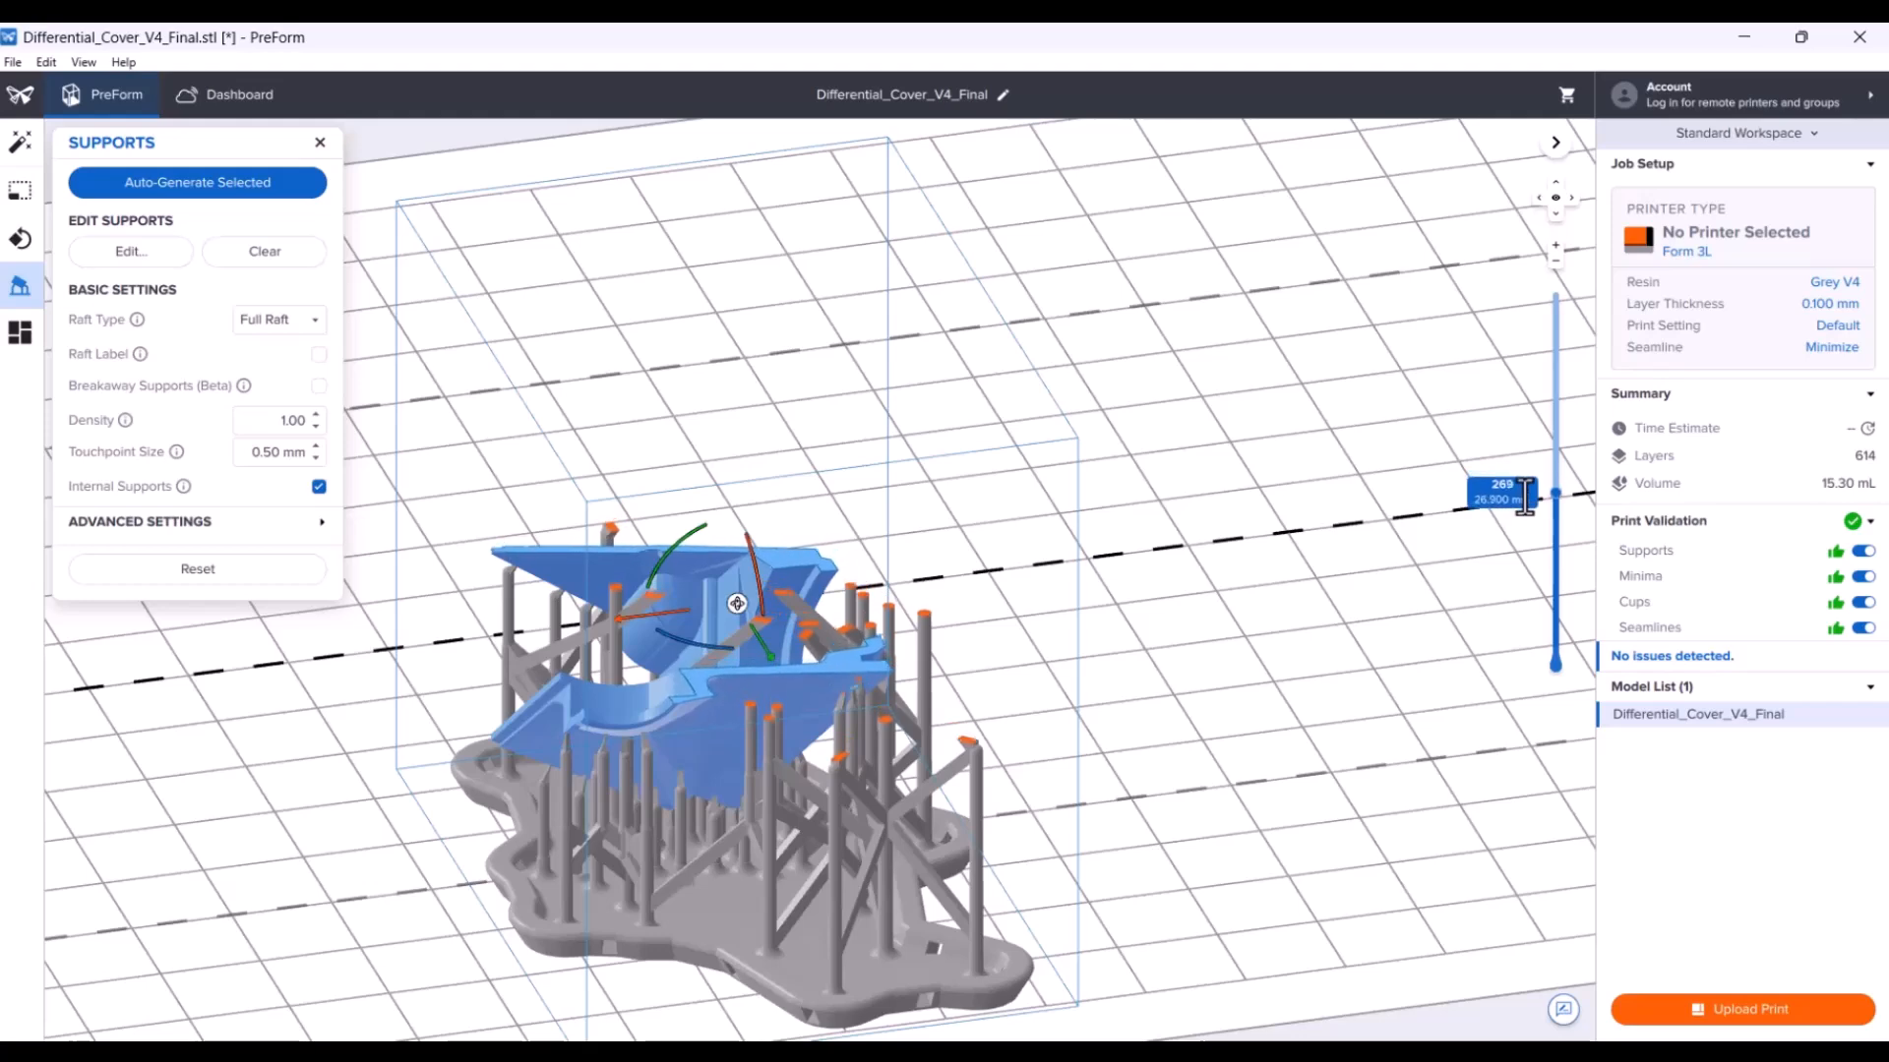
scroll(835, 706, up, 5)
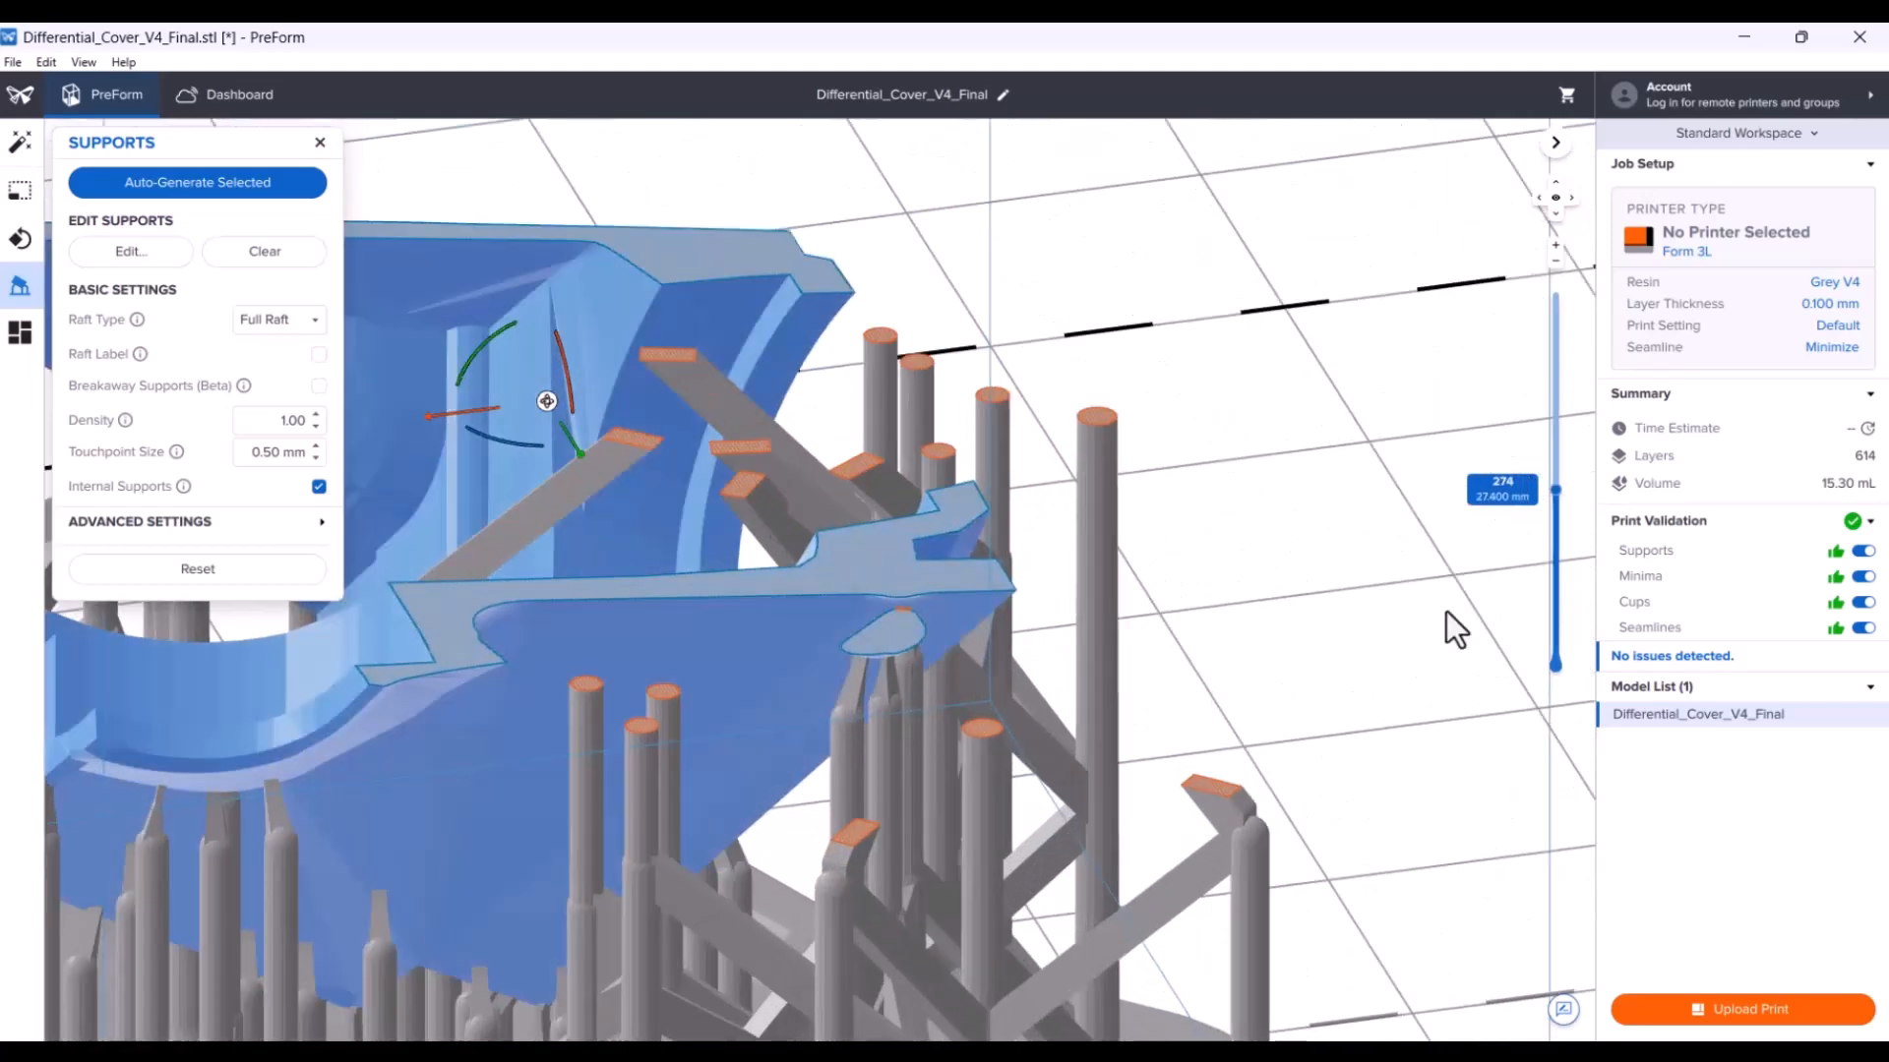
drag(1555, 490, 1555, 461)
scroll(1338, 531, down, 5)
right_drag(1350, 557, 795, 535)
scroll(1195, 497, up, 5)
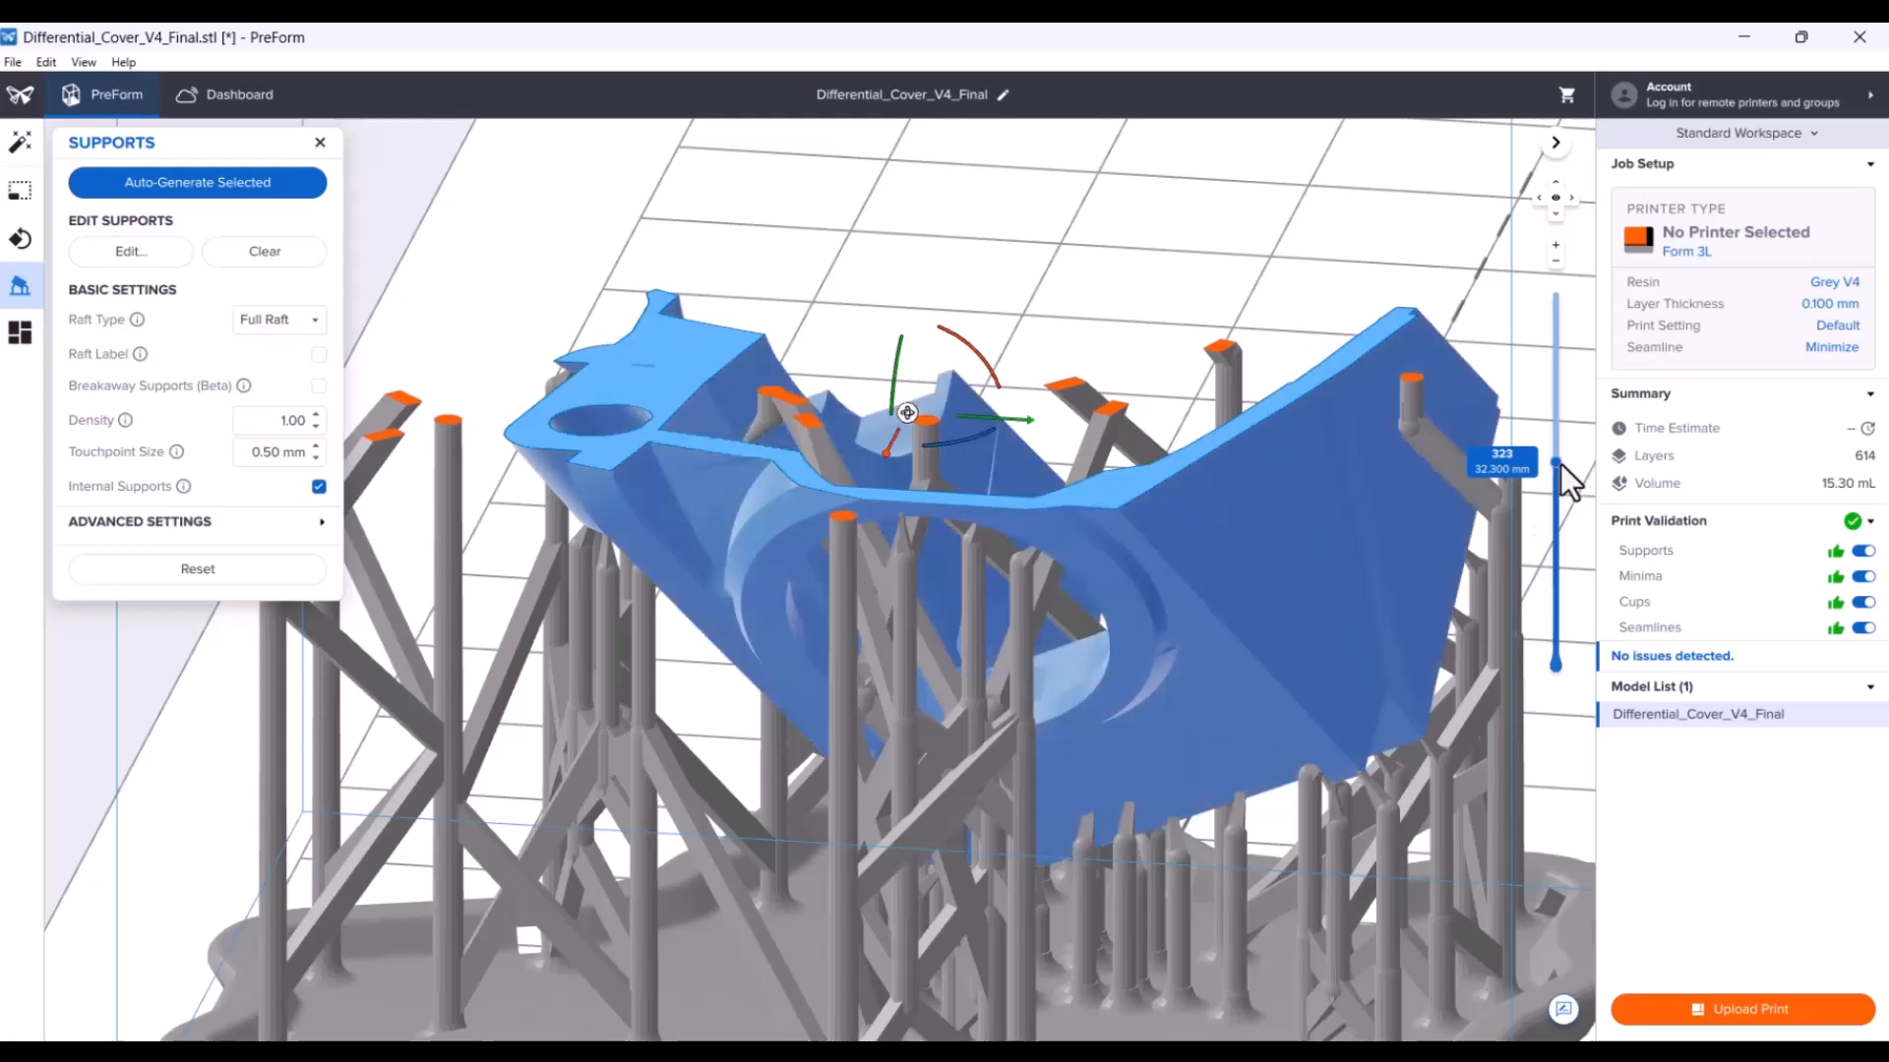
Examine the differential cover's cross-sections at layers 299, 309 and 502, and display all 614 layers again.
drag(1556, 459, 1544, 475)
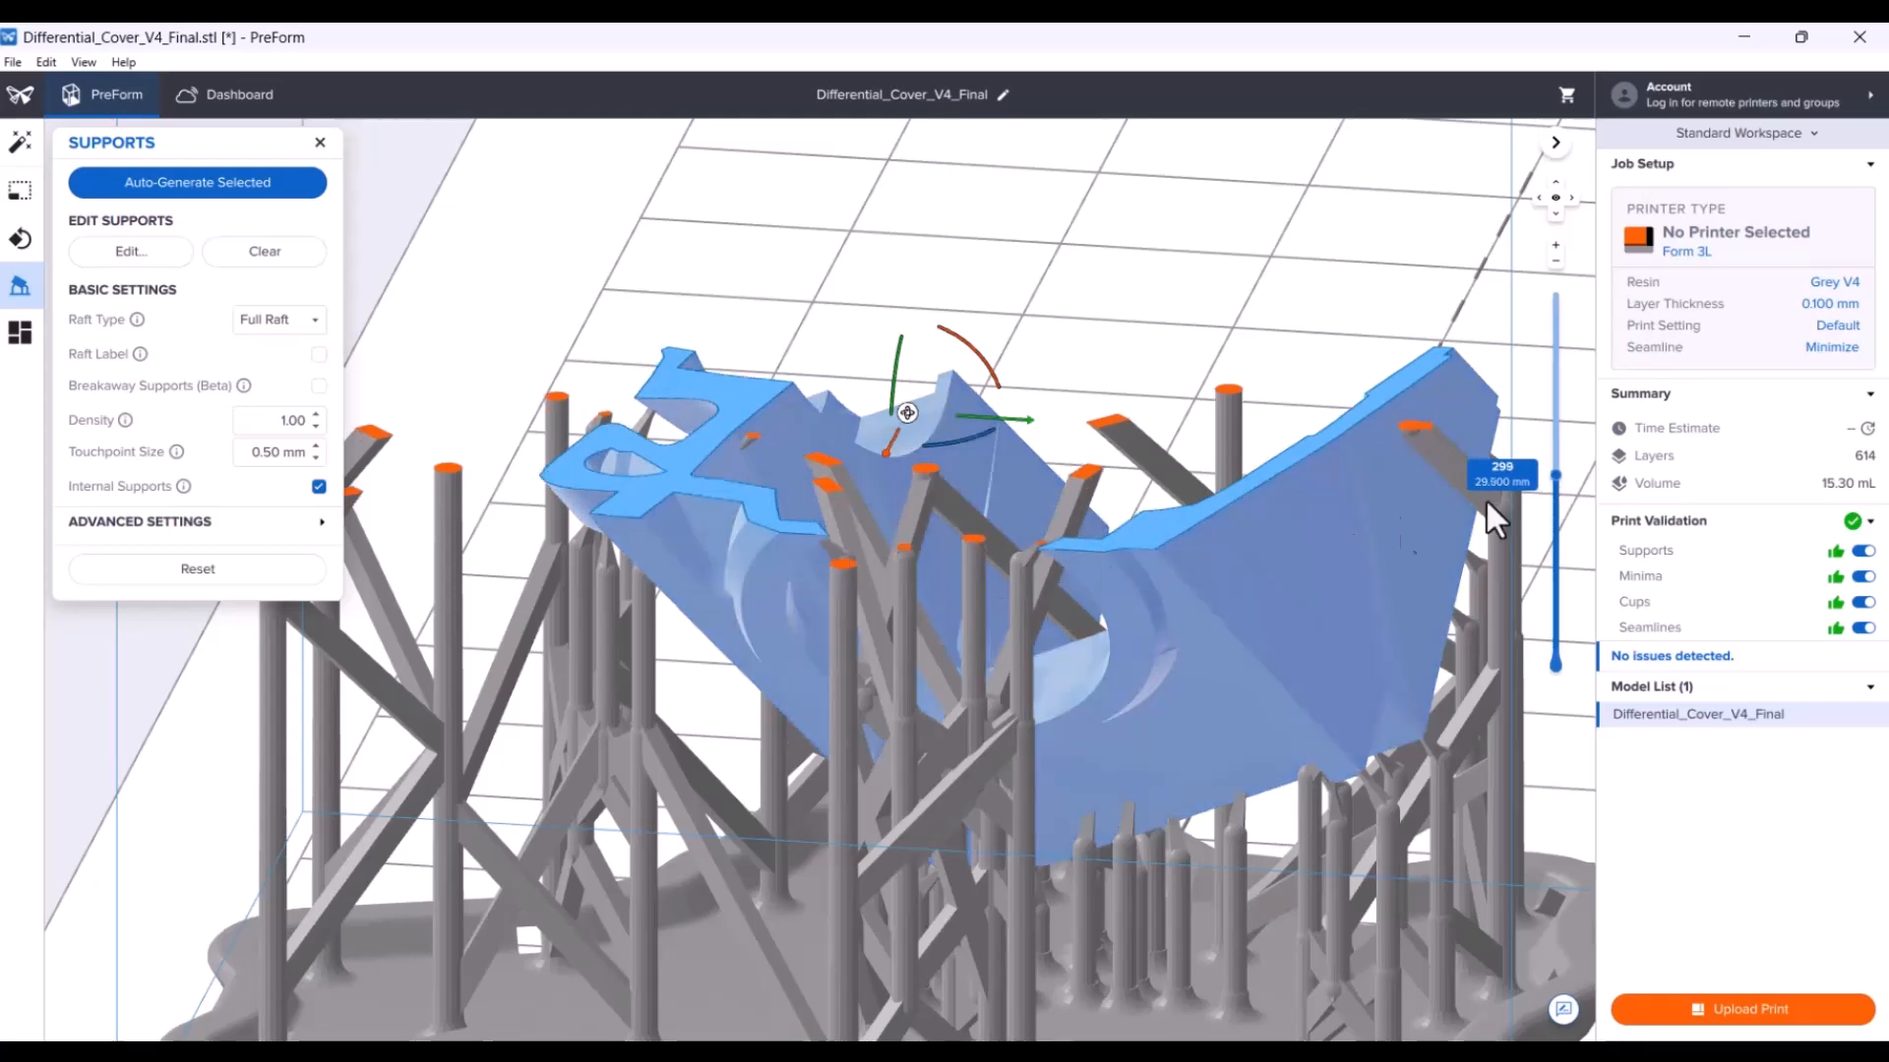
drag(1556, 477, 1557, 470)
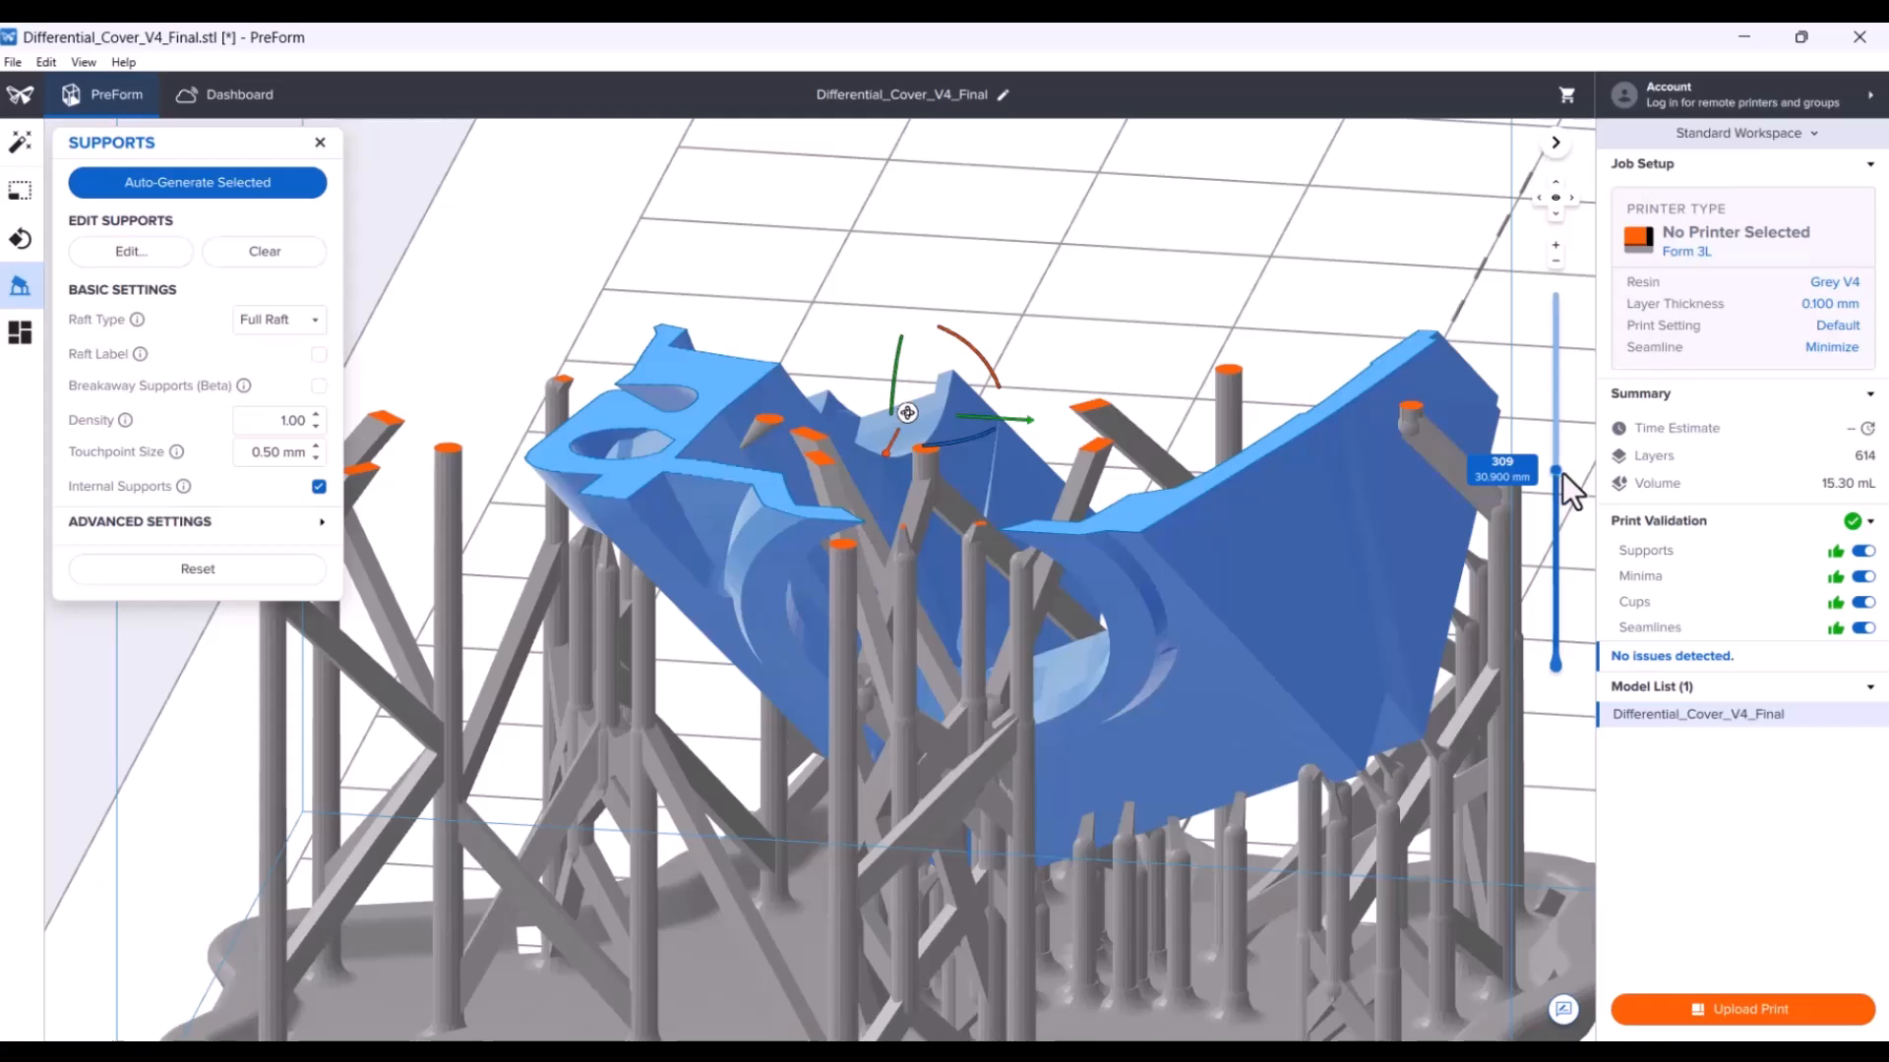
drag(1555, 471, 1538, 363)
middle_drag(1261, 413, 1221, 520)
right_drag(1221, 519, 1049, 411)
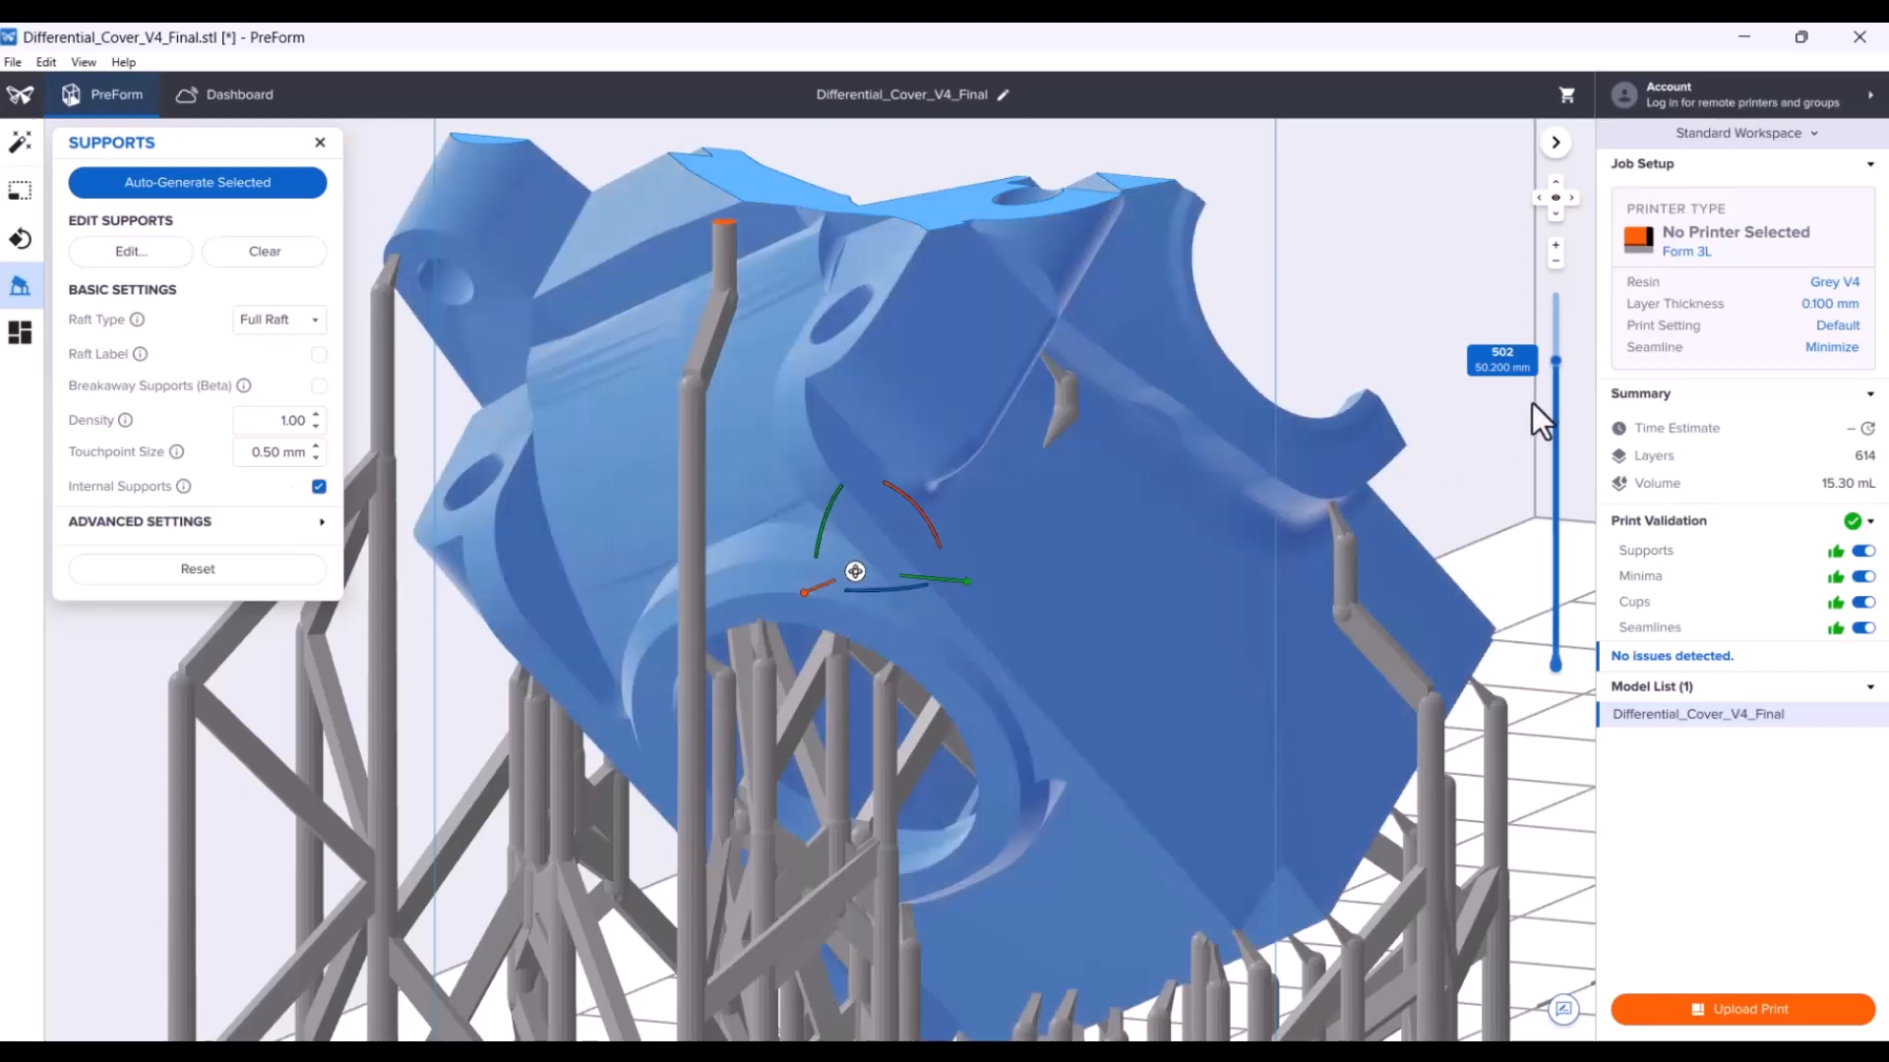
drag(1554, 369, 1555, 293)
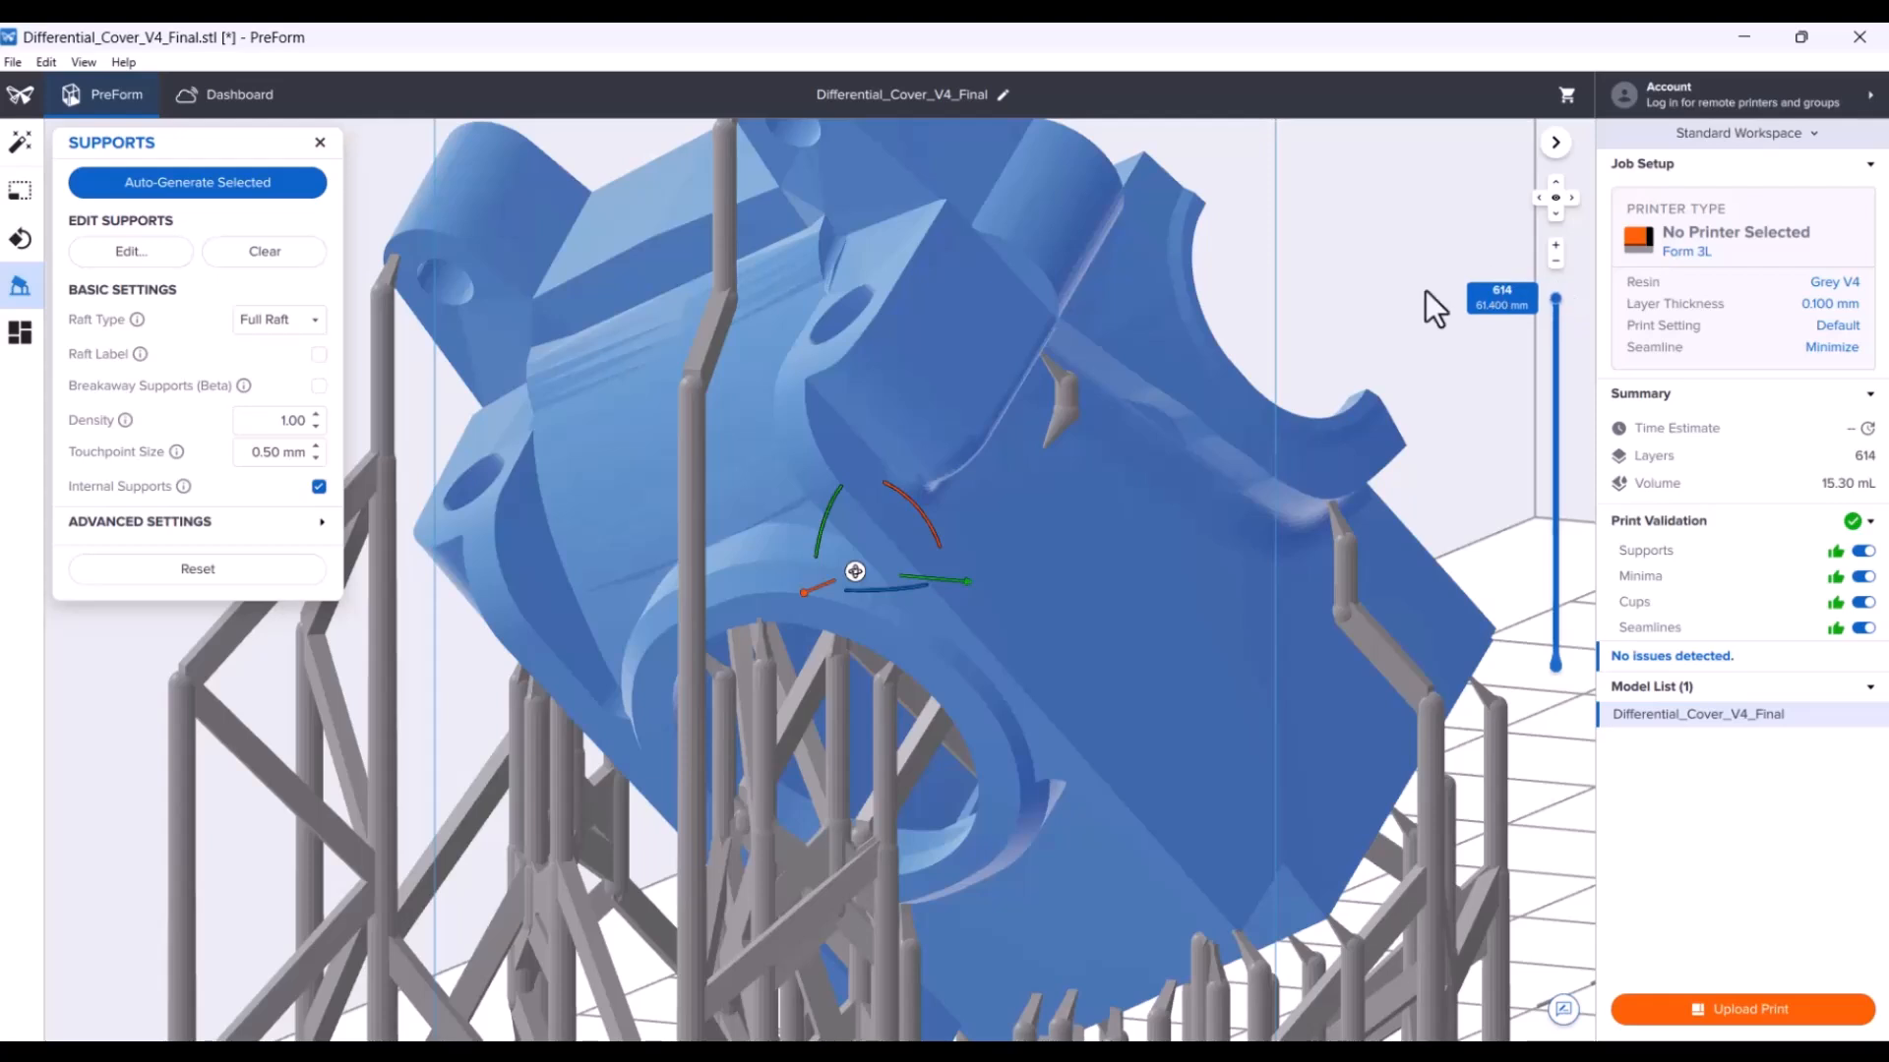
scroll(1426, 291, down, 3)
middle_drag(1425, 291, 1236, 472)
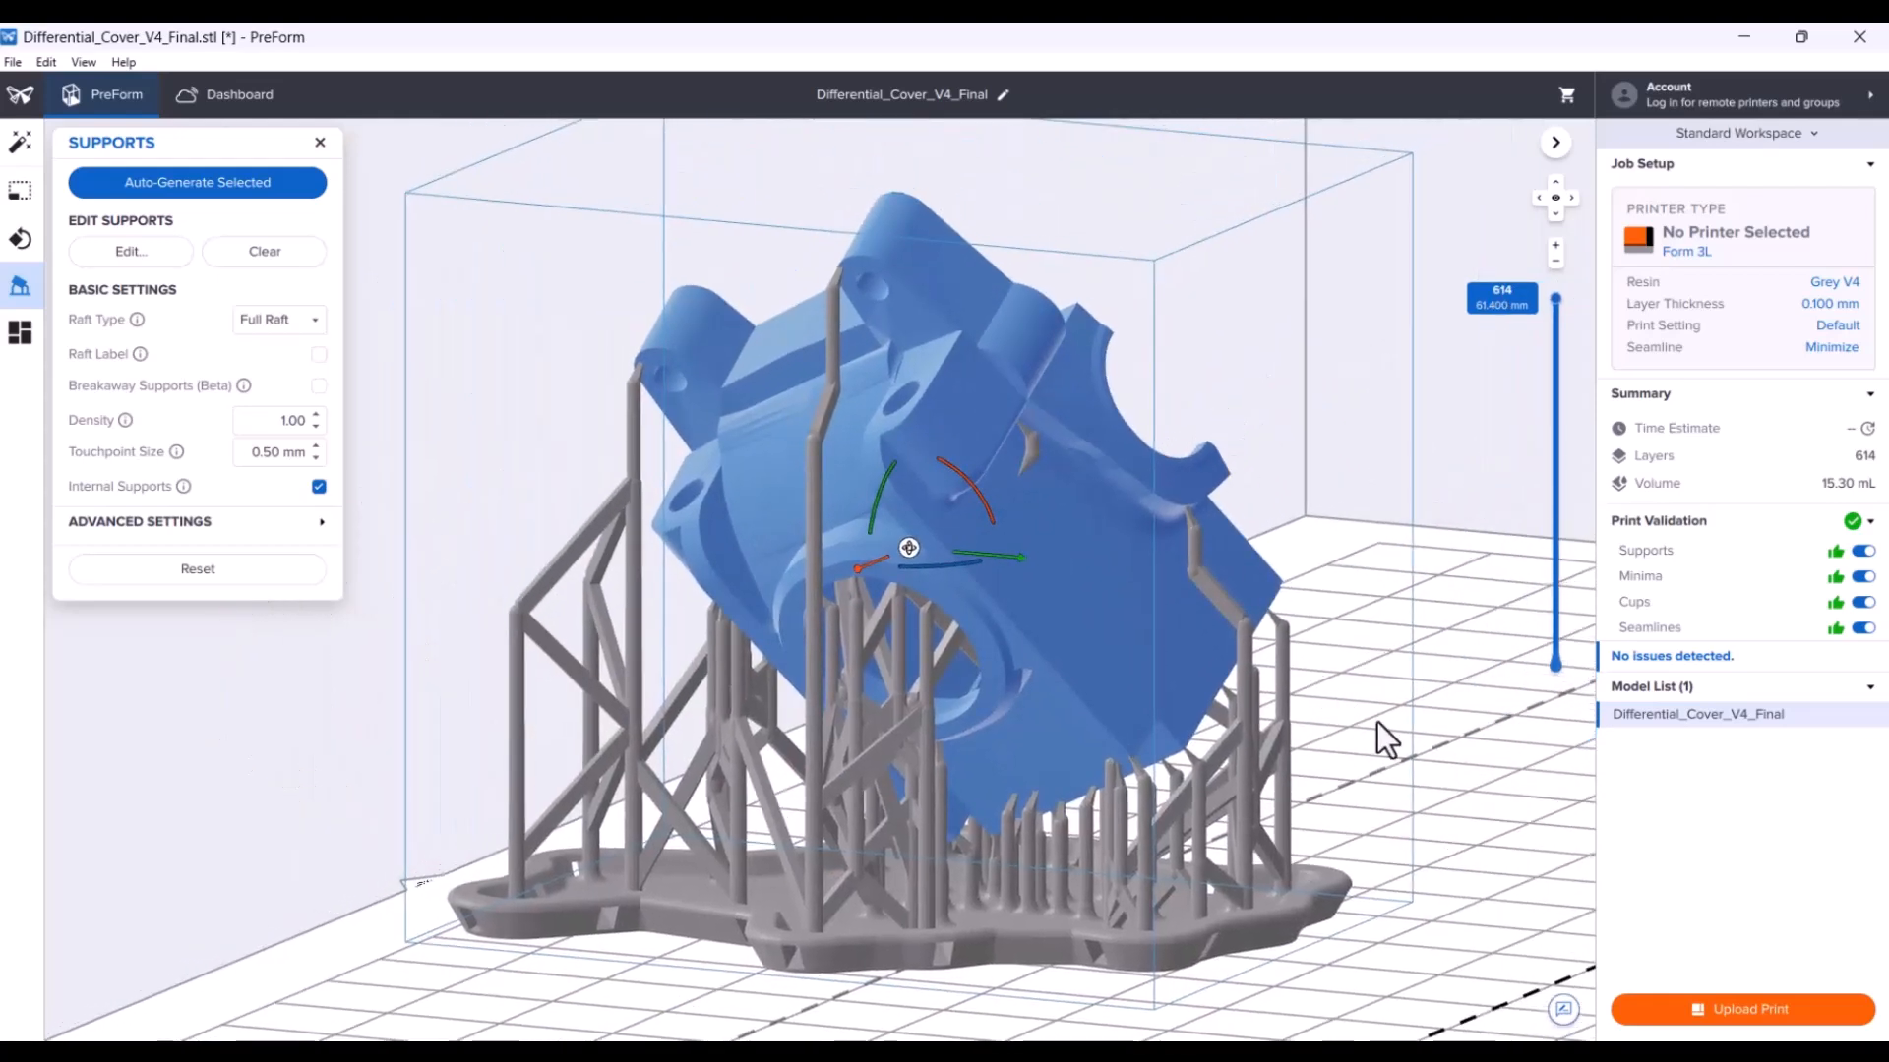
Inspect the differential cover's supports and full raft from all sides and open the print upload.
right_drag(1444, 747, 1419, 728)
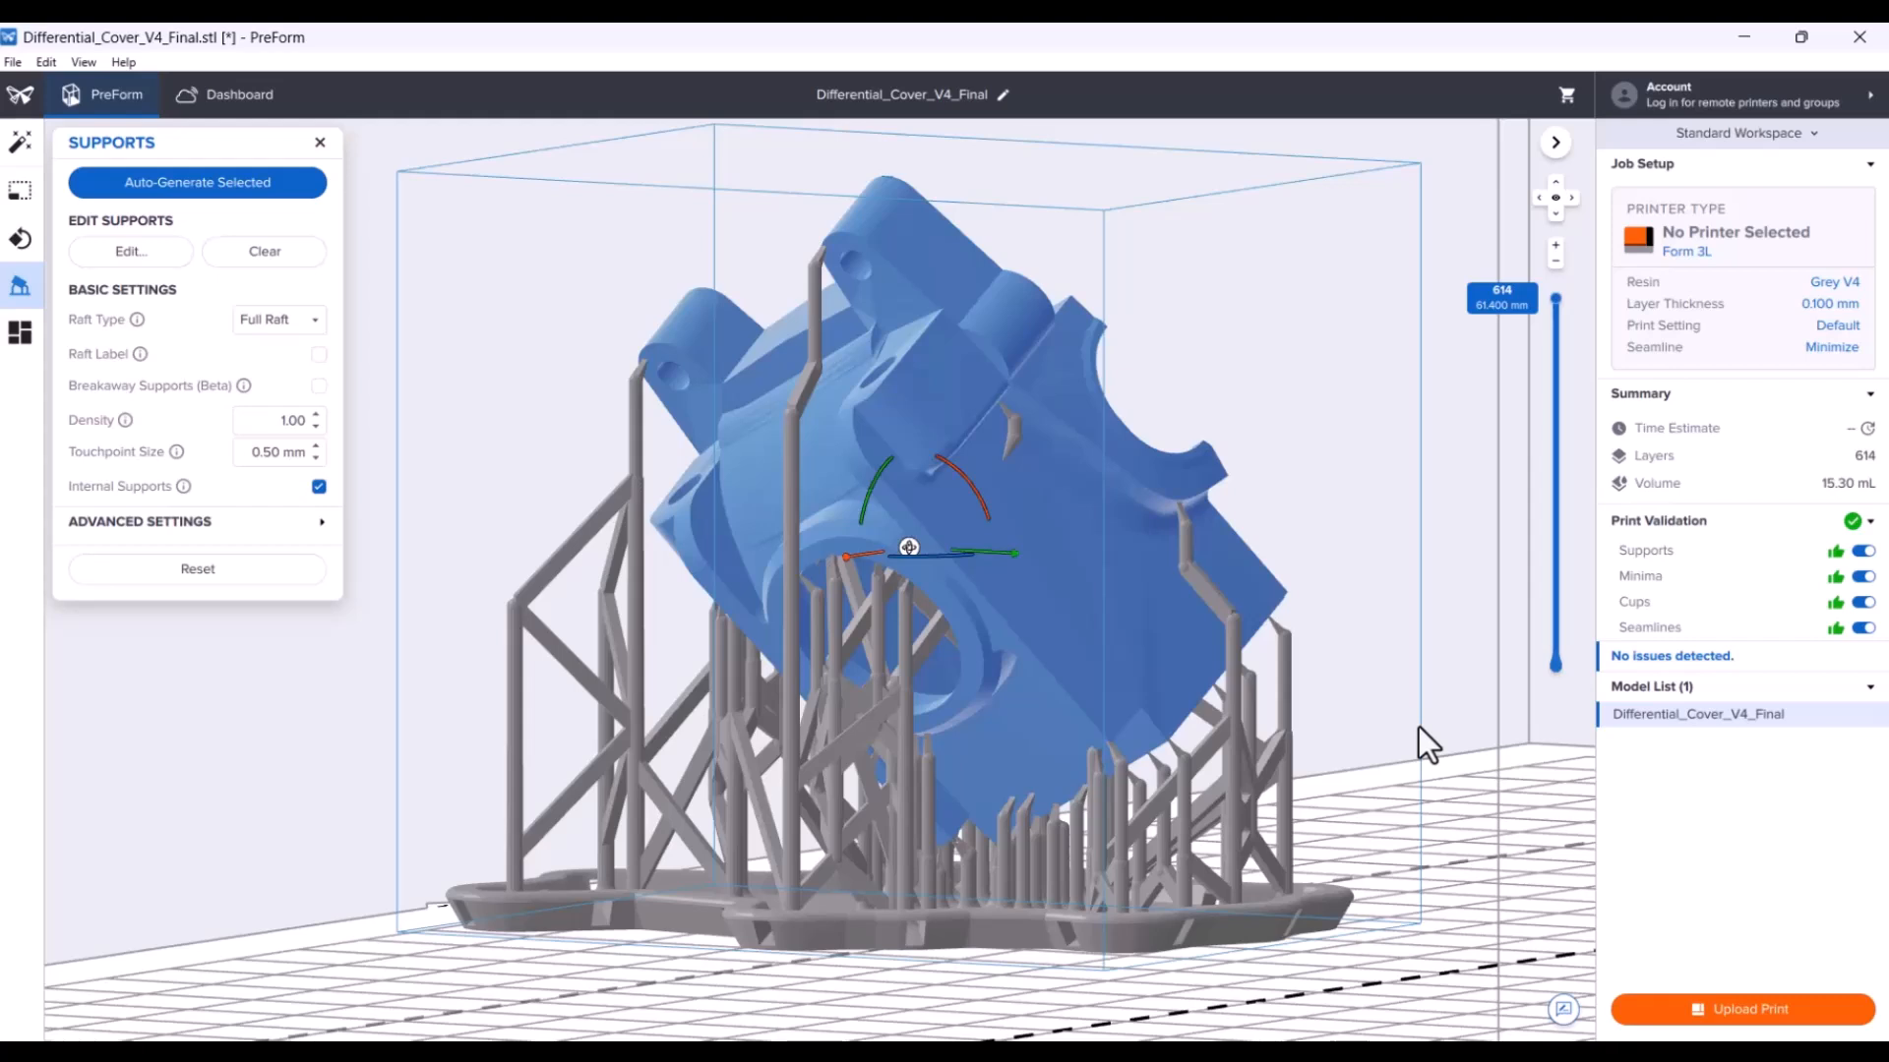
scroll(1489, 647, up, 1)
right_drag(1489, 647, 1301, 675)
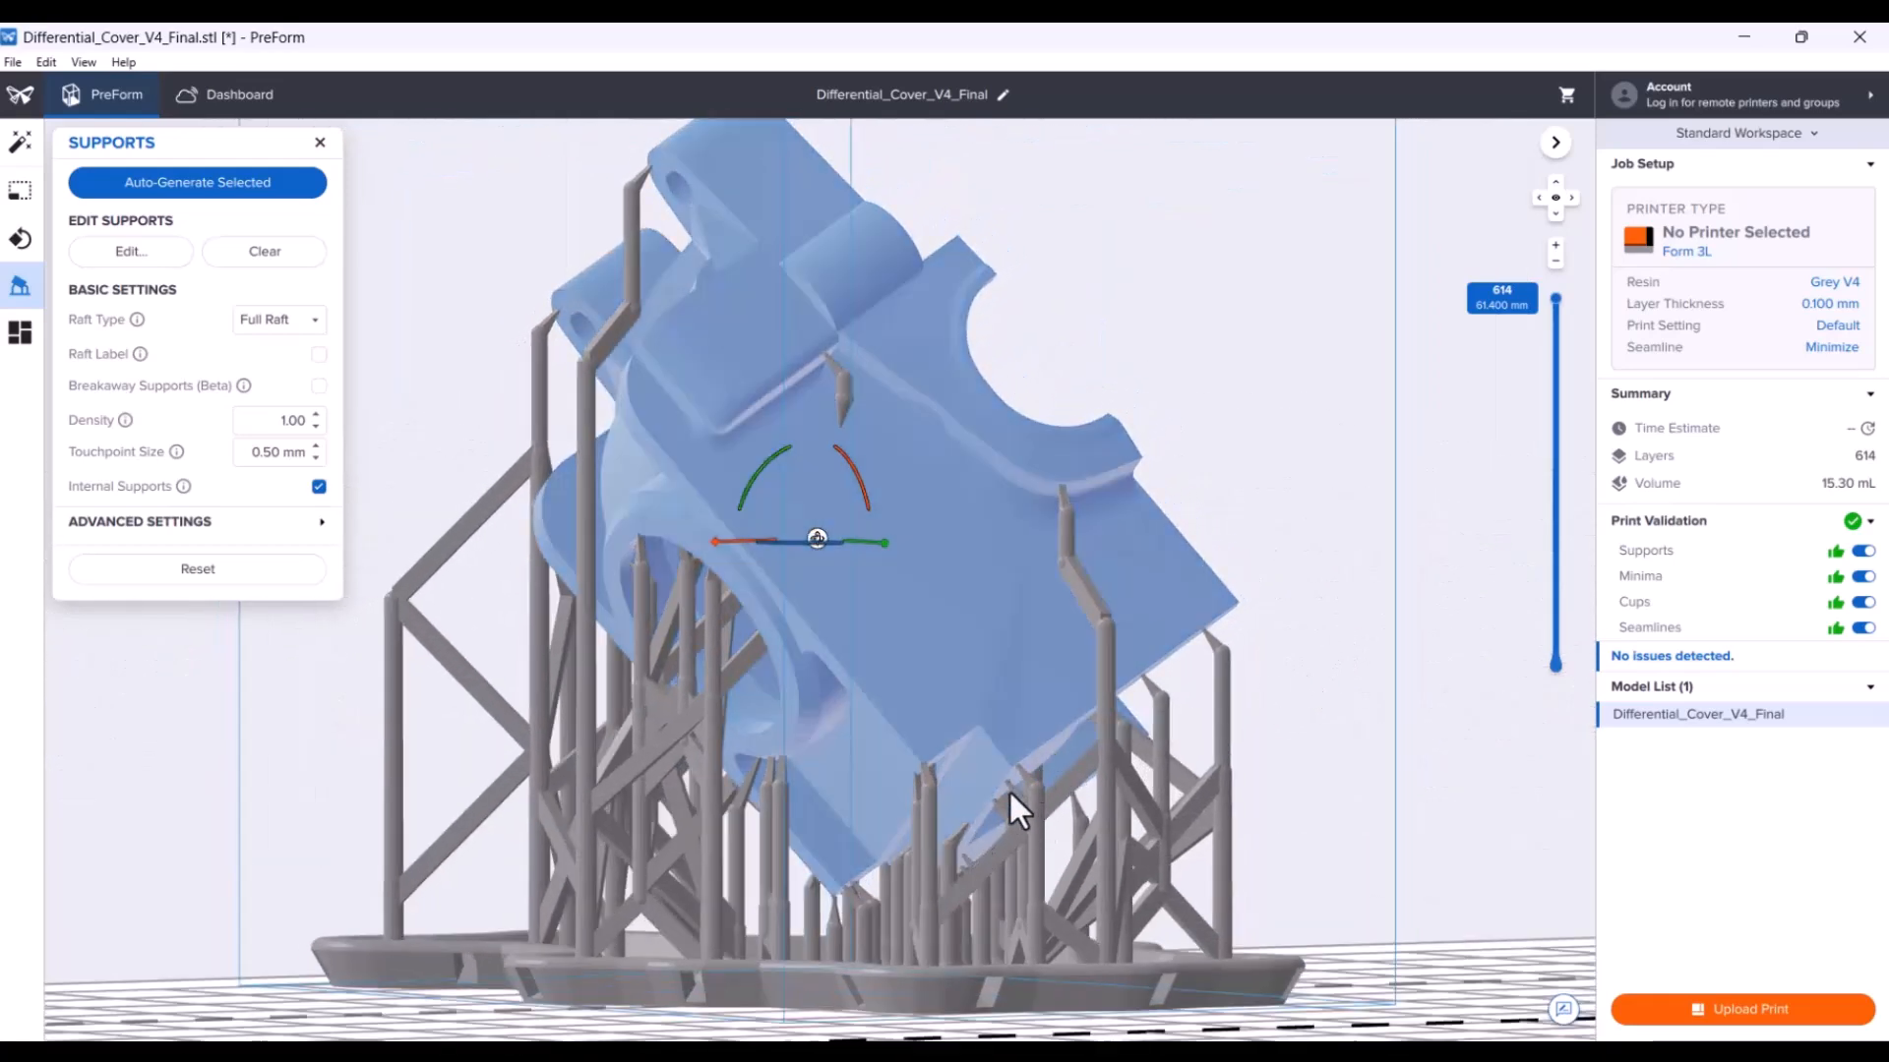
right_drag(1330, 691, 1570, 788)
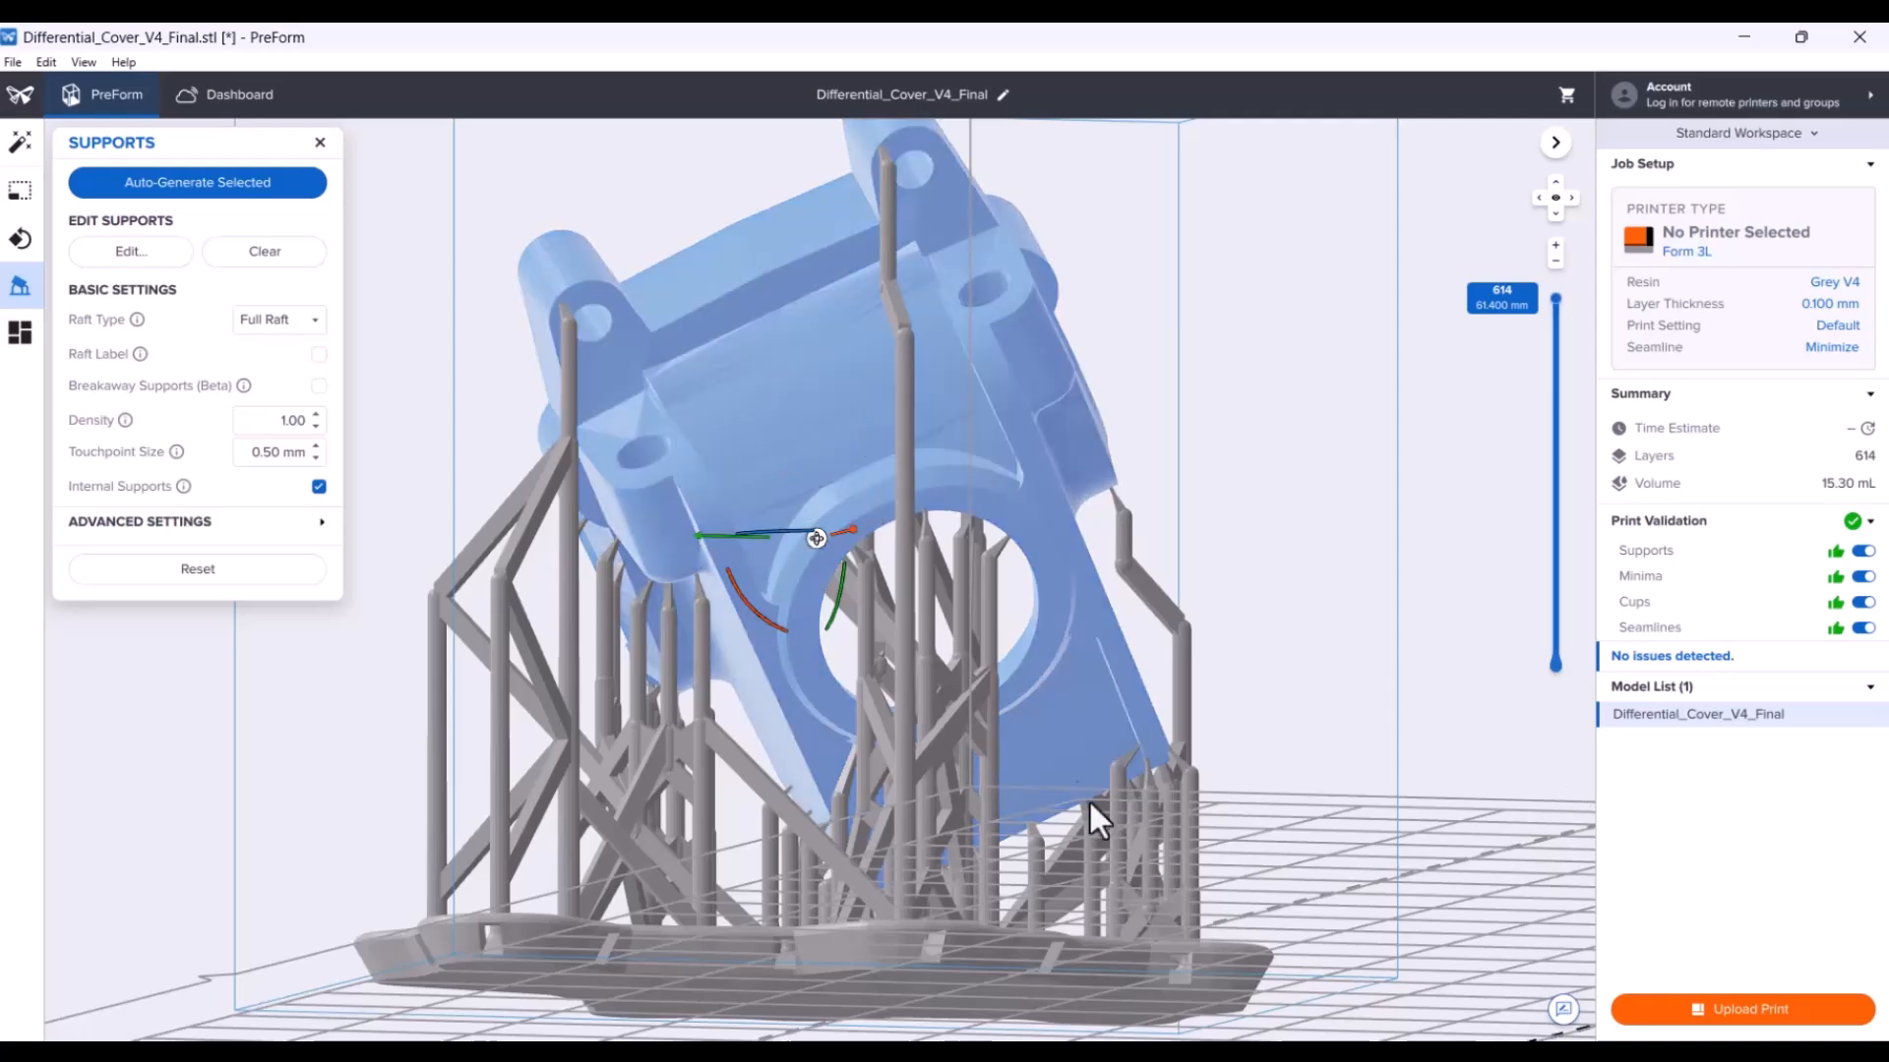
right_drag(936, 931, 810, 858)
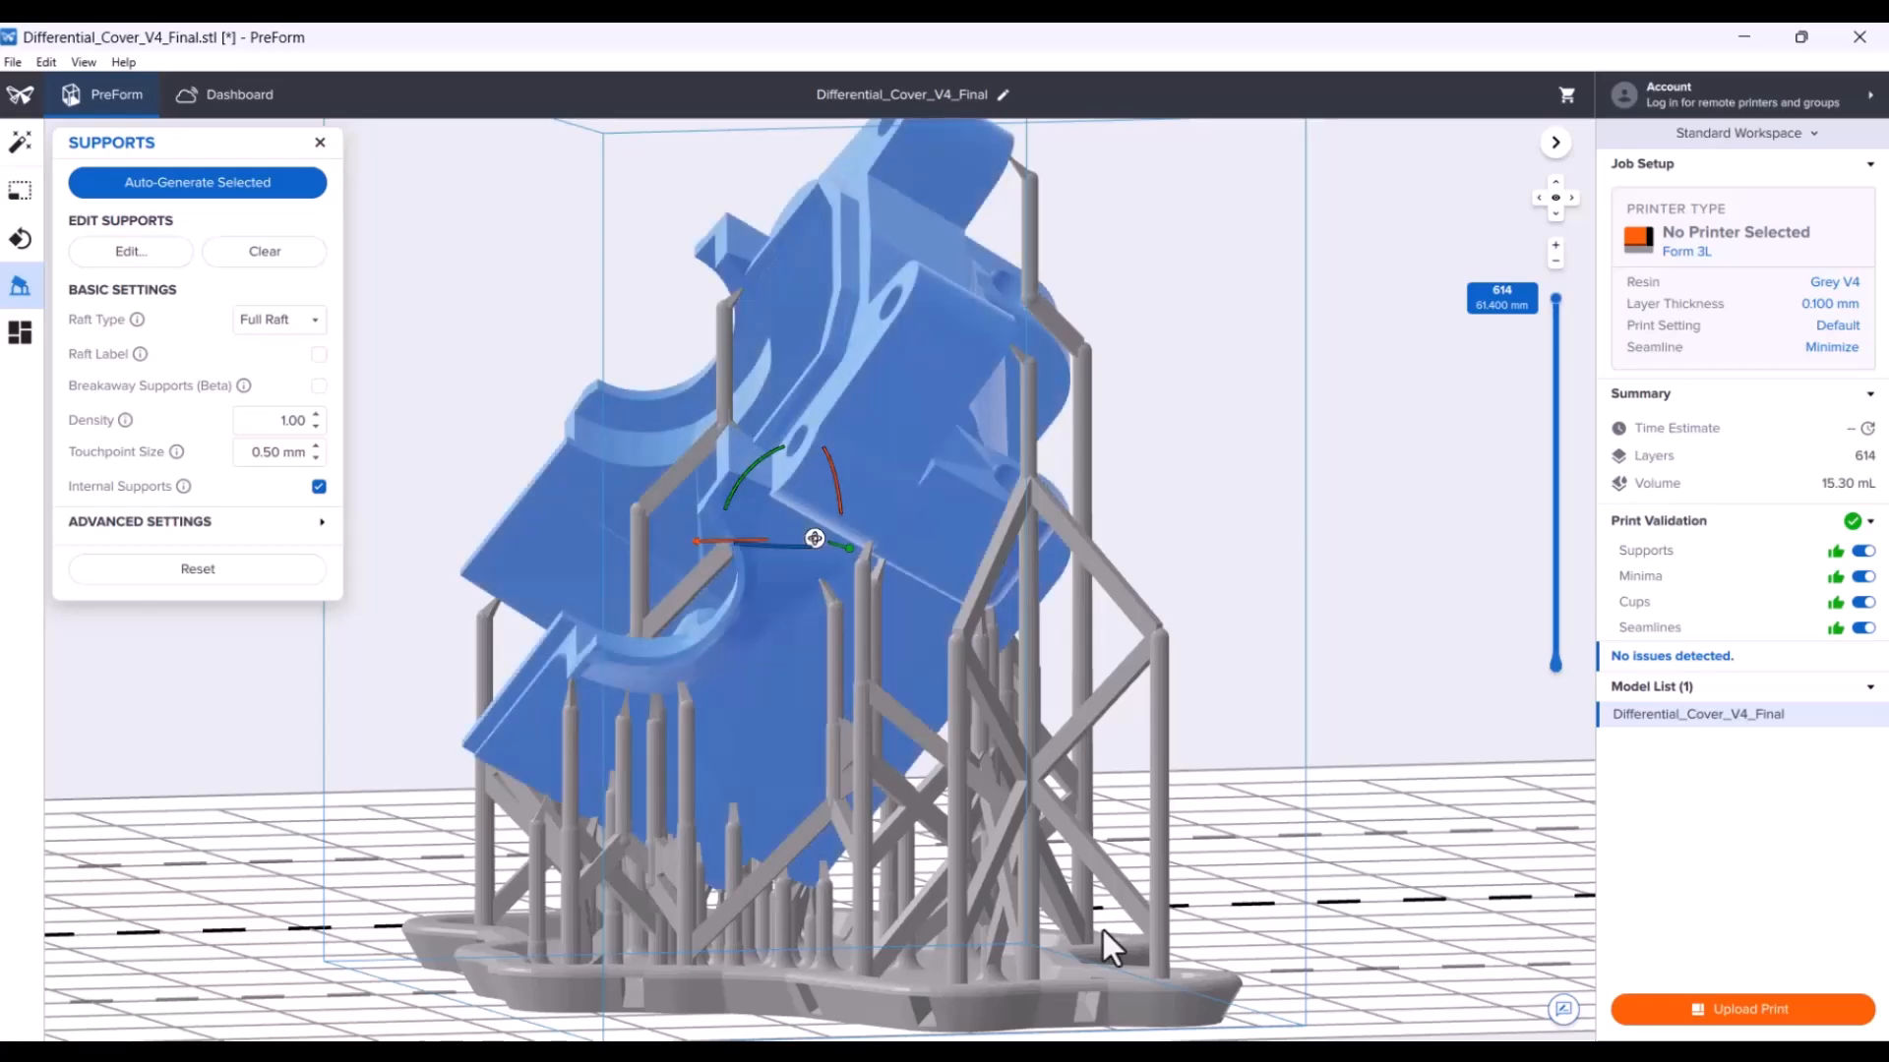
scroll(1288, 758, down, 5)
right_drag(1207, 734, 1269, 865)
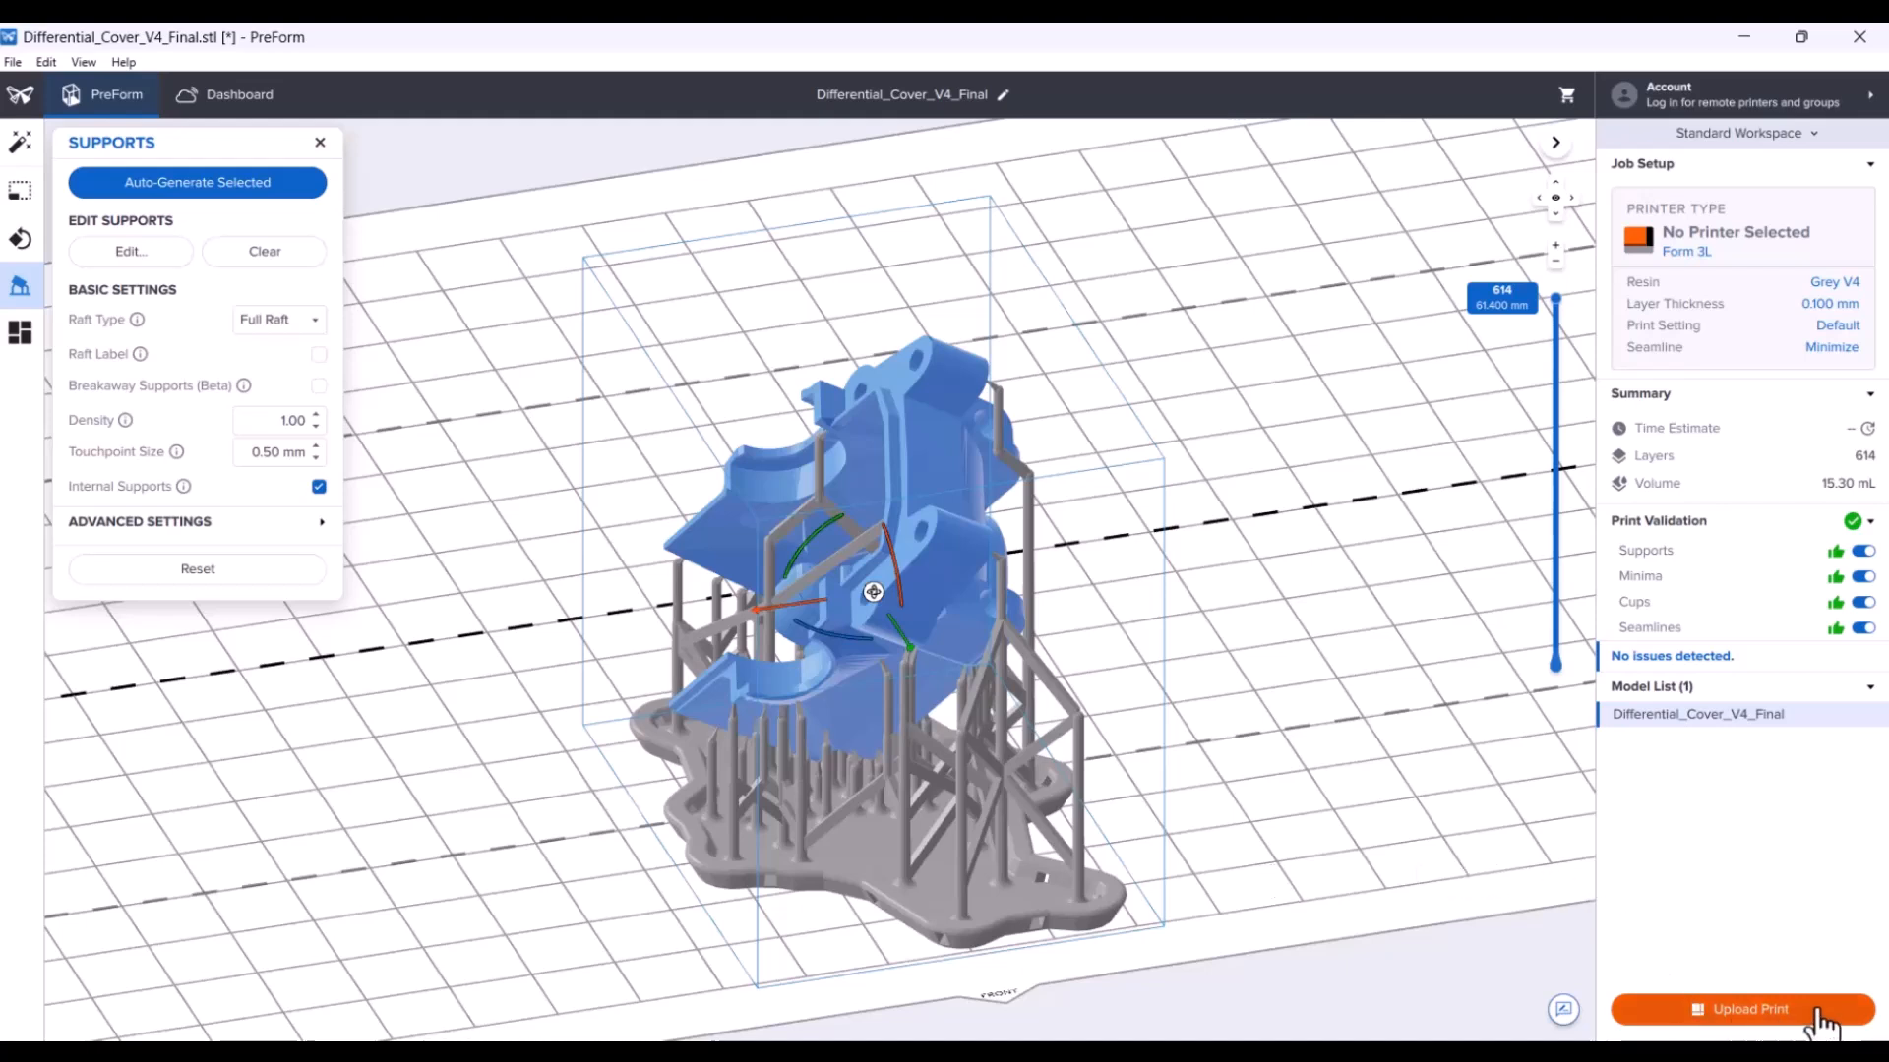
click(1752, 1026)
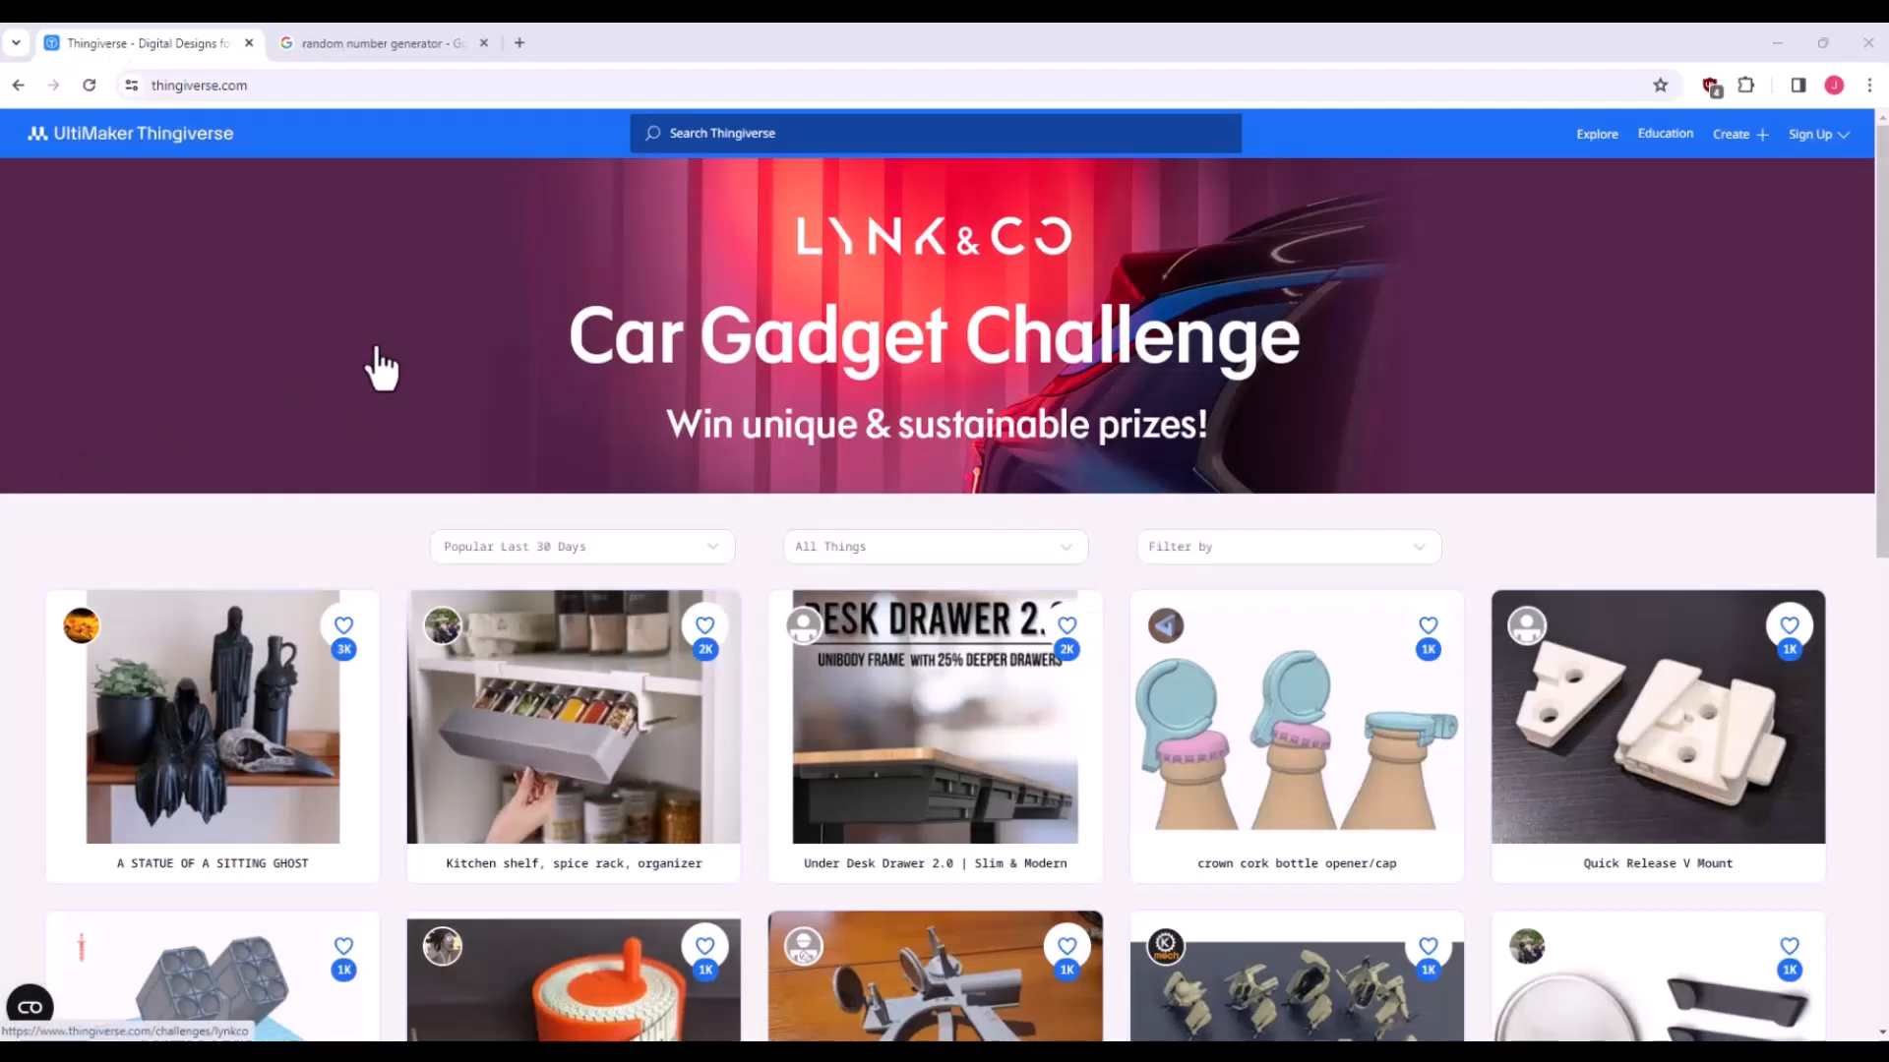
Generate a random number between 1 and 10000000 and try to open the Thingiverse thing with a random number.
click(413, 26)
click(610, 497)
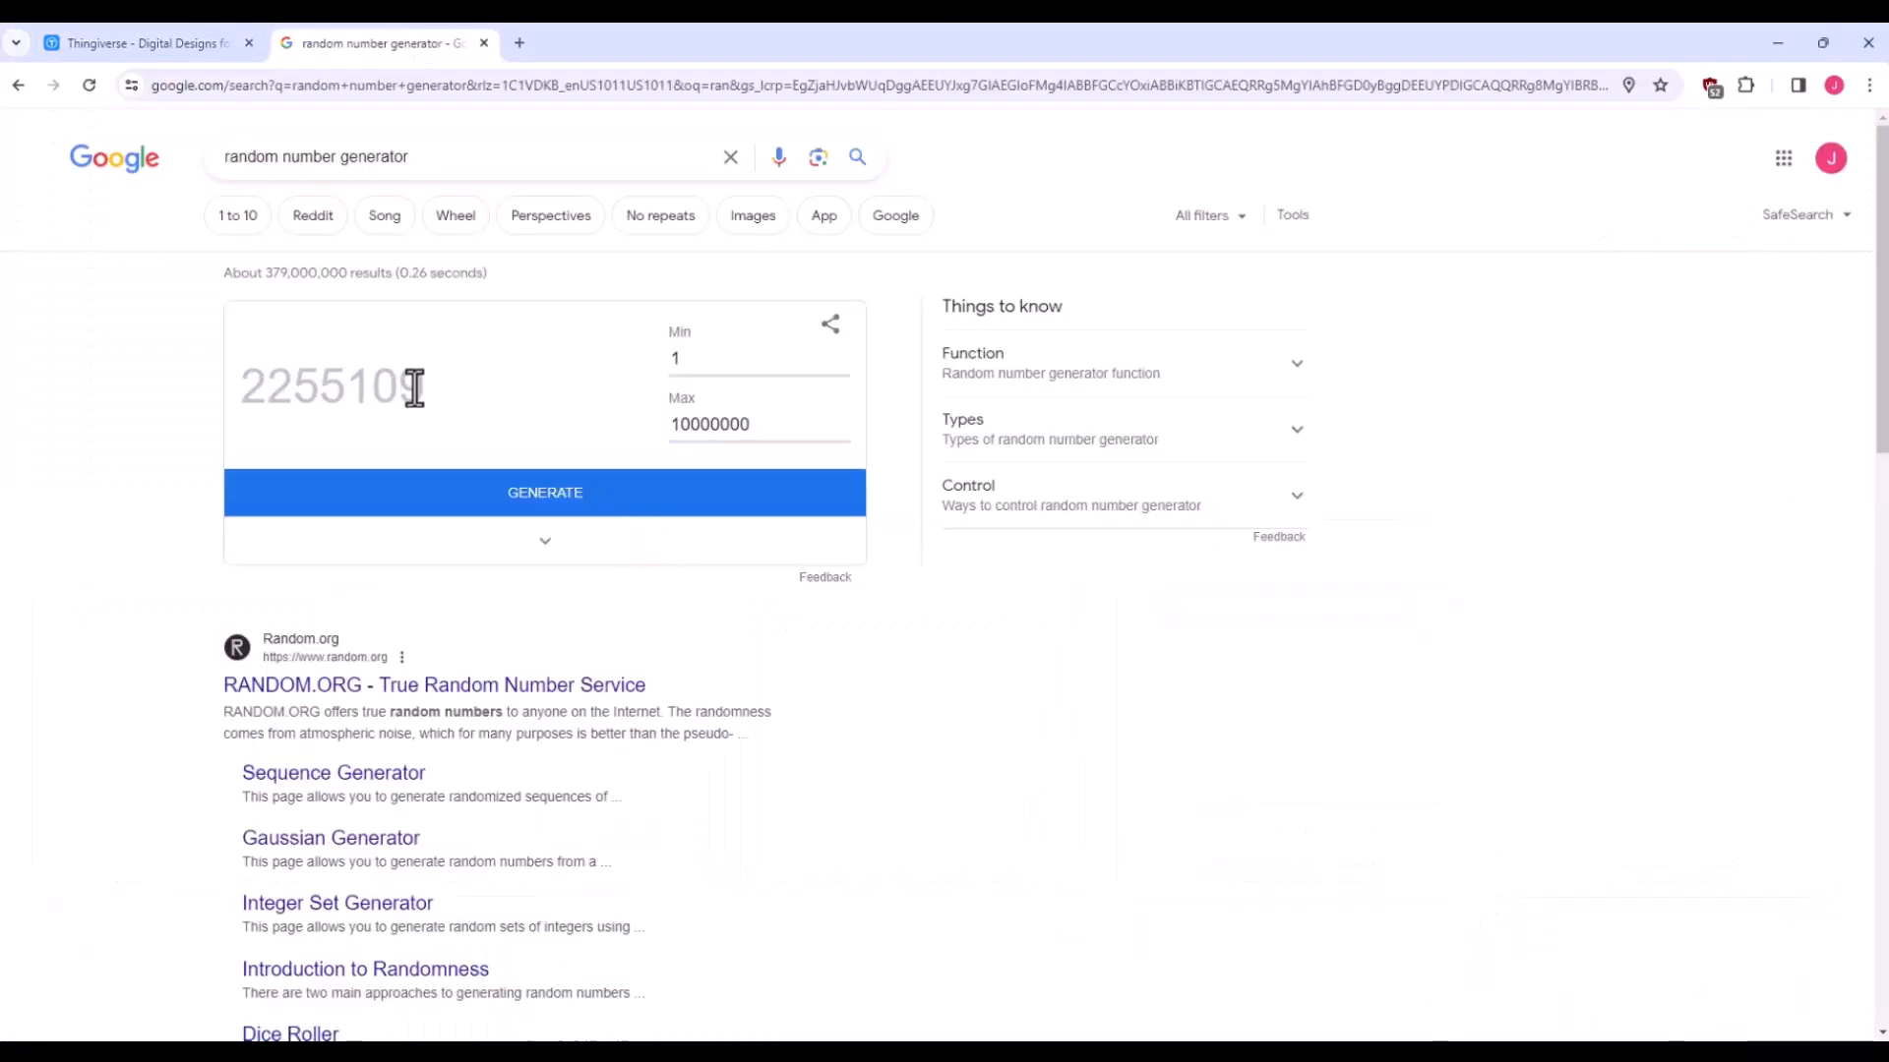
drag(425, 389, 252, 398)
click(224, 44)
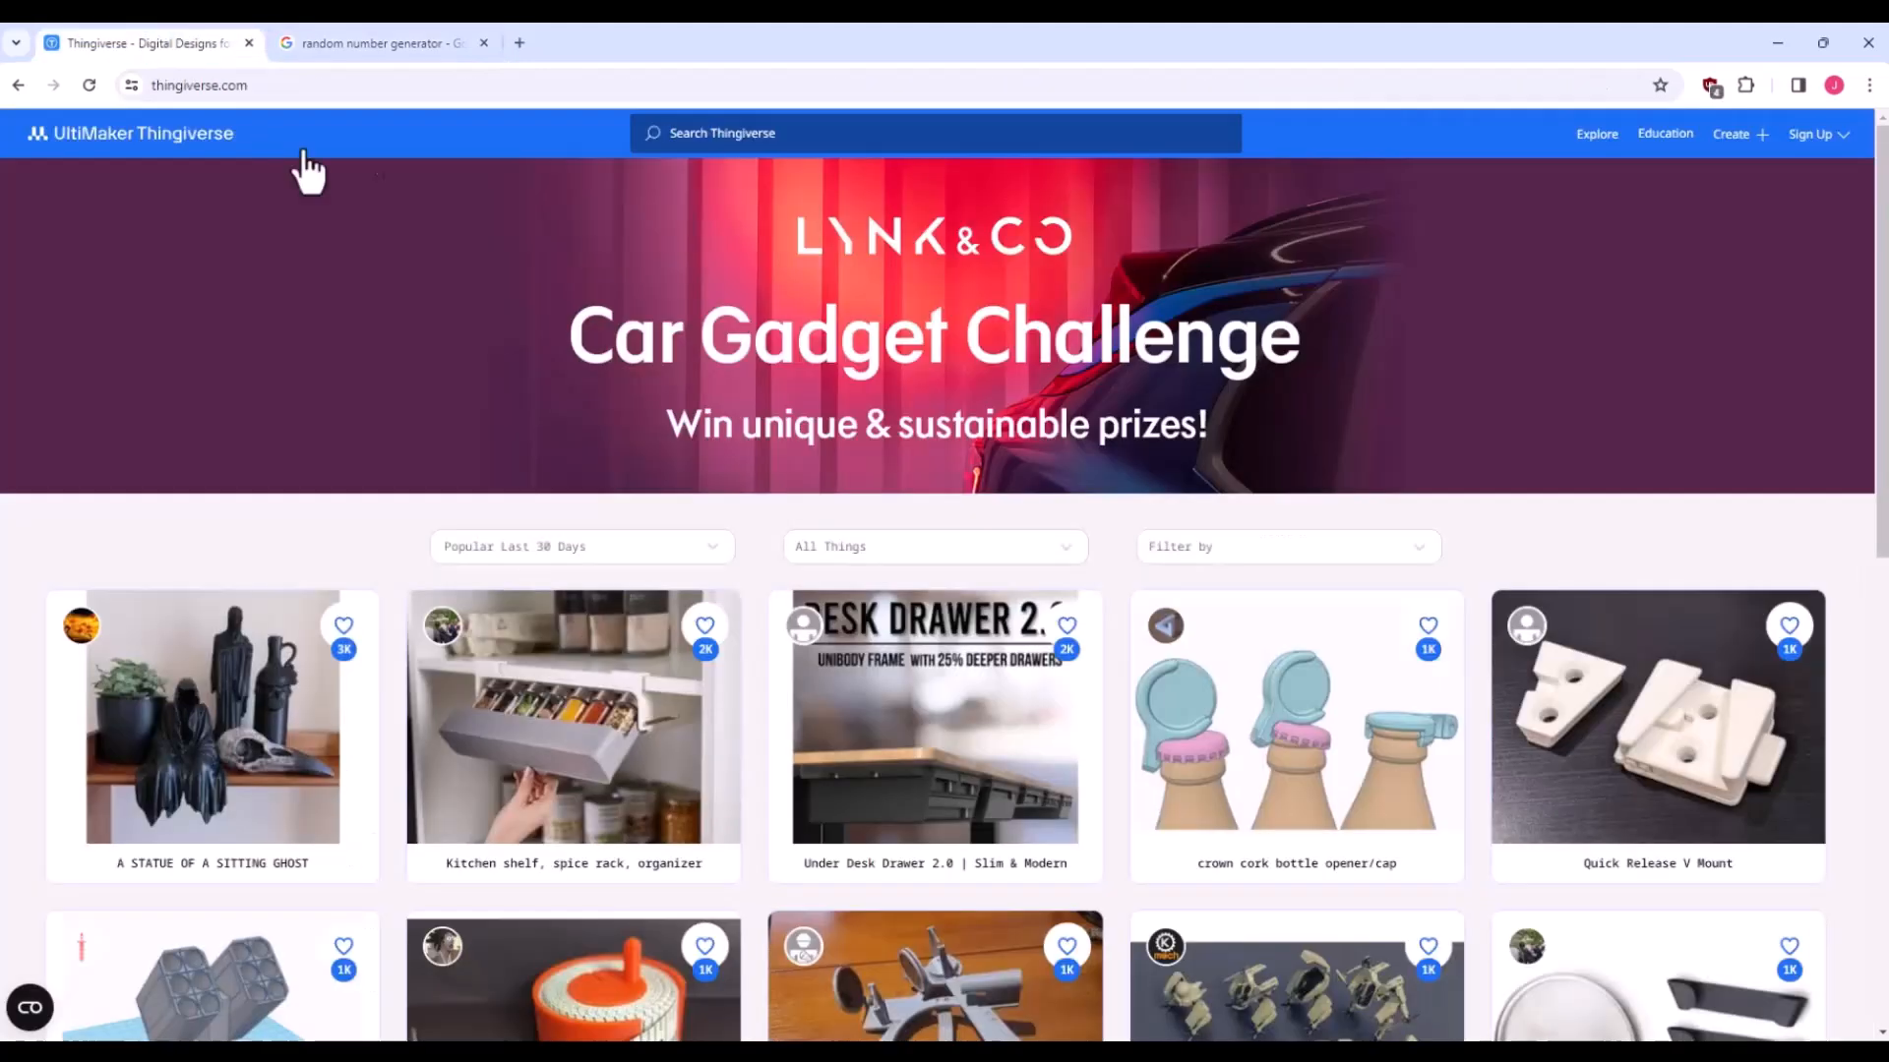
click(346, 89)
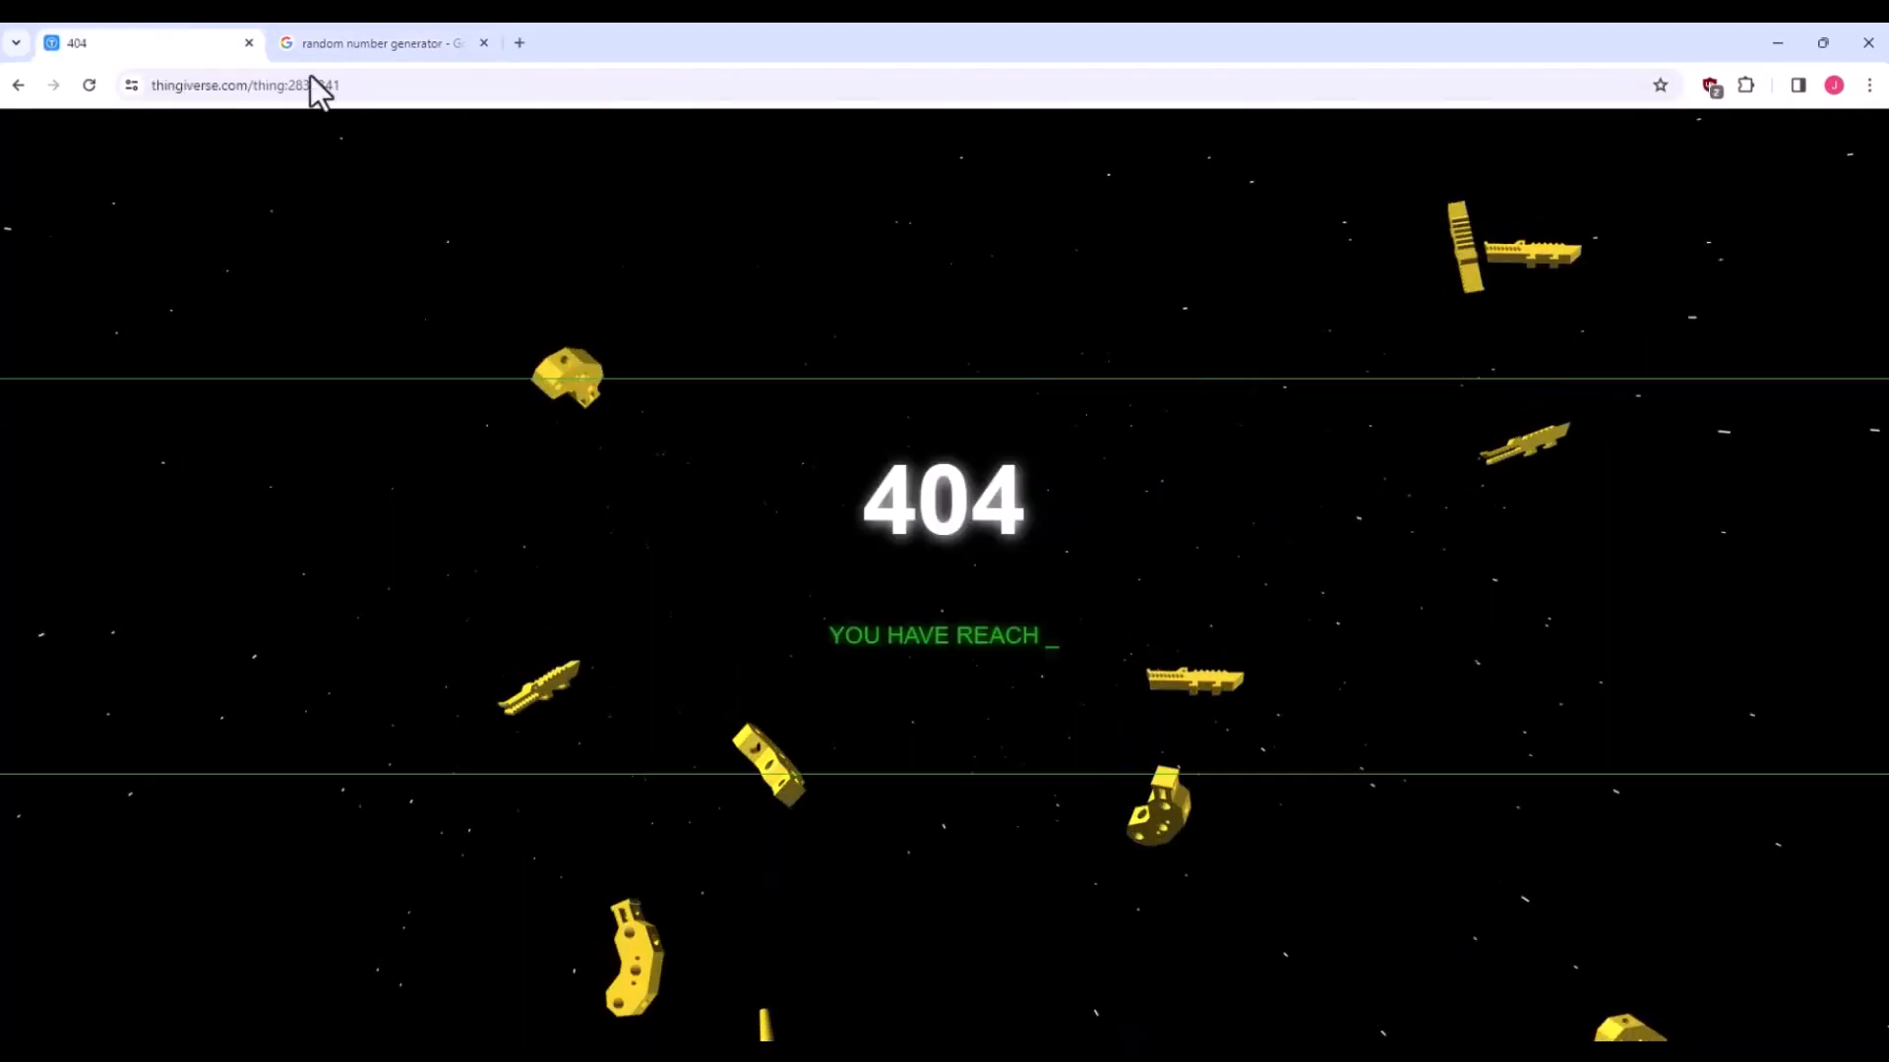
Open the Thingiverse page of thing 3463149.
click(410, 86)
click(410, 87)
double_click(410, 87)
text(3463149)
key(Return)
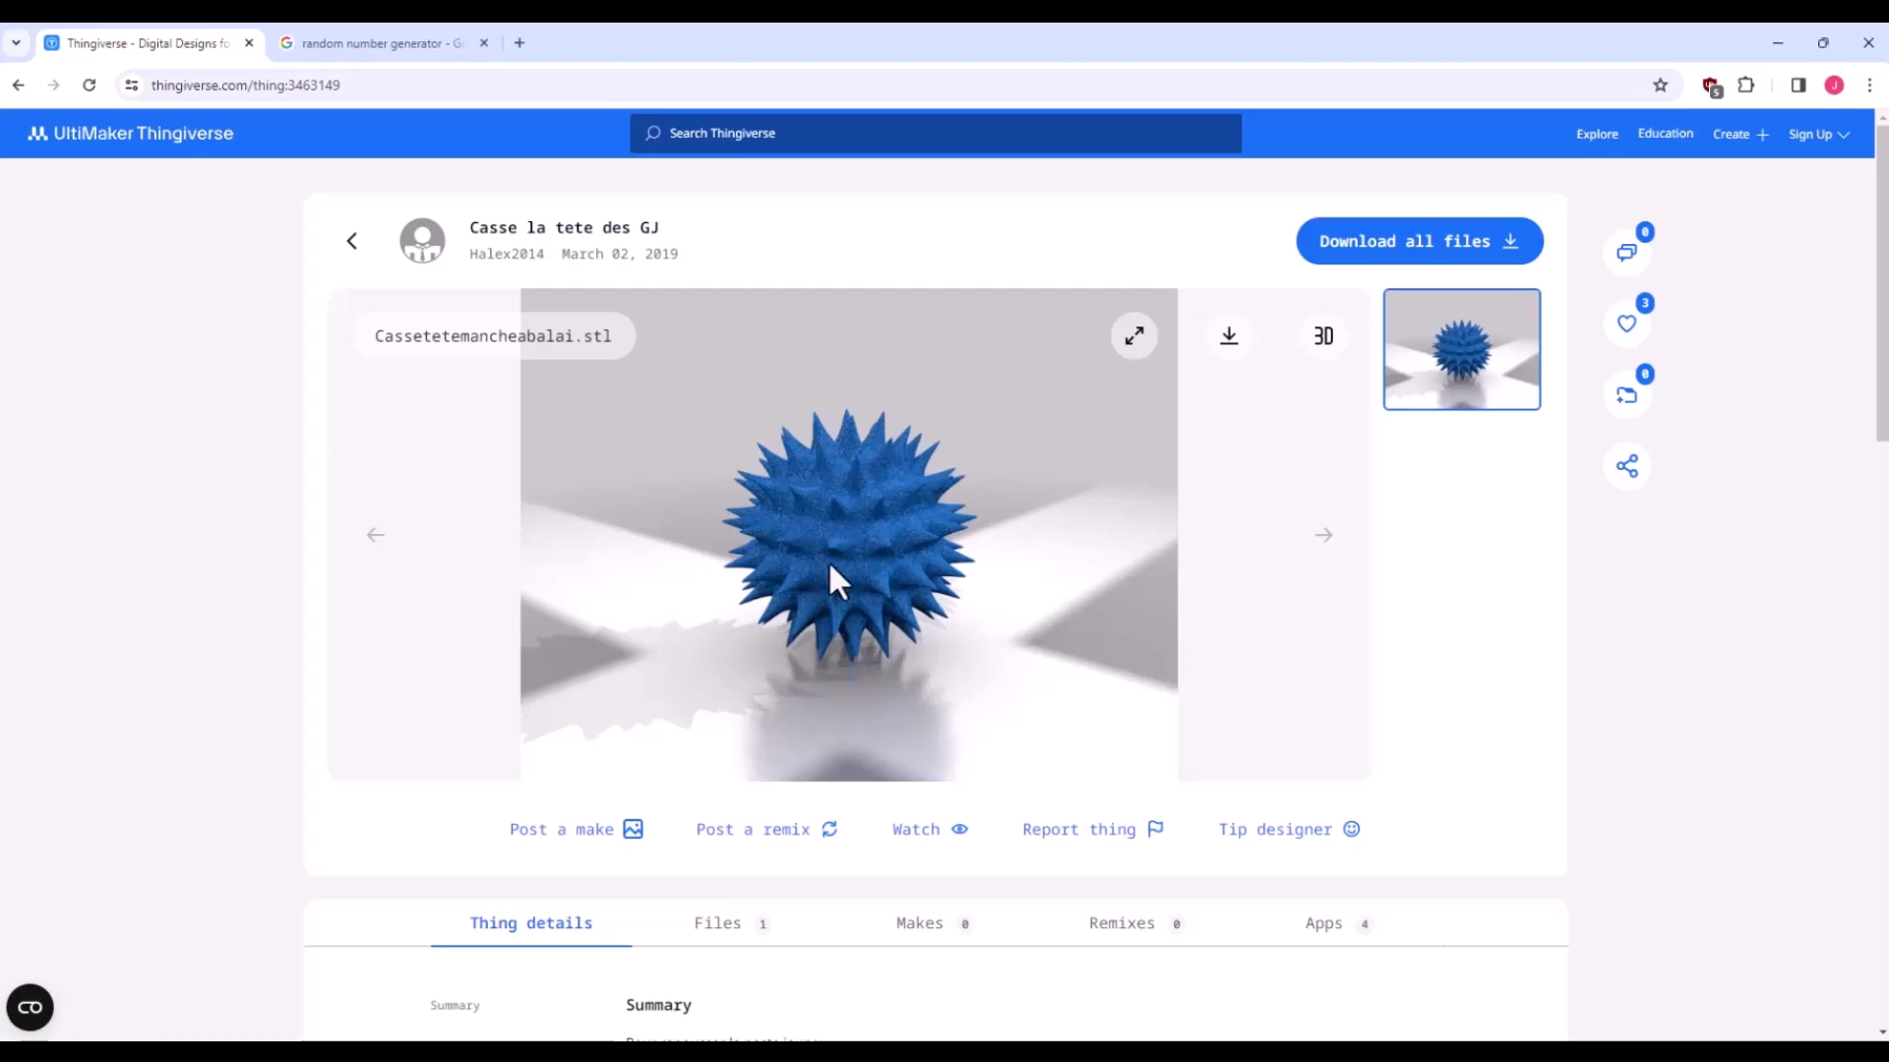
Review the summary and license of "Casse la tete des GJ" and open its list of files.
scroll(262, 507, down, 3)
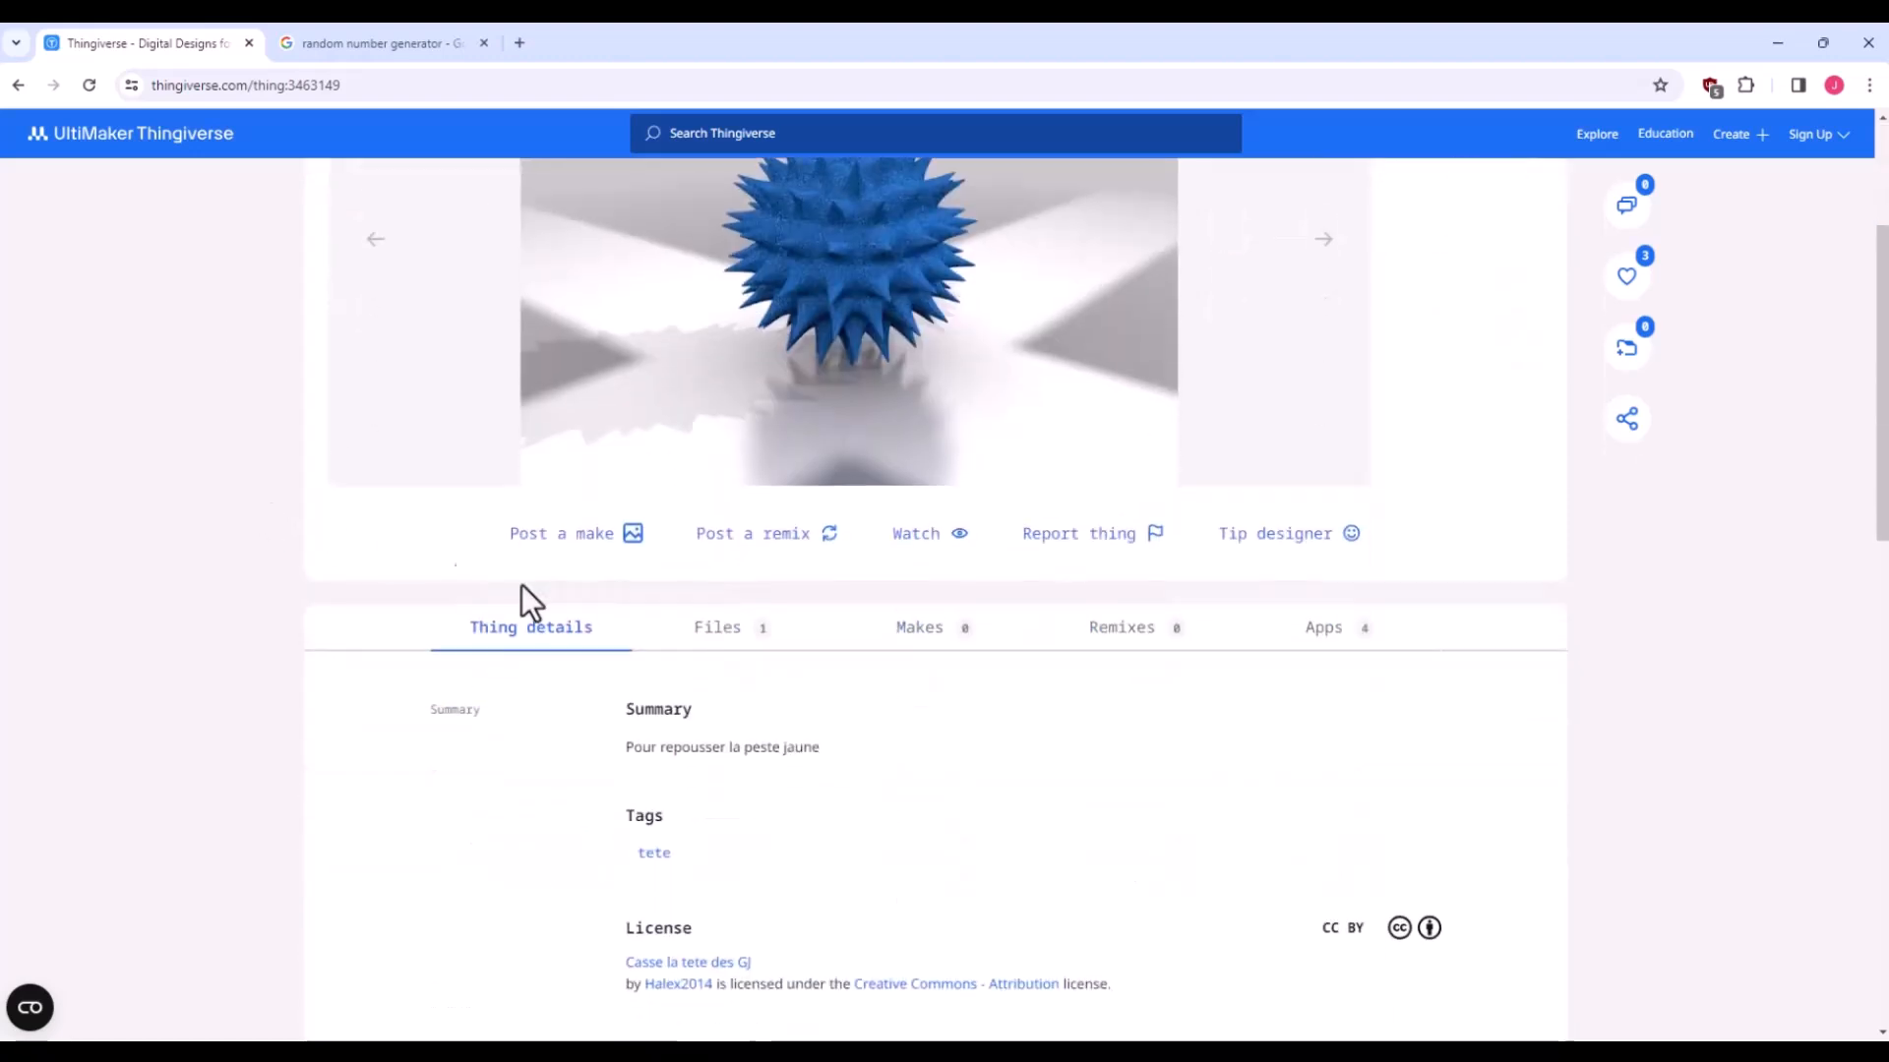
scroll(911, 711, up, 3)
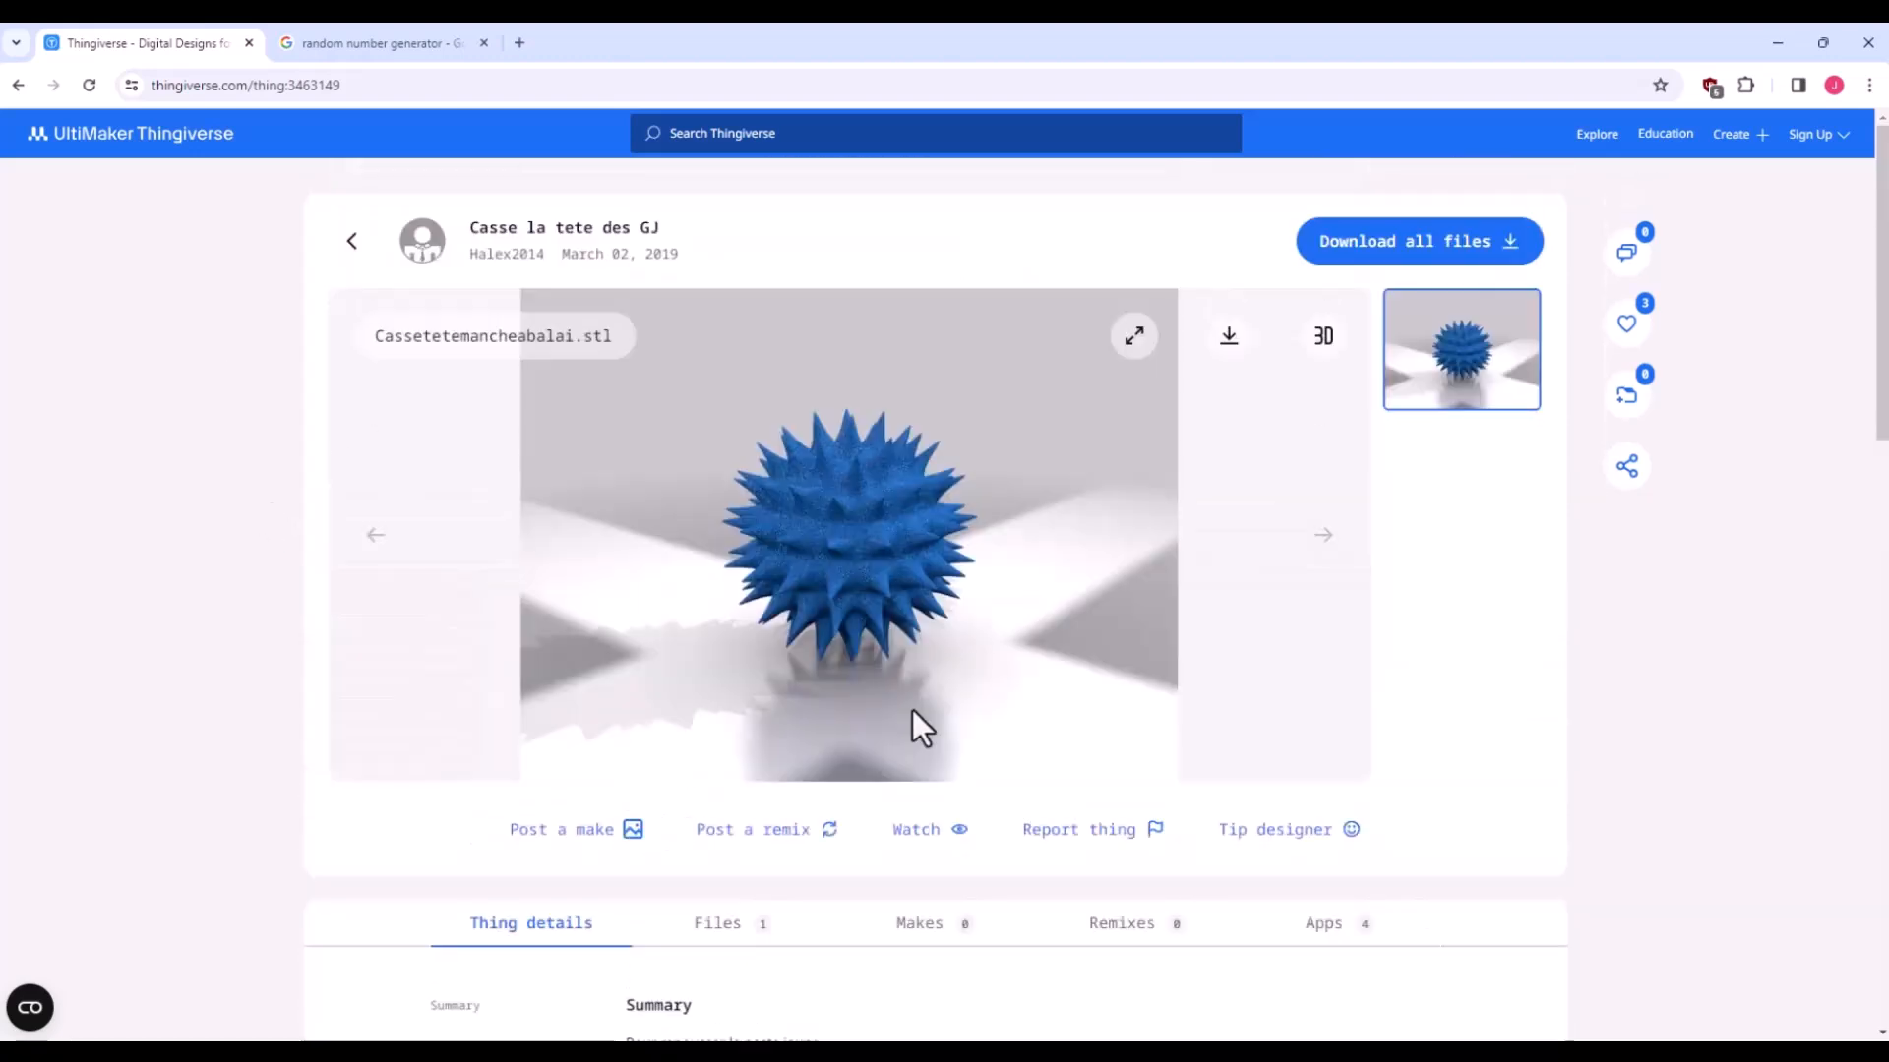
click(723, 934)
scroll(1011, 748, down, 2)
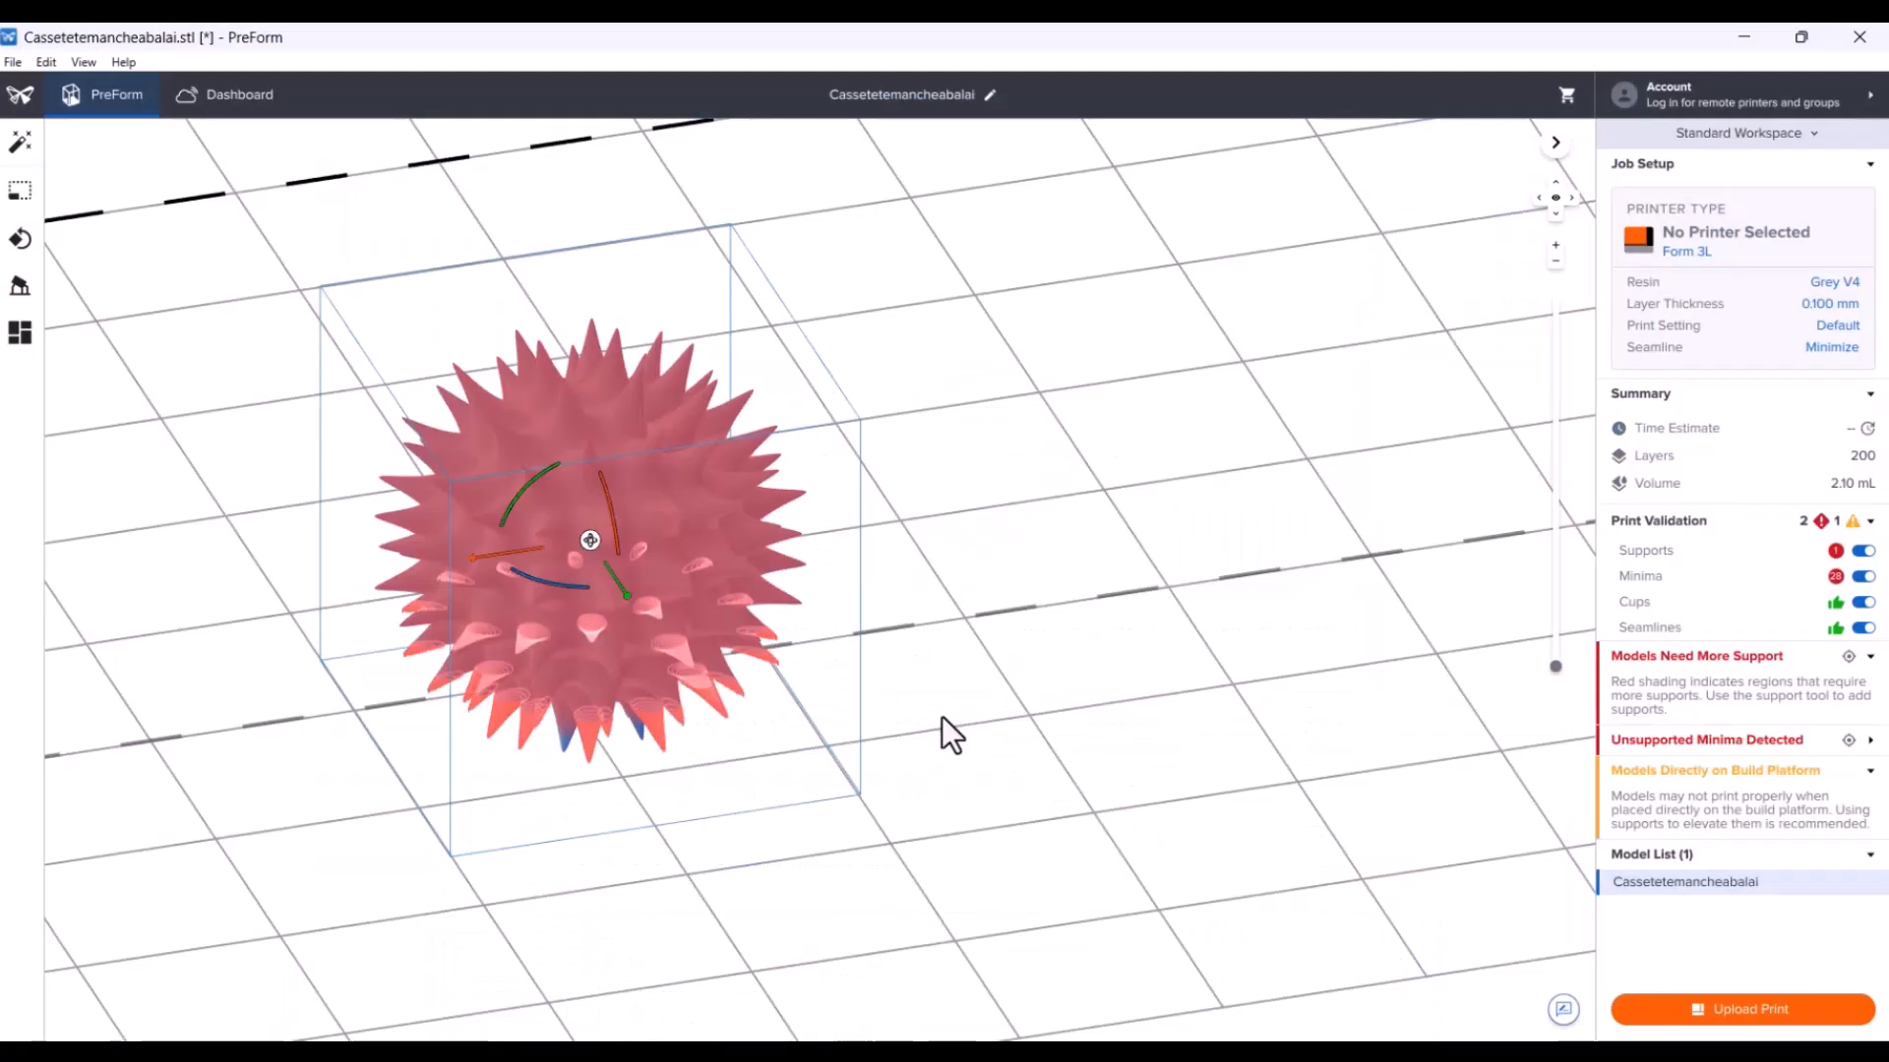
Examine the imported spiky ball from several angles, preview its lower layers, and display all 200 layers.
scroll(941, 716, down, 3)
right_drag(971, 740, 1147, 604)
drag(1556, 419, 1559, 286)
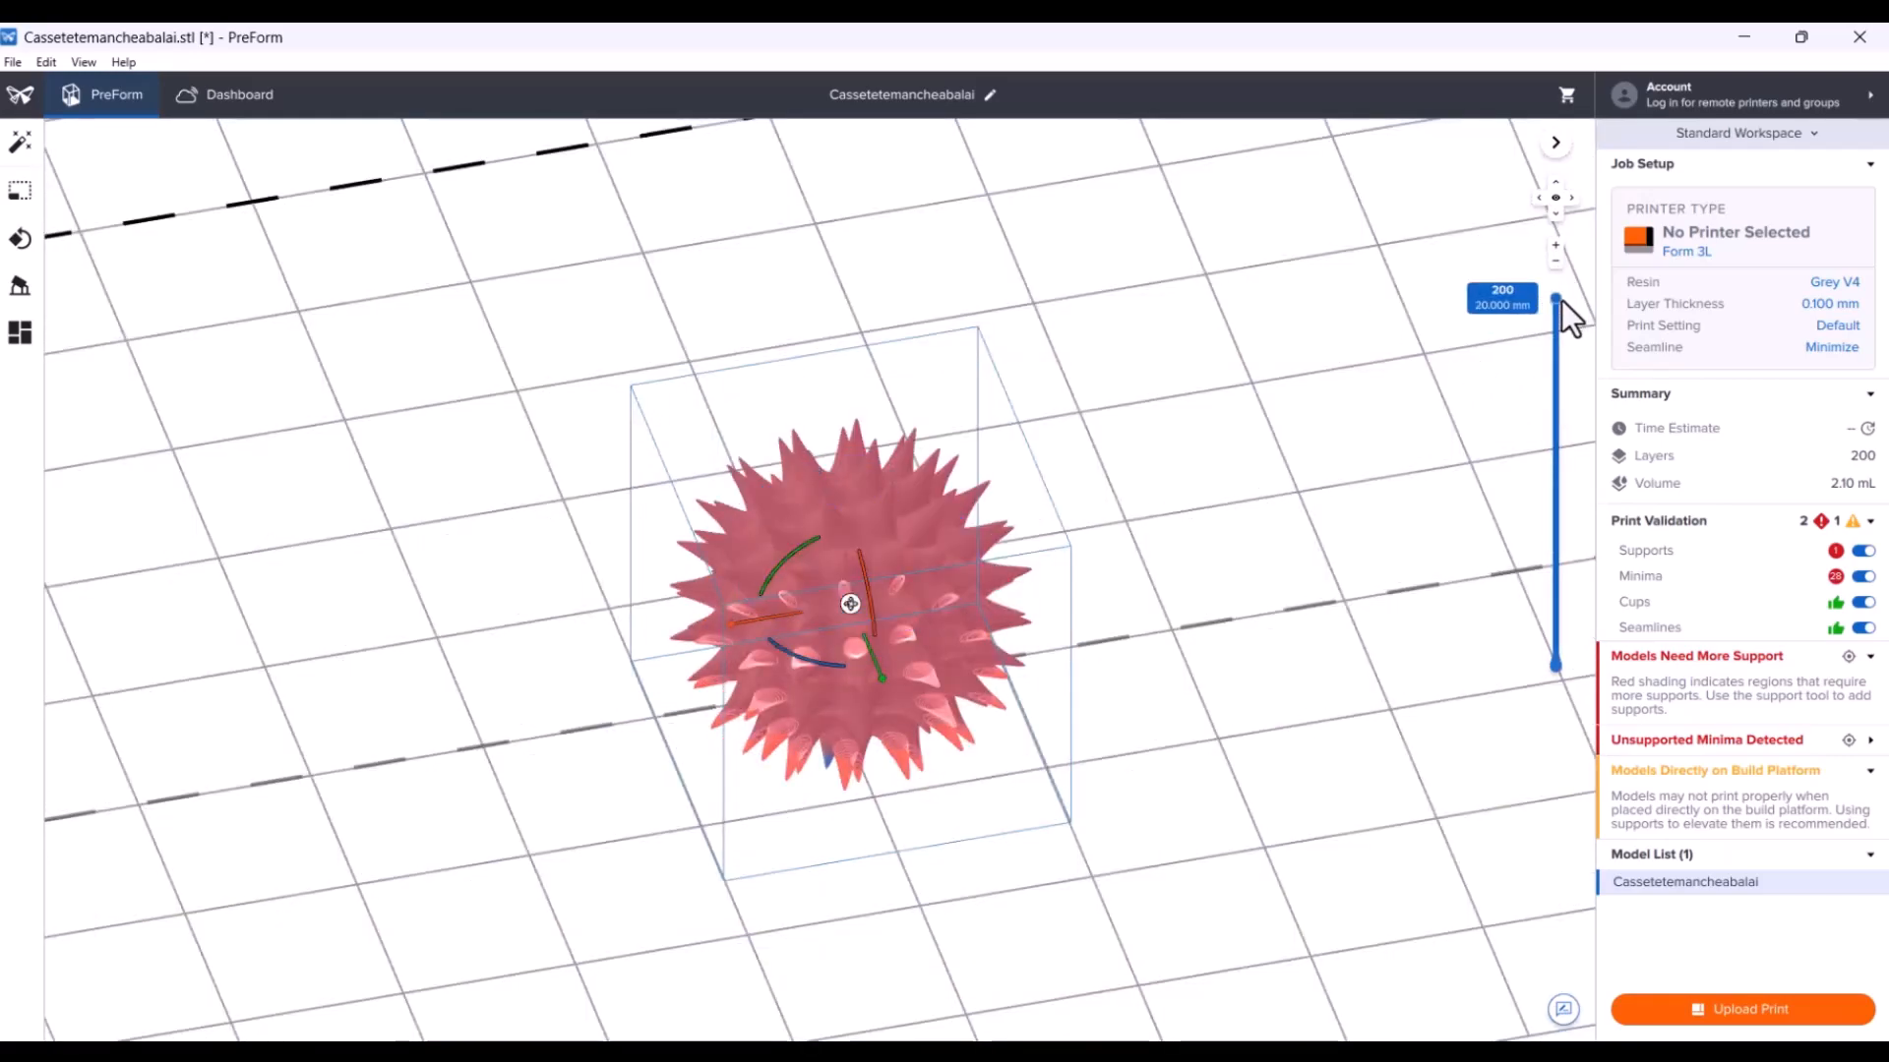
right_drag(1354, 533, 1101, 818)
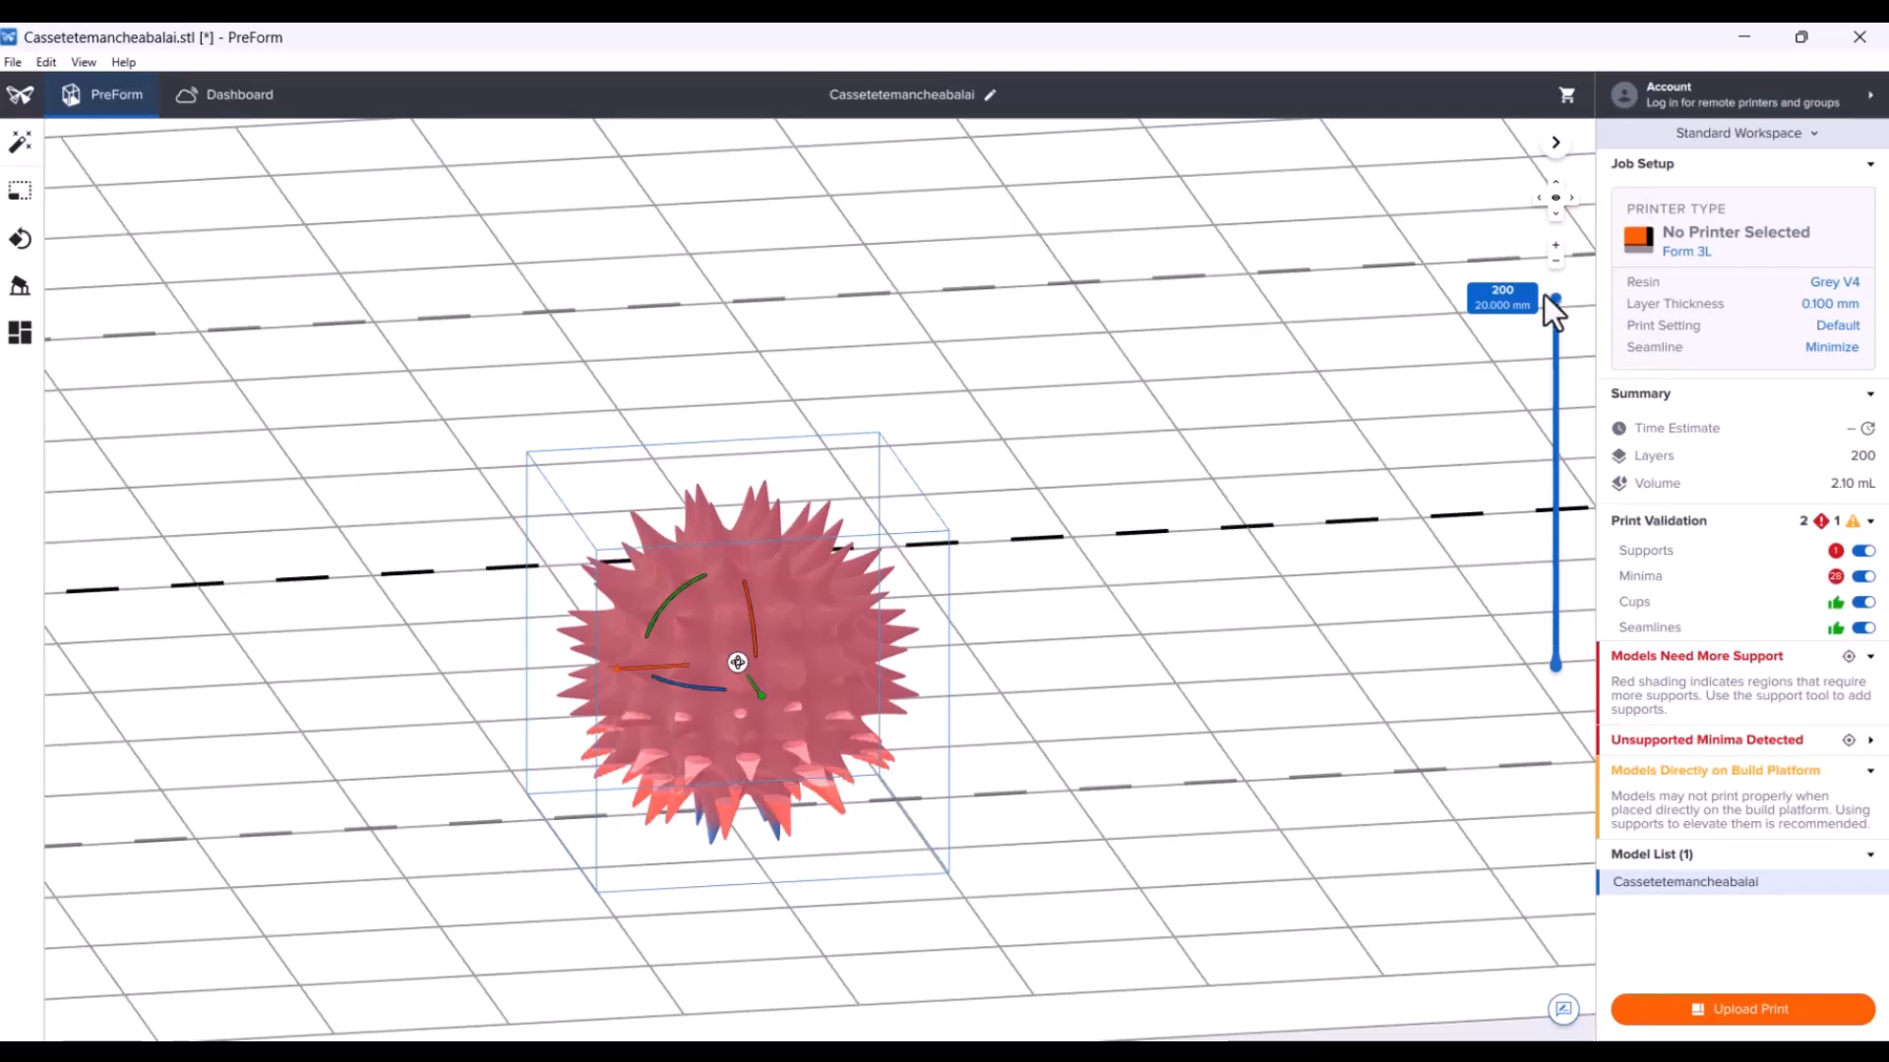
drag(1554, 303, 1556, 496)
right_drag(1095, 541, 1328, 590)
drag(1555, 496, 1554, 298)
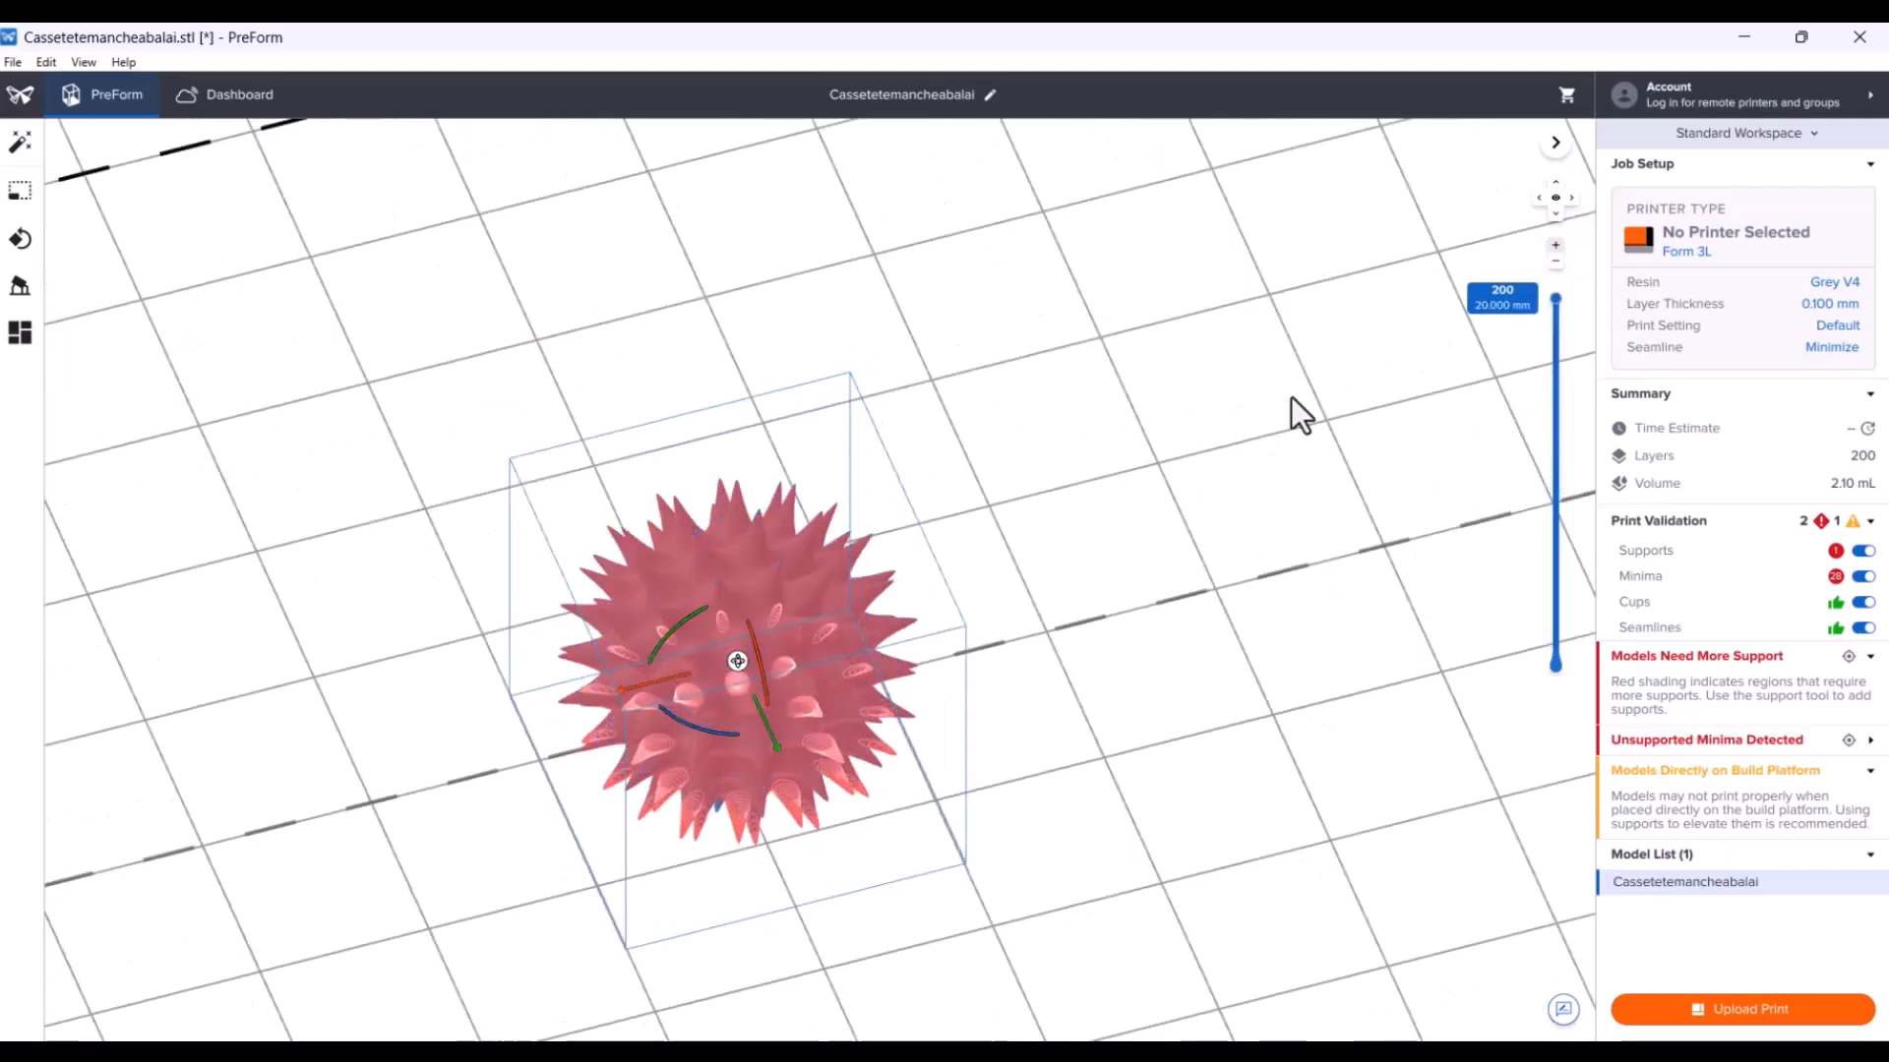
right_drag(1183, 670, 1166, 606)
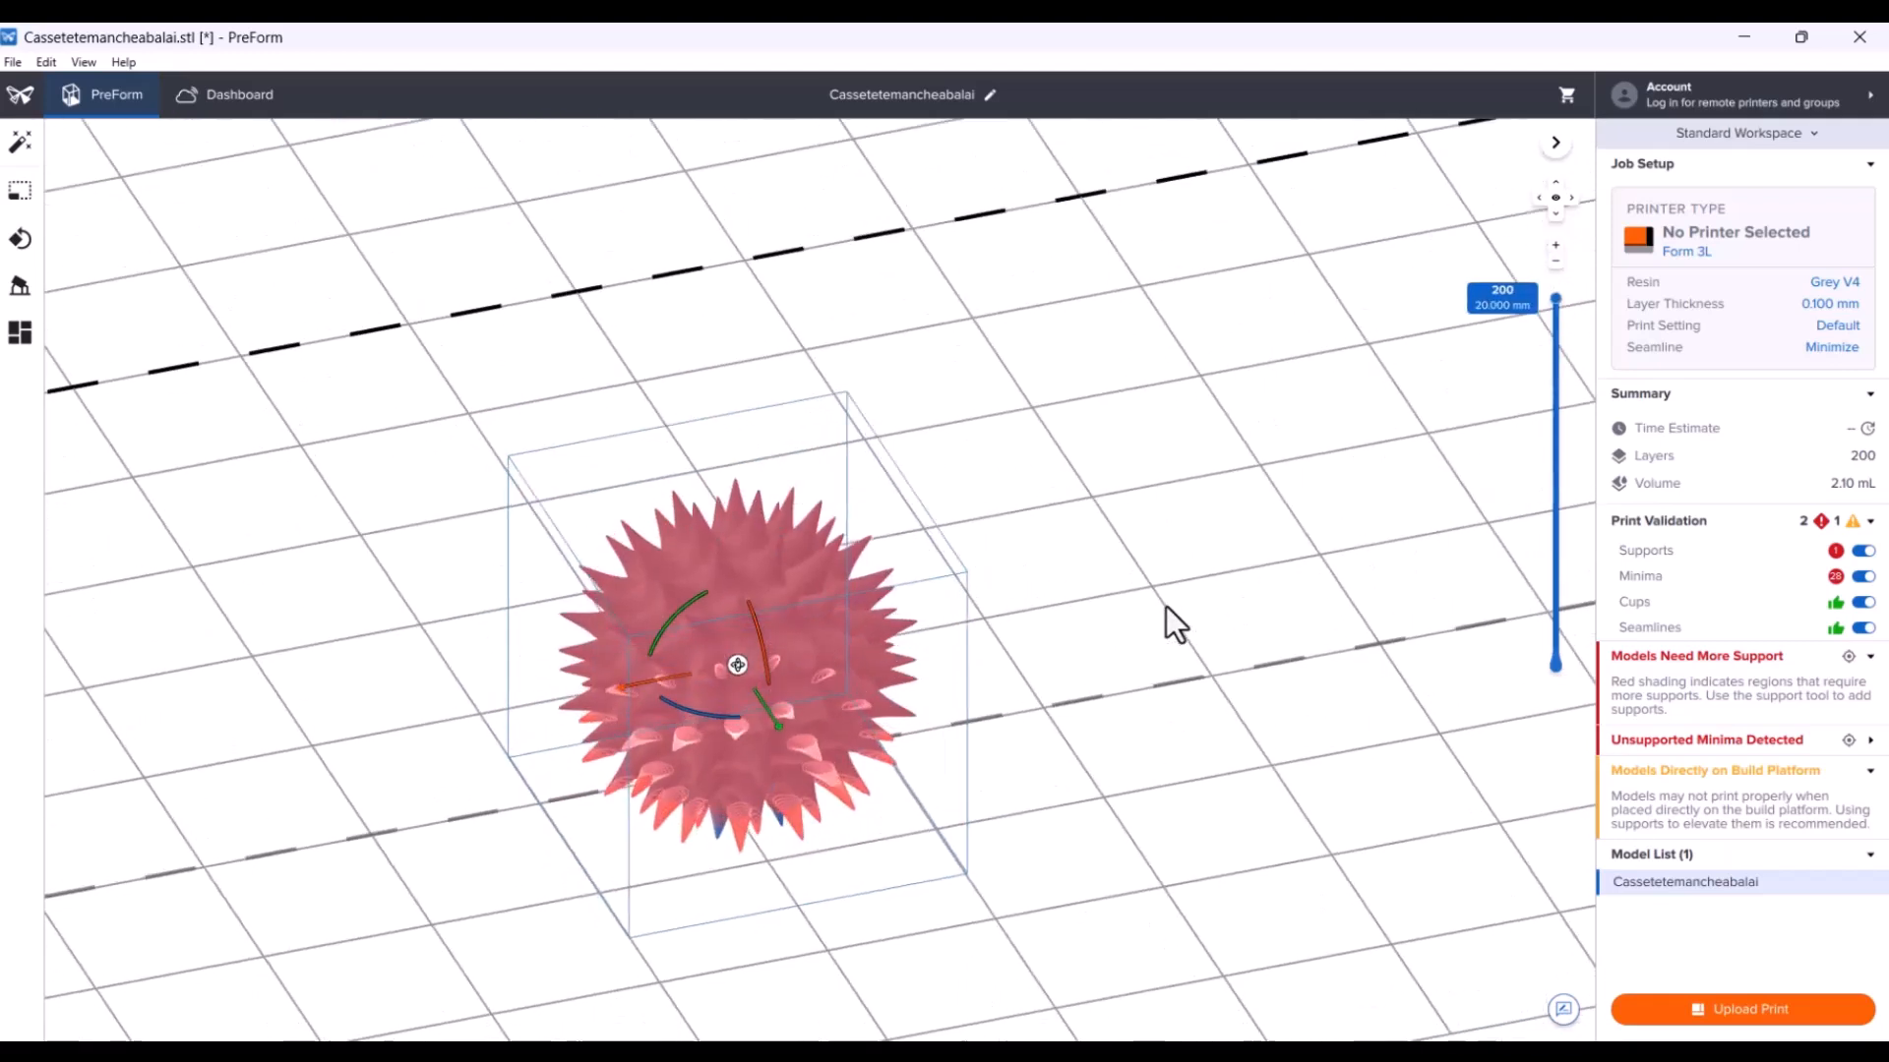
Rotate the spiky ball 180 degrees about the Y axis and deselect it.
click(20, 288)
click(19, 239)
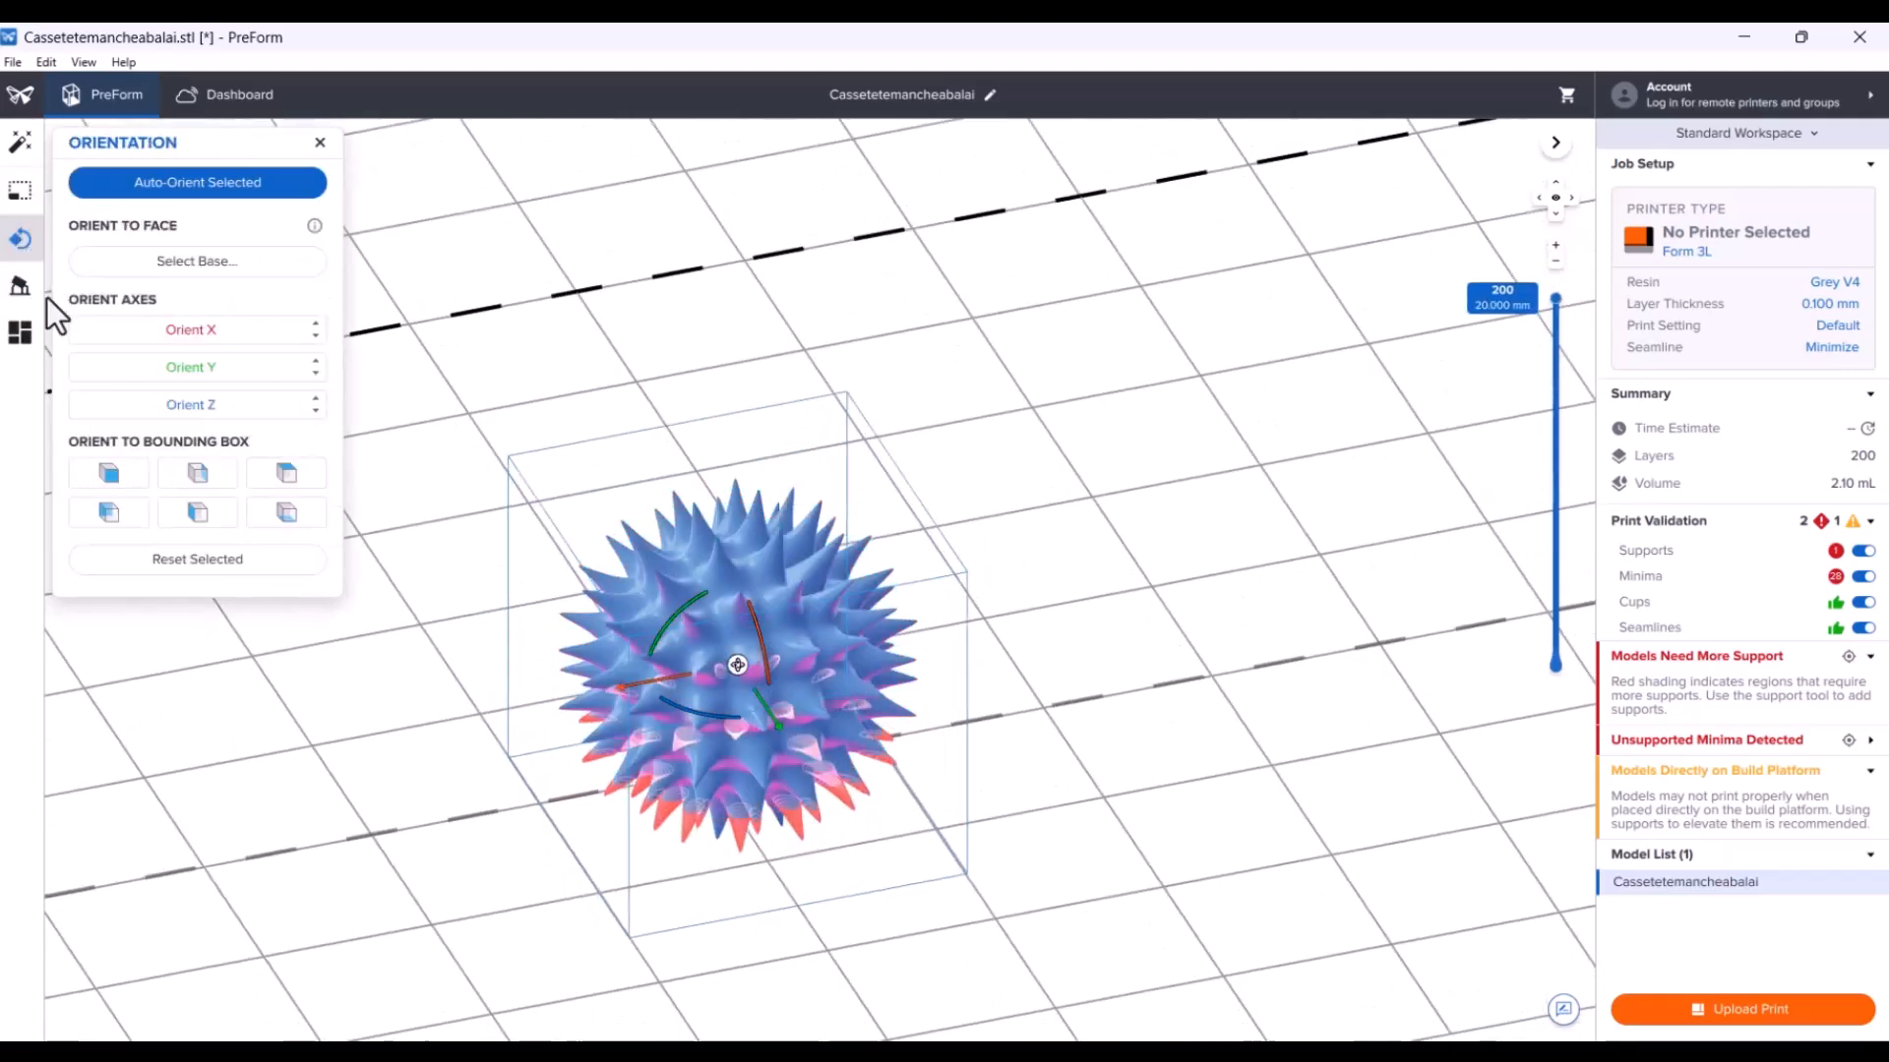
click(270, 372)
text(180)
key(Return)
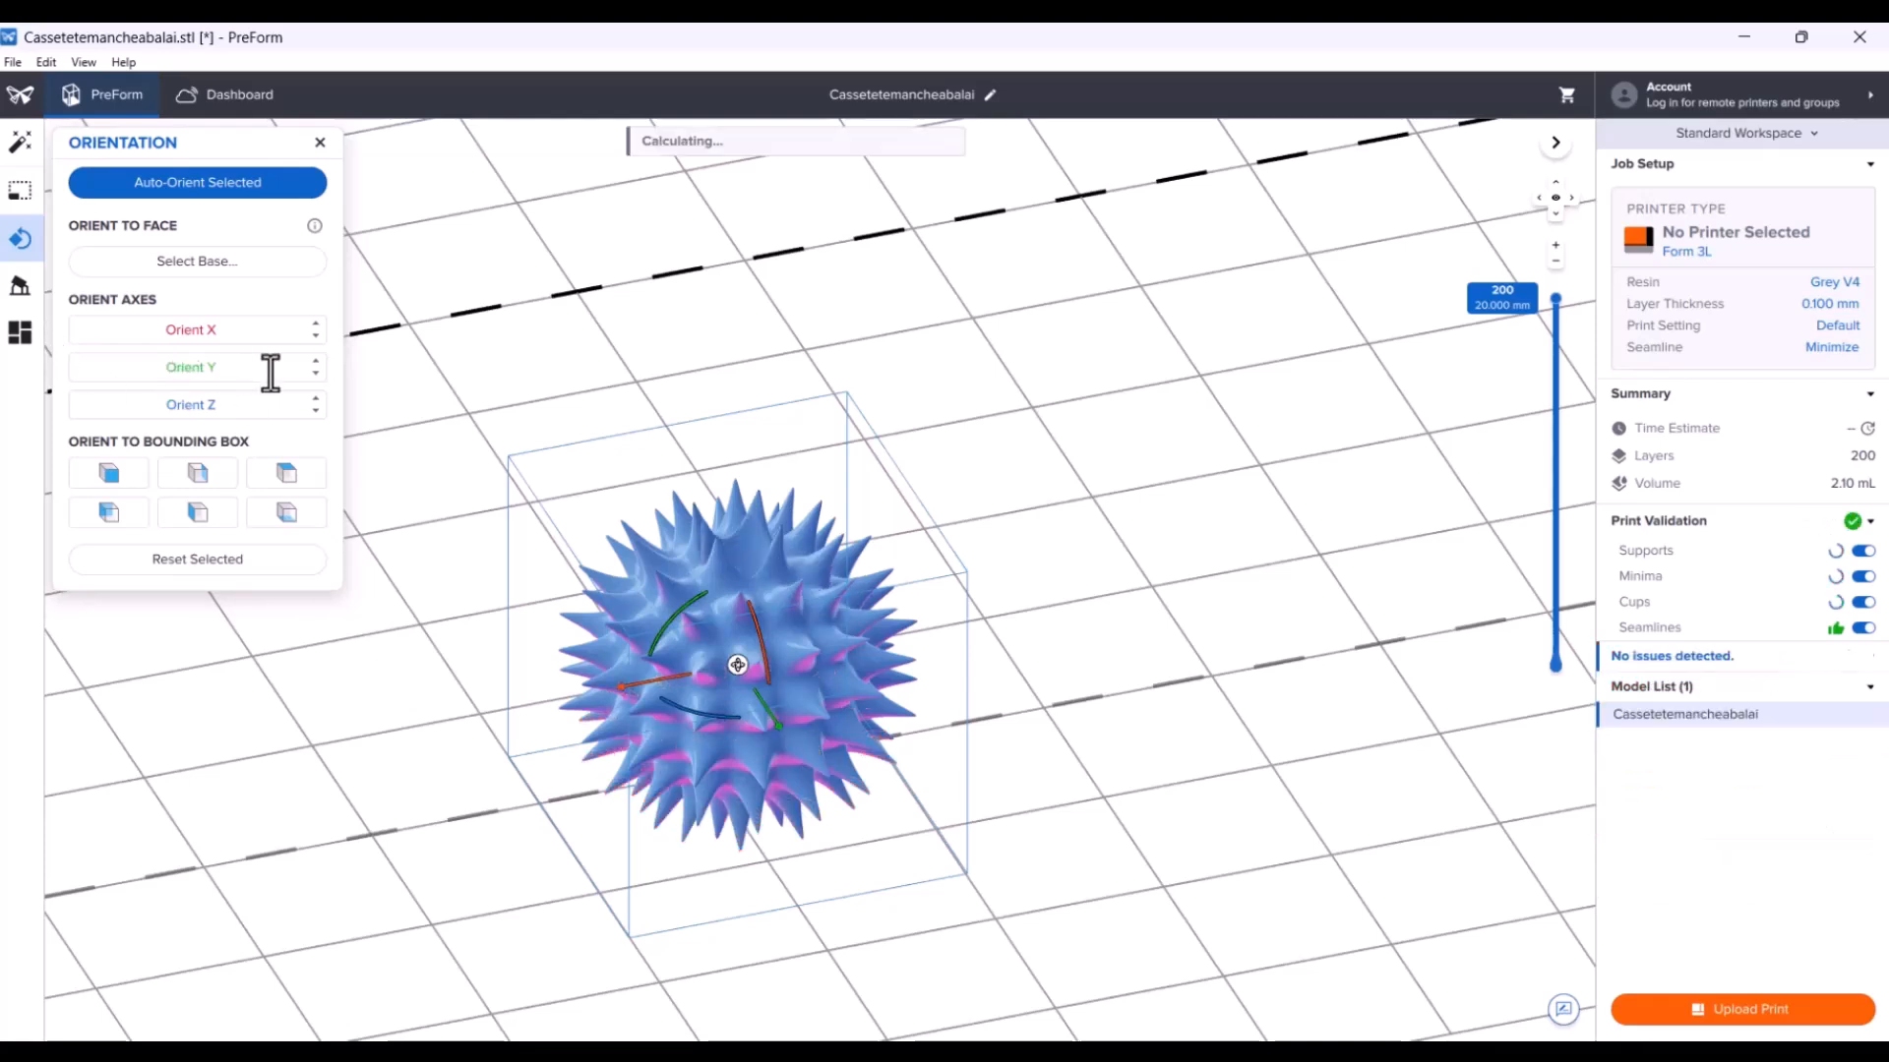
click(1037, 402)
right_drag(1397, 404, 1401, 398)
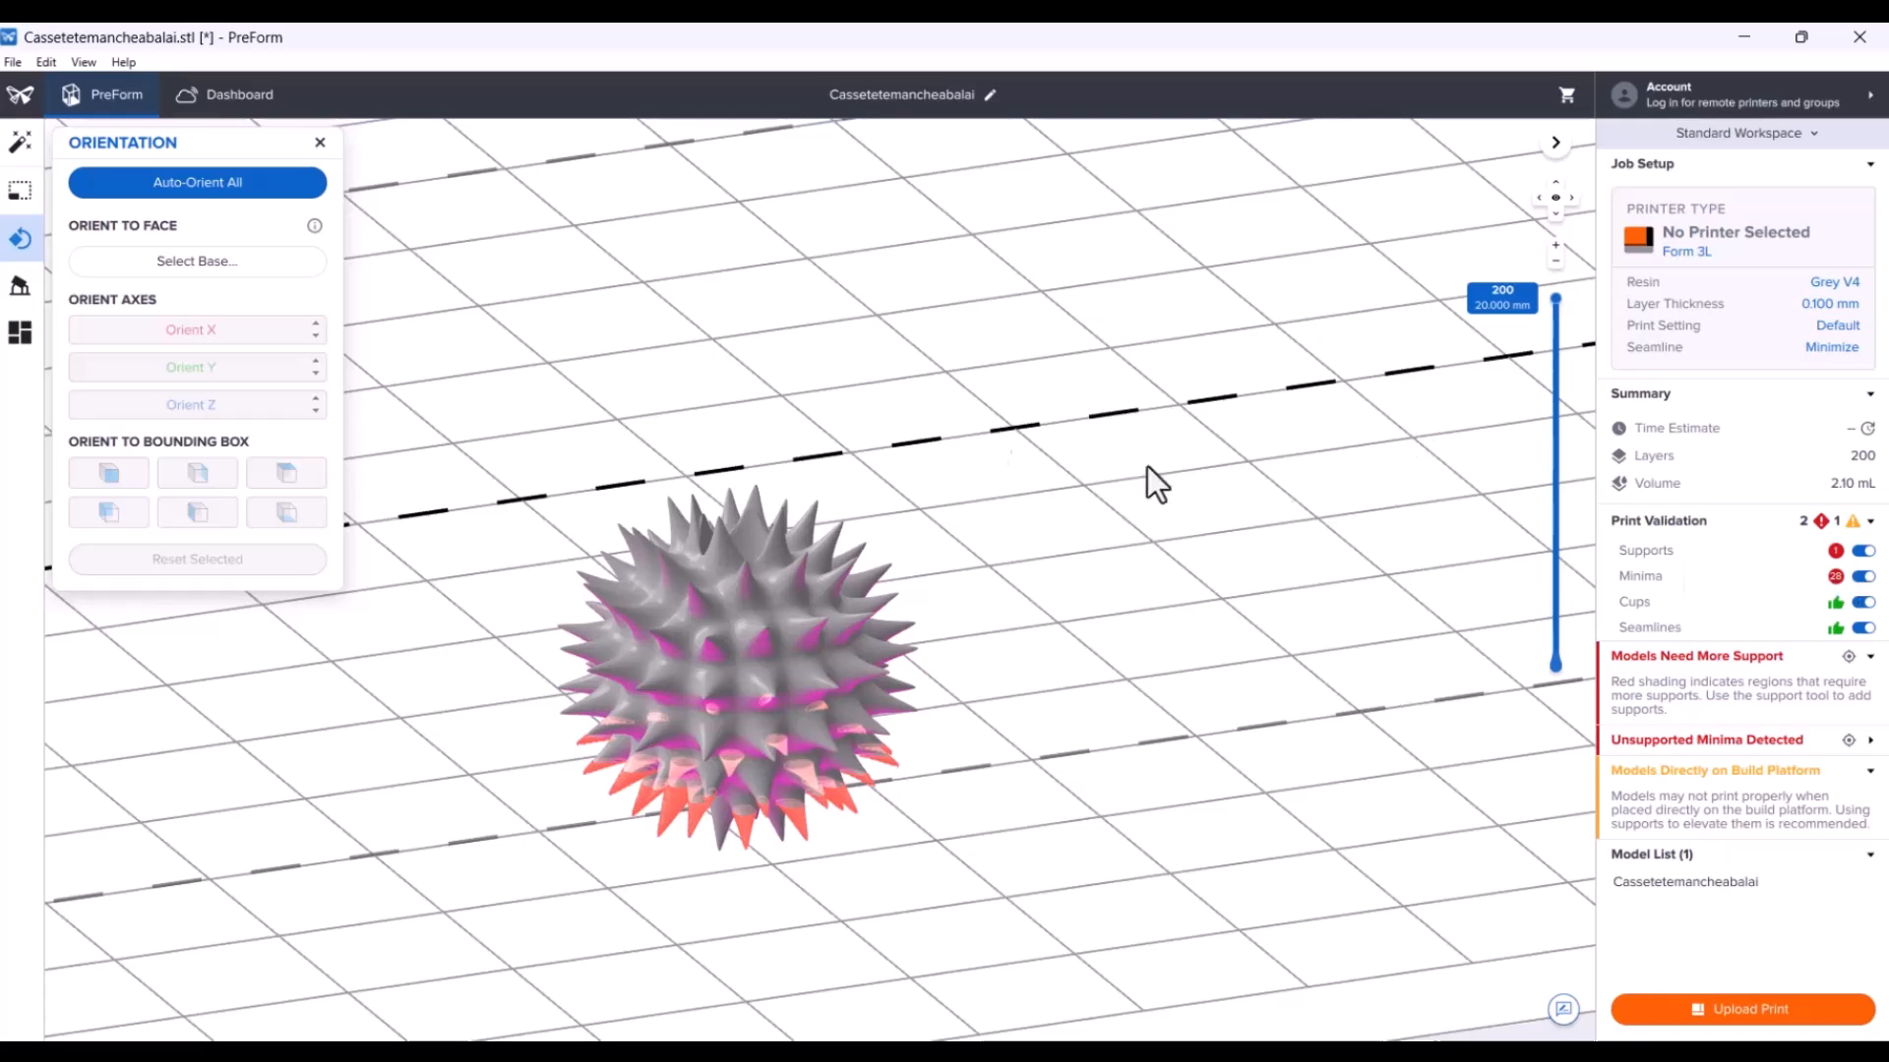
Auto-generate supports for the spiky ball with a full raft, density 1.00 and 0.50 mm touchpoints.
click(20, 286)
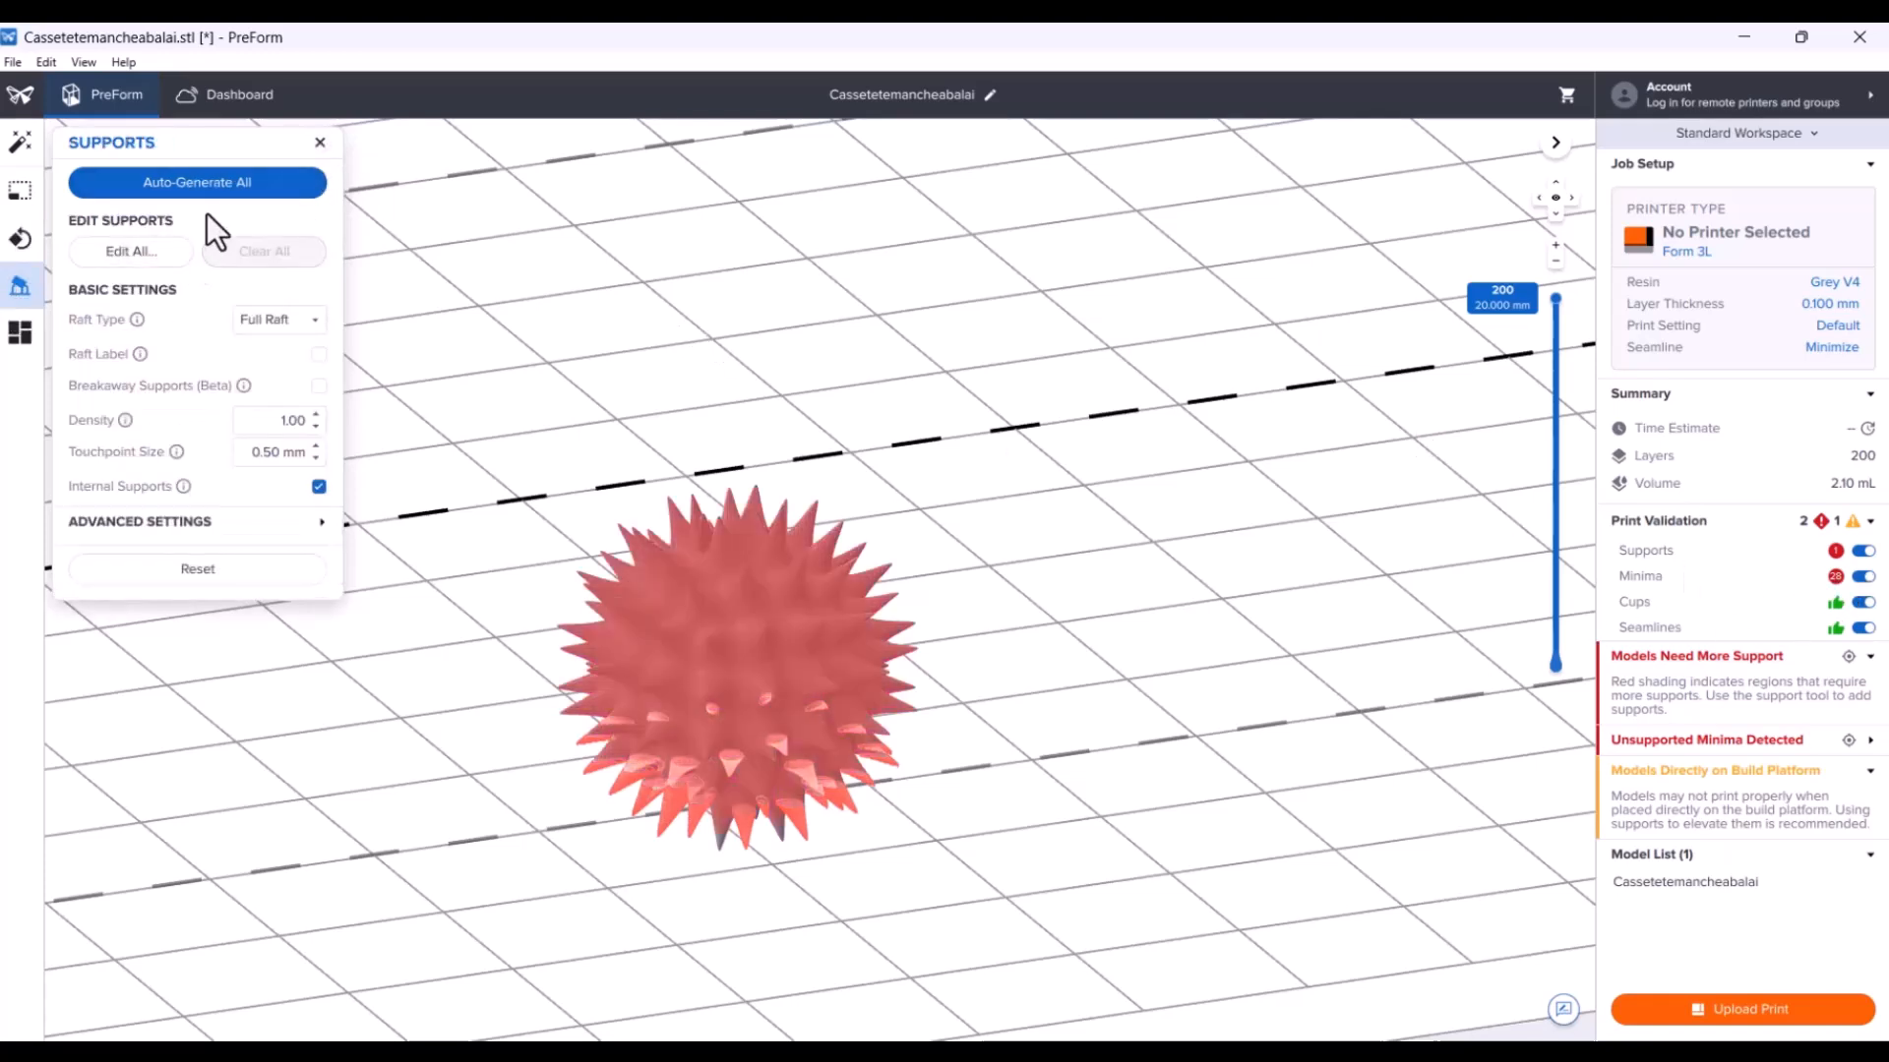
click(212, 186)
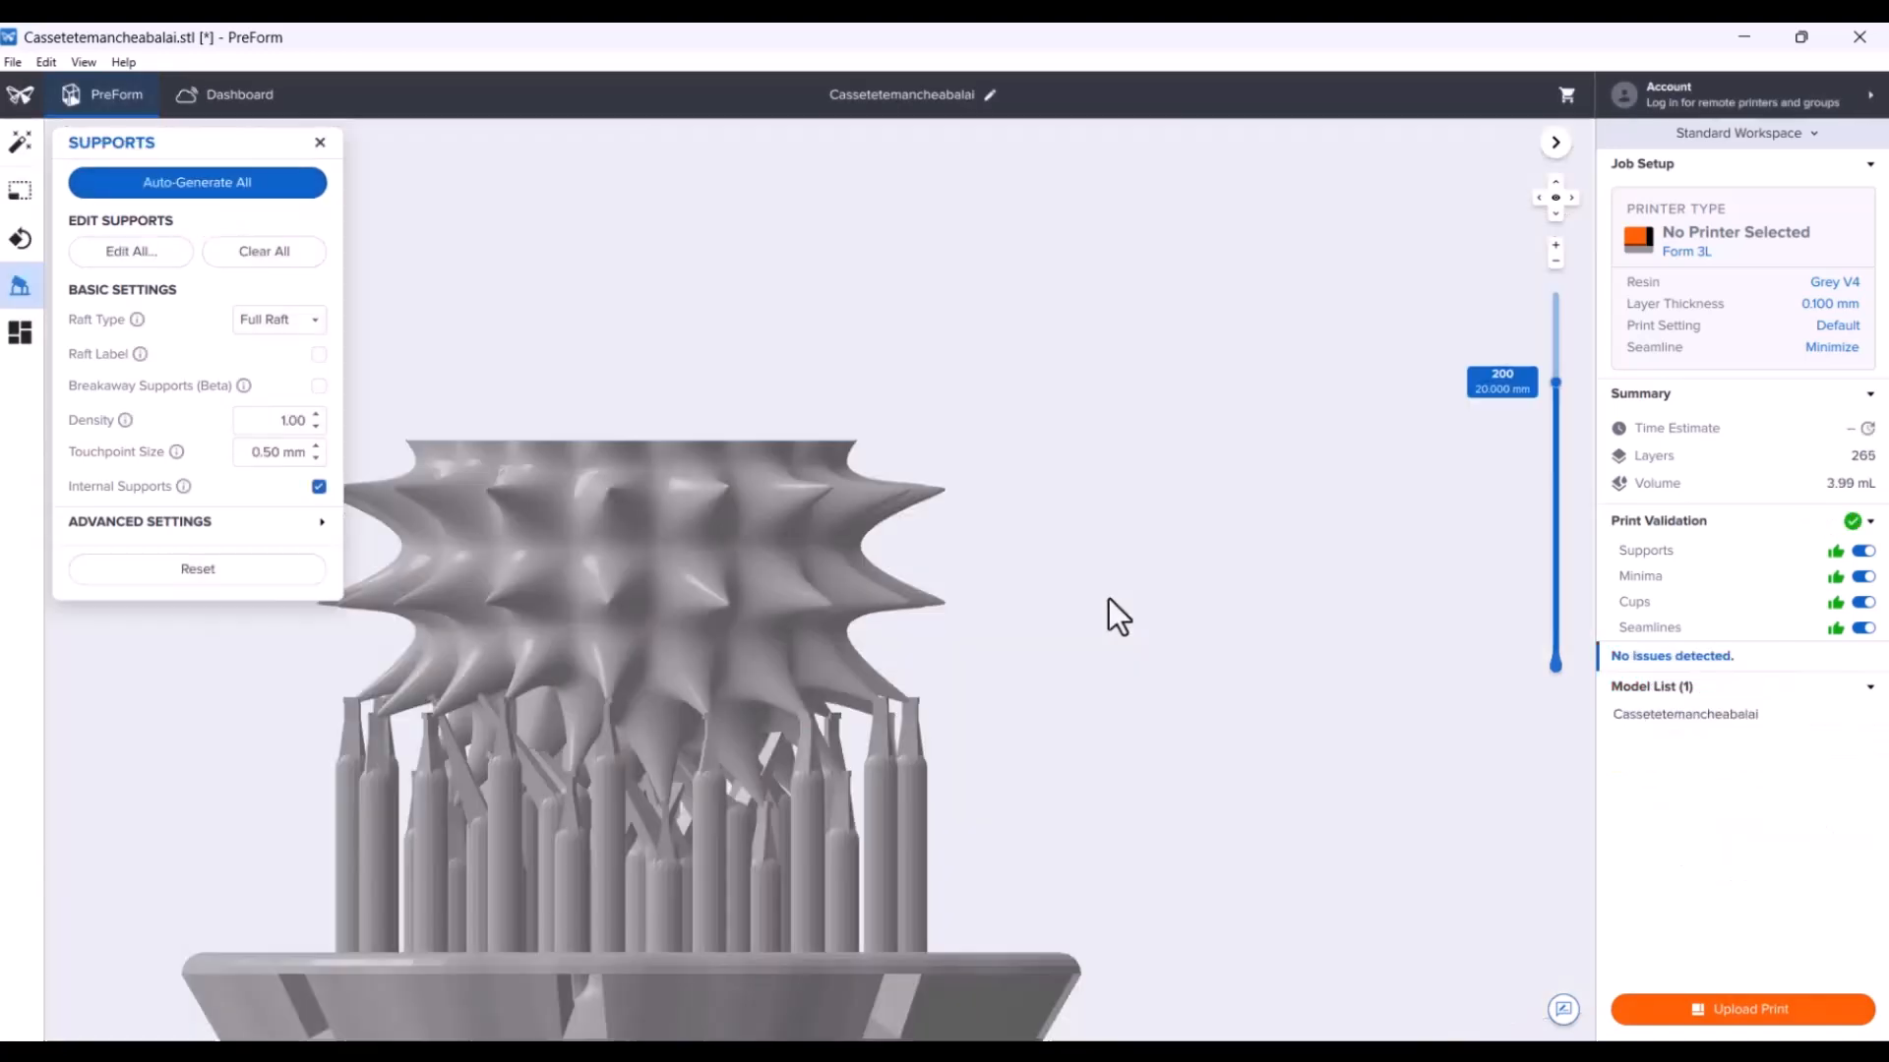
right_drag(1108, 598, 982, 761)
scroll(639, 734, up, 10)
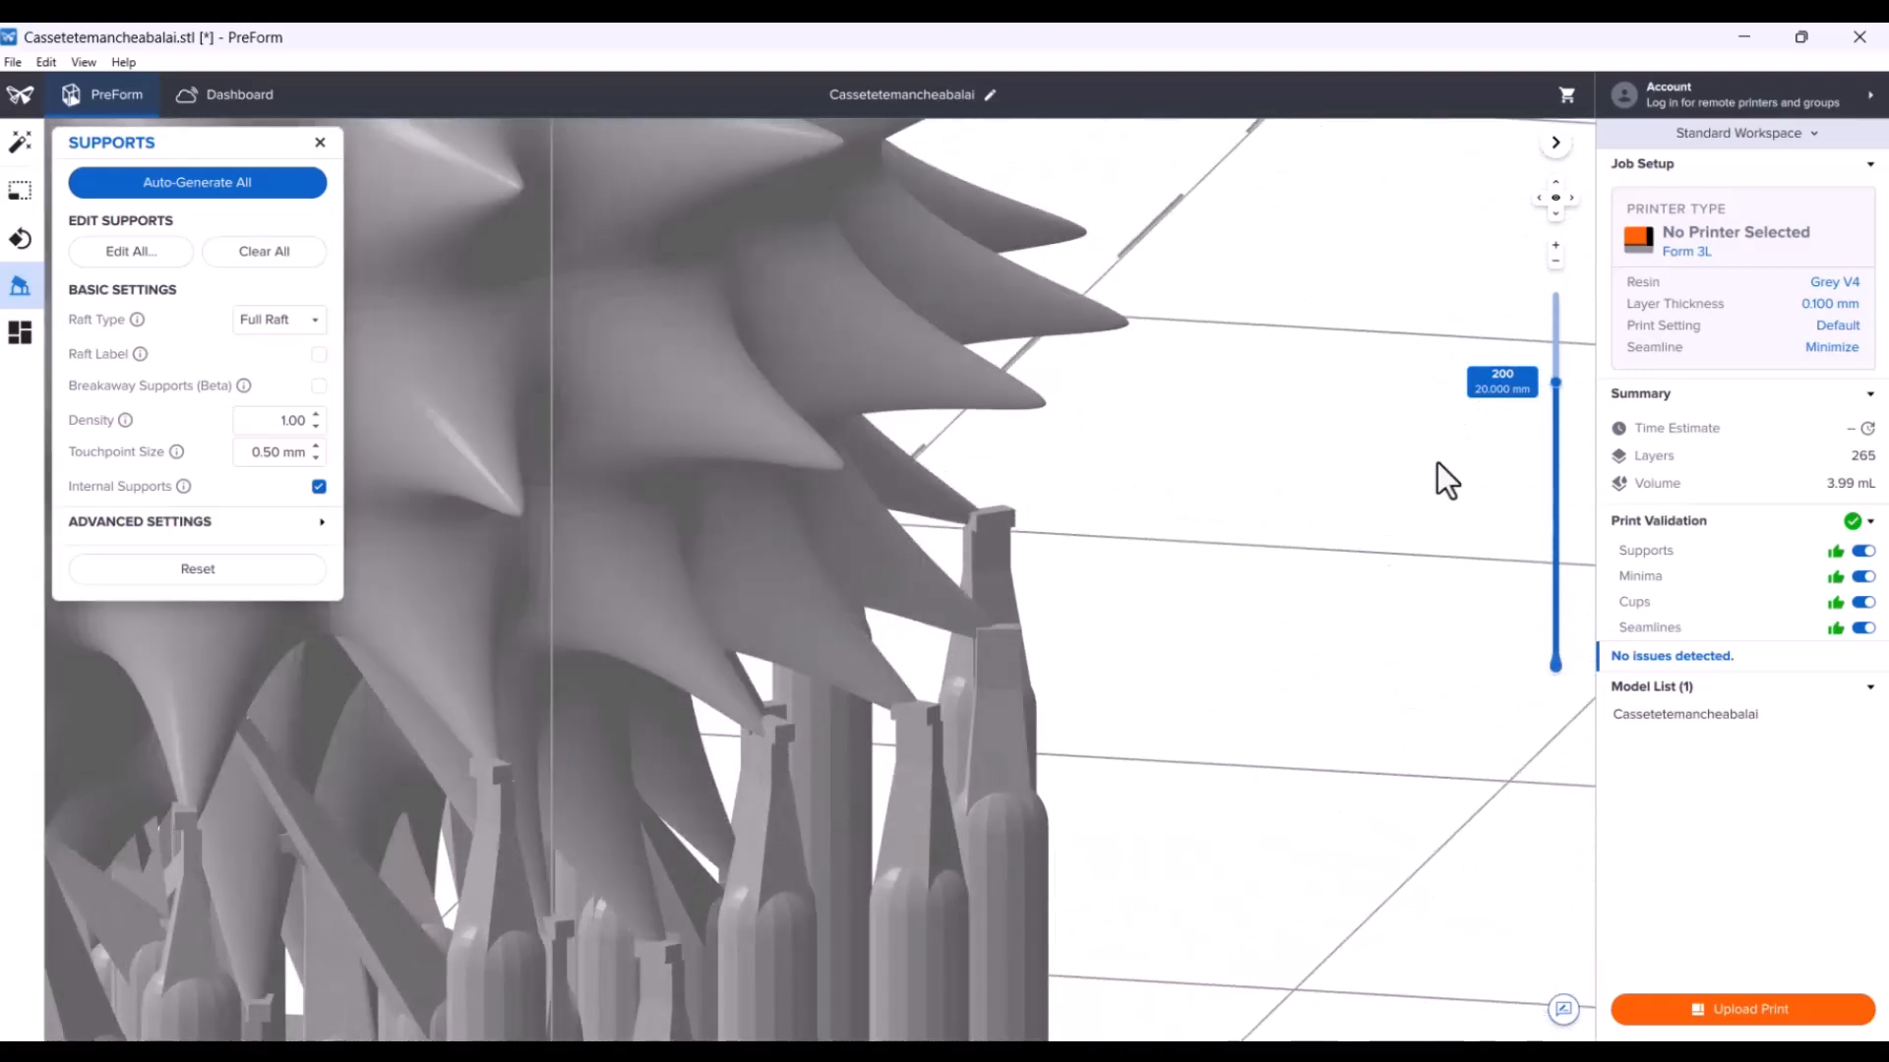
Examine where the supports touch the lower spikes, with cross-sections at layers 132, 123 and 119.
drag(1555, 384, 1535, 472)
scroll(984, 602, down, 5)
right_drag(984, 602, 871, 655)
scroll(871, 612, up, 3)
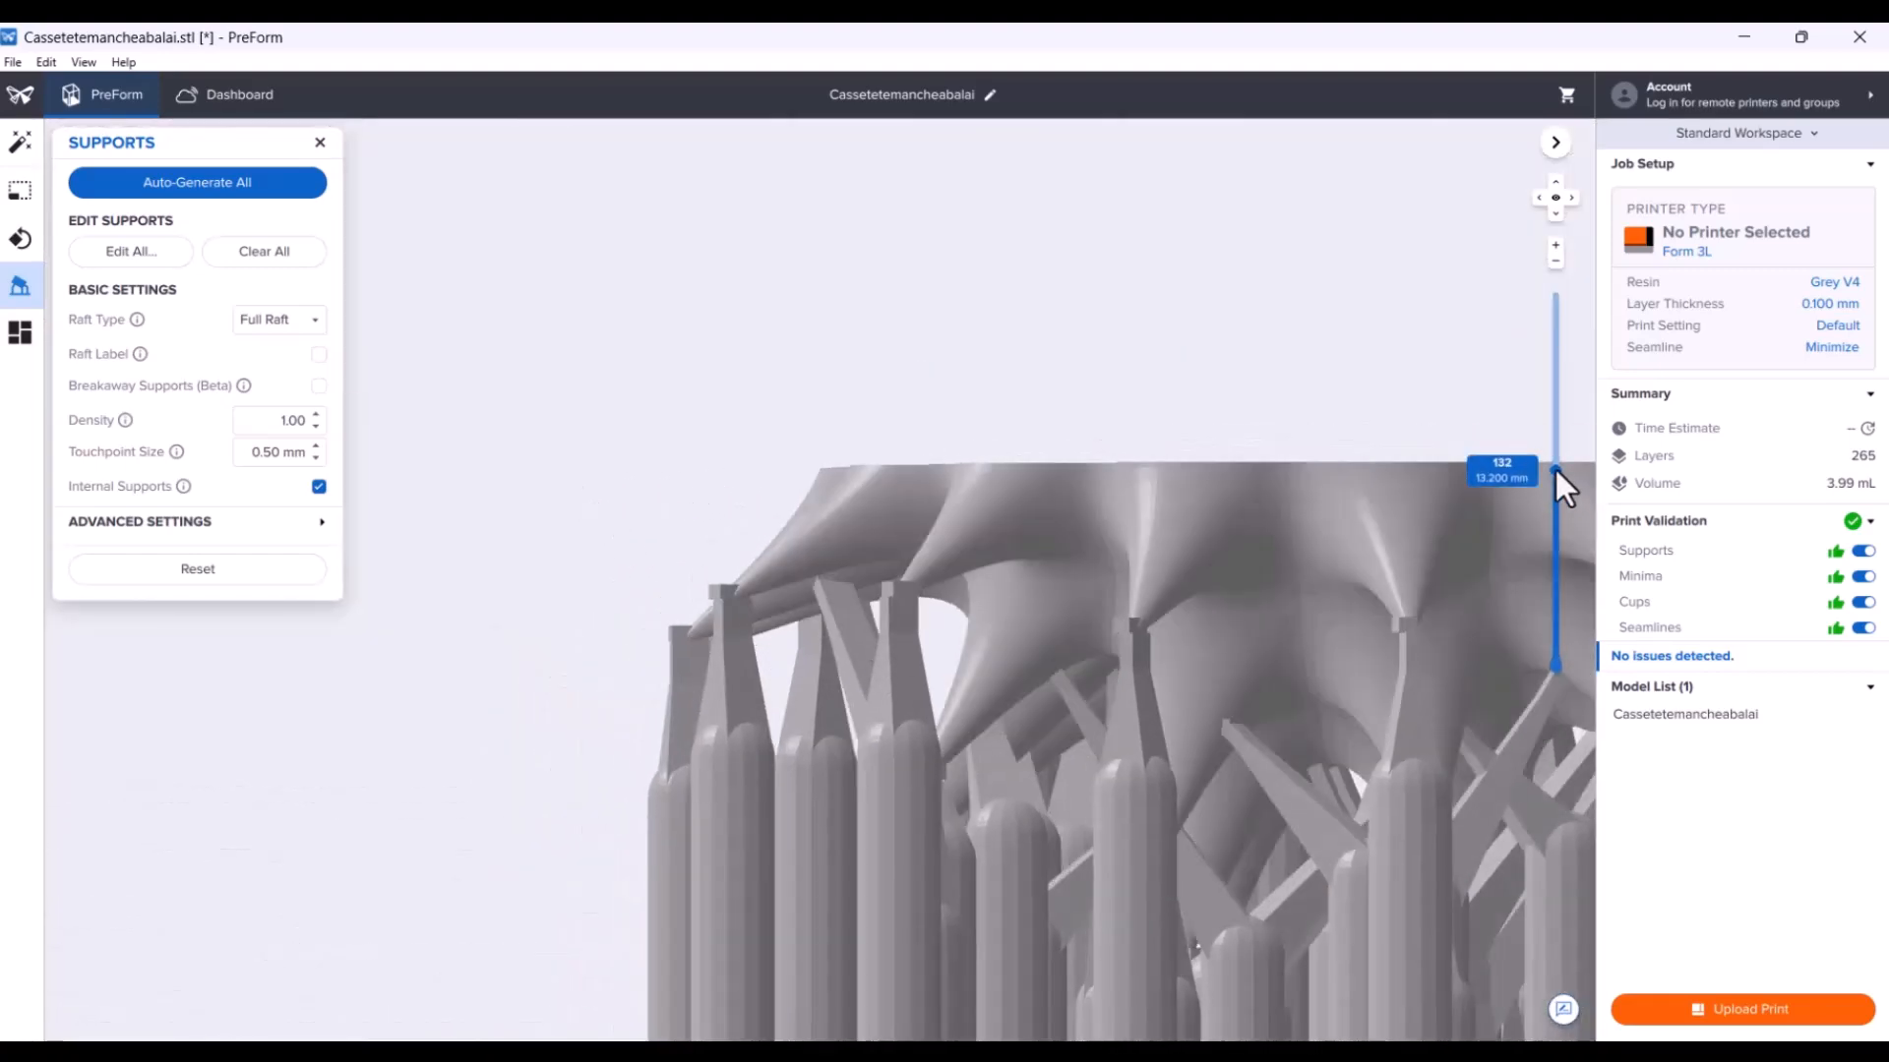
drag(1554, 468, 1549, 499)
right_drag(1183, 480, 1106, 708)
drag(1552, 499, 1548, 482)
right_drag(1277, 486, 714, 521)
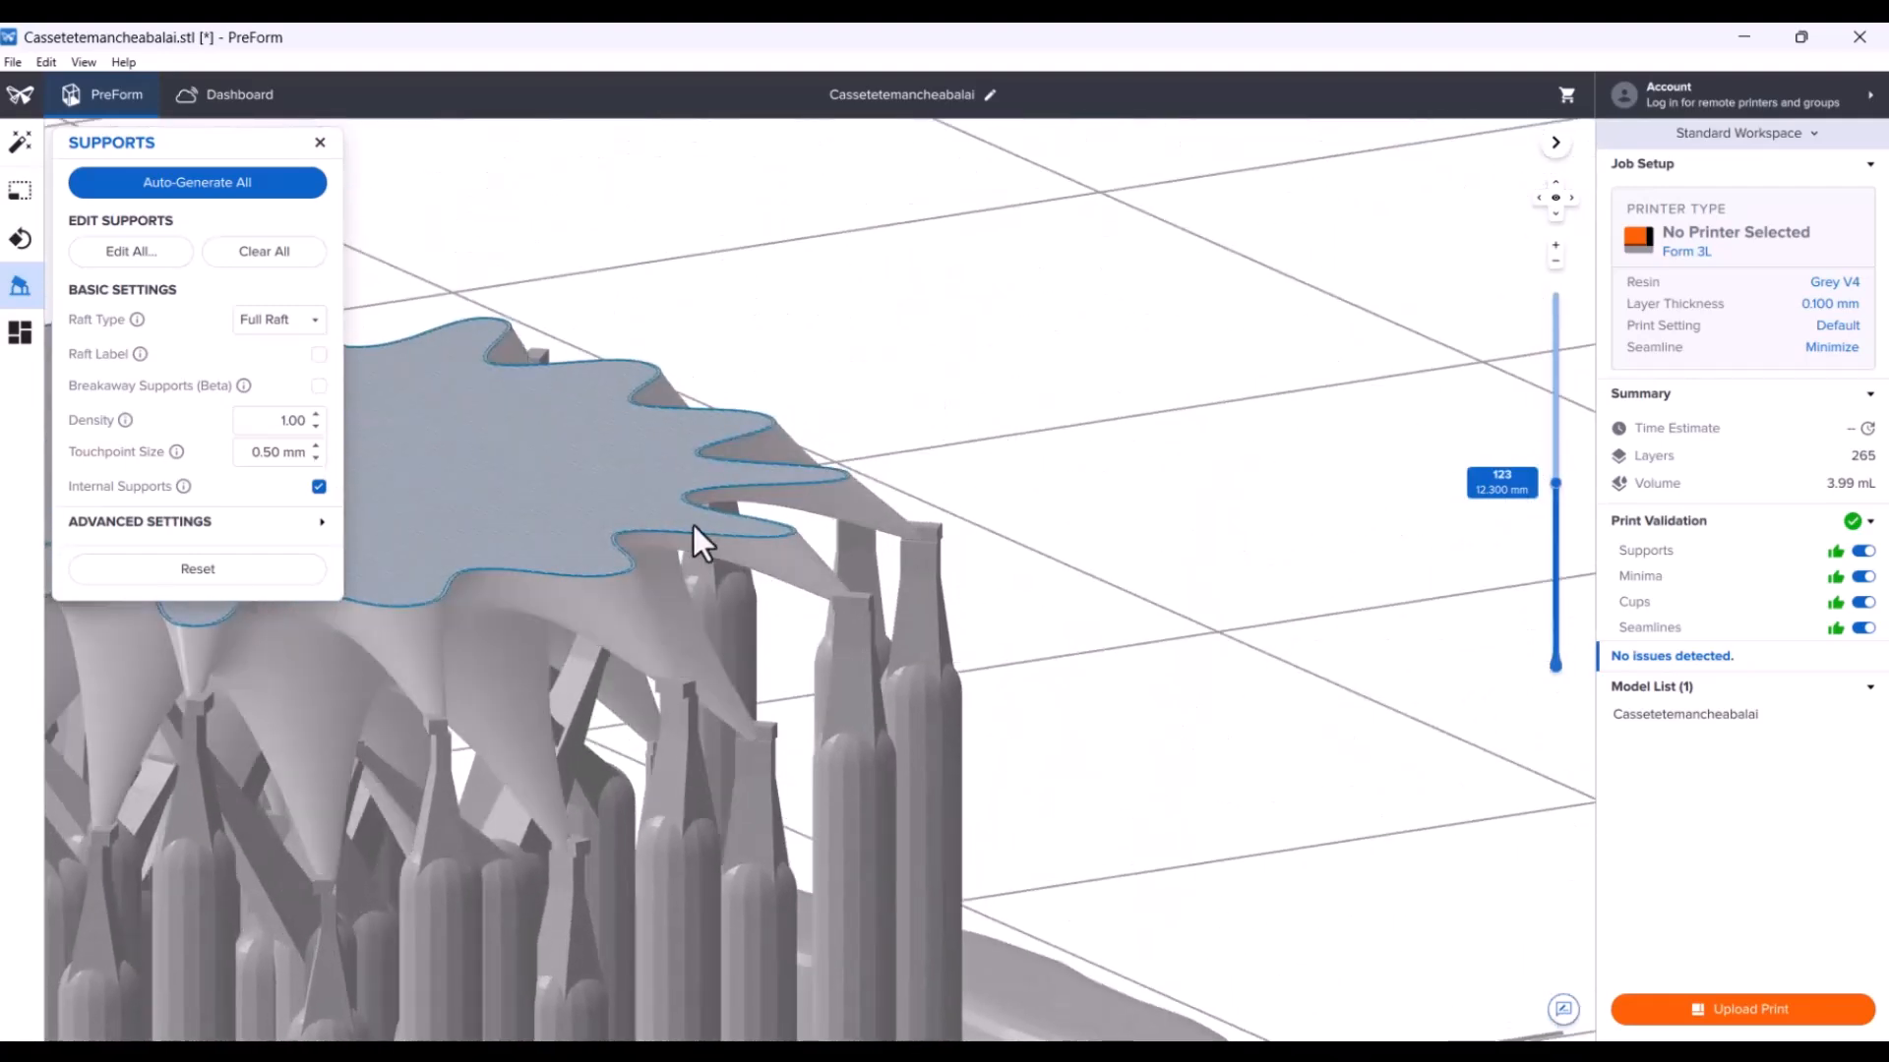
drag(1557, 484, 1546, 488)
right_drag(1131, 484, 965, 549)
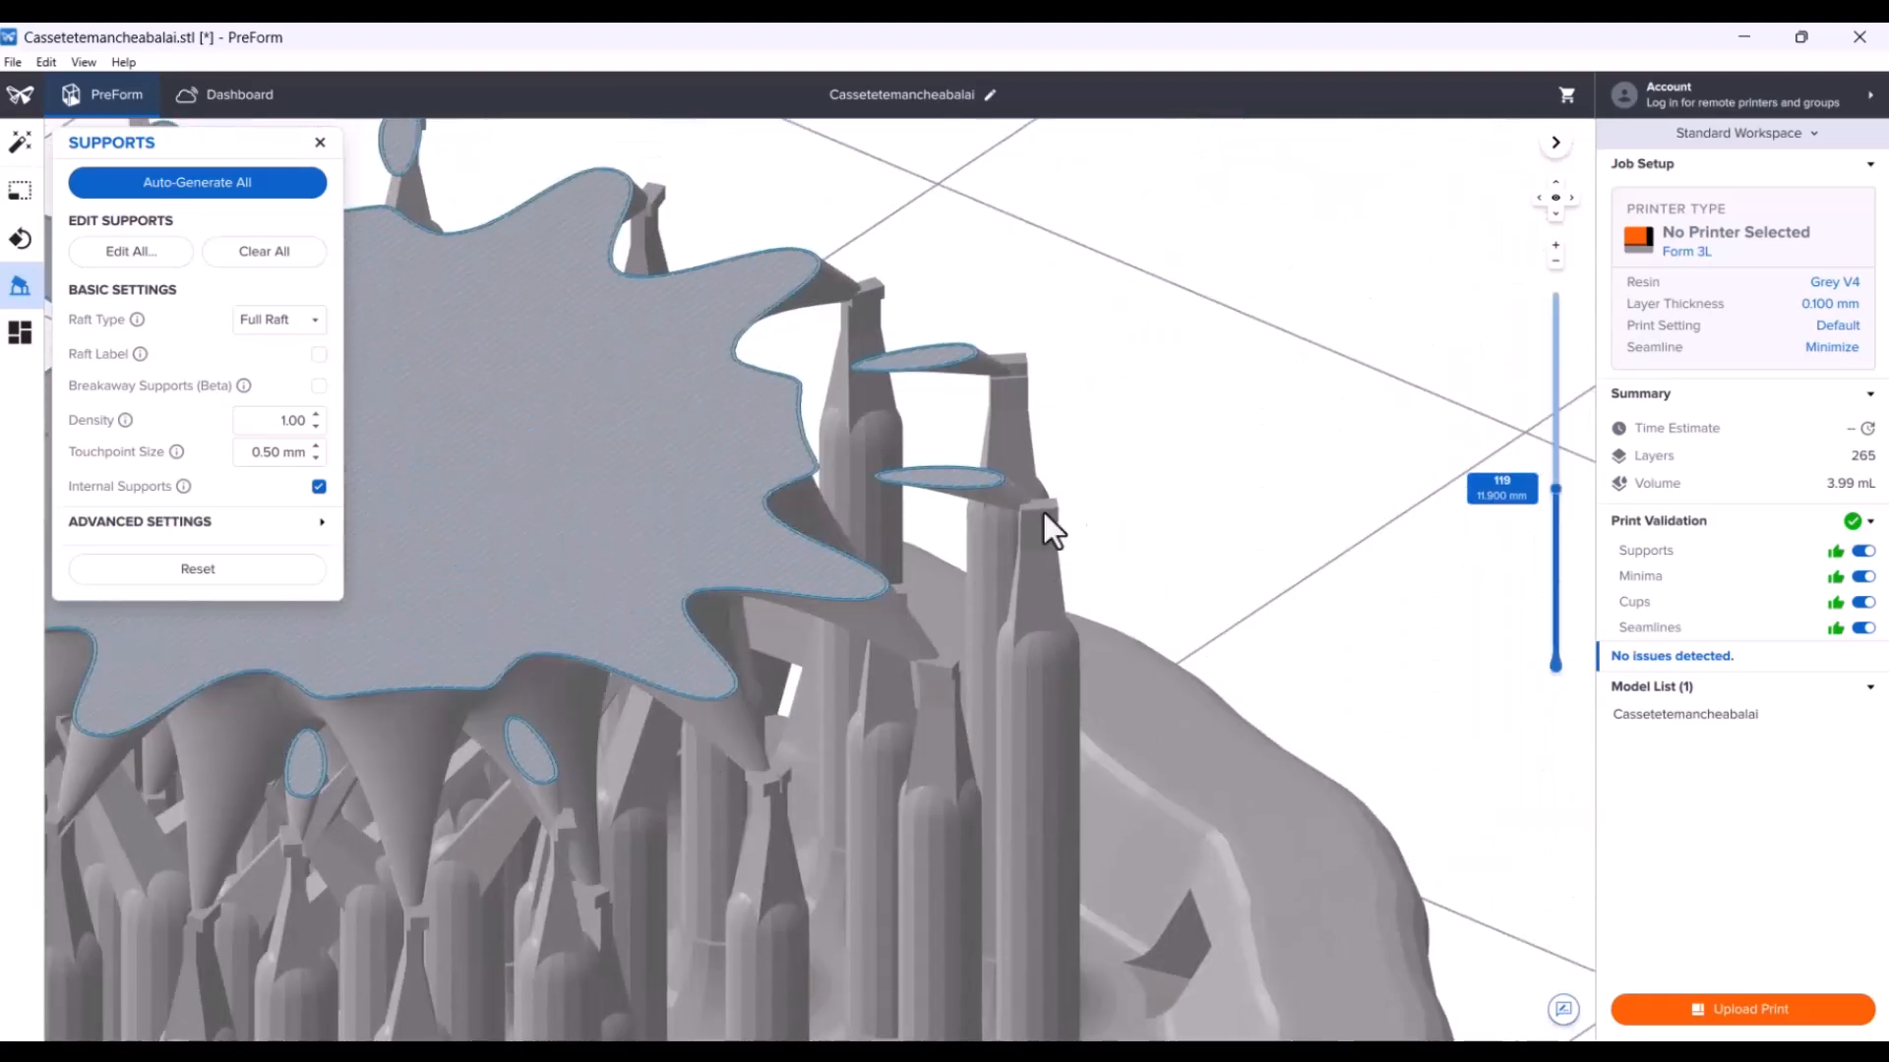
Inspect the ball's spikes and supports from several angles at layer 181 and with all 265 layers displayed.
right_drag(1067, 409, 1485, 485)
drag(1555, 488, 1549, 488)
right_drag(1039, 321, 1145, 600)
scroll(1300, 428, down, 3)
scroll(1108, 704, up, 3)
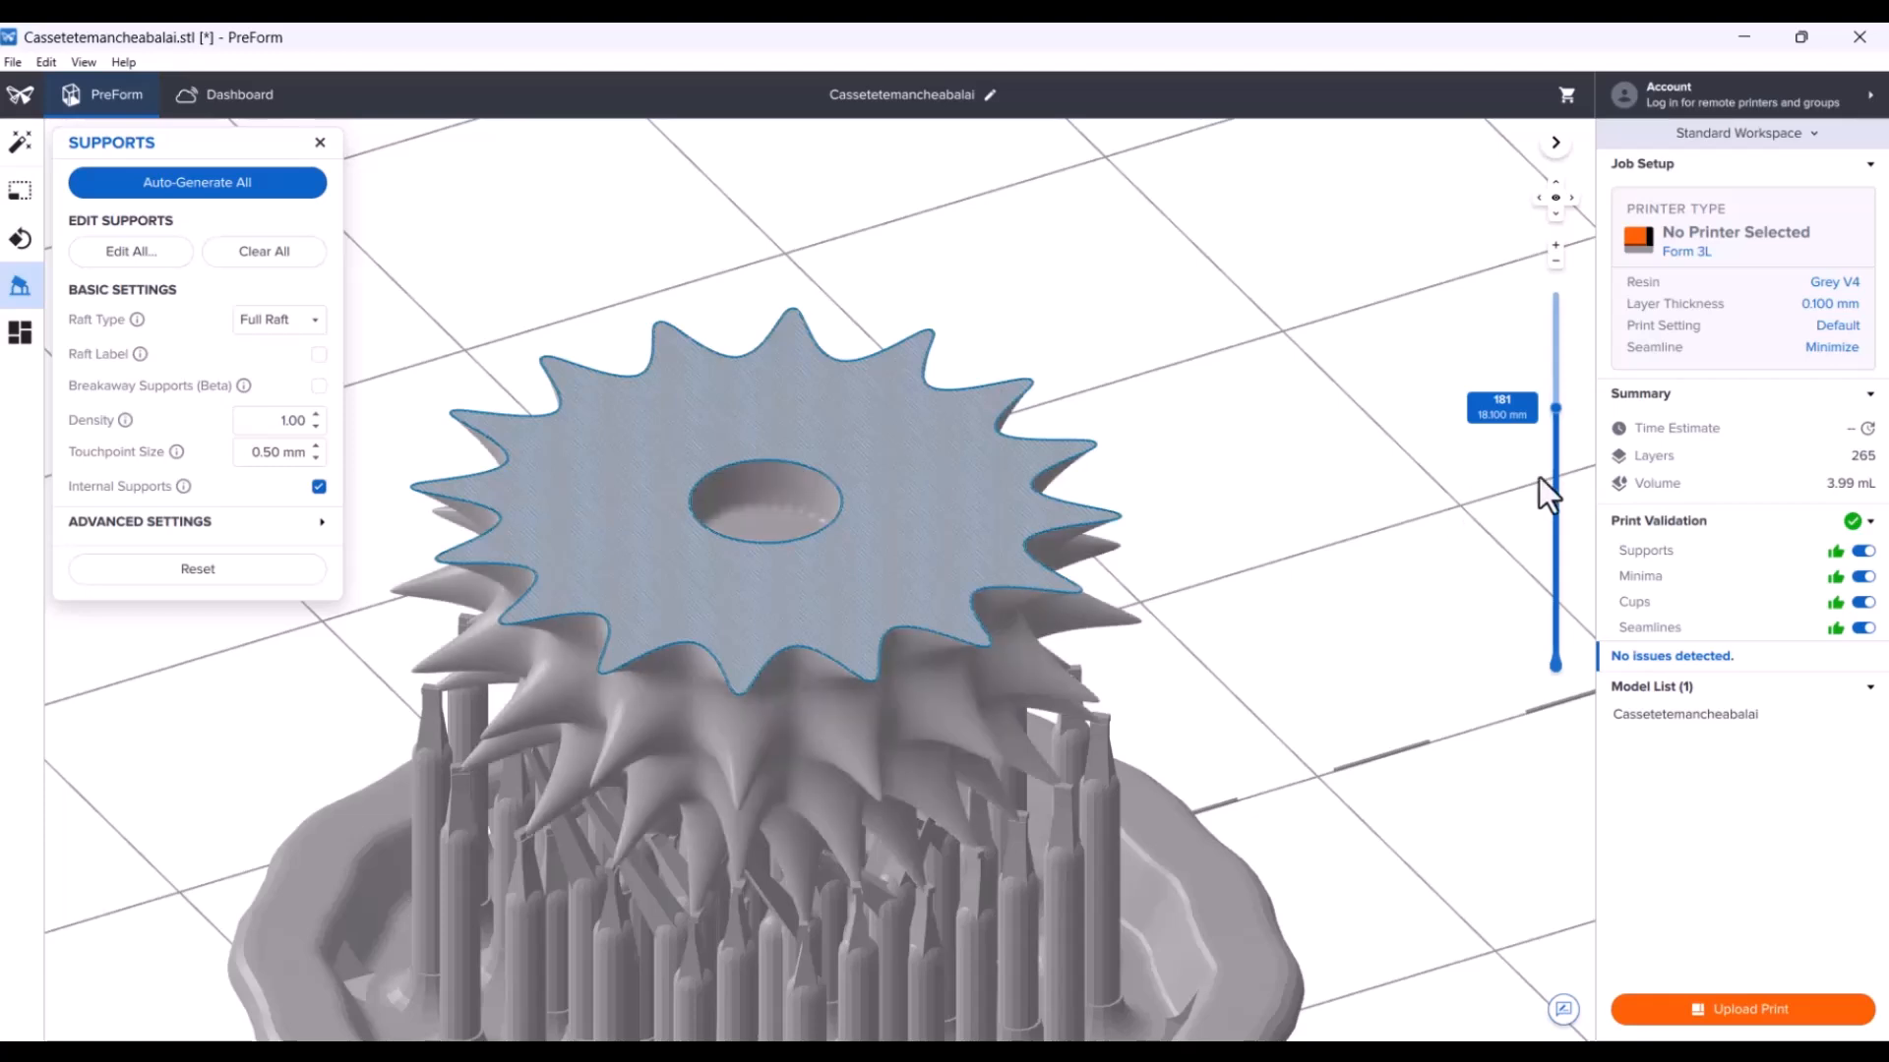
drag(1558, 408, 1555, 288)
scroll(1359, 468, down, 5)
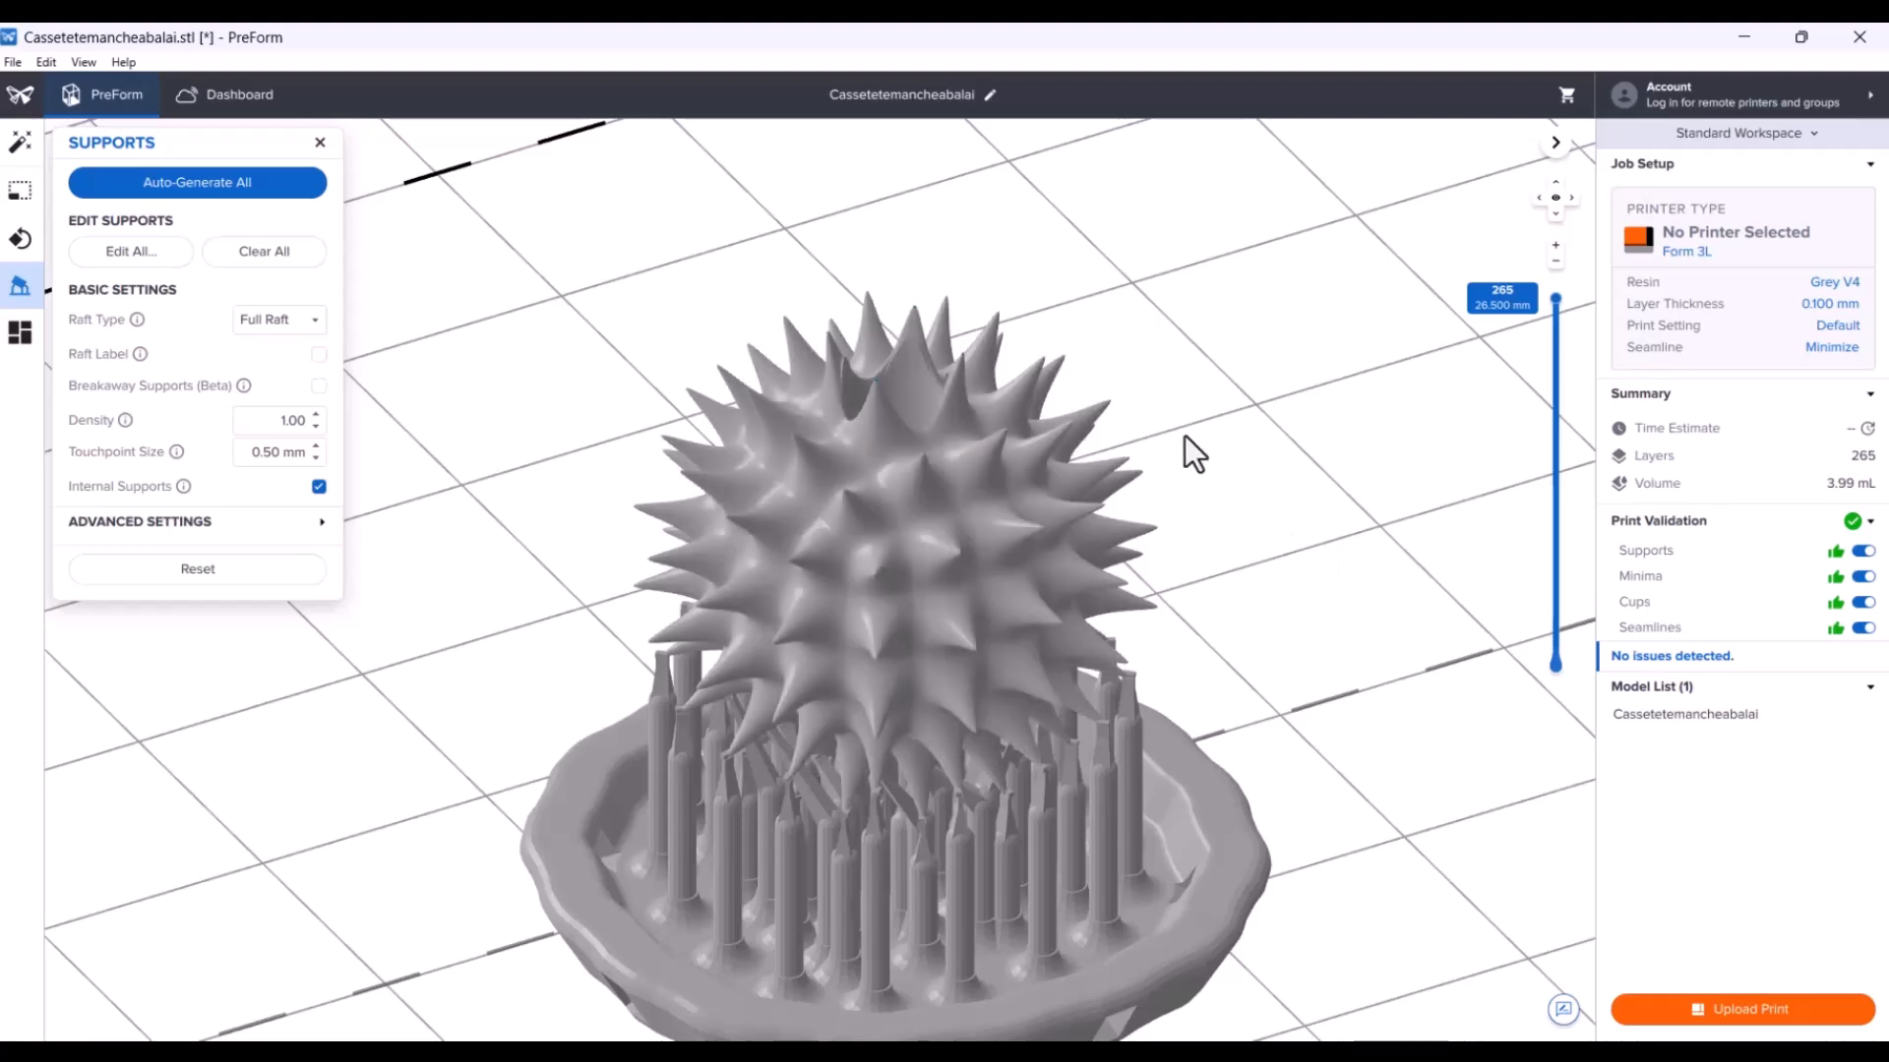
right_drag(1250, 517, 1159, 495)
right_drag(982, 334, 1243, 603)
Examine the overhanging middle spikes from the side, with the model cut at layers 180 and 159.
drag(1558, 300, 1550, 410)
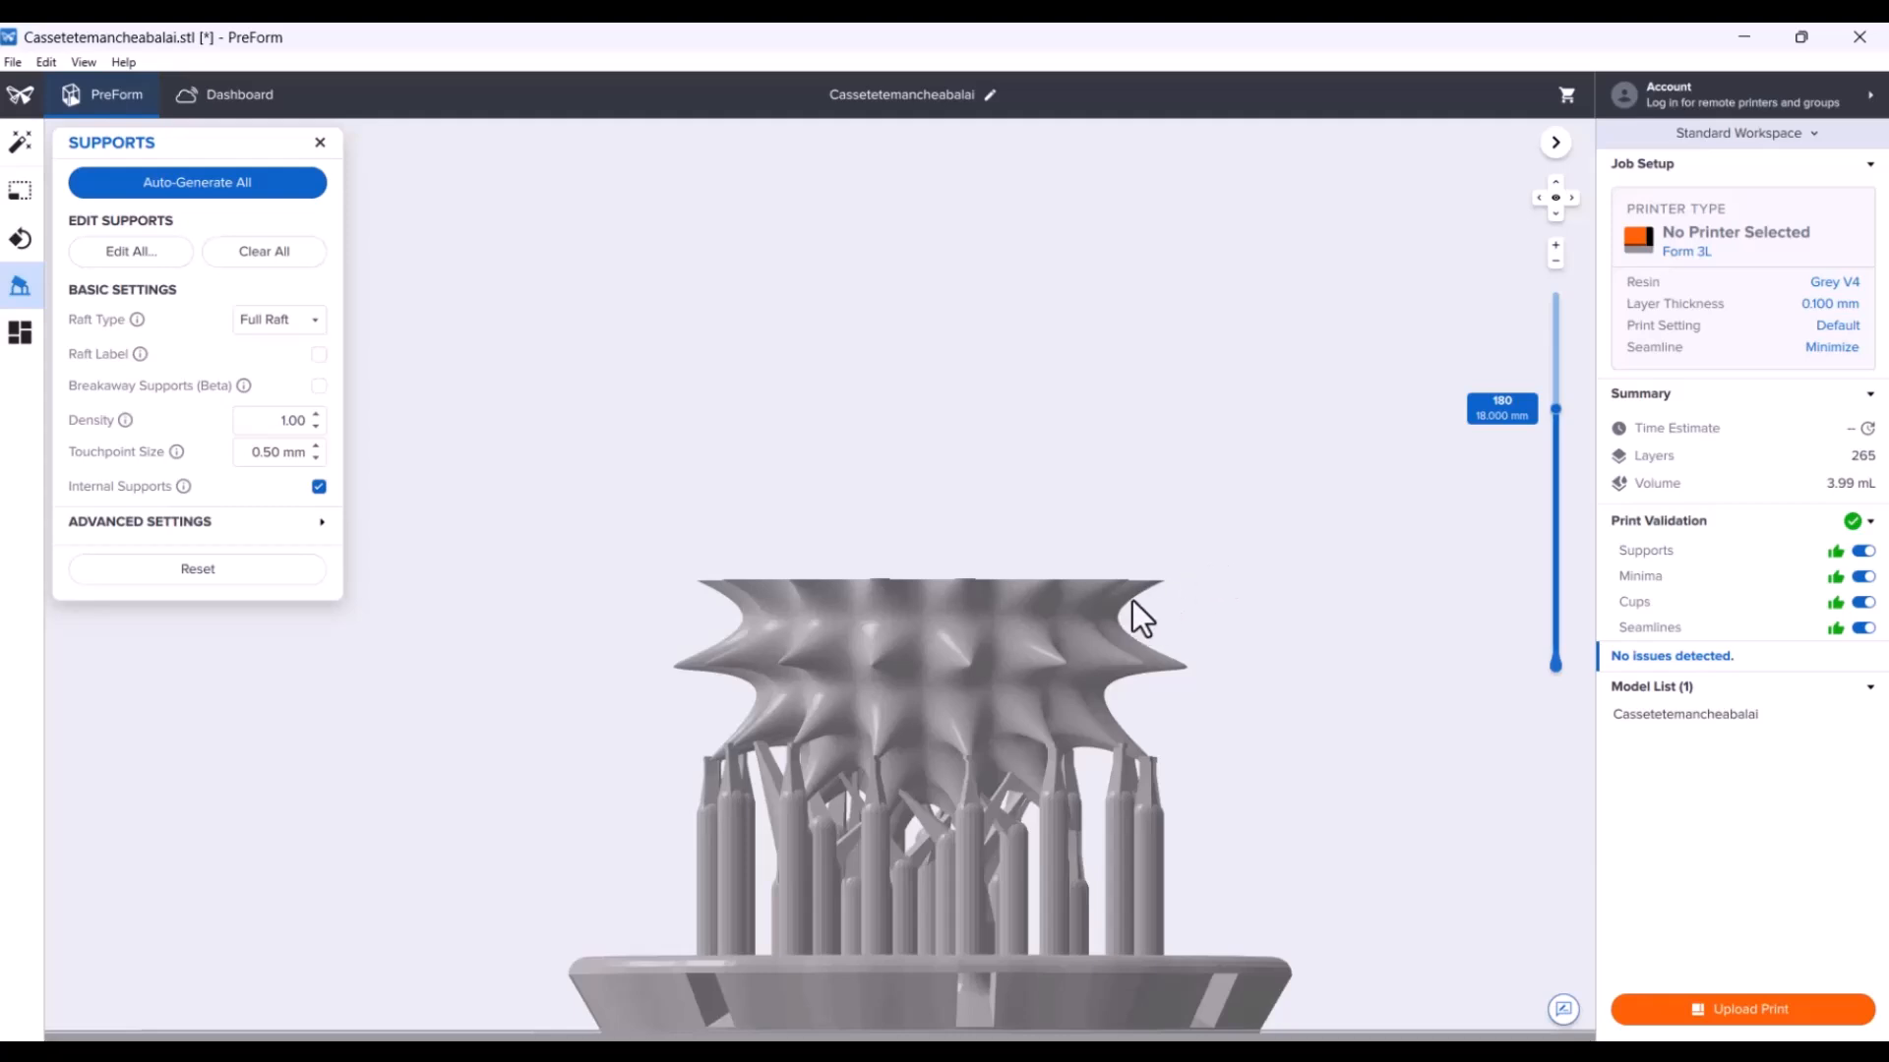
drag(1560, 409, 1560, 456)
right_drag(1195, 630, 1195, 688)
scroll(1190, 683, up, 4)
drag(1558, 459, 1560, 438)
right_drag(1308, 615, 1046, 684)
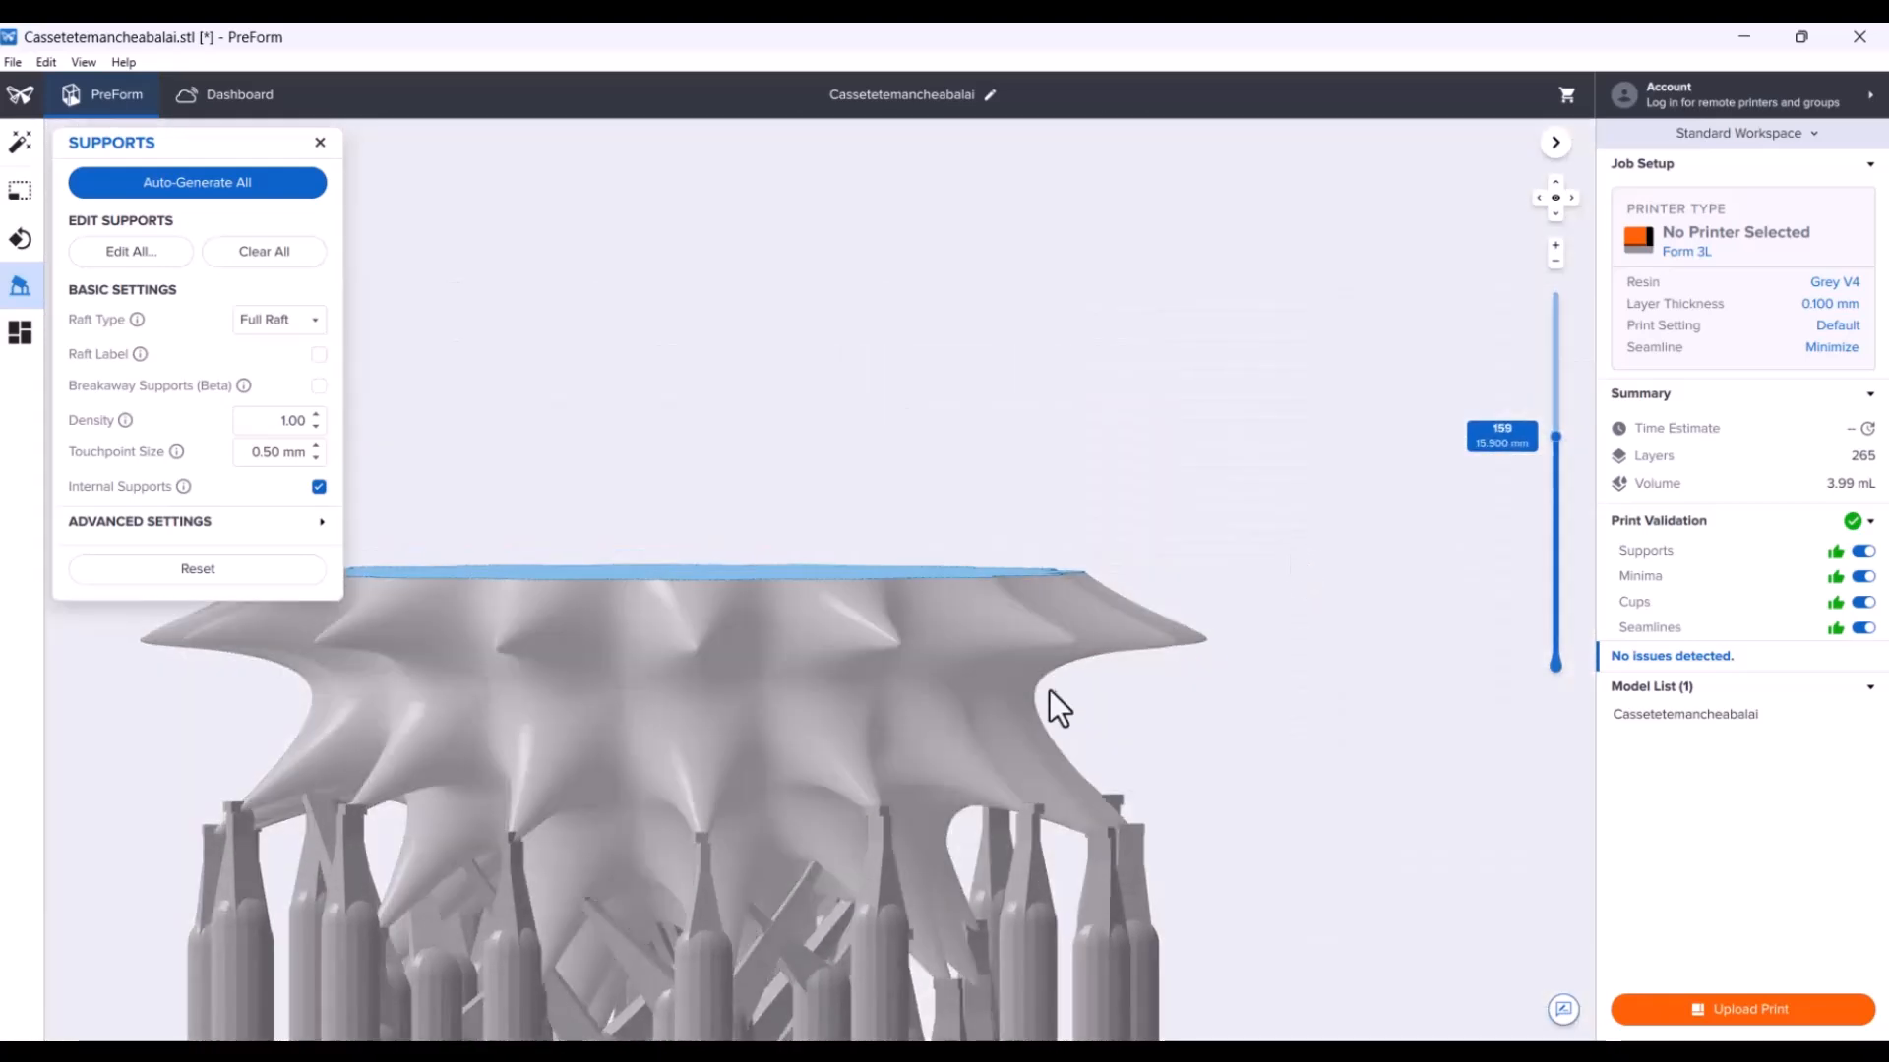
Display the spiky ball up to layer 263, above the cross-section at its overhanging middle spikes.
scroll(1250, 764, down, 4)
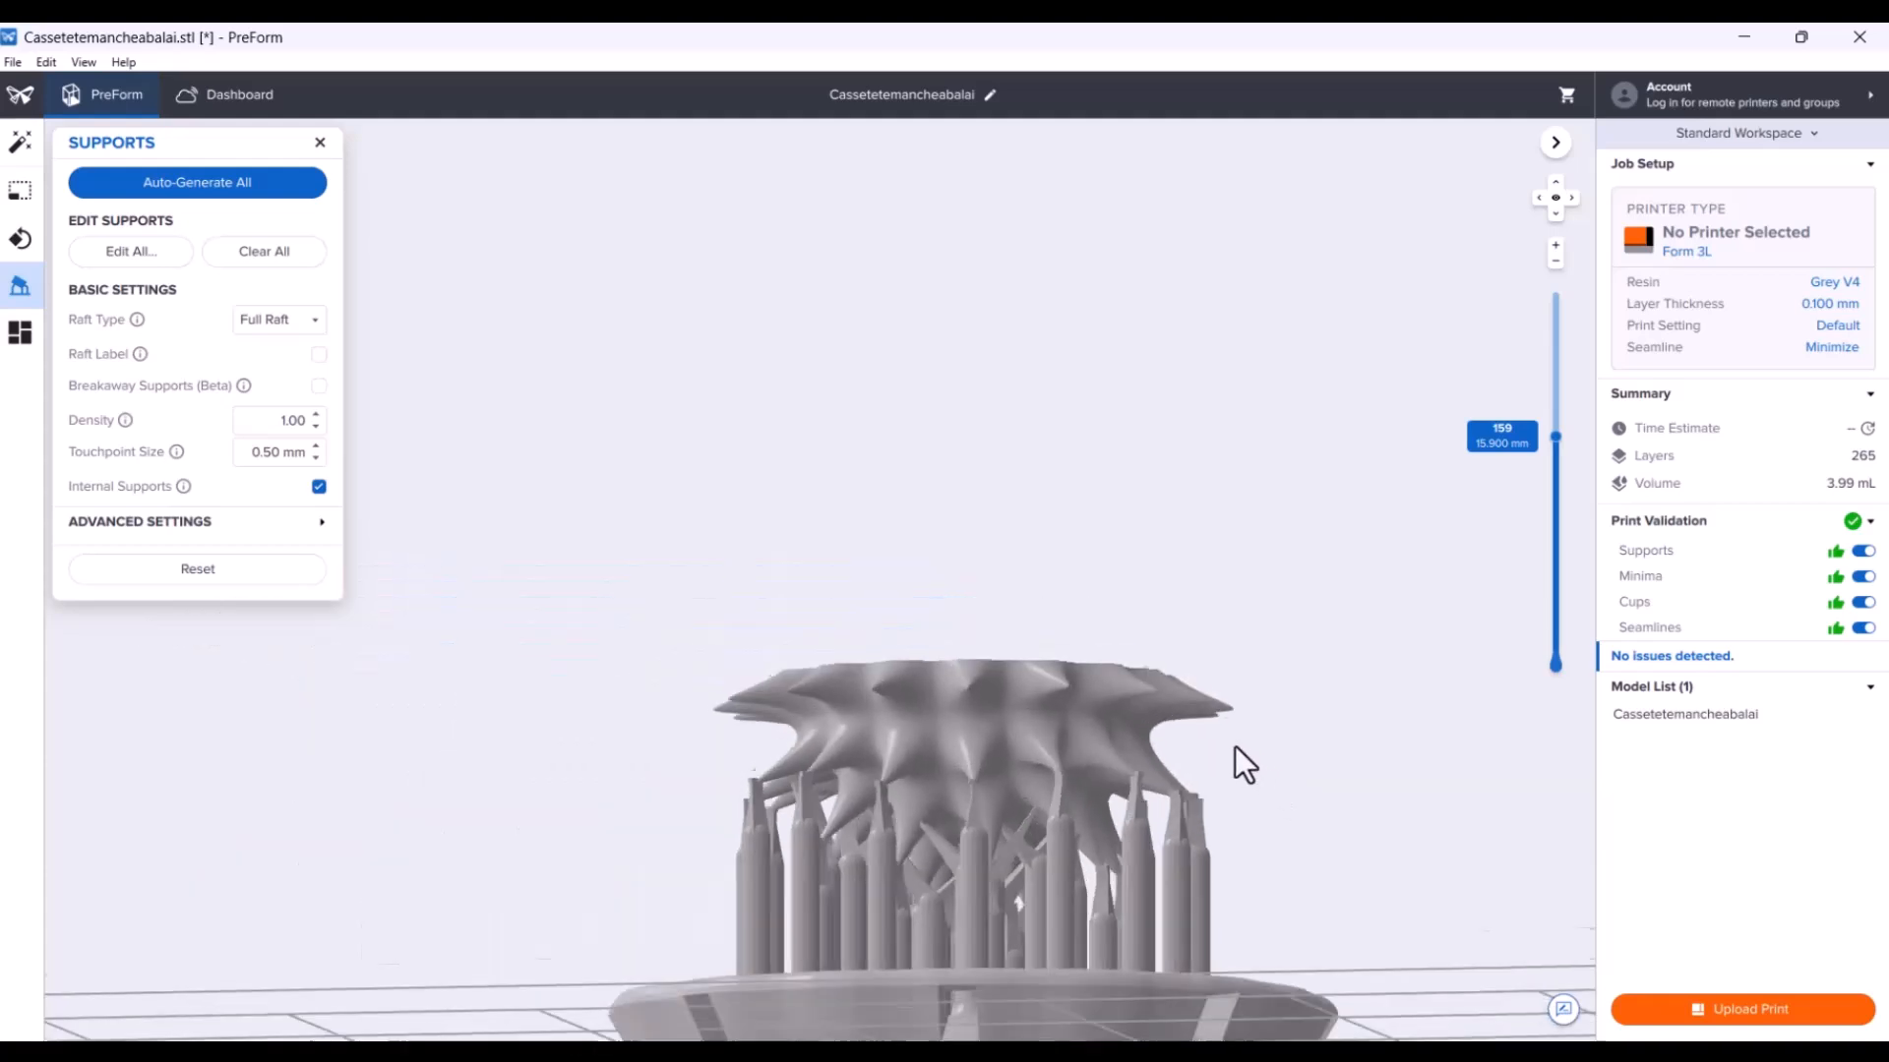
right_drag(1243, 746, 1164, 718)
drag(1558, 433, 1554, 287)
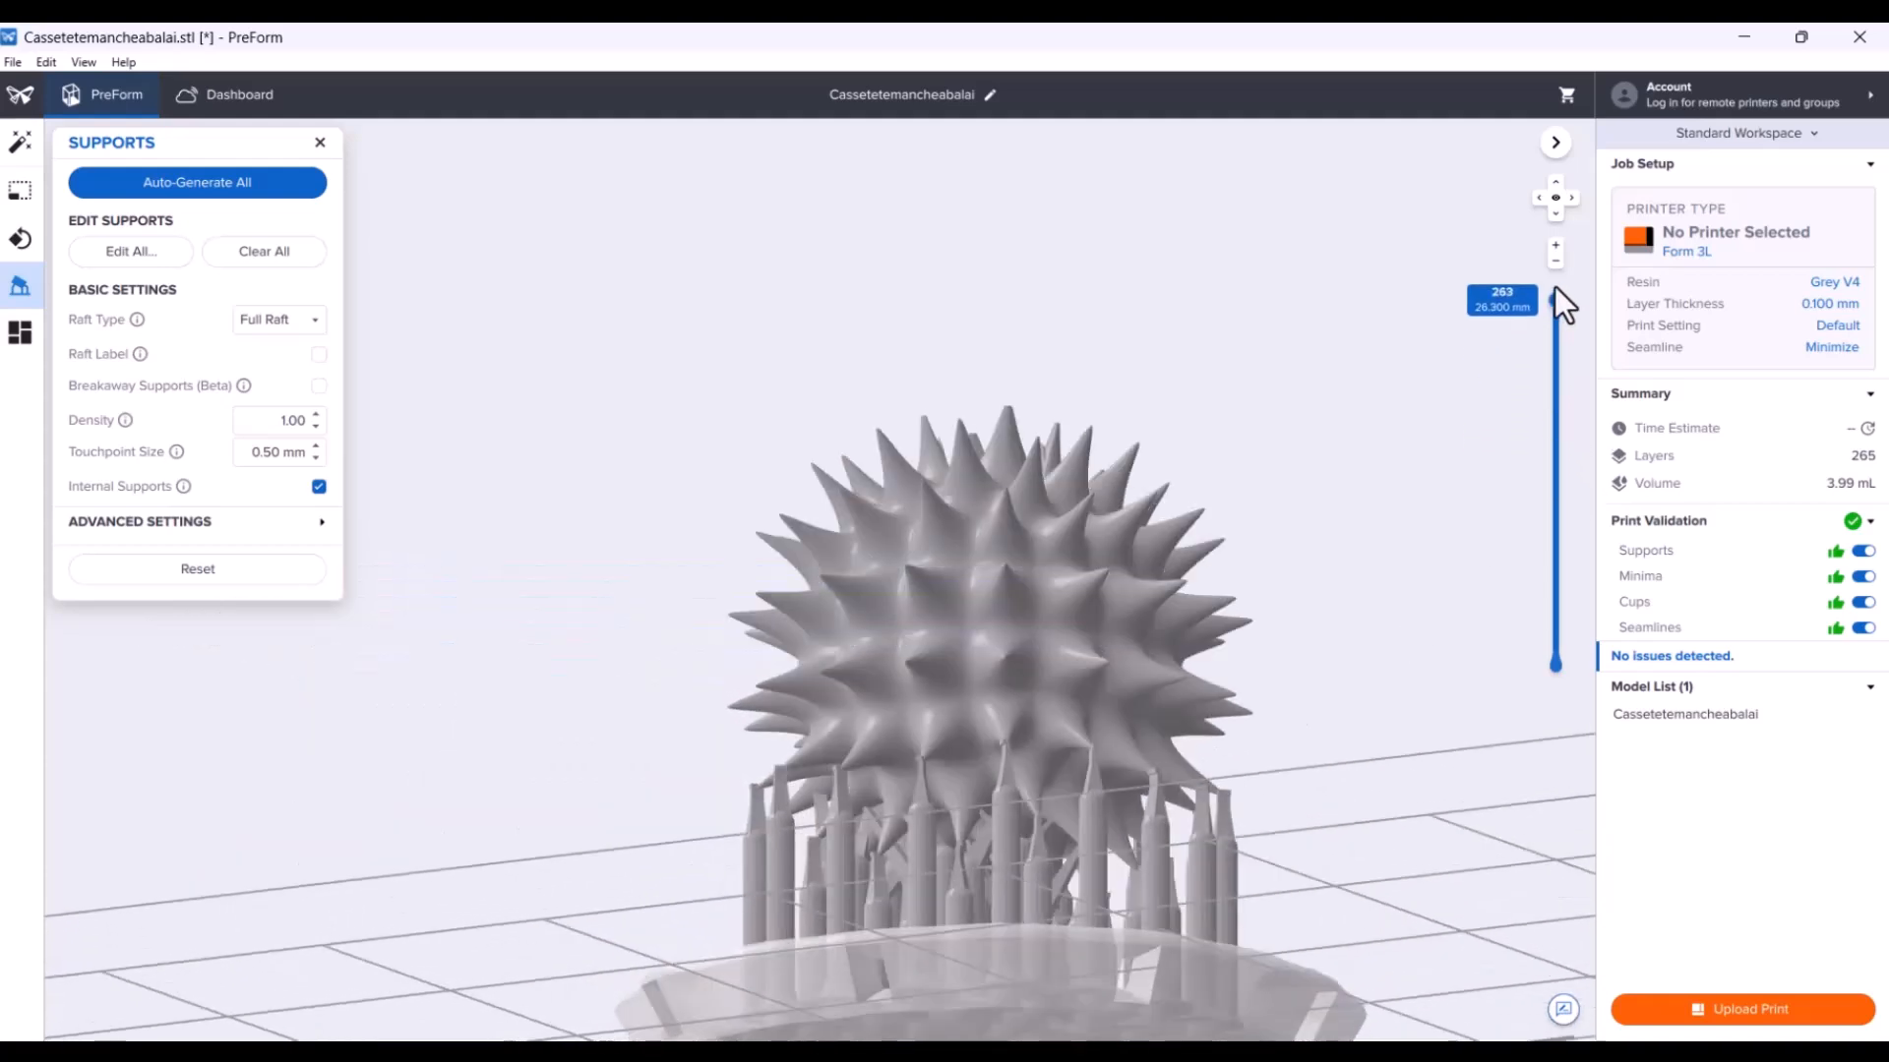
Edit the ball's supports, adding touchpoints to its unsupported overhanging spikes with 0.50 mm touchpoint size, and apply the changes.
click(125, 254)
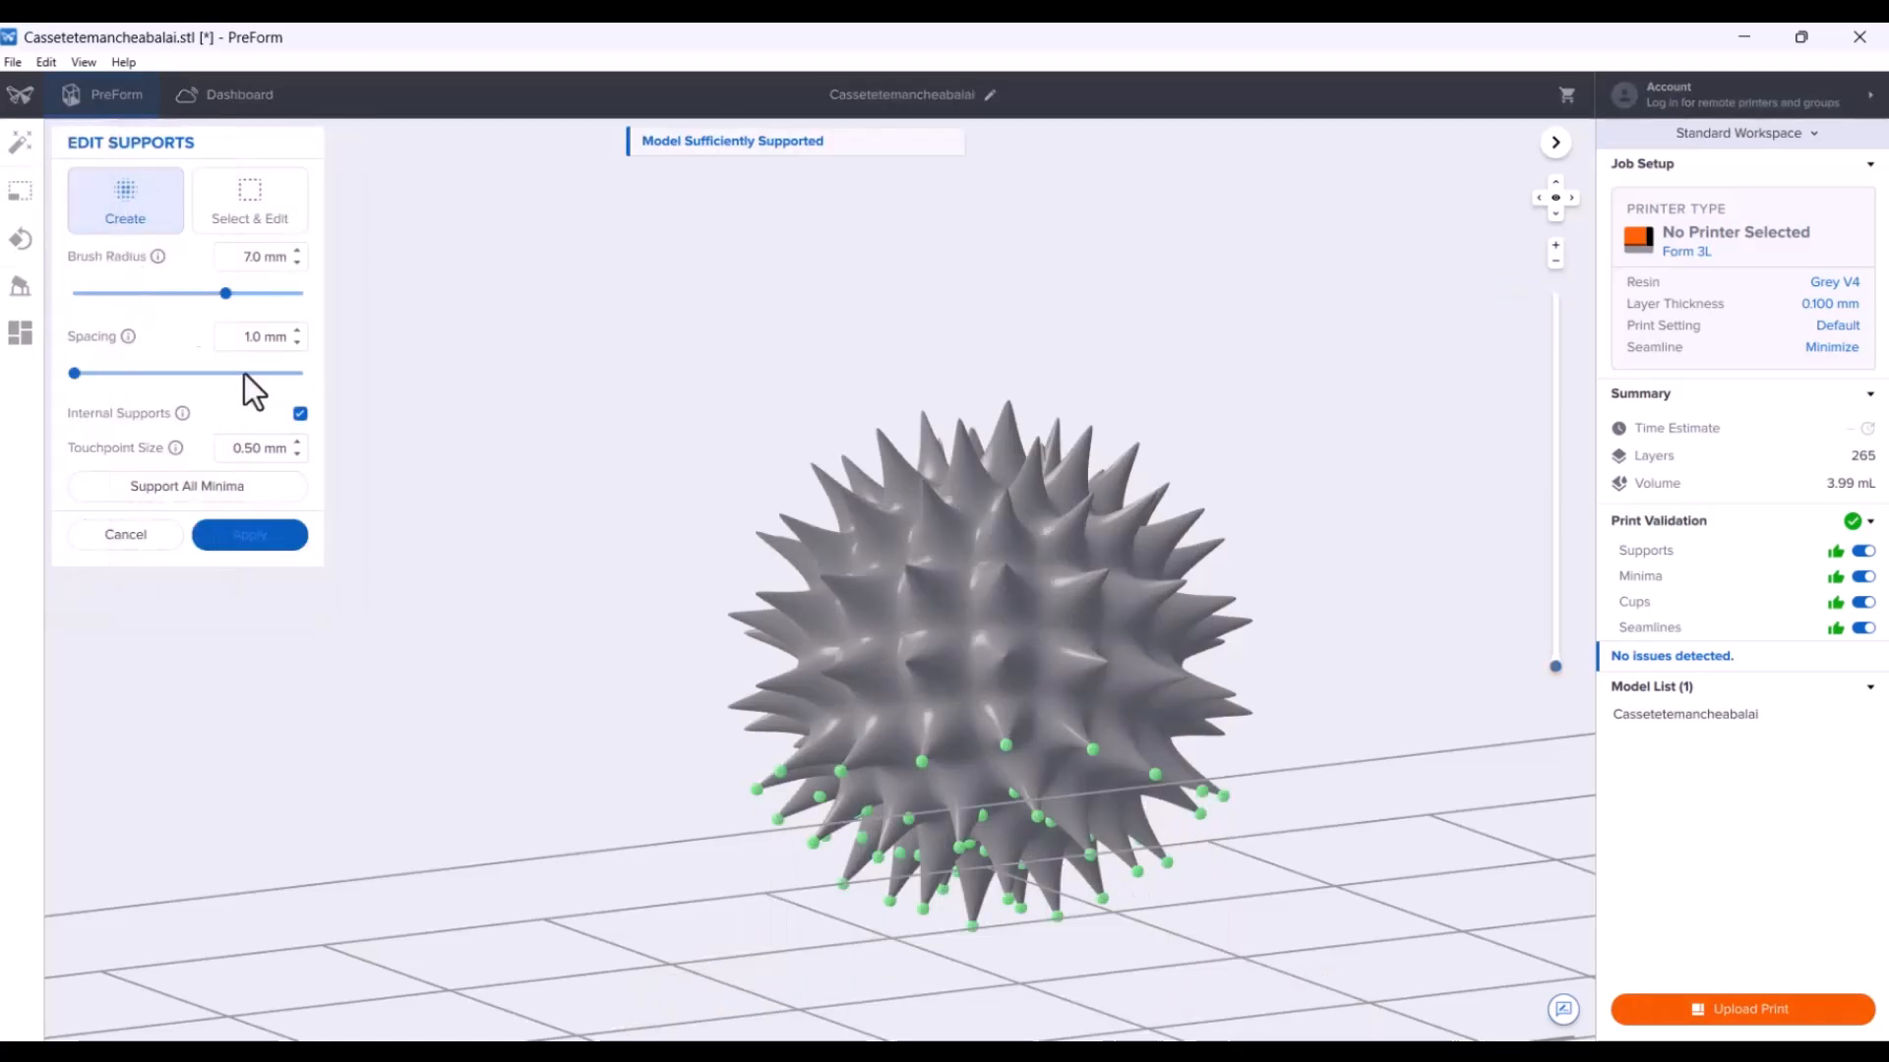
right_drag(1242, 807, 1160, 616)
scroll(1161, 616, up, 2)
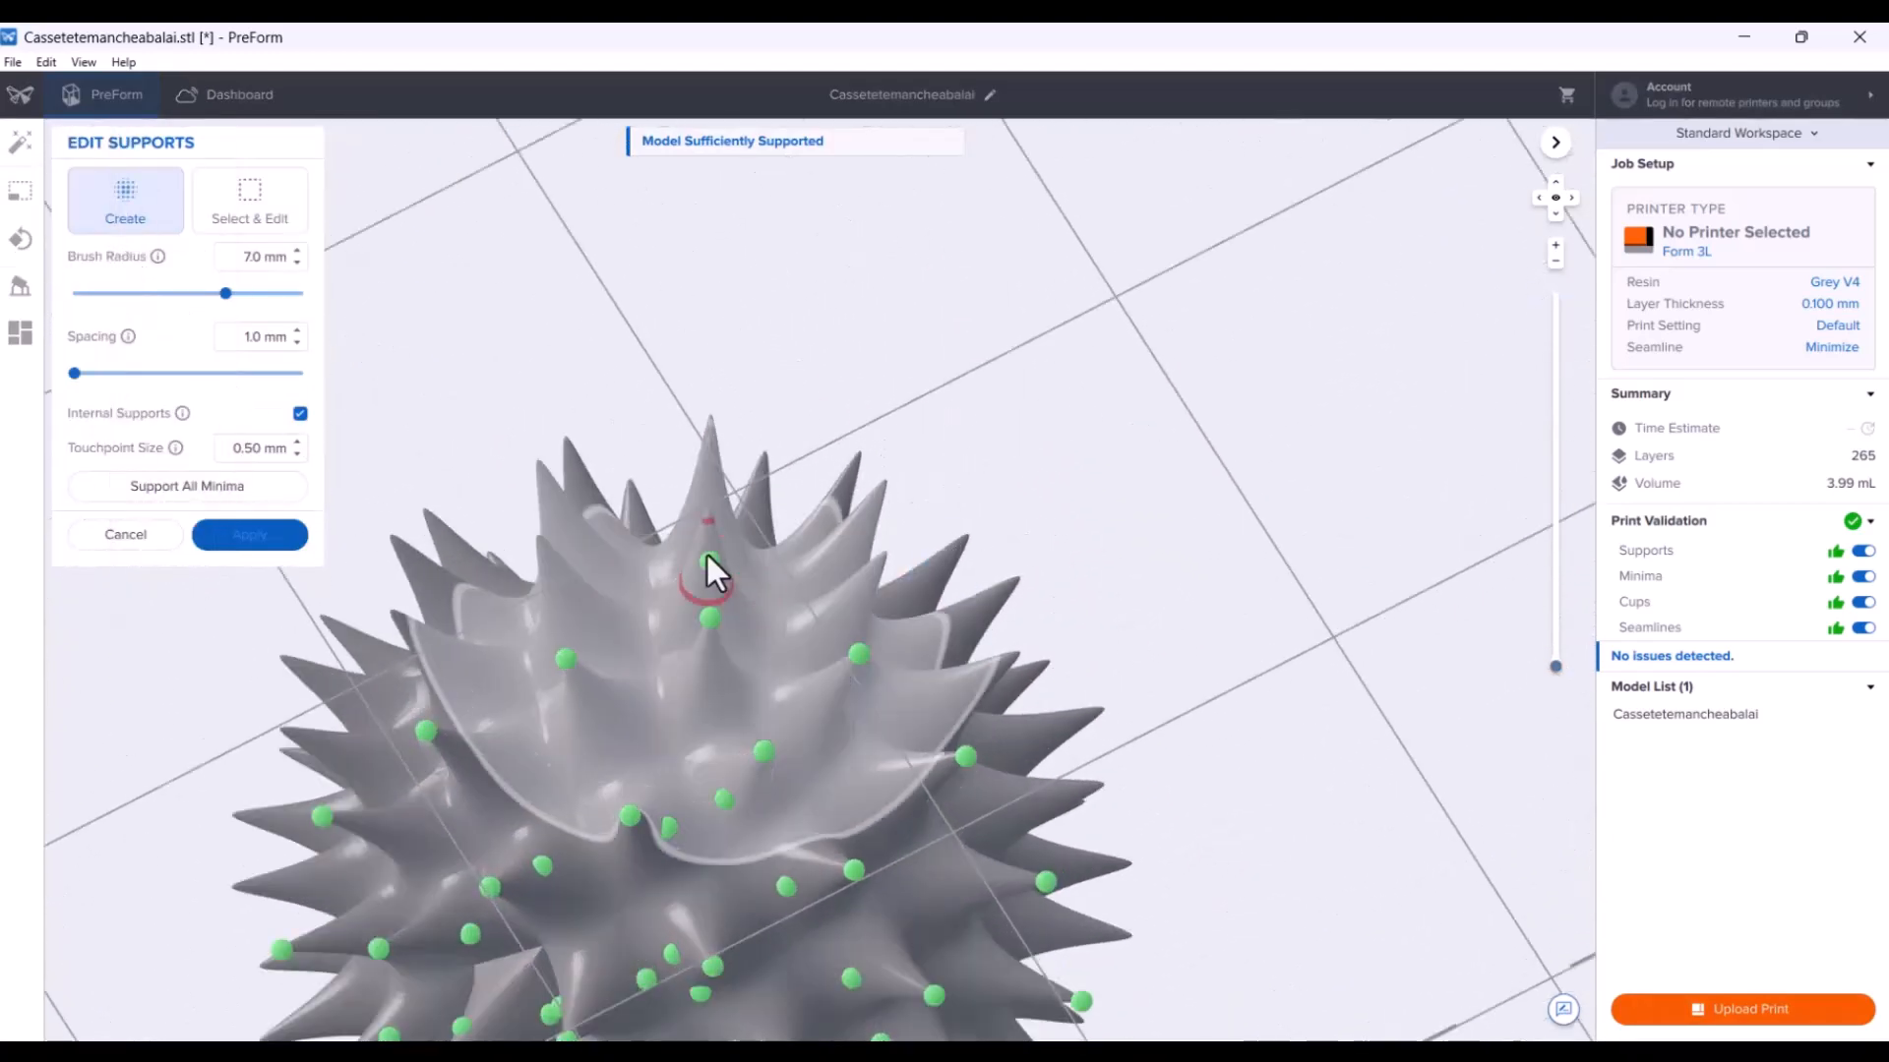
click(706, 527)
click(878, 569)
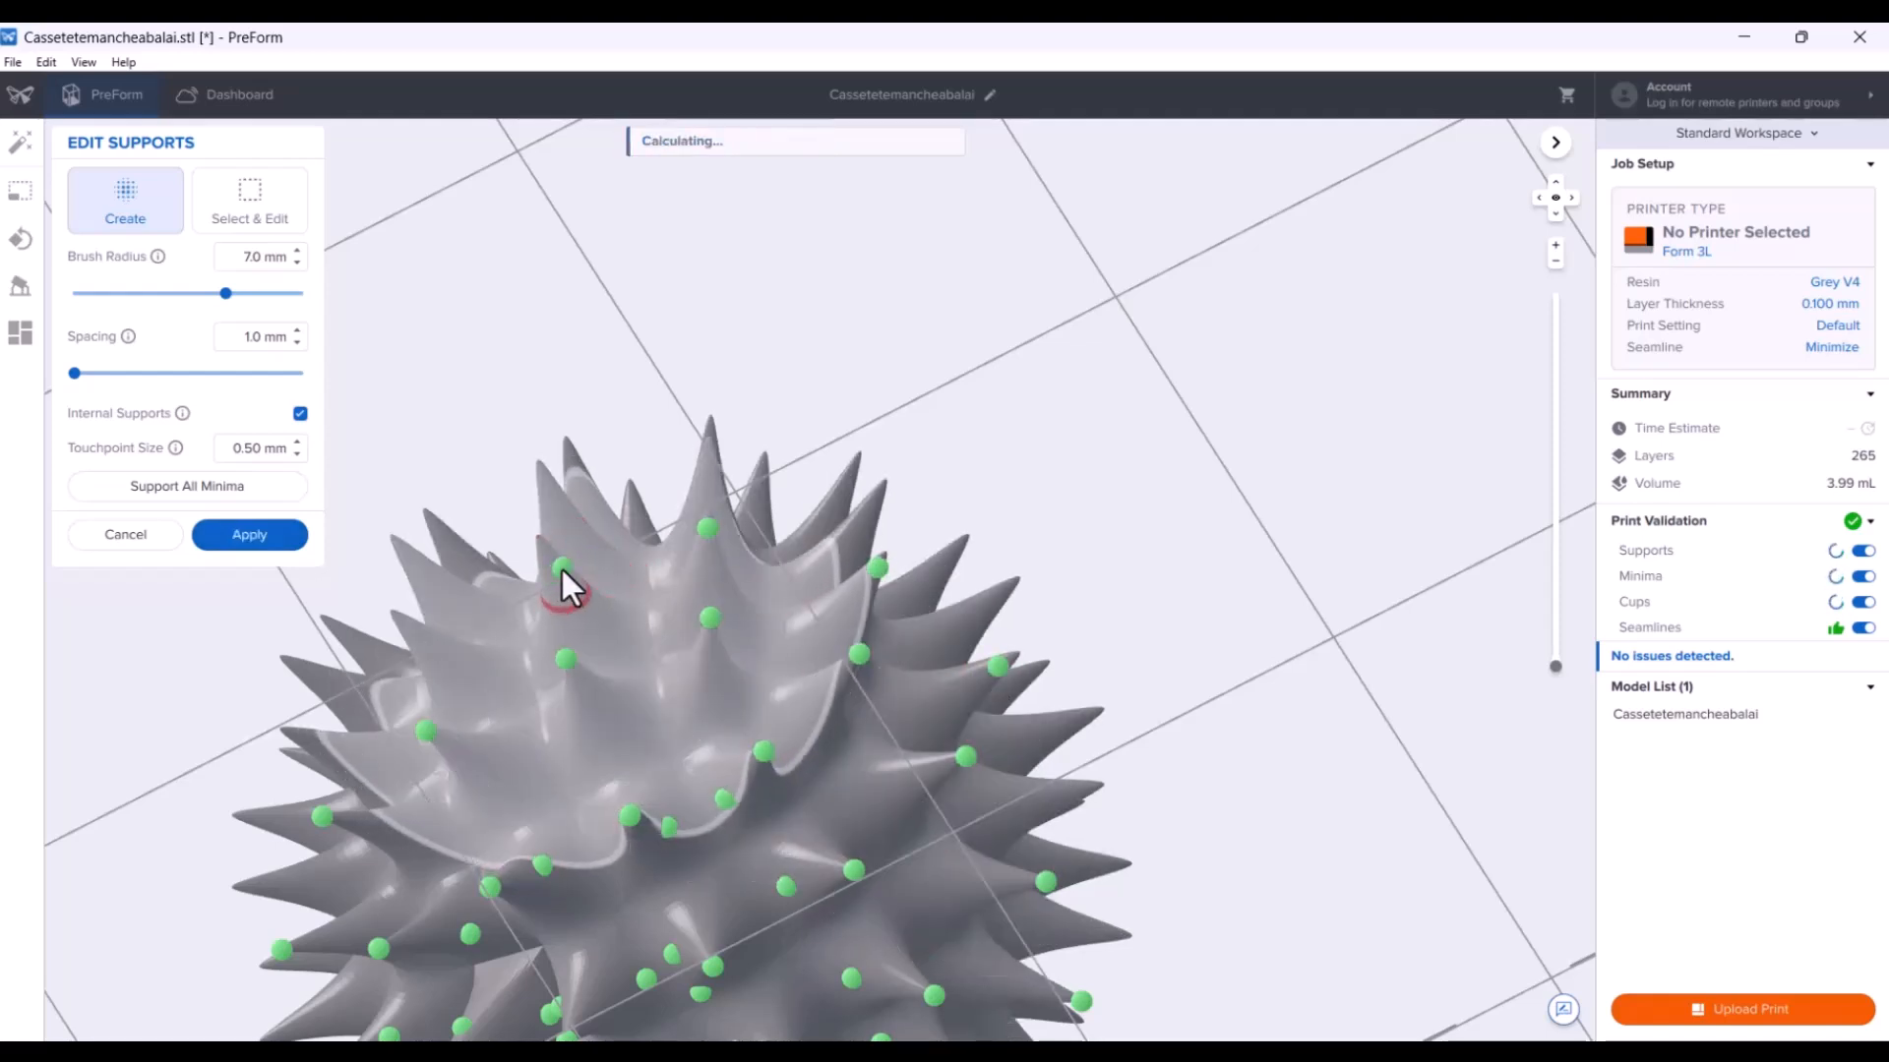
click(550, 566)
click(421, 644)
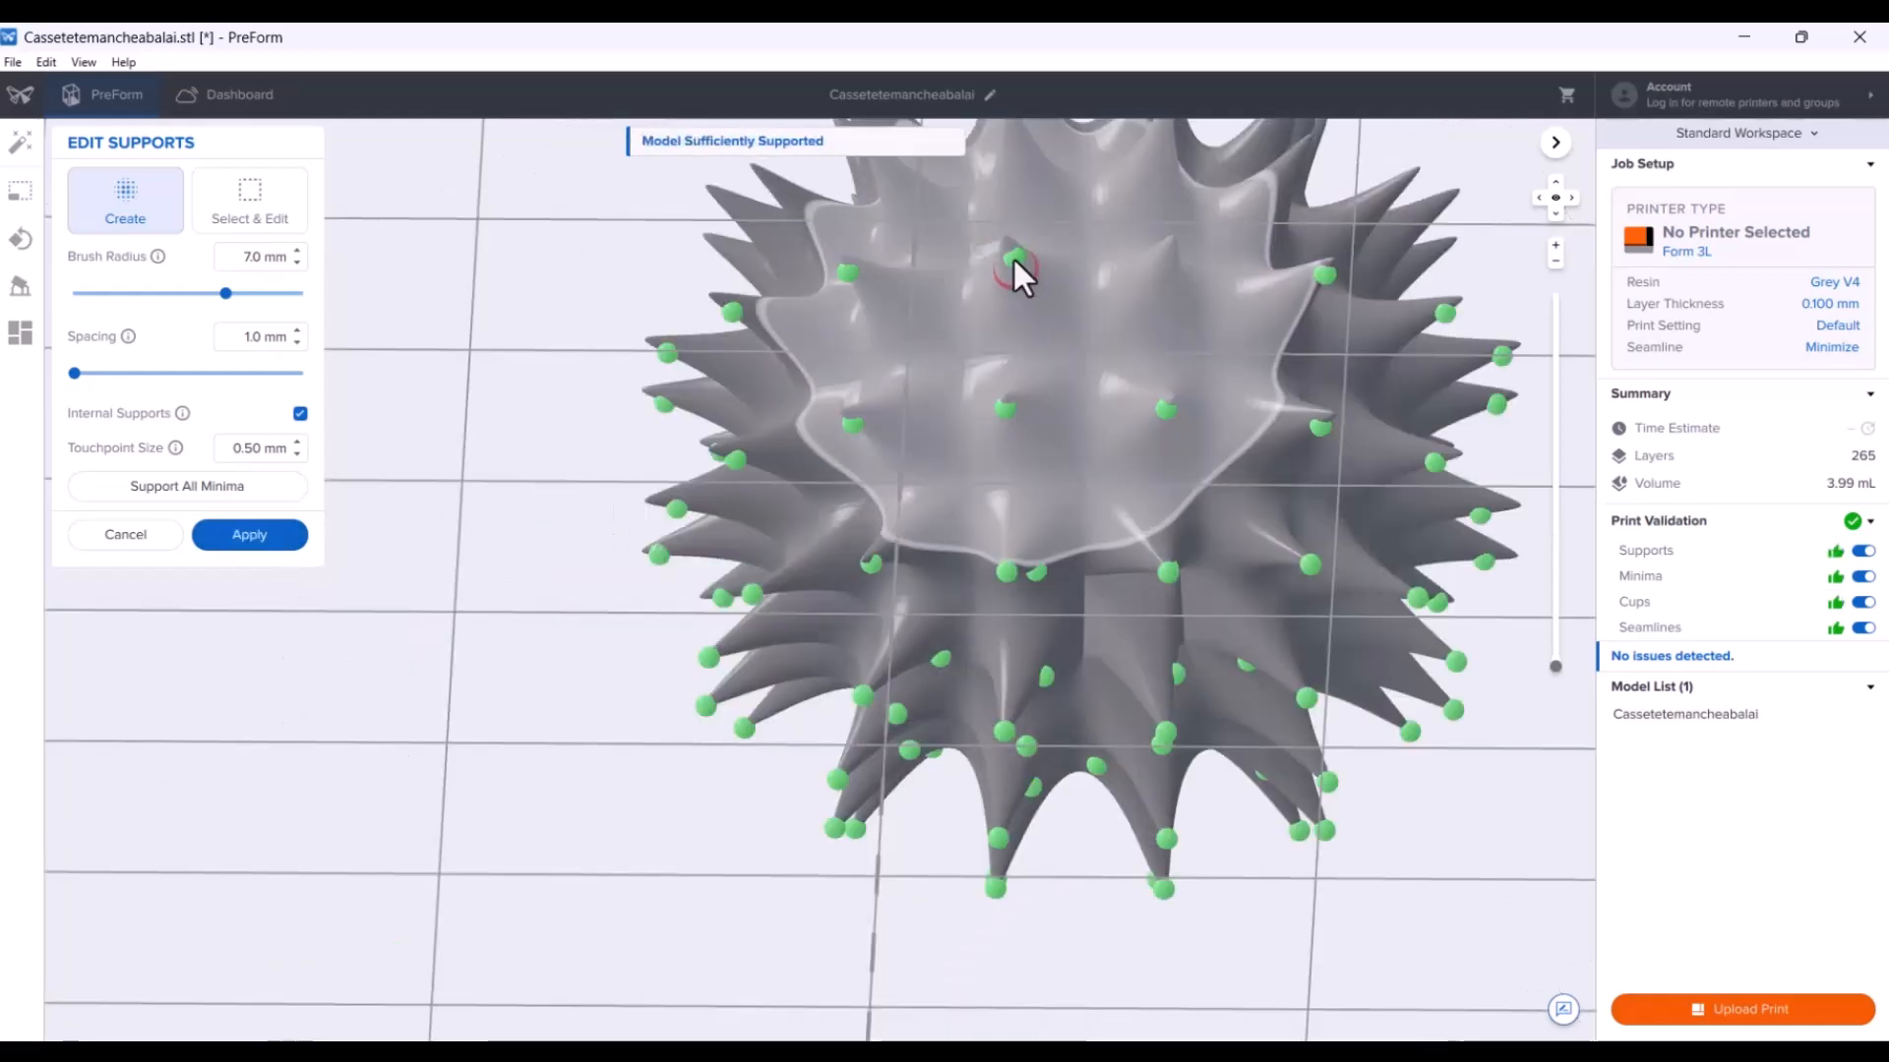
click(1167, 257)
scroll(1117, 350, down, 3)
right_drag(1117, 350, 1335, 597)
click(250, 534)
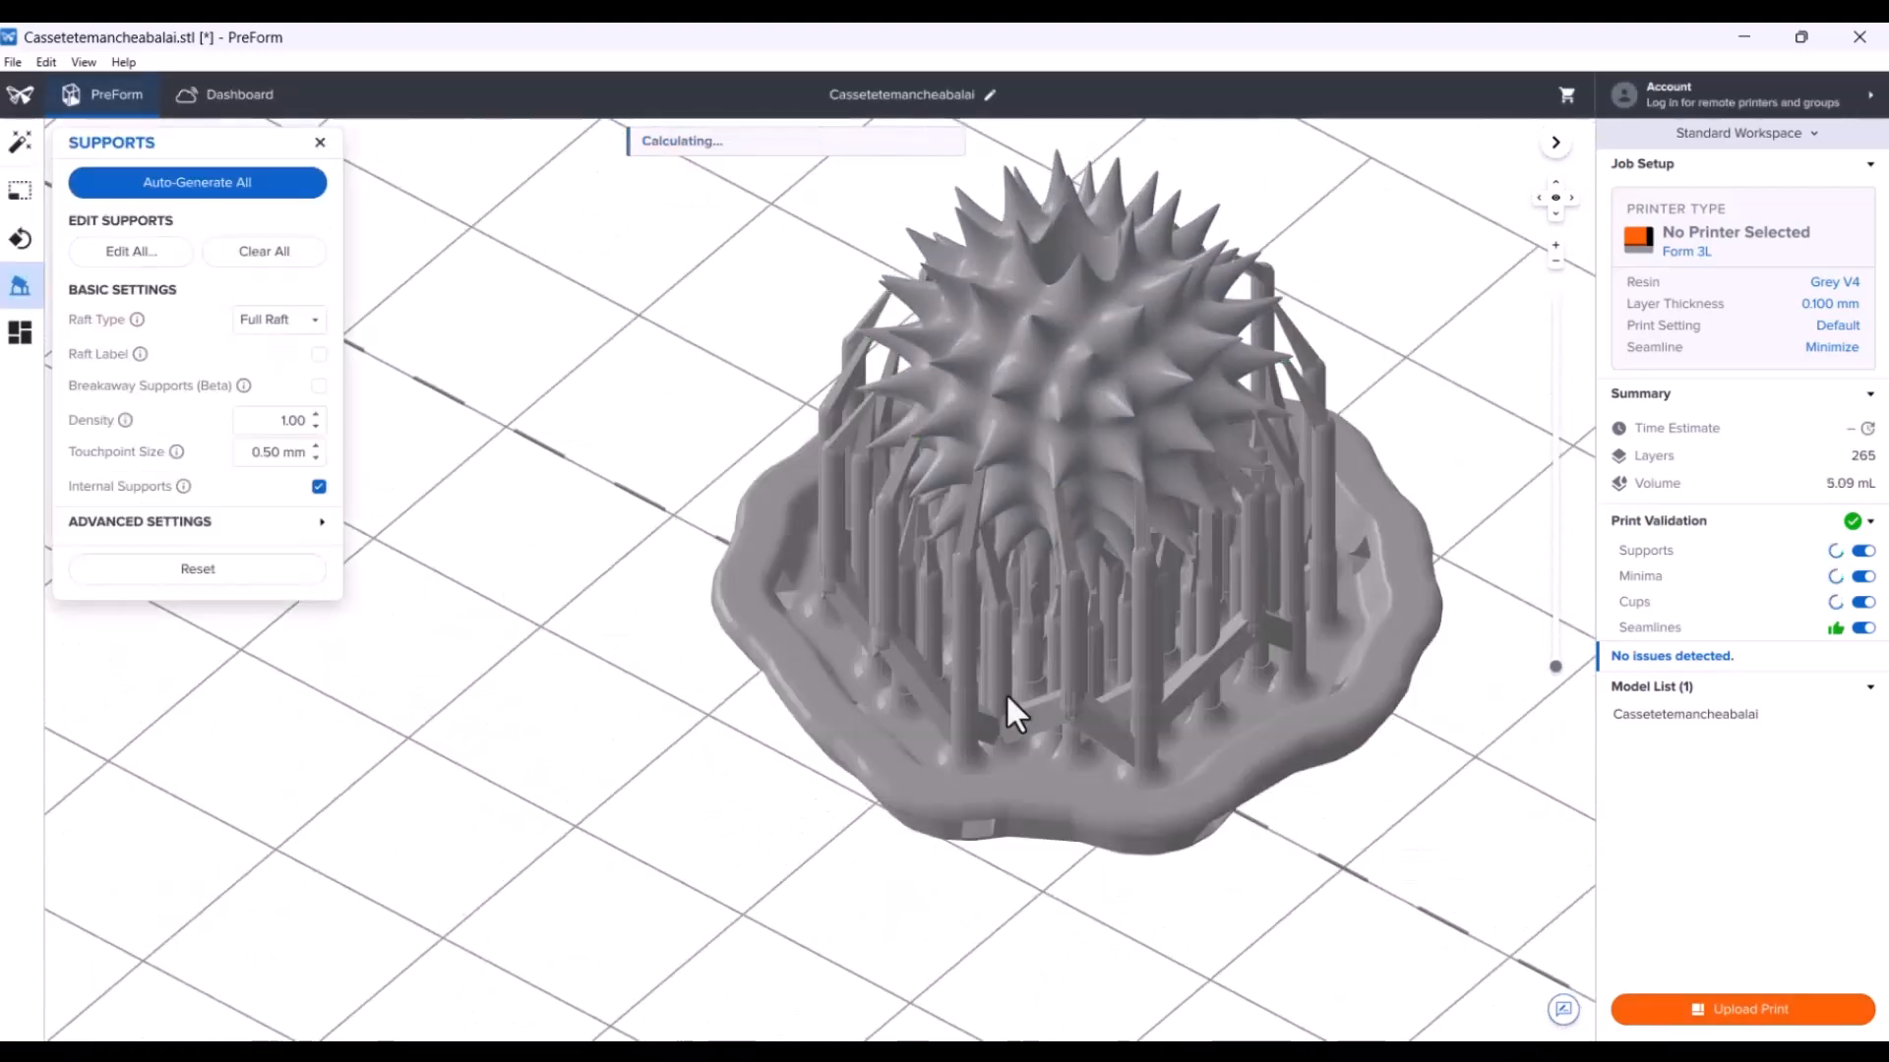
Inspect the ball's added supports and raft from several angles and with the model cut partway up.
middle_drag(1255, 712, 1024, 781)
scroll(1102, 826, down, 2)
right_drag(1132, 856, 553, 842)
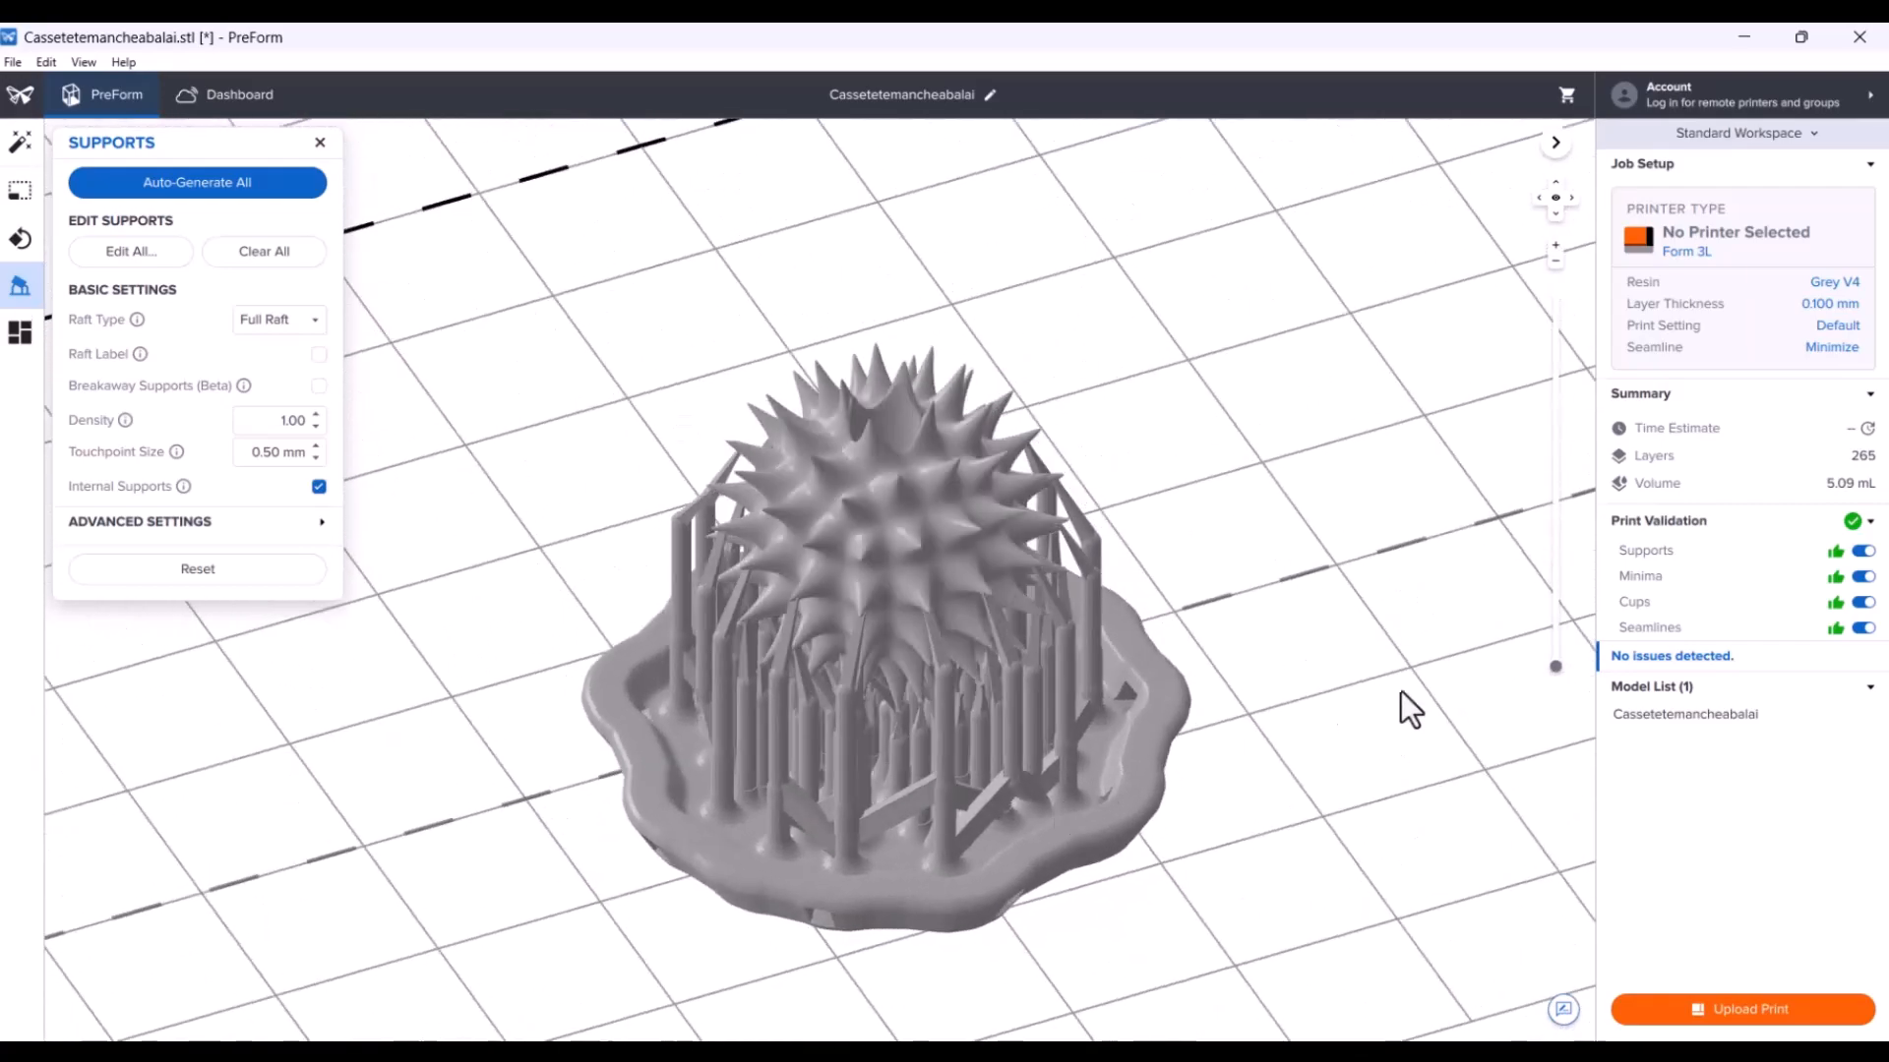
drag(1549, 655, 1553, 390)
scroll(900, 675, up, 5)
right_drag(1128, 733, 913, 622)
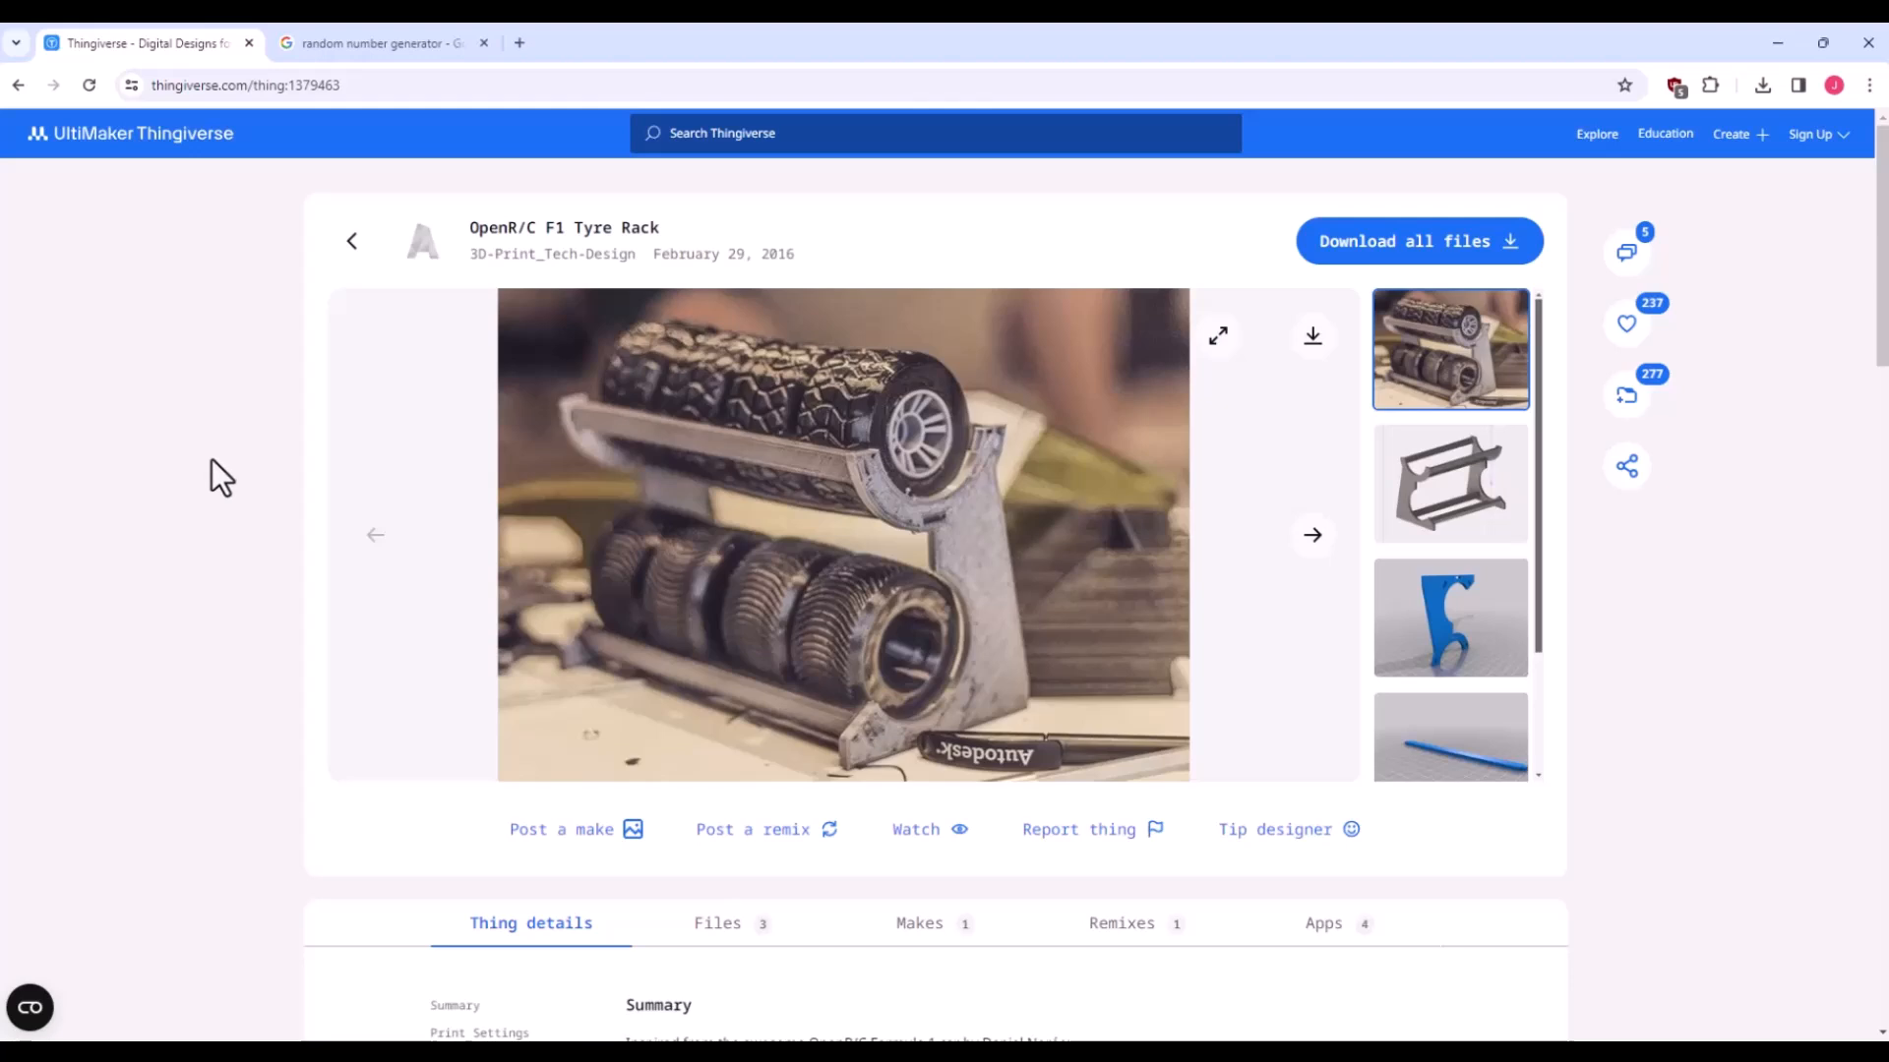
In the browser, preview the images and OpenF1_TyreRack_2xPartA.stl of Thingiverse's OpenR/C F1 Tyre Rack and view its files.
click(1469, 495)
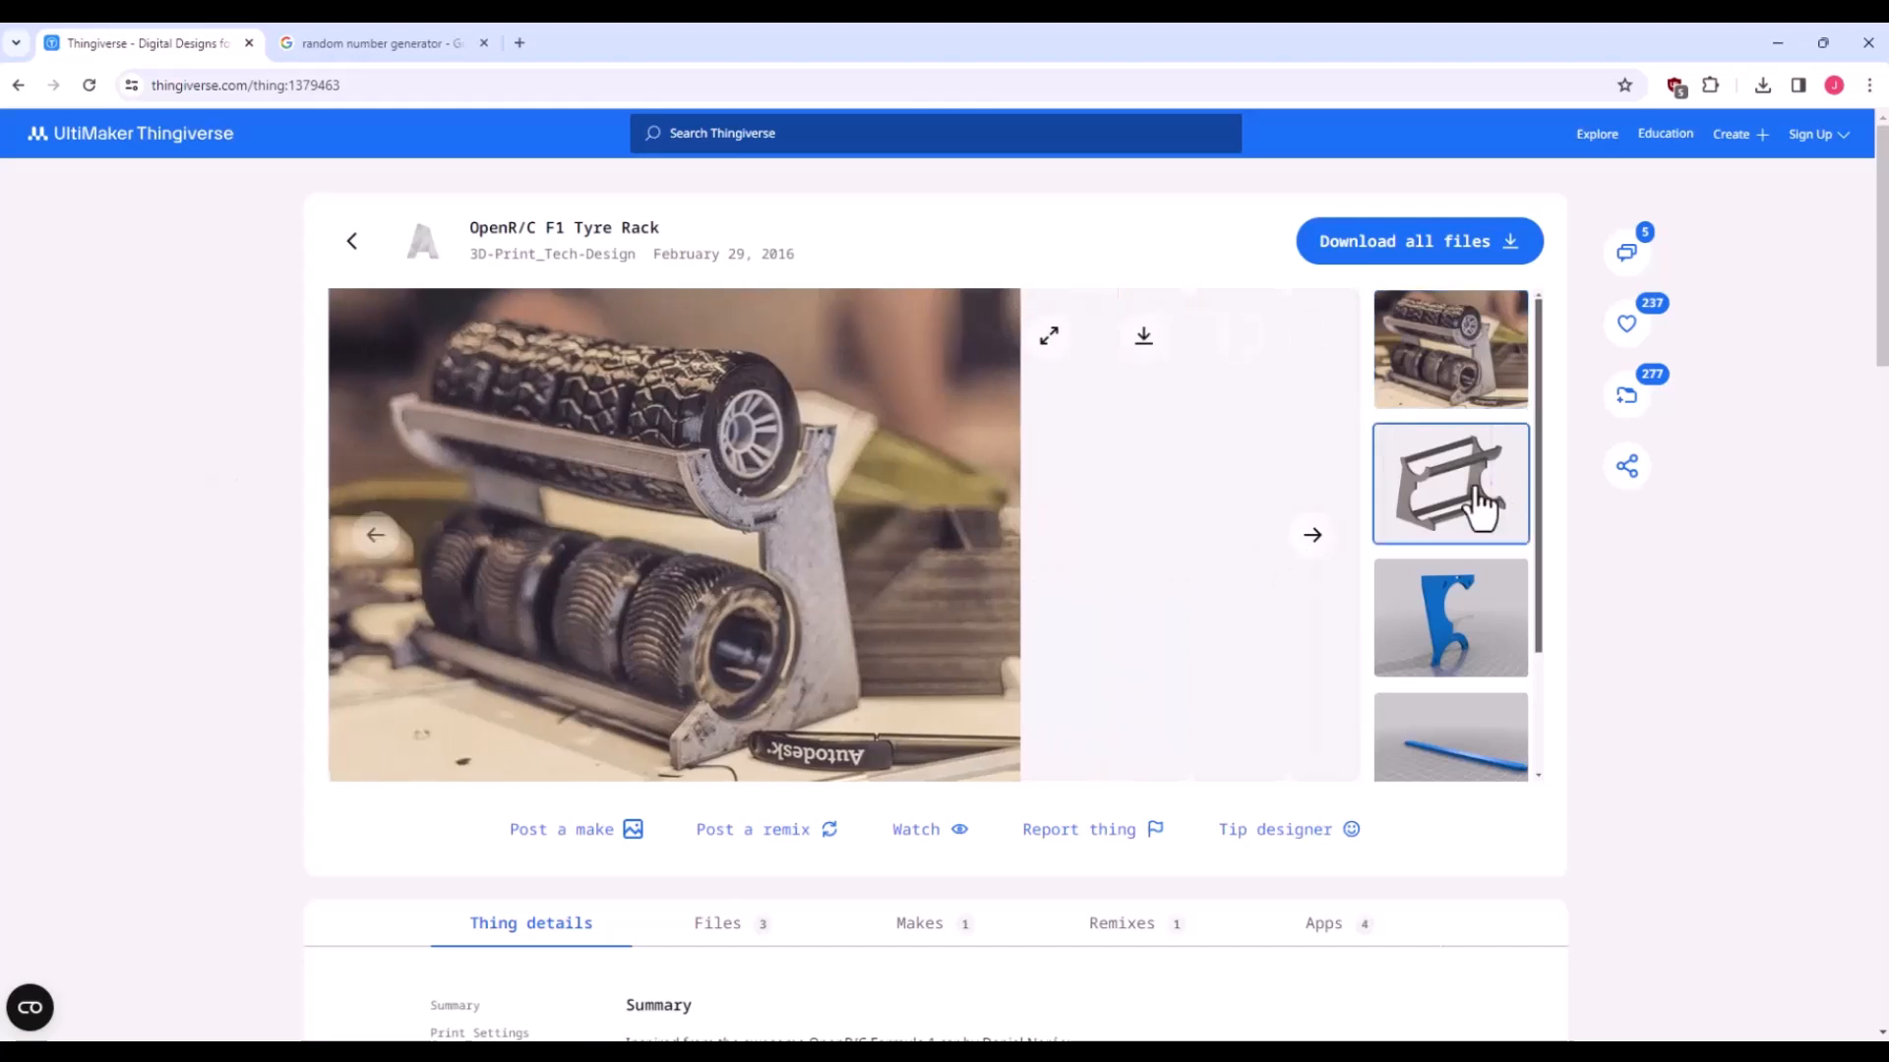
click(1460, 616)
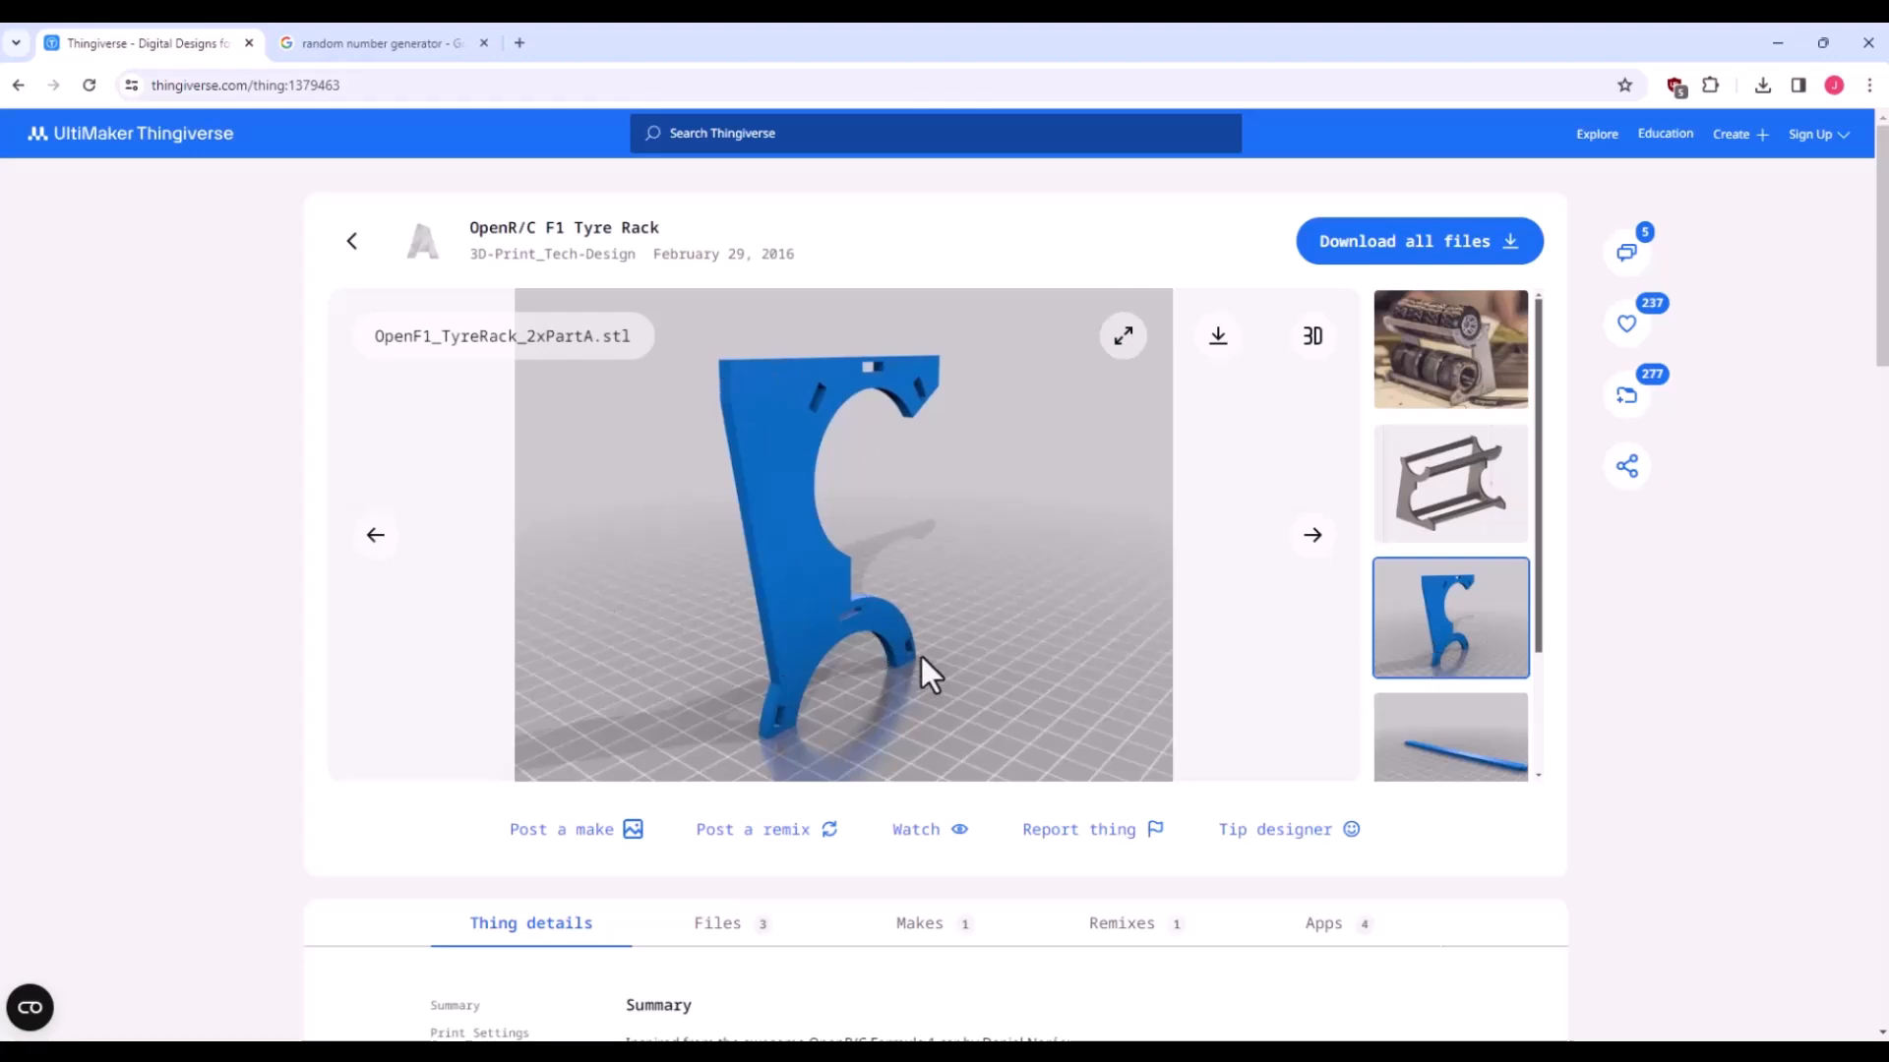
click(739, 936)
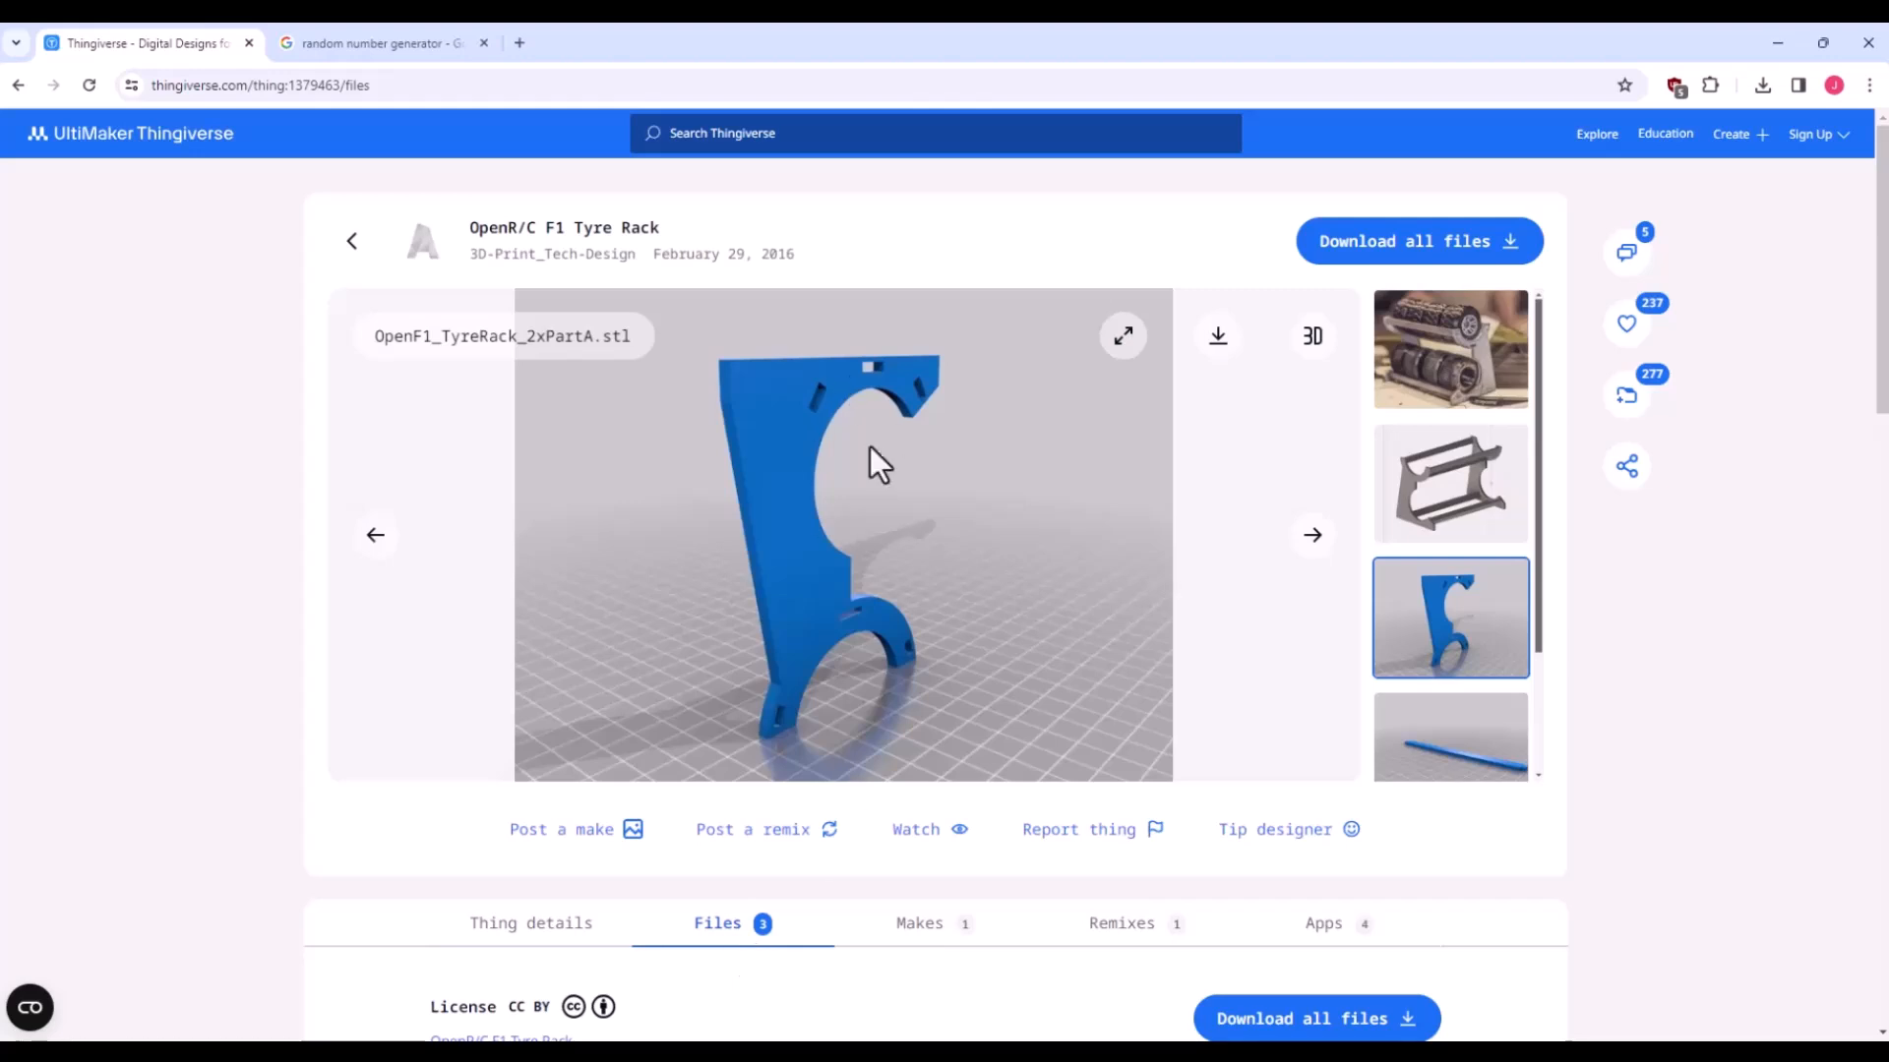
scroll(954, 562, down, 7)
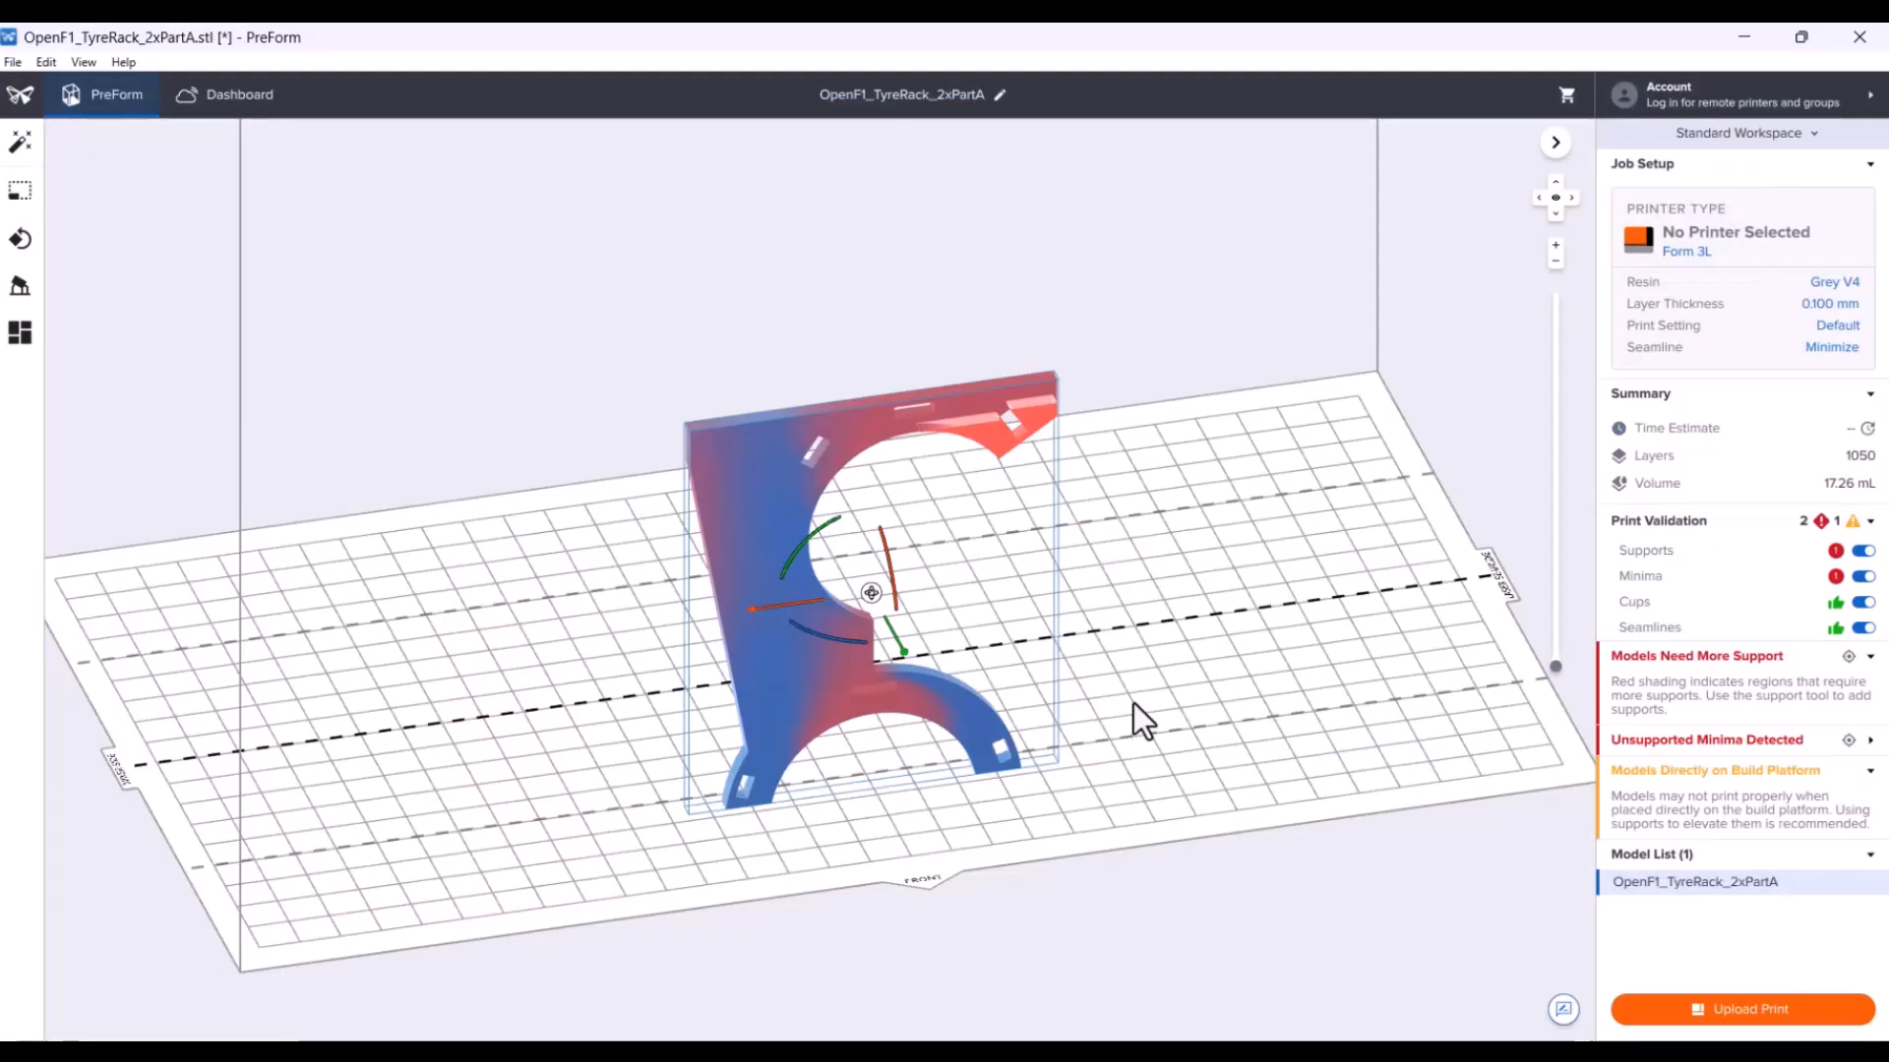
In PreForm, examine the upright OpenF1_TyreRack_2xPartA model and its red-shaded regions from the front and side.
right_drag(1133, 702, 1107, 673)
scroll(1147, 667, up, 2)
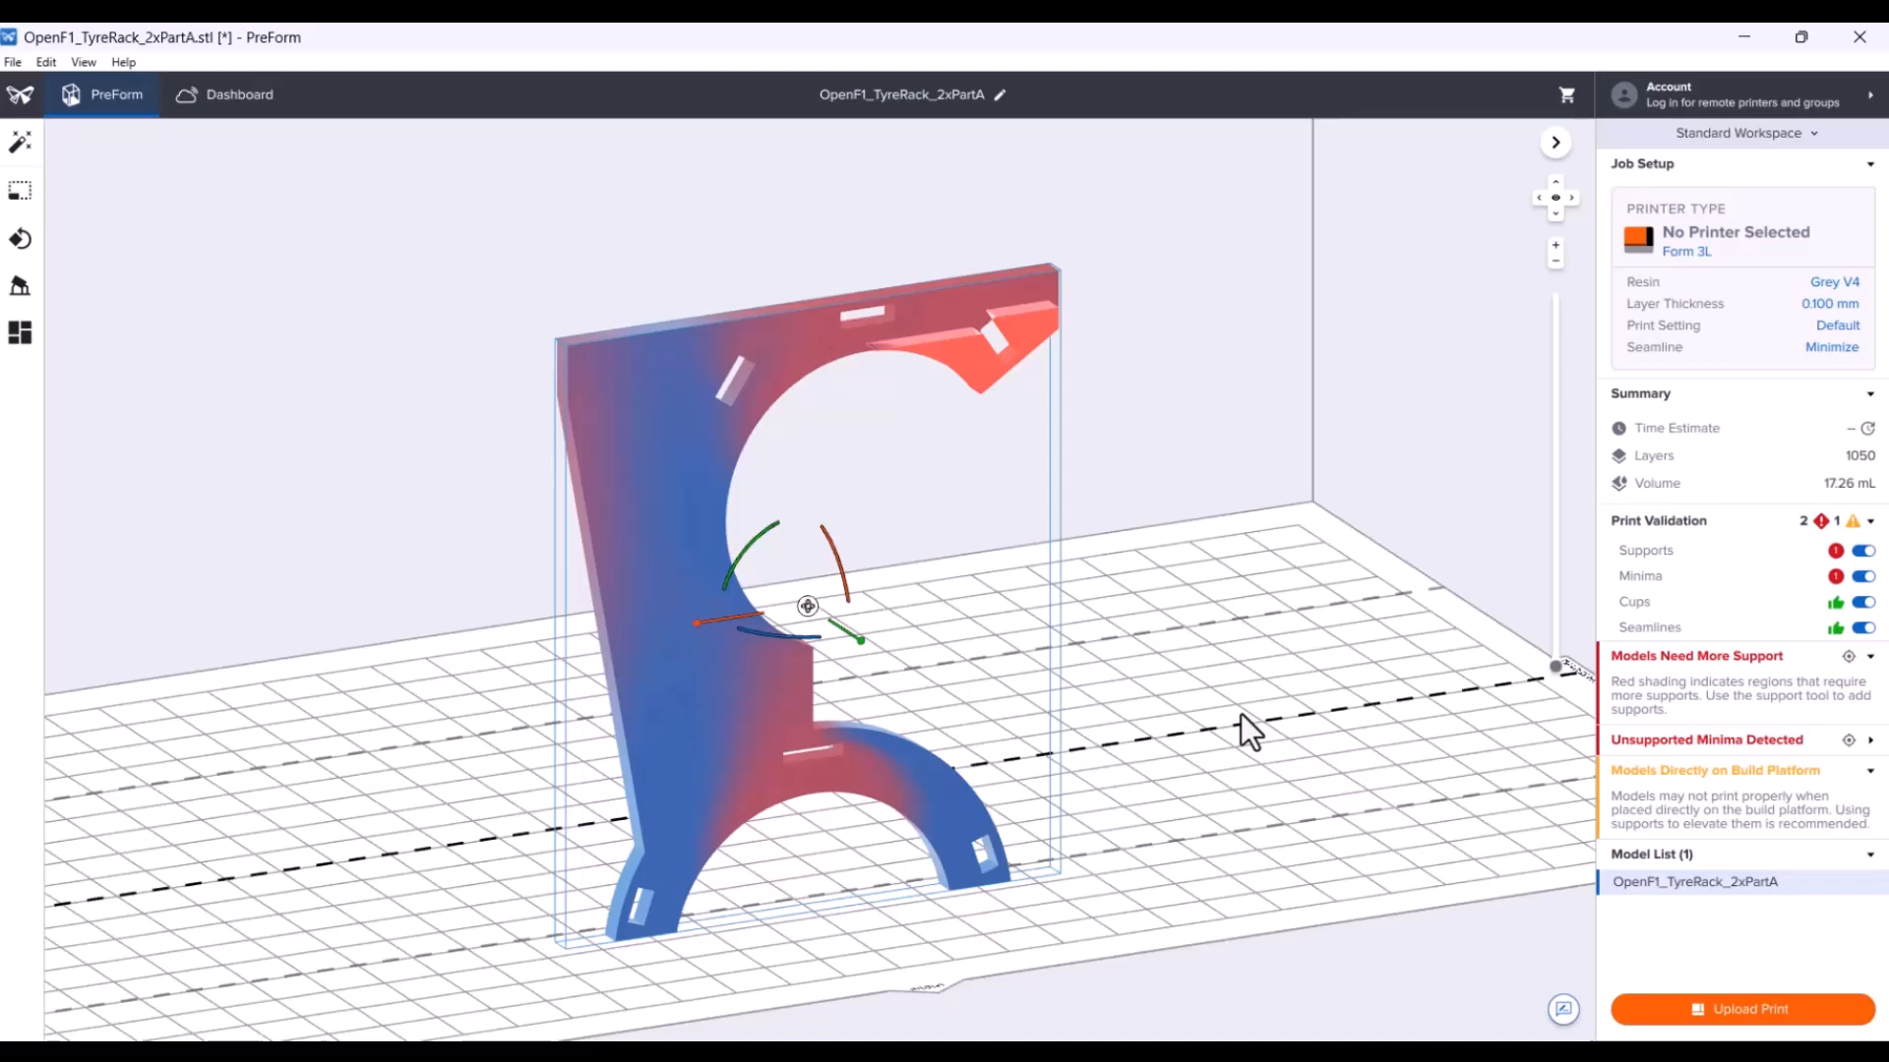
right_drag(1242, 712, 1197, 707)
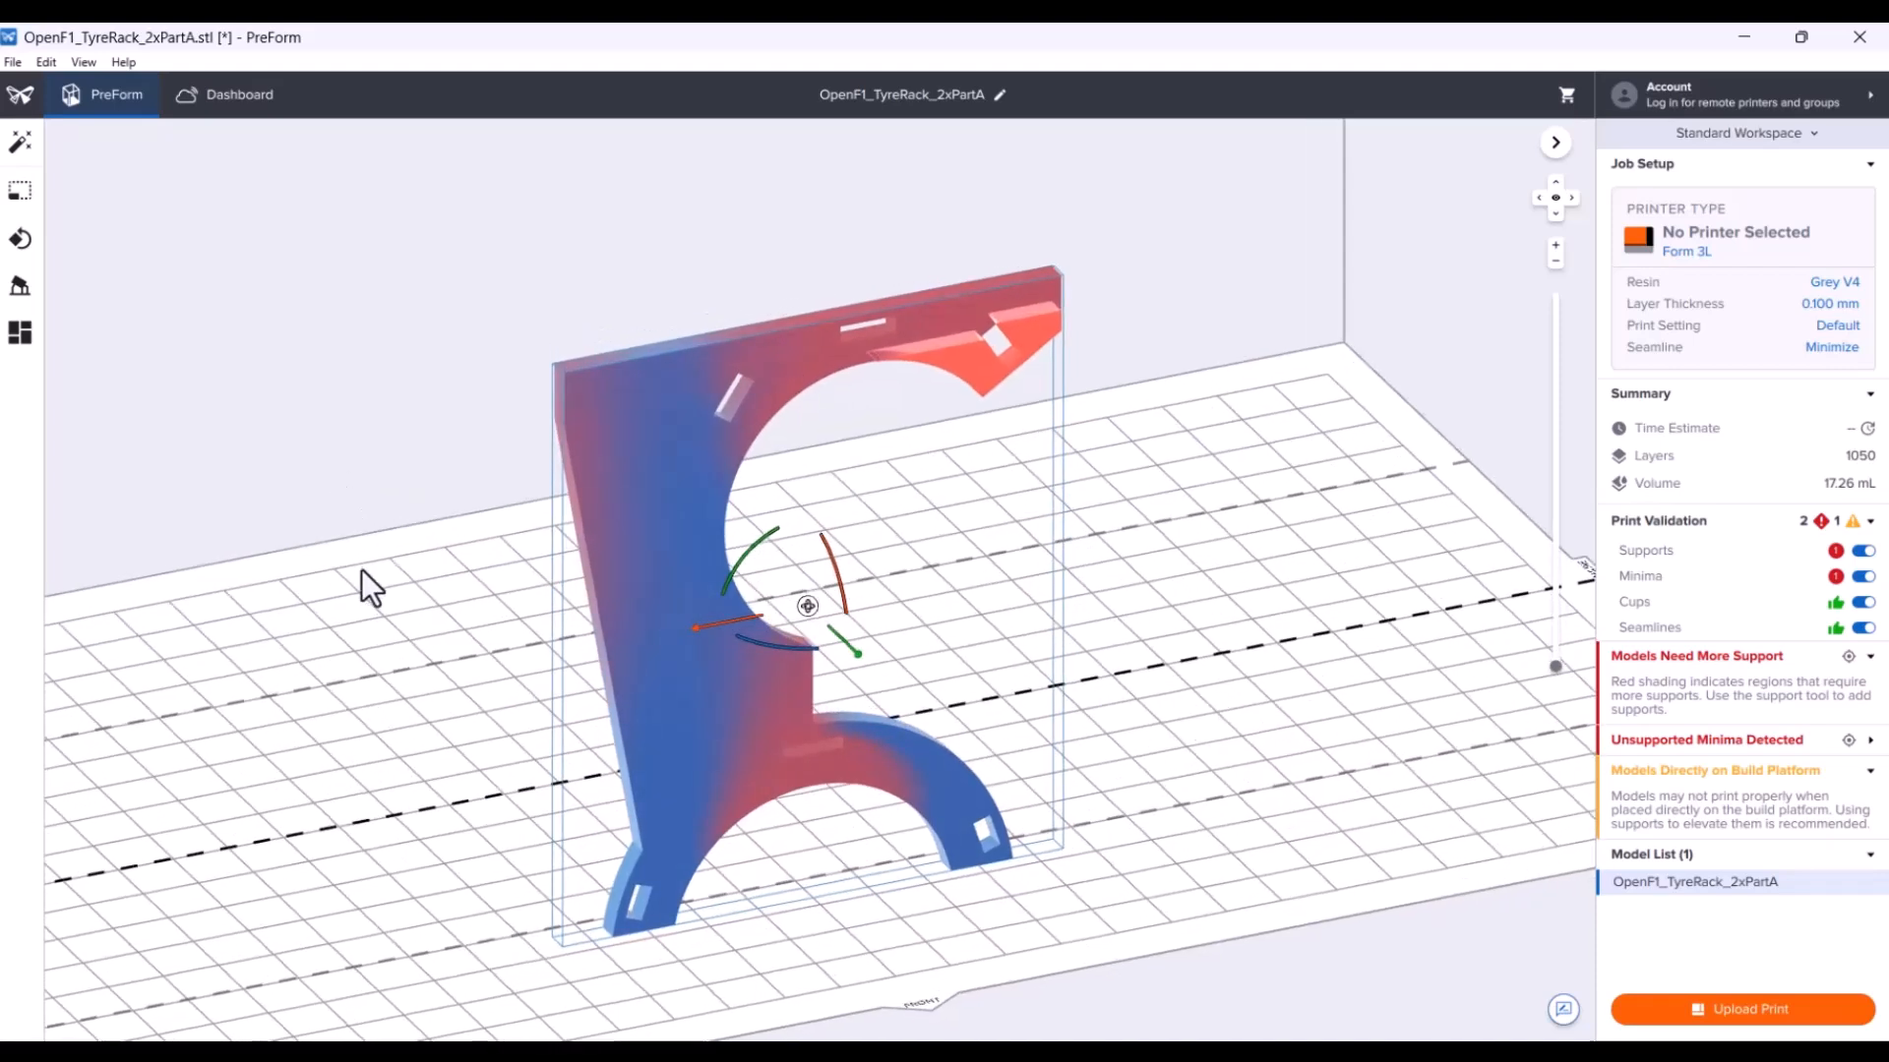
right_drag(370, 625, 561, 615)
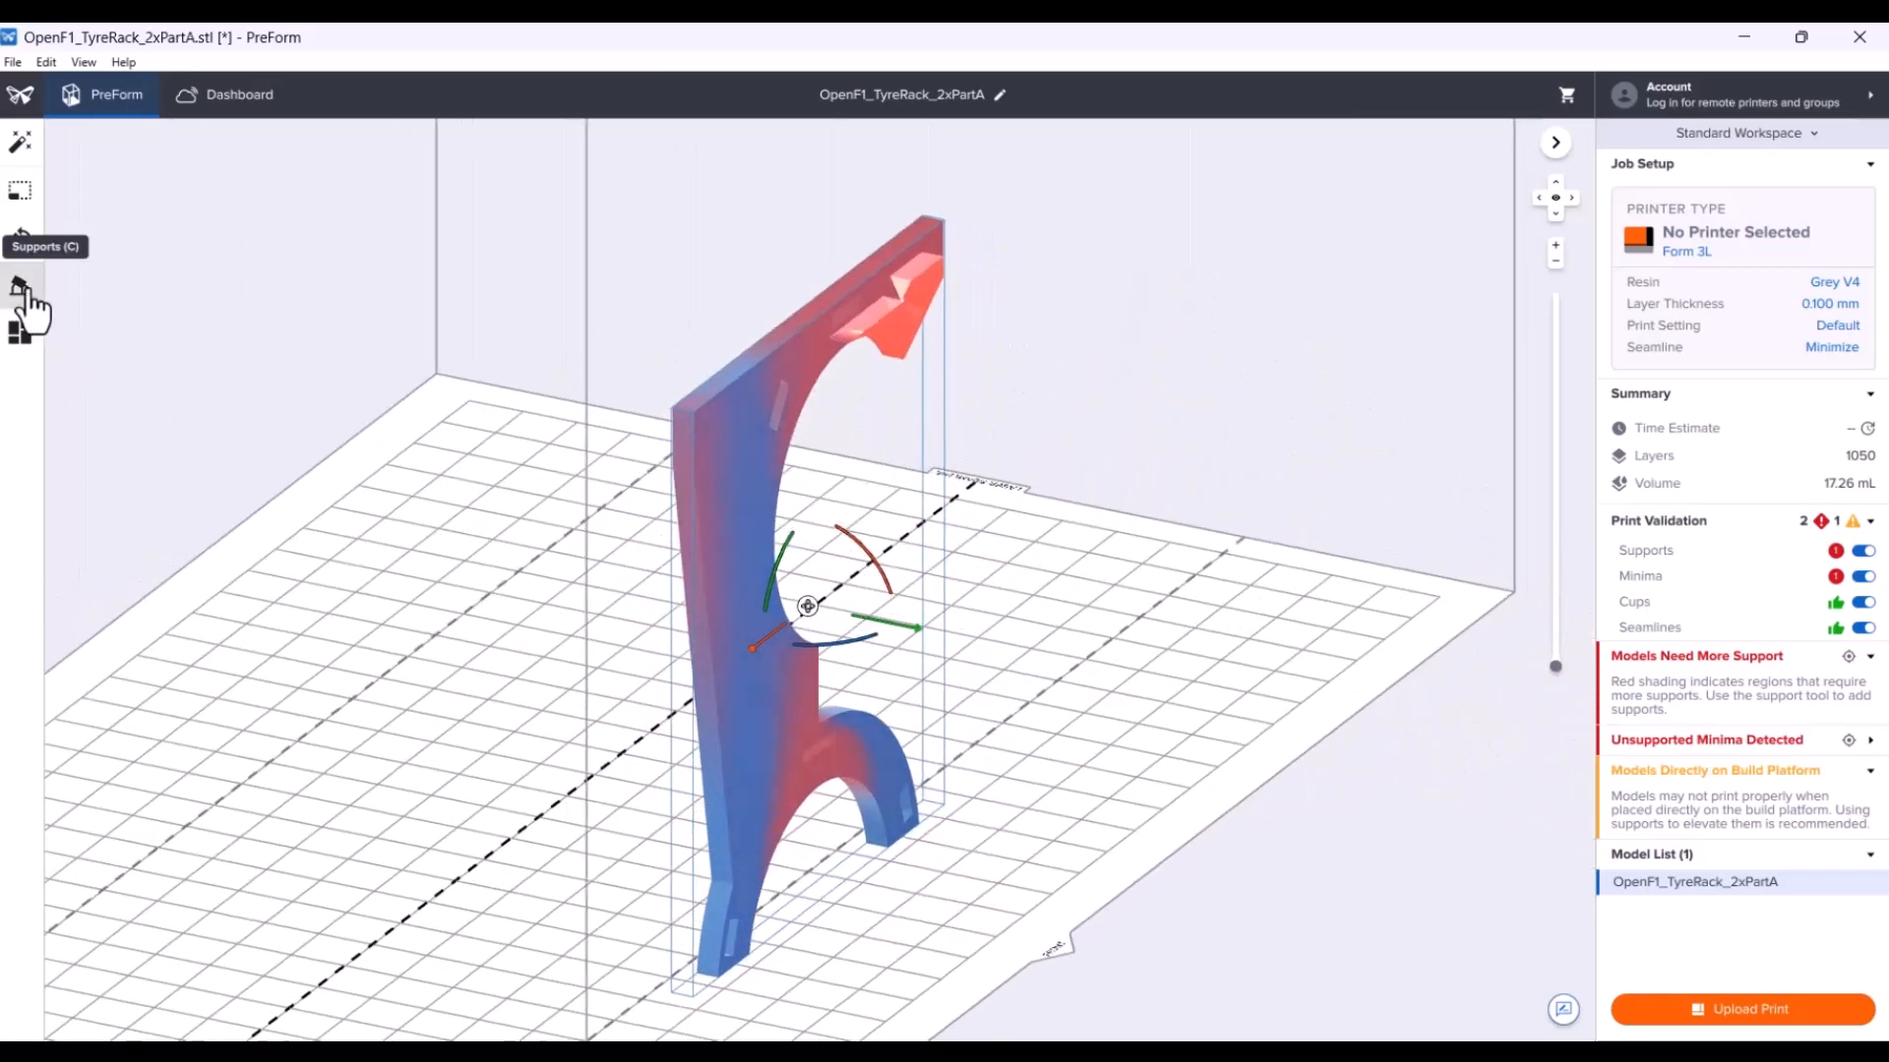
right_drag(1018, 755, 1372, 802)
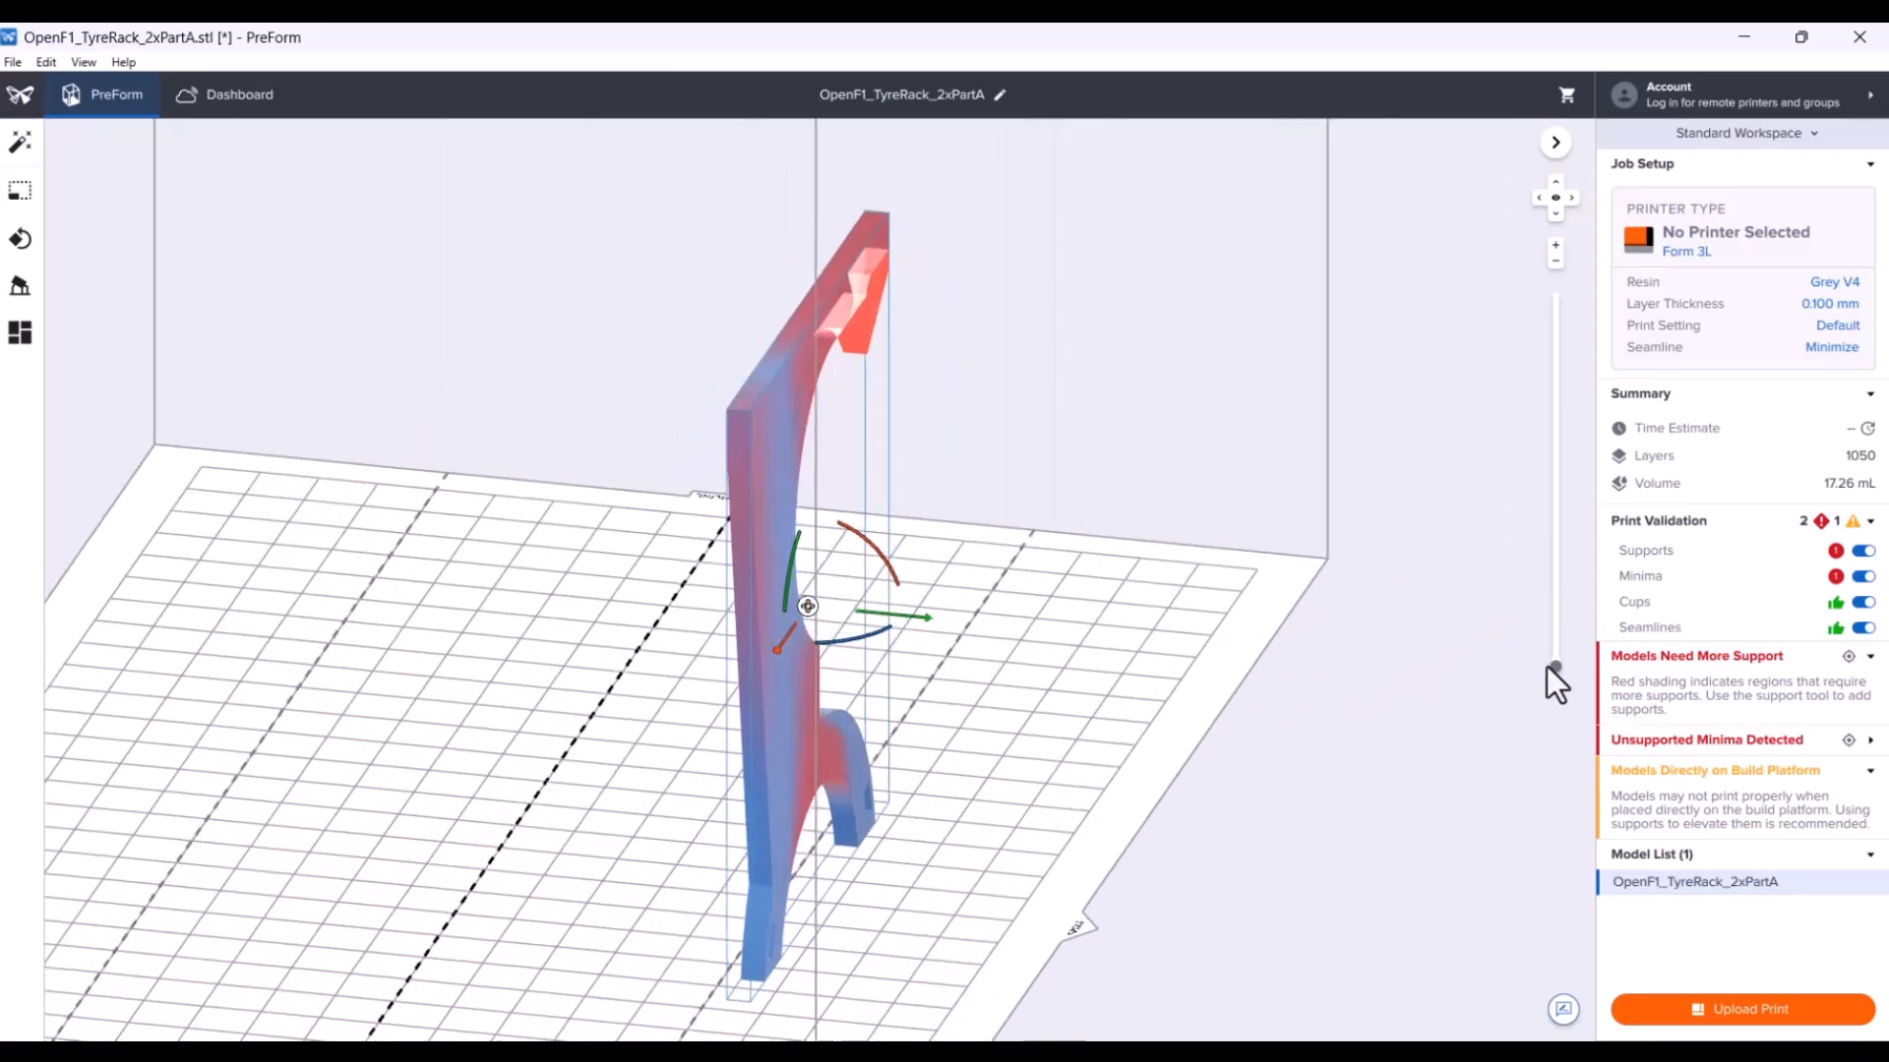
Display all 1050 layers of the upright rack part and inspect its feet, arches and upper overhang.
drag(1554, 666, 1553, 236)
right_drag(978, 859, 608, 944)
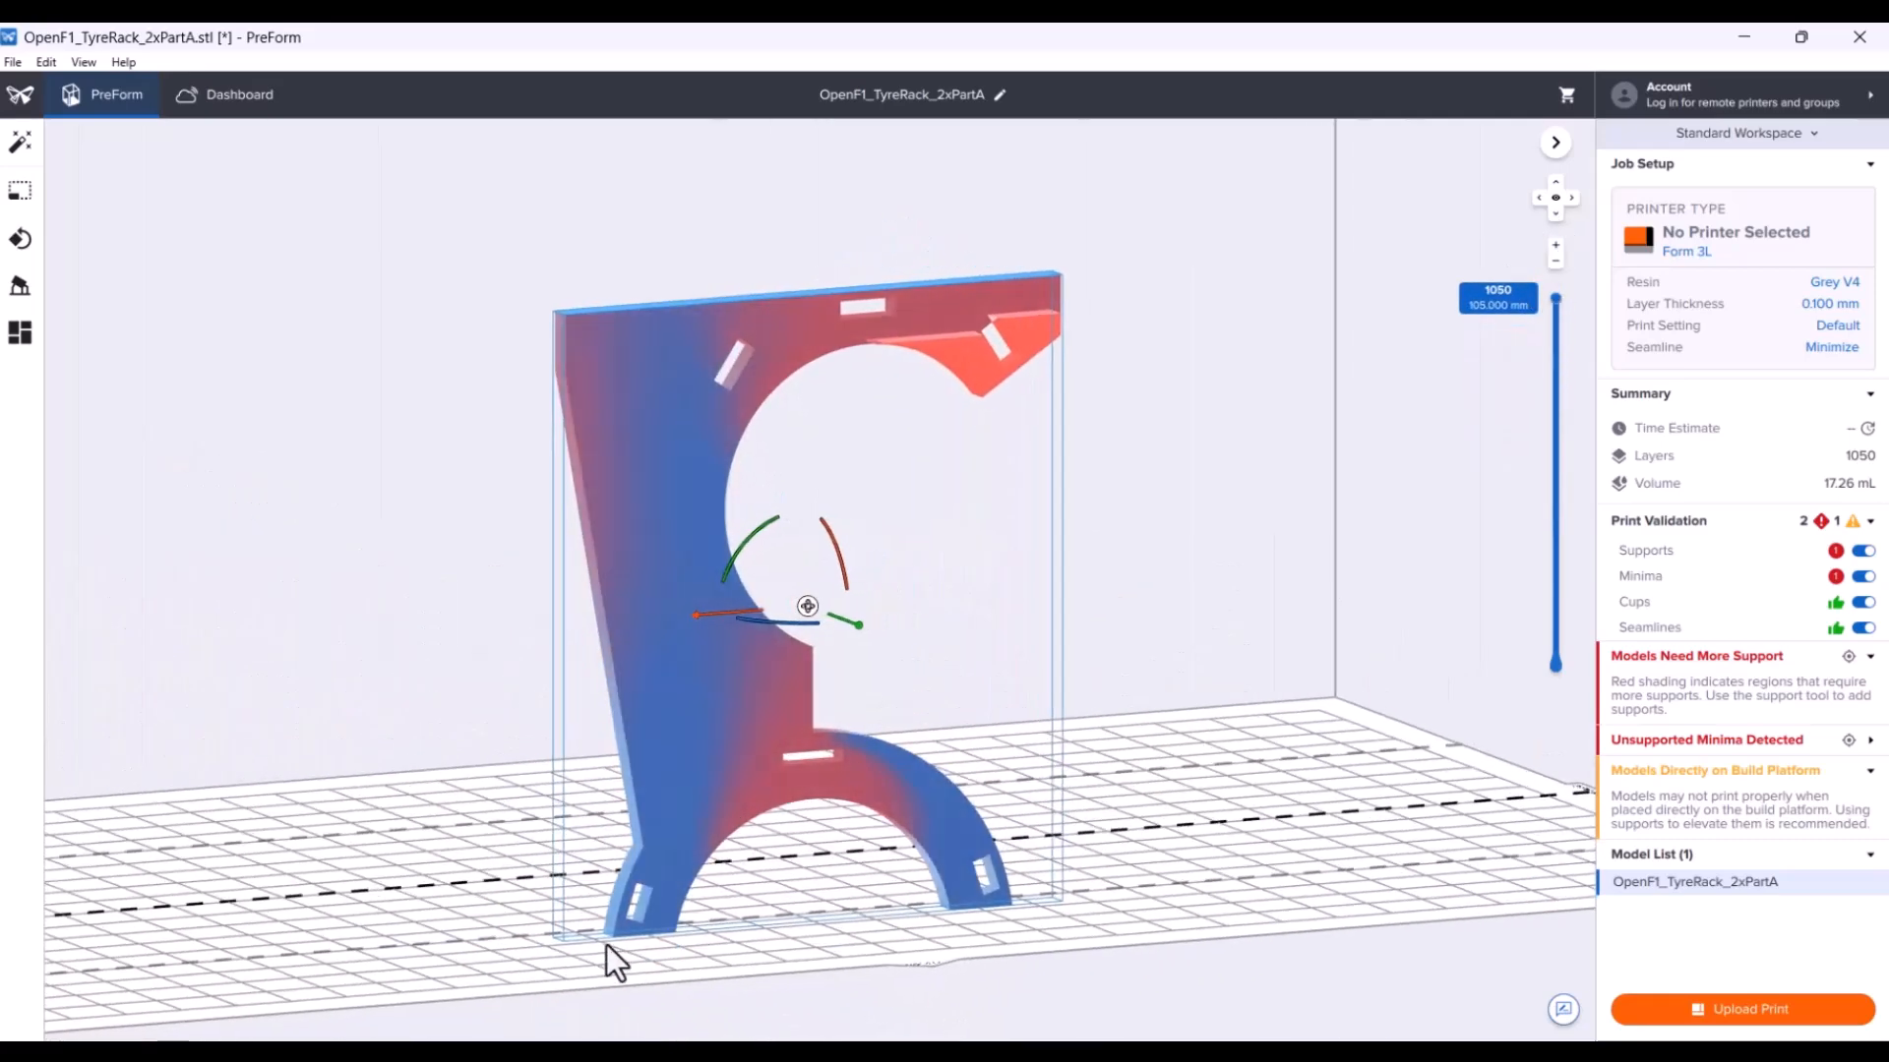
right_drag(739, 949, 647, 969)
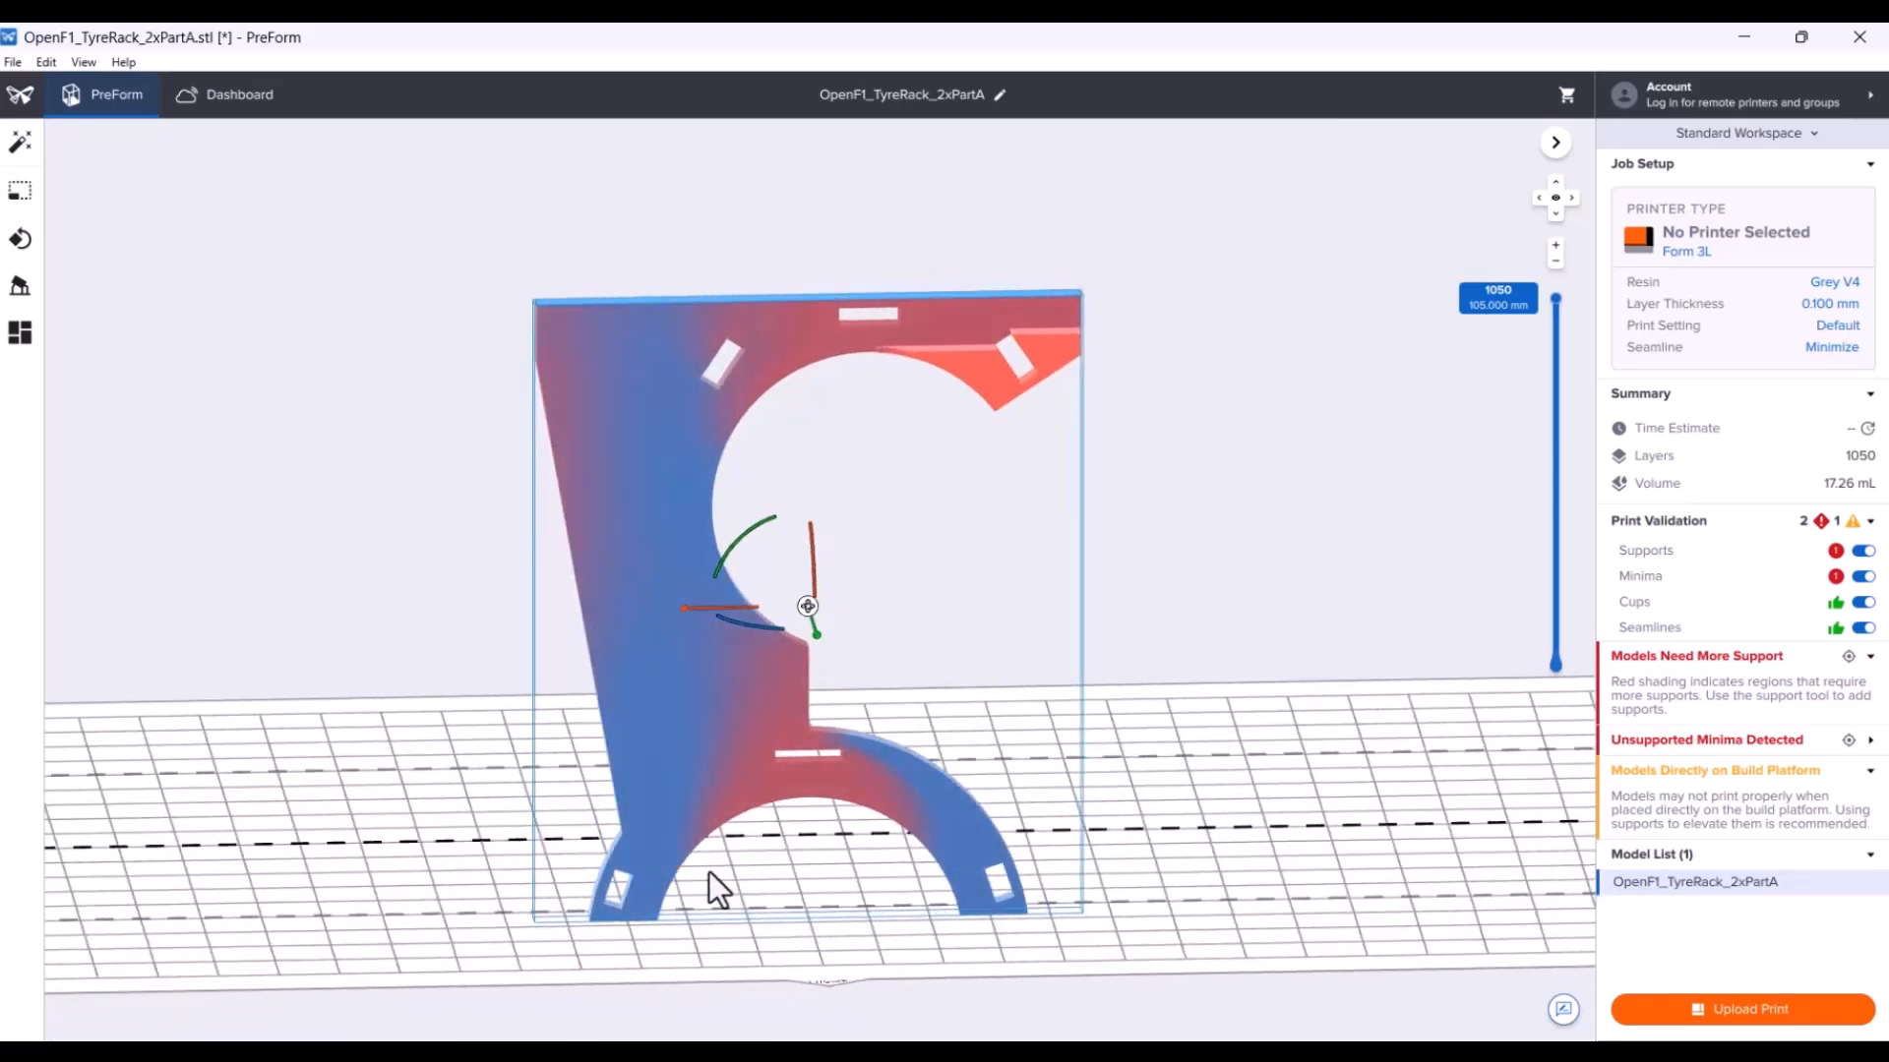
right_drag(1118, 873, 1227, 915)
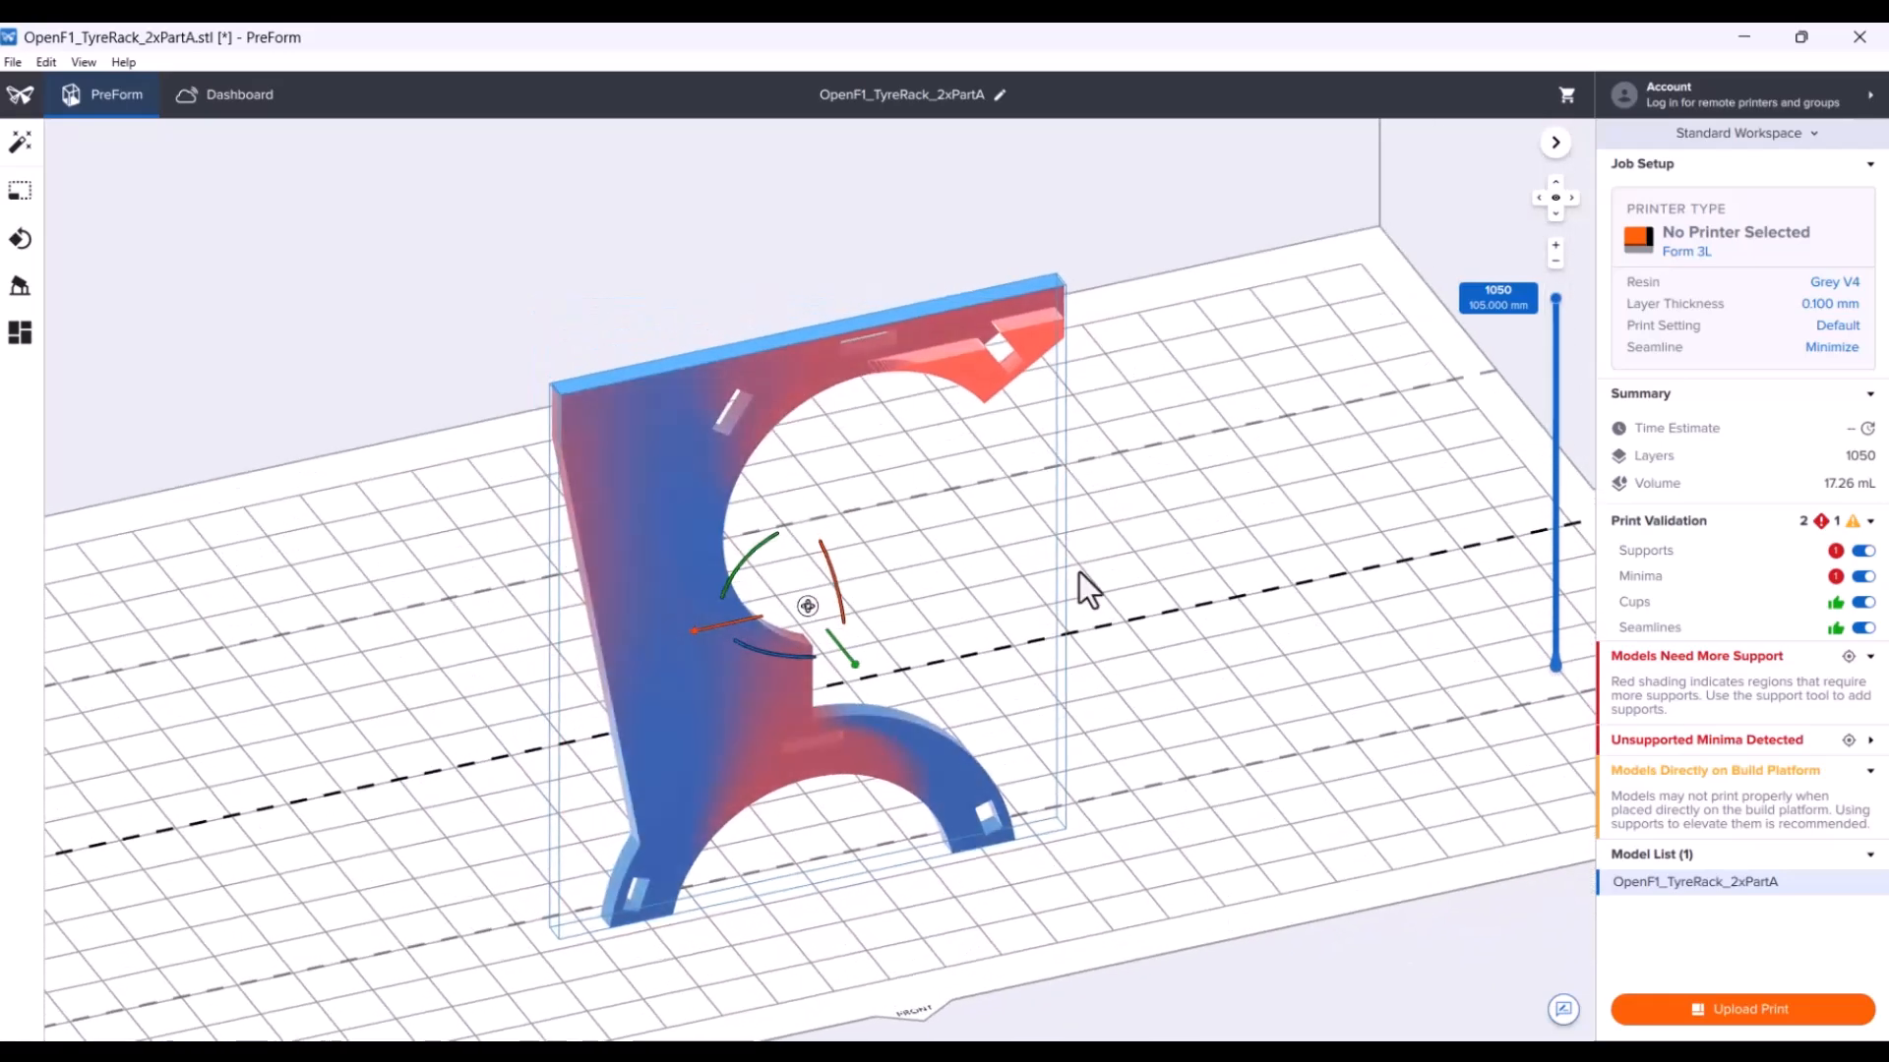
right_drag(1103, 759, 876, 784)
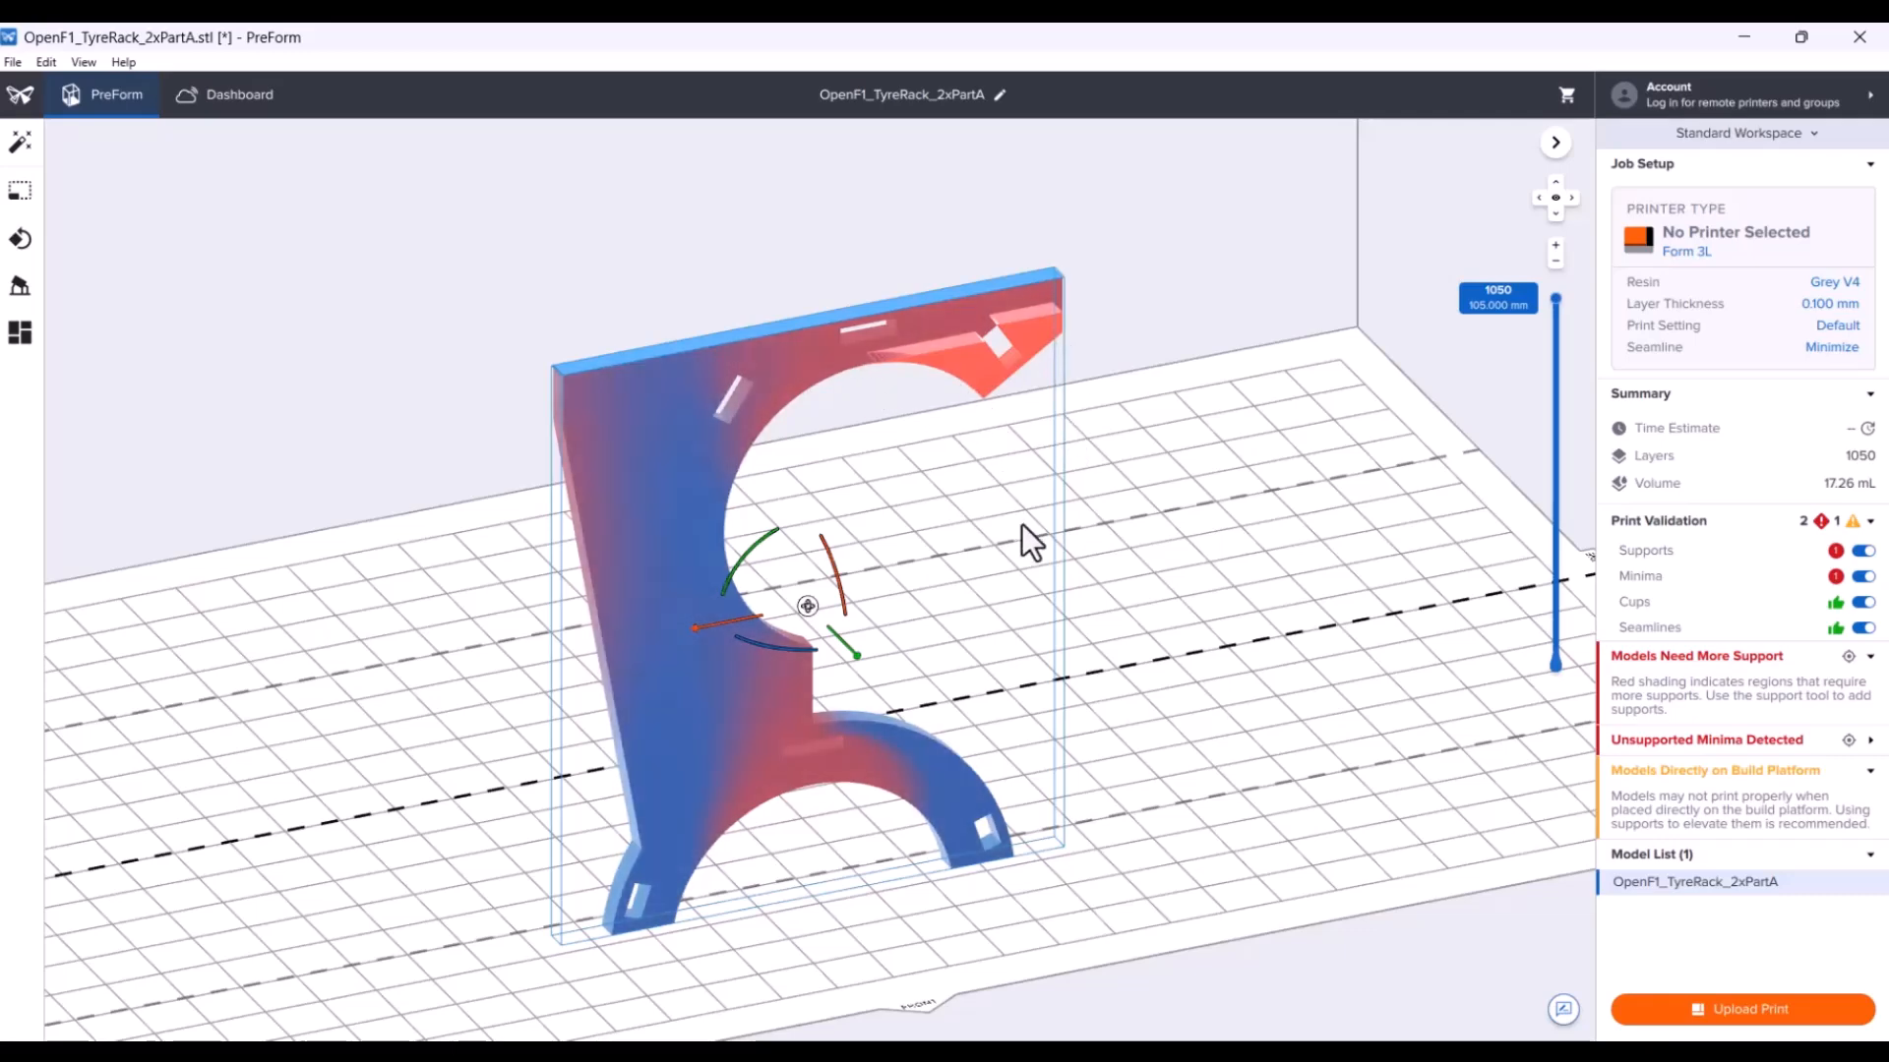
right_drag(1124, 728, 1276, 716)
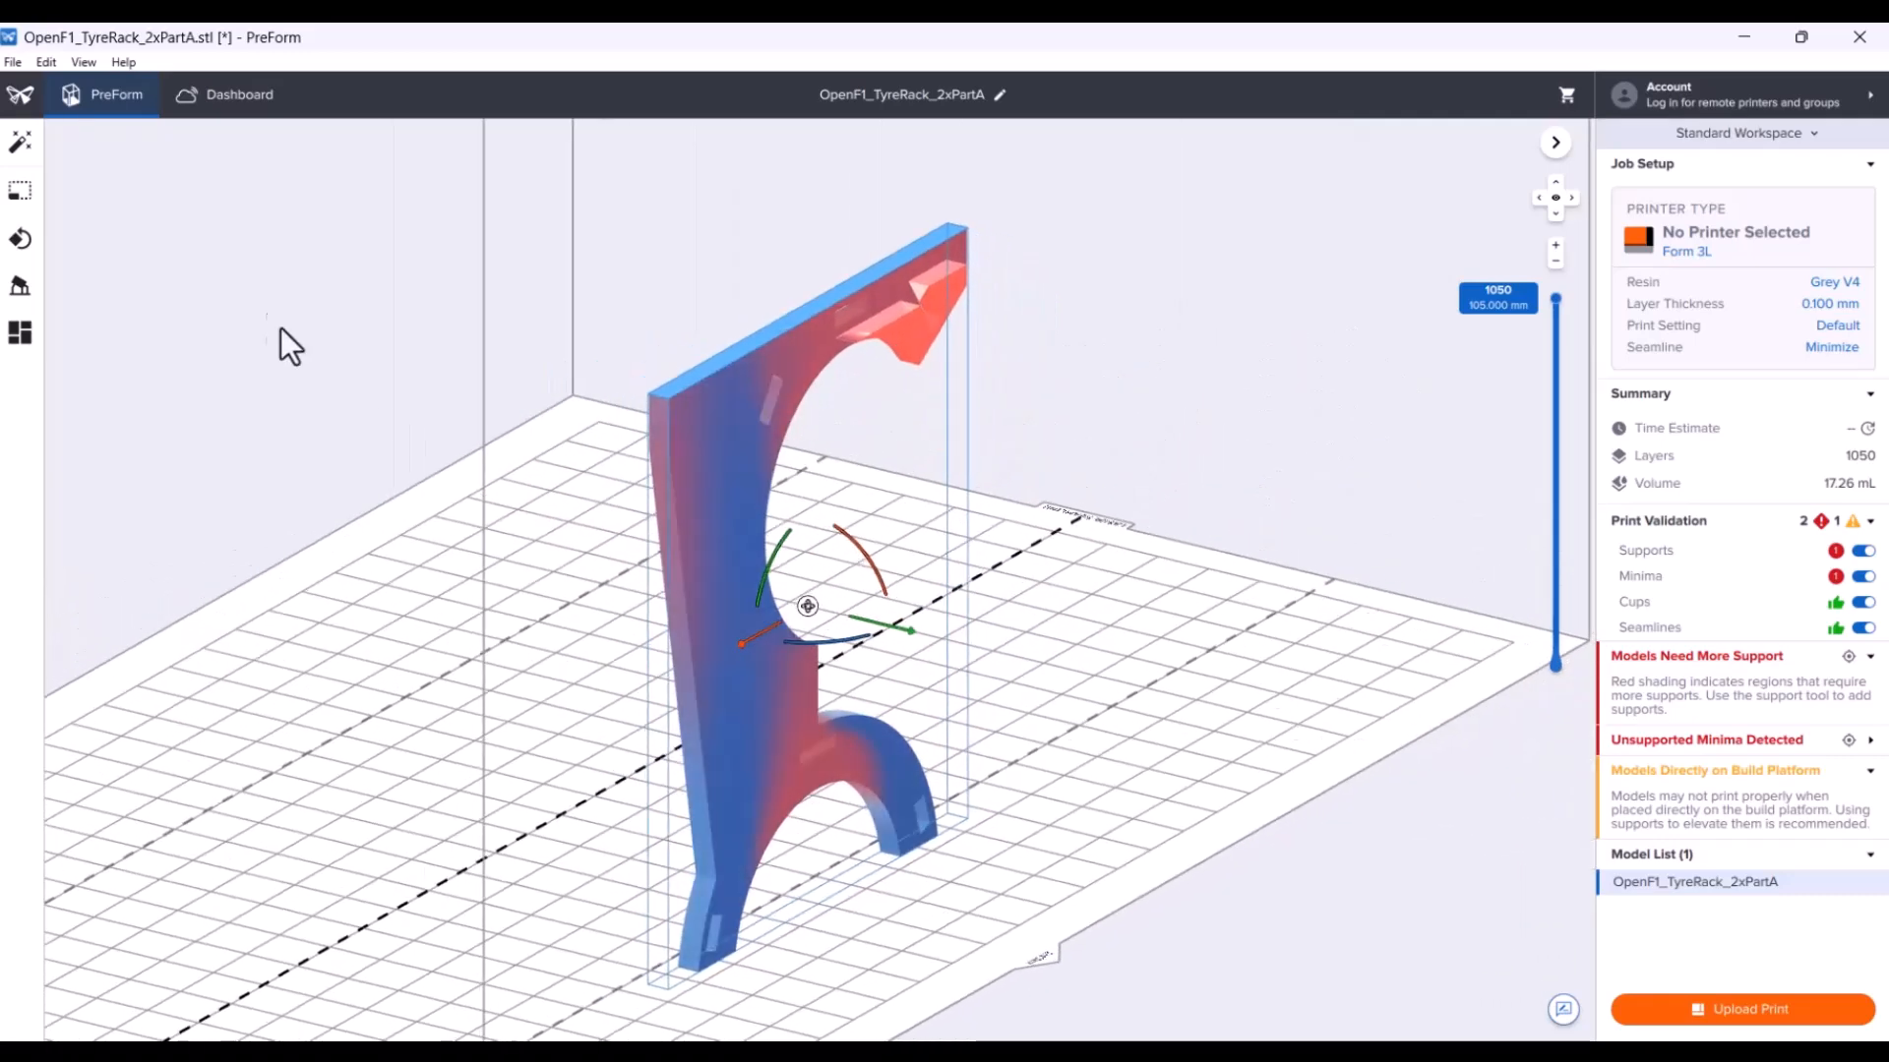
Try tilting the rack part about the X axis, and undo the rotation.
click(21, 240)
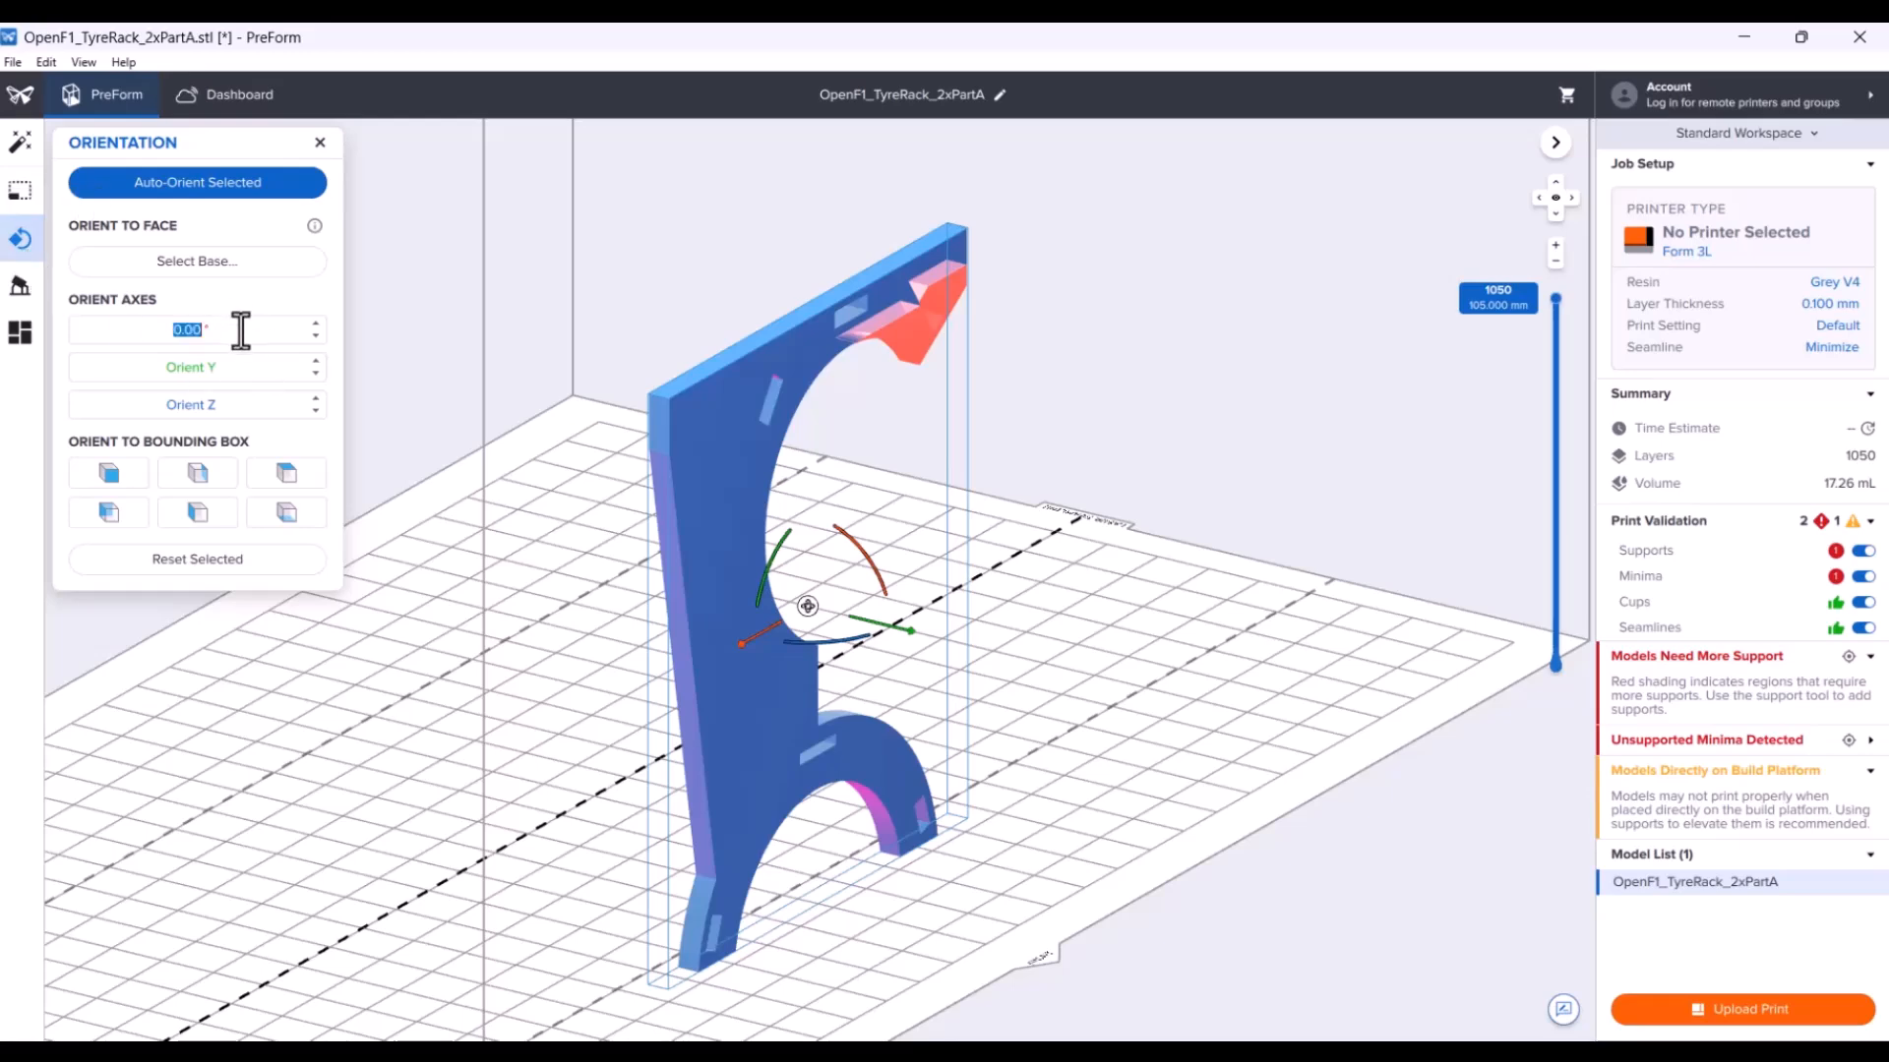
key(Return)
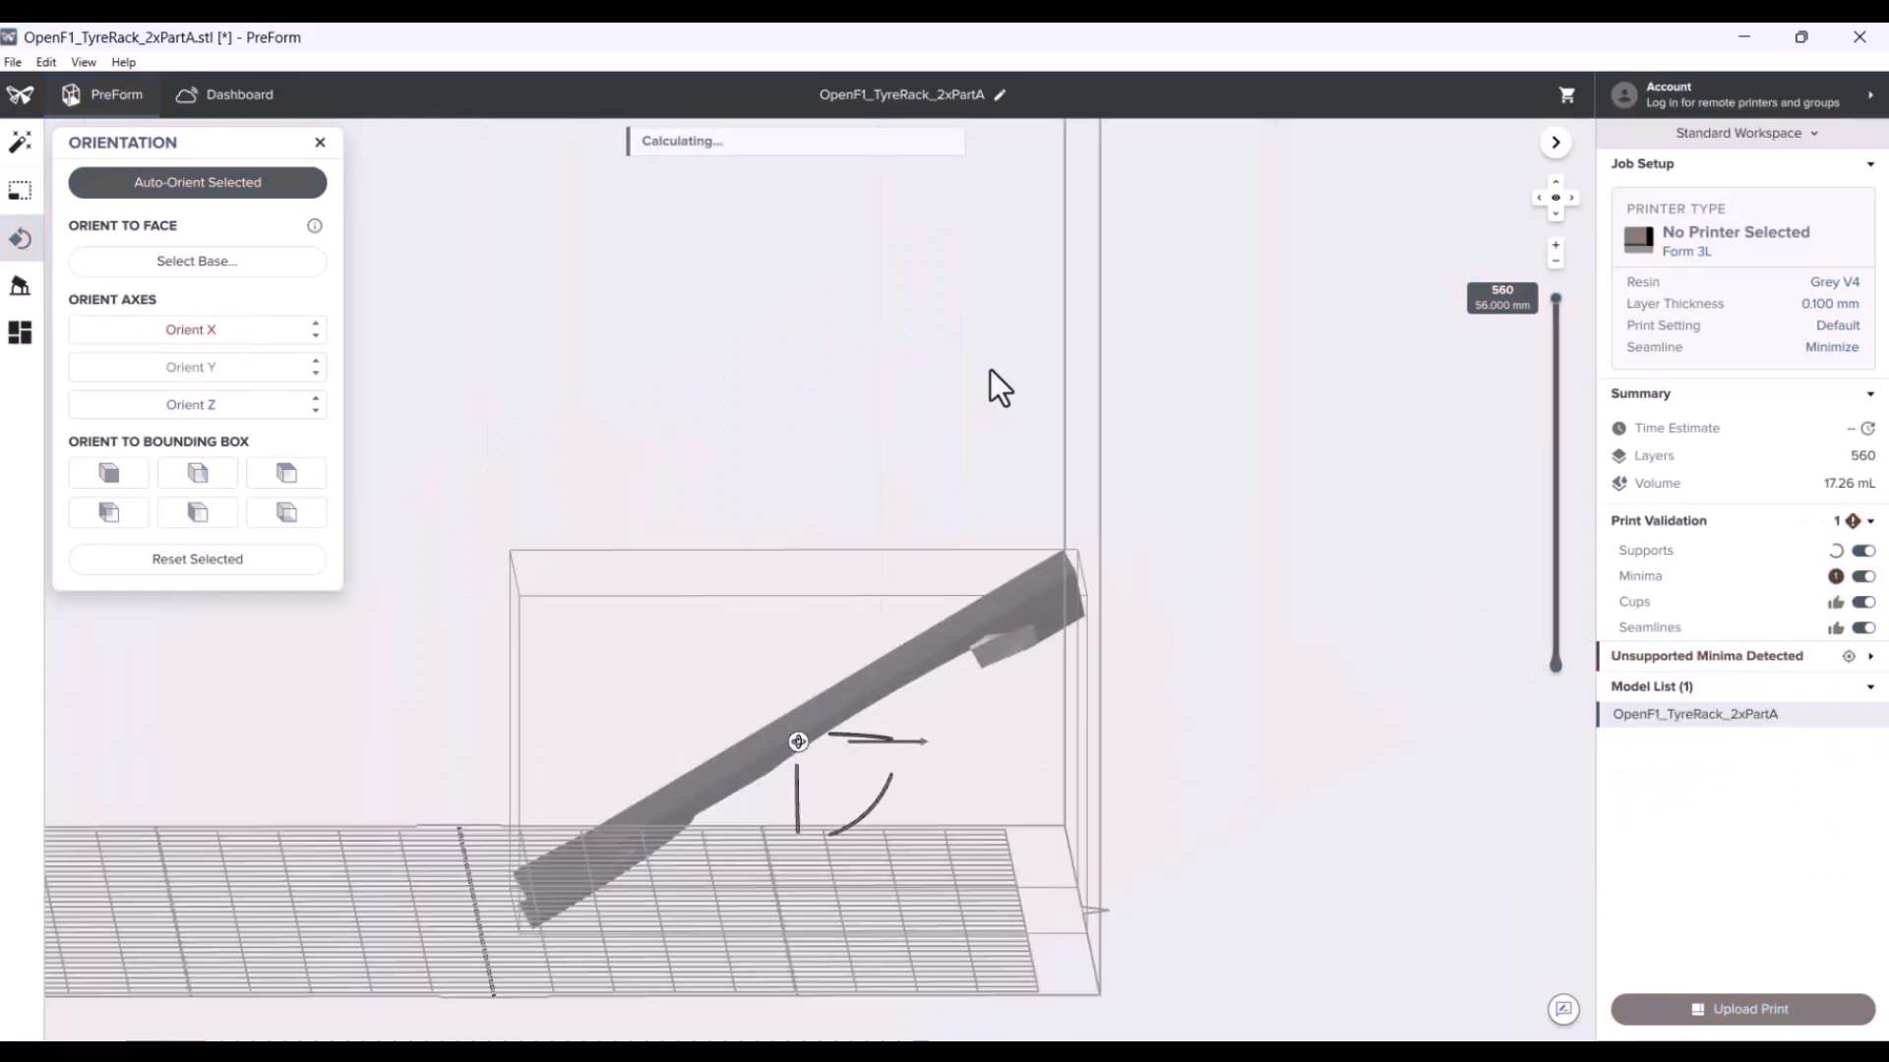
right_drag(990, 369, 747, 401)
key(ctrl+z)
Try rotating the rack part about both the X and Y axes, inspect the tilt, and undo both rotations.
click(228, 328)
text(45)
key(Return)
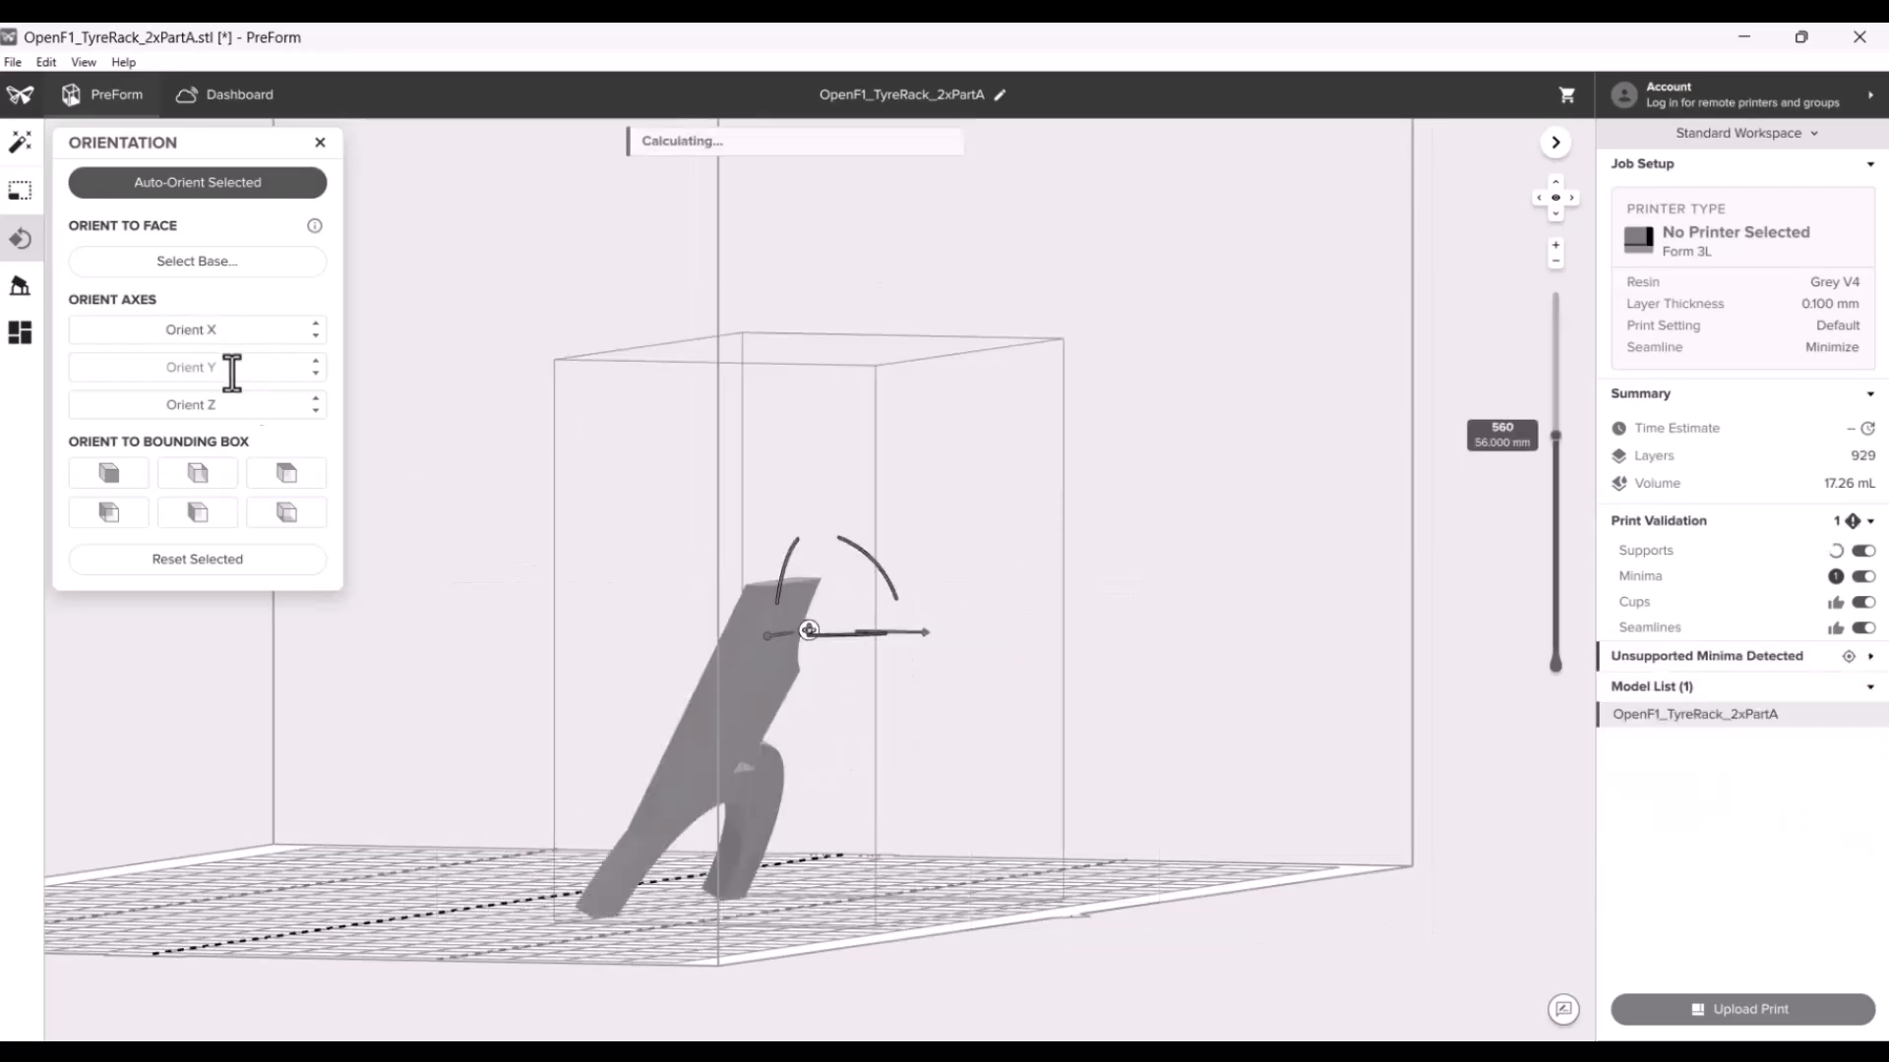
click(232, 370)
text(45)
key(Return)
right_drag(885, 836, 638, 867)
scroll(638, 867, up, 3)
drag(1556, 490, 1557, 325)
scroll(1112, 580, down, 3)
right_drag(1107, 364, 787, 522)
key(ctrl+z)
key(ctrl+z)
Try tilting the rack part about the X axis combined with 60° about Y, and undo the Y rotation.
click(244, 340)
key(Tab)
key(Return)
click(260, 374)
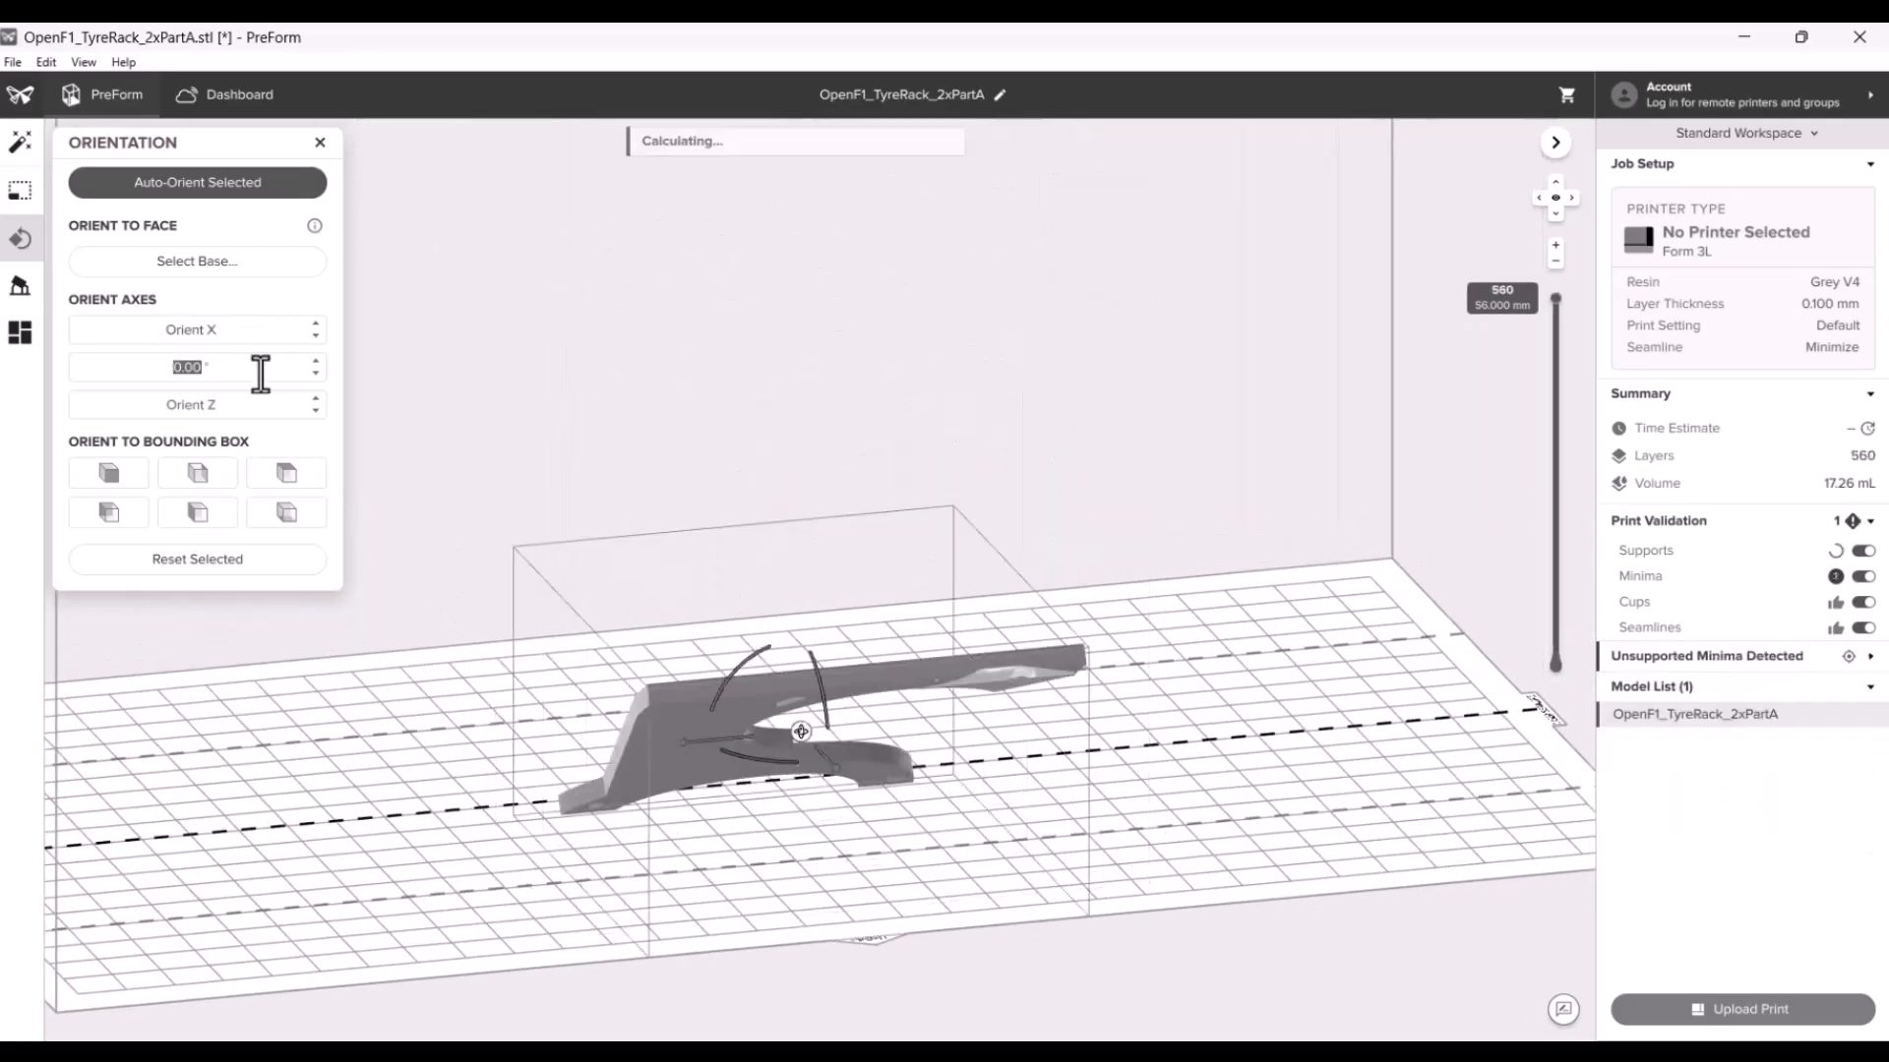
text(60)
key(Return)
right_drag(1165, 681, 1444, 552)
drag(1556, 450, 1556, 295)
right_drag(1377, 551, 1161, 570)
key(ctrl+z)
Try a -30° Y rotation on the tilted rack part, and undo back to the upright orientation.
click(246, 367)
text(-30)
key(Return)
drag(1556, 427, 1556, 293)
right_drag(1377, 728, 1443, 527)
key(ctrl+z)
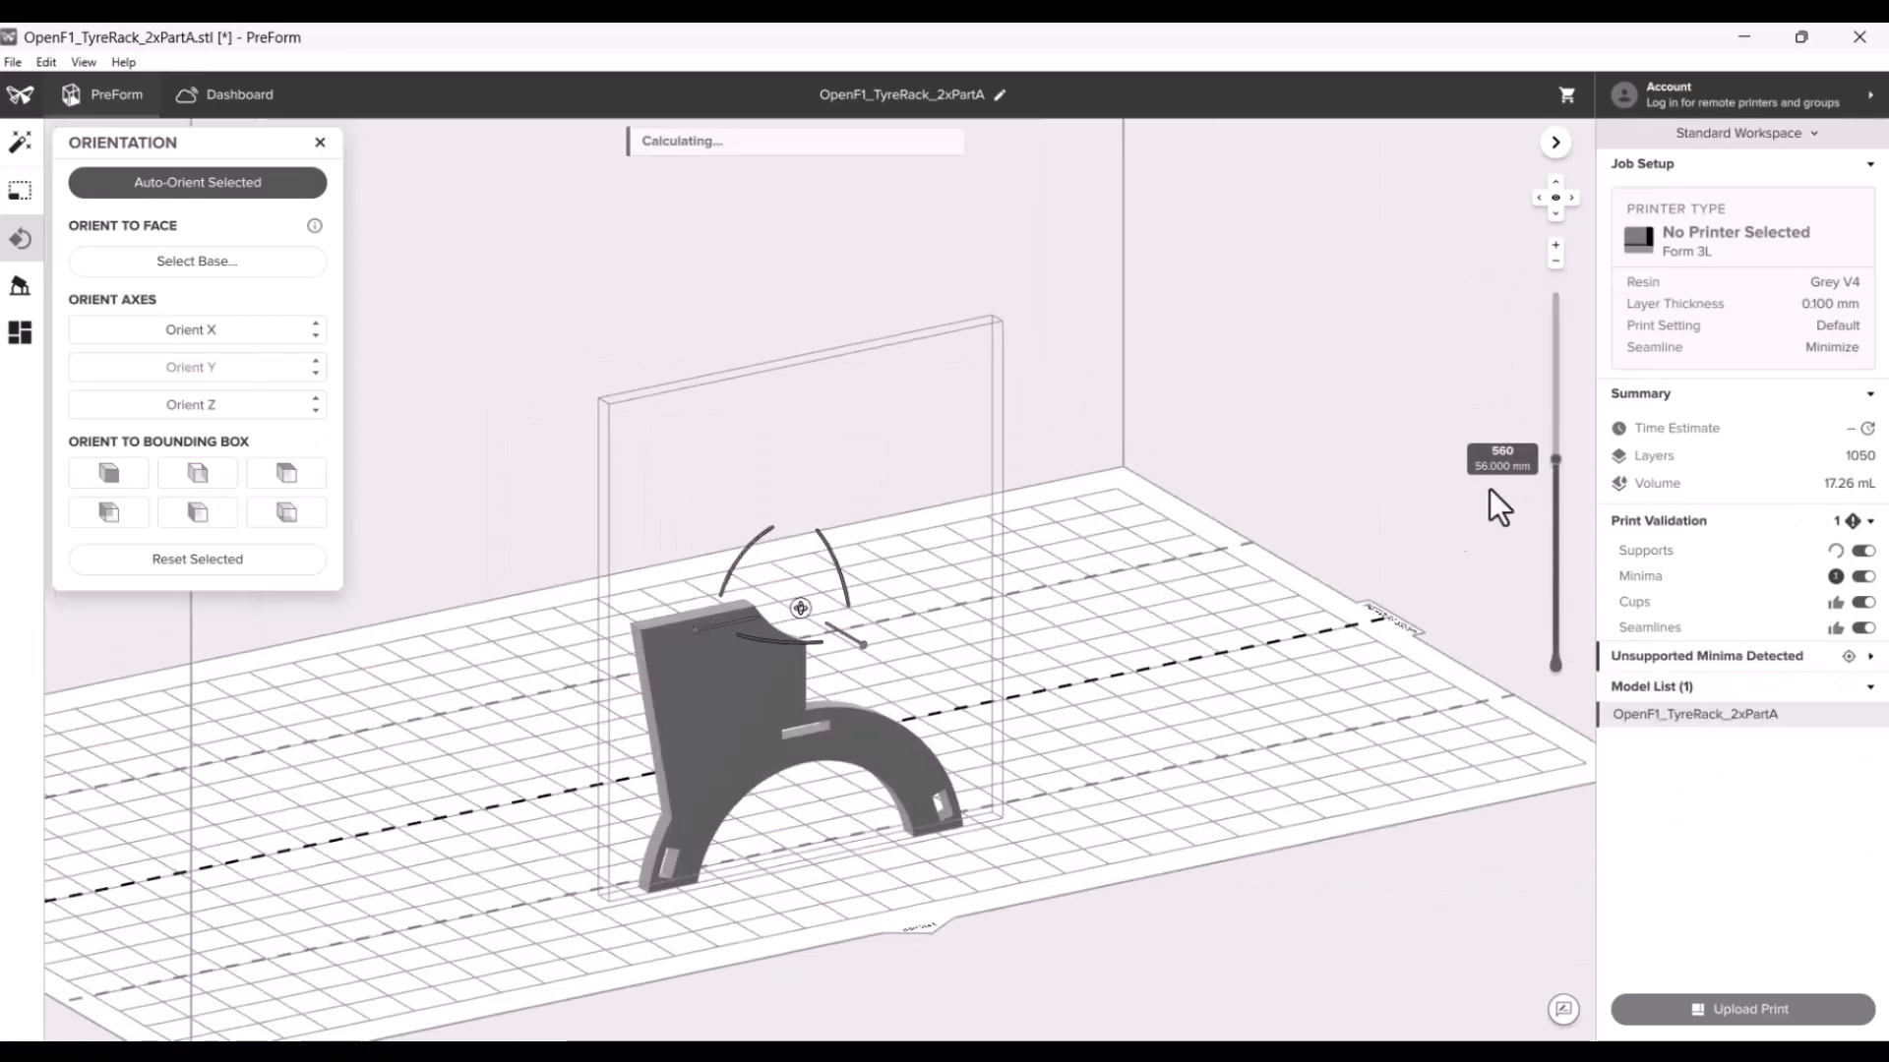
Orient the upright rack part onto a different face selected as its base.
click(193, 263)
scroll(1539, 486, up, 5)
click(1116, 283)
scroll(1290, 667, down, 5)
scroll(1289, 667, up, 2)
right_drag(1289, 667, 1033, 566)
Rotate the rack part 60° about the X axis, and adjust its tilt so one corner points at the platform.
click(267, 293)
click(247, 339)
text(60)
key(Return)
drag(1547, 688, 1555, 297)
click(240, 330)
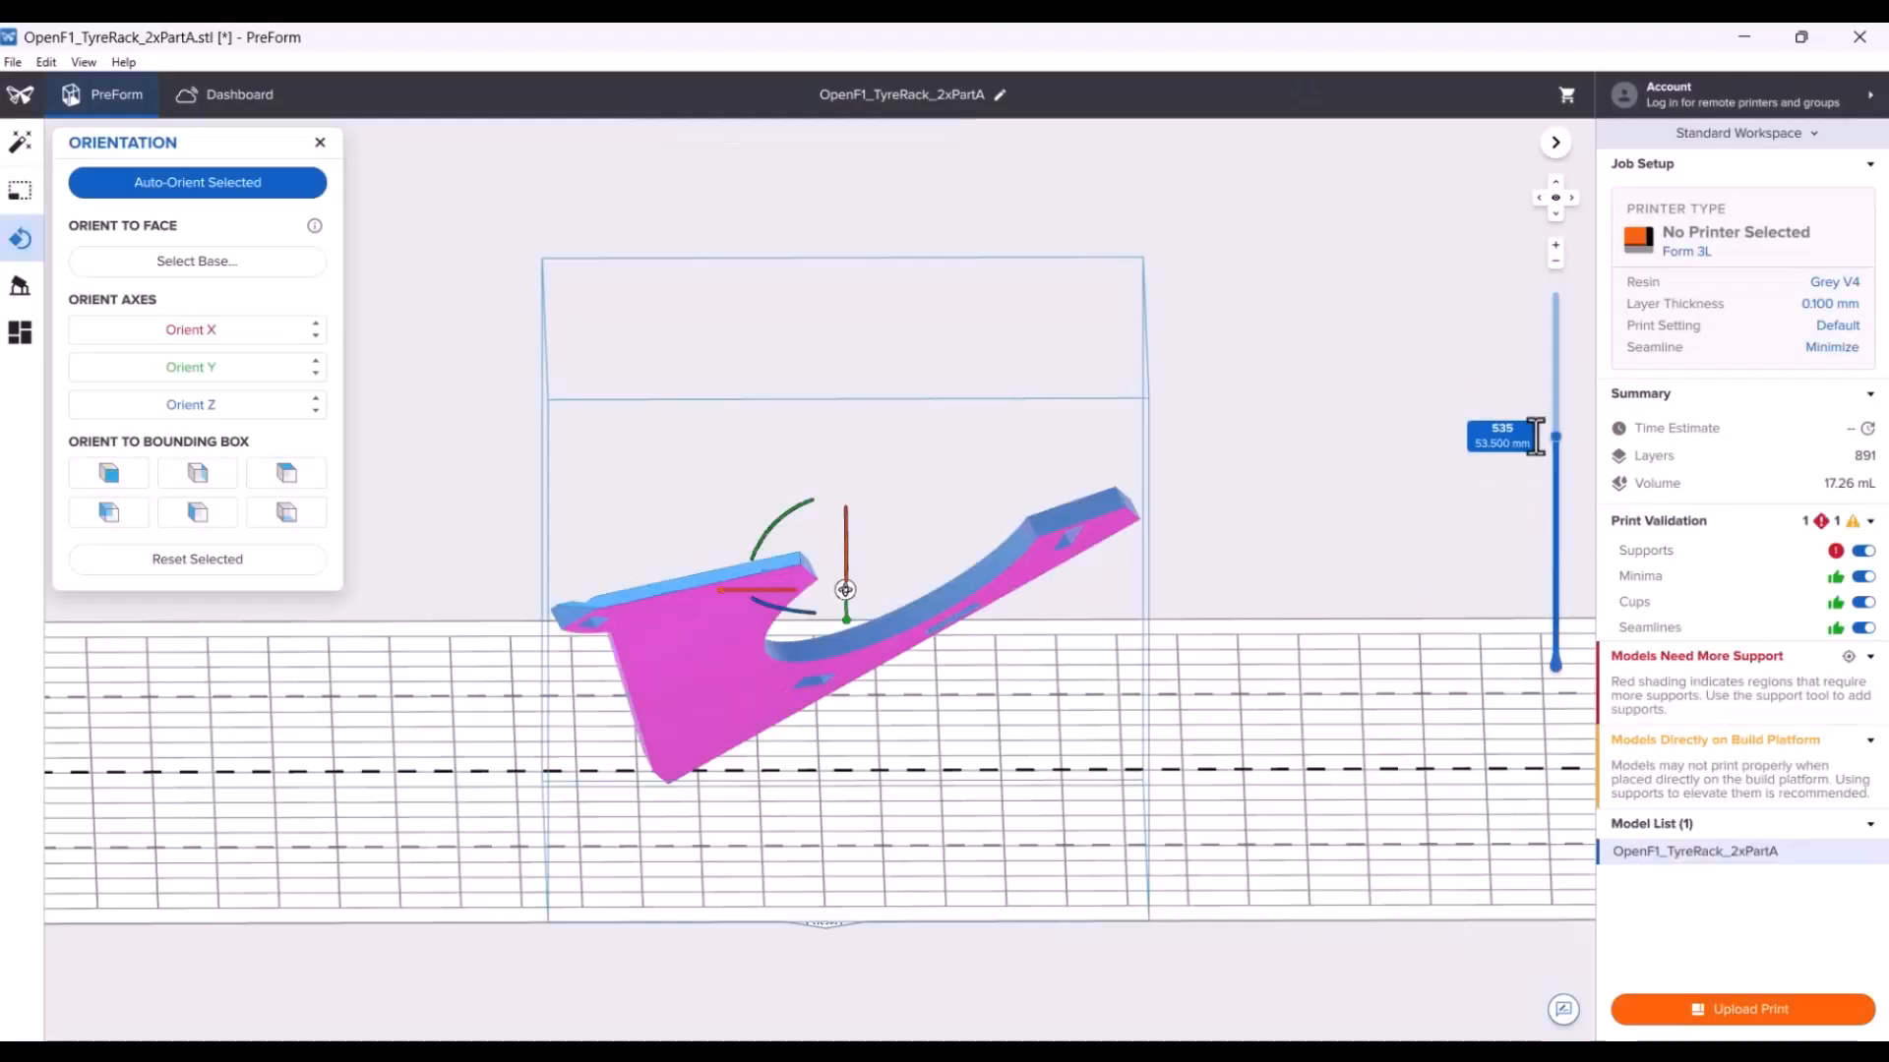
Examine the downward-facing side of the tilted rack part with all 891 layers displayed.
drag(1535, 436, 1548, 293)
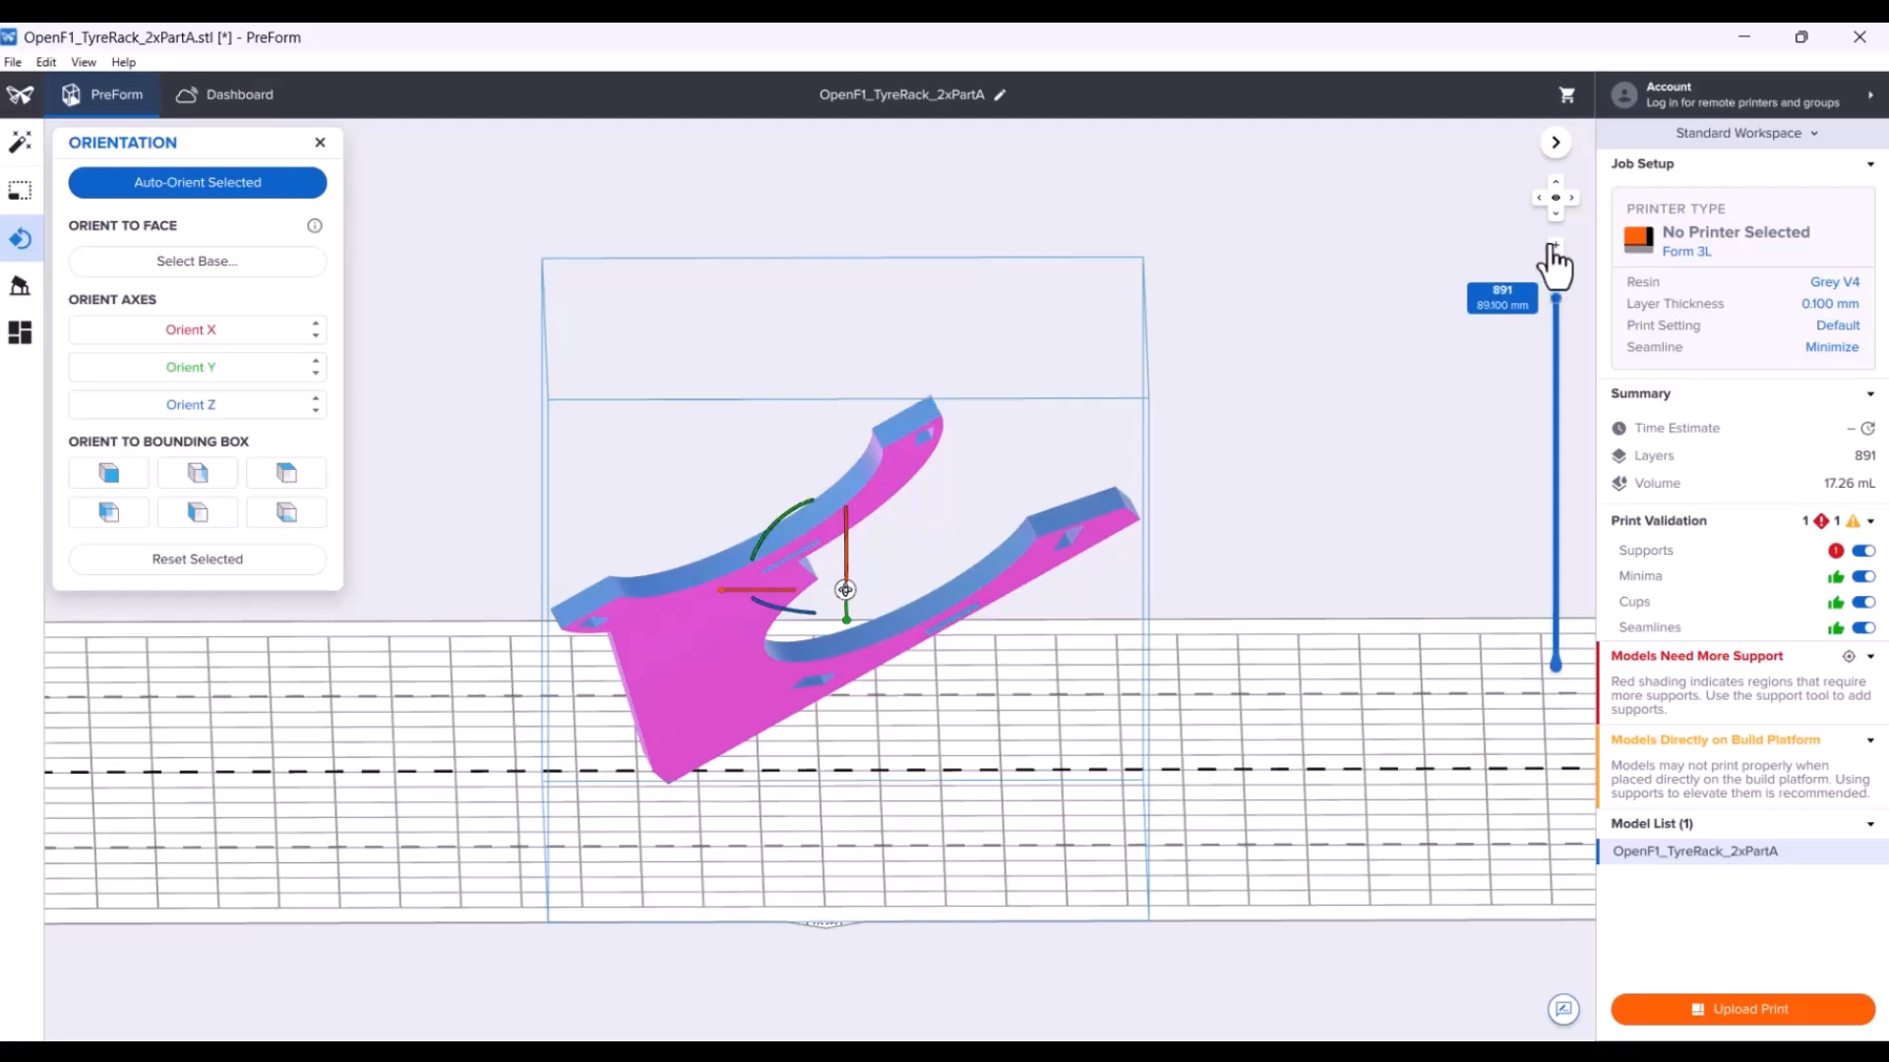
right_drag(647, 830, 776, 911)
scroll(744, 847, up, 5)
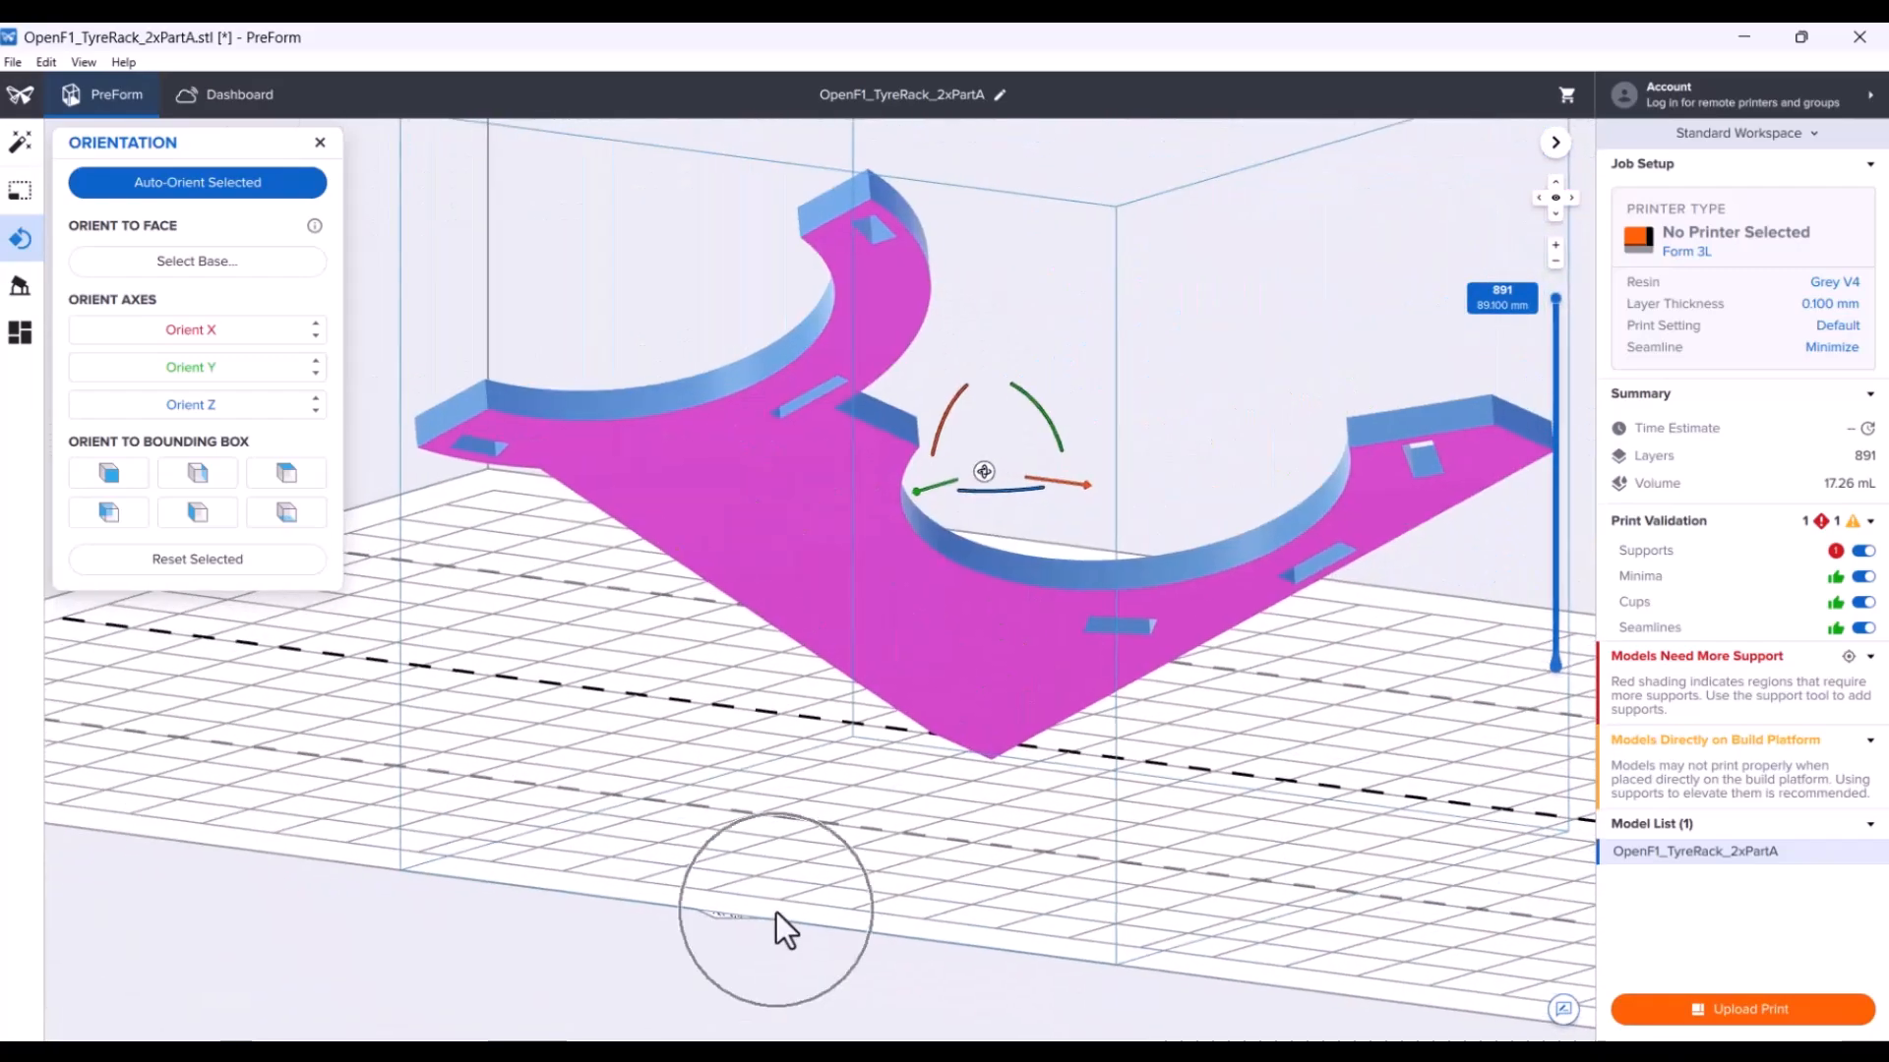
Auto-generate supports for the tilted rack part with a full raft, density 1.00 and 0.50 mm touchpoints.
click(39, 293)
click(202, 183)
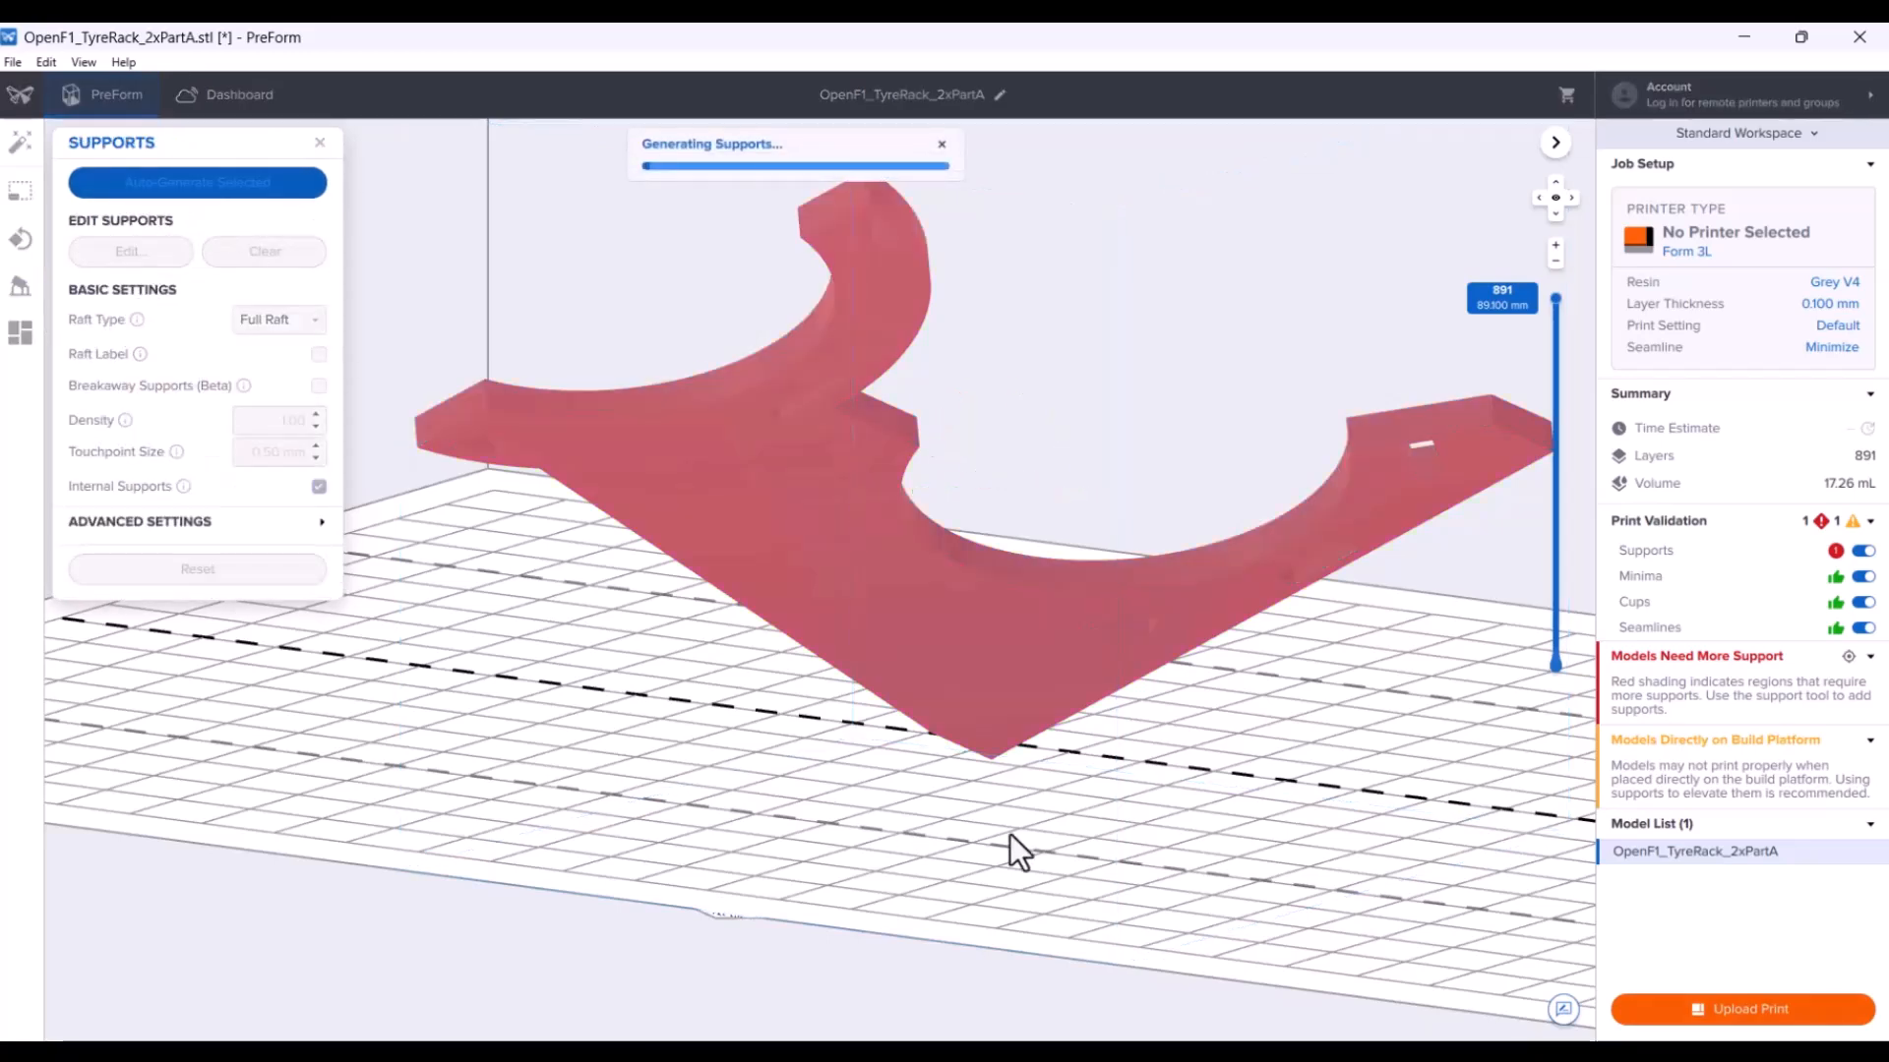
right_drag(1042, 847, 981, 972)
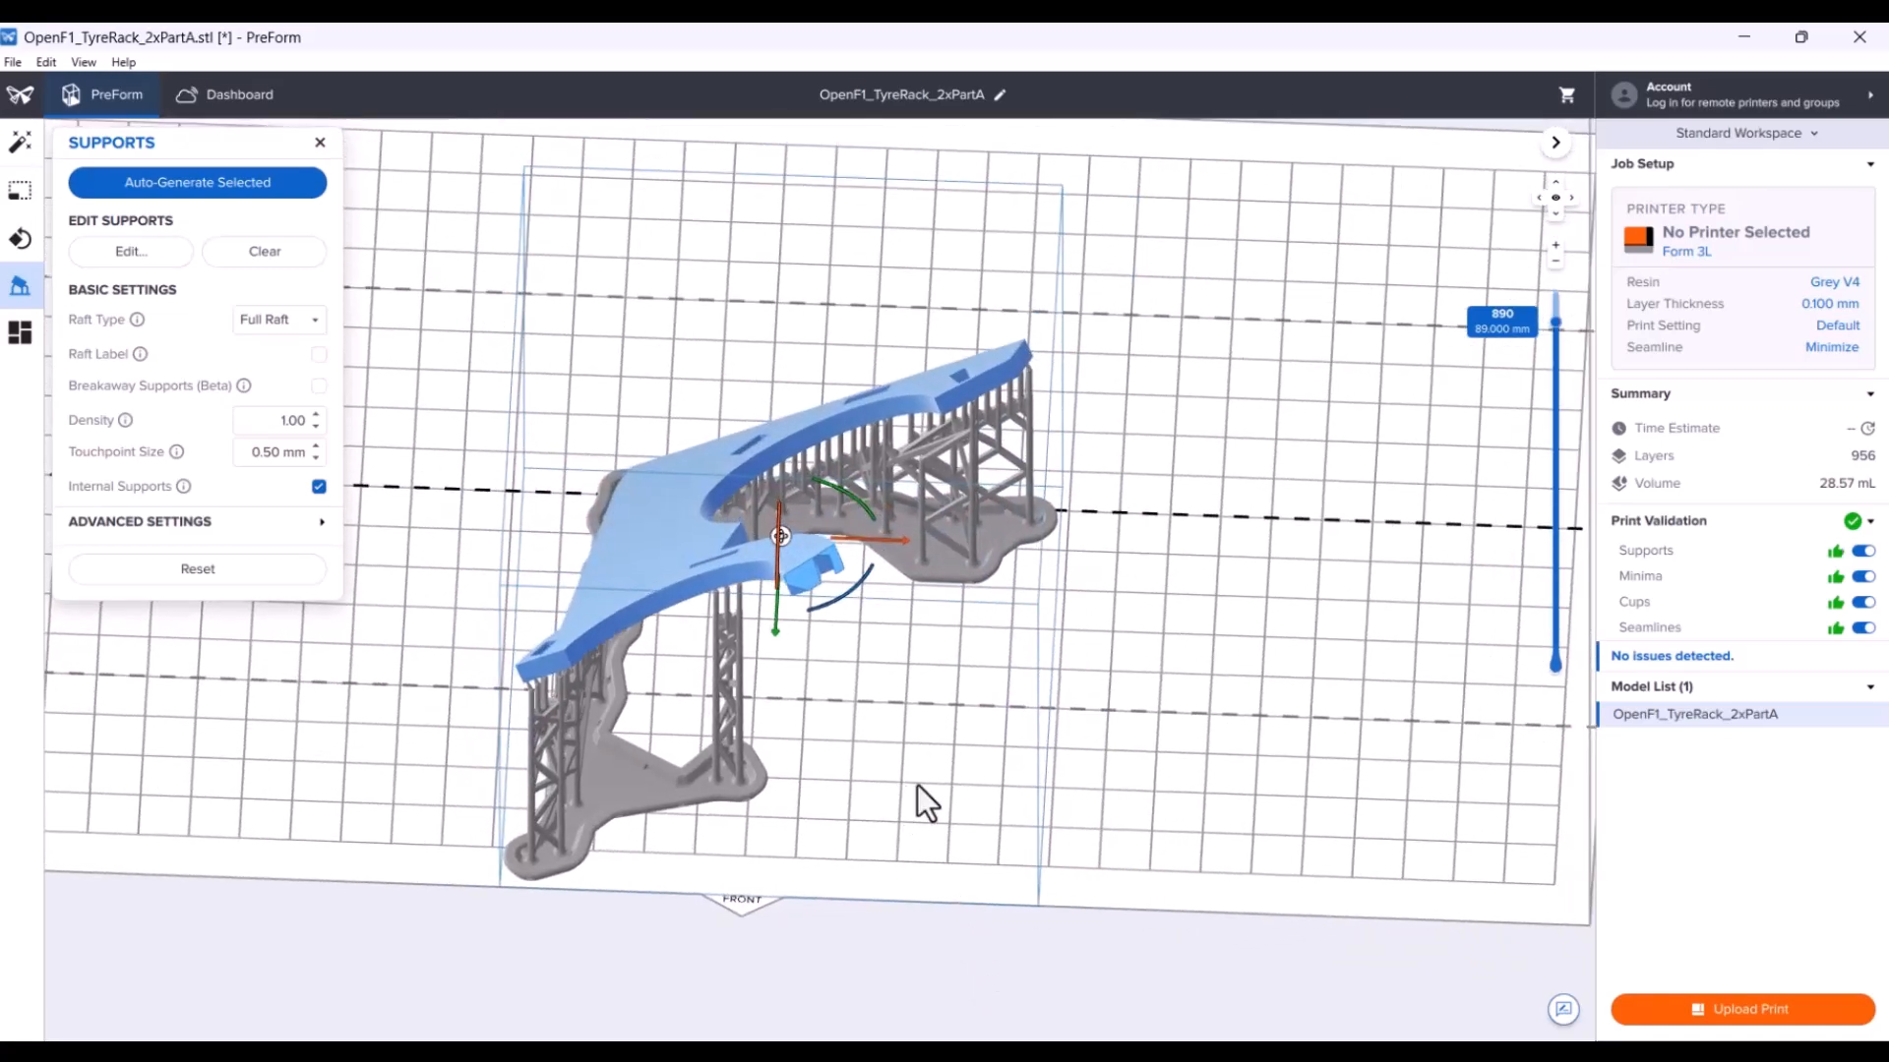
Inspect the supports along the rack part's lower edges and corner, with the model cut at layer 282.
right_drag(917, 785, 1195, 551)
scroll(1193, 571, up, 3)
scroll(1130, 565, up, 3)
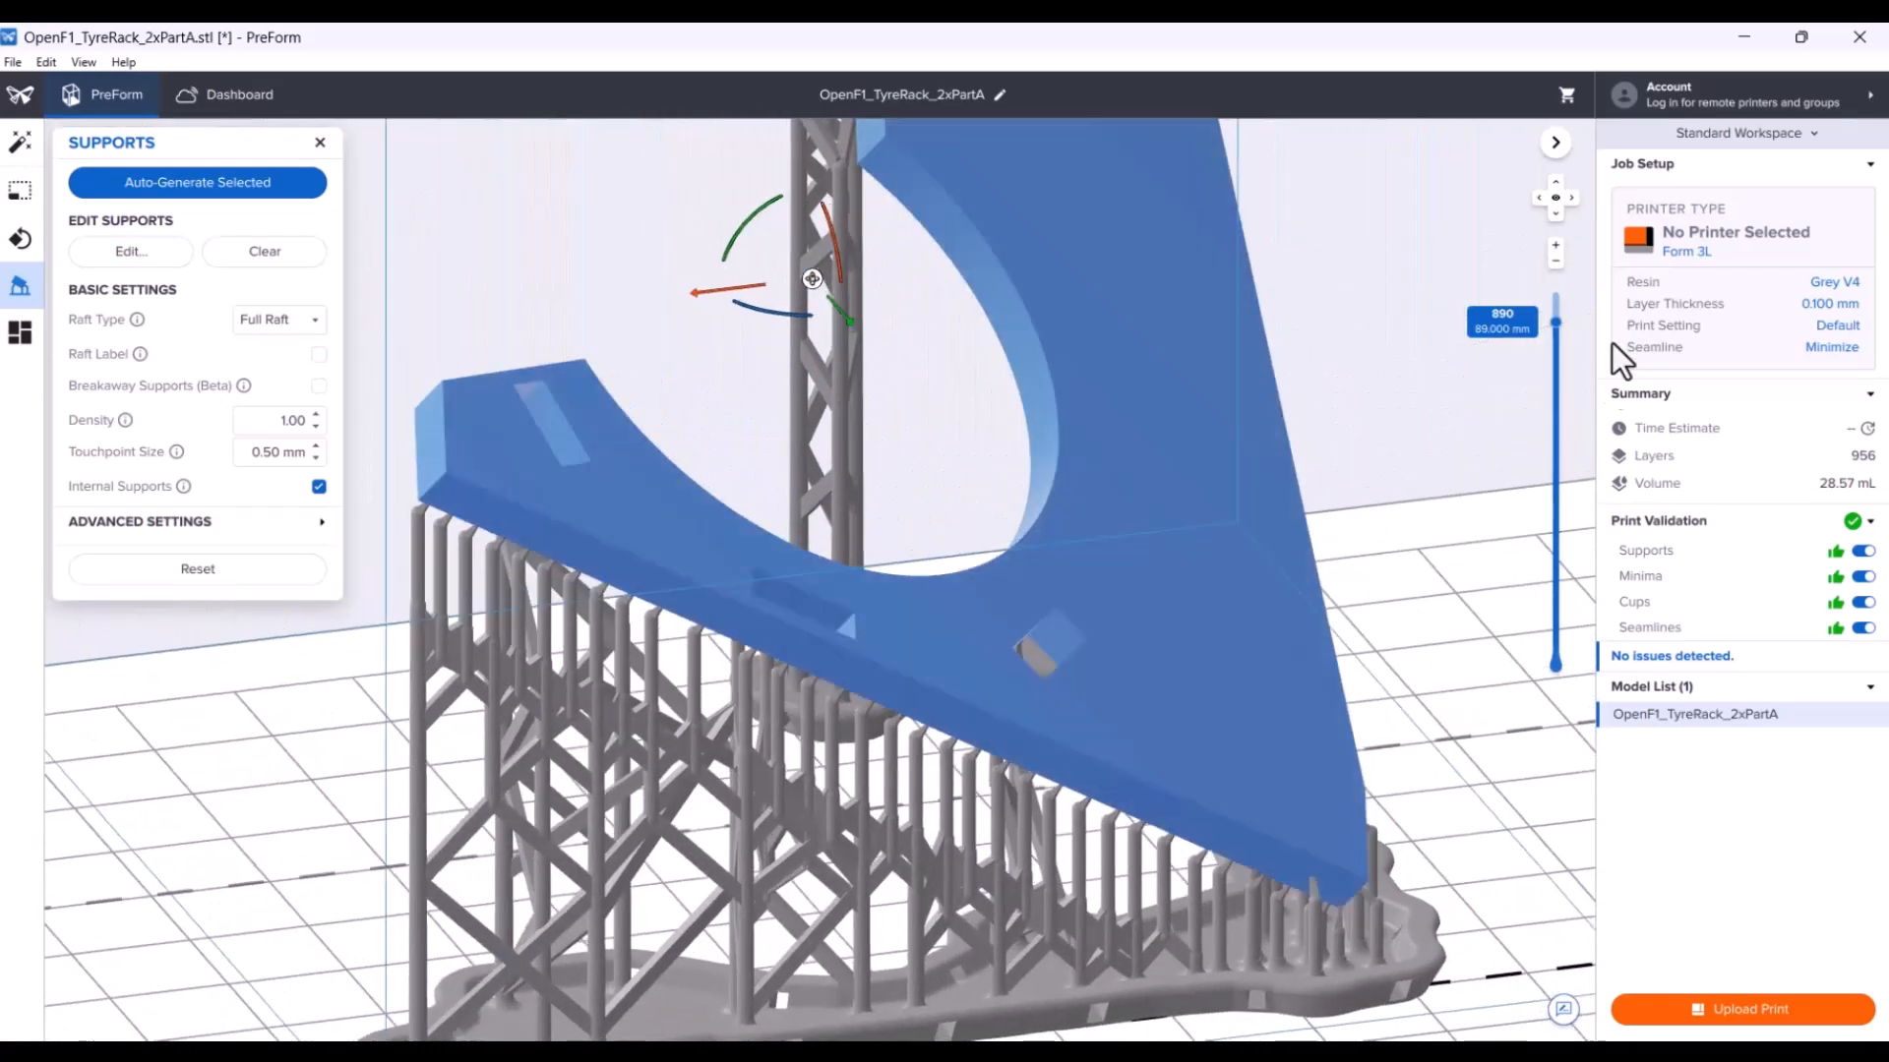
drag(1551, 325, 1530, 599)
drag(1524, 585, 1524, 541)
right_drag(1324, 716, 1198, 578)
scroll(836, 598, up, 5)
right_drag(836, 598, 630, 657)
middle_drag(630, 657, 1066, 538)
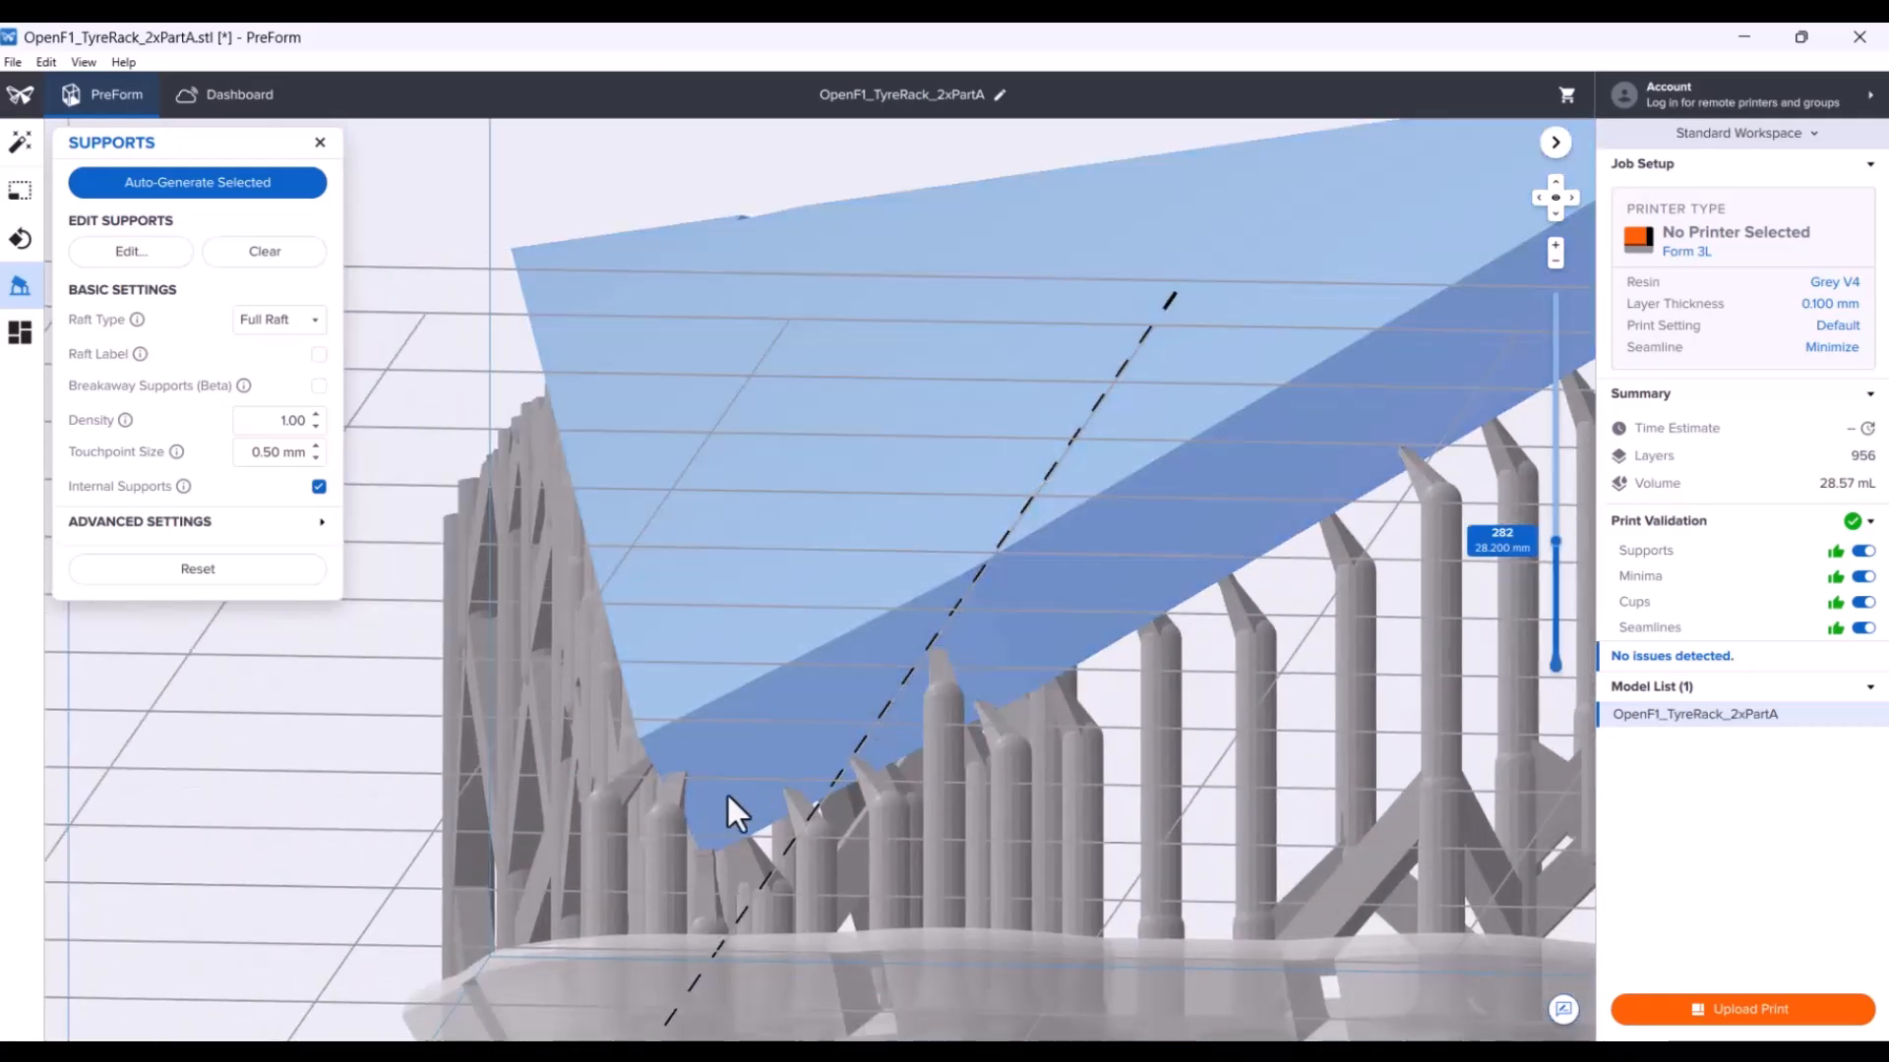
mouse_move(1558, 541)
mouse_down()
mouse_move(1550, 622)
mouse_move(1555, 540)
mouse_up()
right_drag(1406, 581, 972, 692)
Examine the supports beneath the rack part's raised arm, with the model cut at layer 593.
drag(1549, 539, 1564, 435)
middle_drag(1254, 544, 1031, 726)
scroll(1143, 427, up, 2)
right_drag(1144, 427, 1251, 439)
middle_drag(1251, 438, 1048, 553)
drag(1556, 436, 1556, 429)
right_drag(1407, 472, 1029, 511)
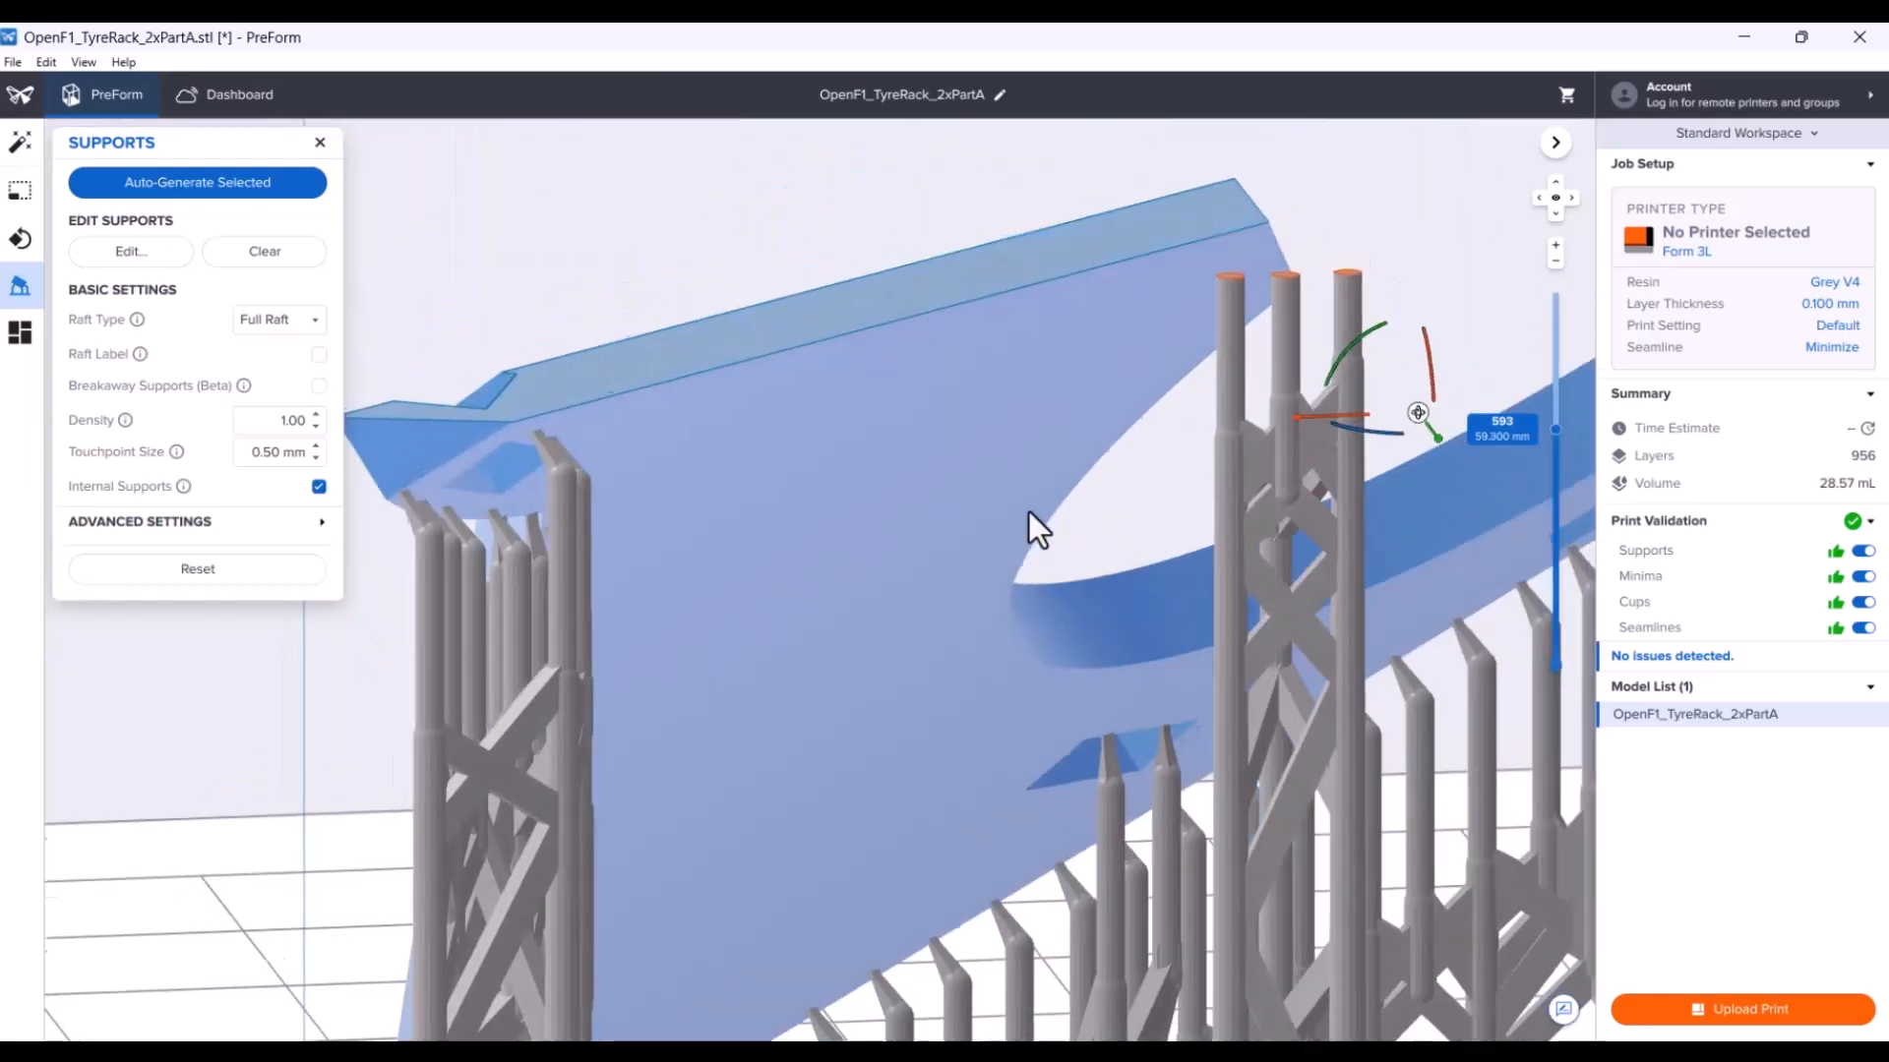
Check the support coverage beneath the rack part's raised upper arm, with all 956 layers displayed and with the top layers cut away.
drag(1555, 430, 1556, 277)
scroll(1185, 540, down, 5)
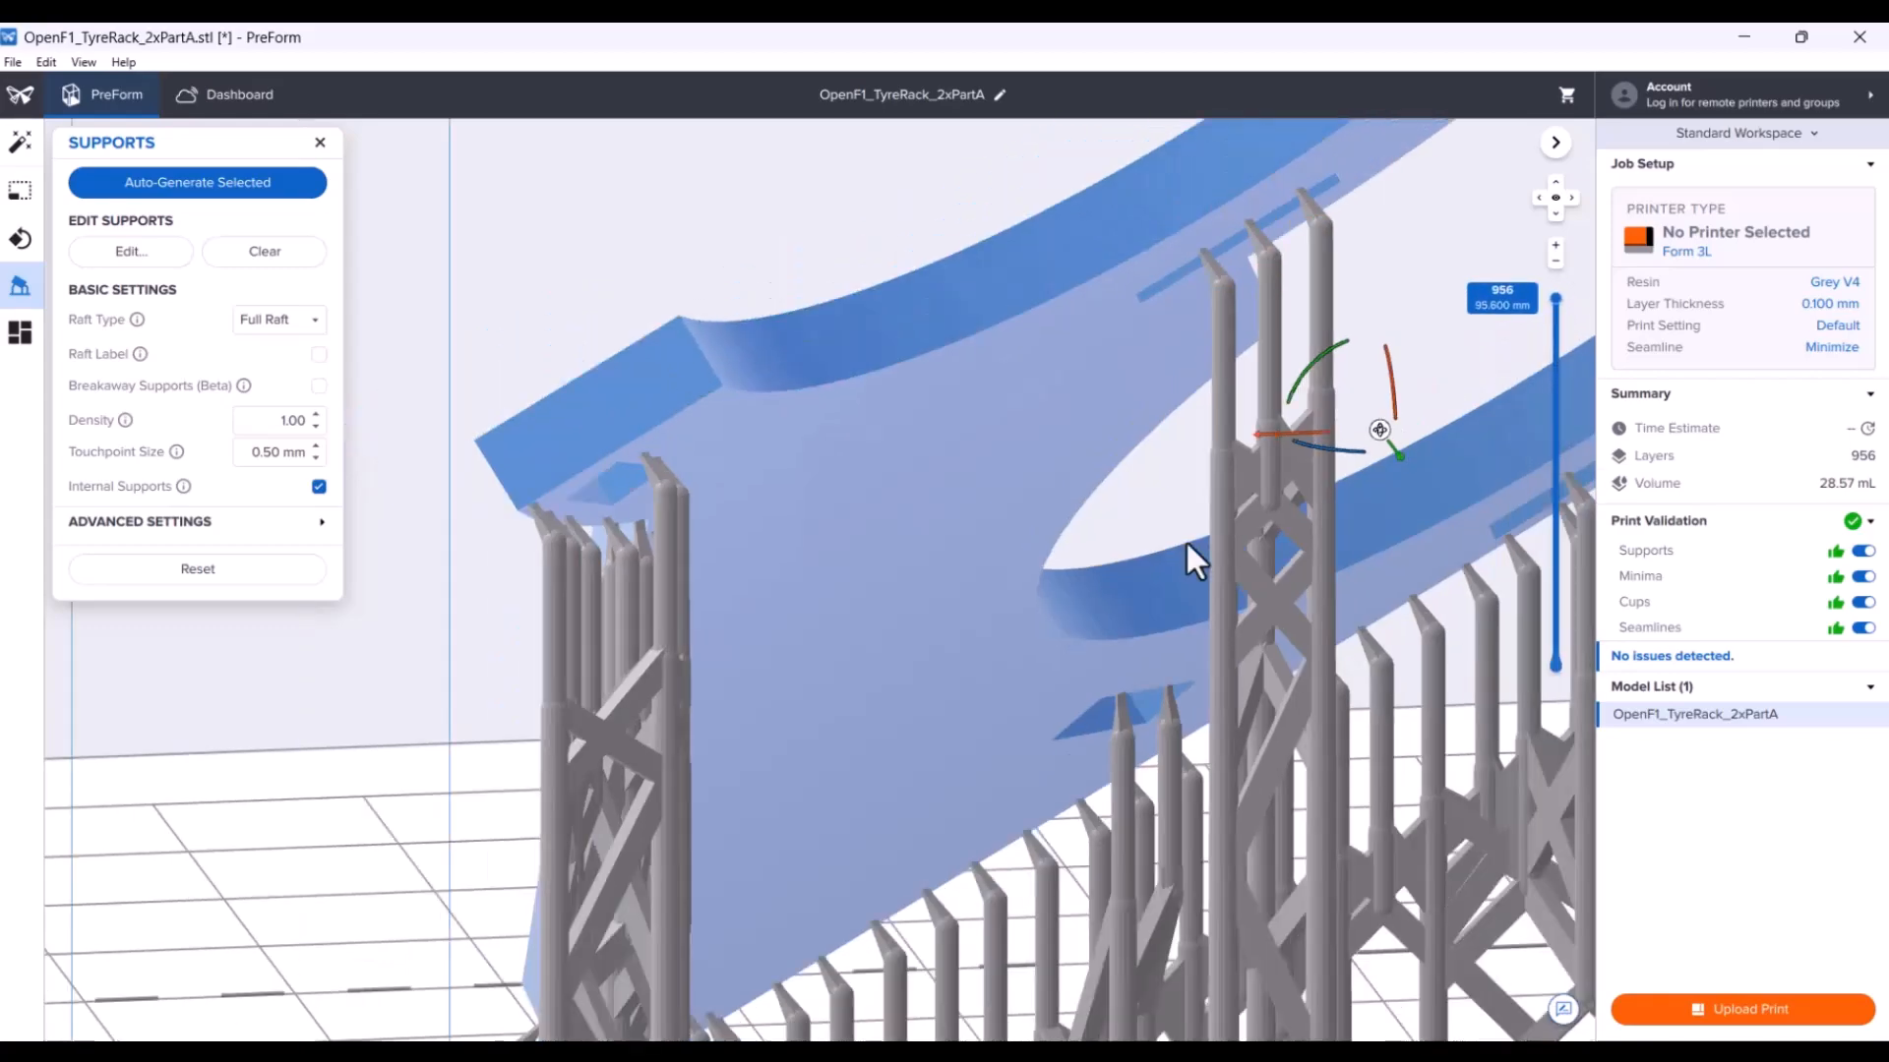
right_drag(1225, 587, 1069, 710)
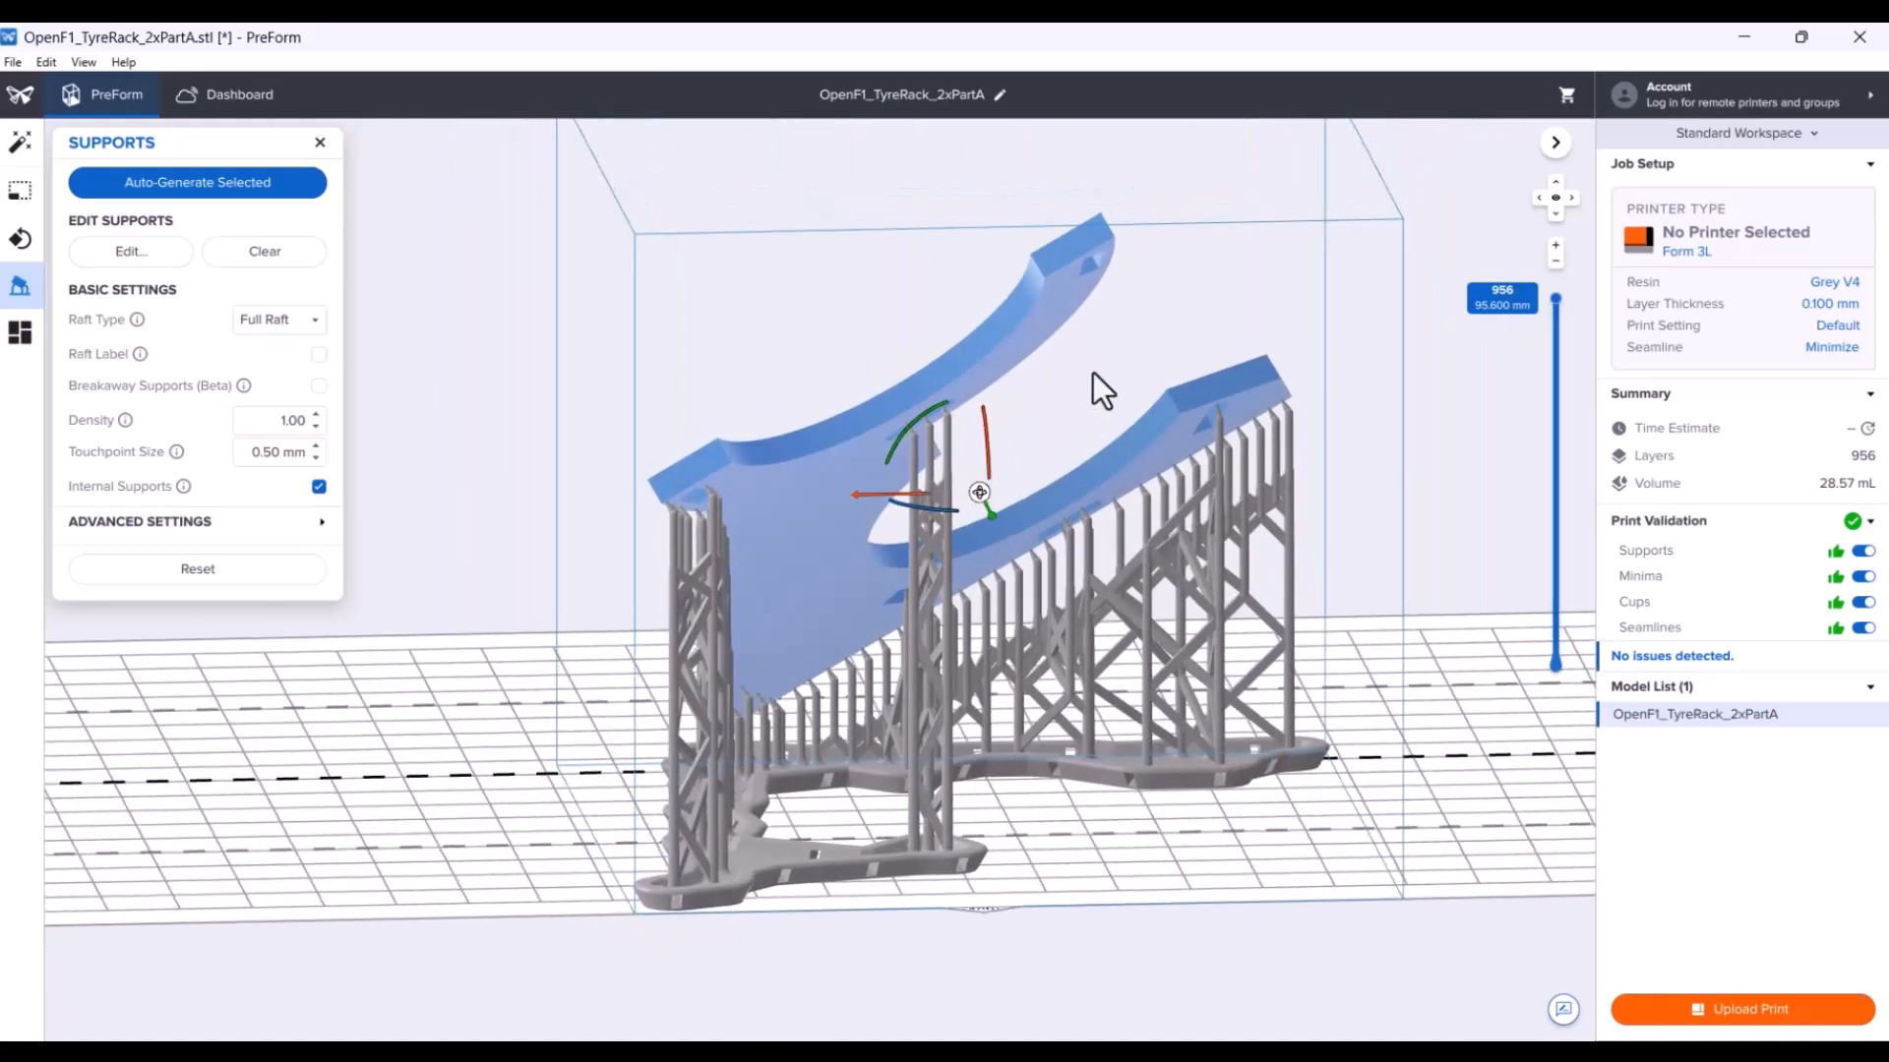
scroll(1094, 374, up, 6)
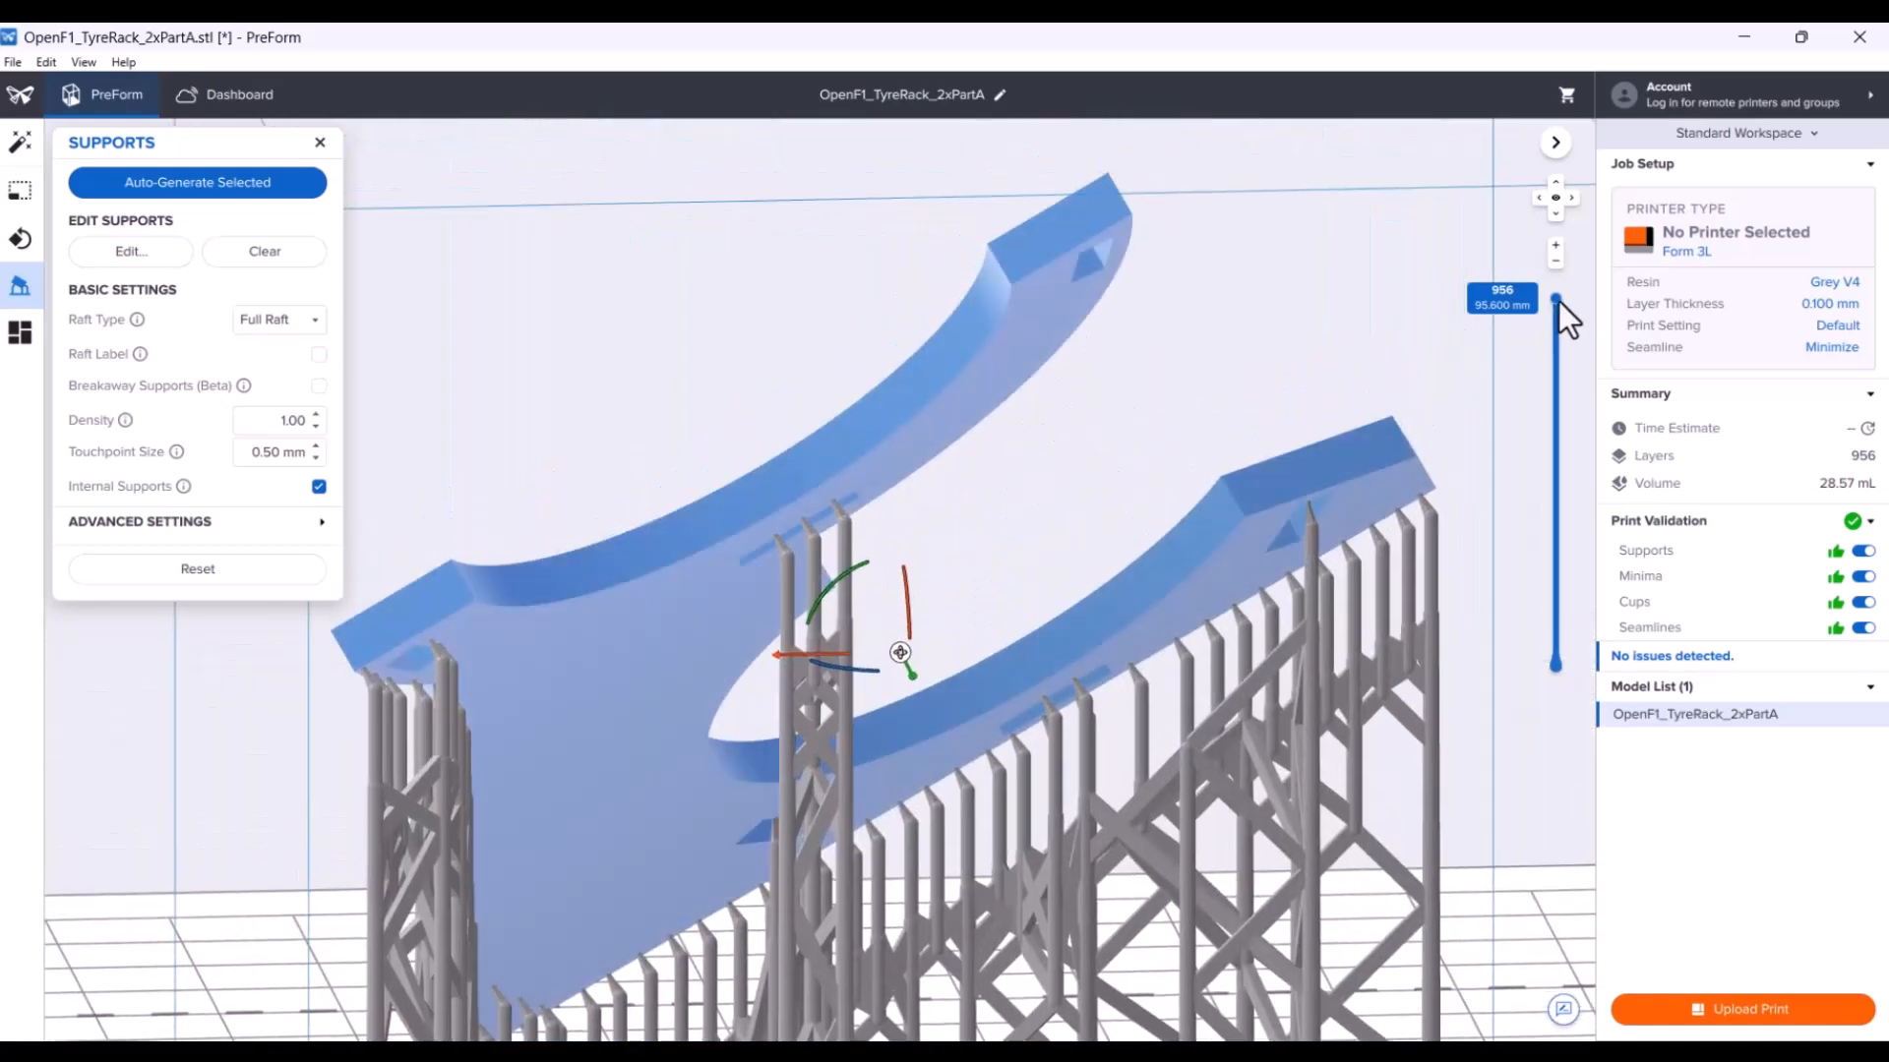
drag(1556, 297, 1548, 392)
right_drag(1042, 359, 1033, 433)
drag(1554, 392, 1570, 271)
Add manual 0.50 mm touchpoints along the raised upper arm's underside with a 7.0 mm brush and 1.0 mm spacing, and apply the support edits.
right_drag(1130, 751, 1002, 583)
middle_drag(1008, 598, 1059, 699)
click(114, 259)
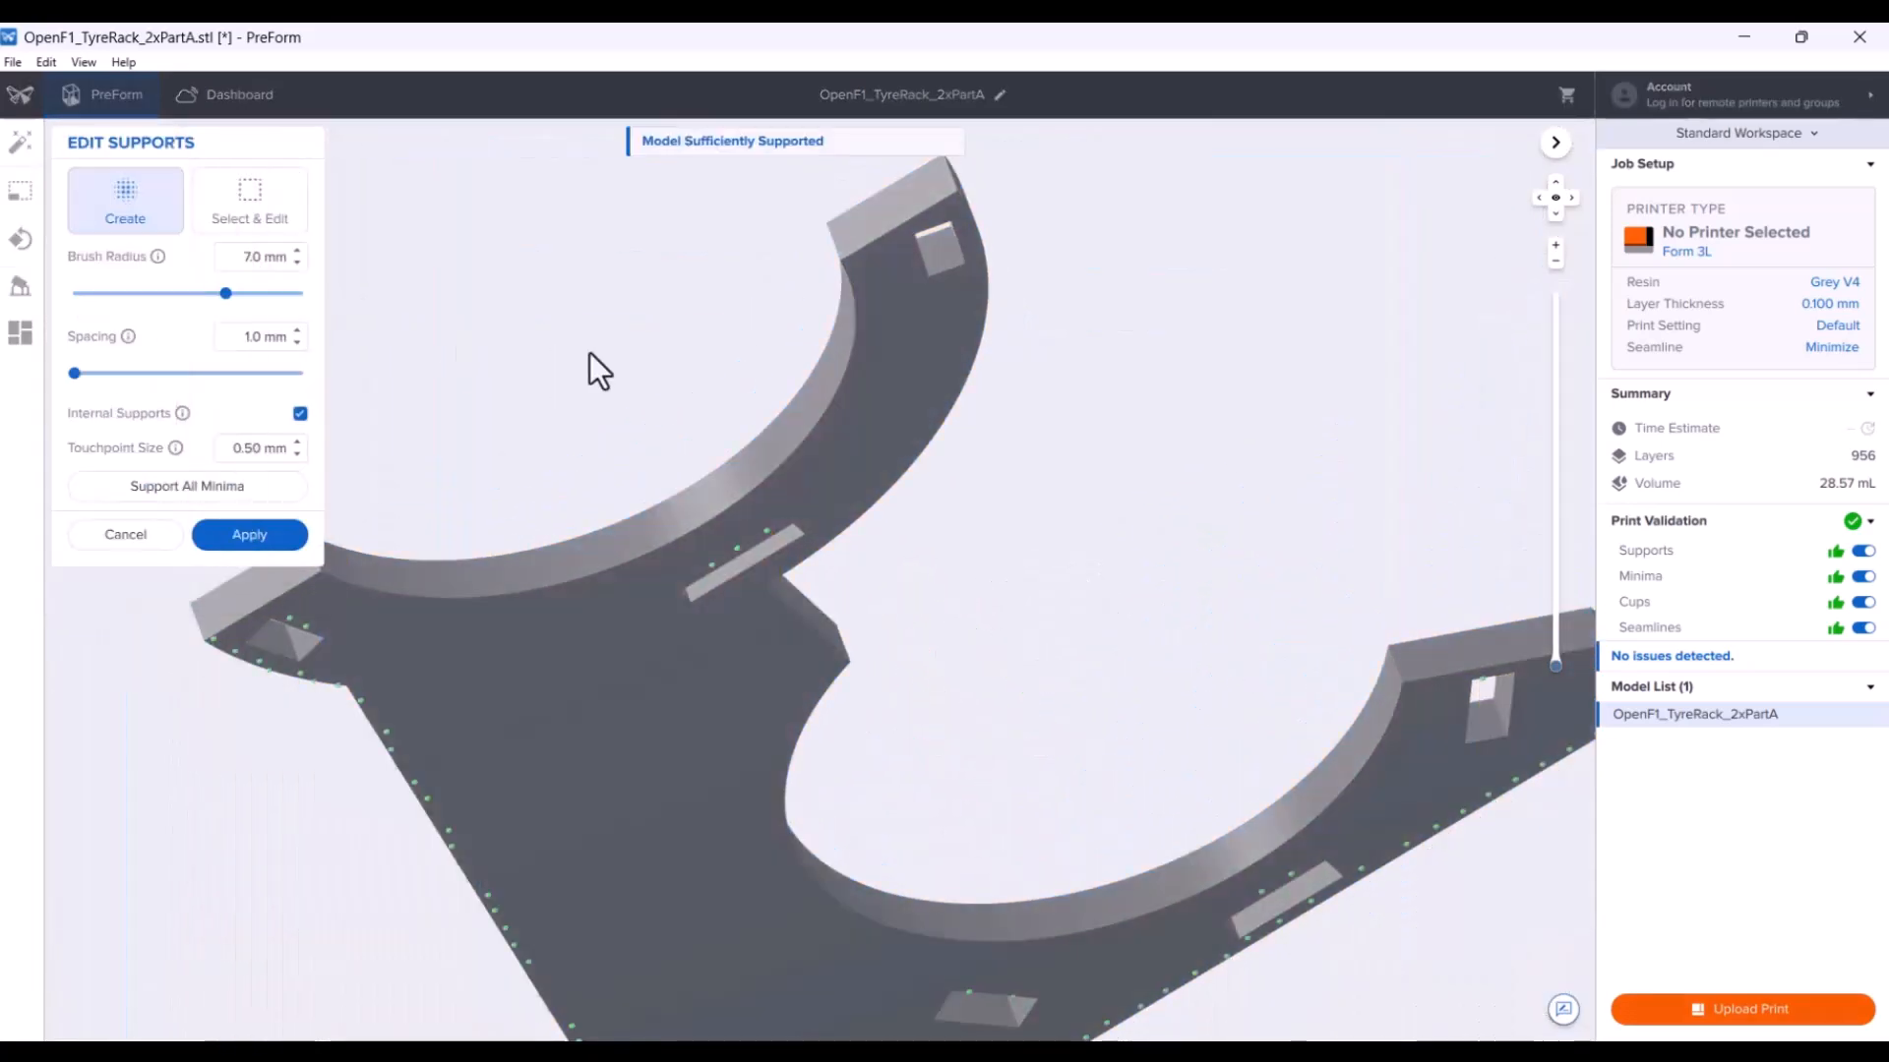
mouse_move(1089, 478)
right_down()
mouse_move(1035, 482)
mouse_move(1002, 452)
right_up()
middle_drag(1005, 463, 1030, 594)
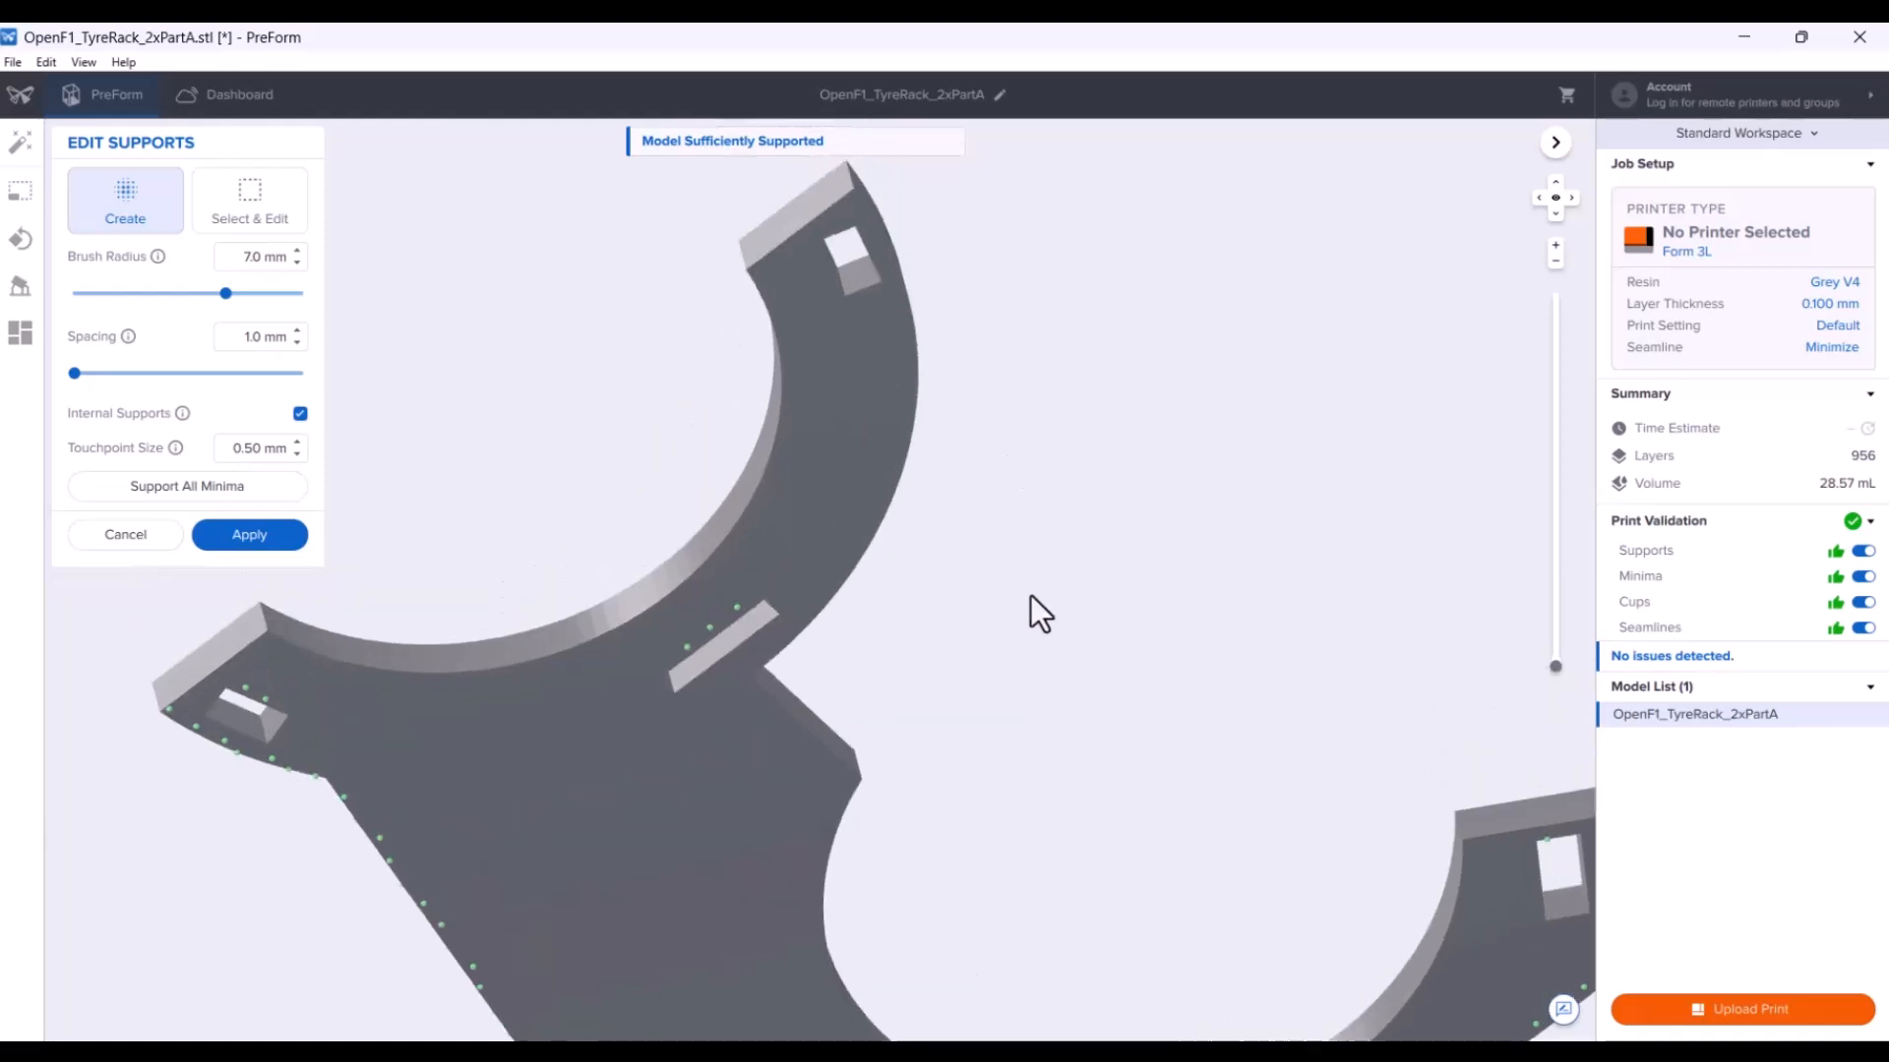
mouse_move(760, 283)
mouse_down()
mouse_move(854, 208)
mouse_move(869, 248)
mouse_move(801, 333)
mouse_move(854, 322)
mouse_up()
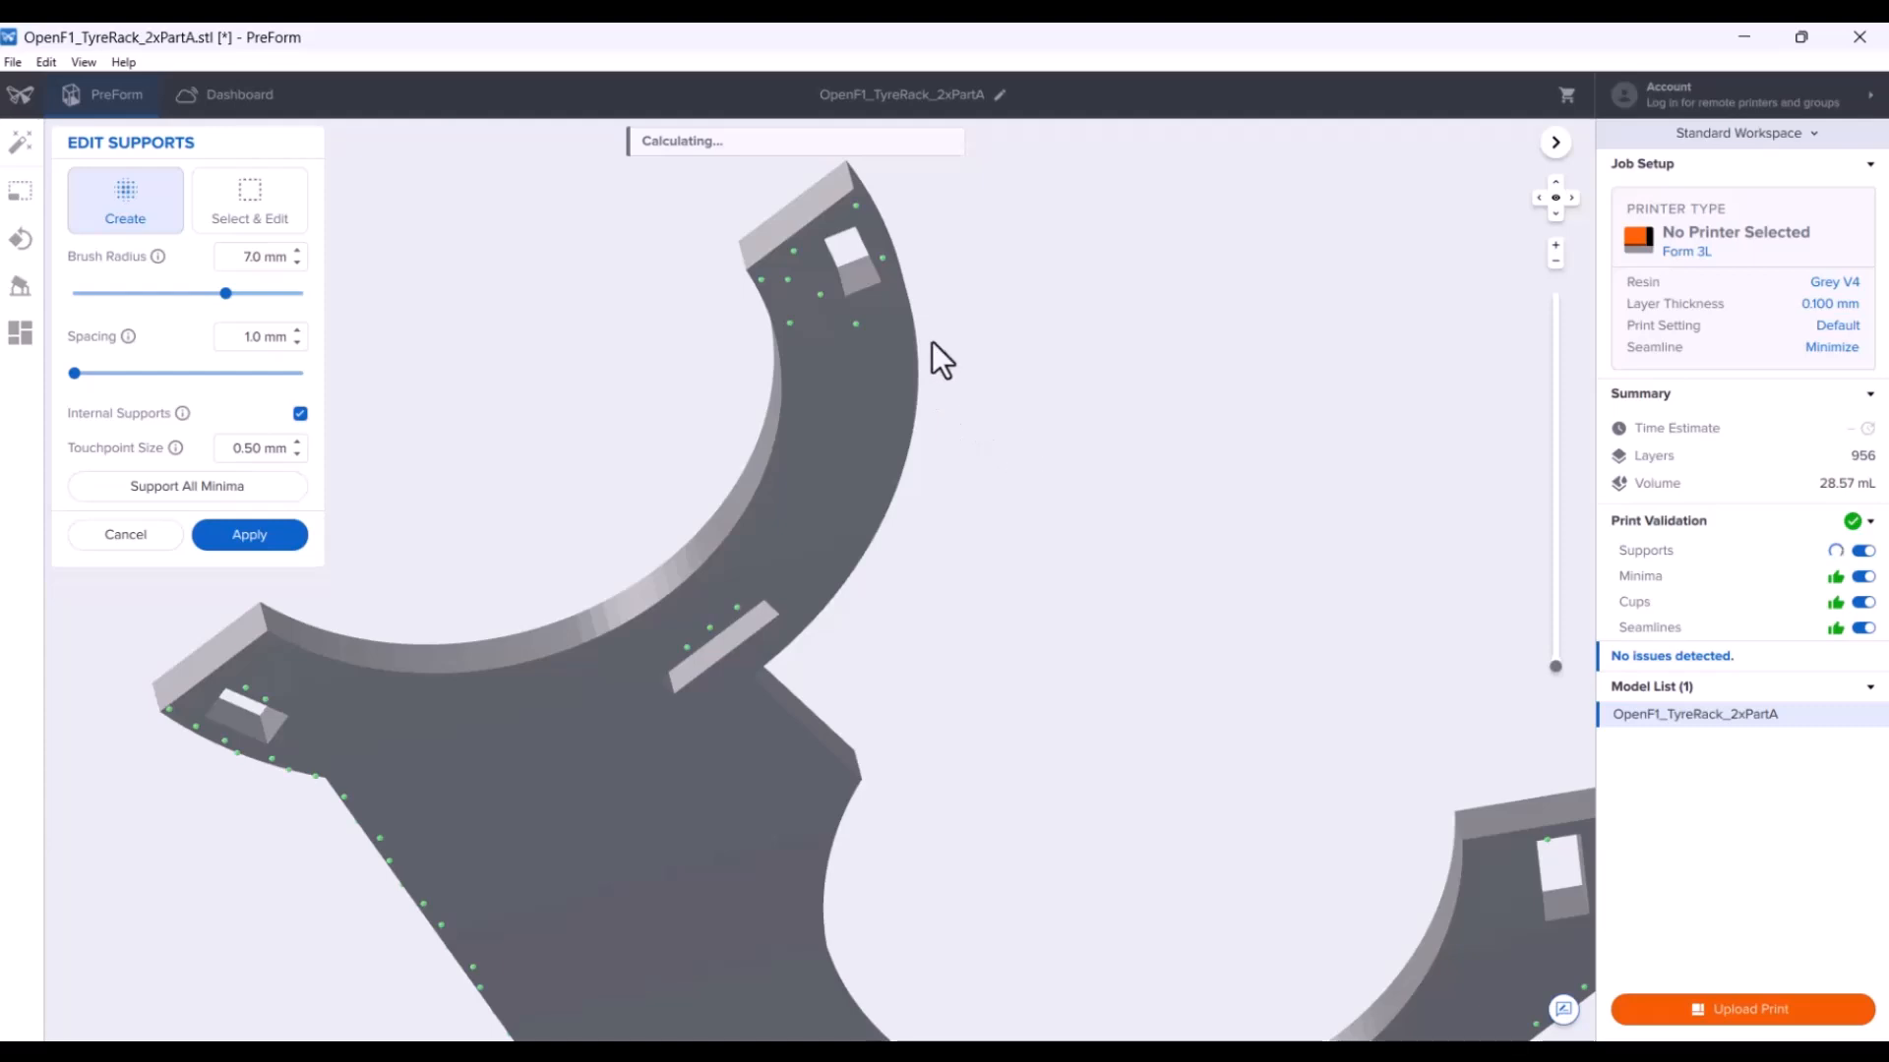
right_drag(1012, 398, 812, 229)
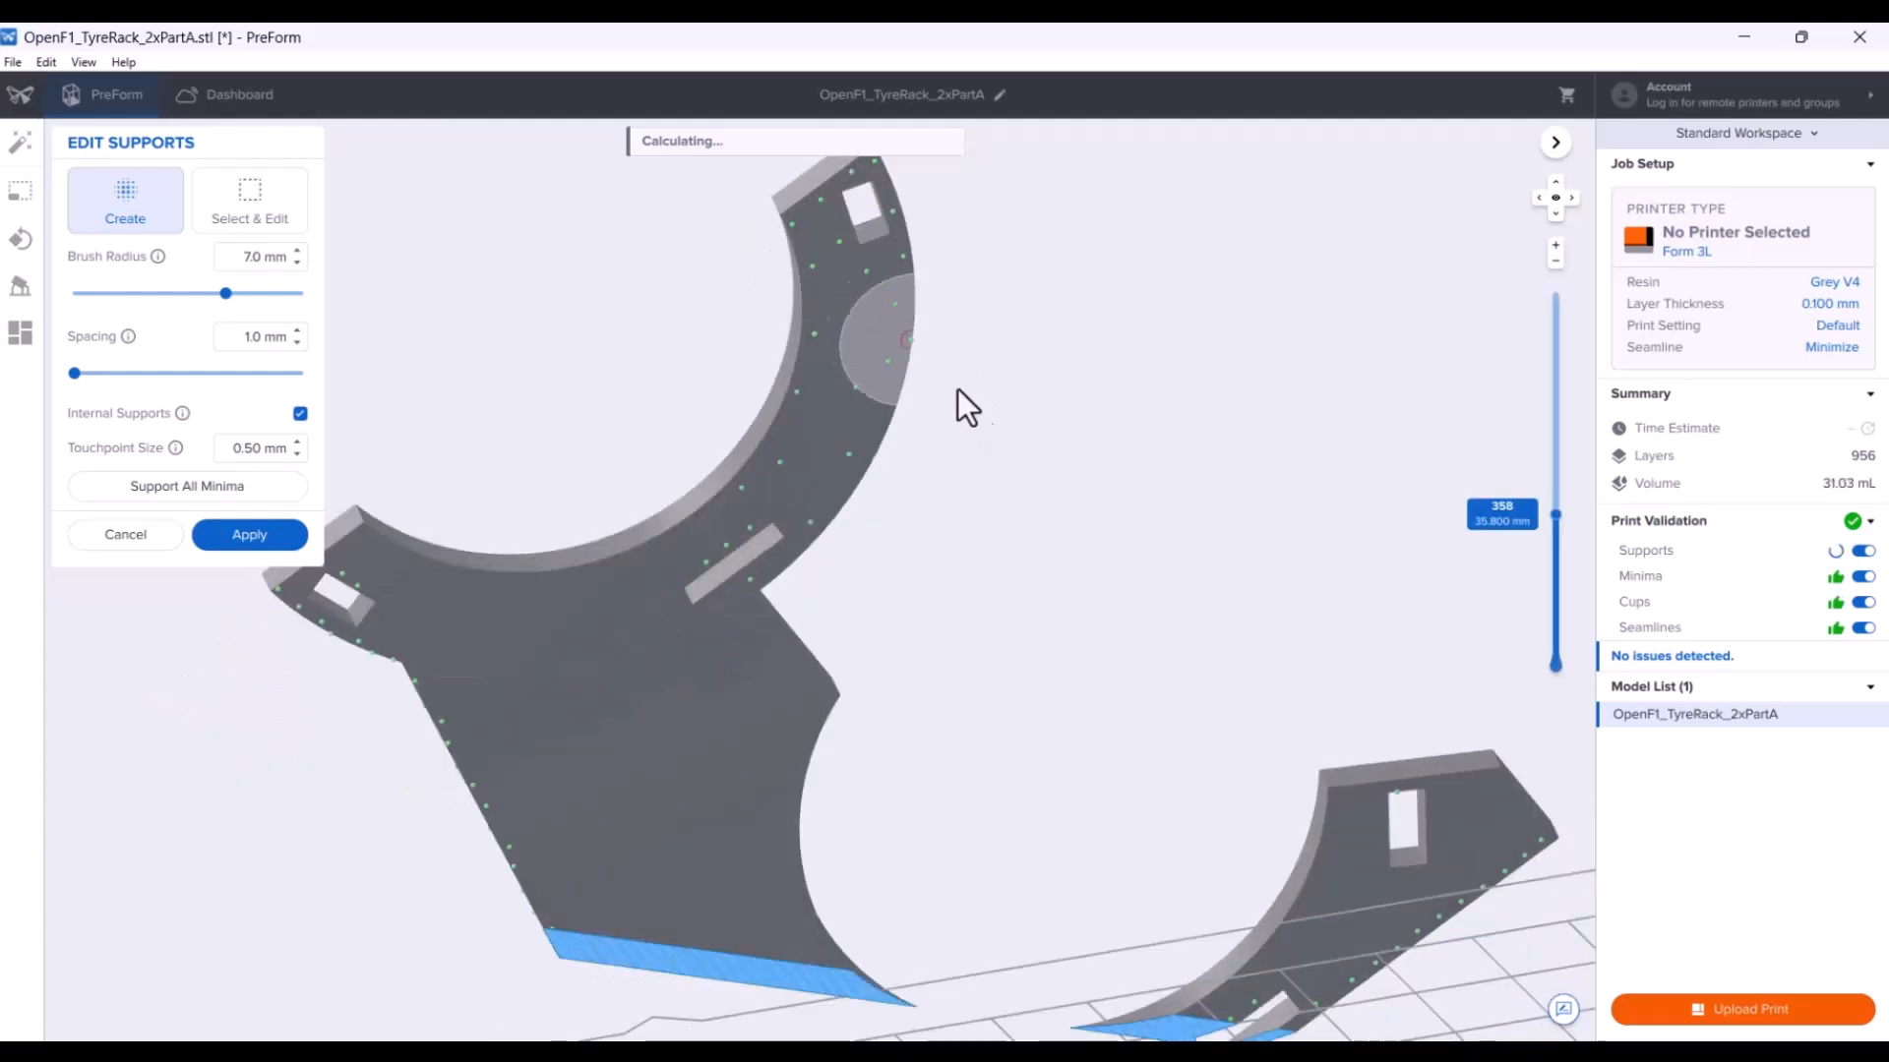
right_drag(1021, 468, 569, 586)
click(251, 536)
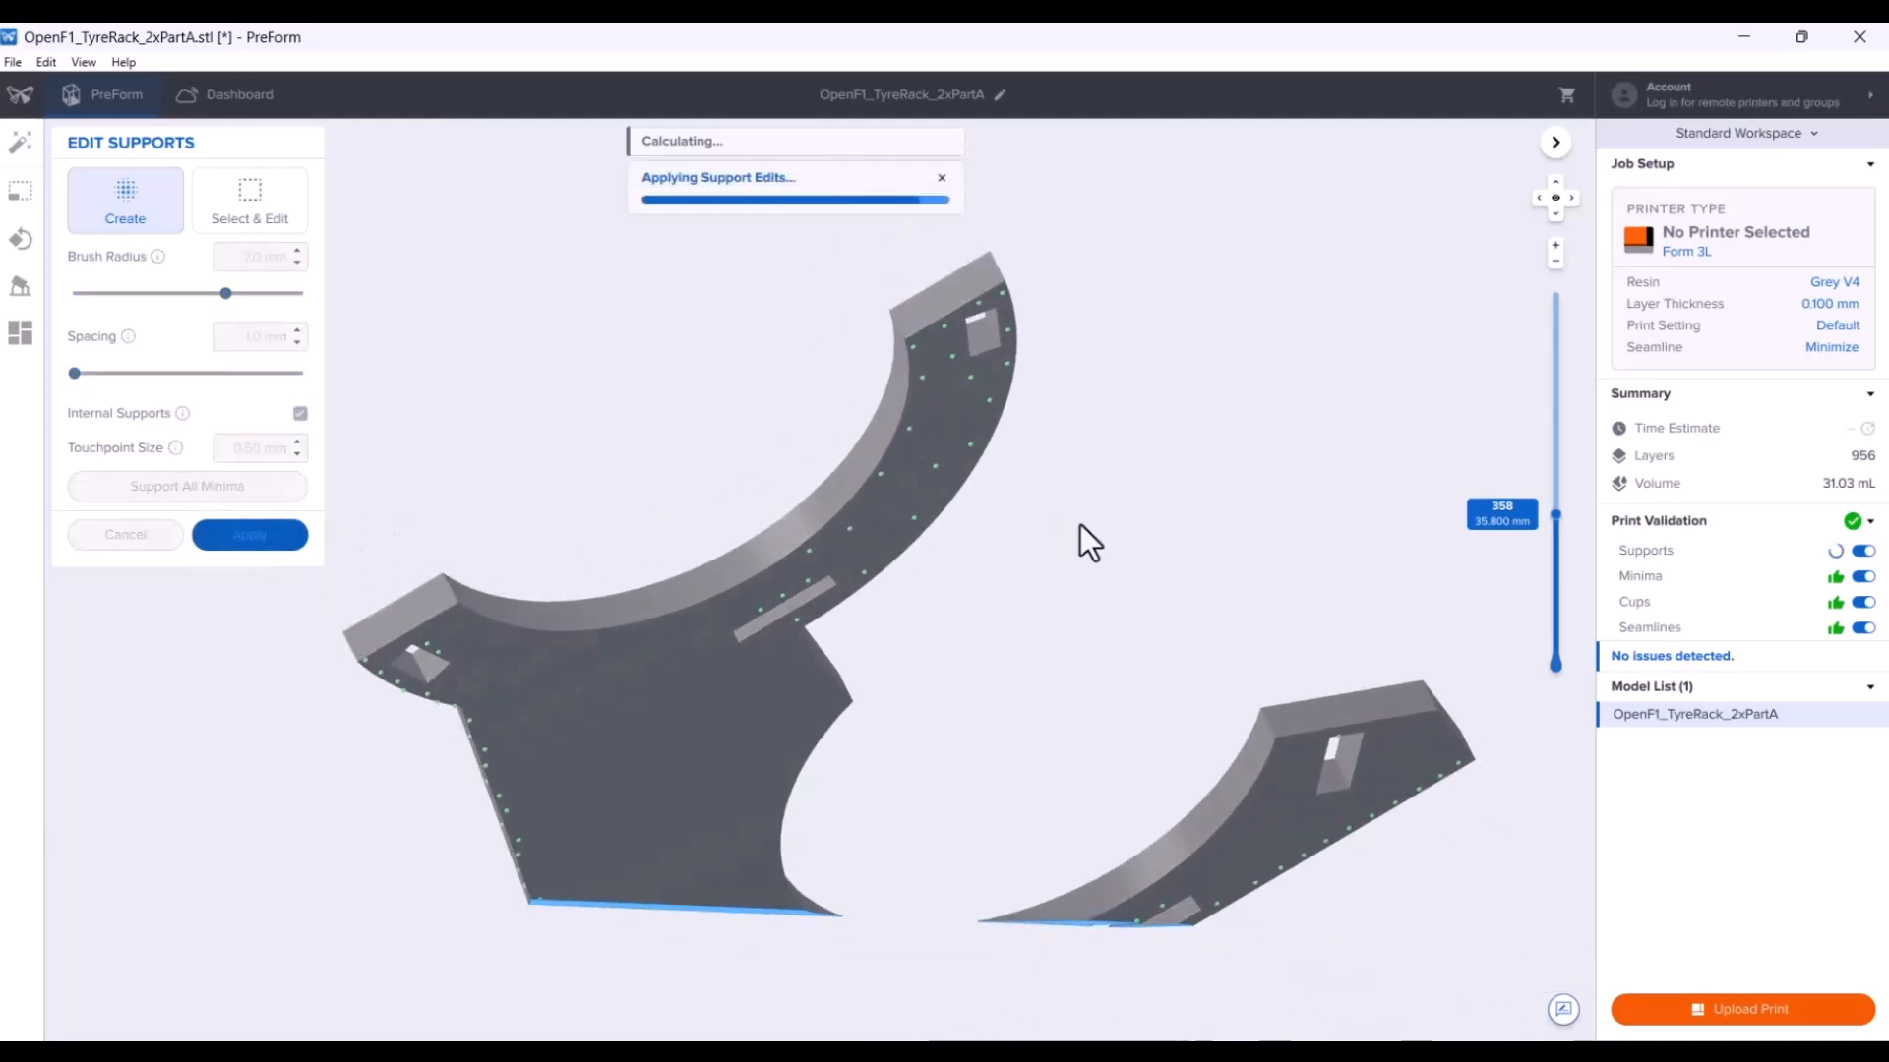
Inspect the added support towers under the rack part's upper arm from several sides, with all 956 layers displayed.
right_drag(1090, 522, 1077, 599)
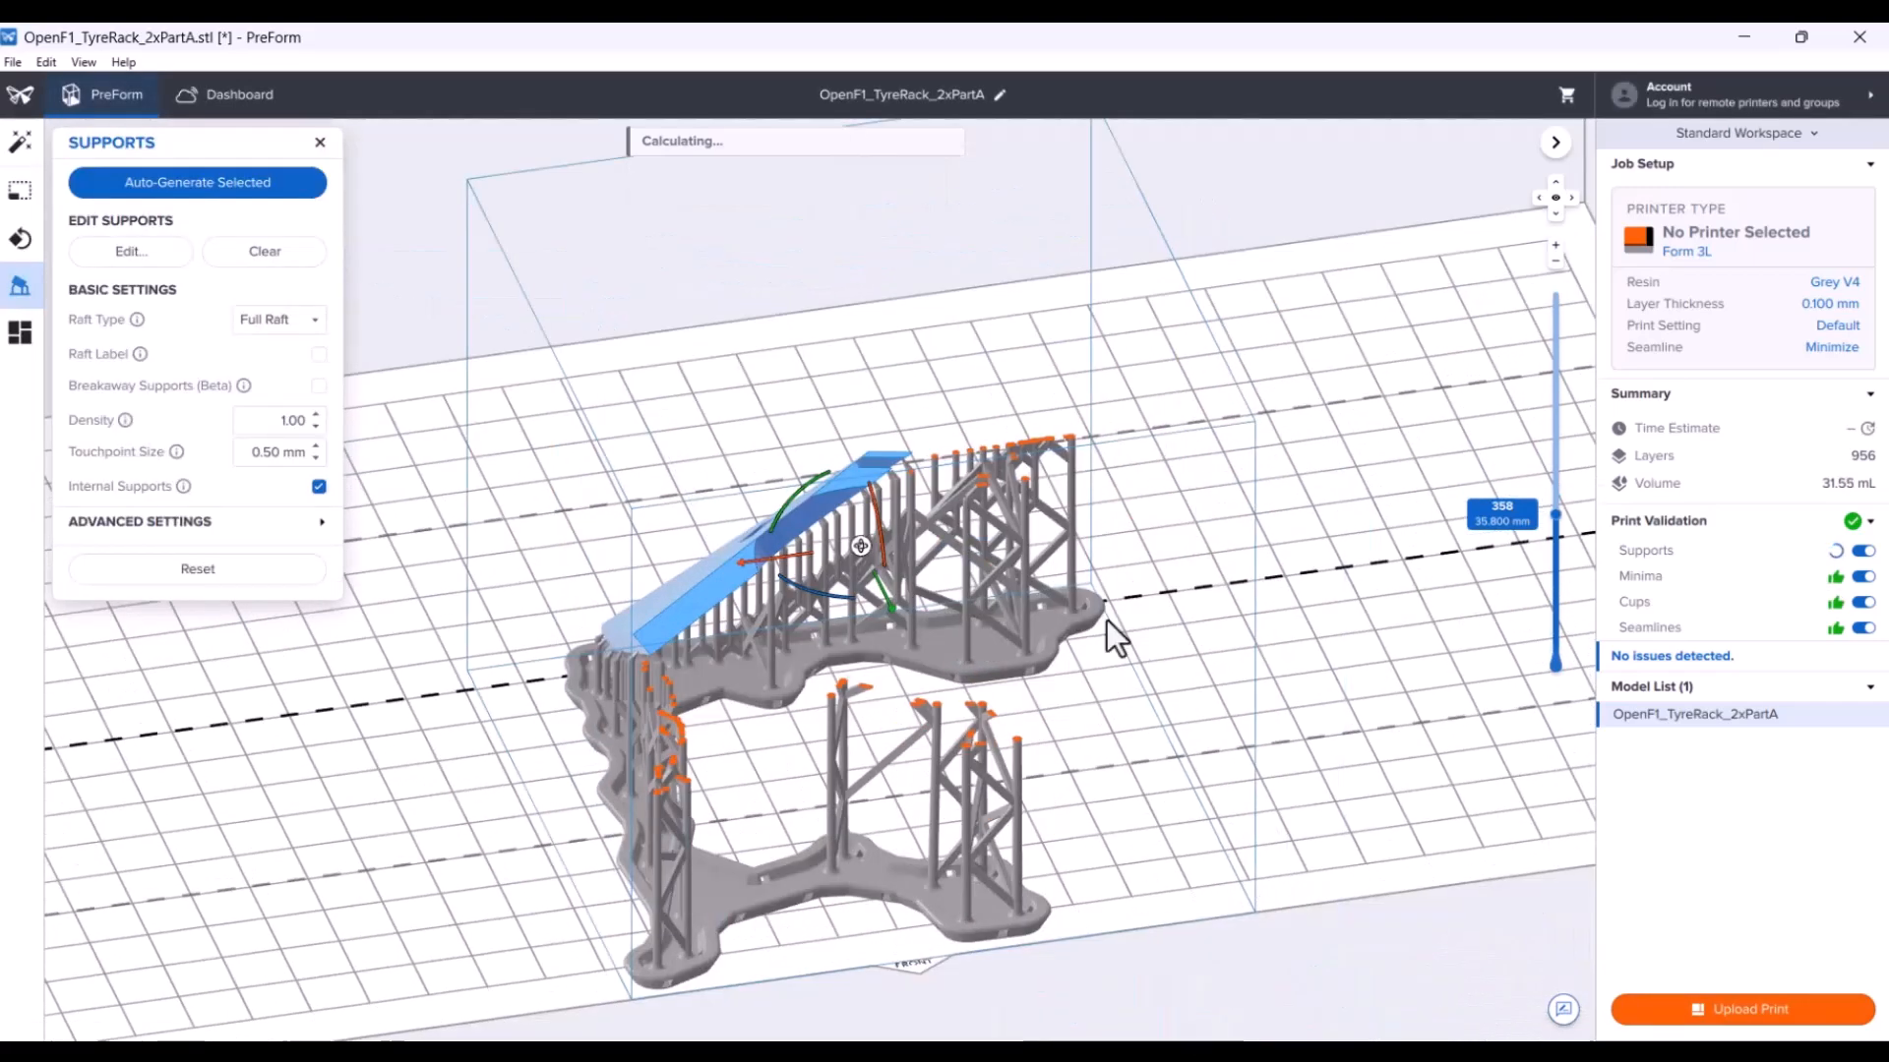
drag(1555, 514, 1556, 278)
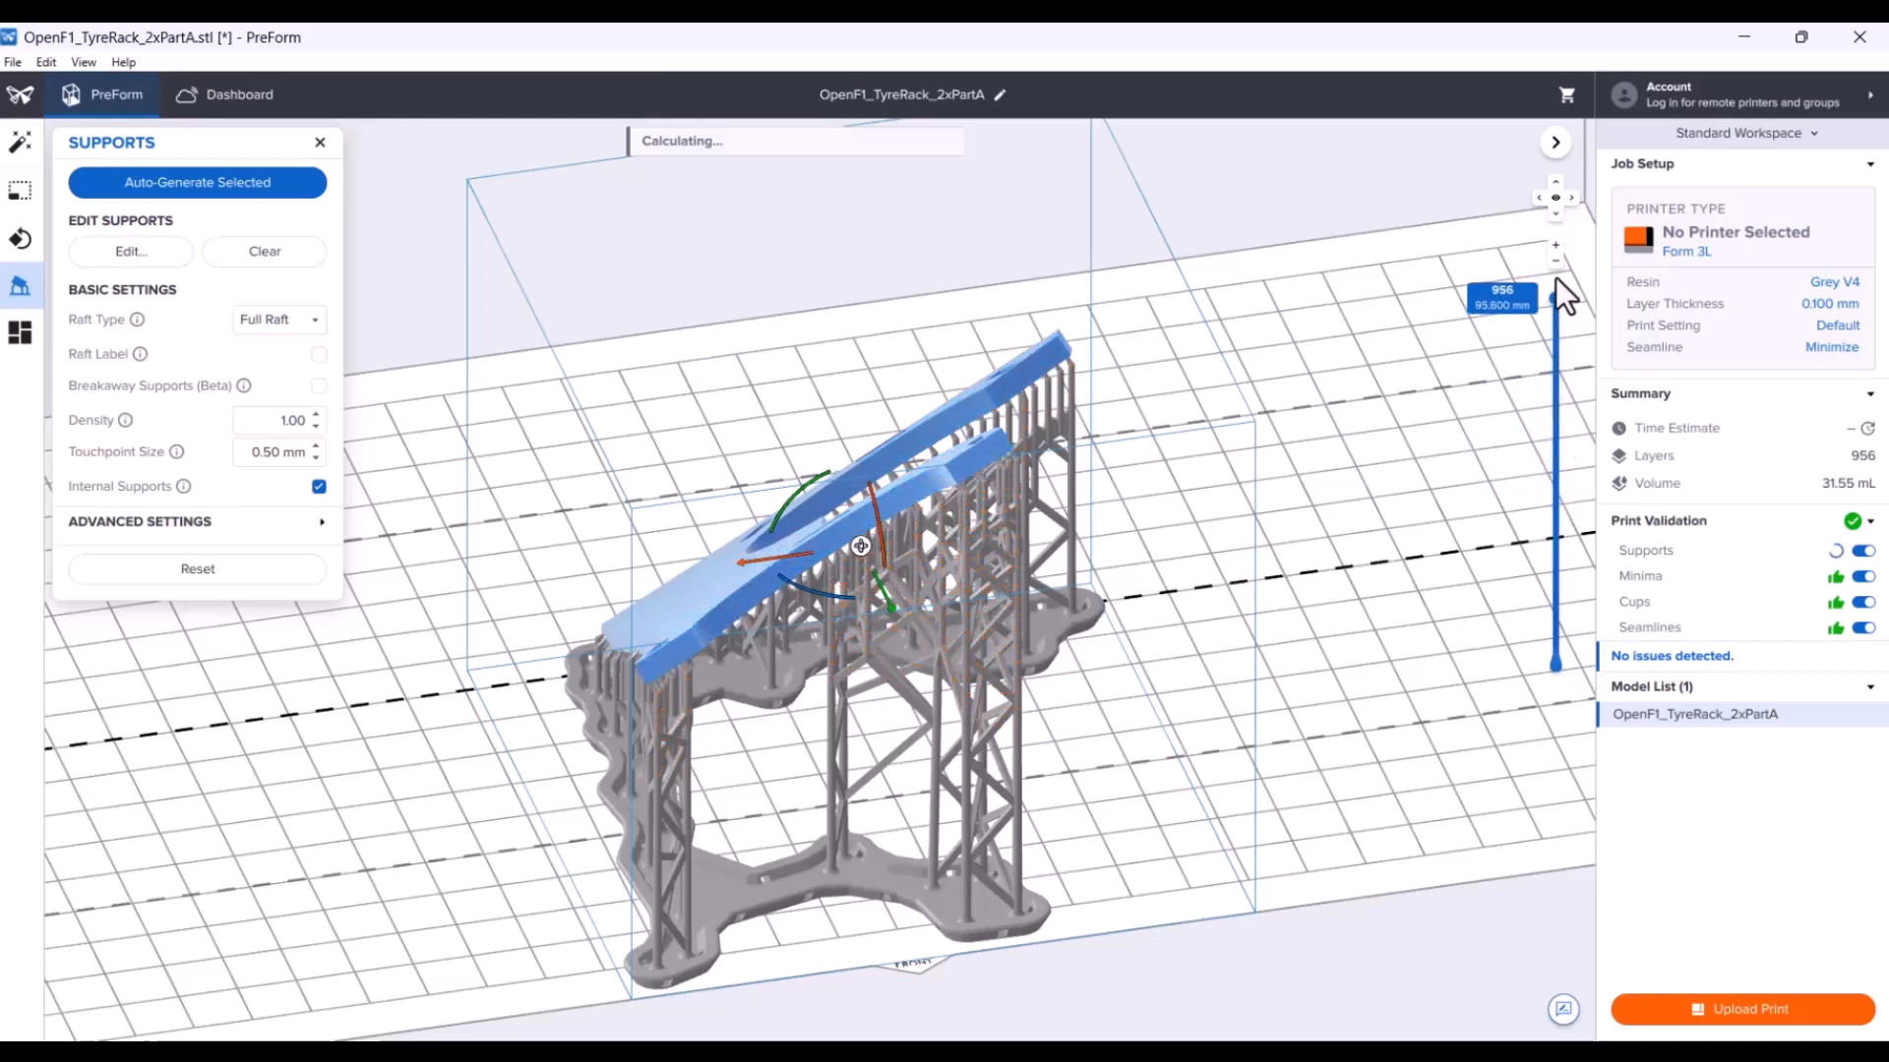
right_drag(1078, 699, 984, 588)
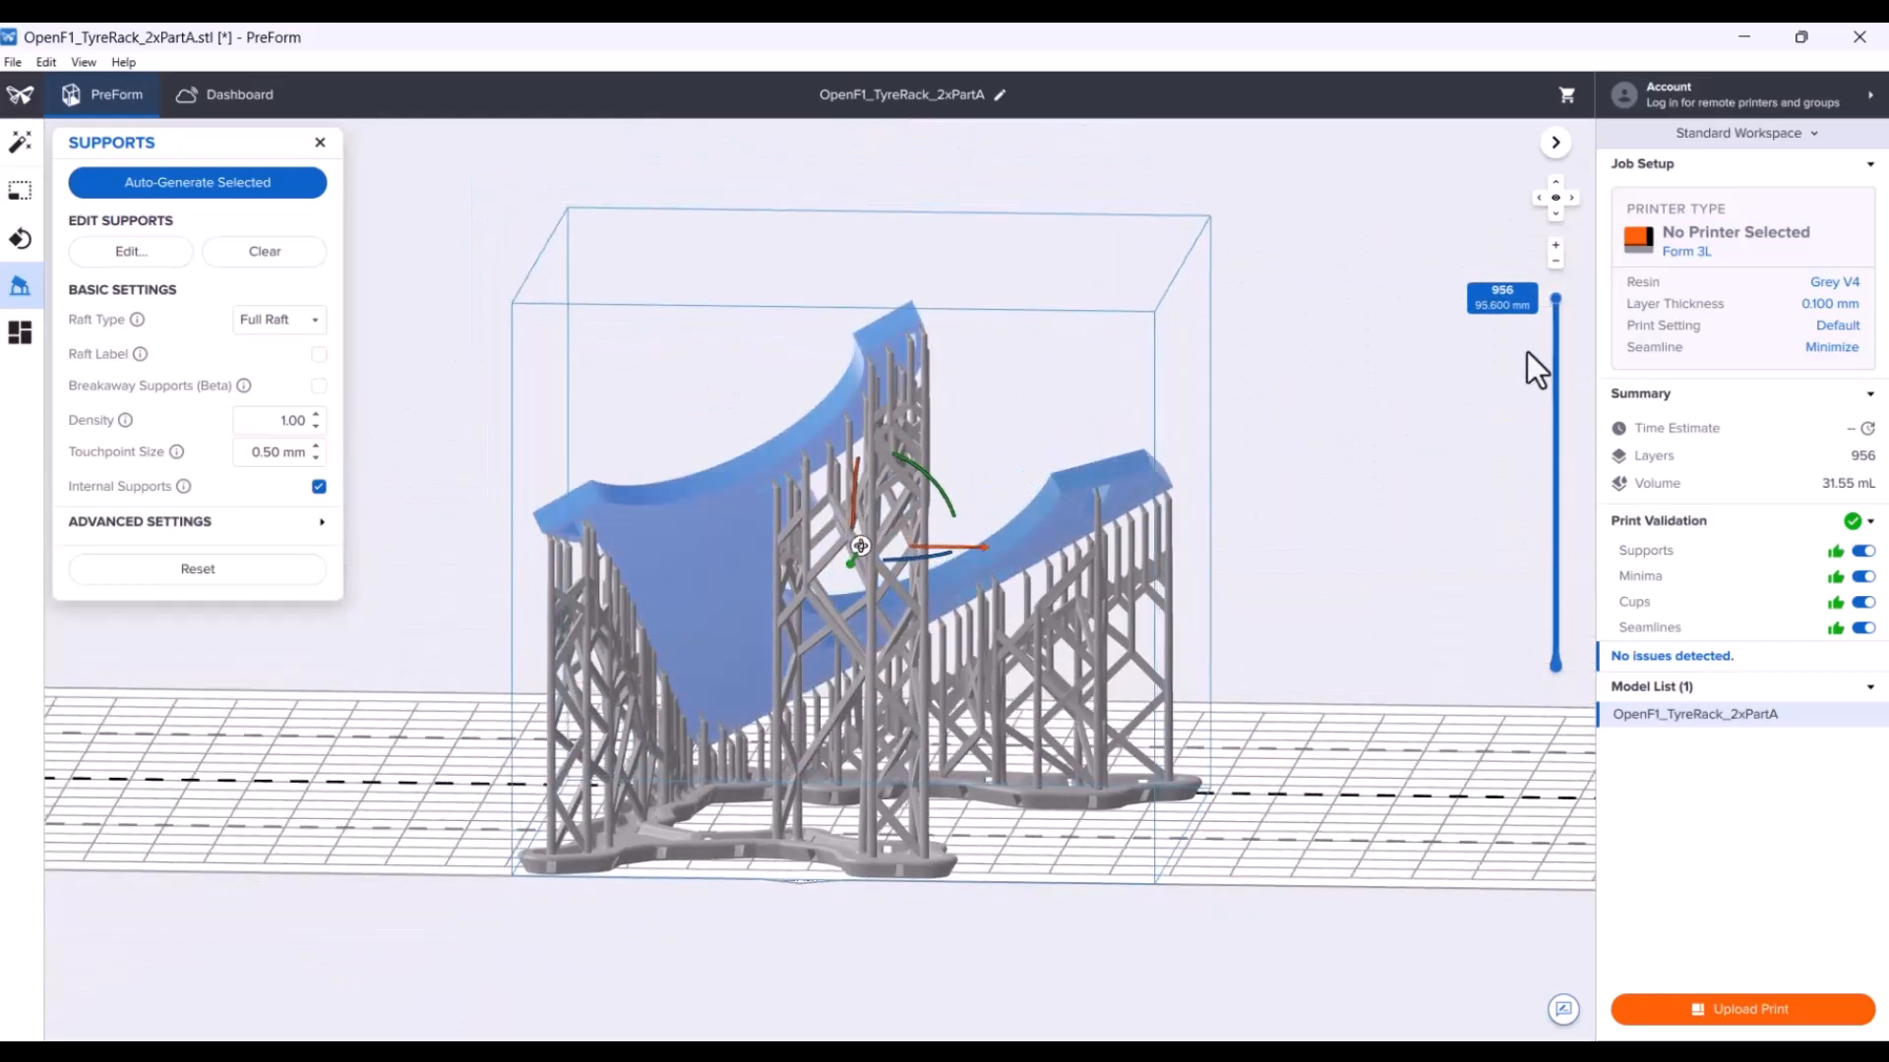
scroll(826, 481, up, 5)
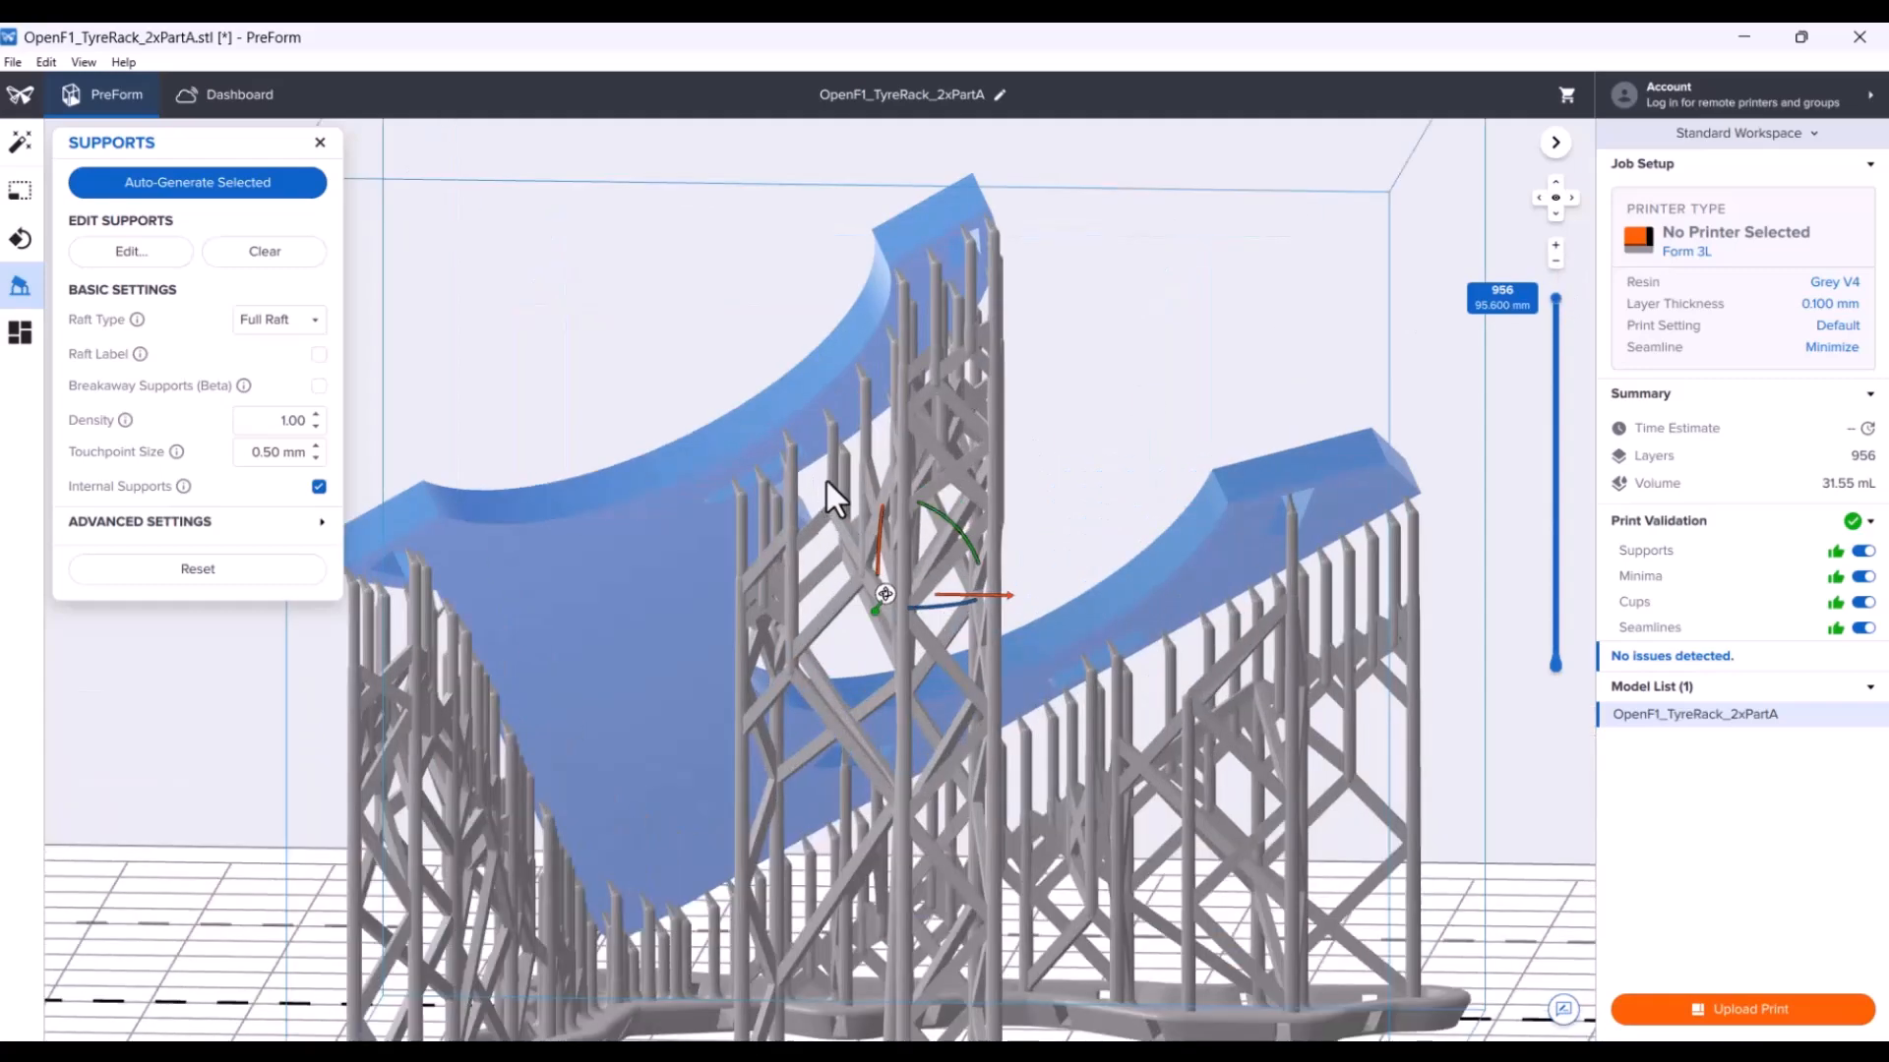
middle_drag(865, 496, 888, 501)
right_drag(917, 634, 620, 744)
right_drag(827, 758, 695, 514)
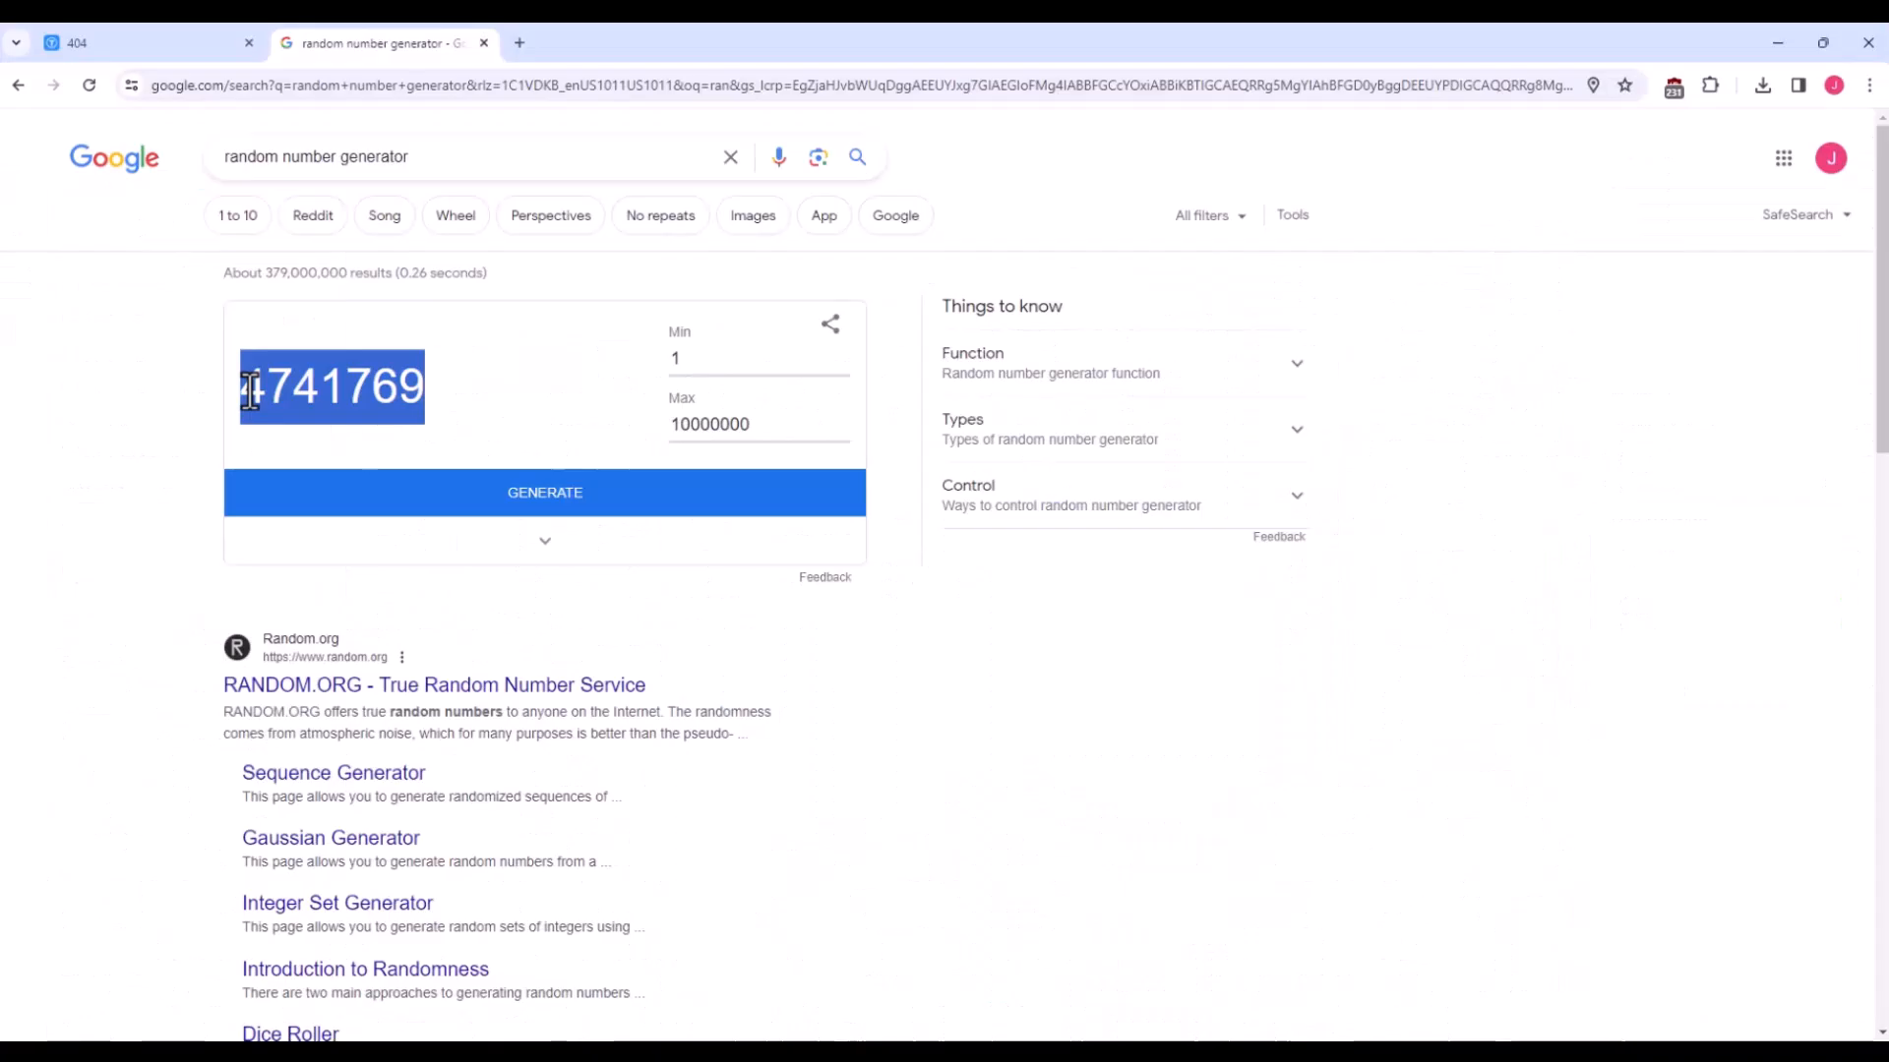
Generate another random number in the browser and load Thingiverse thing 4741769 in place of the 404 page.
click(504, 503)
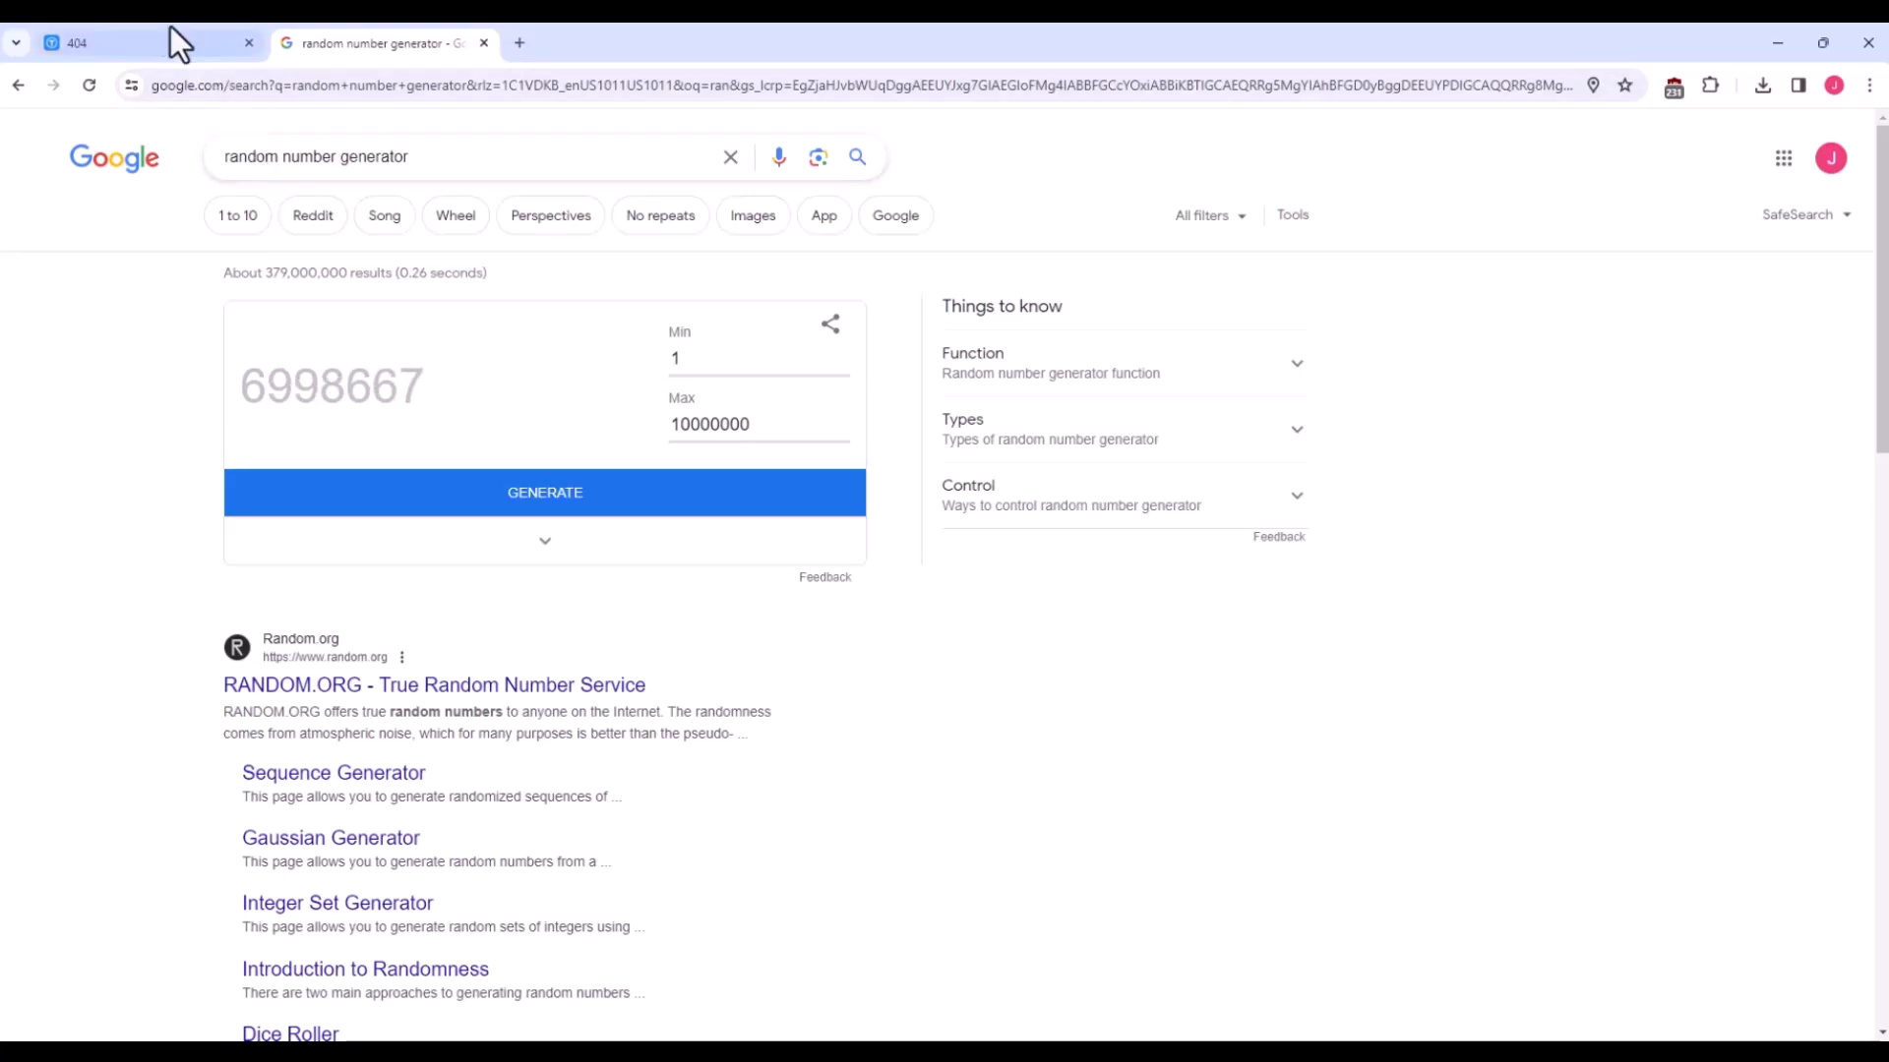
click(187, 43)
click(338, 85)
click(337, 85)
key(ctrl+shift+Left)
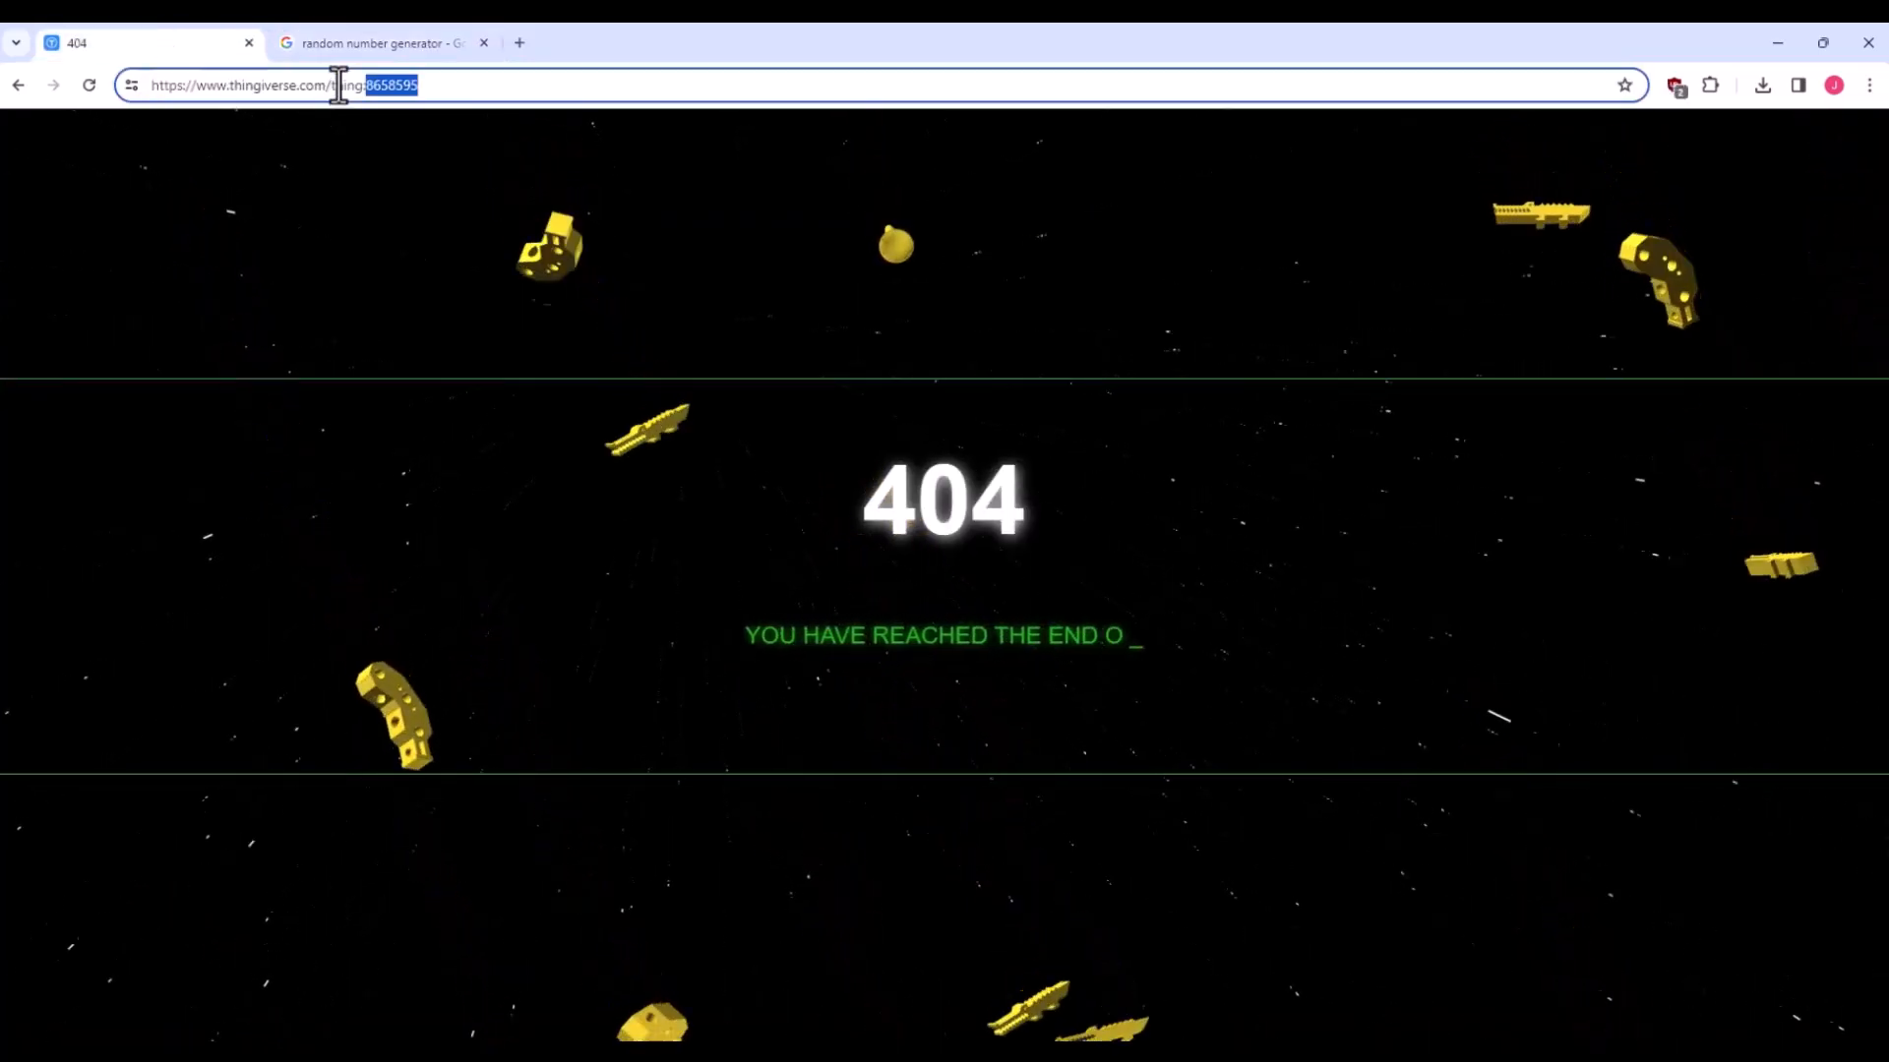
text(4741769)
key(Return)
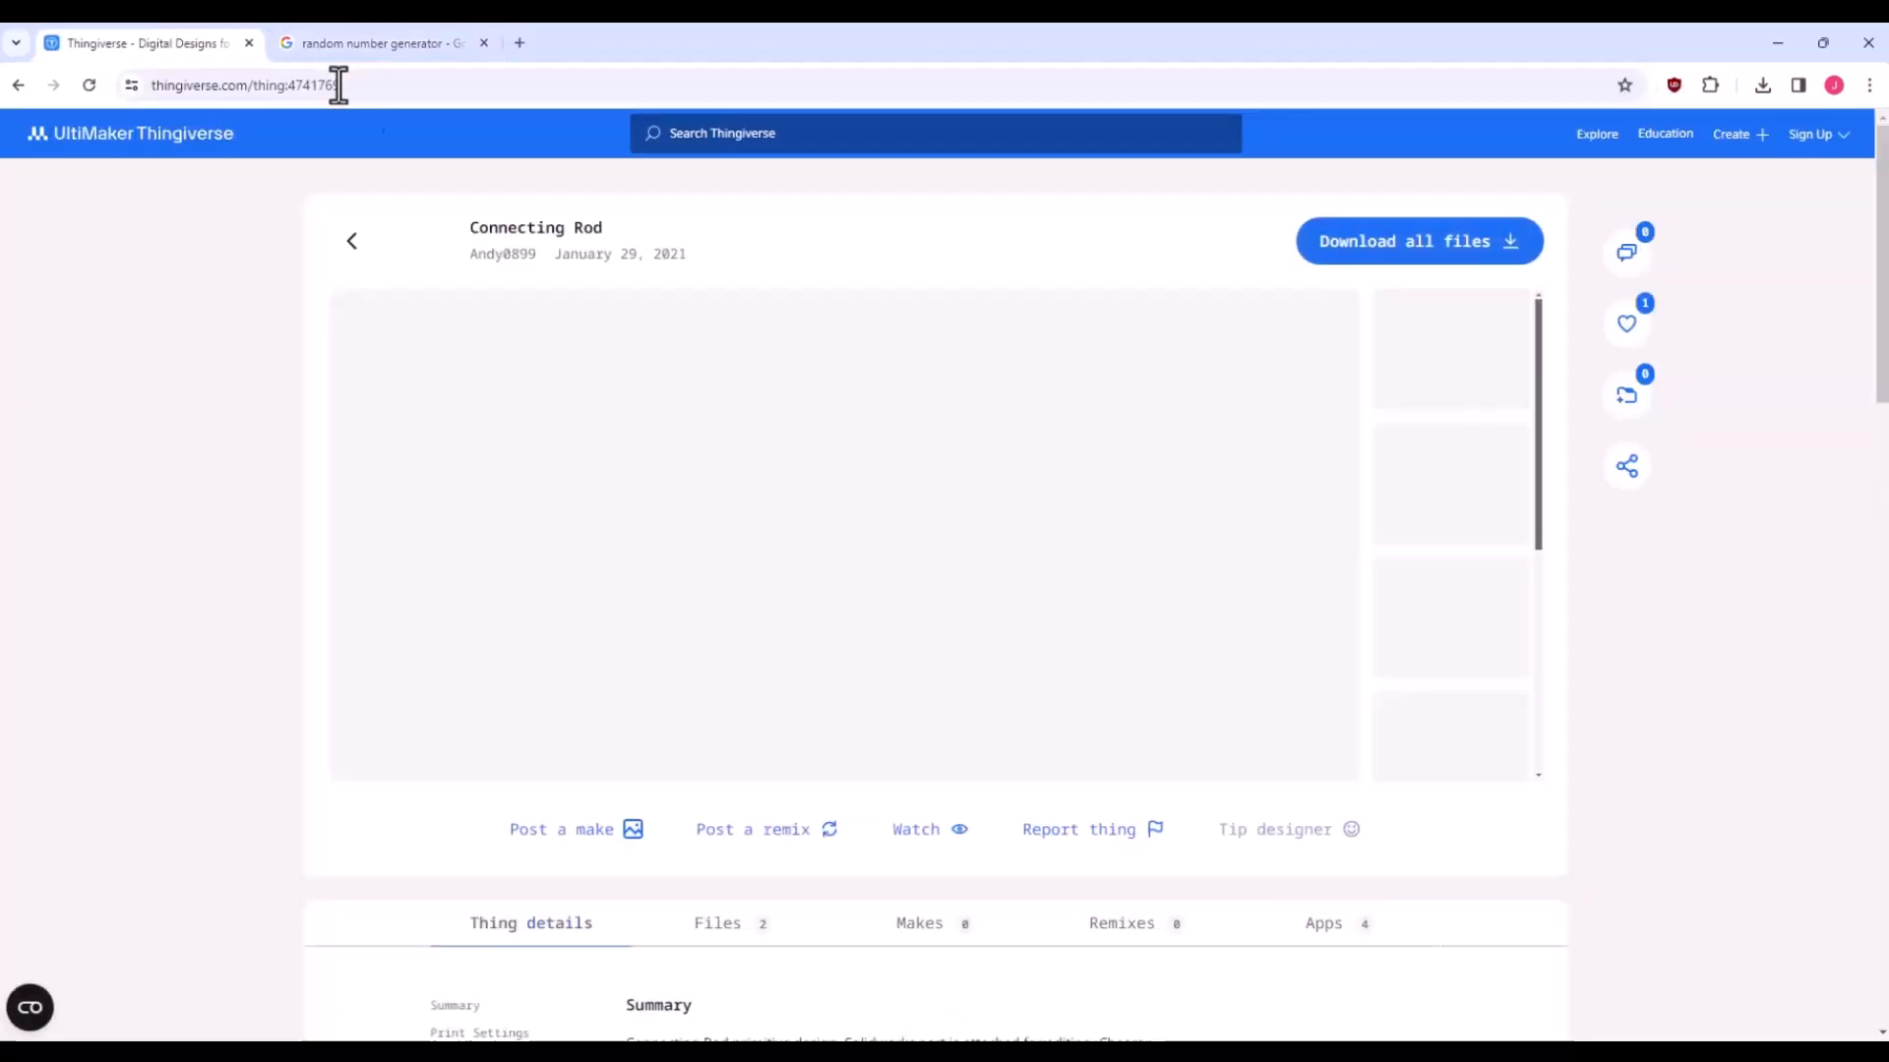
Download the Connecting_Rod STL from the thing's files and open it in PreForm from the Downloads folder.
click(832, 924)
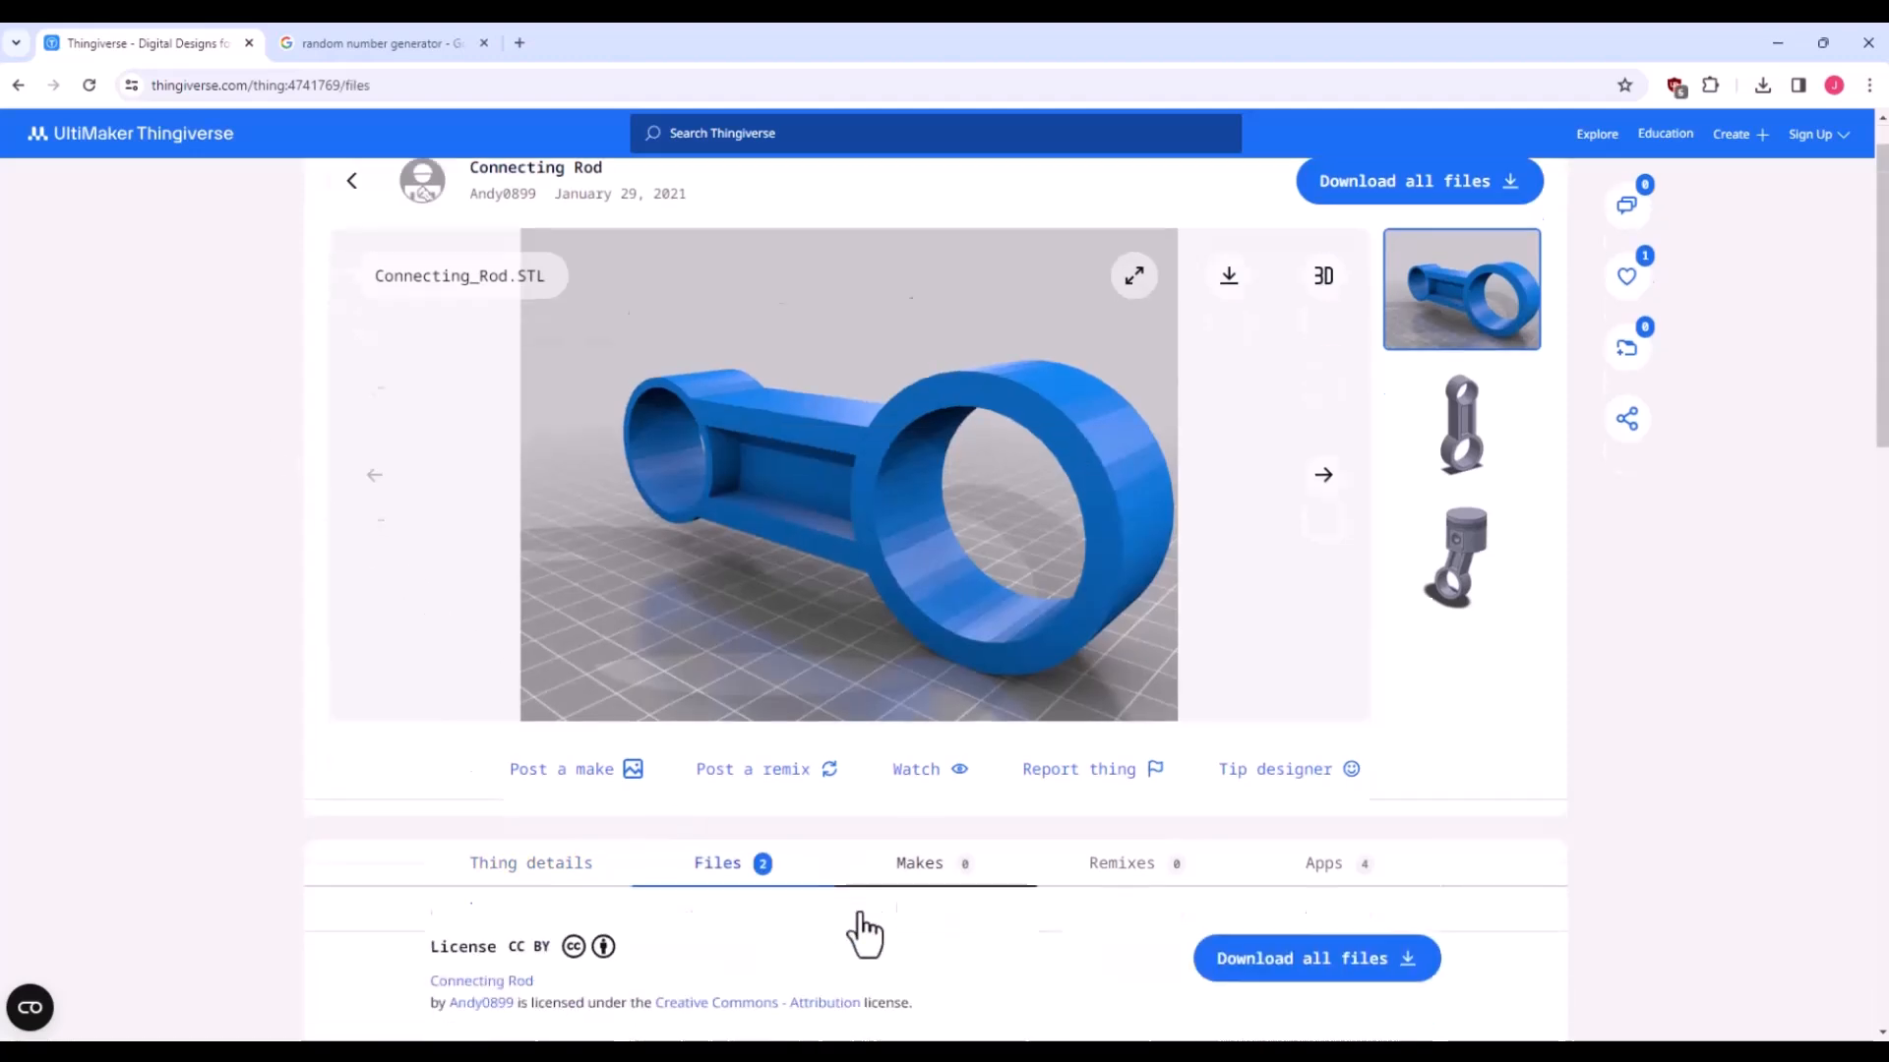
click(1407, 661)
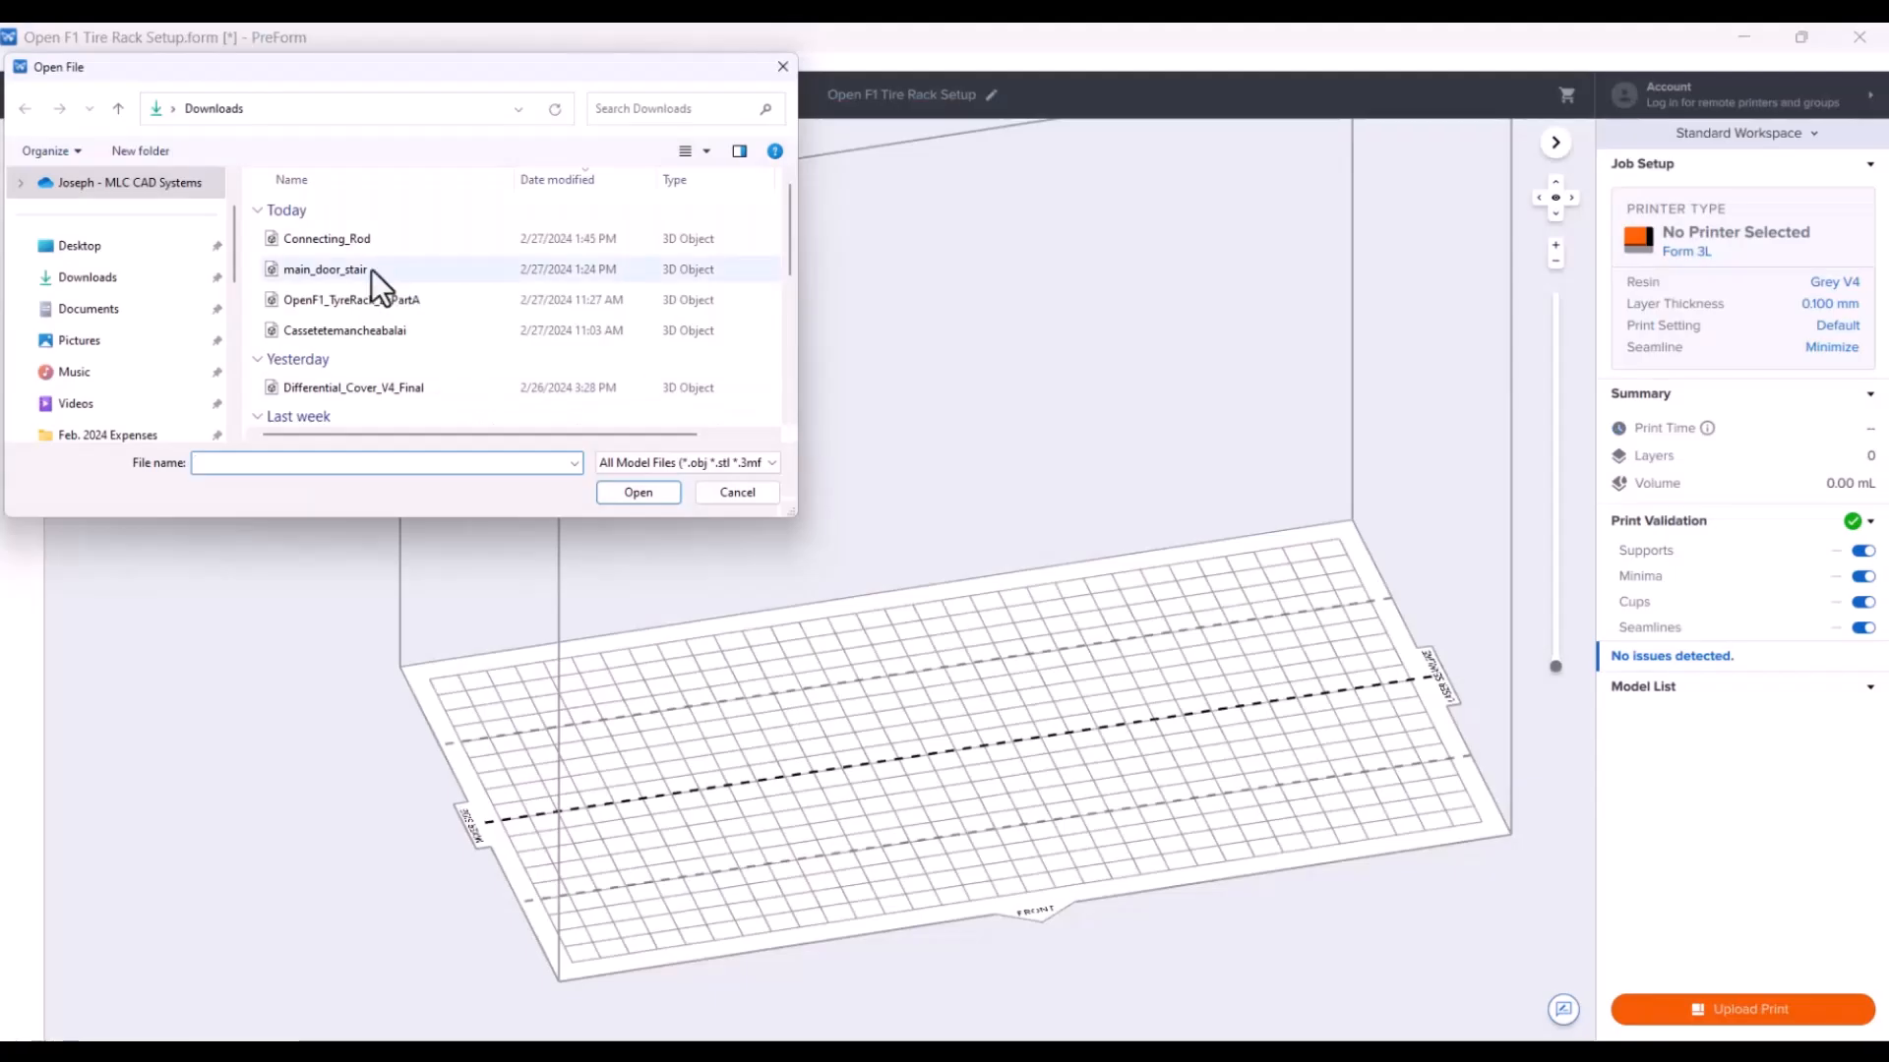
click(318, 240)
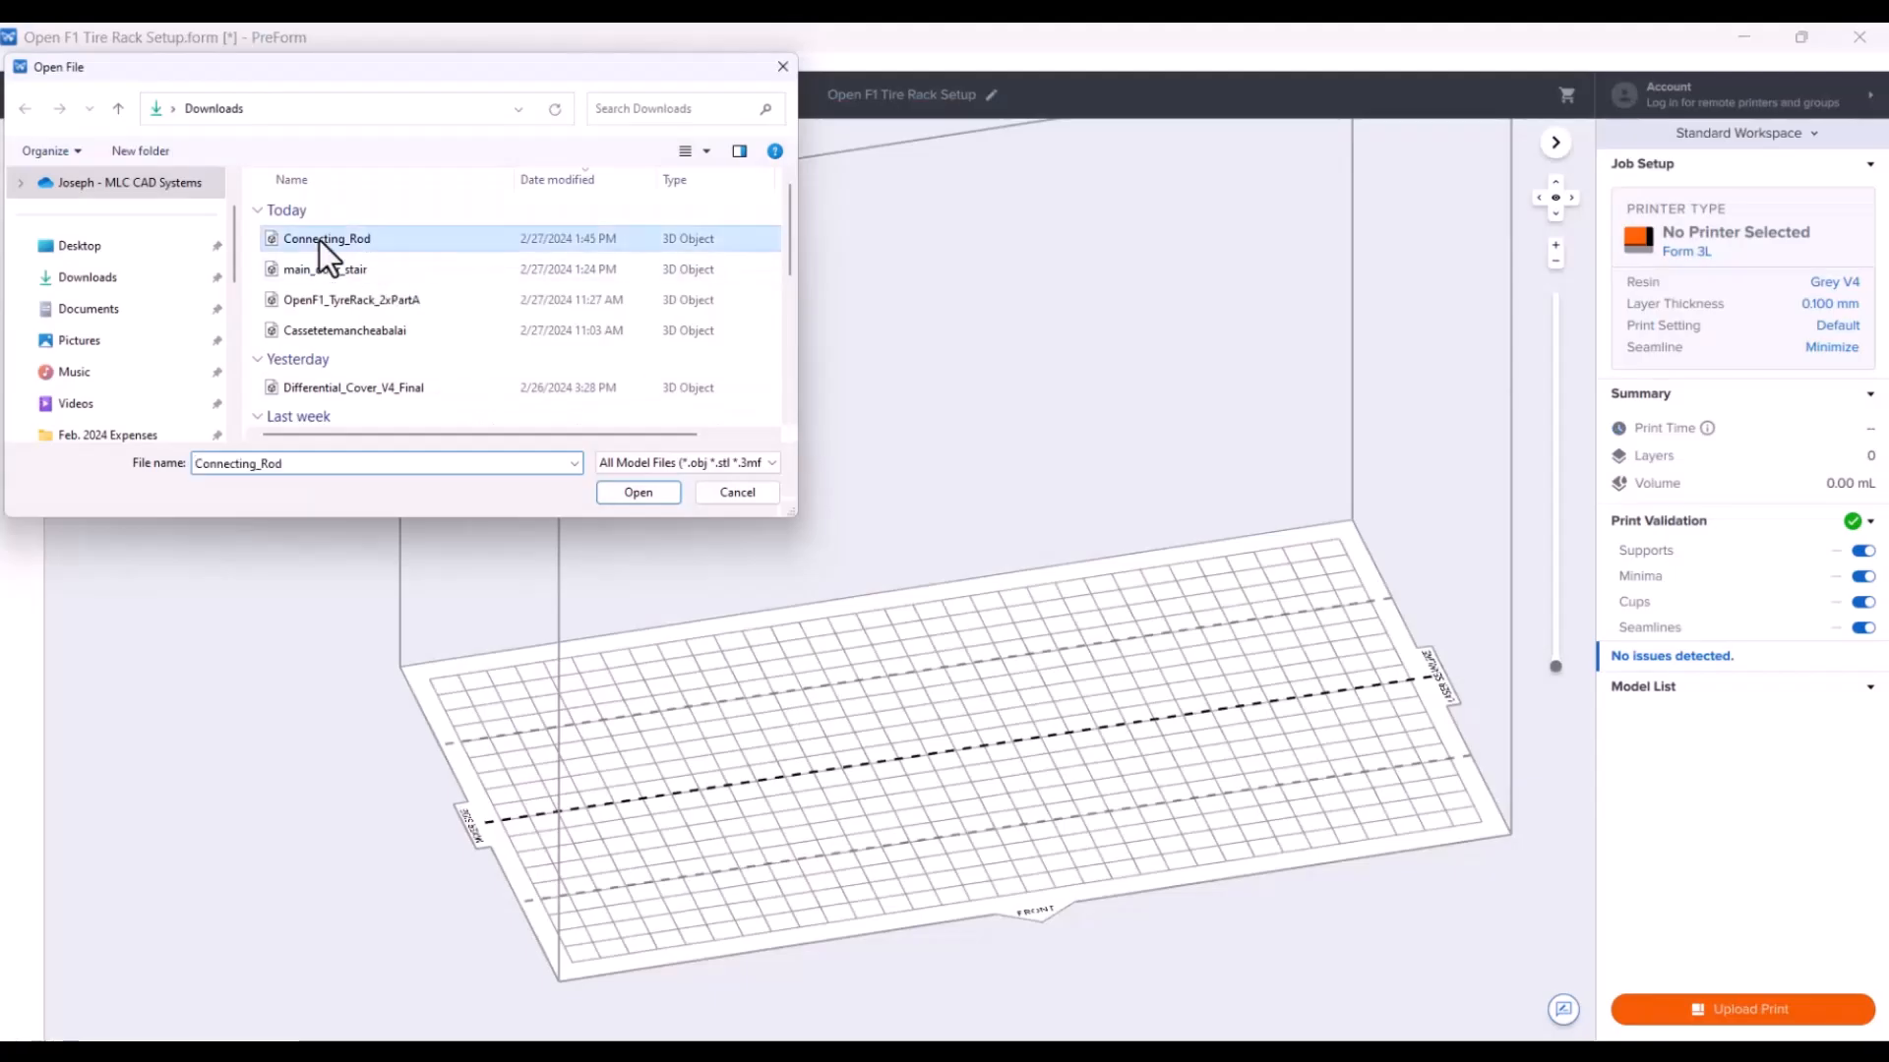
click(617, 487)
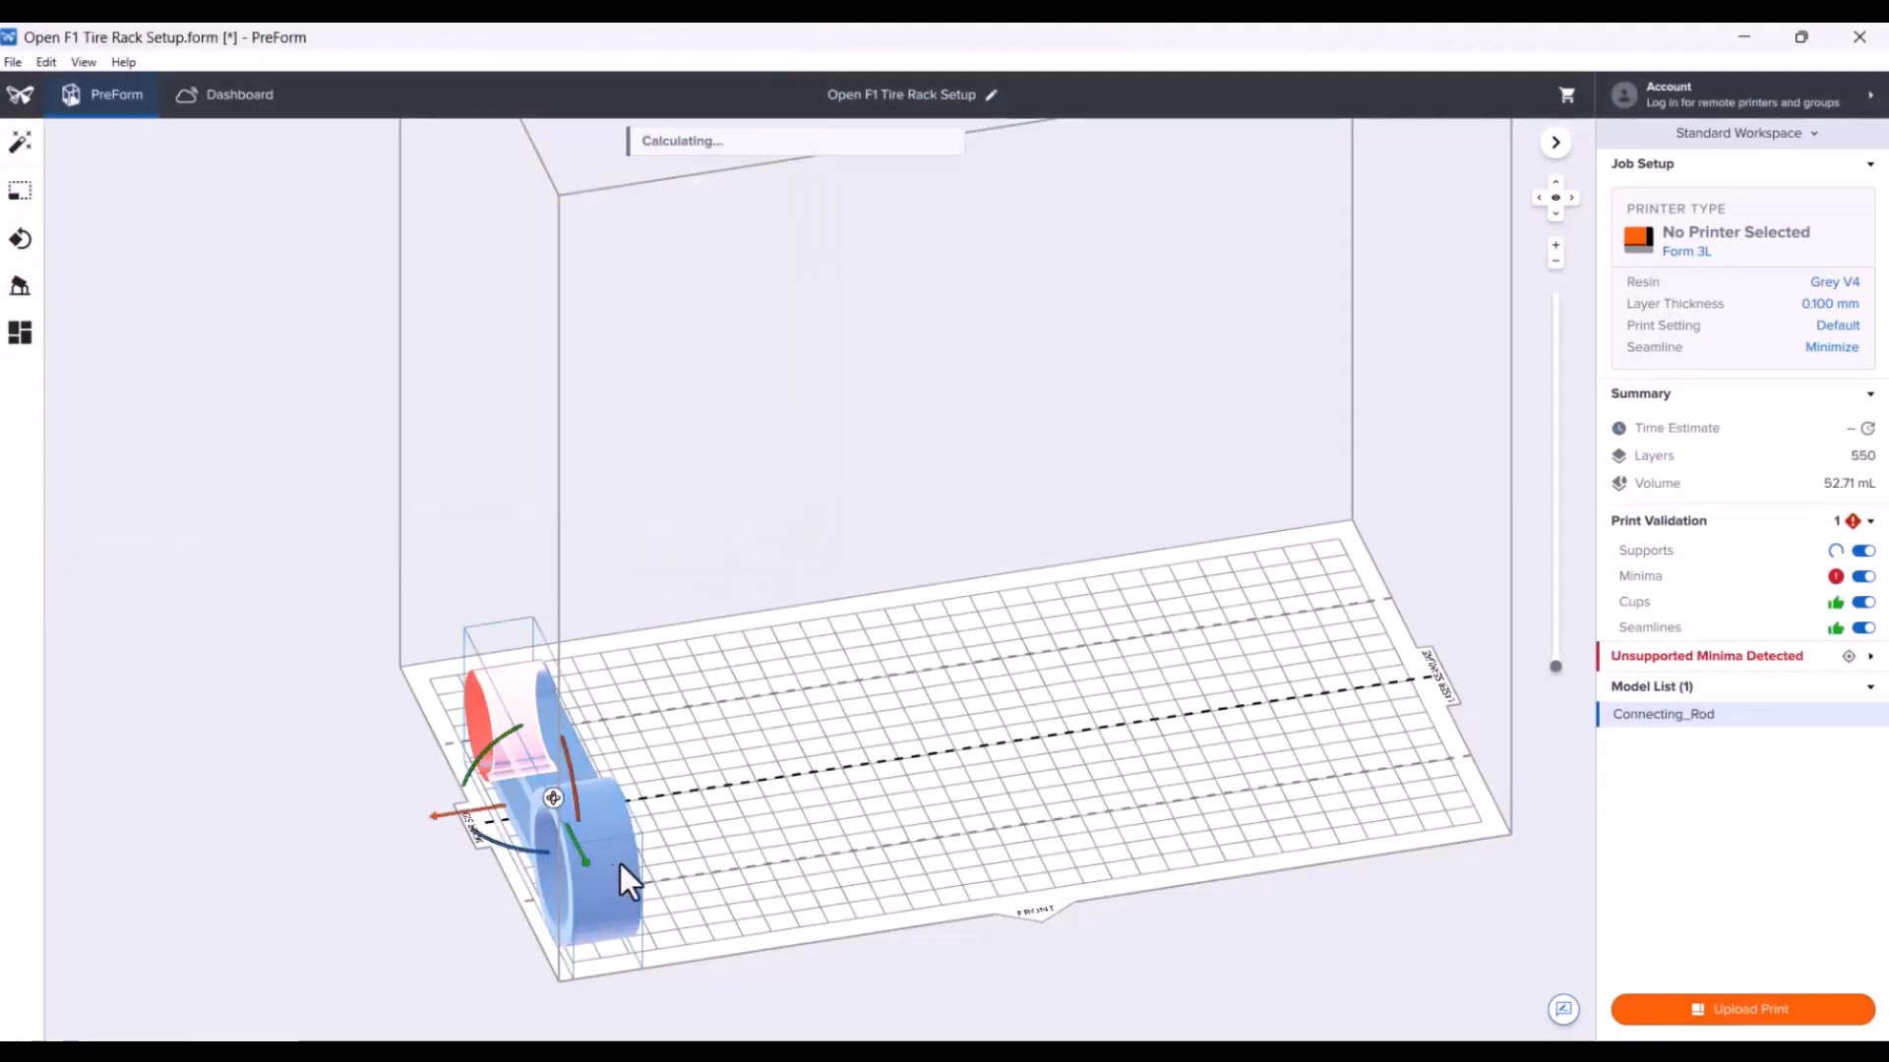
Move the connecting rod toward the middle of the build platform and view it from both sides.
drag(610, 859, 990, 782)
scroll(1155, 836, up, 5)
right_drag(1155, 837, 1131, 775)
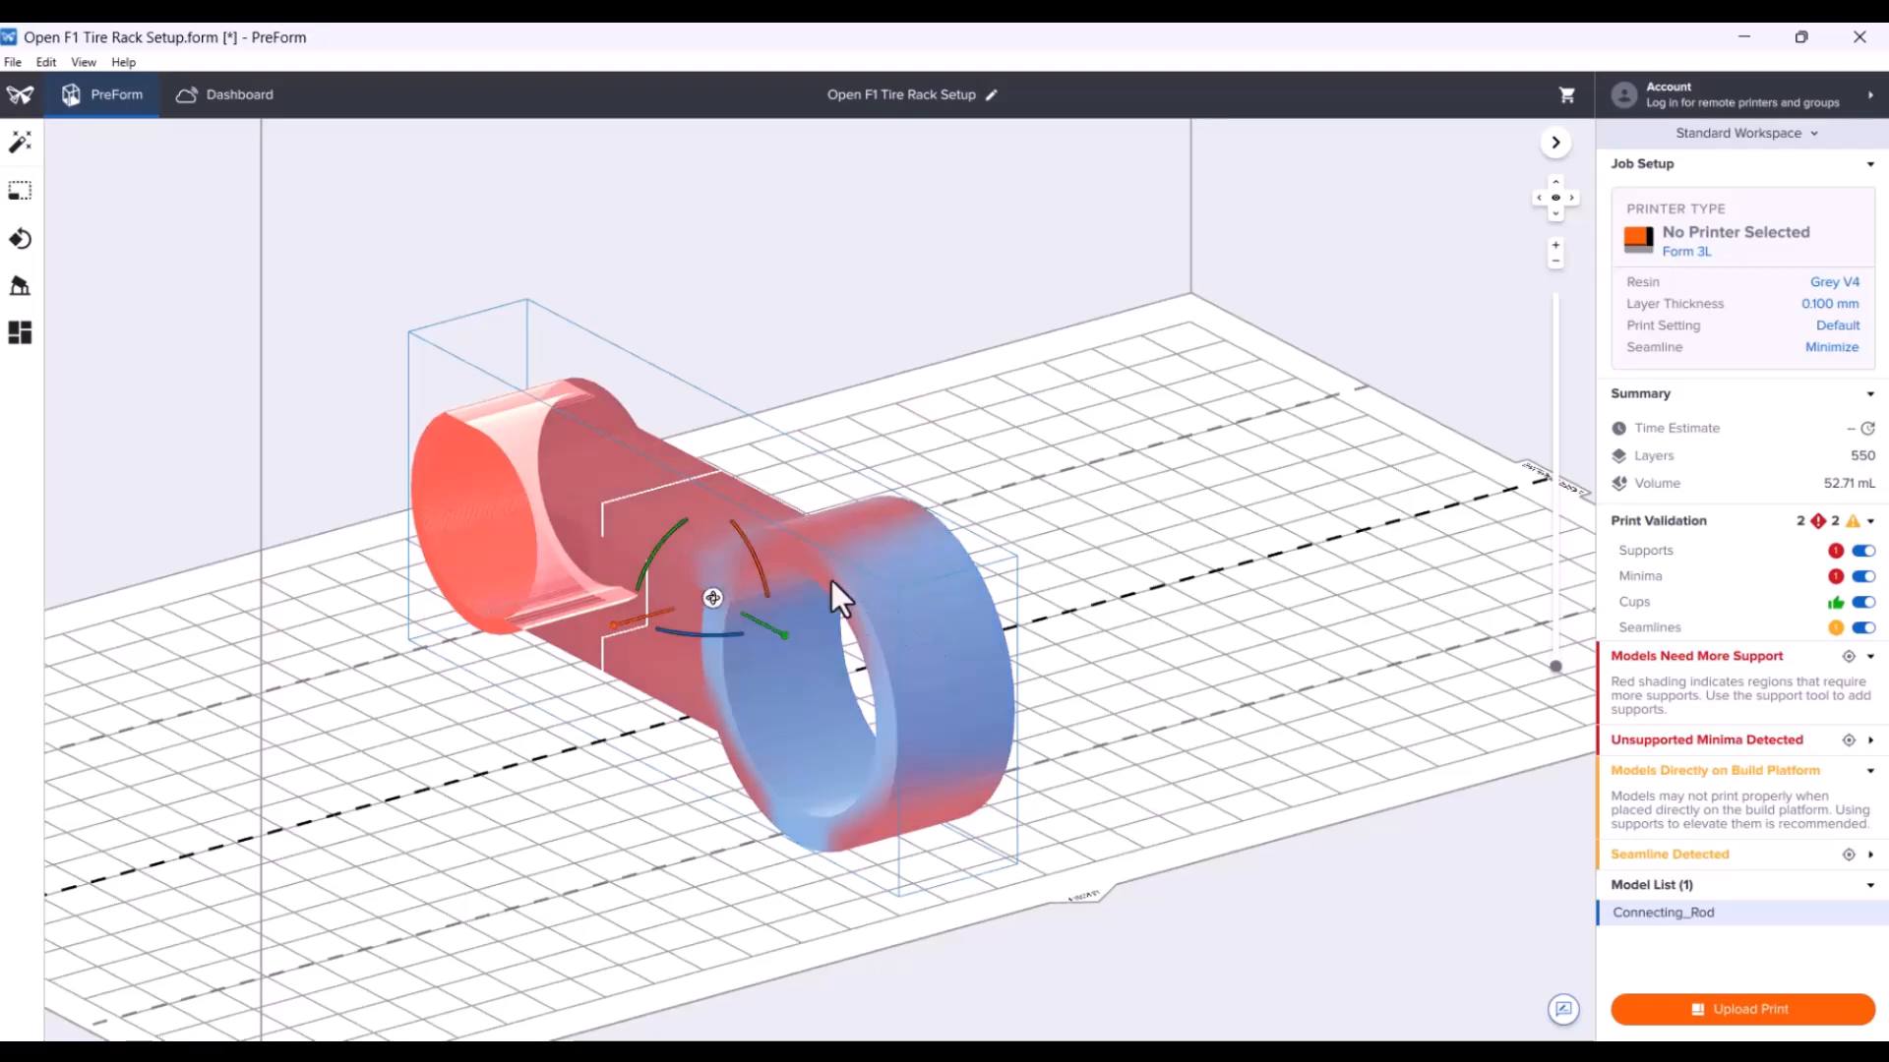
right_drag(1378, 810, 604, 574)
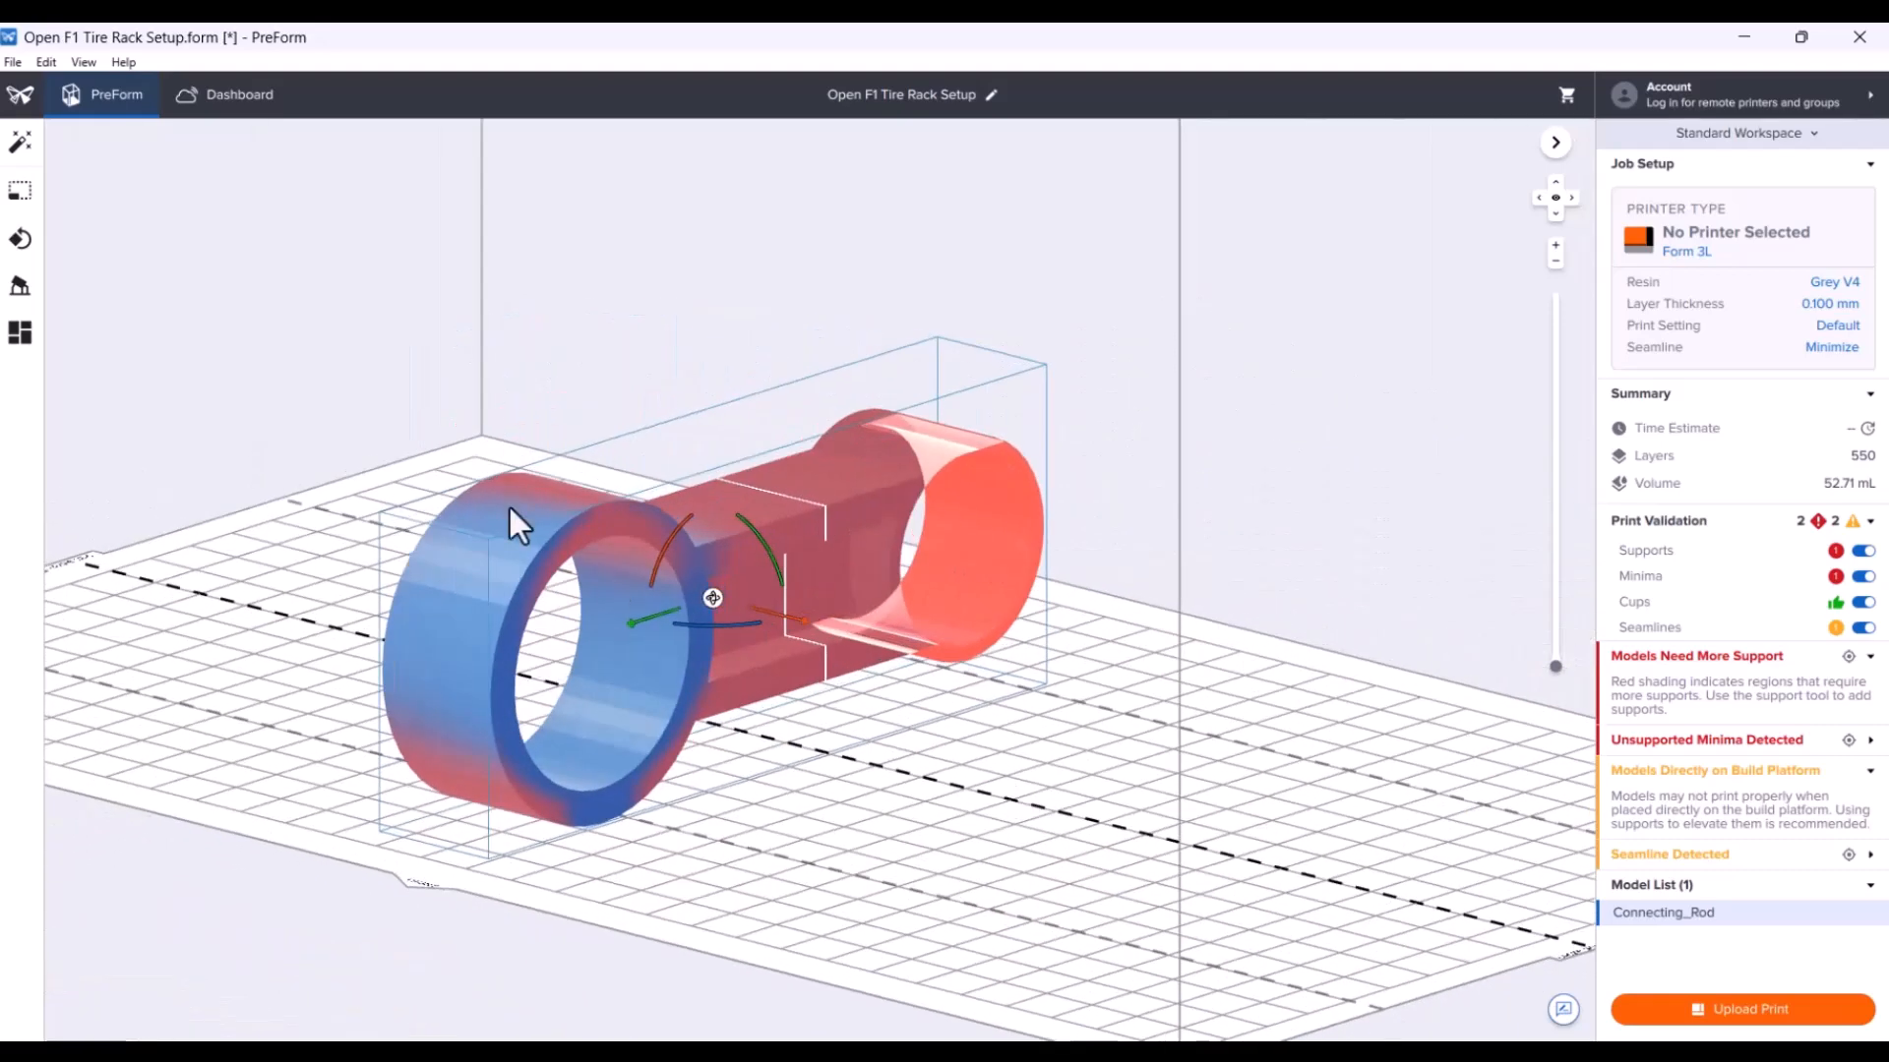
Orient the connecting rod with the flat ring face of its large end as the base on the build platform.
click(22, 242)
click(226, 262)
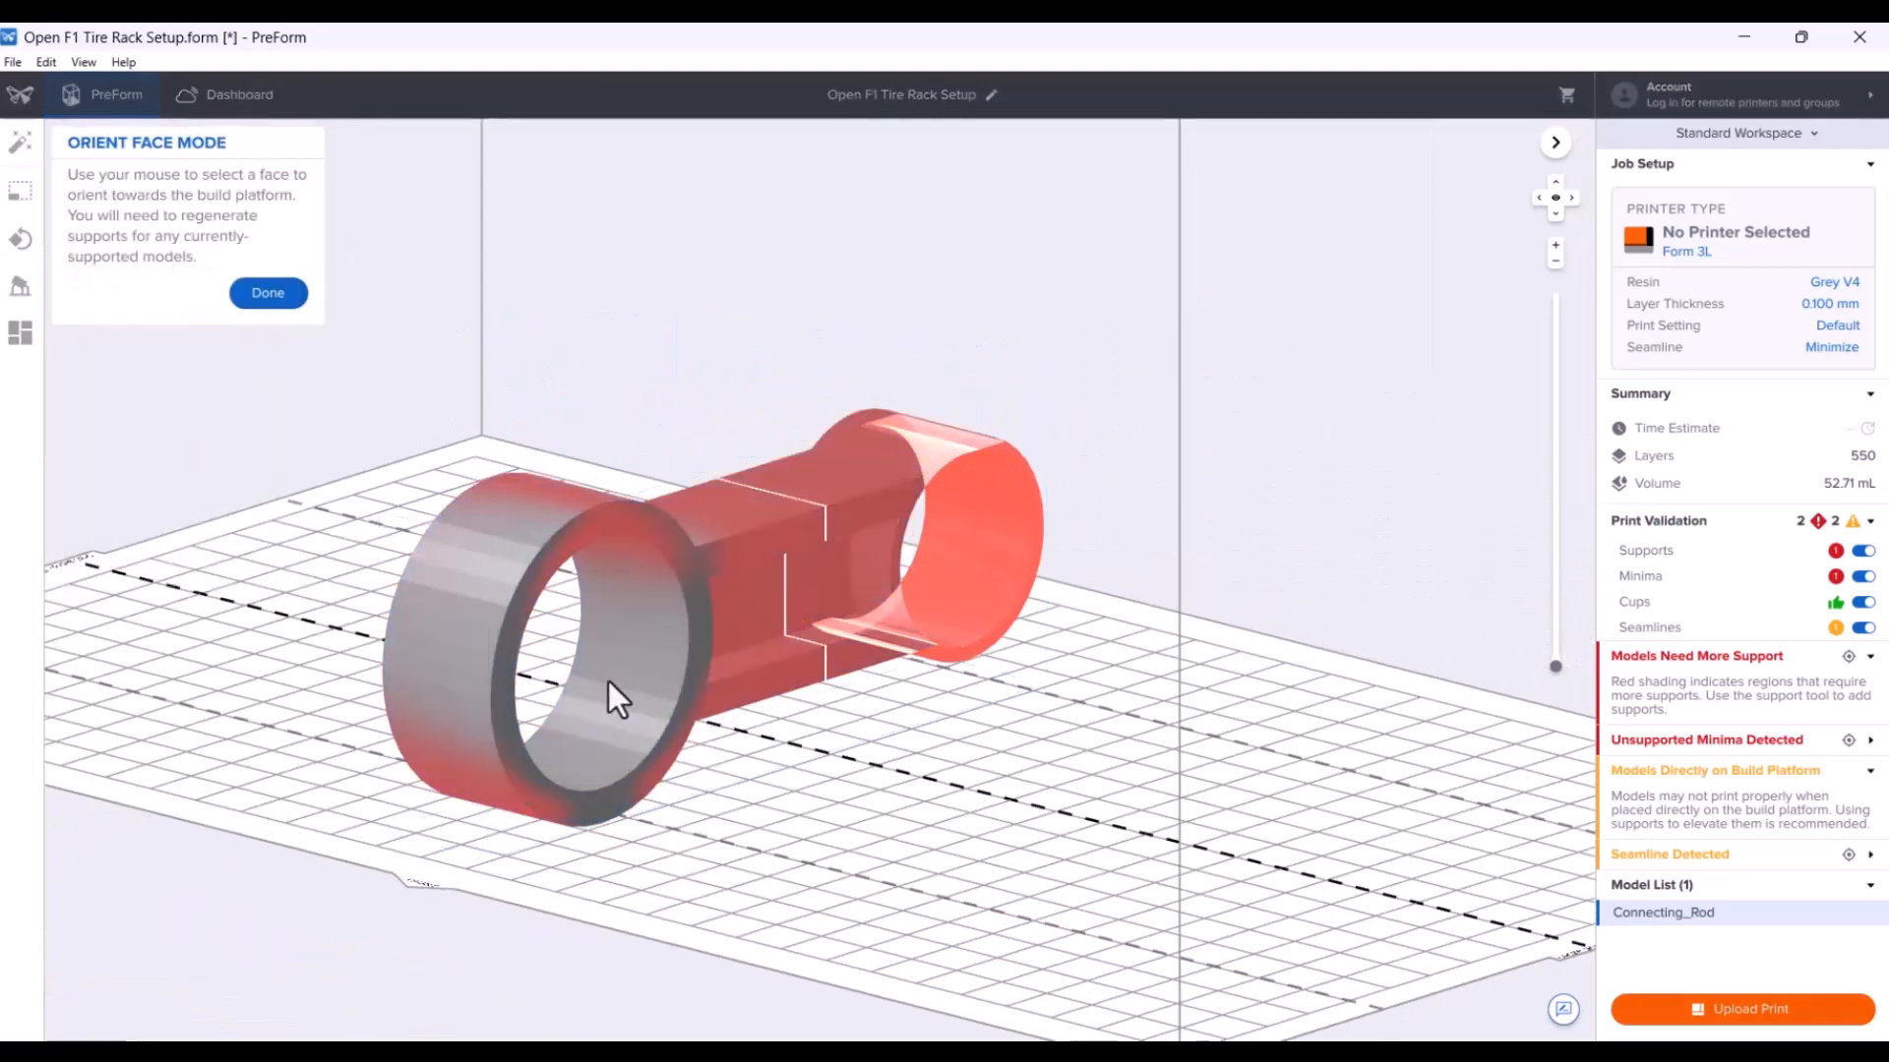
click(702, 608)
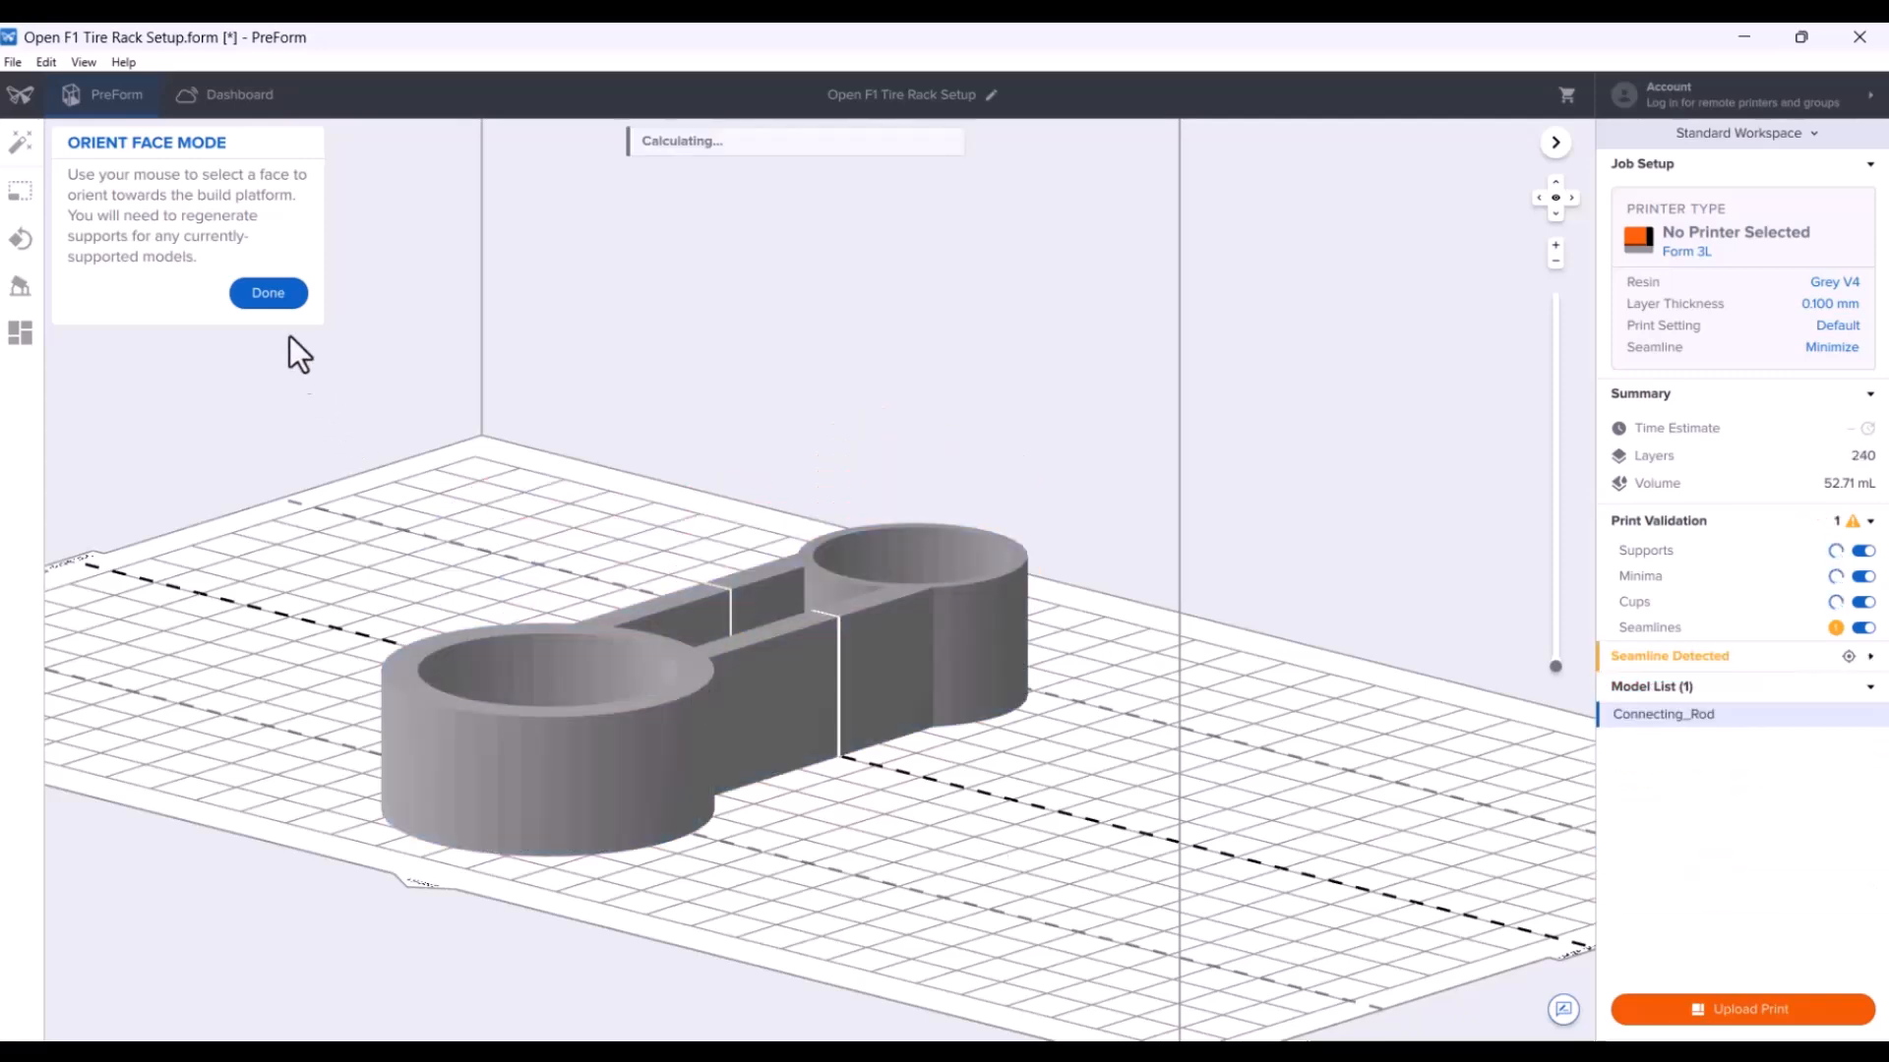
click(263, 293)
Rotate the flat-lying connecting rod 30° about the X axis.
right_drag(421, 492, 735, 598)
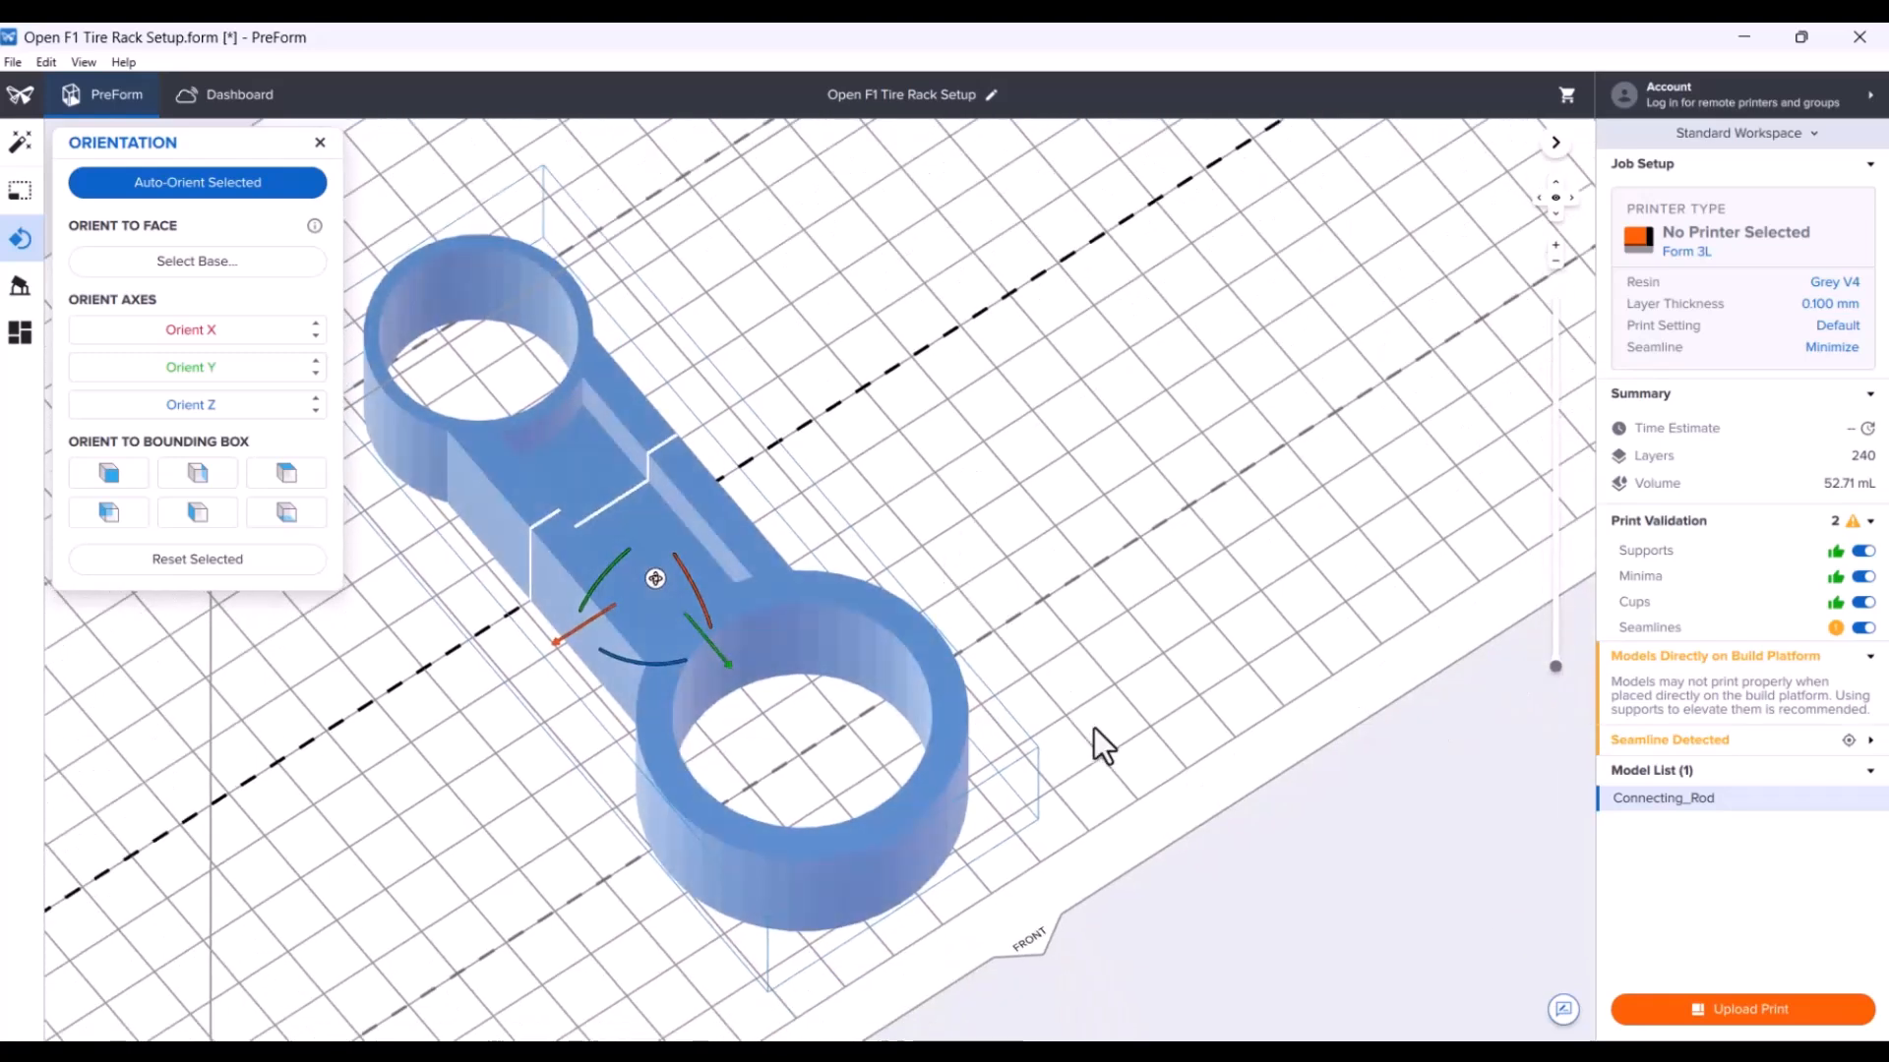
right_drag(1088, 755, 1201, 620)
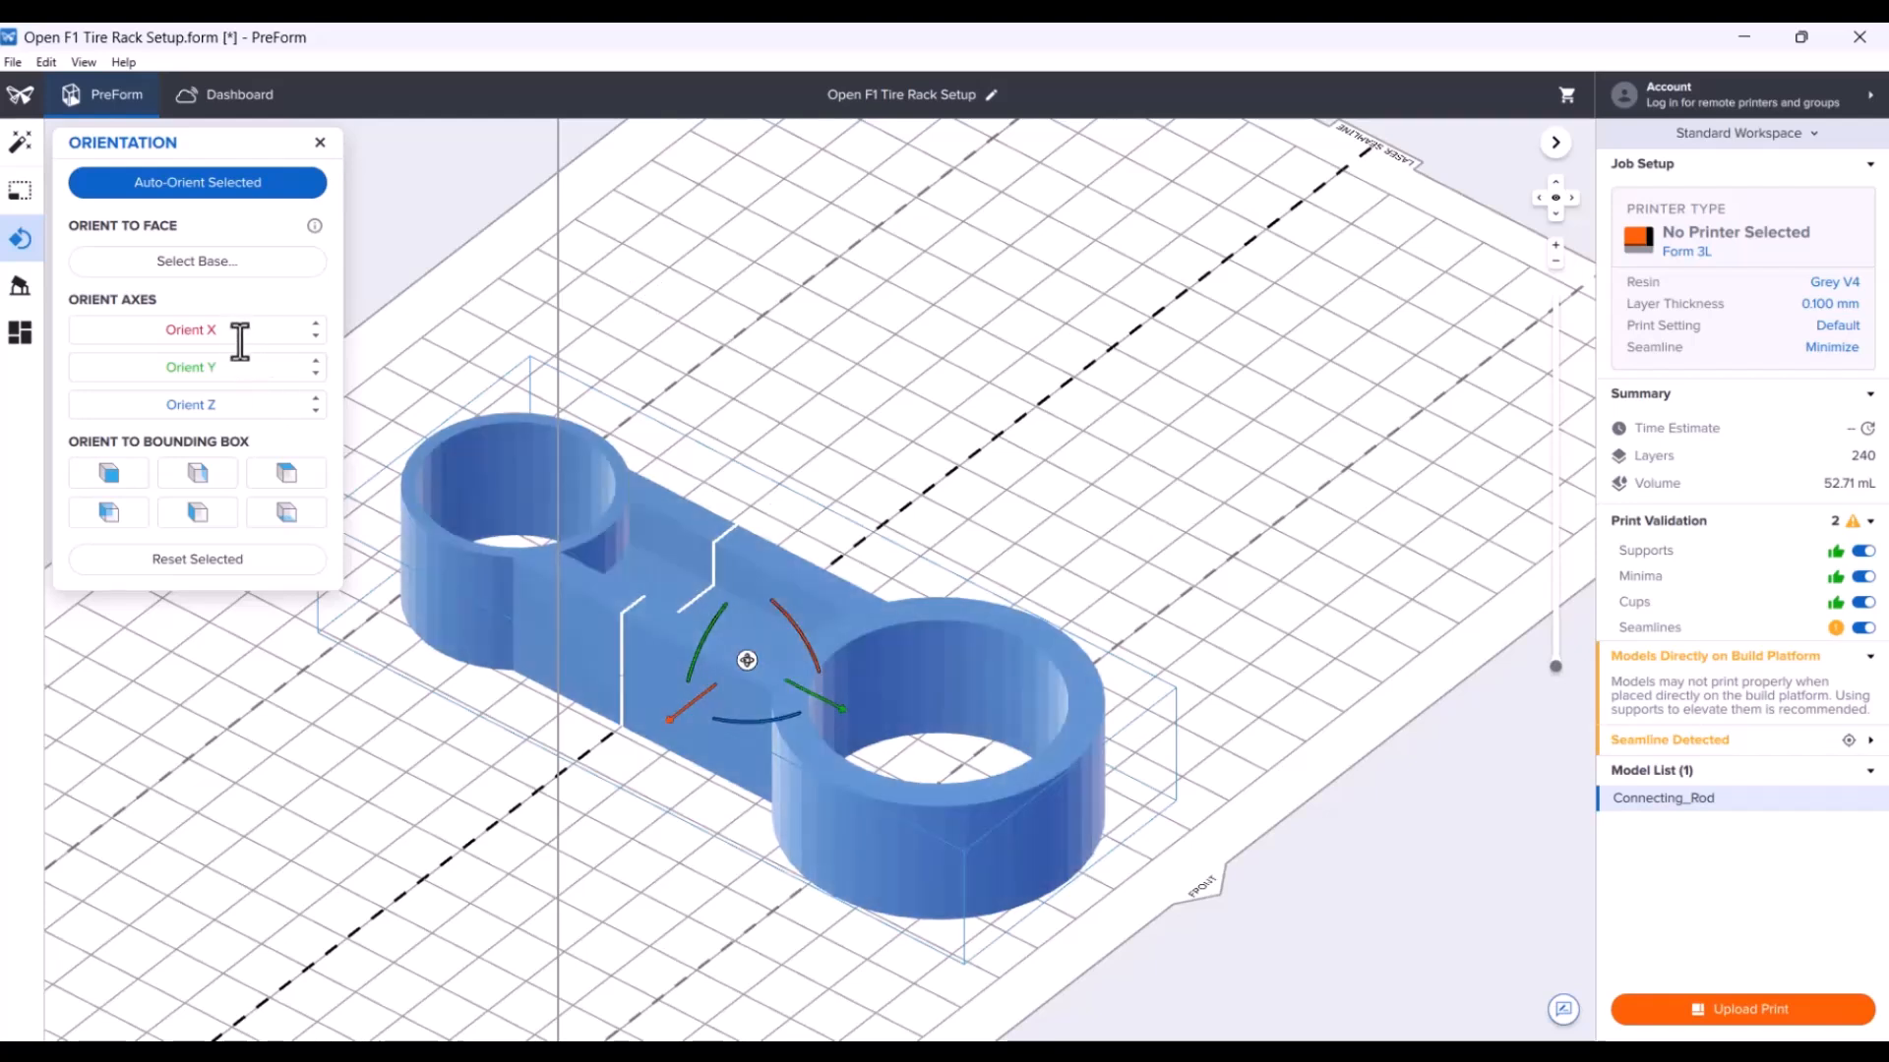
click(237, 334)
text(30)
key(Return)
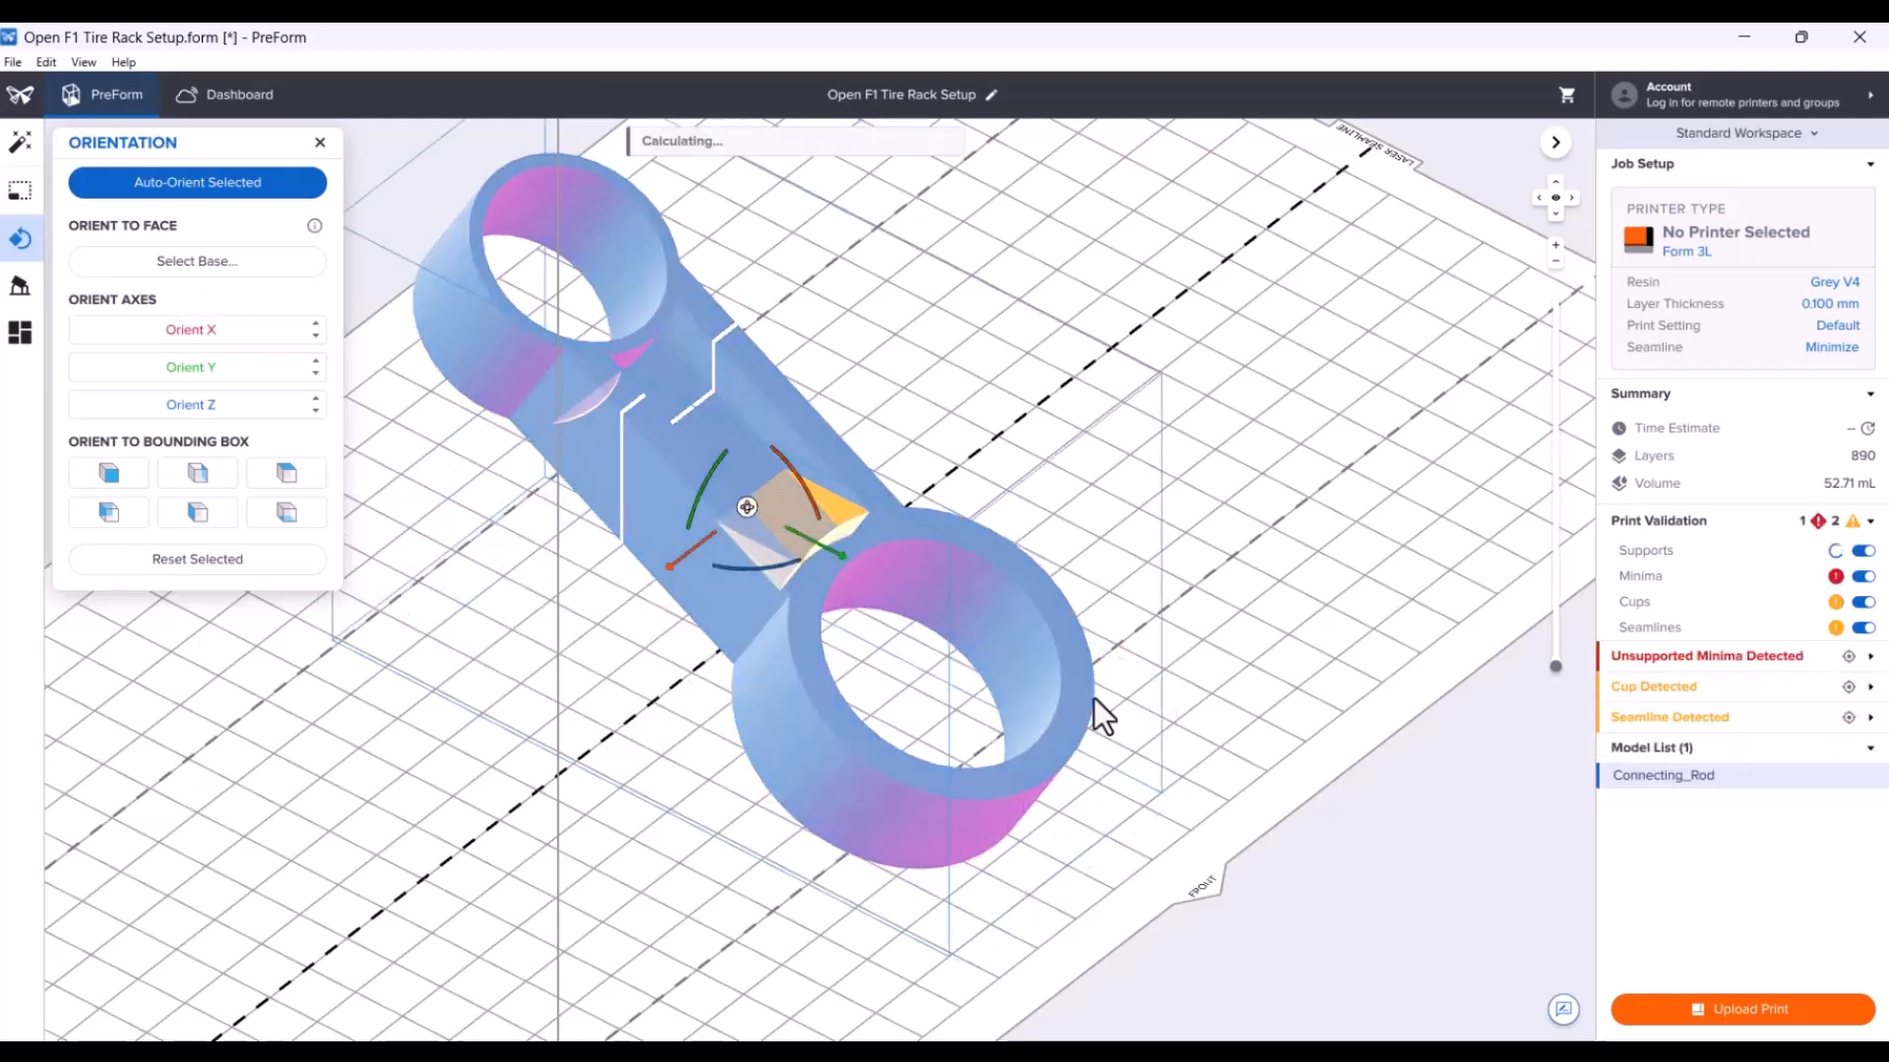
Examine the detected cup in the connecting rod's recess beside the large ring, with the model cut at layer 441 and at full height.
right_drag(1118, 707, 911, 533)
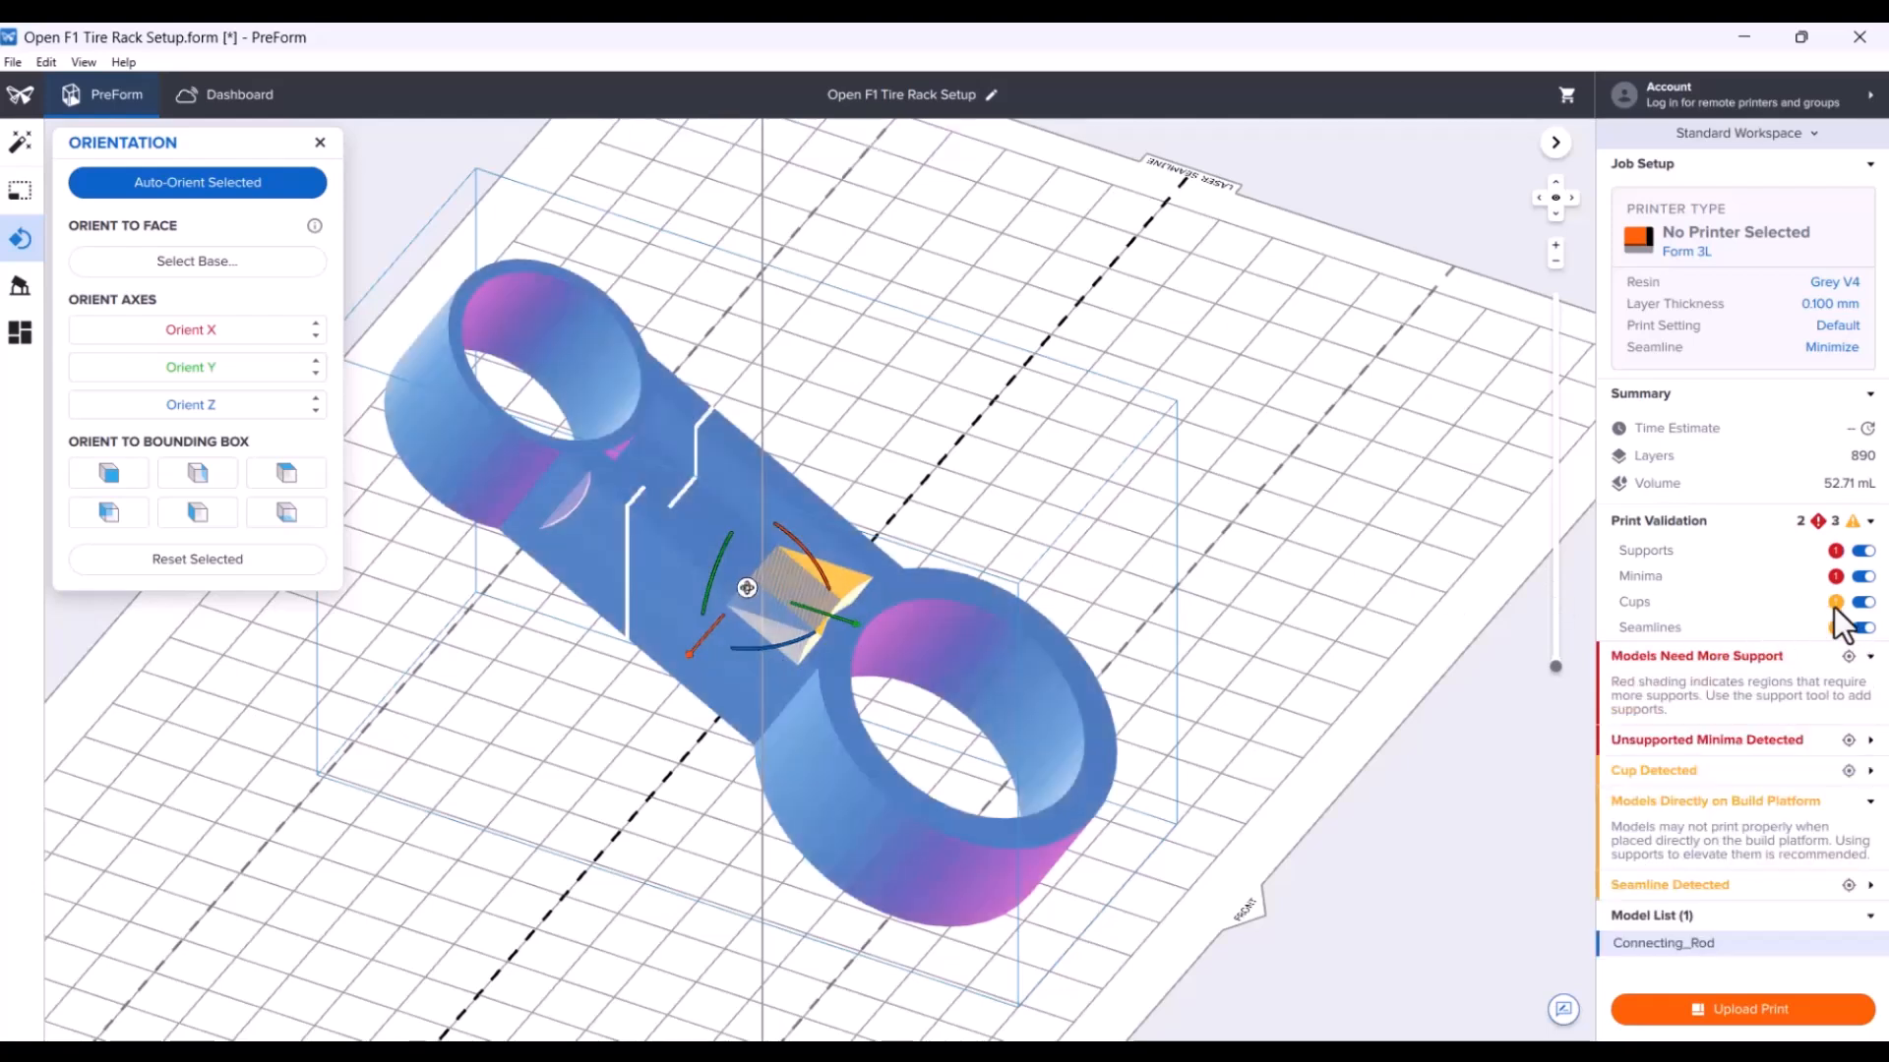
drag(1554, 665, 1509, 472)
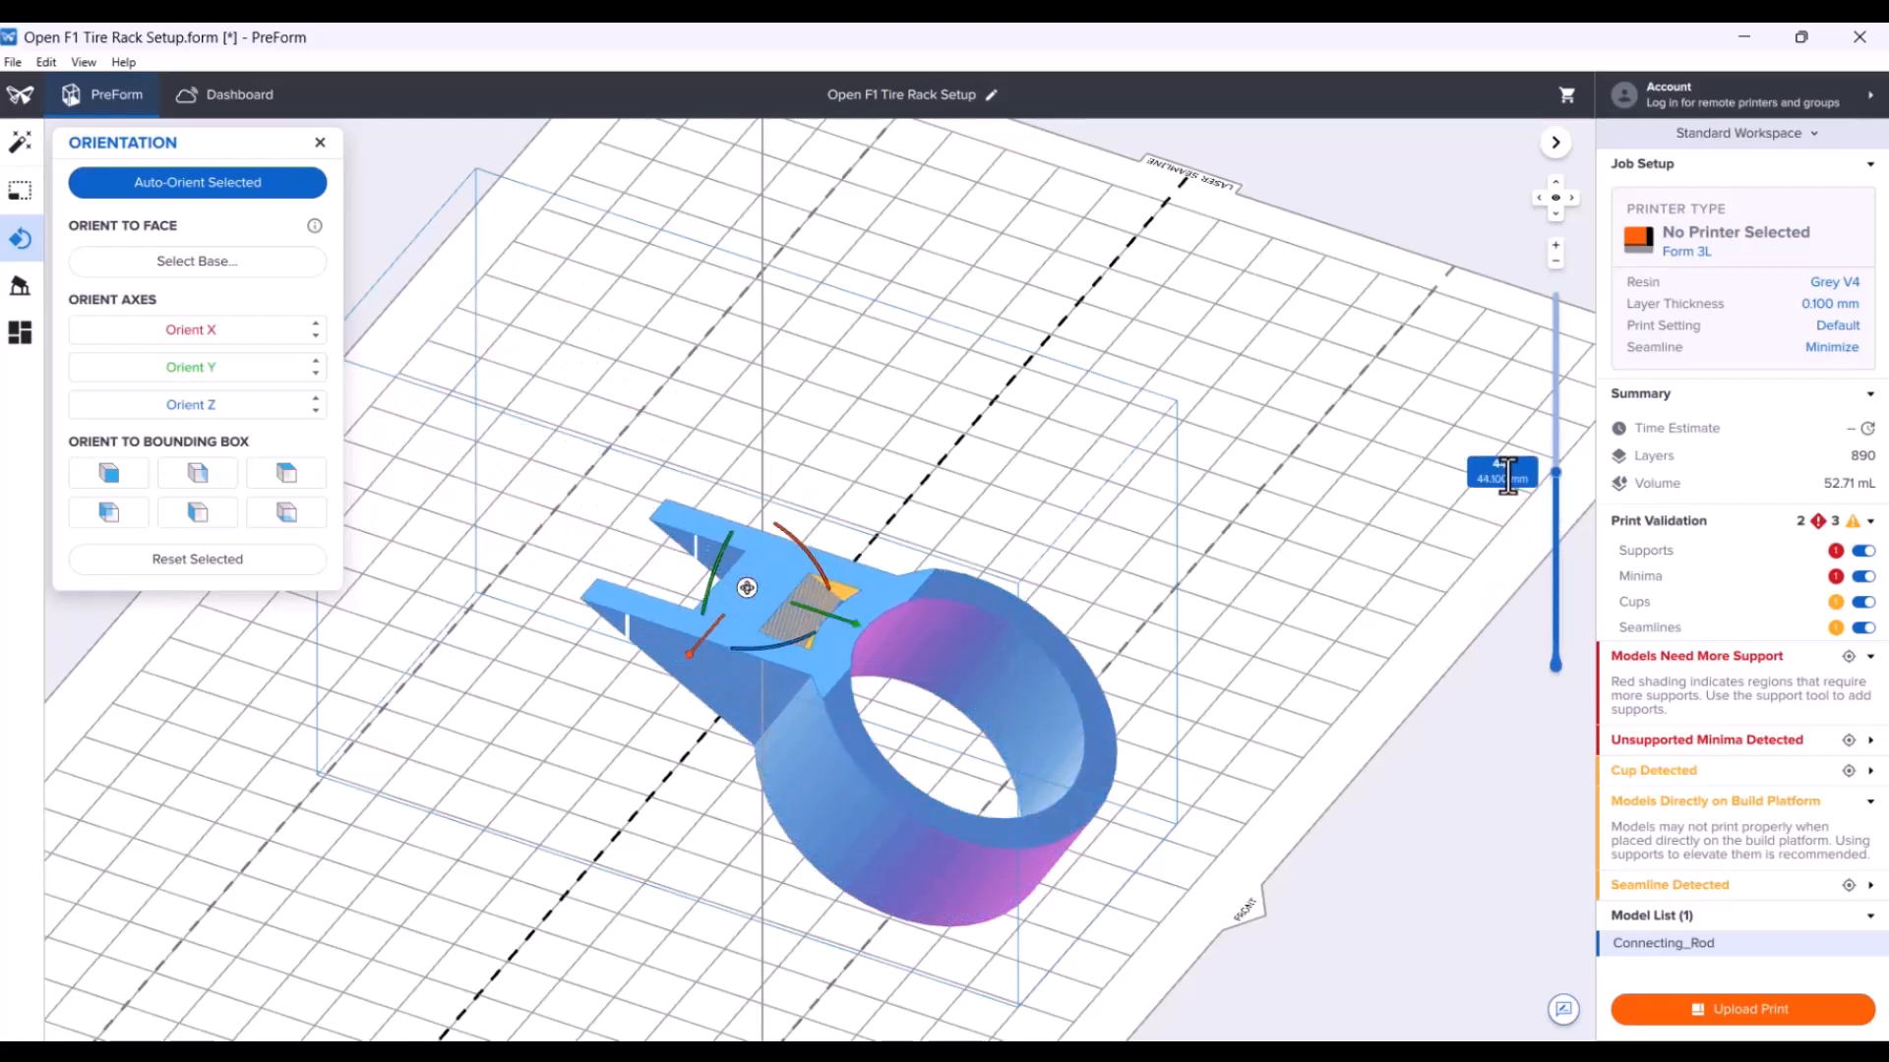
right_drag(794, 616, 1353, 593)
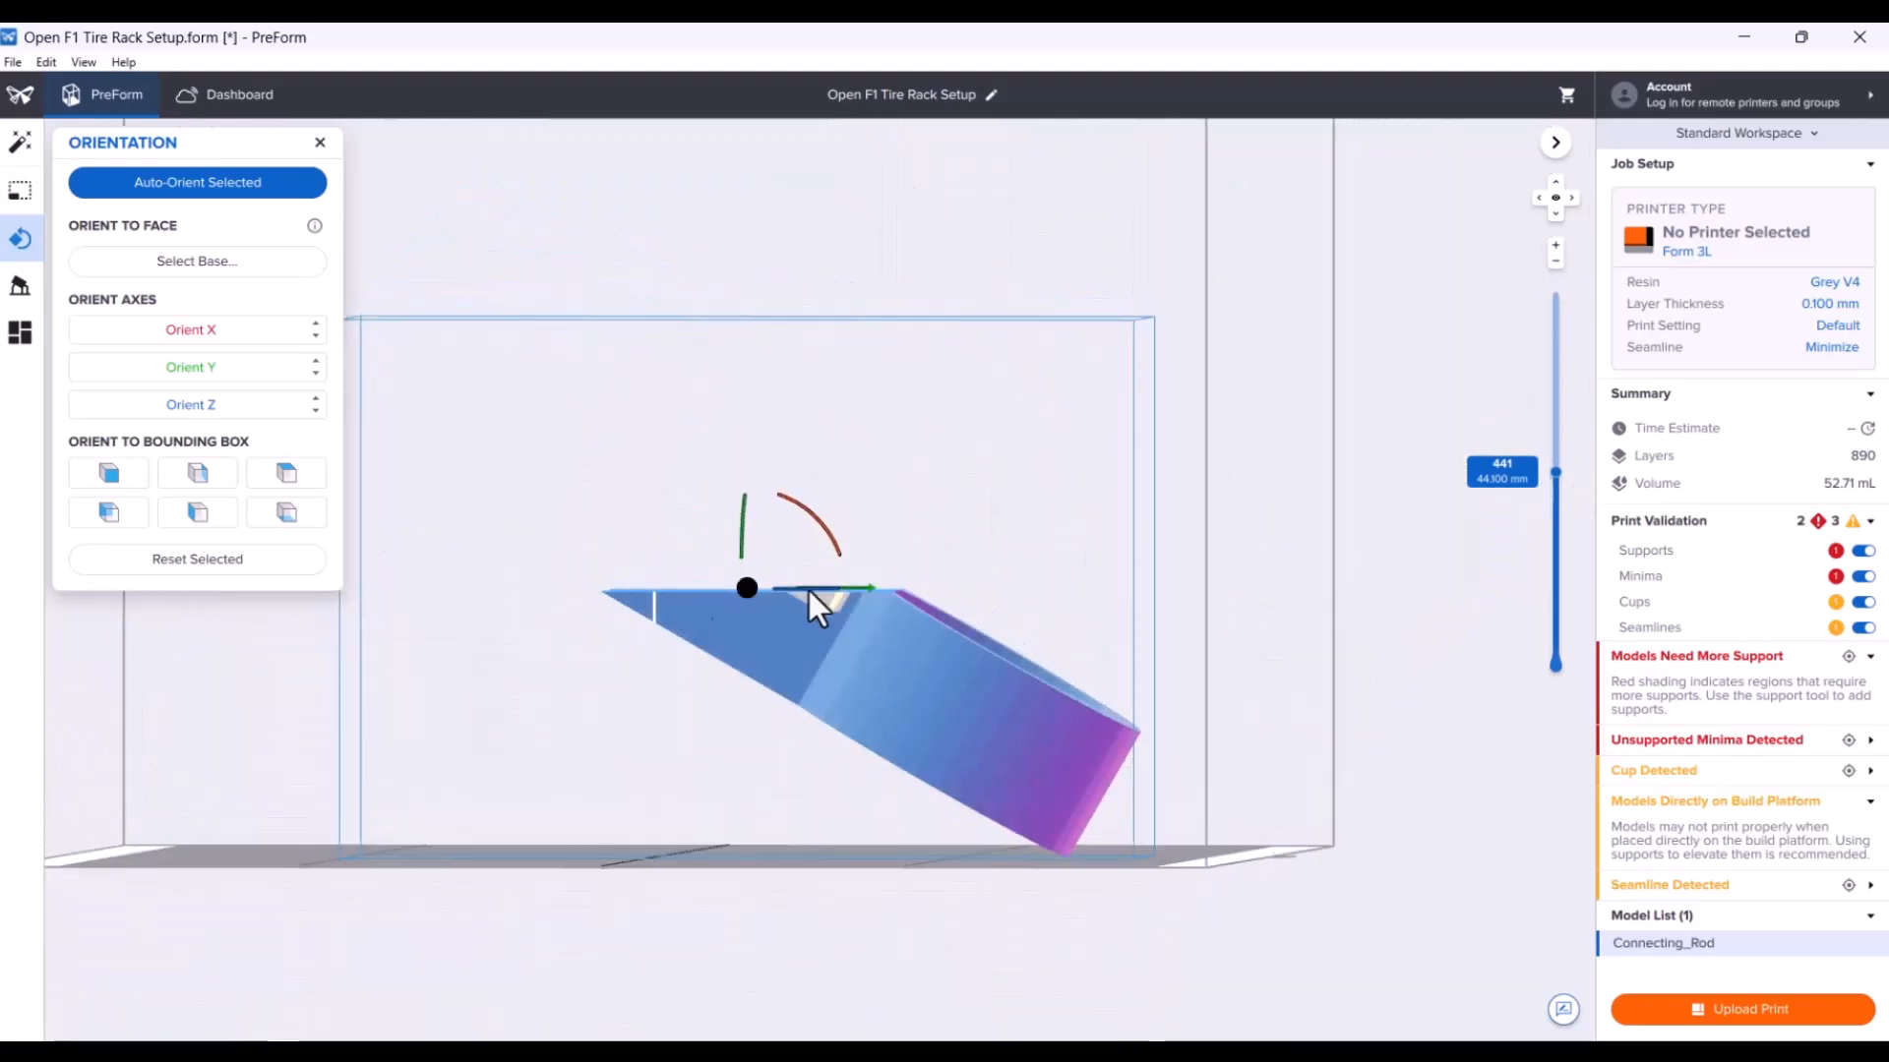
right_drag(1210, 600, 1530, 579)
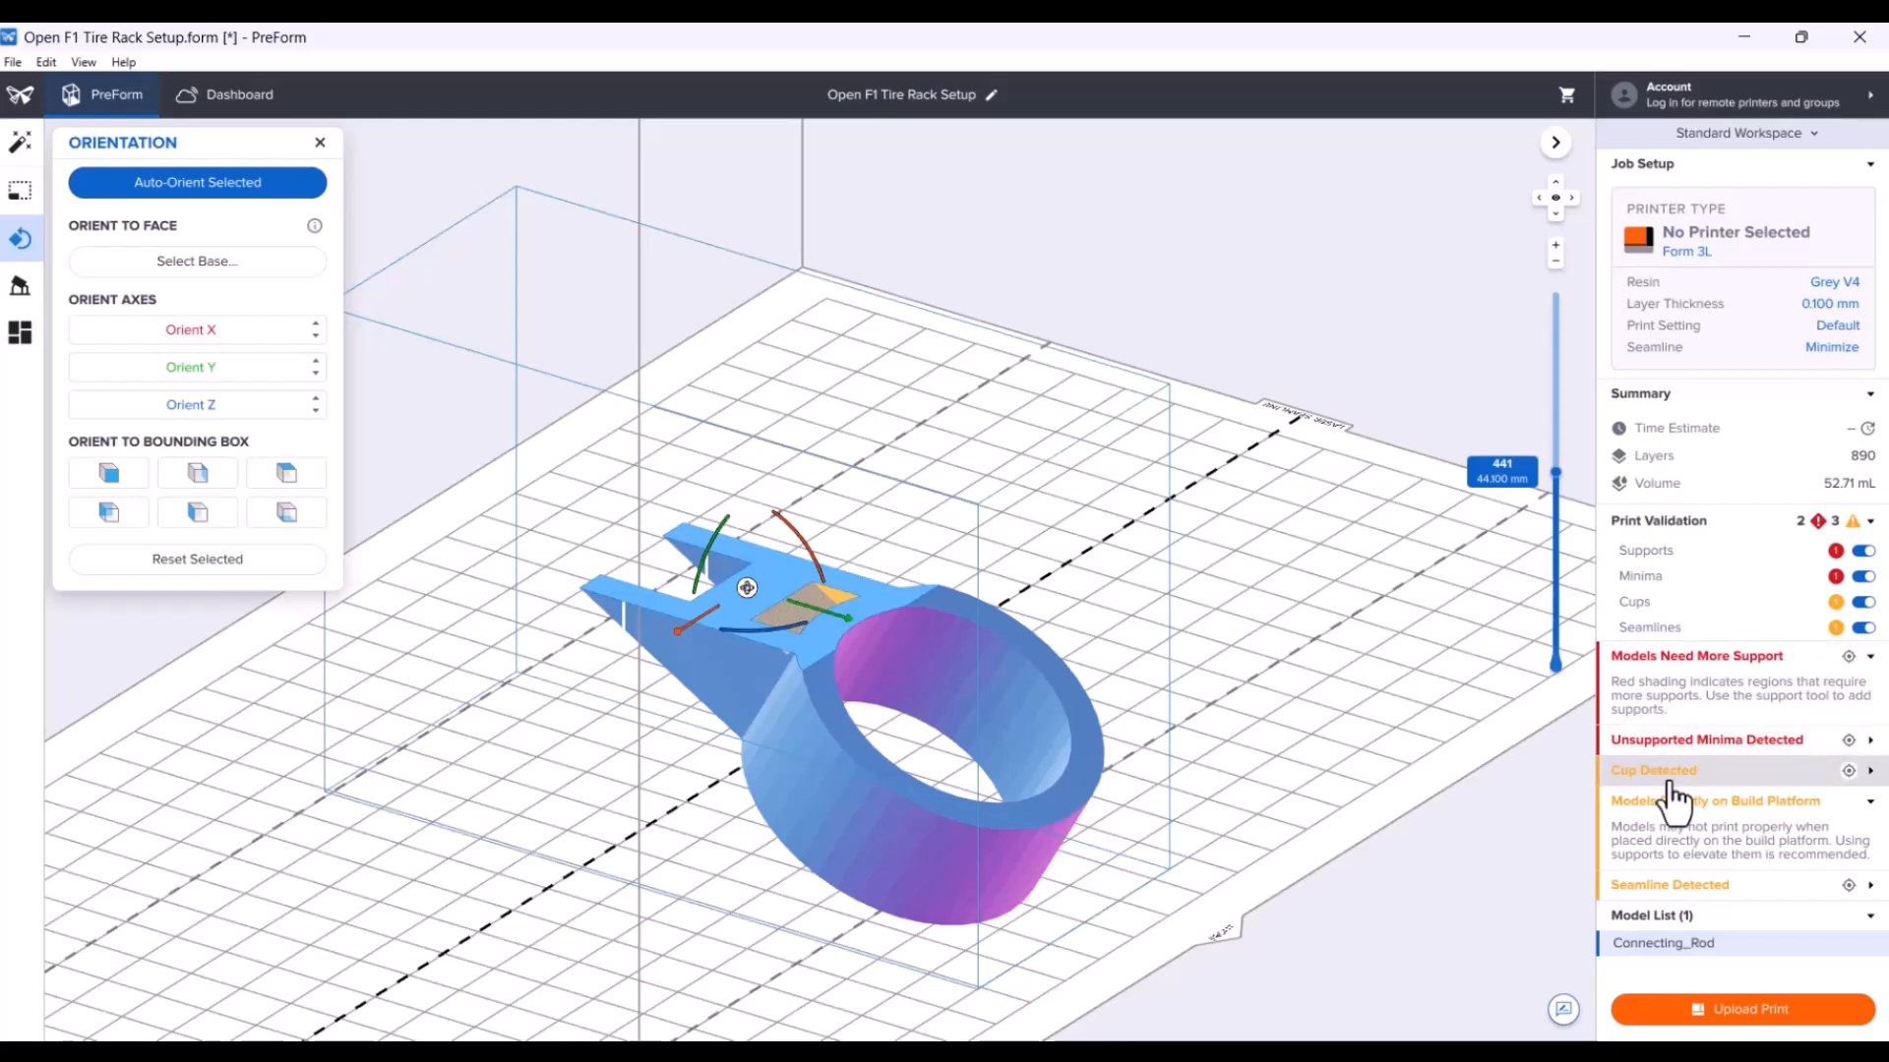
drag(1555, 474, 1553, 295)
right_drag(1356, 555, 1217, 664)
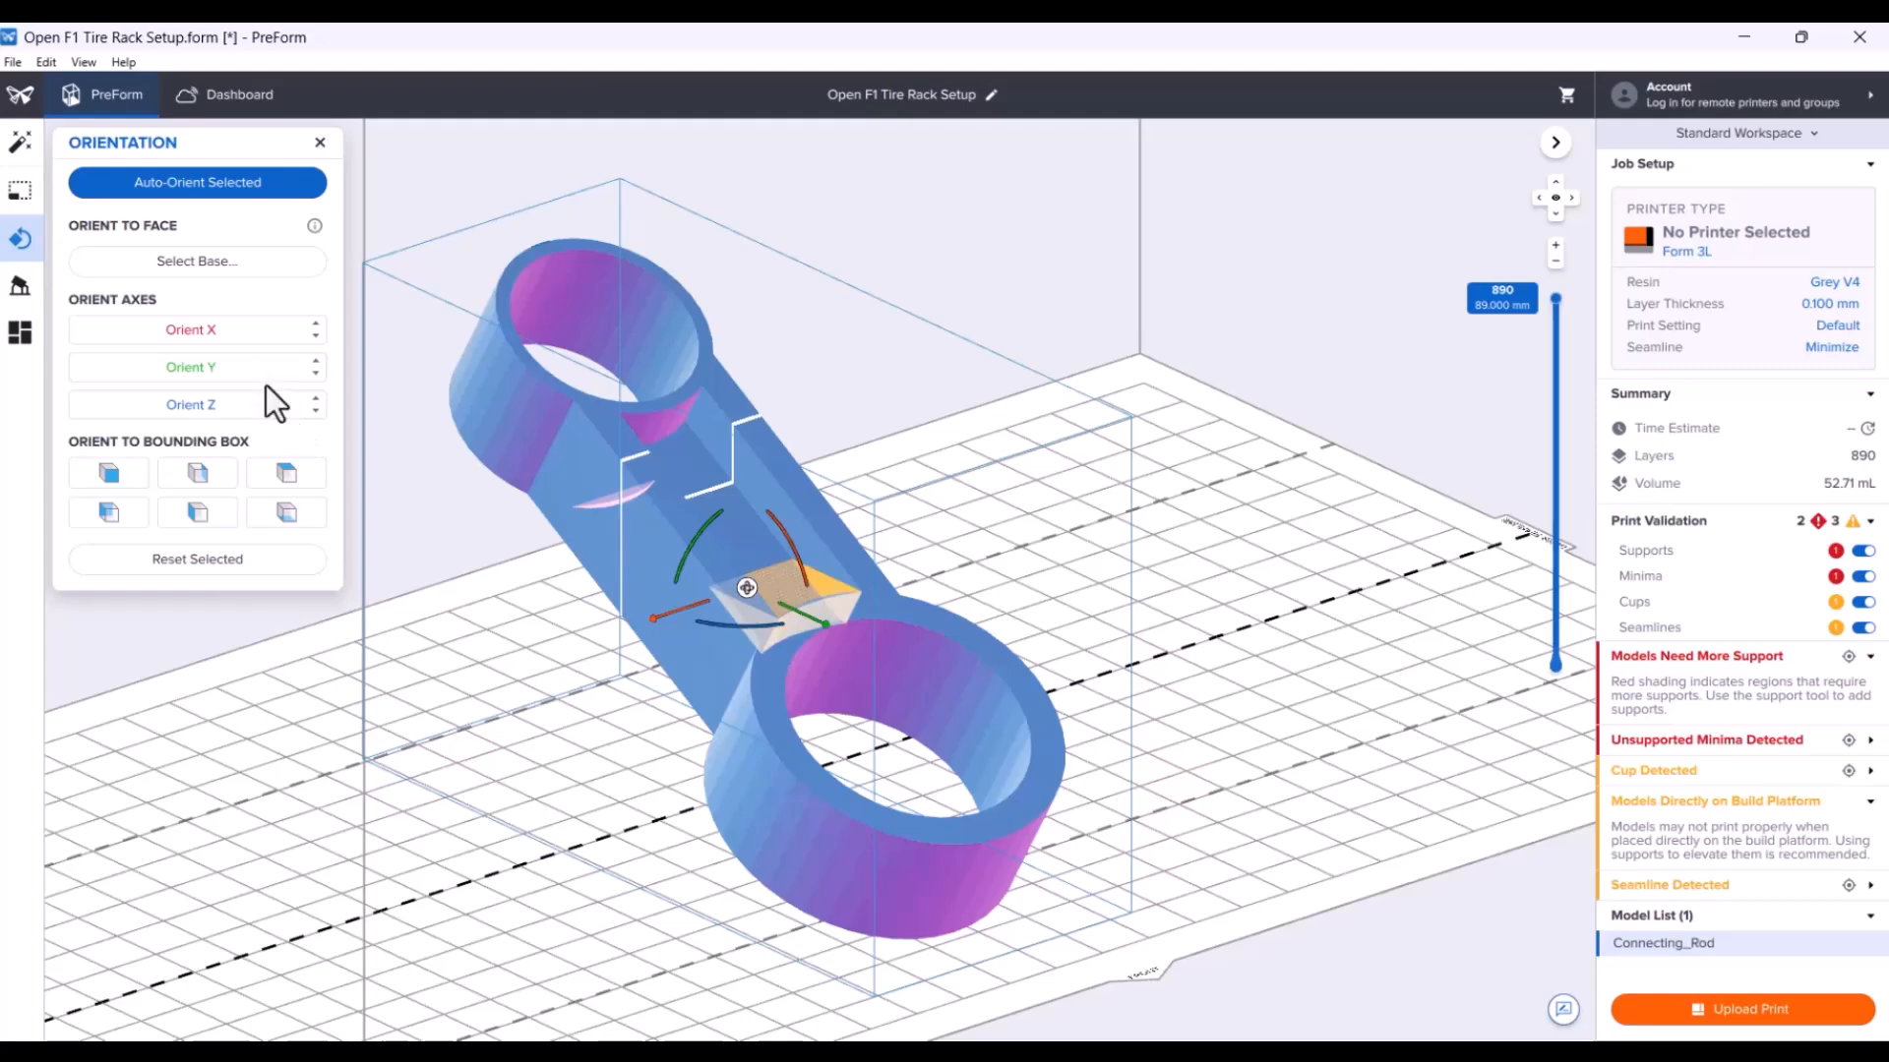
right_drag(1261, 707, 701, 604)
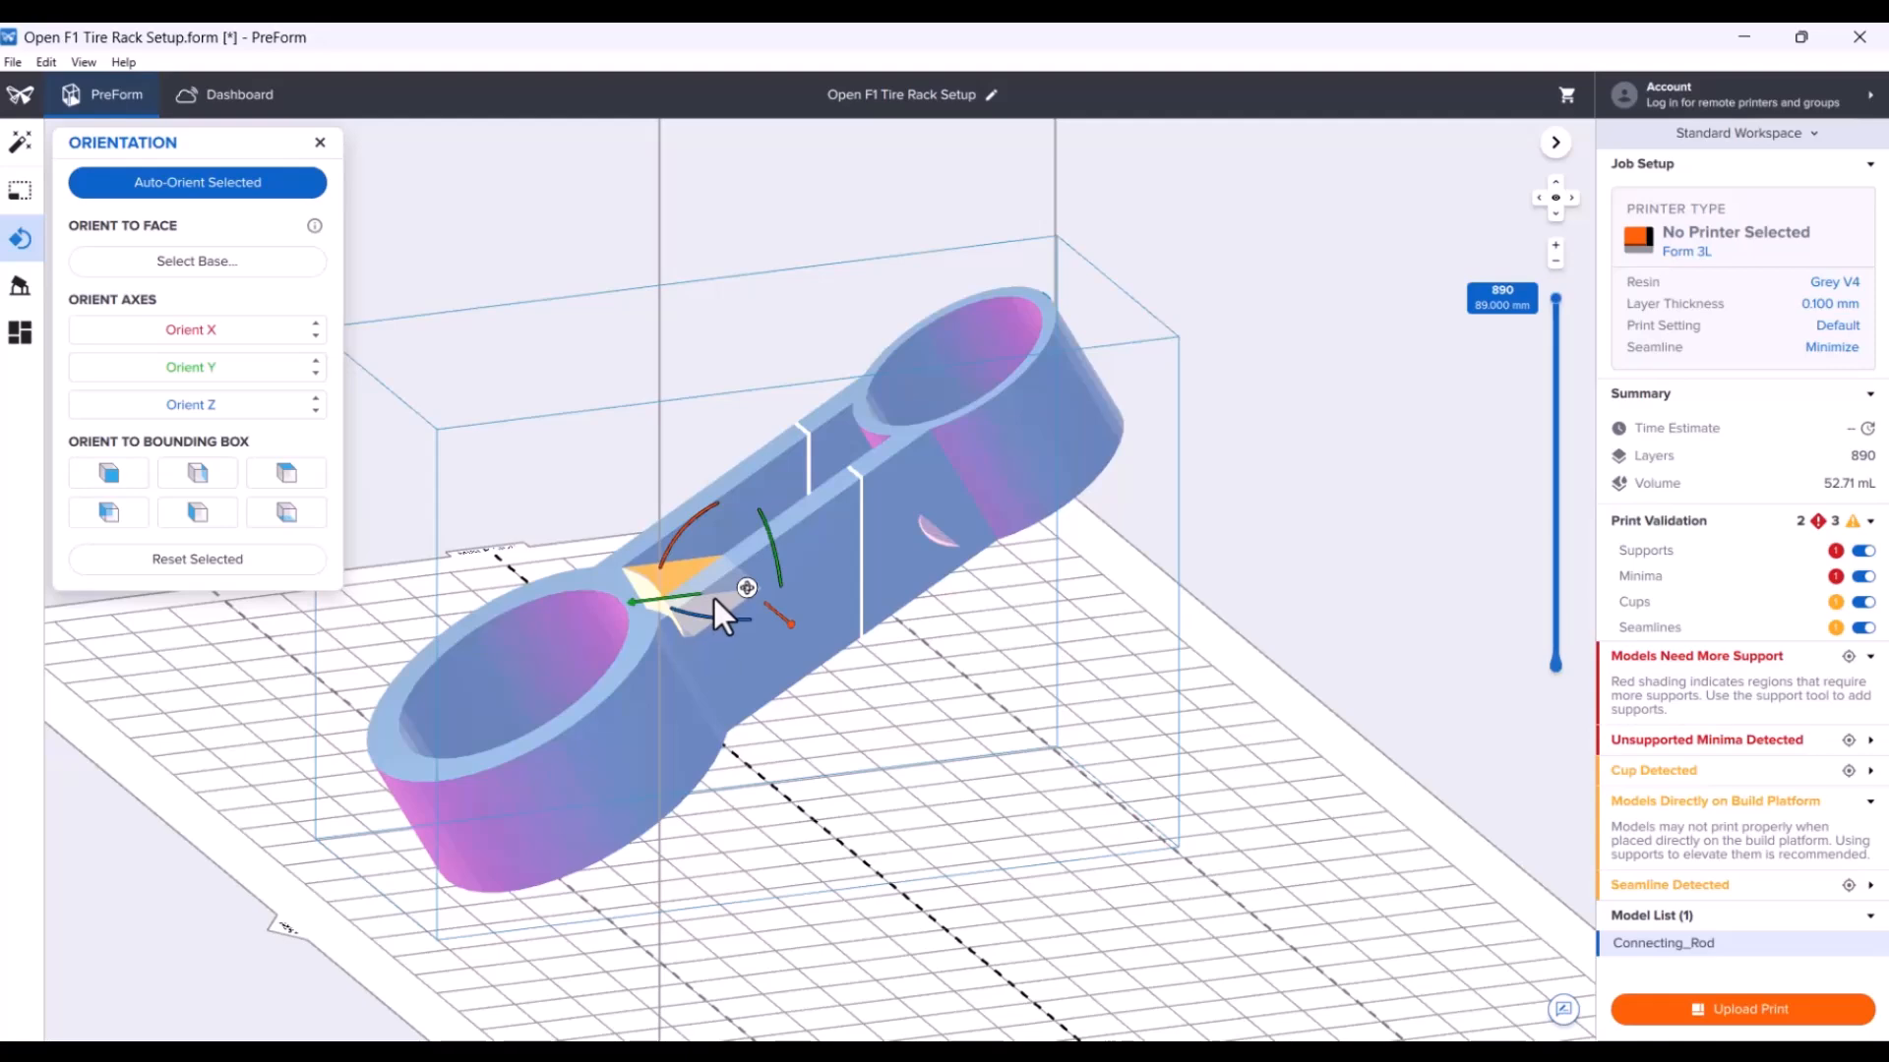
right_drag(715, 600, 1473, 827)
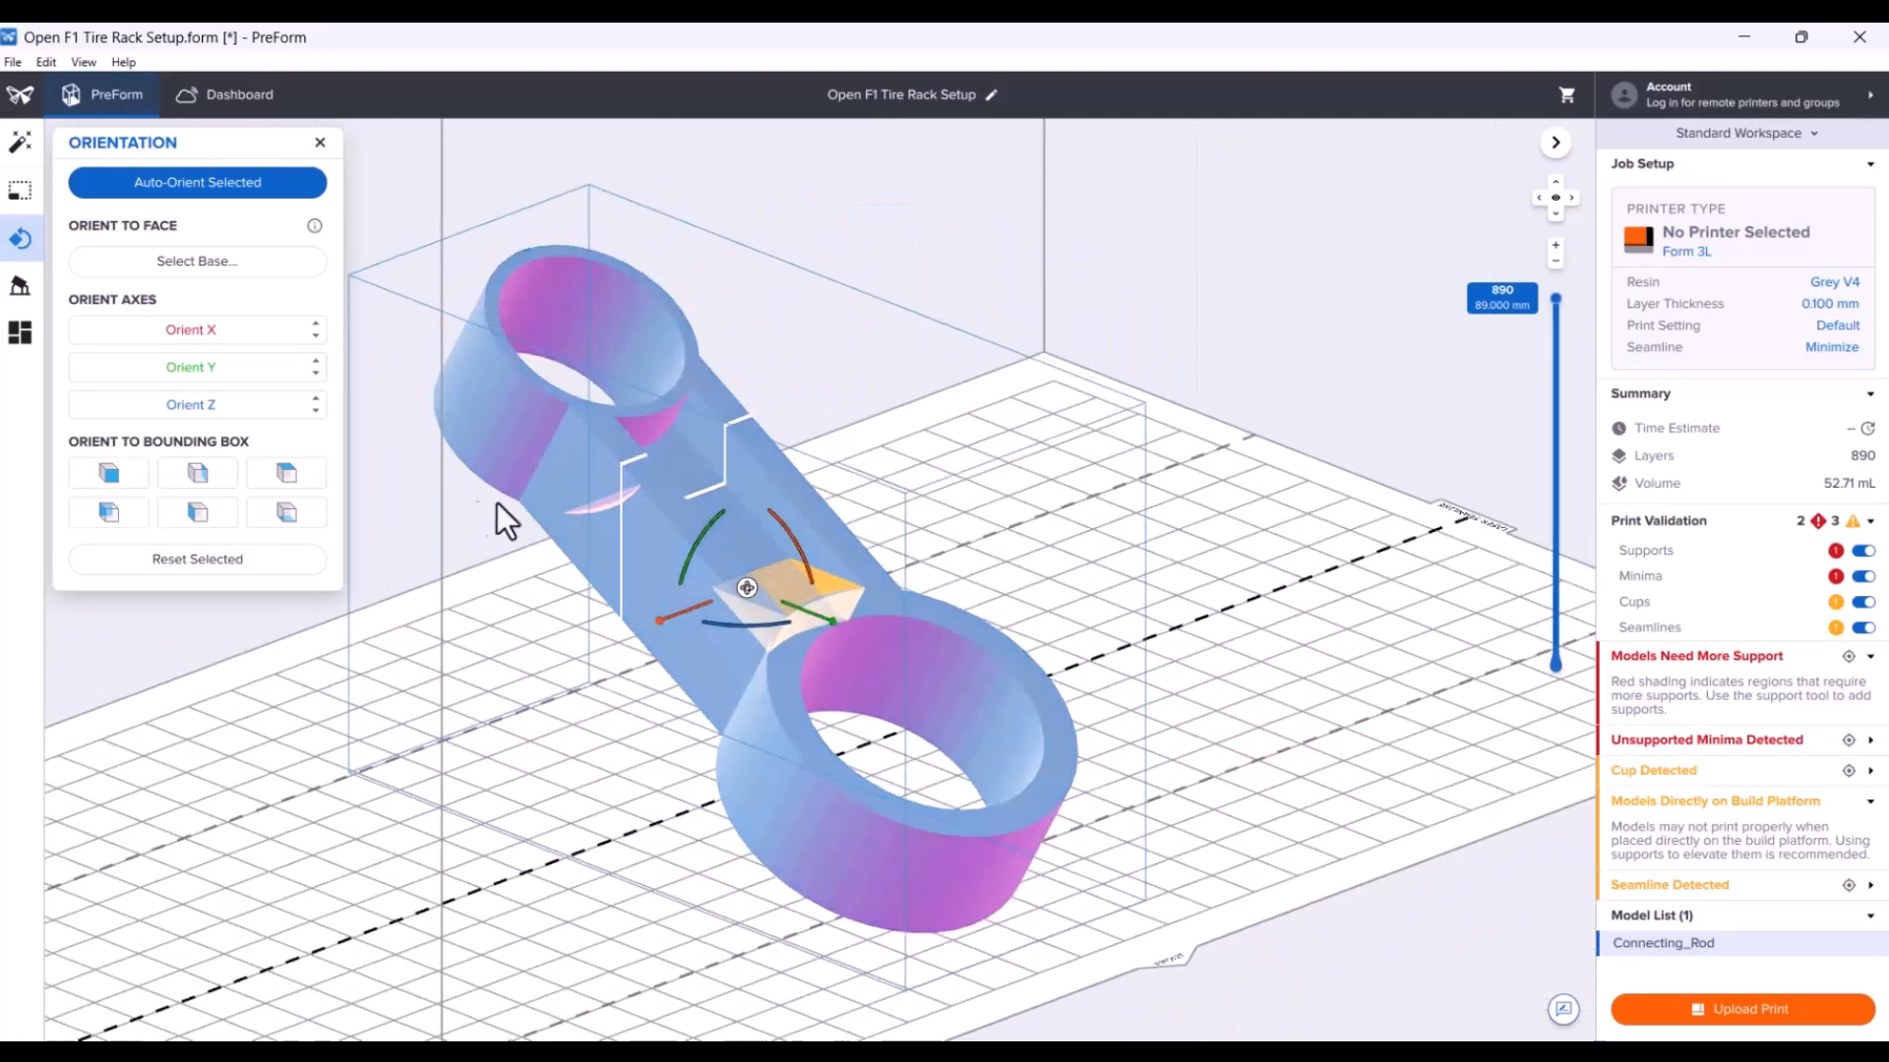
Rotate the connecting rod 30° about the Y axis and check its cross-section at layer 414.
click(232, 372)
text(-30)
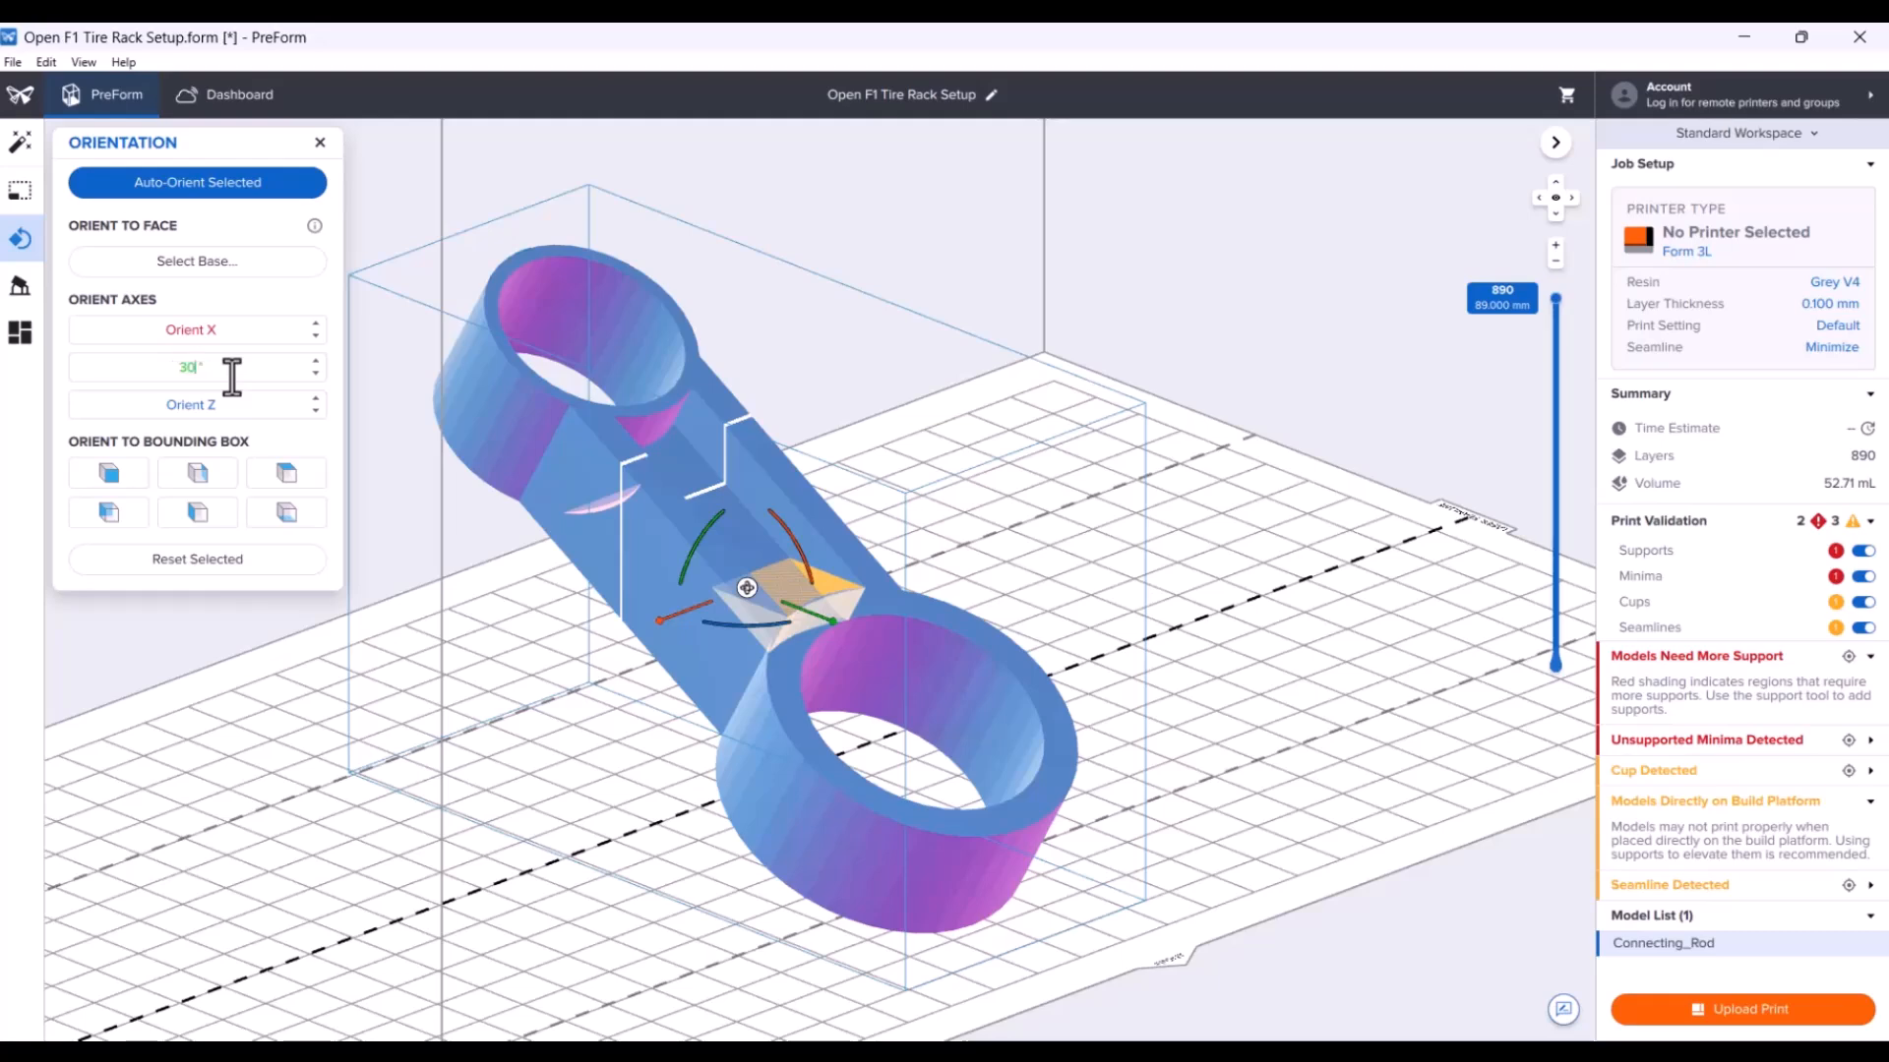
key(Return)
right_drag(1295, 685, 1117, 670)
drag(1556, 301, 1548, 482)
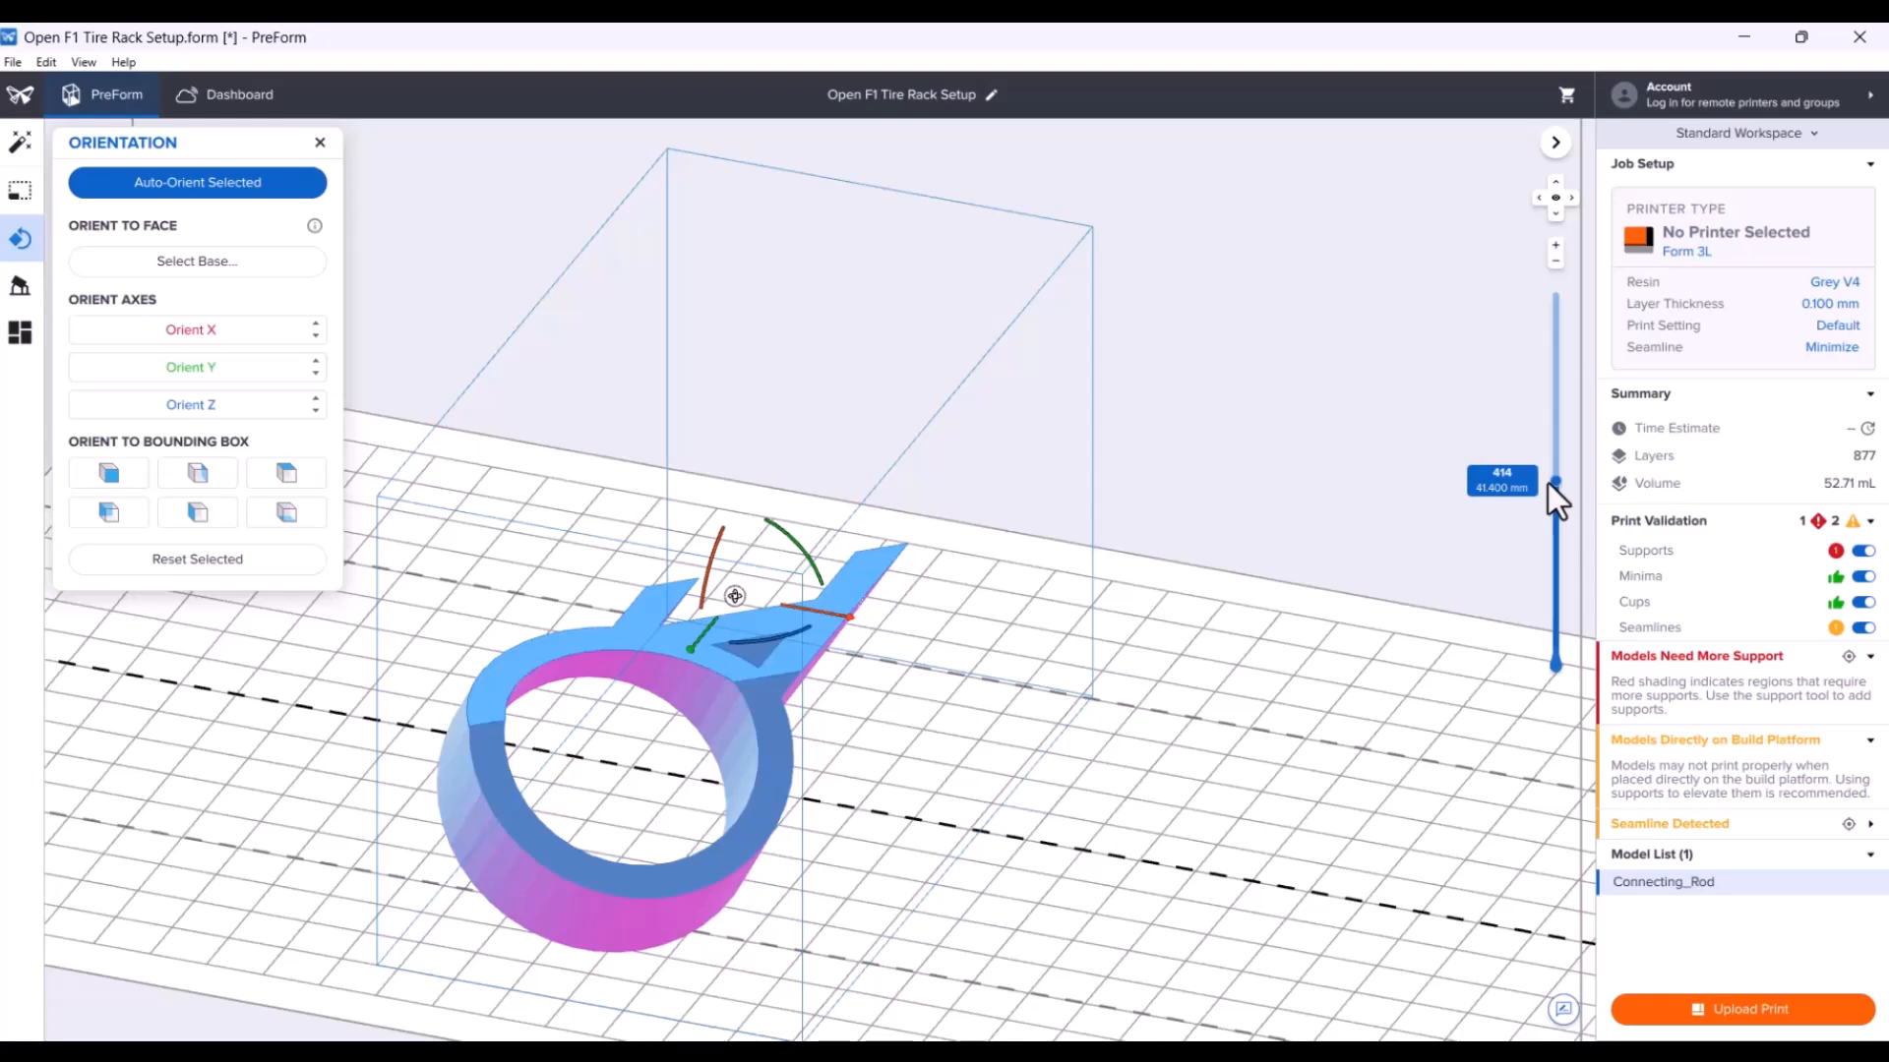
drag(1562, 478, 1552, 547)
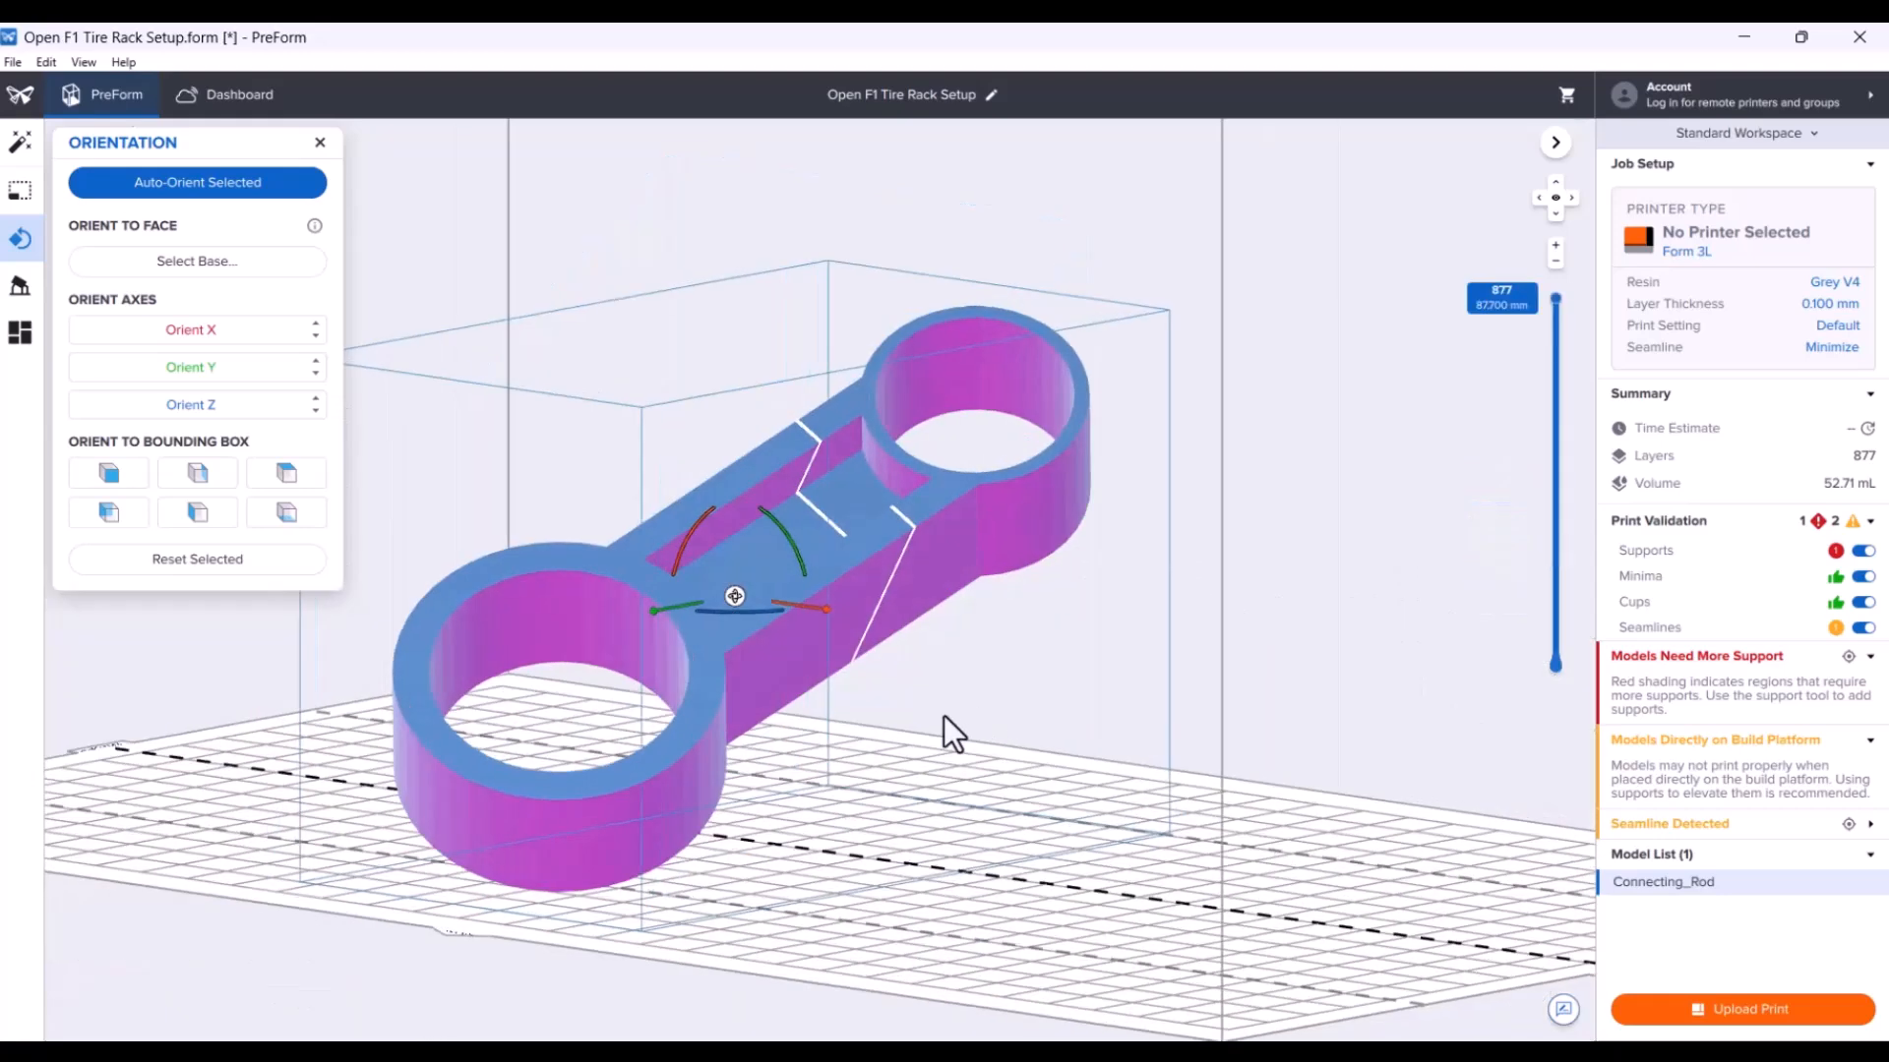
Examine the seam line across the full-height connecting rod from several sides and read the details of the seamline warning.
right_drag(943, 716, 994, 743)
scroll(1041, 769, down, 1)
middle_drag(1082, 773, 1039, 797)
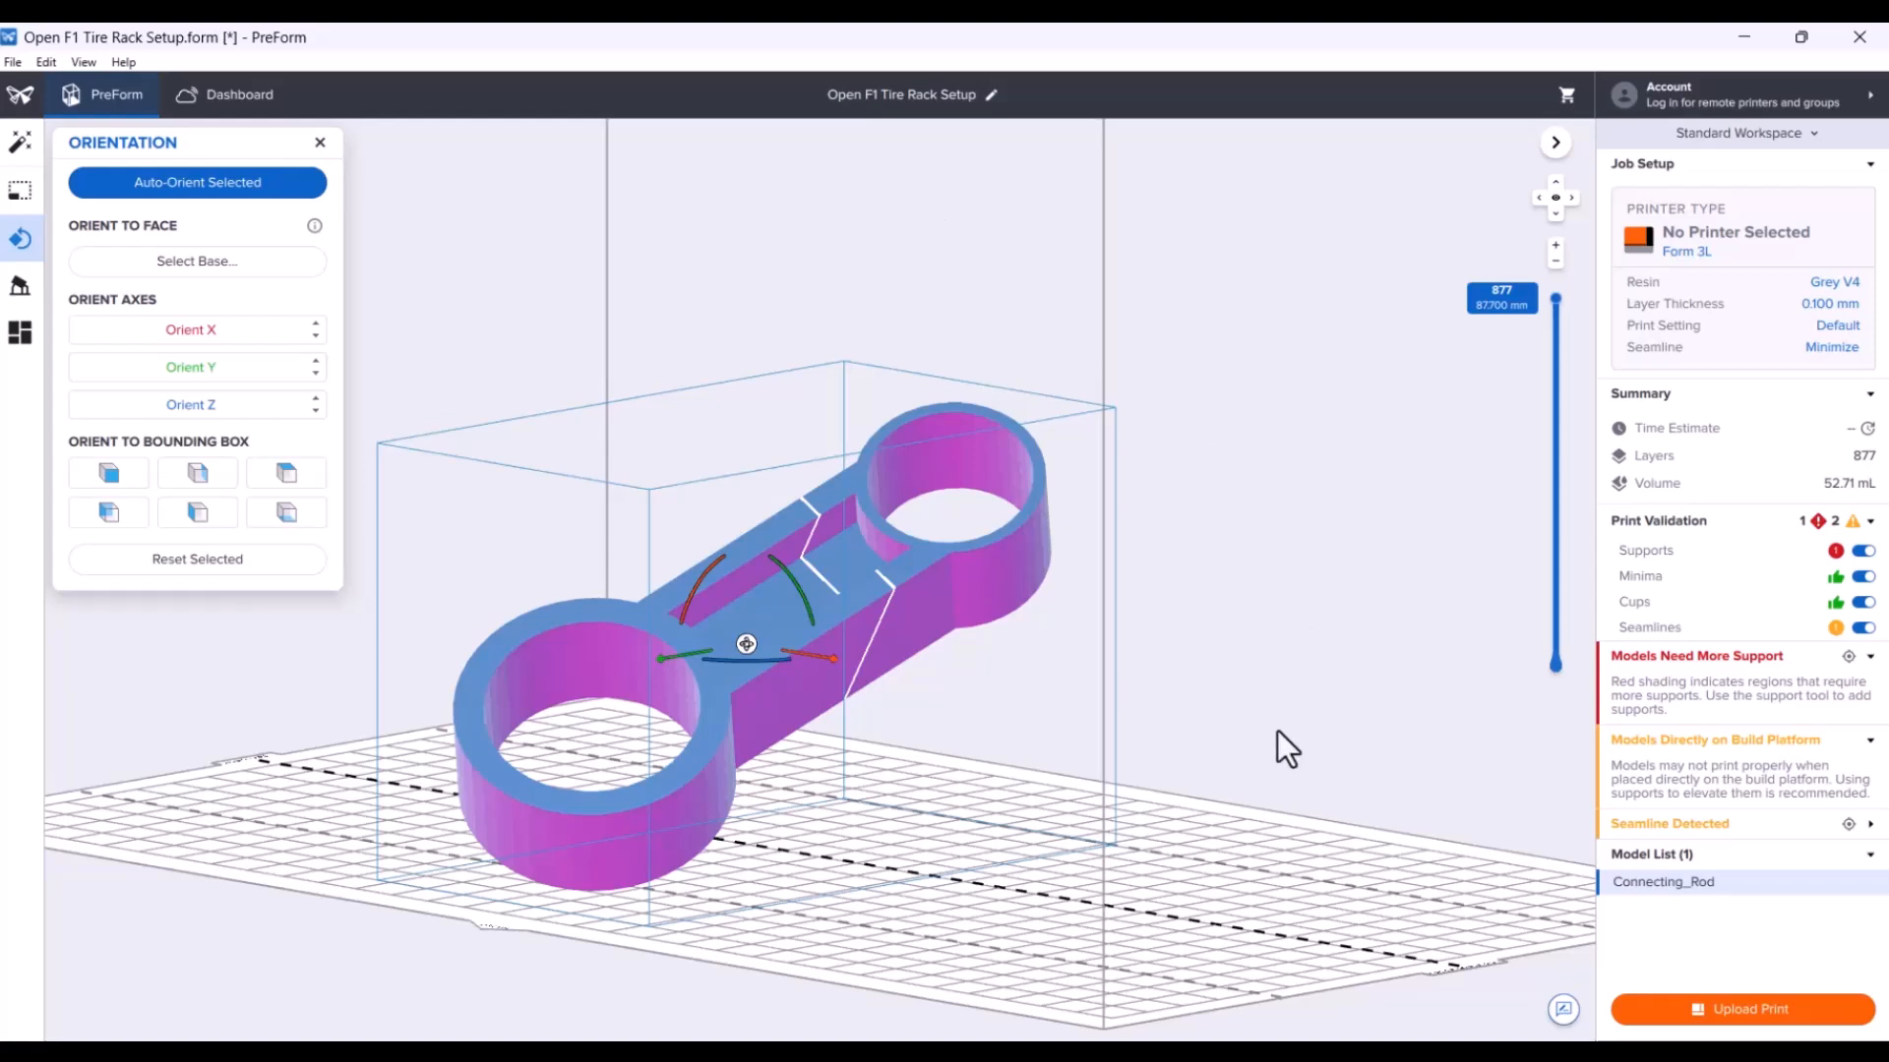
scroll(1033, 711, up, 1)
right_drag(1029, 704, 997, 735)
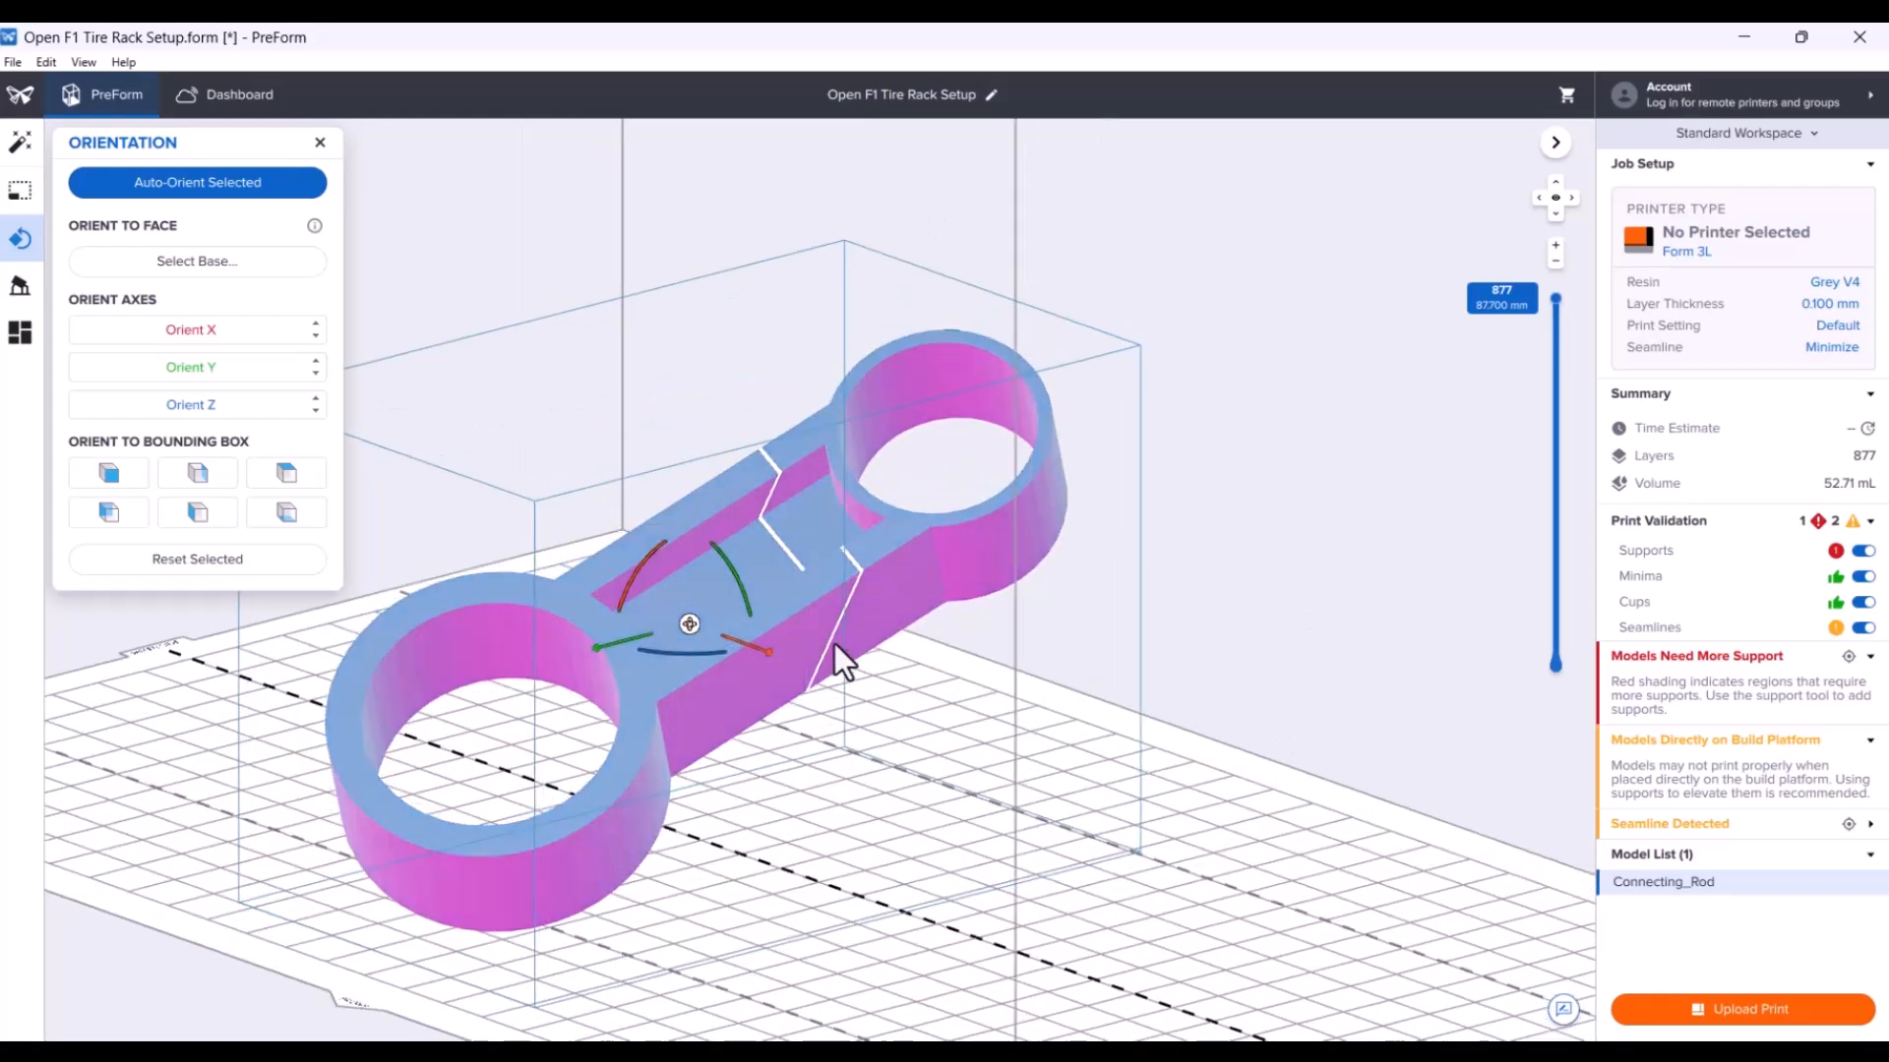
mouse_move(1165, 894)
right_down()
mouse_move(986, 848)
mouse_move(989, 817)
right_up()
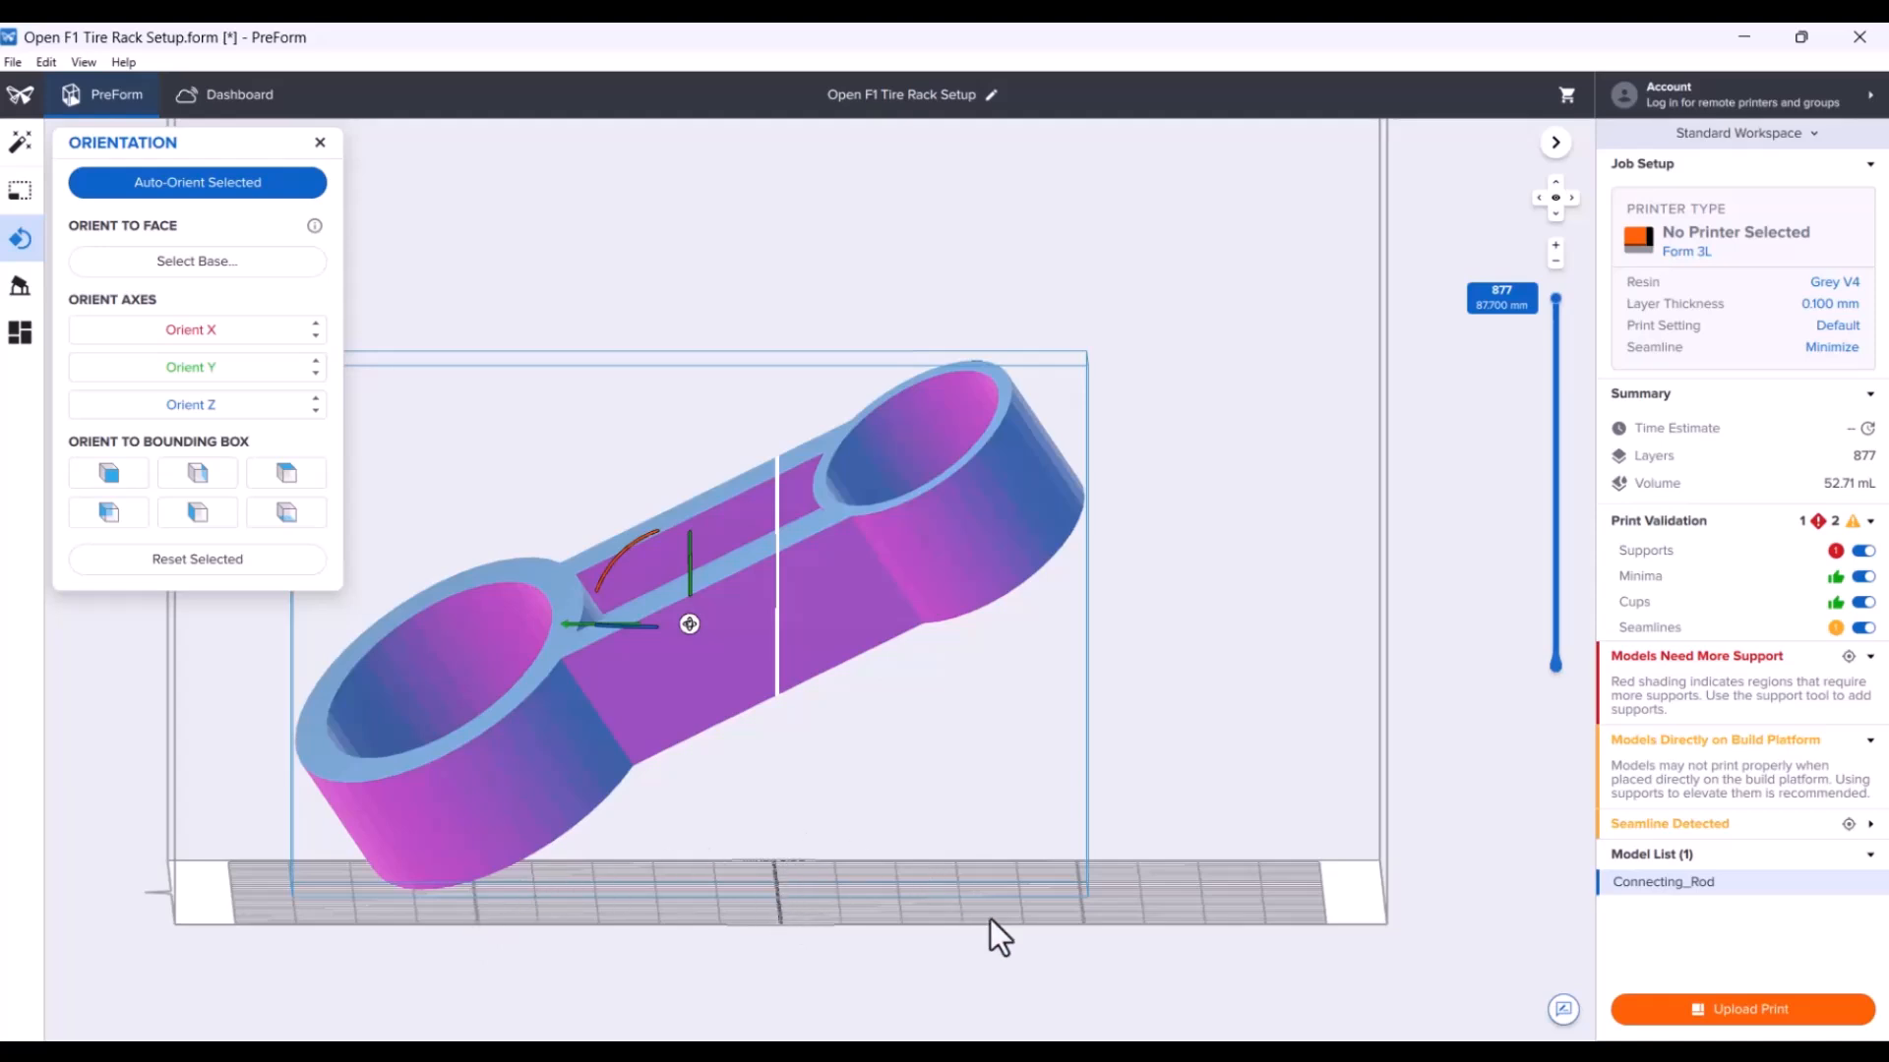
right_drag(929, 776, 1000, 864)
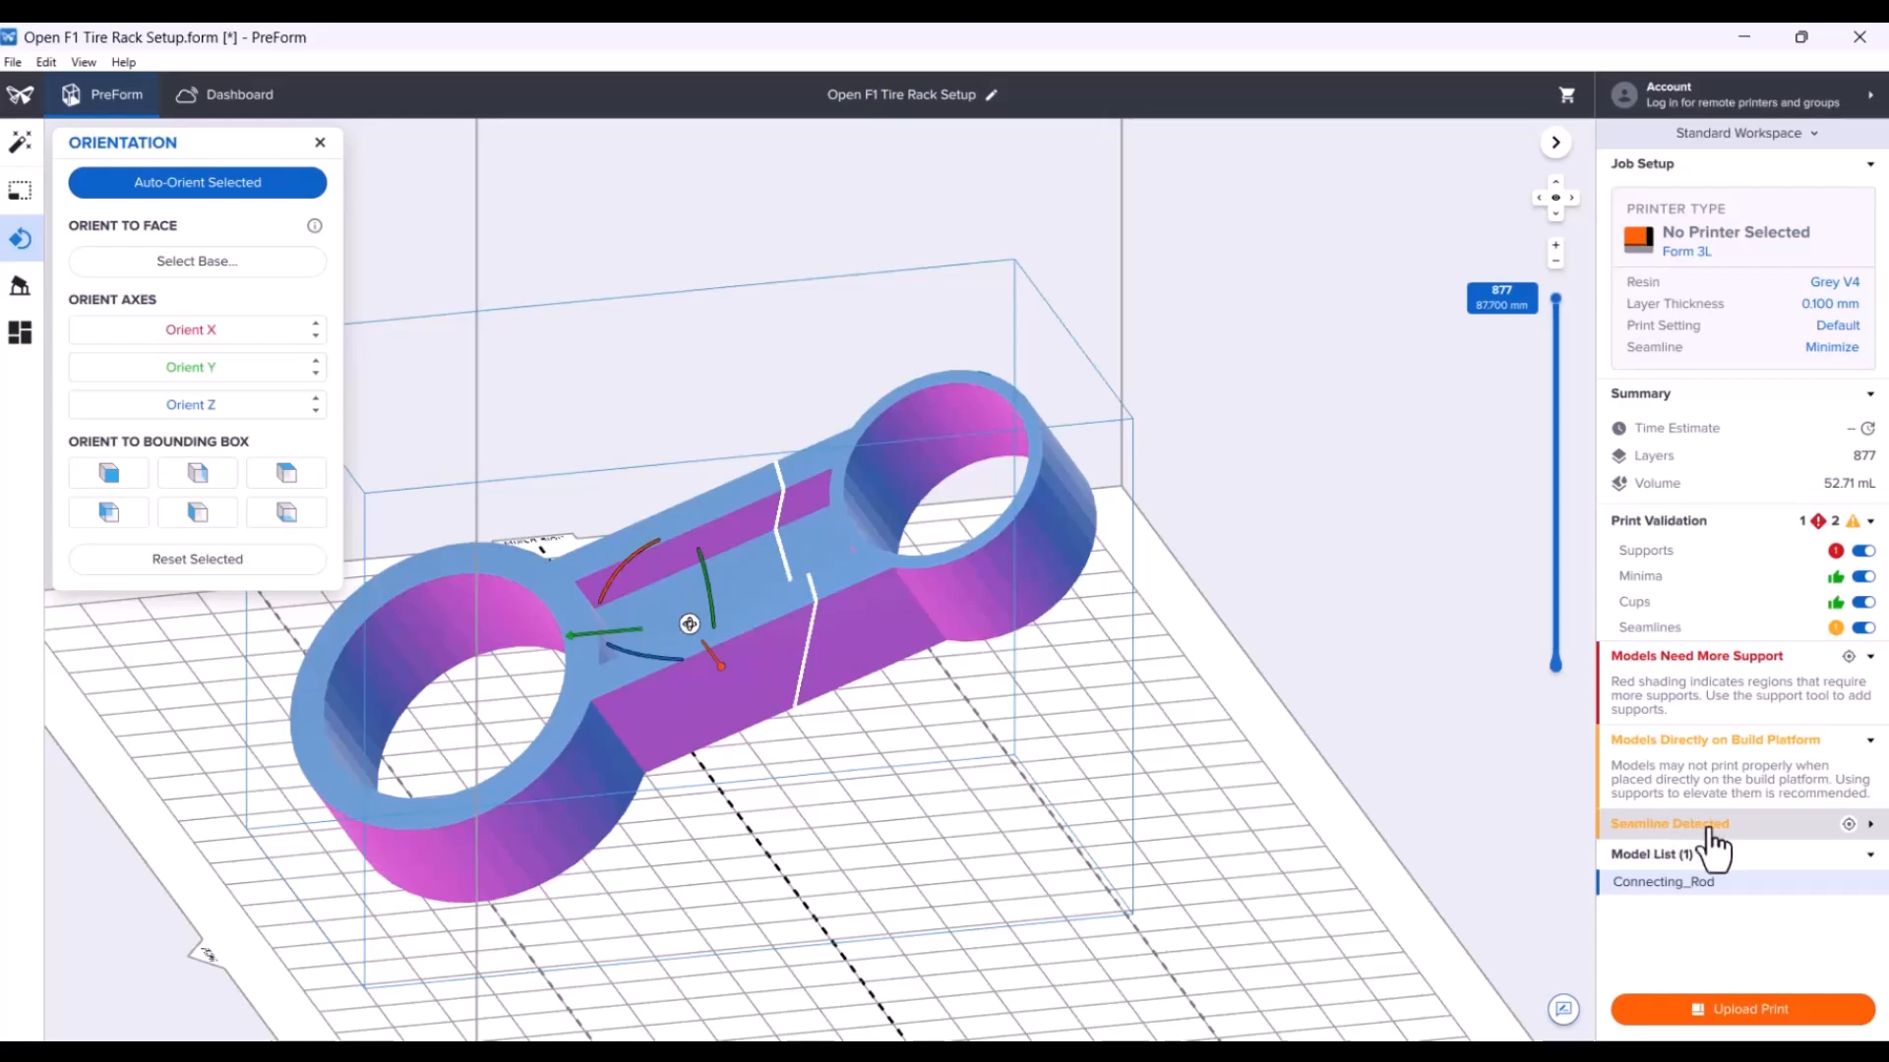
click(1871, 827)
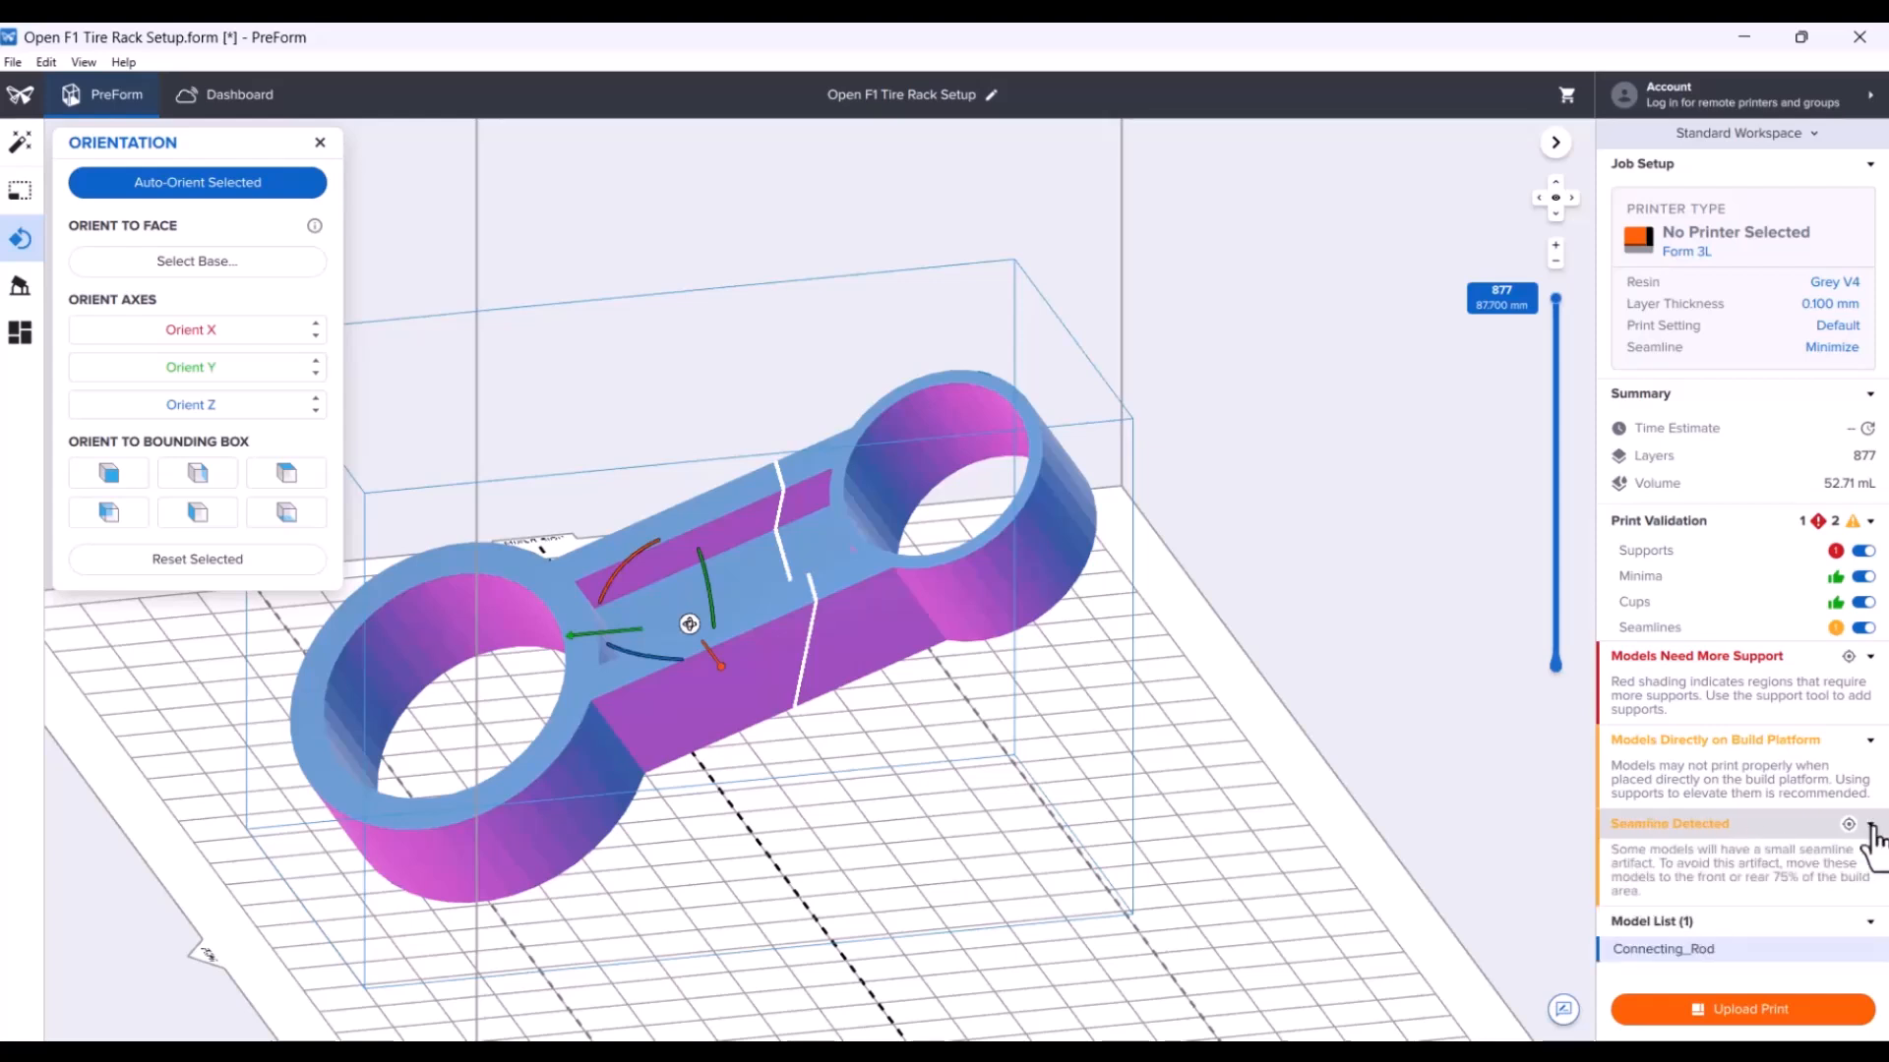
click(1721, 825)
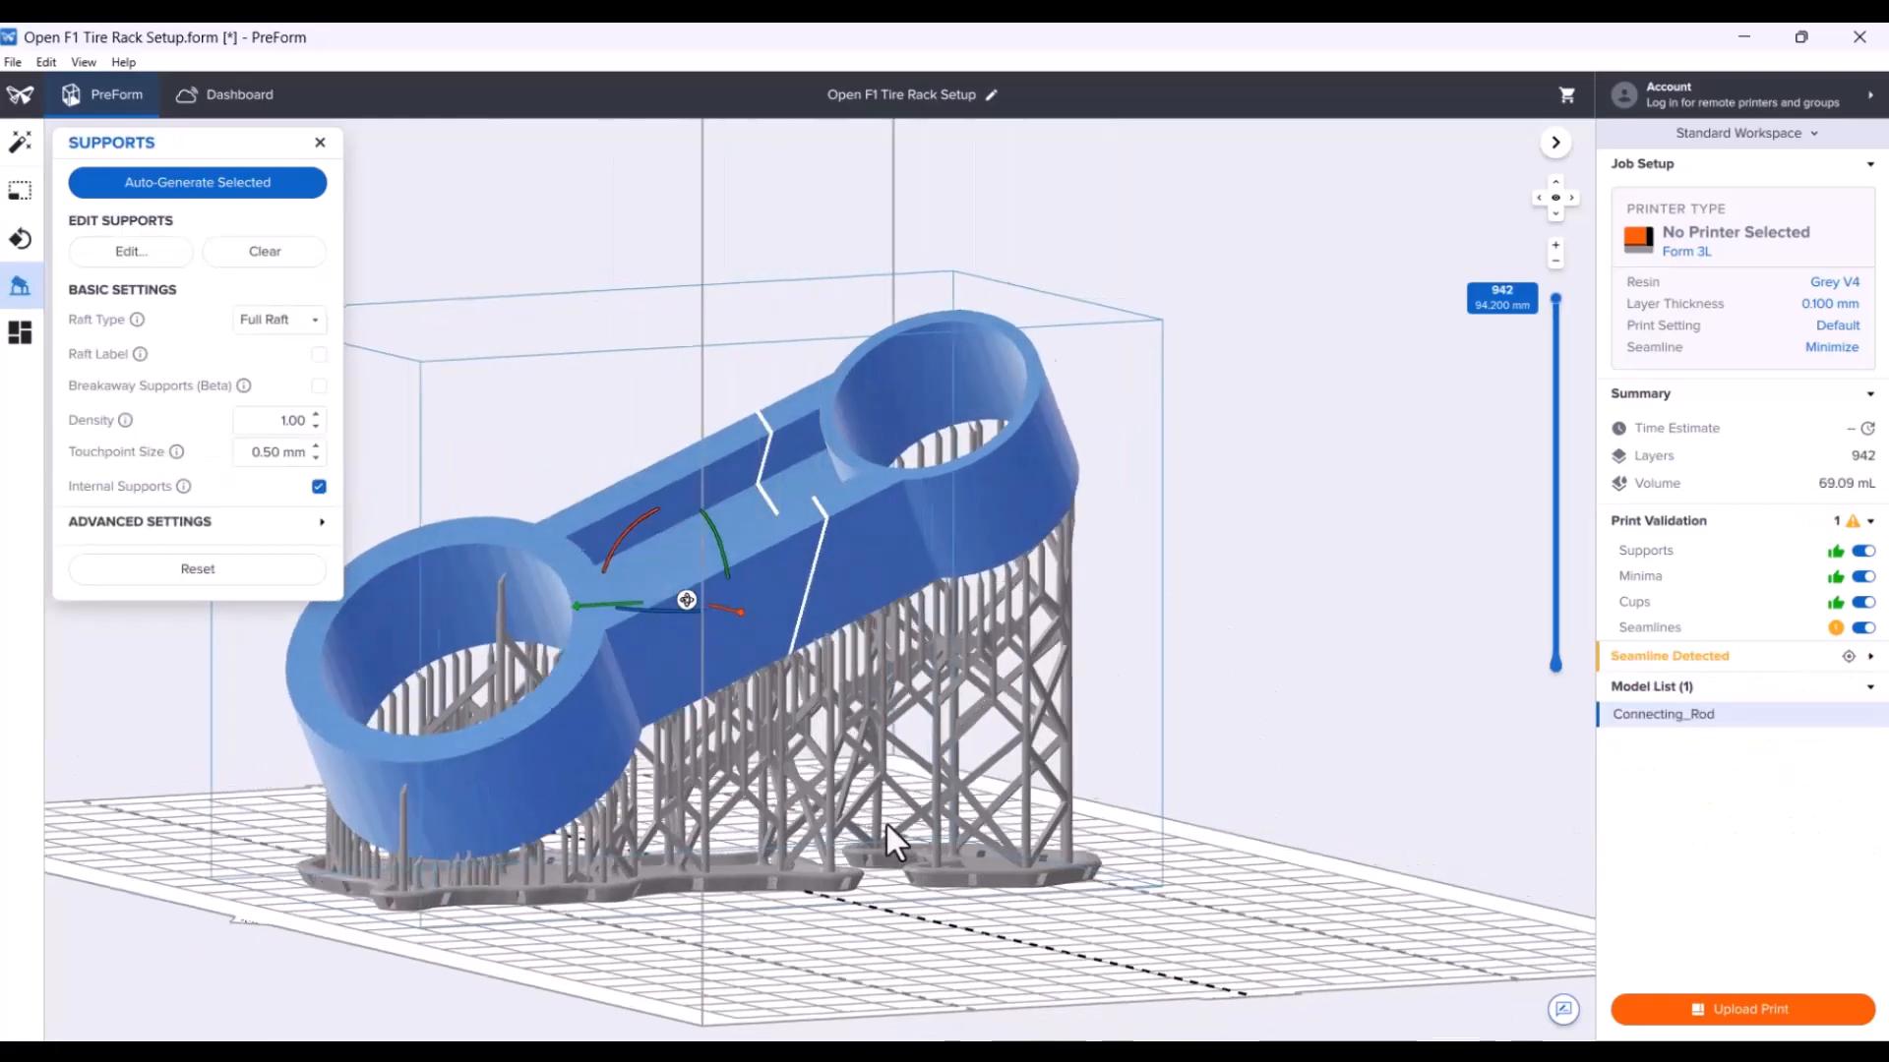
Auto-generate full-raft supports for the connecting rod and inspect them beneath both ring ends.
right_drag(888, 824, 317, 781)
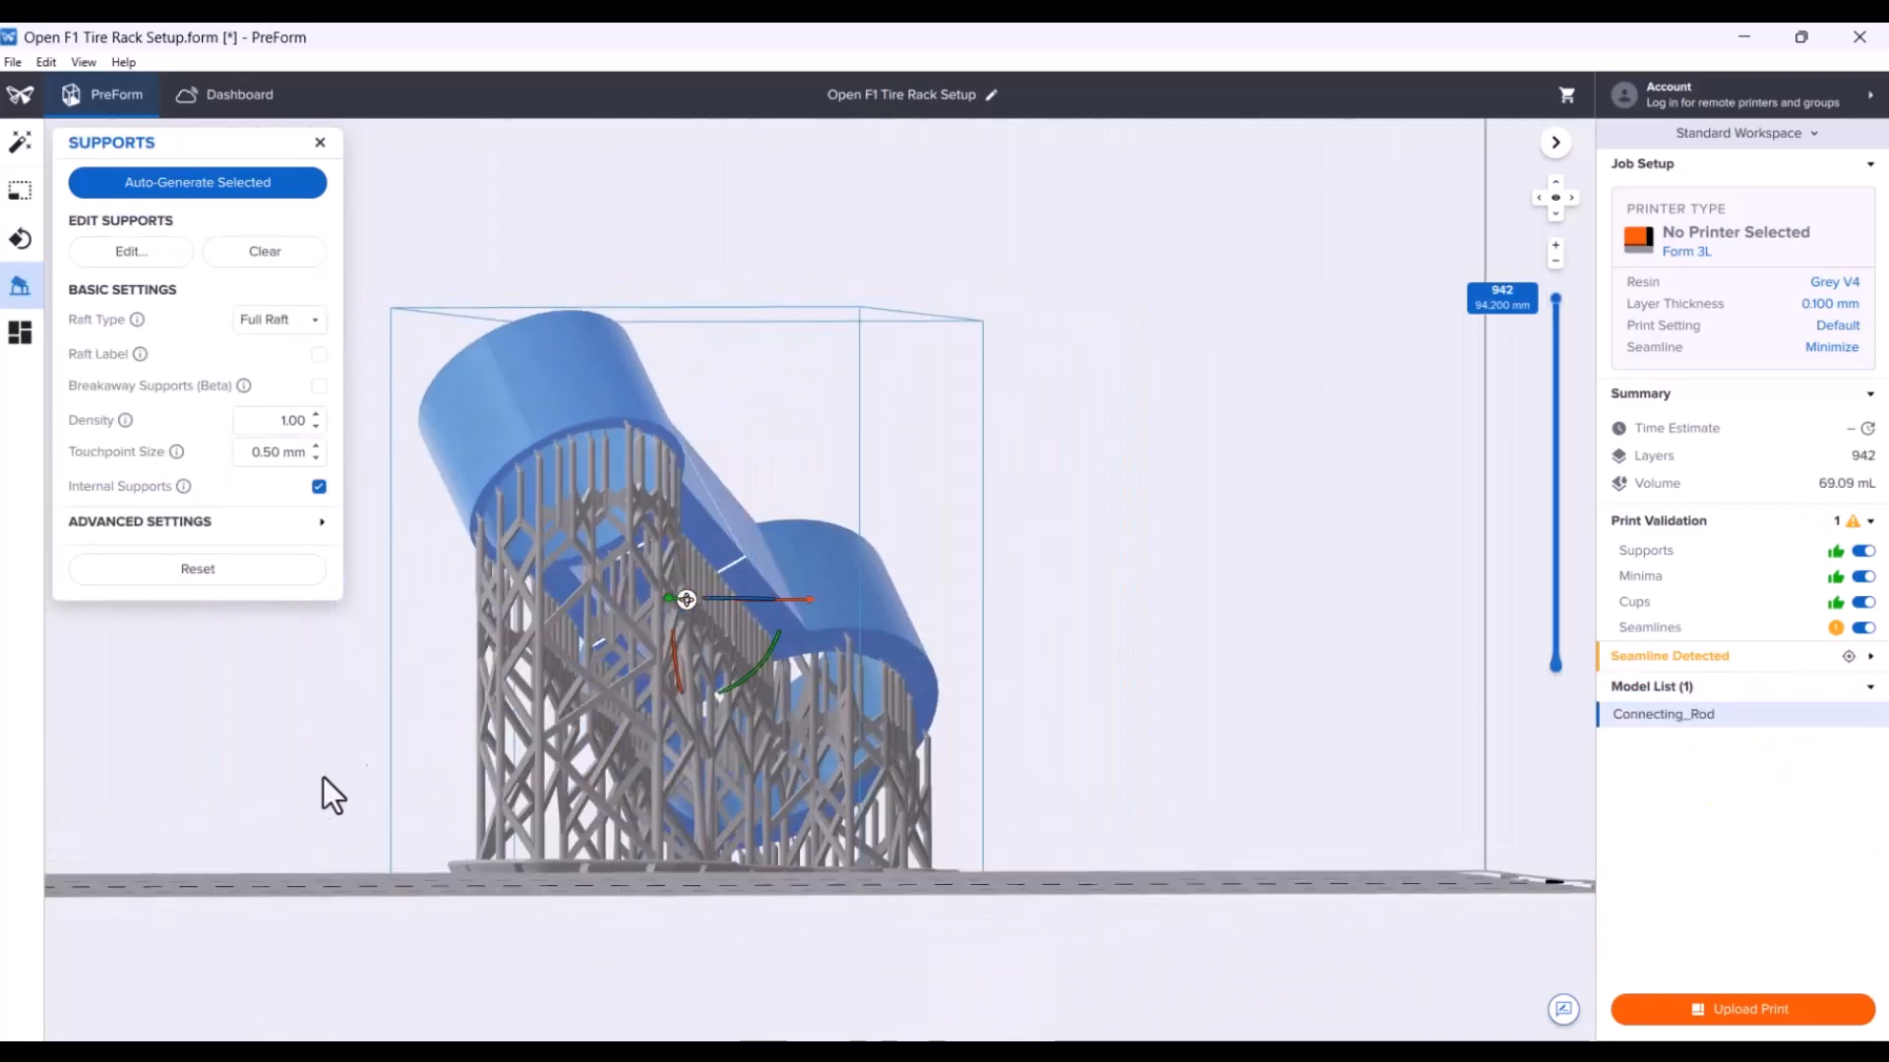
scroll(606, 433, up, 5)
right_drag(604, 454, 640, 478)
scroll(799, 604, down, 5)
right_drag(799, 604, 1013, 821)
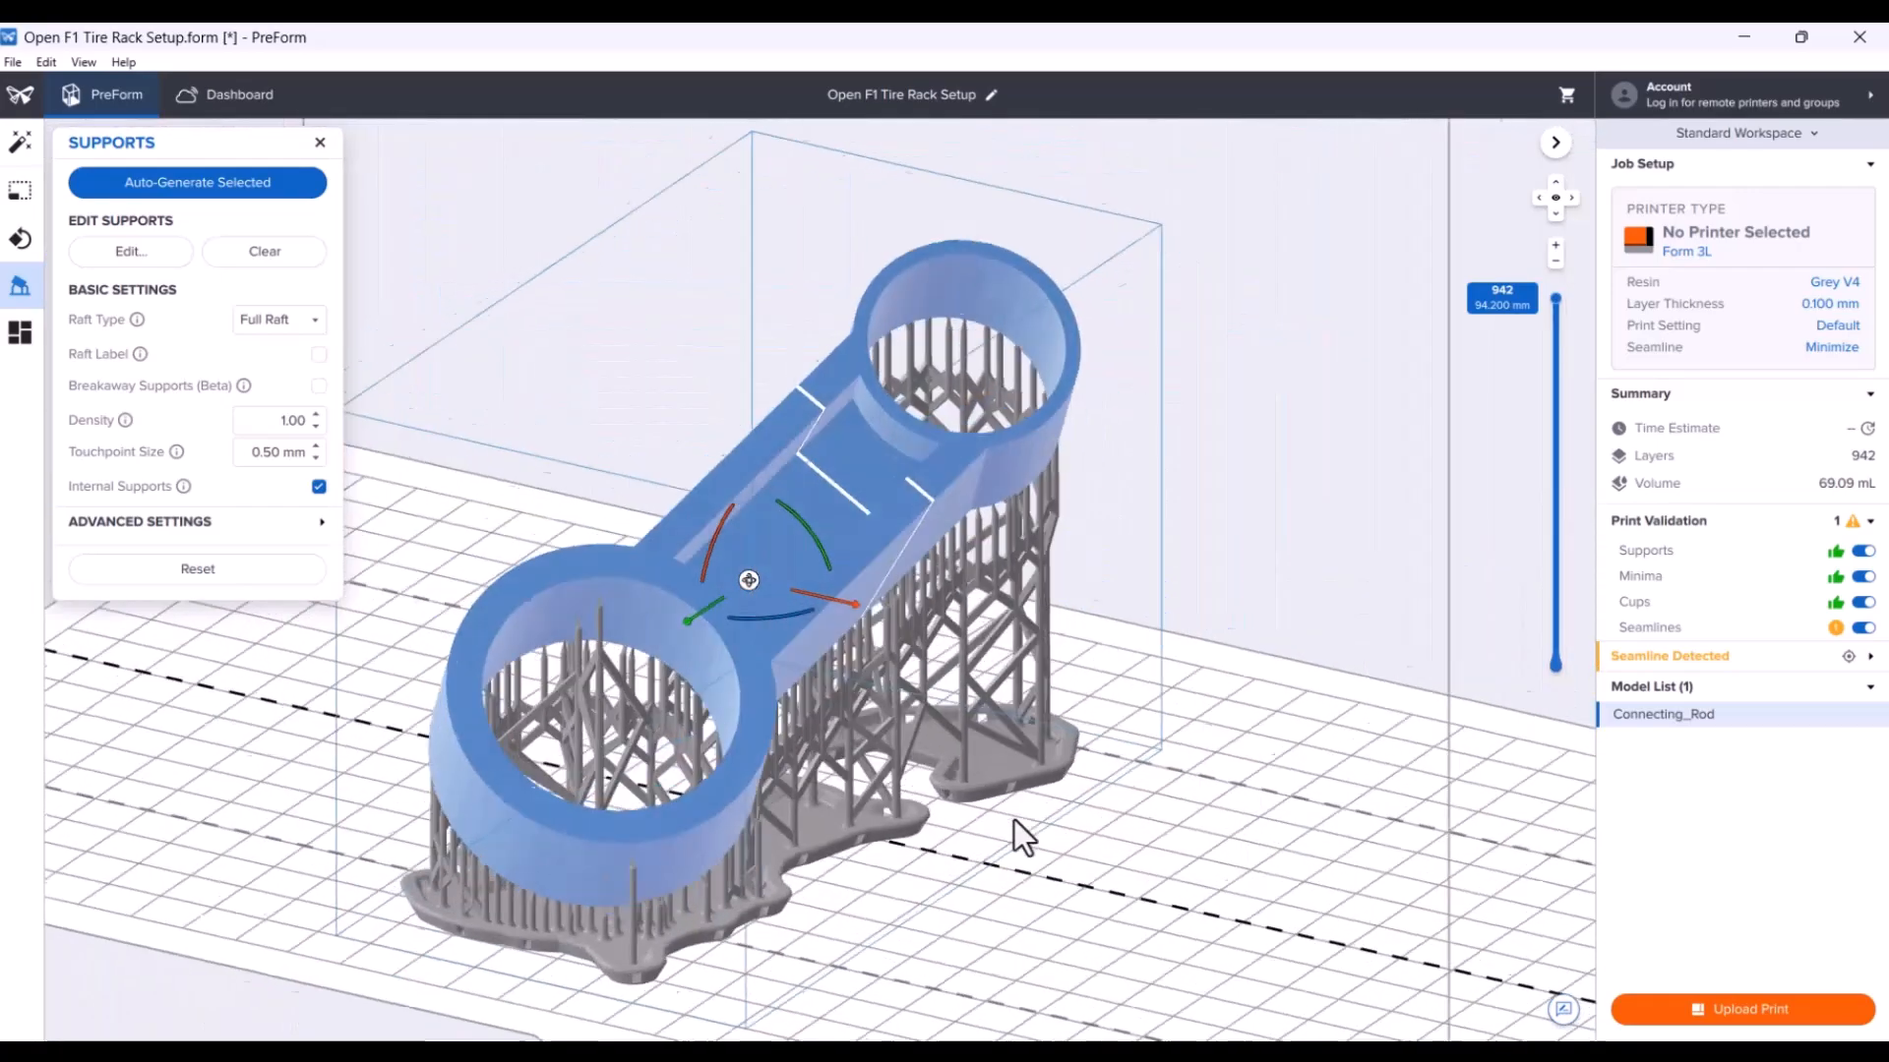
Turn the supported connecting rod about the Z axis so it lies lengthwise in front of the platform's thick dashed seam line.
click(13, 246)
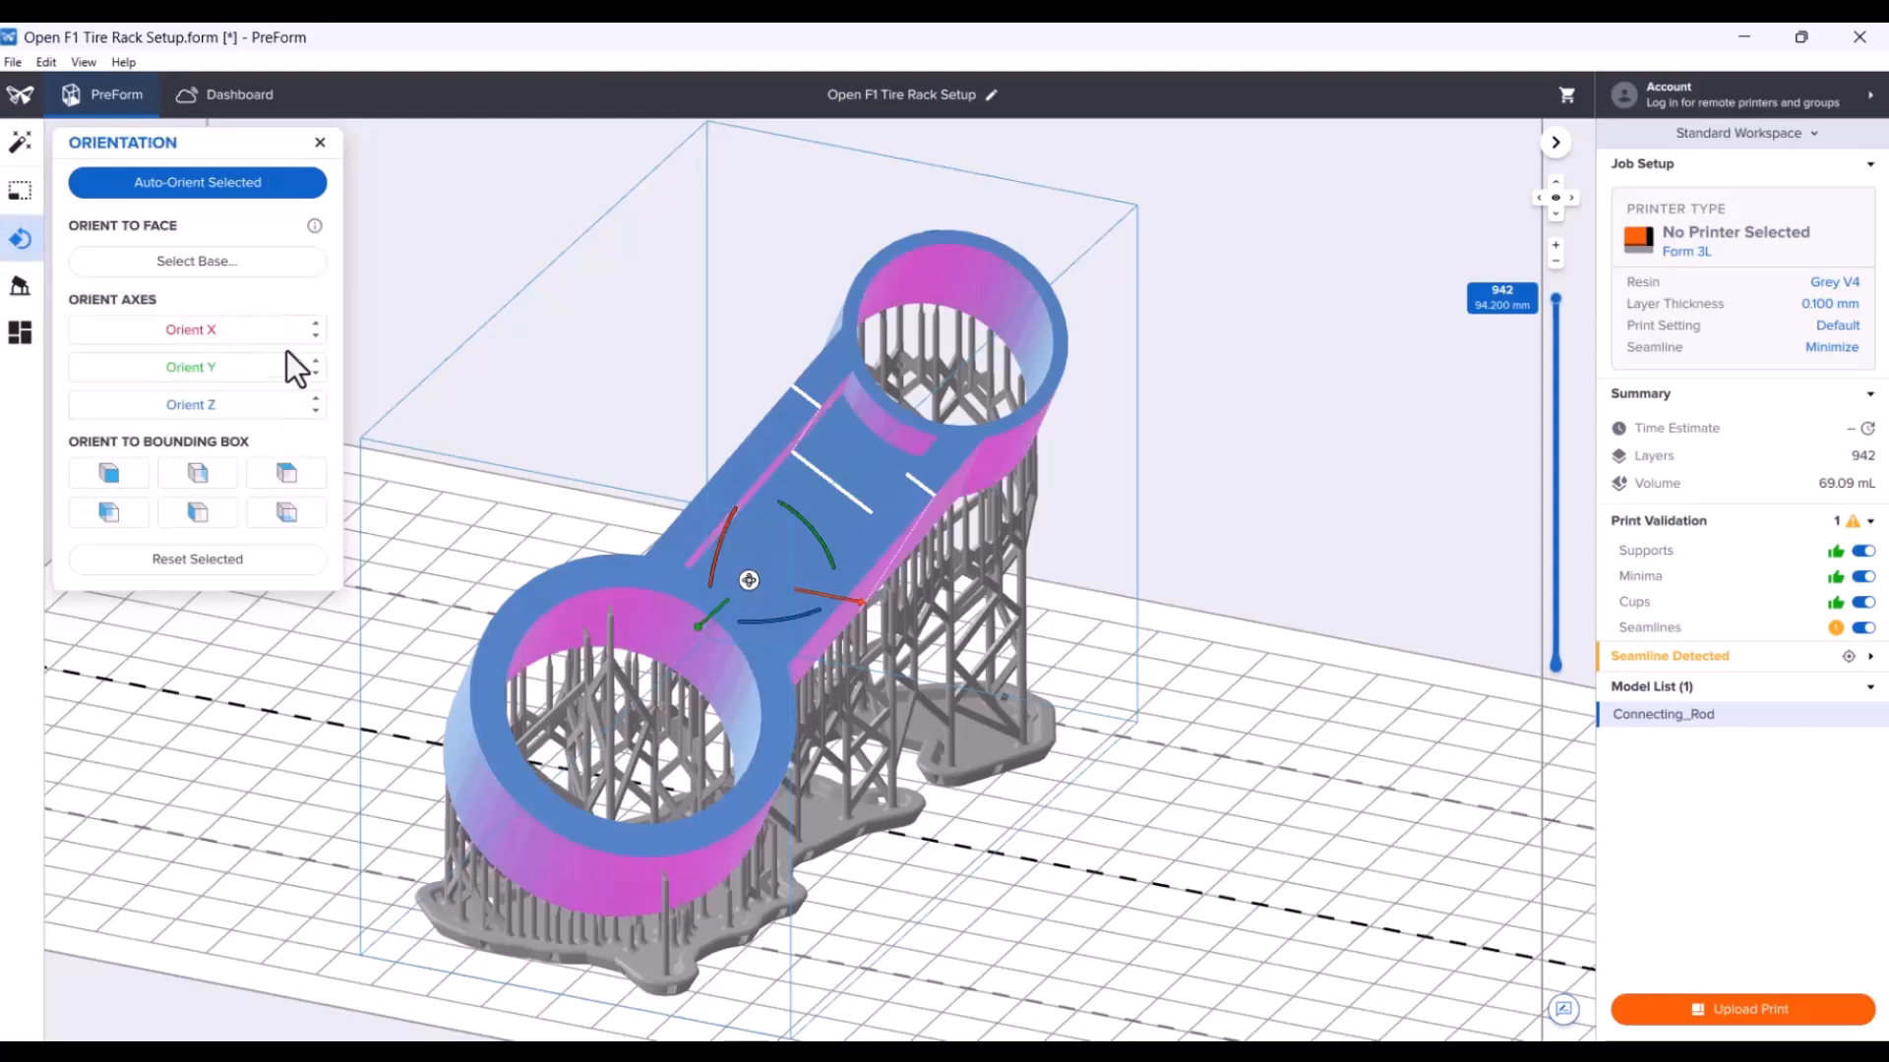
right_drag(1111, 738, 1137, 875)
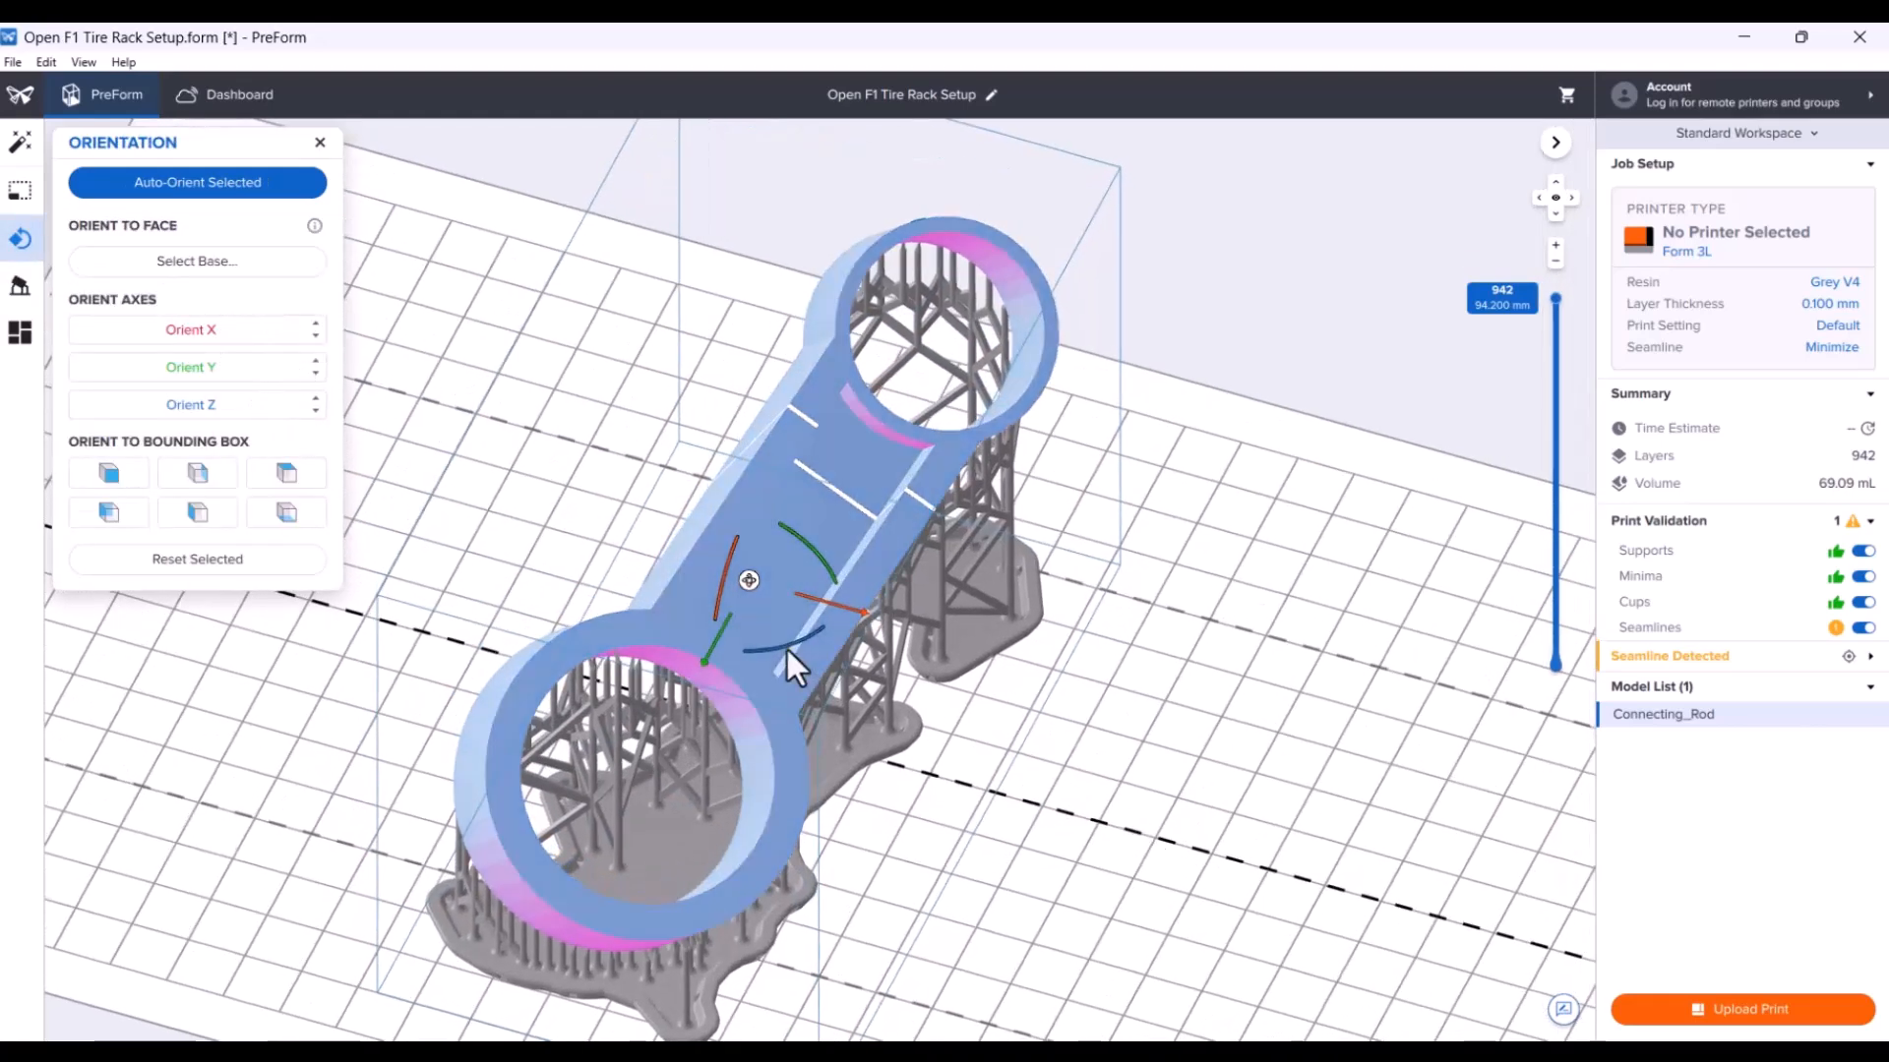
drag(805, 639, 687, 627)
scroll(1285, 641, down, 5)
right_drag(1325, 651, 1479, 696)
scroll(1353, 690, up, 5)
middle_drag(995, 651, 1171, 791)
scroll(1425, 745, down, 5)
right_drag(1418, 742, 1273, 639)
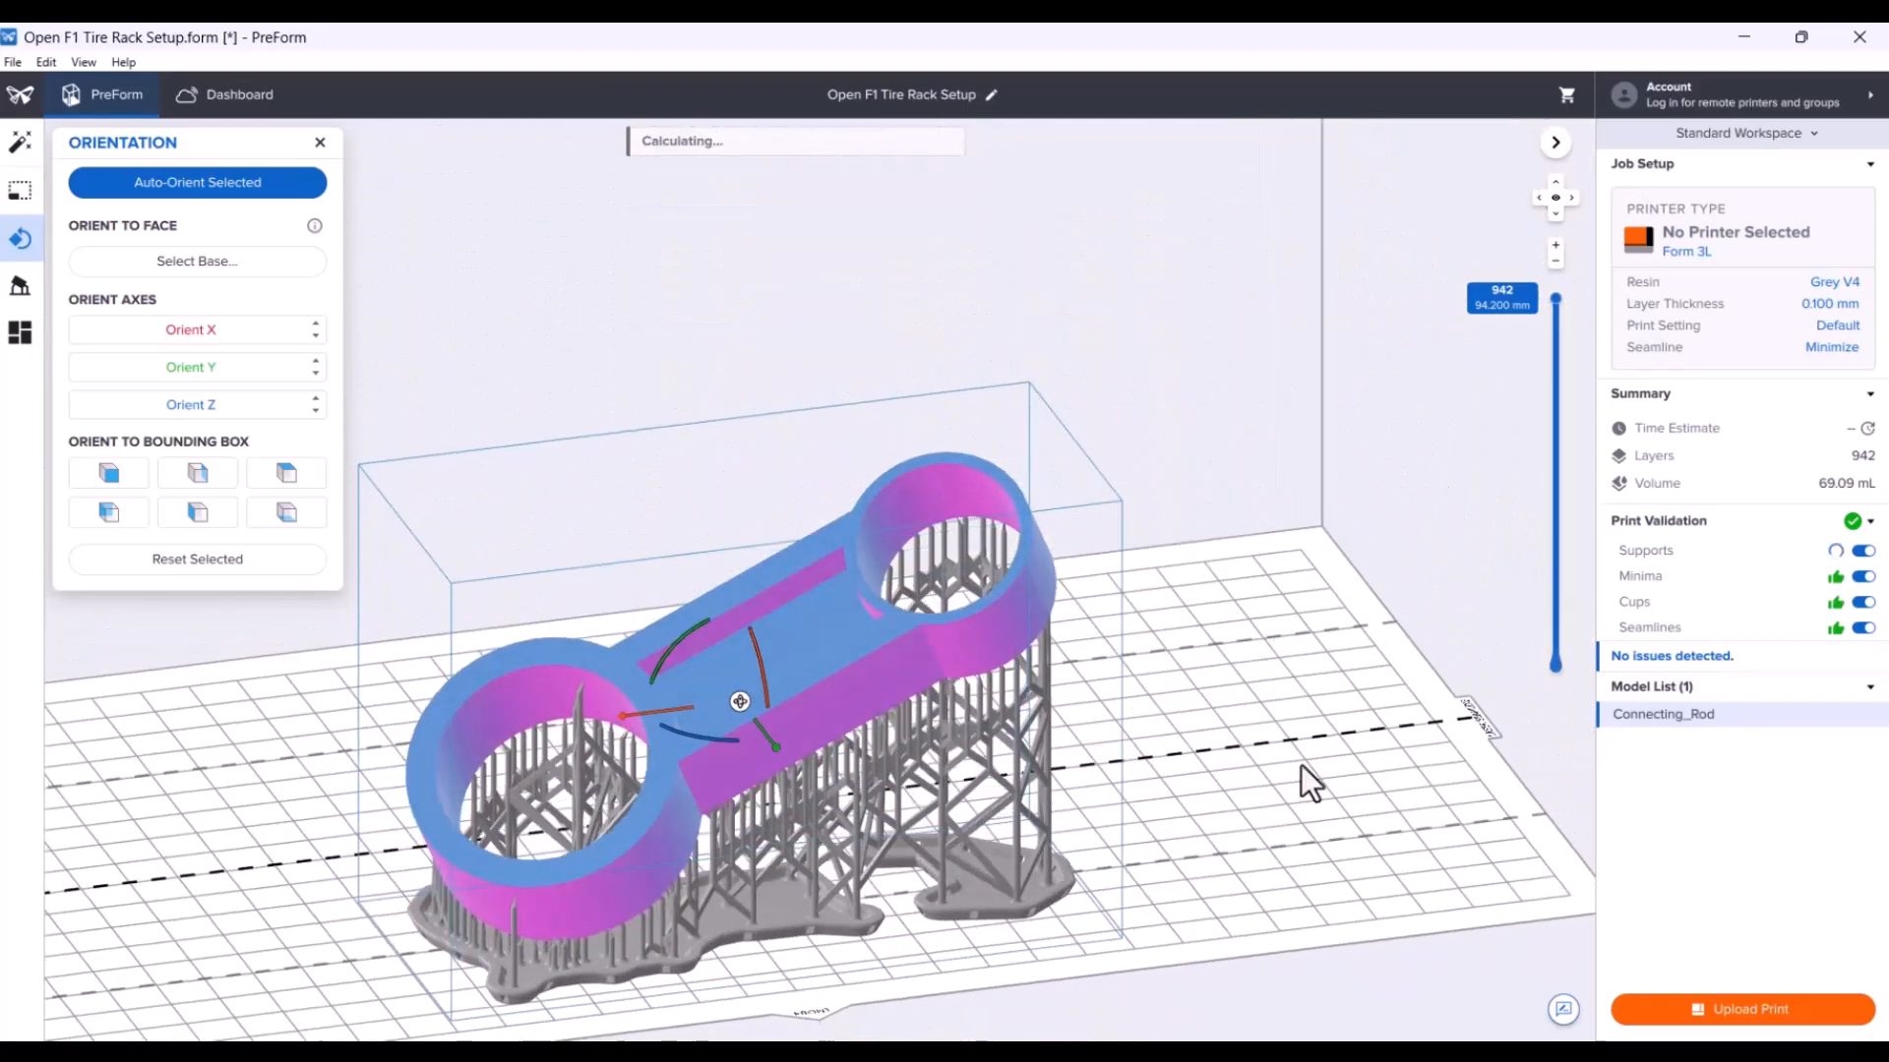
Check the supported connecting rod's upper layers in cross-section and view the whole model at layer 942.
click(1246, 675)
right_drag(1246, 675, 1360, 568)
drag(1559, 300, 1552, 386)
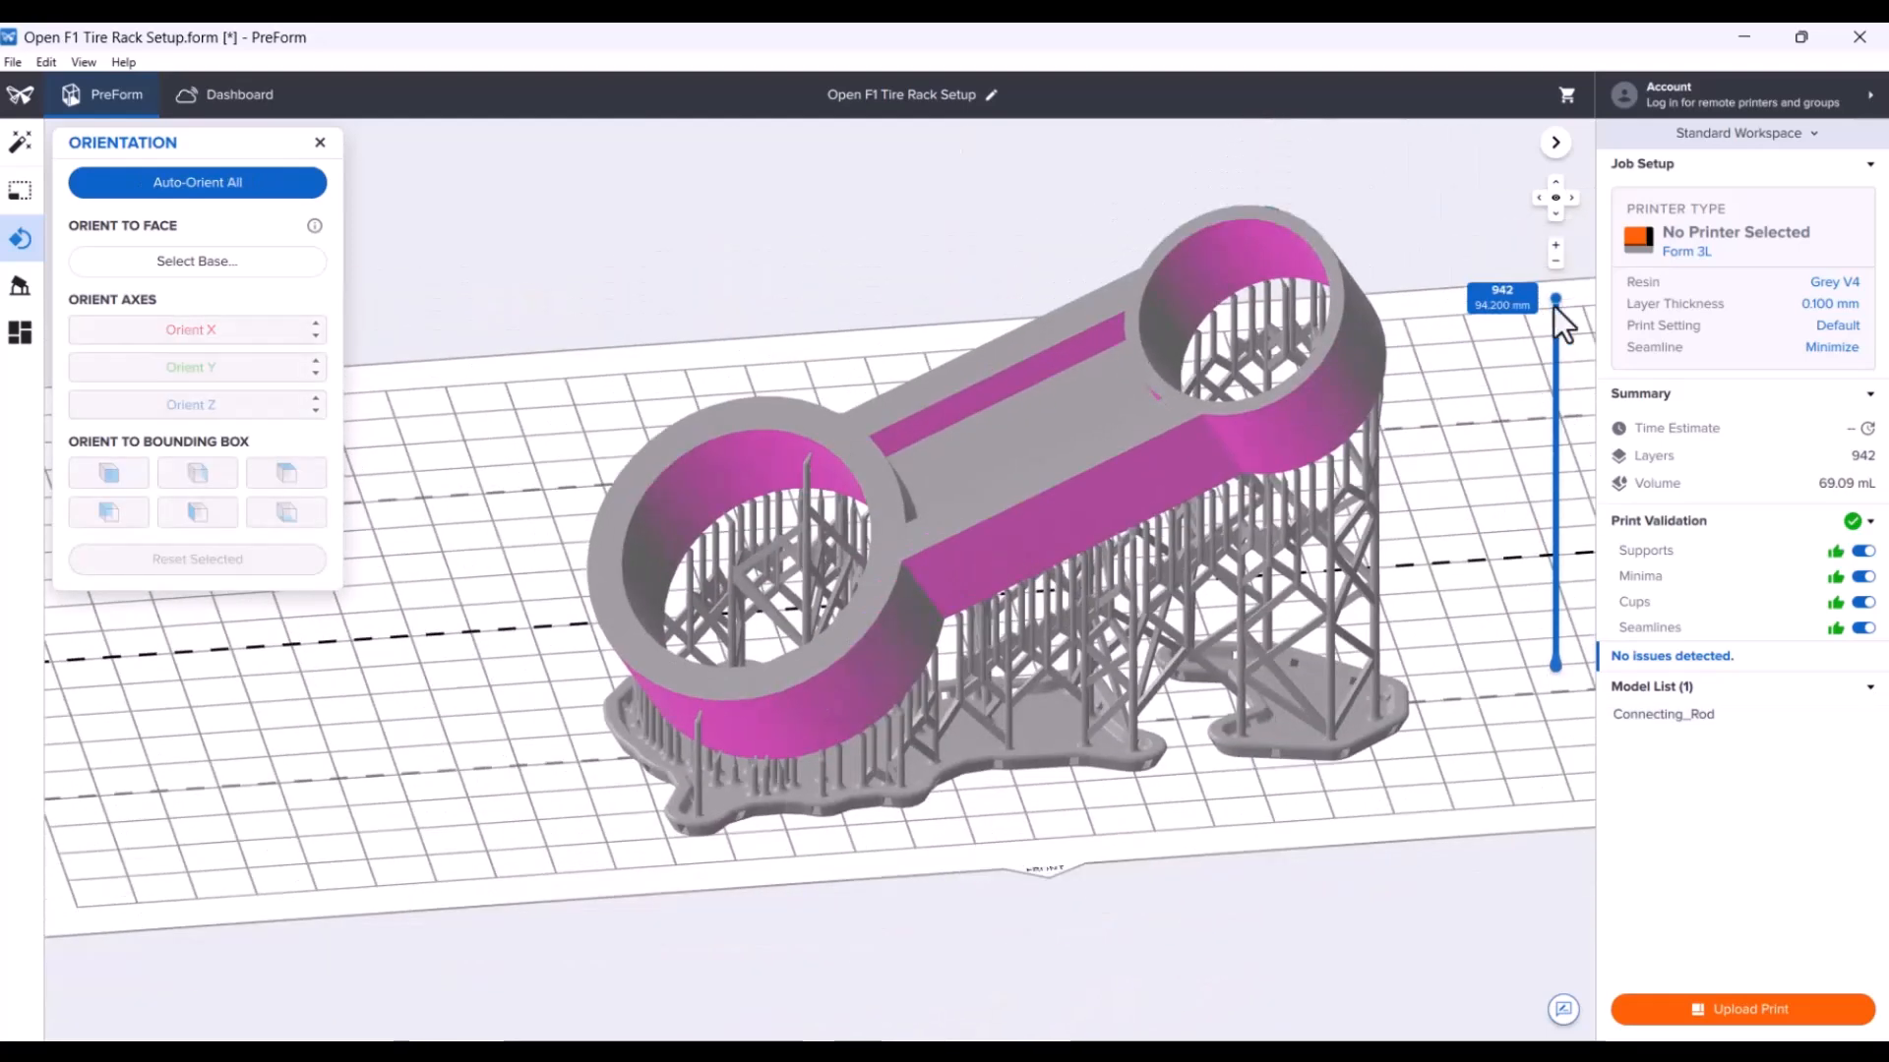
drag(1555, 307, 1611, 261)
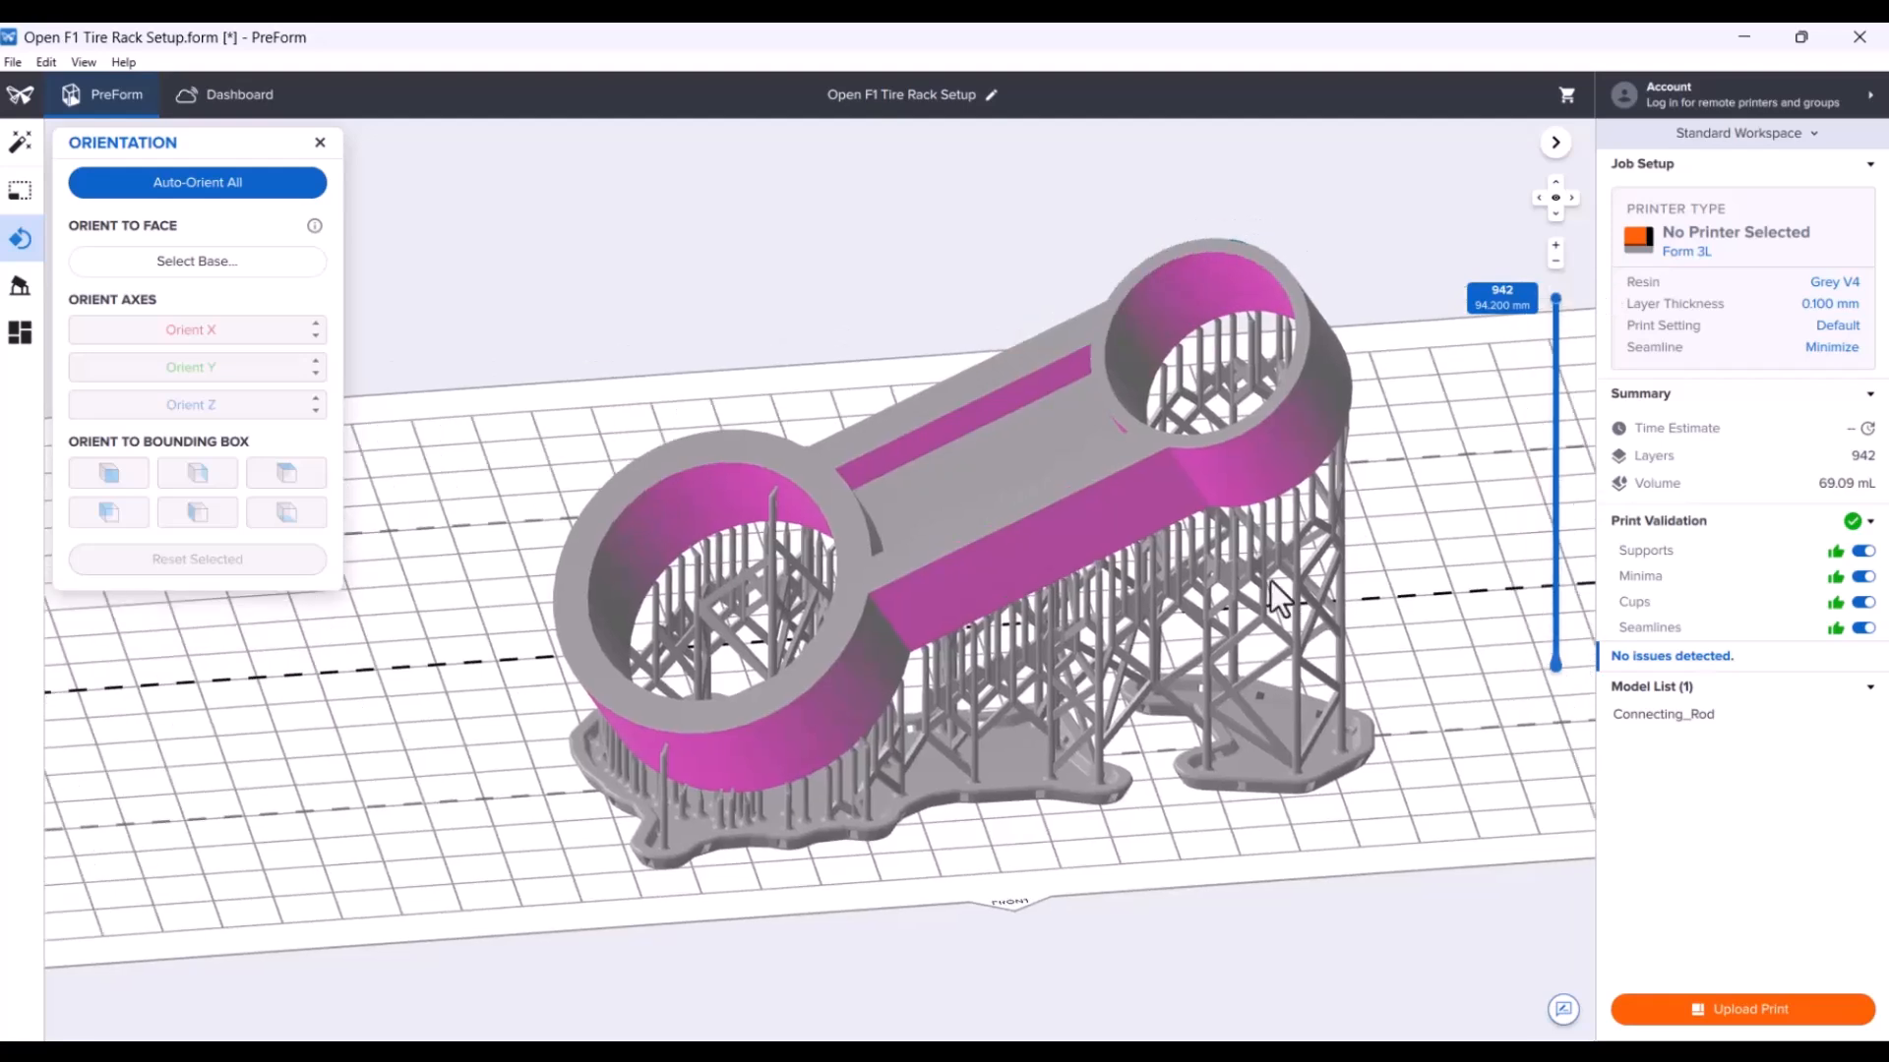
middle_drag(1271, 580, 1110, 630)
right_drag(1255, 631, 1330, 659)
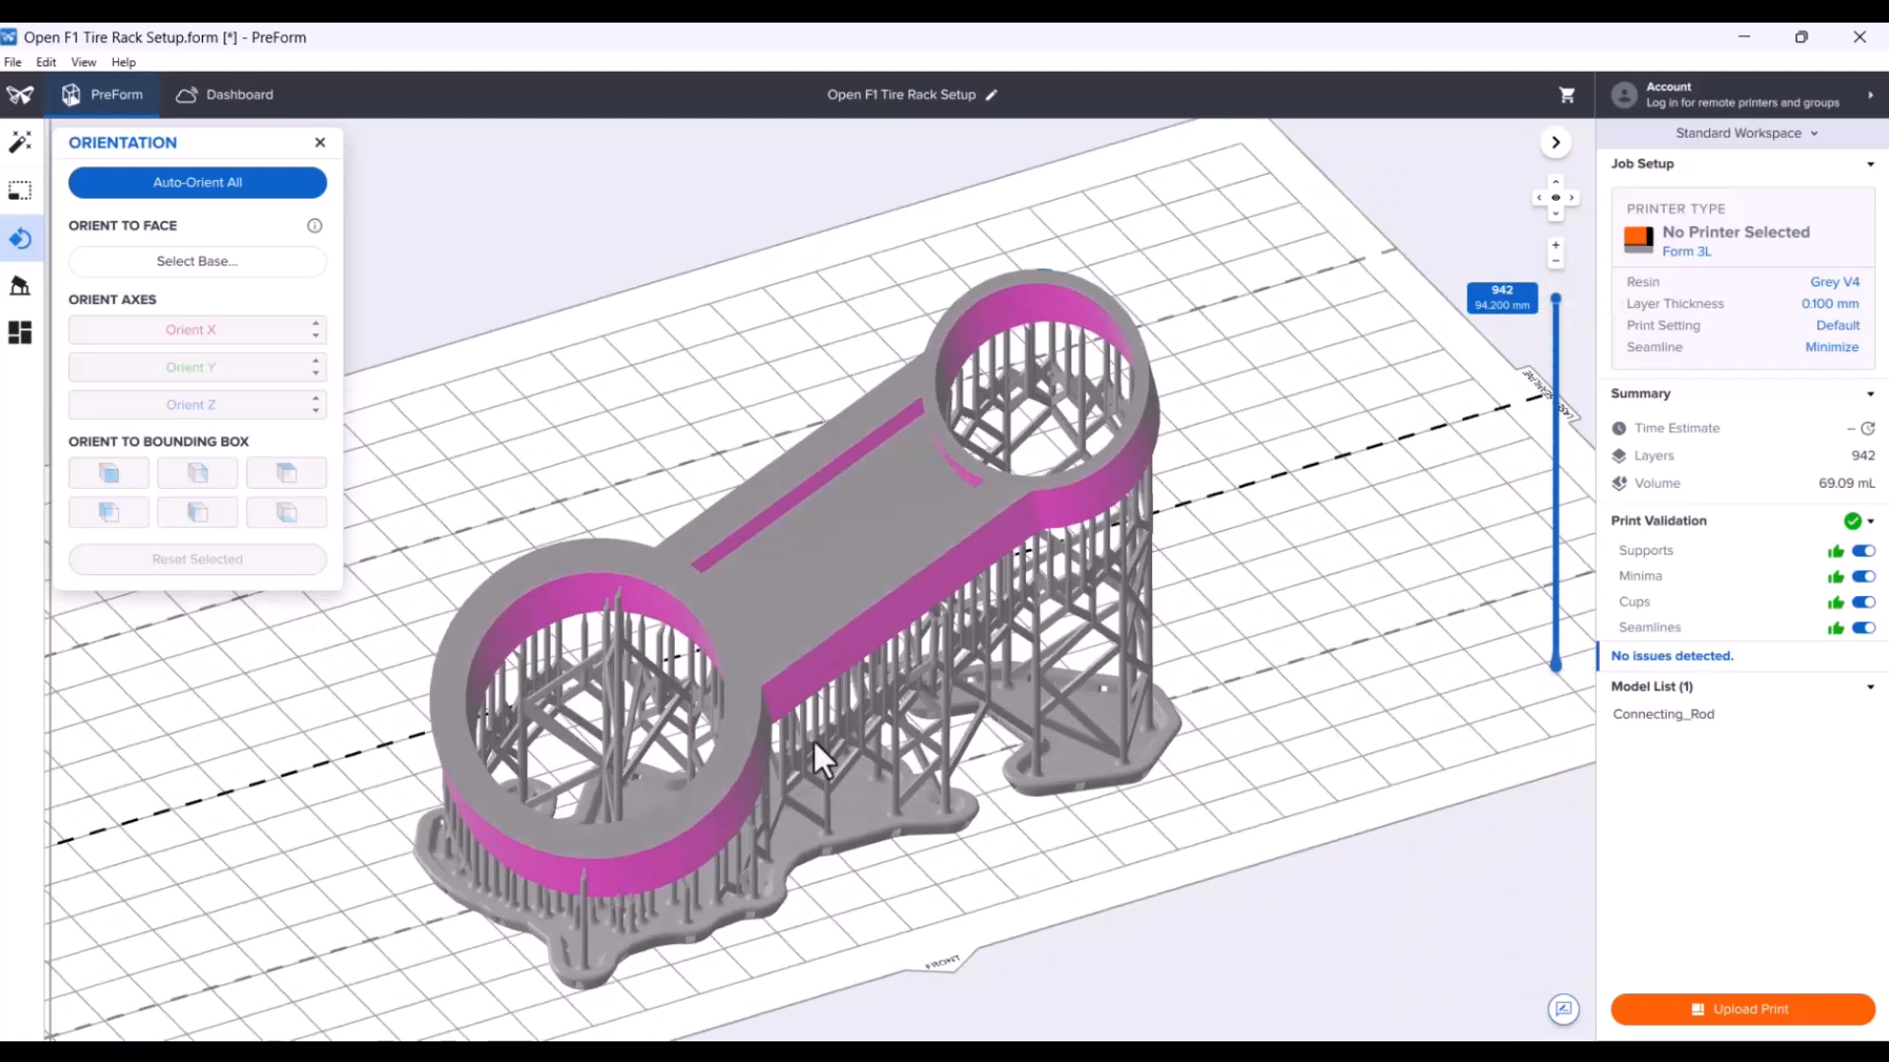
Switch to the browser and open the Thingiverse page for the randomly generated thing number 2345084.
drag(425, 386, 257, 384)
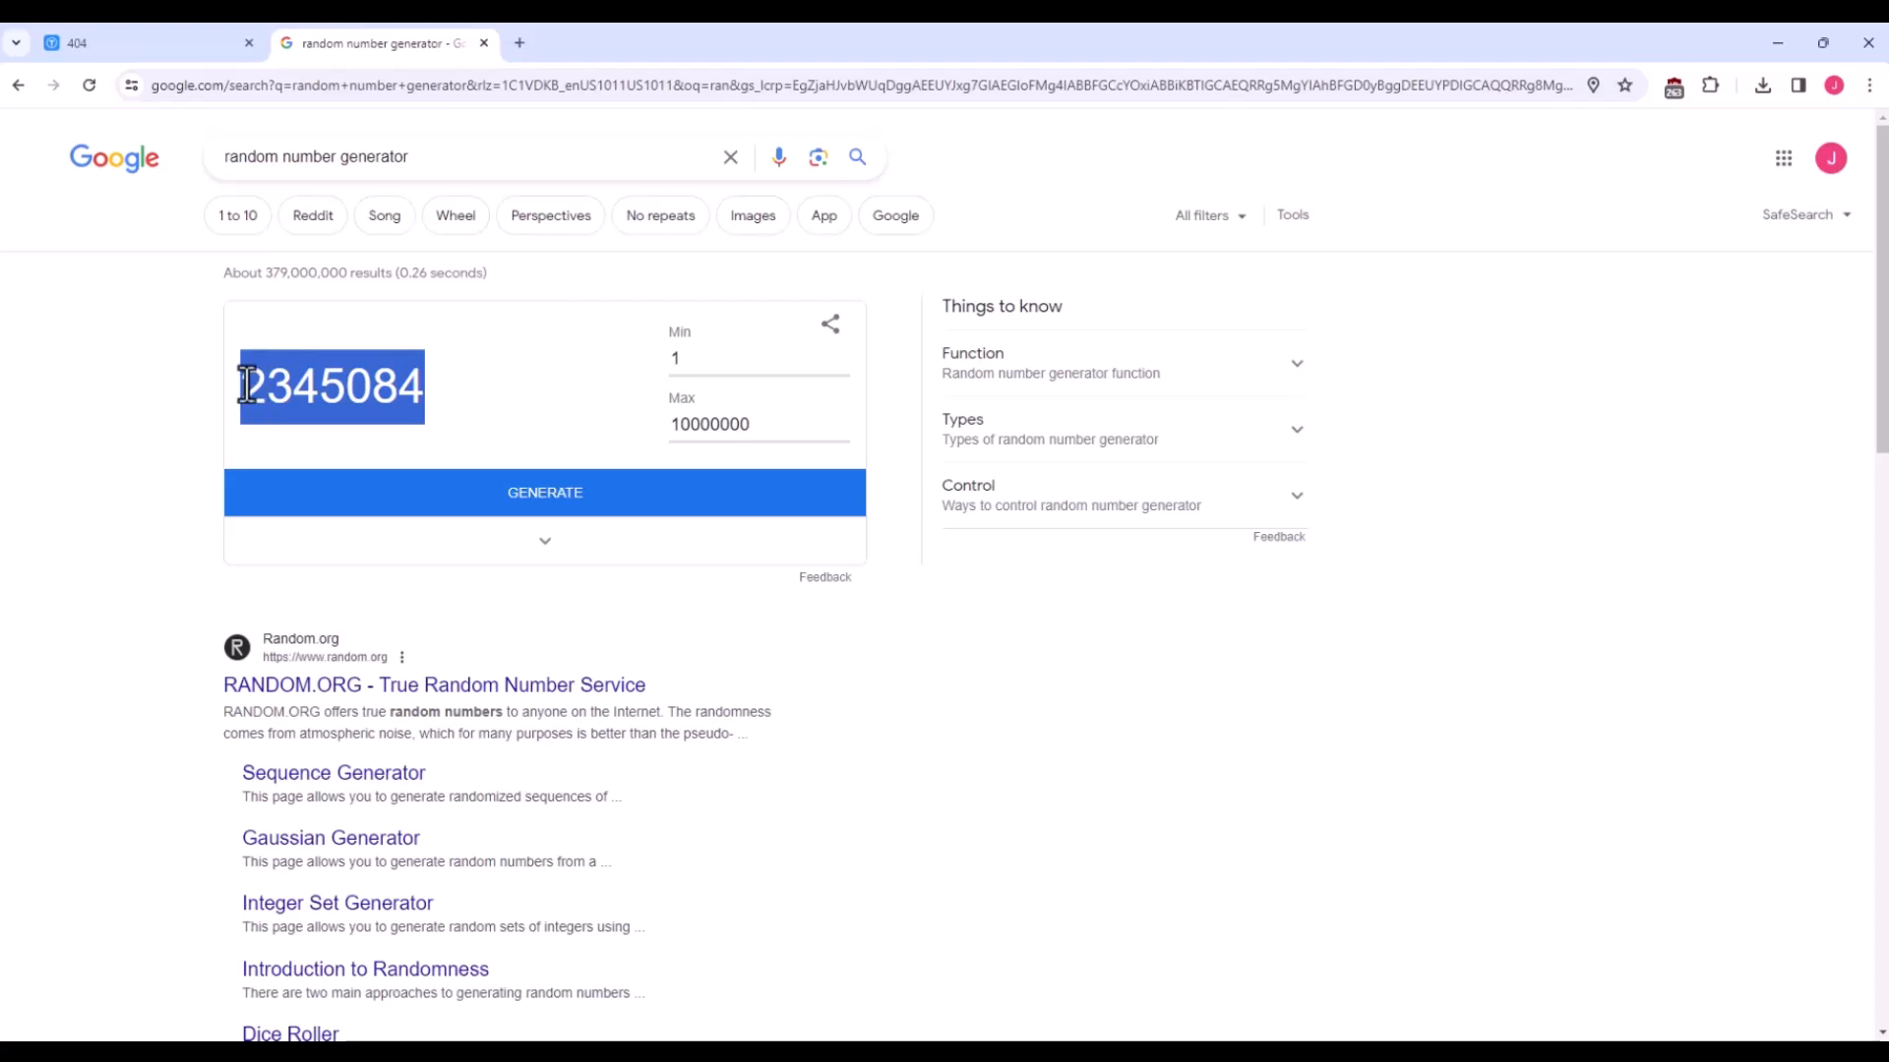
click(221, 39)
click(367, 85)
key(End)
double_click(383, 84)
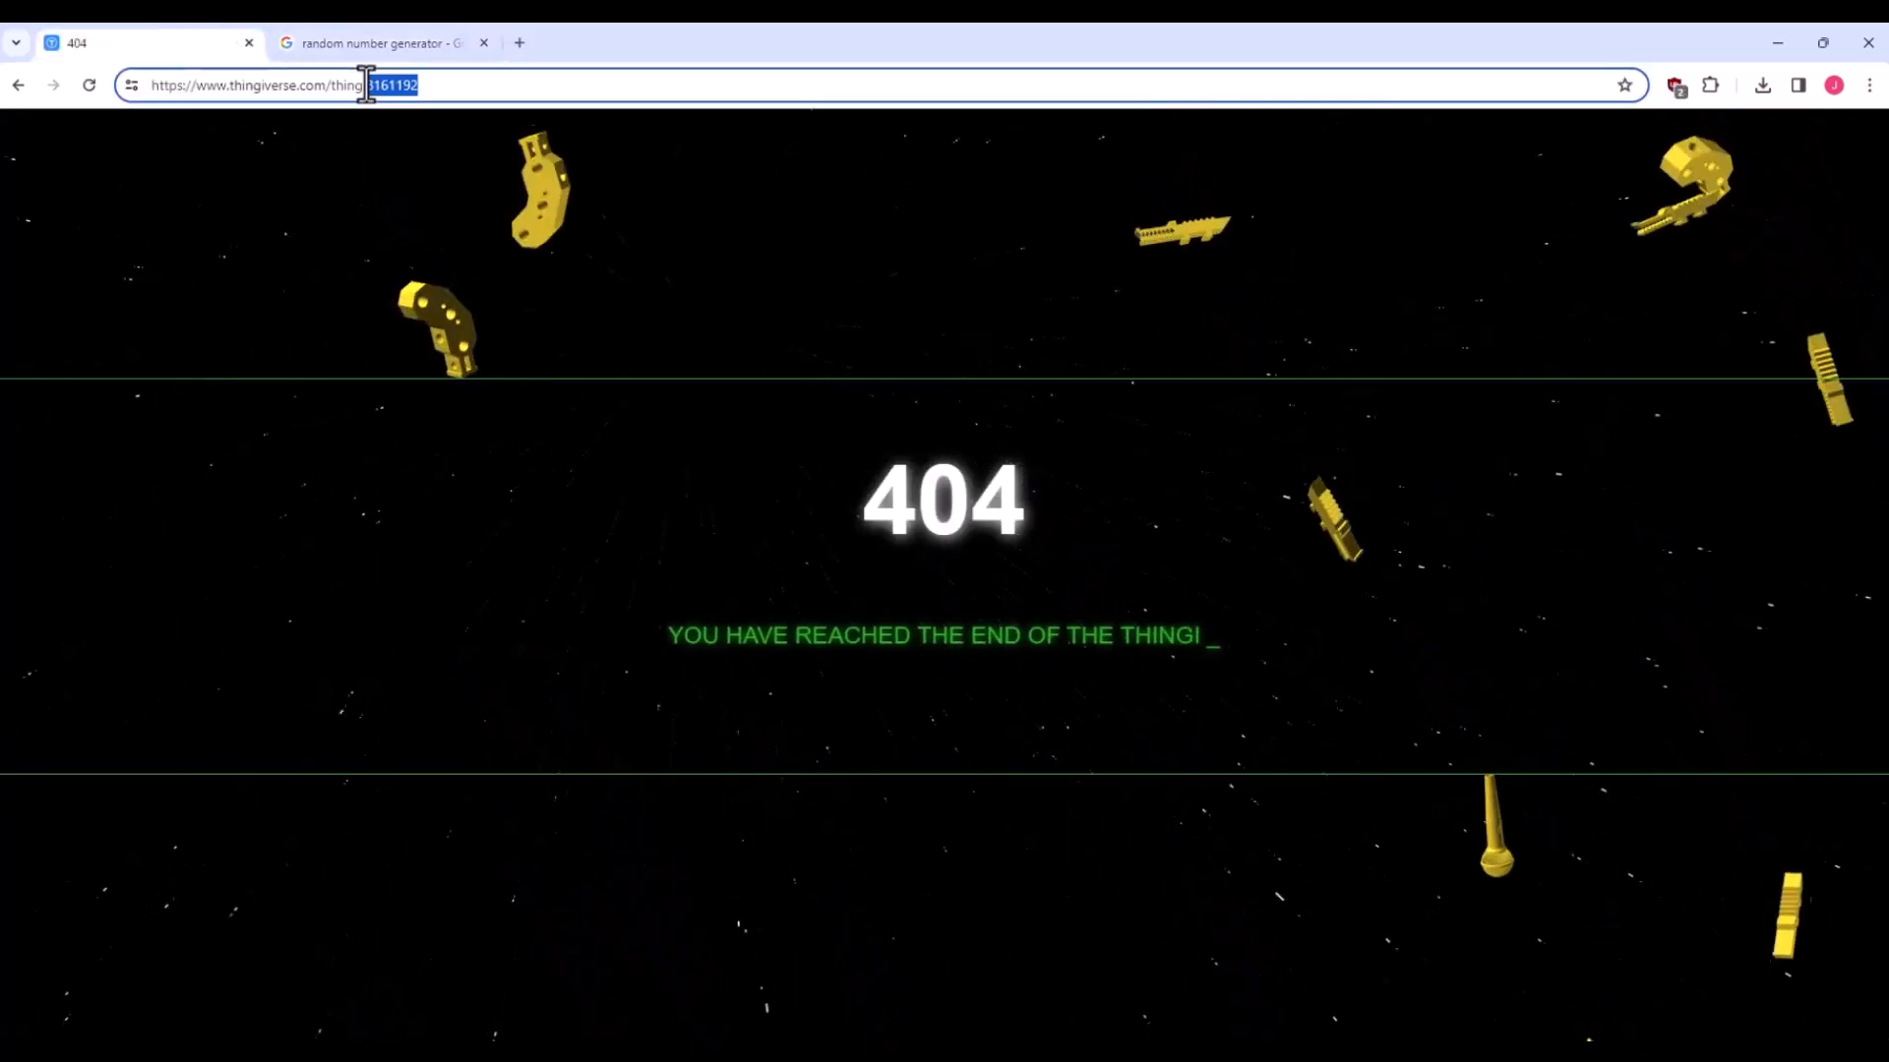
text(2345084)
key(Return)
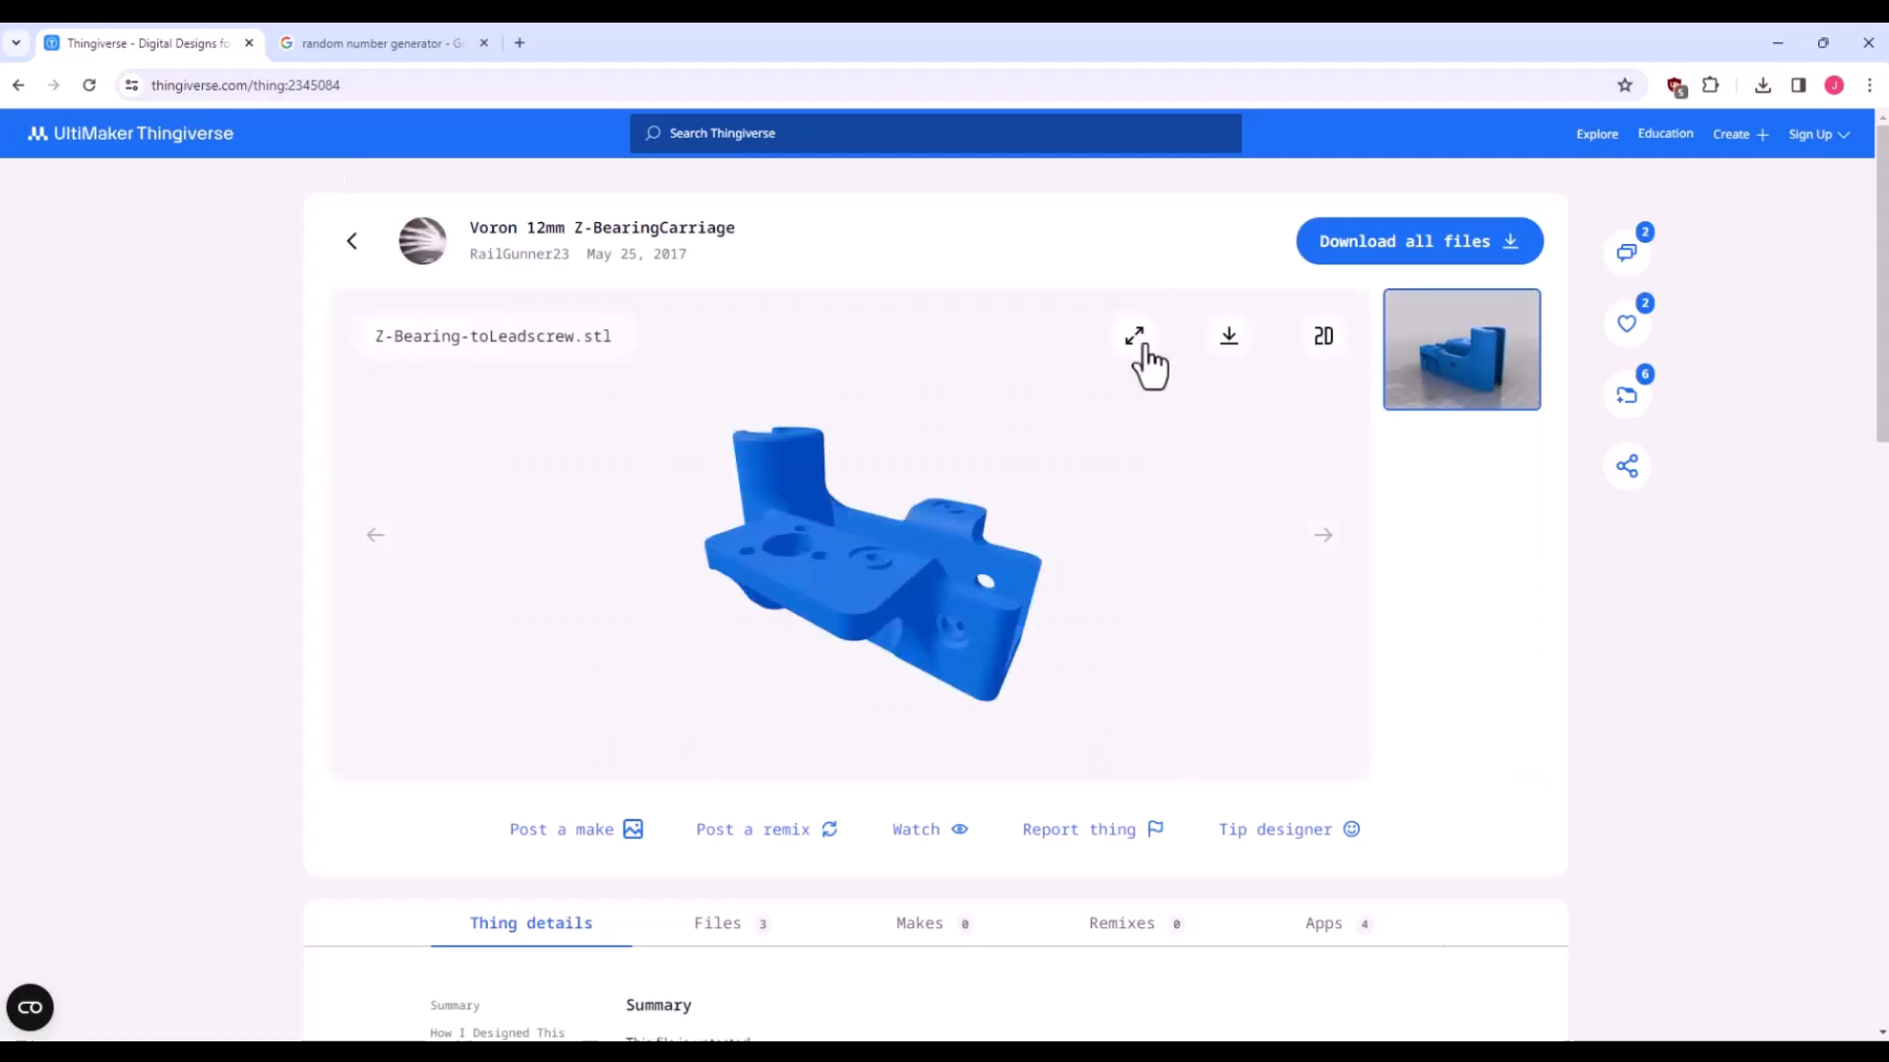
Download Z-Bearing-toLeadscrew.stl from the files of the Voron 12mm Z-BearingCarriage thing.
scroll(1174, 622, down, 5)
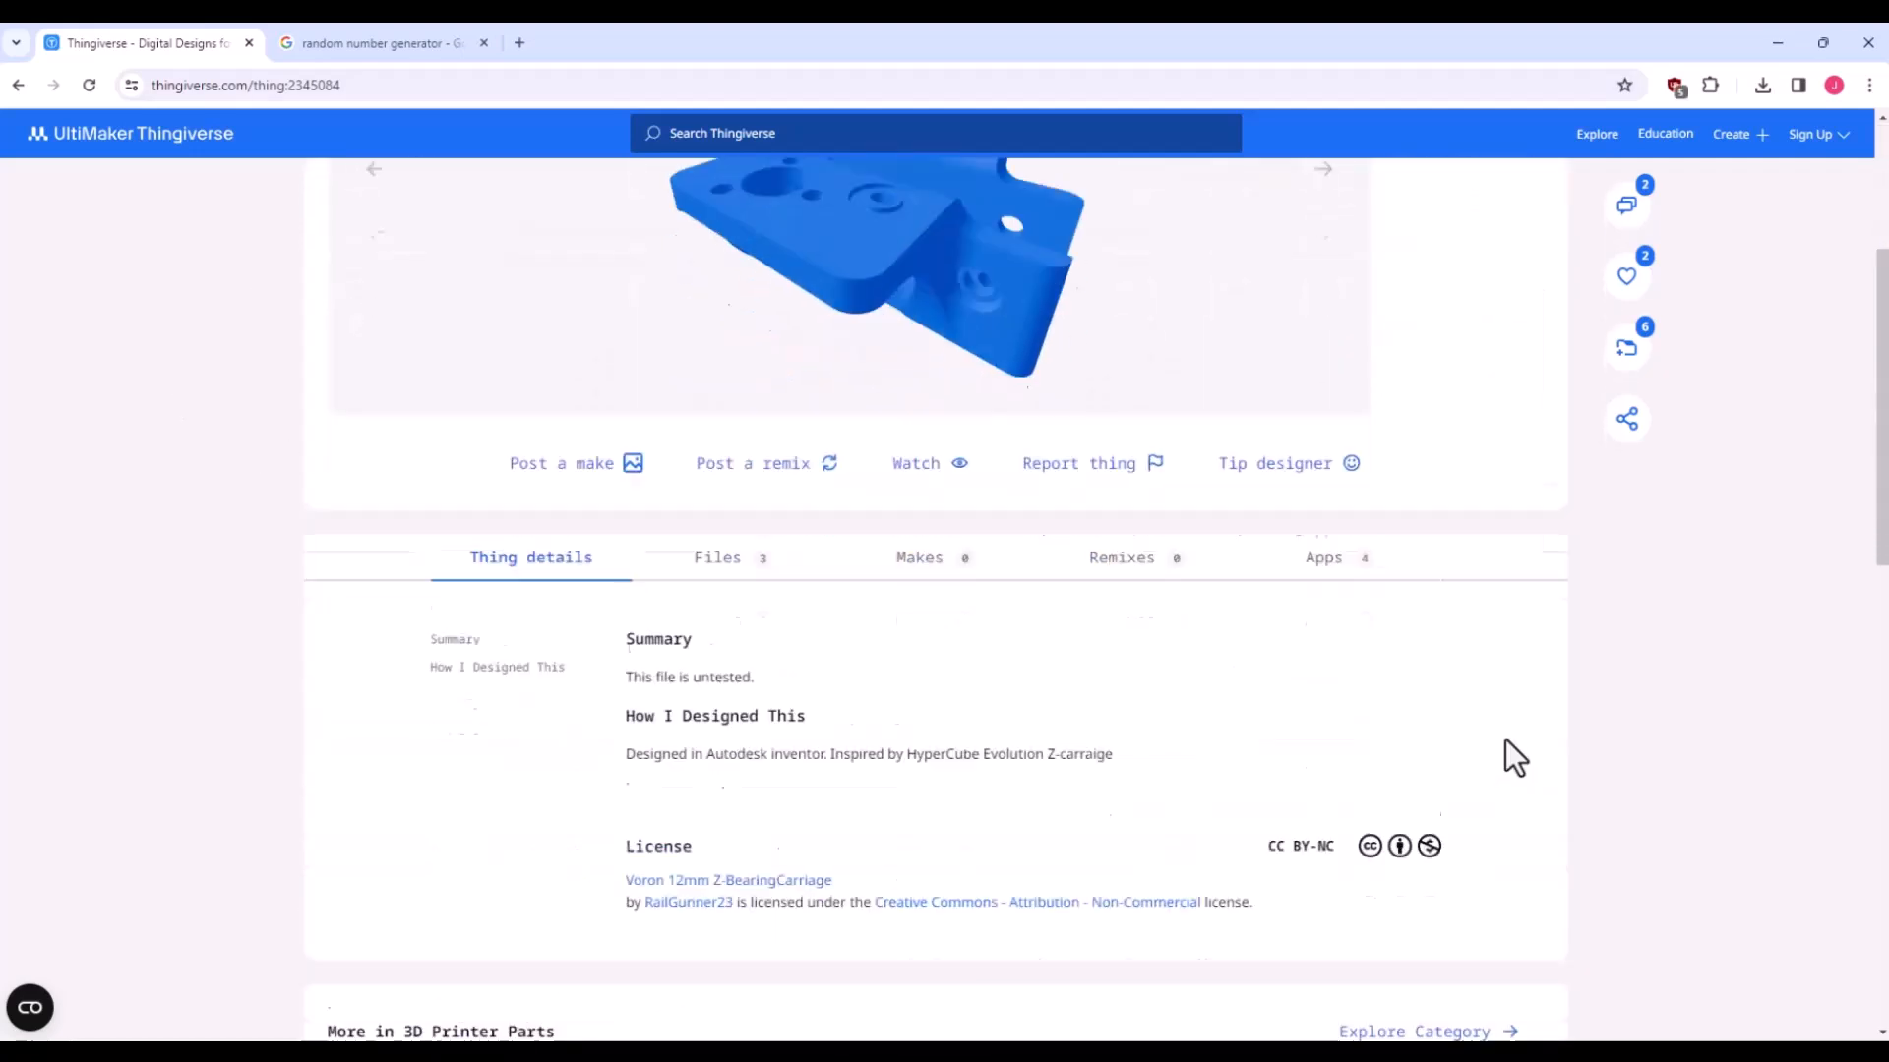
click(711, 447)
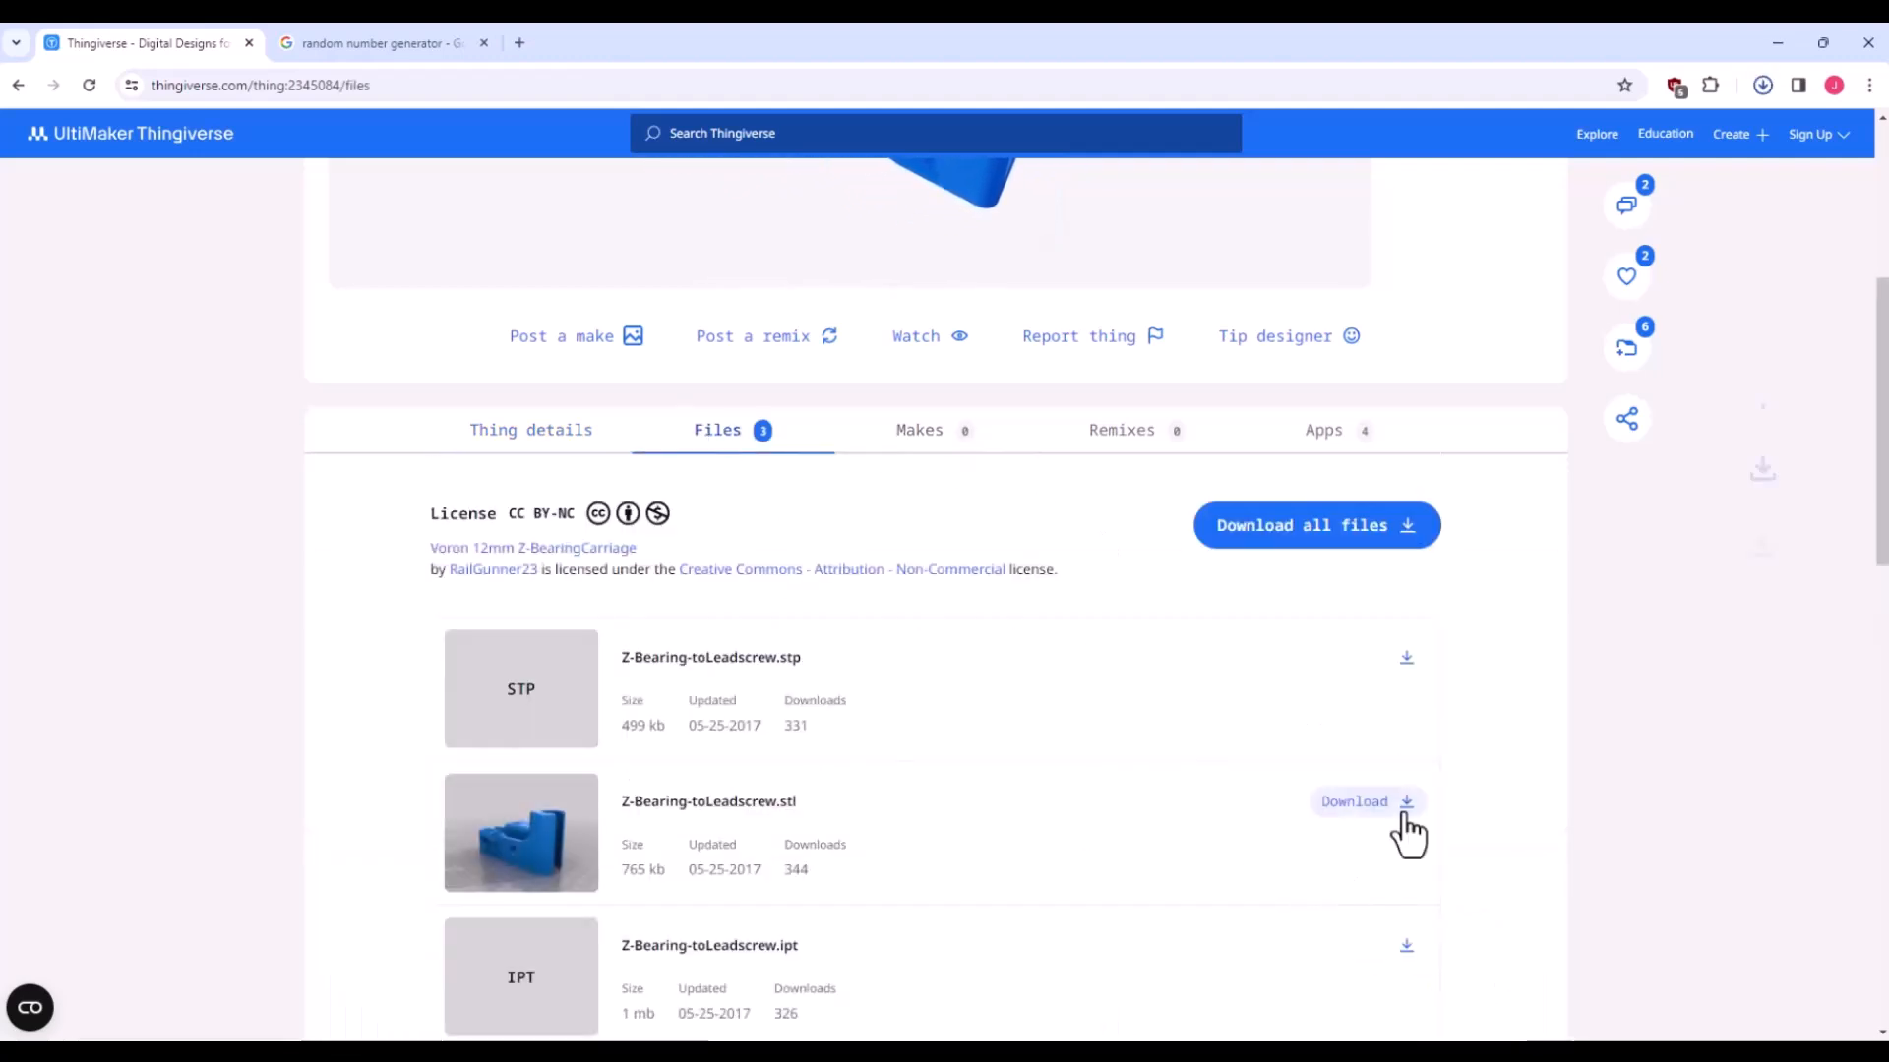
click(1405, 817)
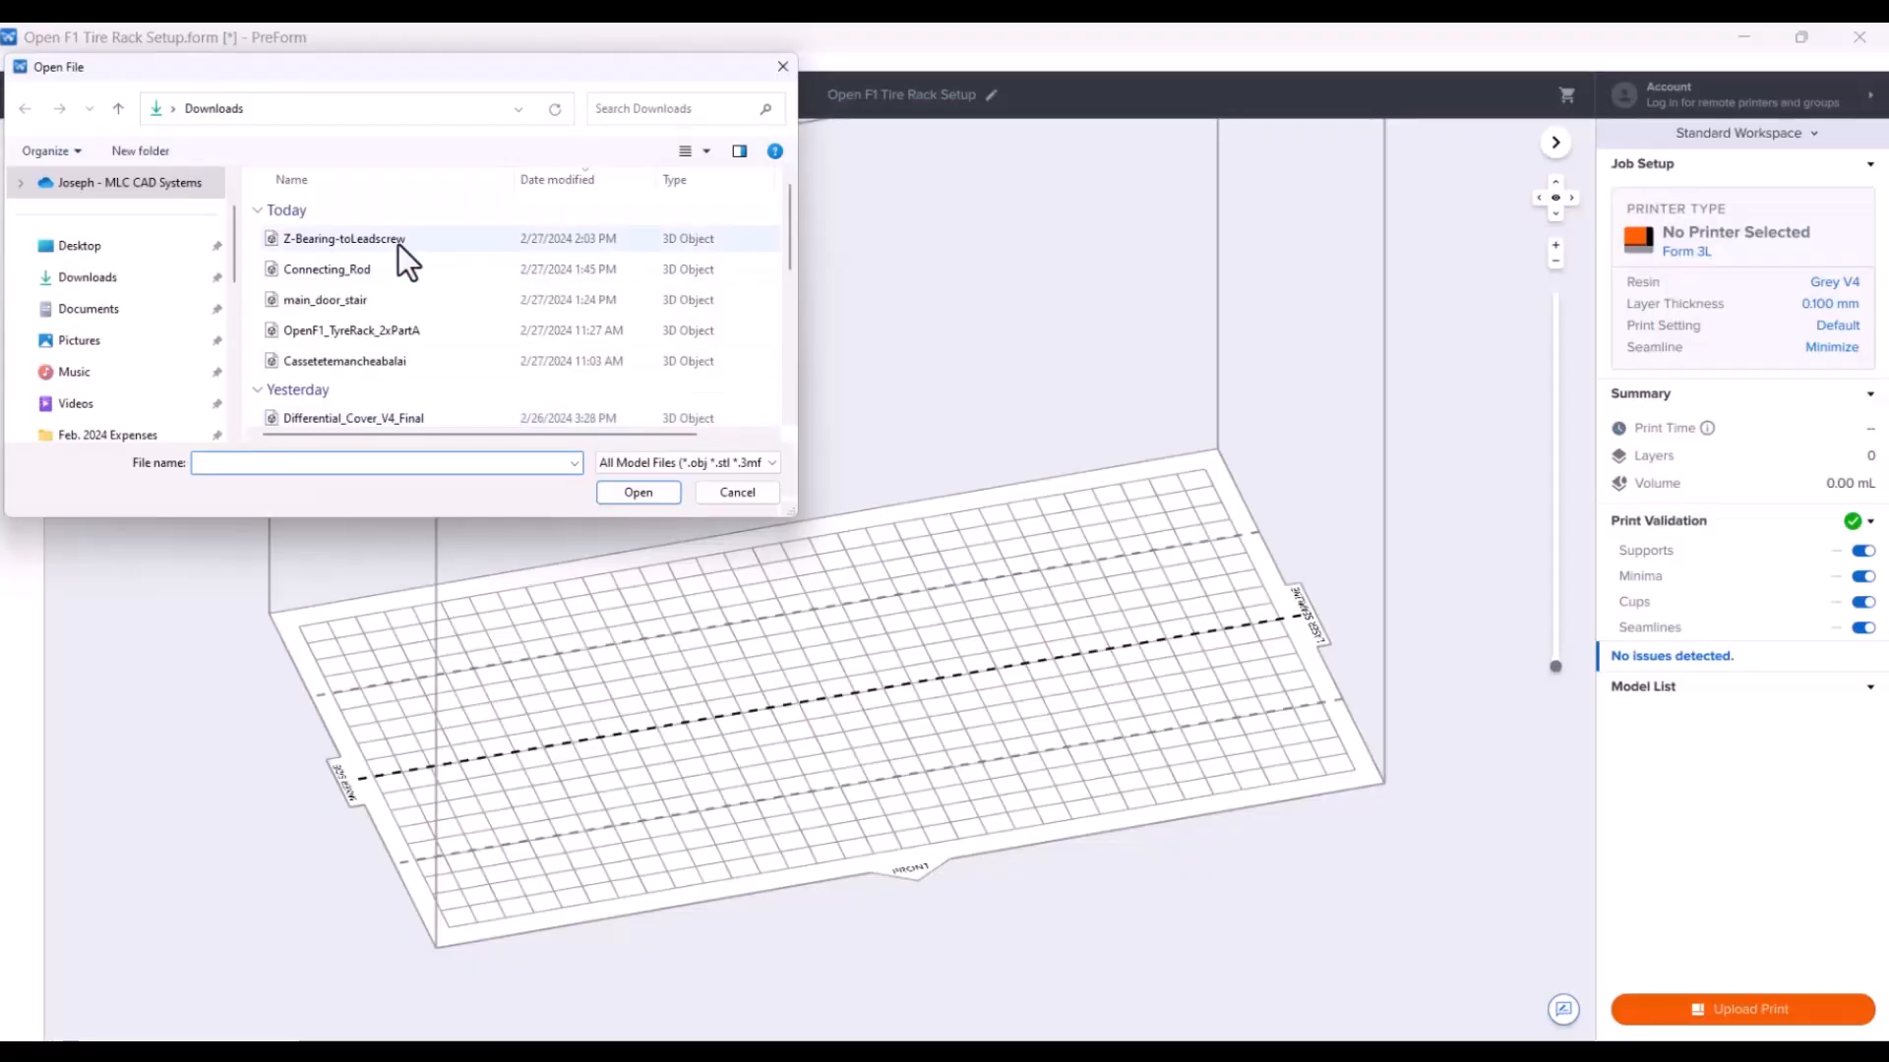
Switch to PreForm, open the downloaded Z-Bearing-toLeadscrew model and move it toward the middle of the build platform.
click(399, 241)
click(633, 489)
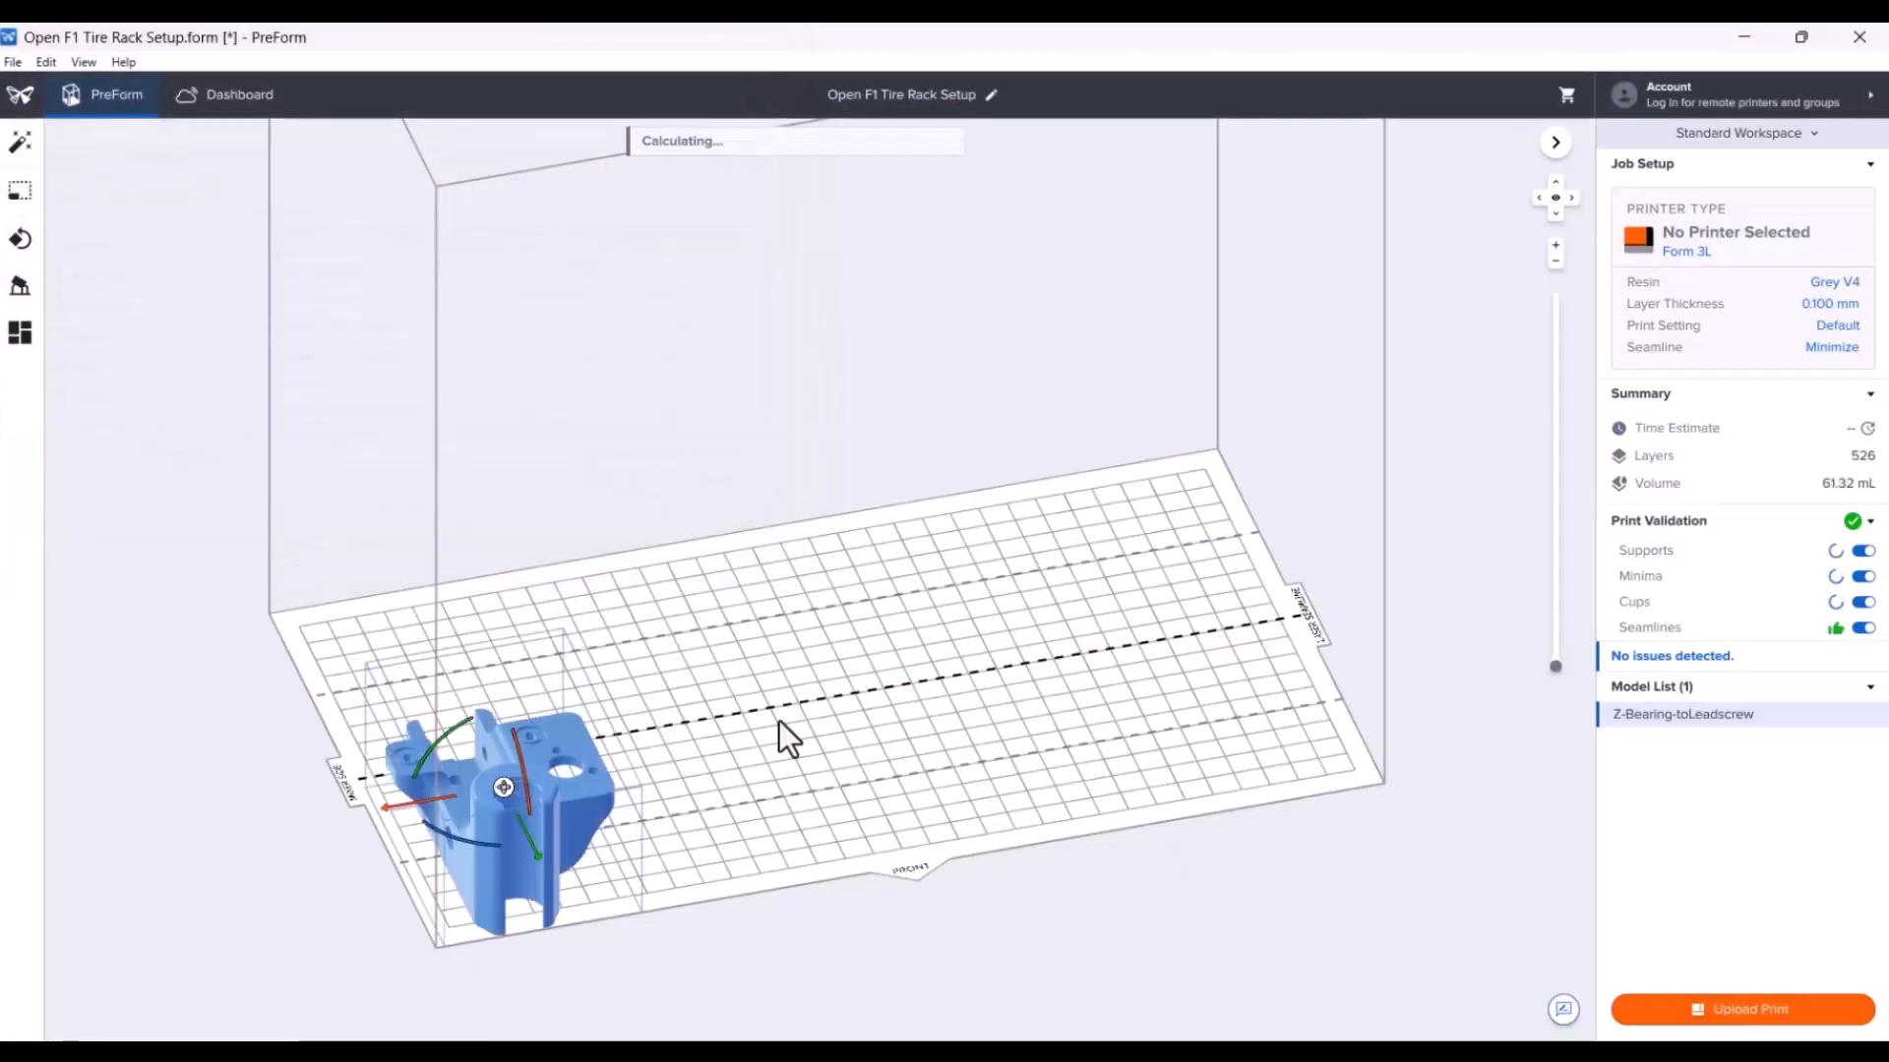
drag(558, 793, 894, 683)
scroll(929, 801, up, 8)
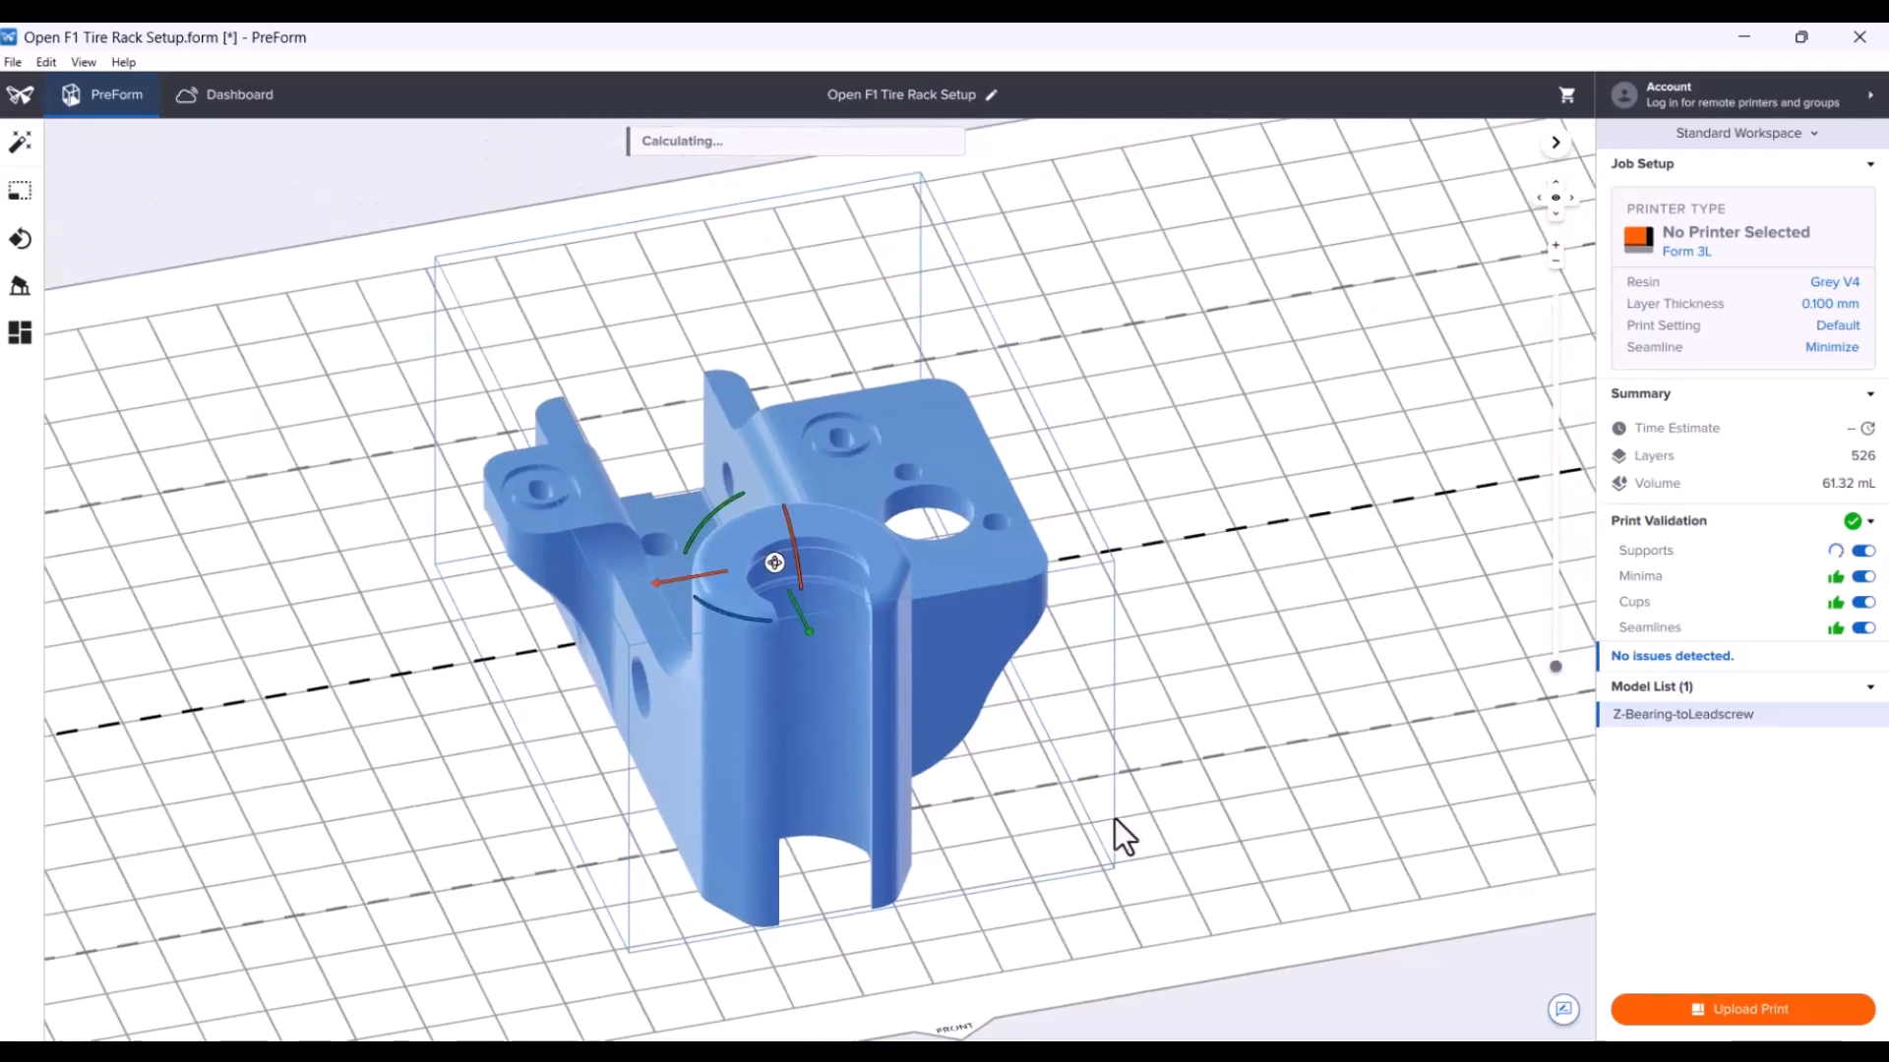
right_drag(1113, 819, 1266, 830)
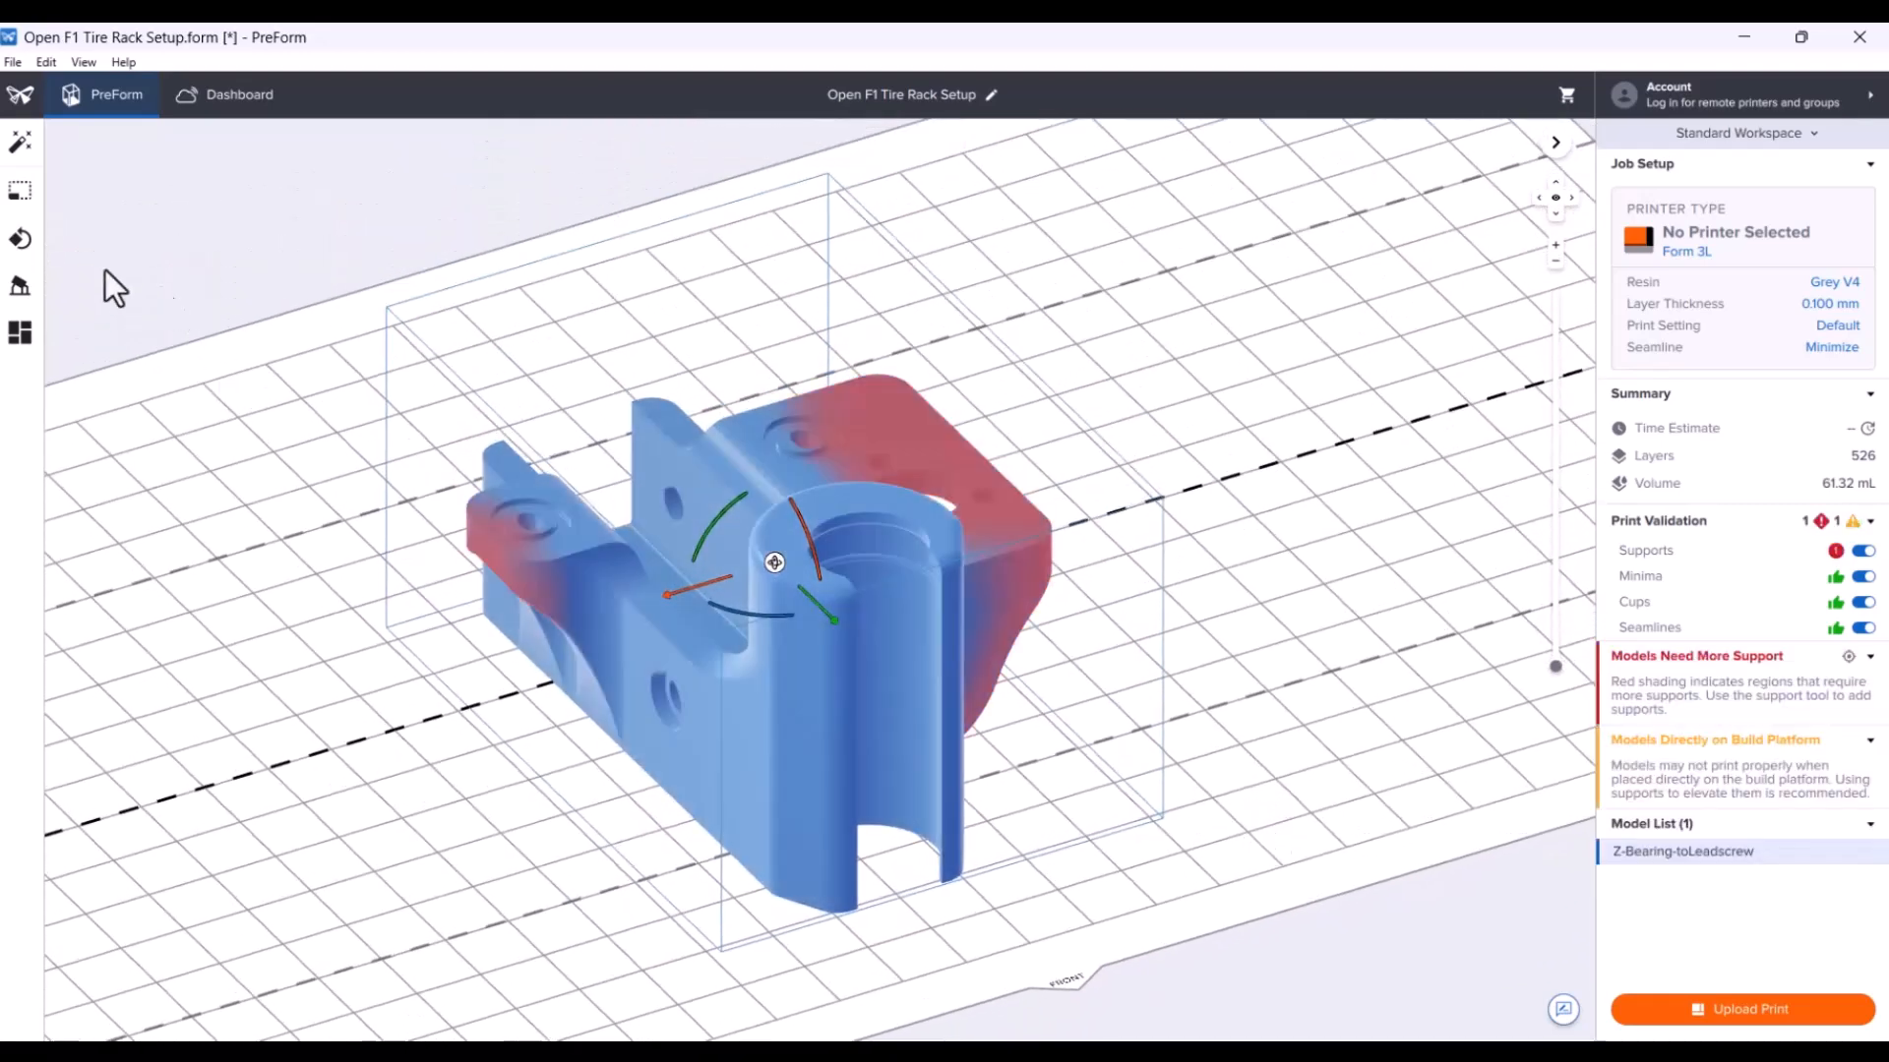
Rotate the bearing carriage 180° about the Z axis.
click(20, 239)
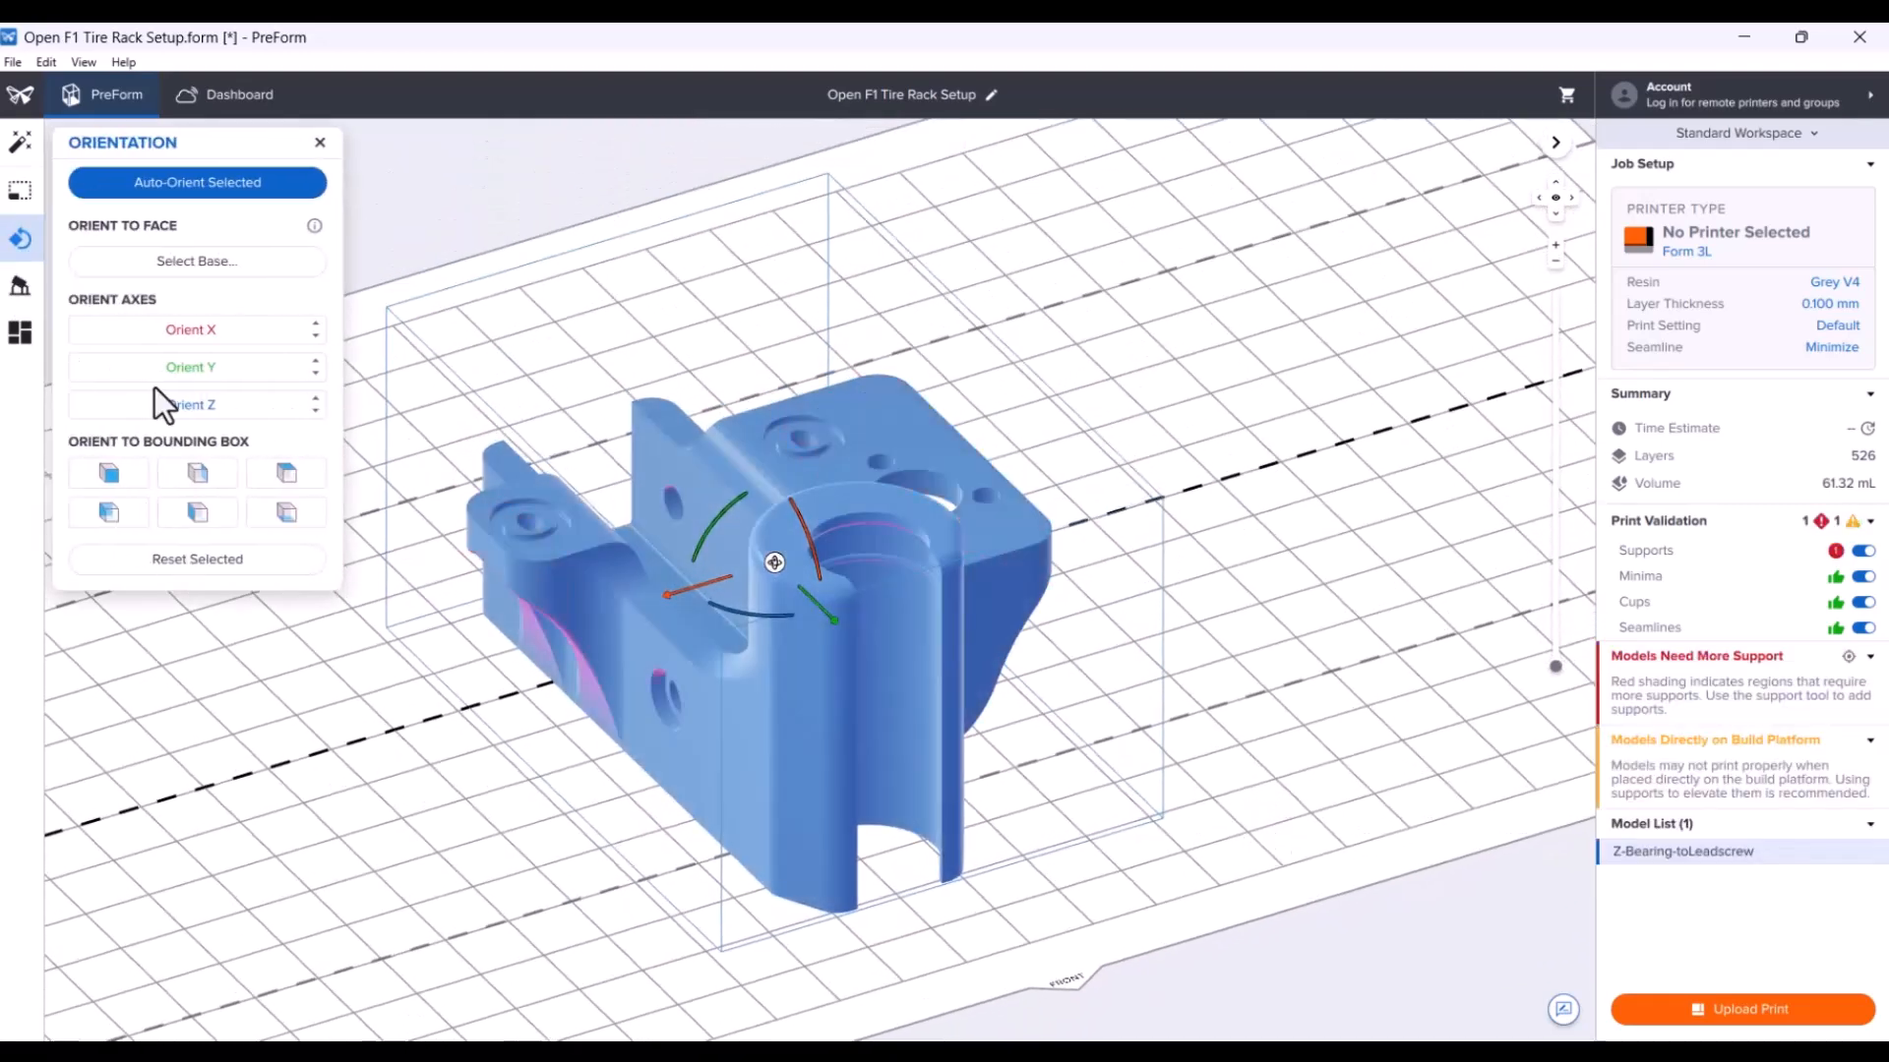
click(255, 405)
text(180)
key(Return)
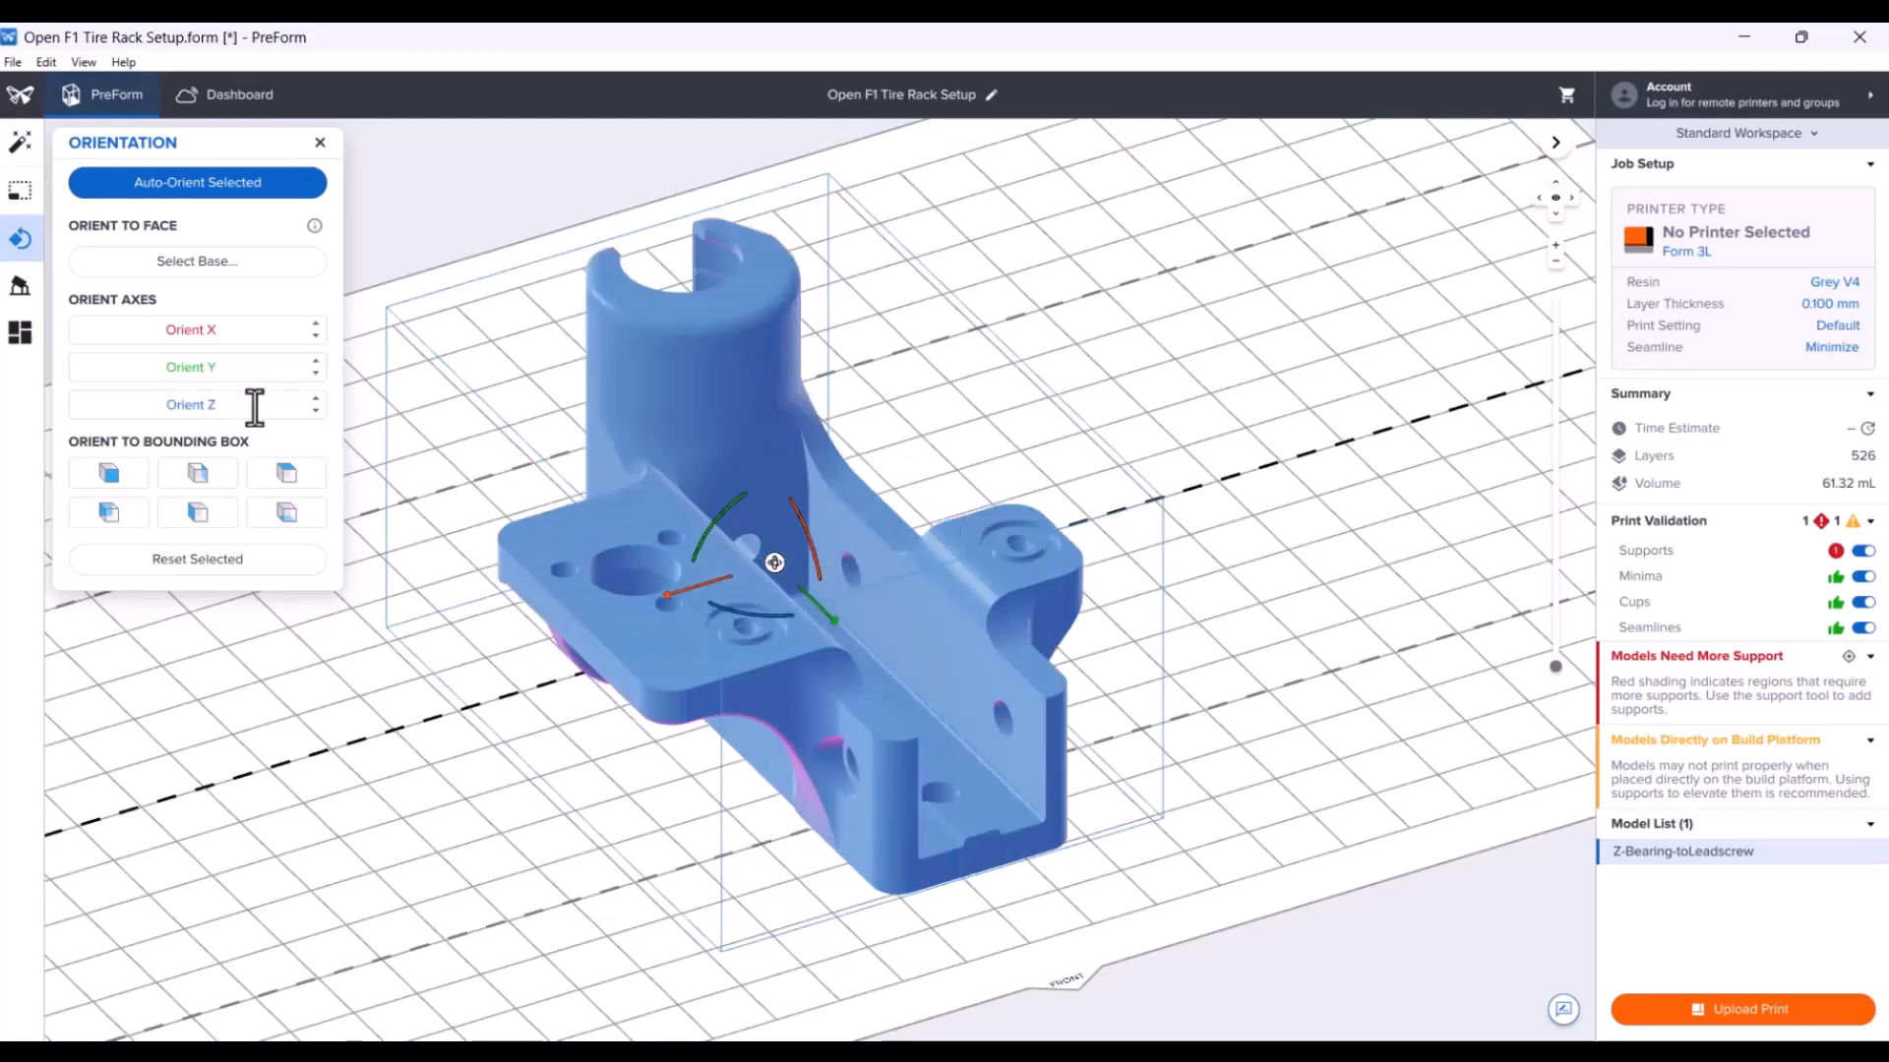
Examine the deselected bearing carriage from all sides, including its slotted cylinder and the overhanging mounting plate.
click(1418, 590)
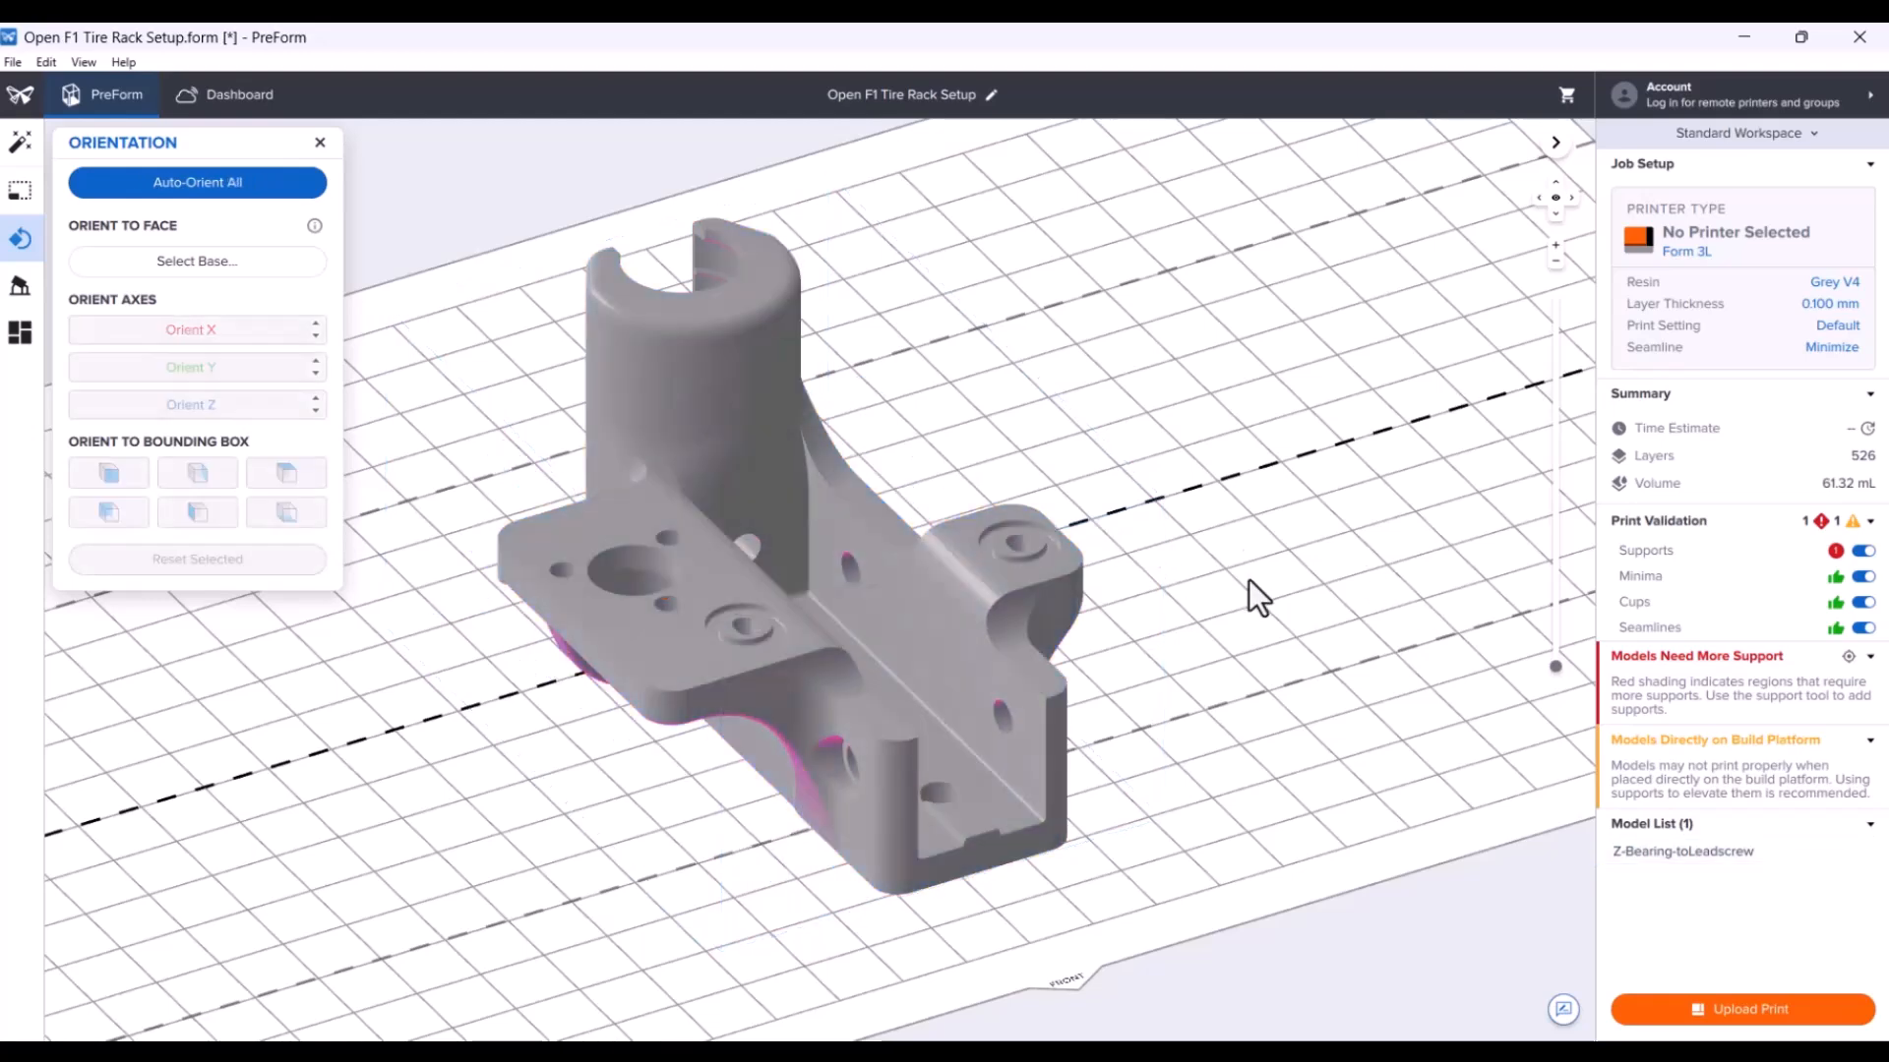
right_drag(1249, 578, 1243, 675)
right_drag(1199, 586, 720, 590)
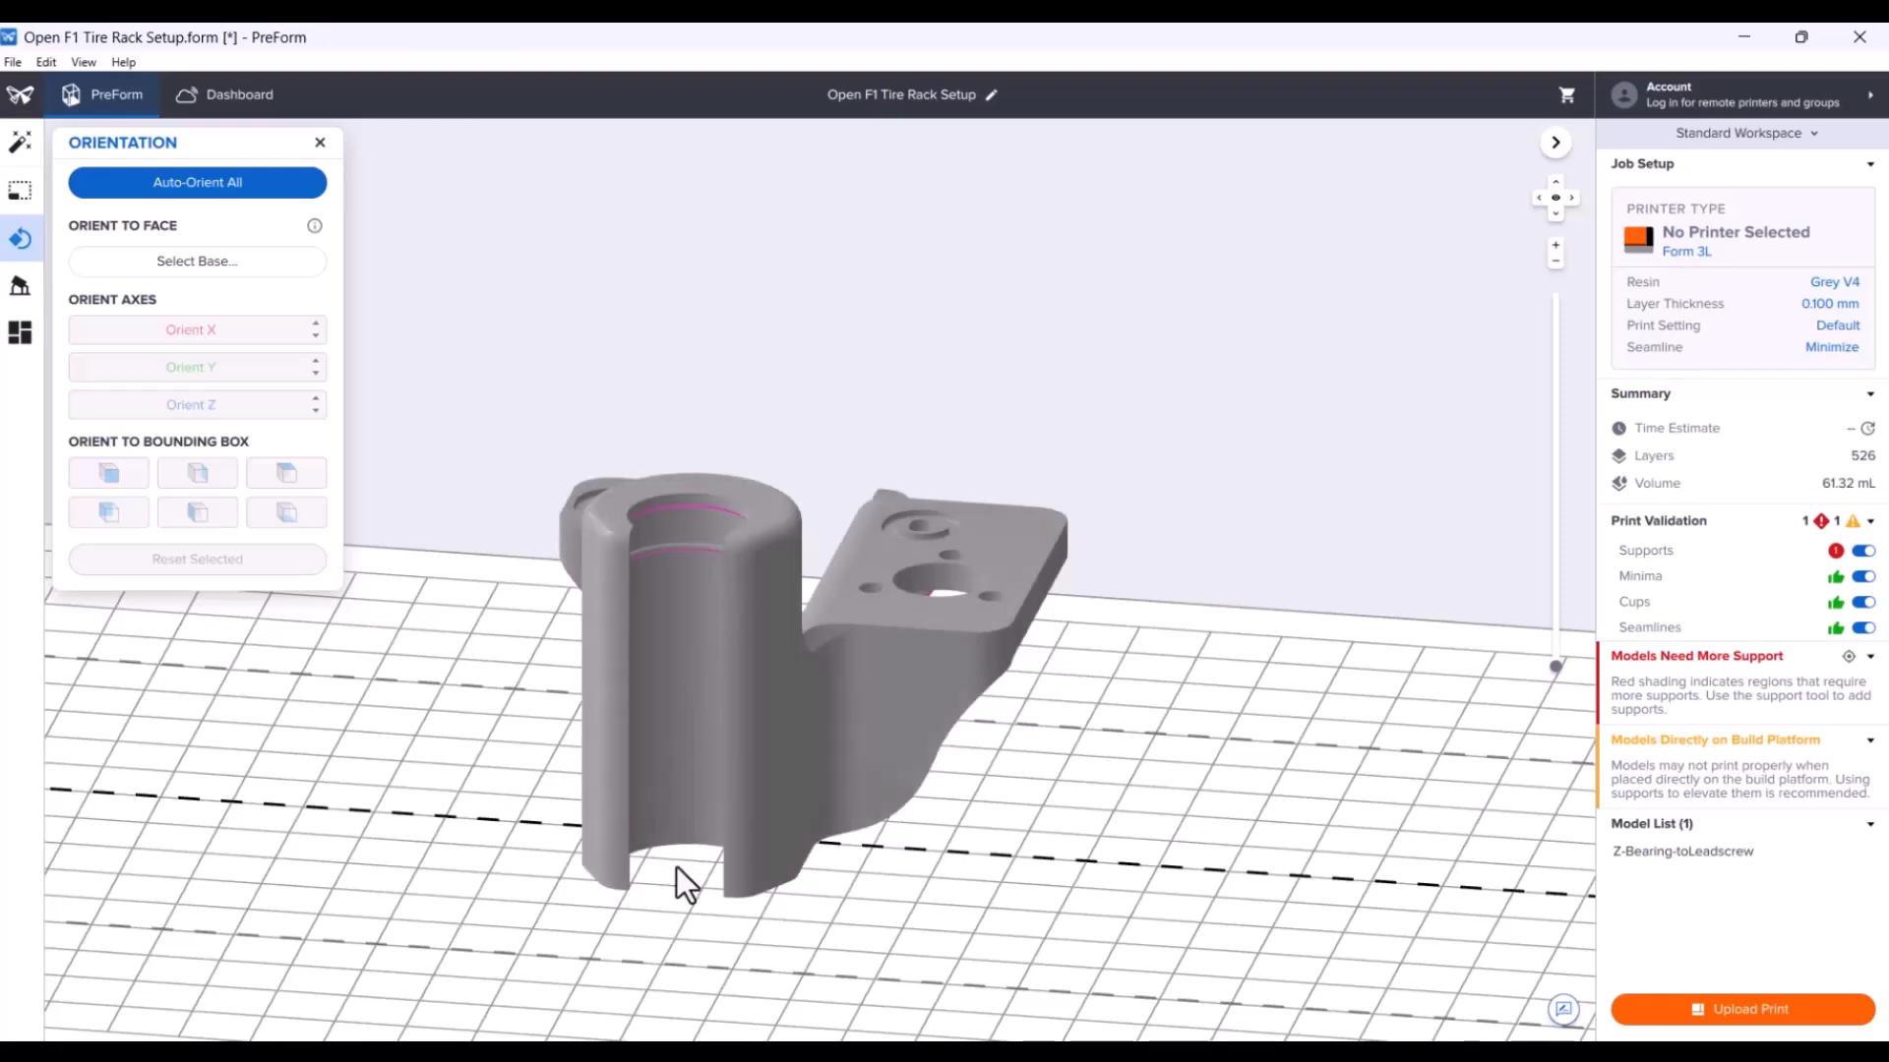
right_drag(894, 863, 1042, 871)
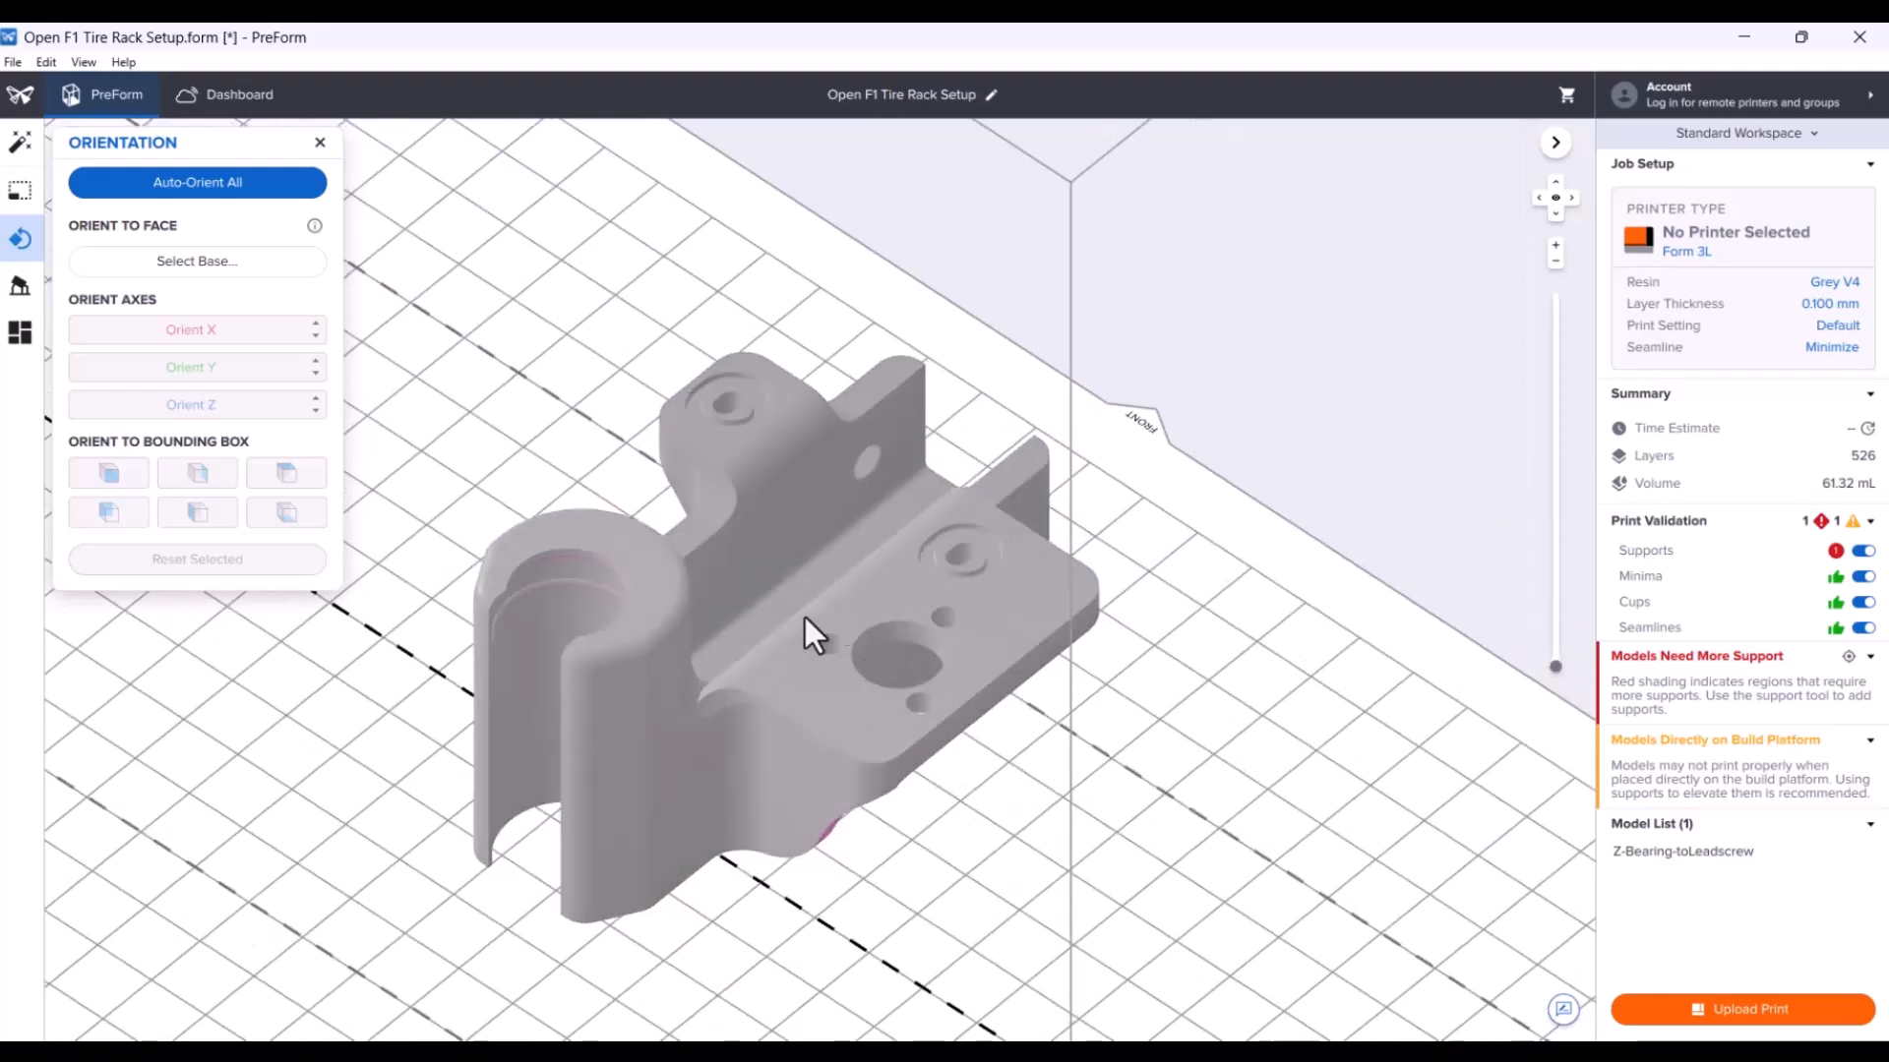
right_drag(1216, 749, 722, 719)
mouse_move(1118, 745)
right_down()
mouse_move(1314, 682)
mouse_move(1406, 535)
mouse_move(1332, 540)
mouse_move(1171, 640)
mouse_move(1170, 700)
mouse_move(1176, 670)
mouse_move(974, 803)
mouse_move(1142, 924)
mouse_move(929, 831)
mouse_move(828, 738)
mouse_move(1273, 838)
right_up()
Tilt the bearing carriage about the X axis so its channel stands steeply upright, and show its layers up to 1027.
click(947, 809)
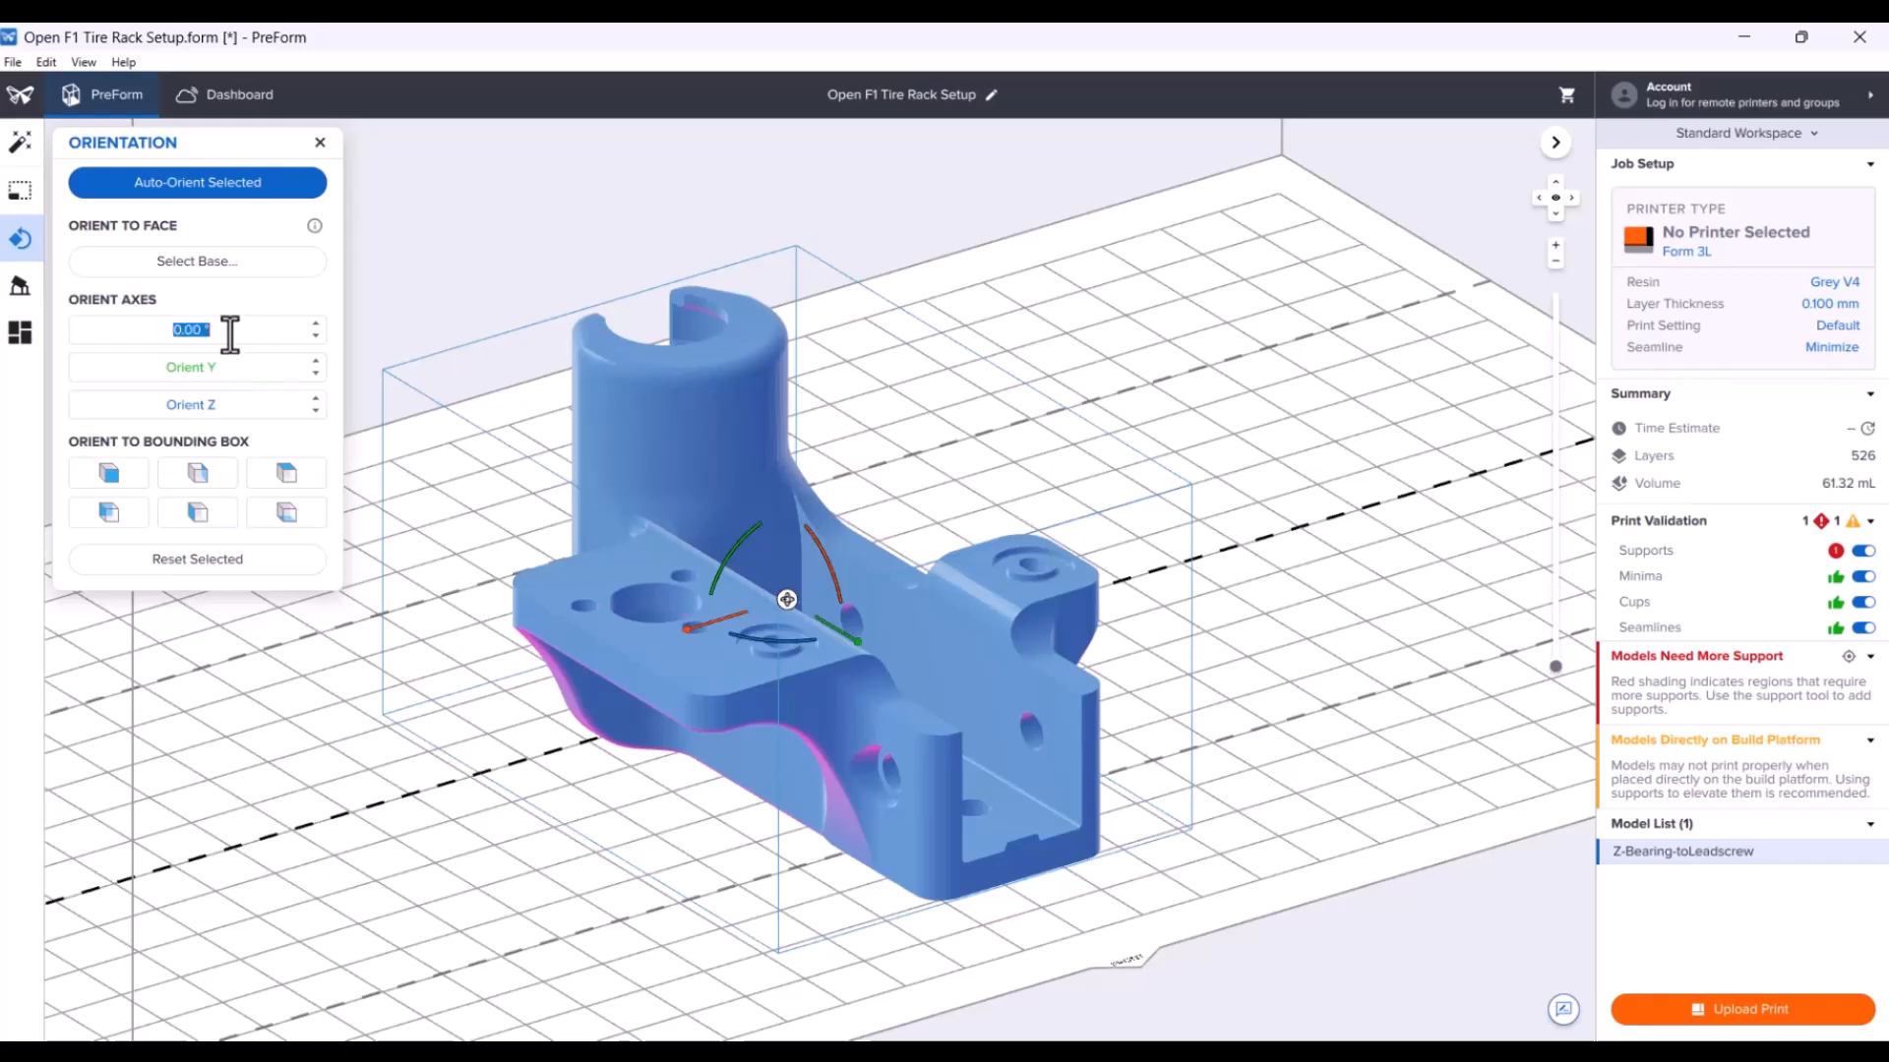
key(Return)
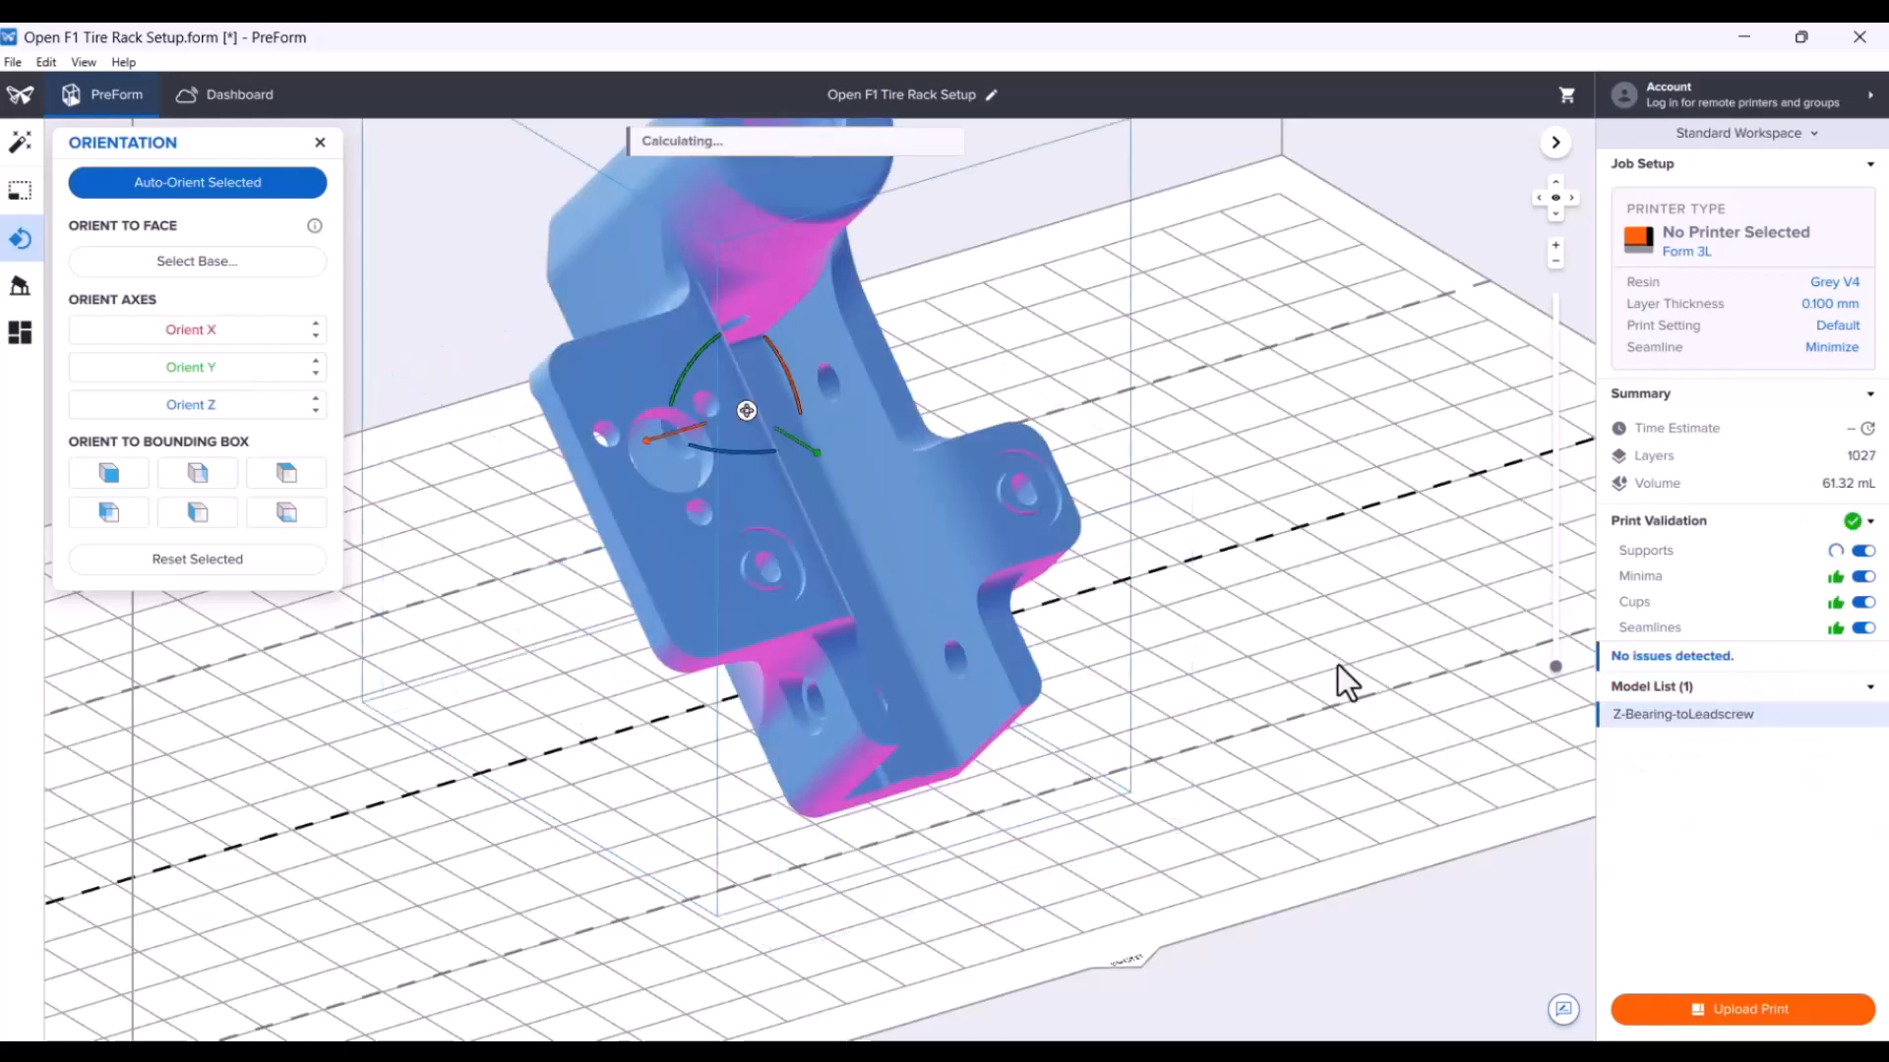
click(1338, 664)
scroll(1207, 613, down, 2)
middle_drag(1207, 614, 1130, 852)
right_drag(1130, 851, 1131, 793)
drag(1554, 664, 1554, 295)
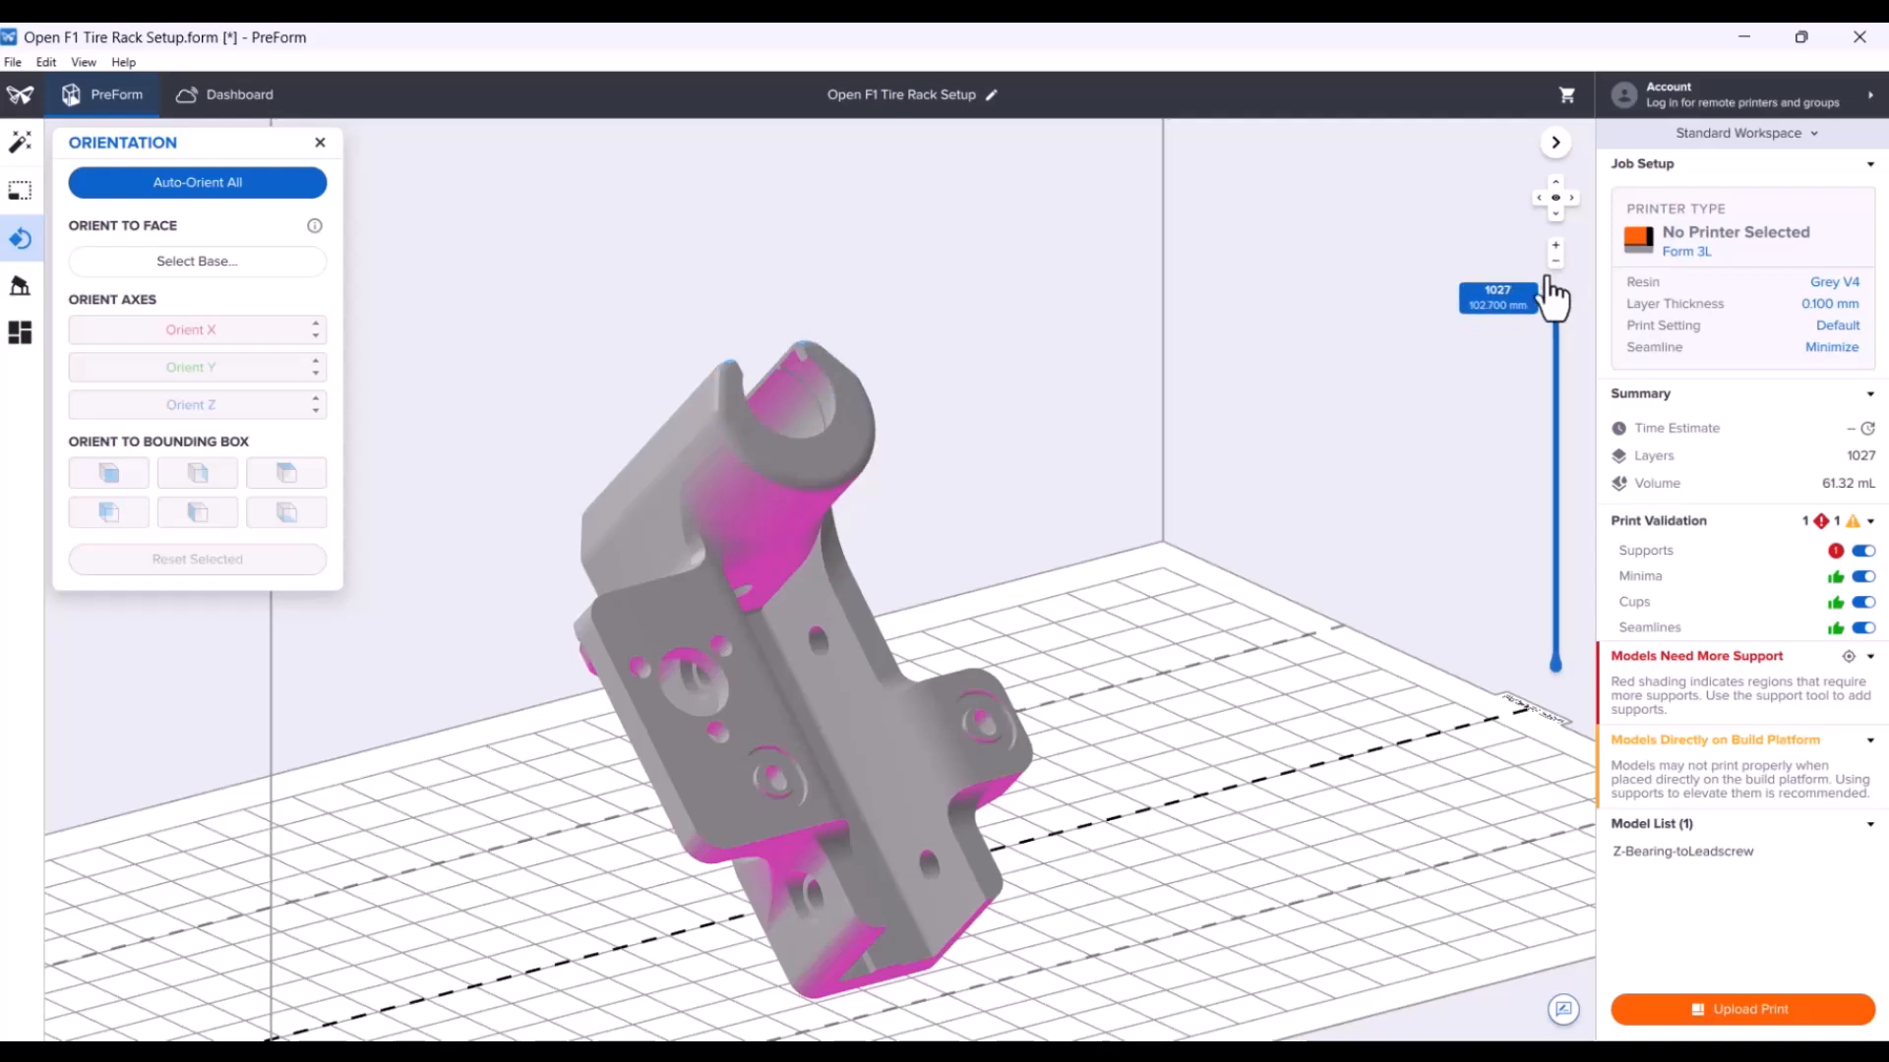
Try rotating the bearing carriage 30° about the Y axis and compare it with the previous orientation.
click(647, 506)
click(231, 364)
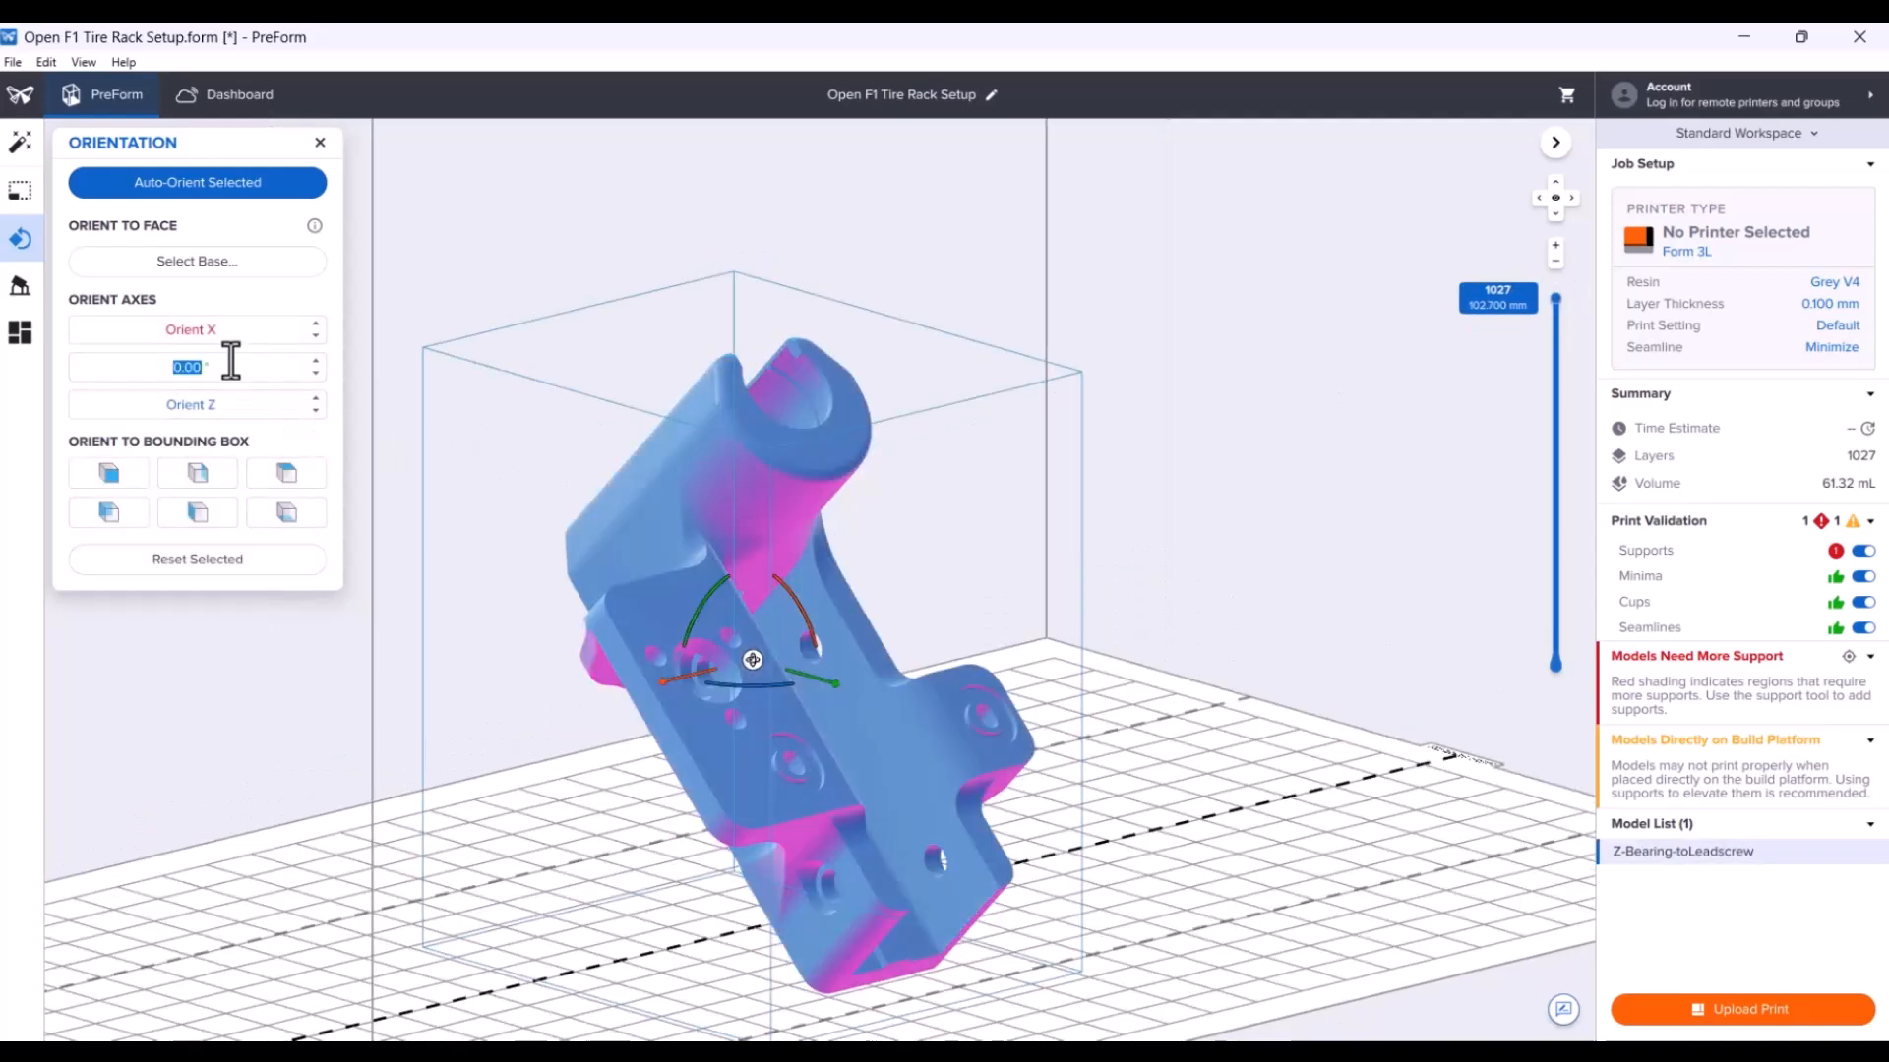
text(30)
key(Return)
right_drag(1124, 858, 1446, 448)
drag(1555, 333, 1503, 271)
right_drag(1095, 671, 1259, 744)
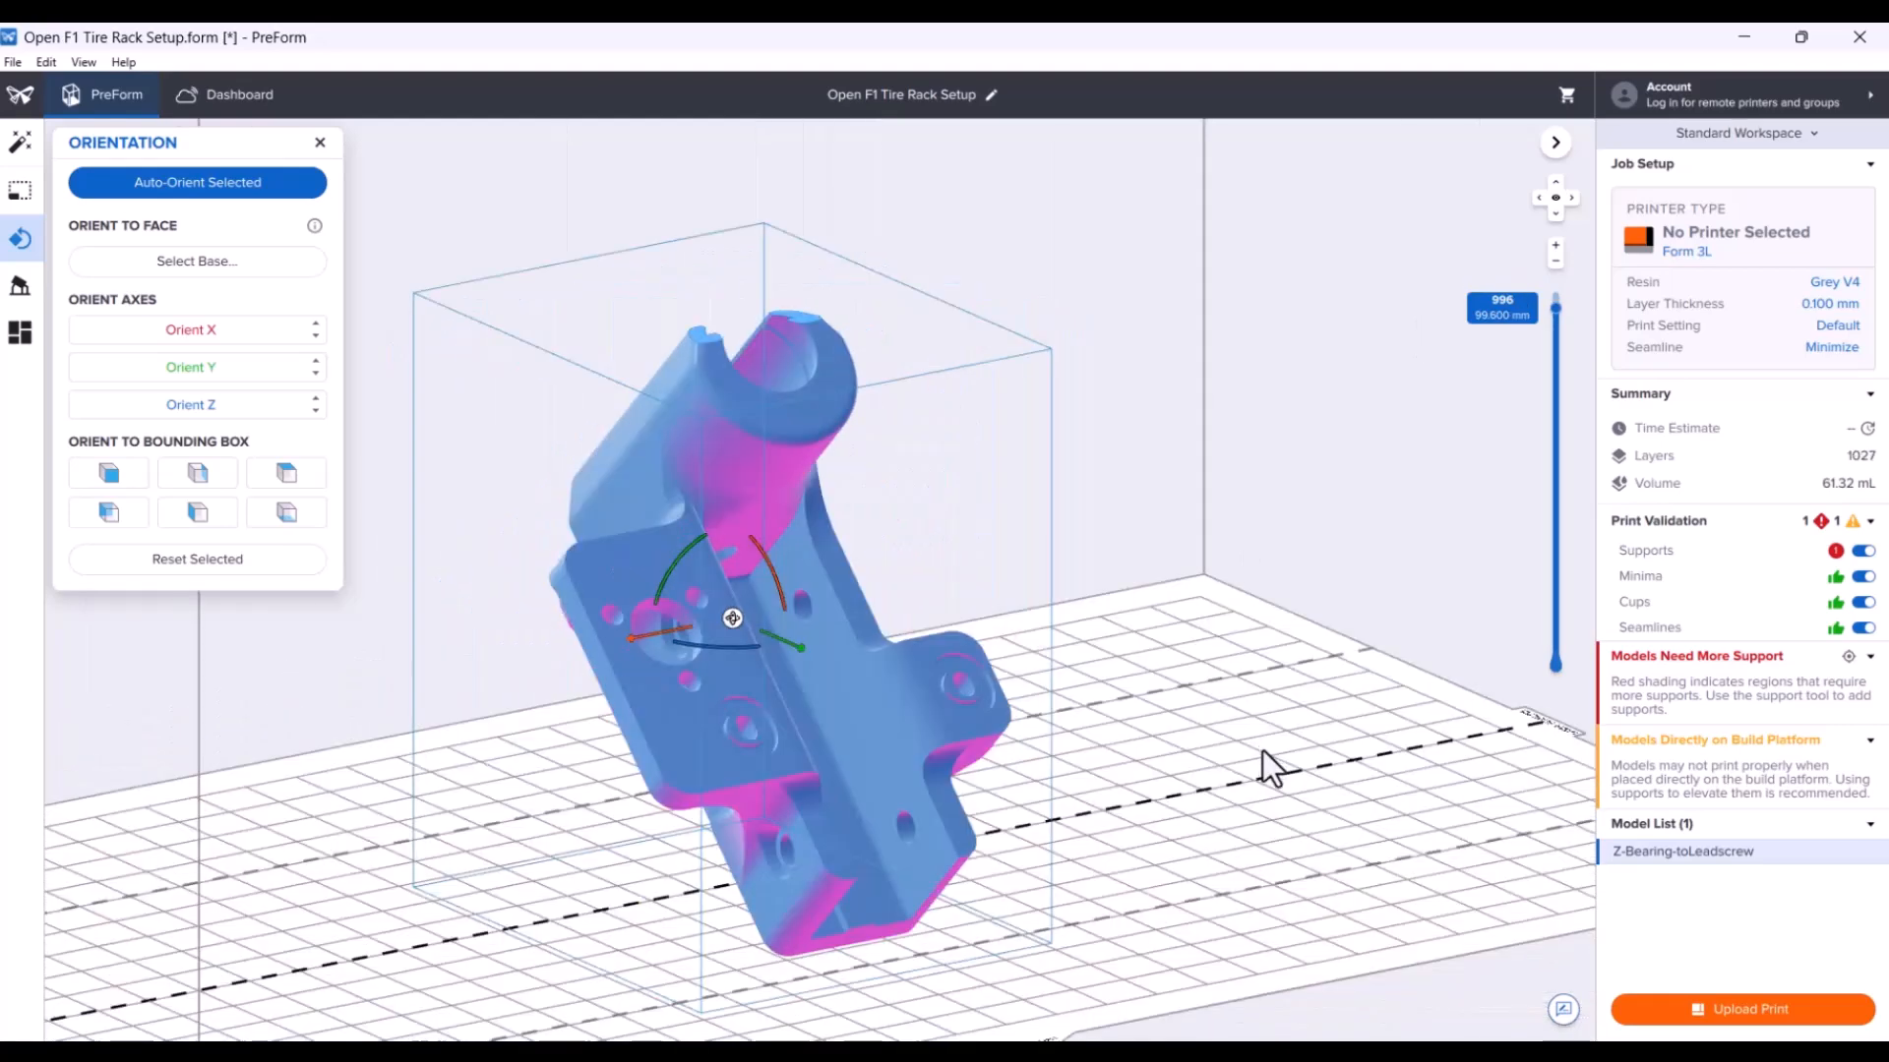
key(ctrl+y)
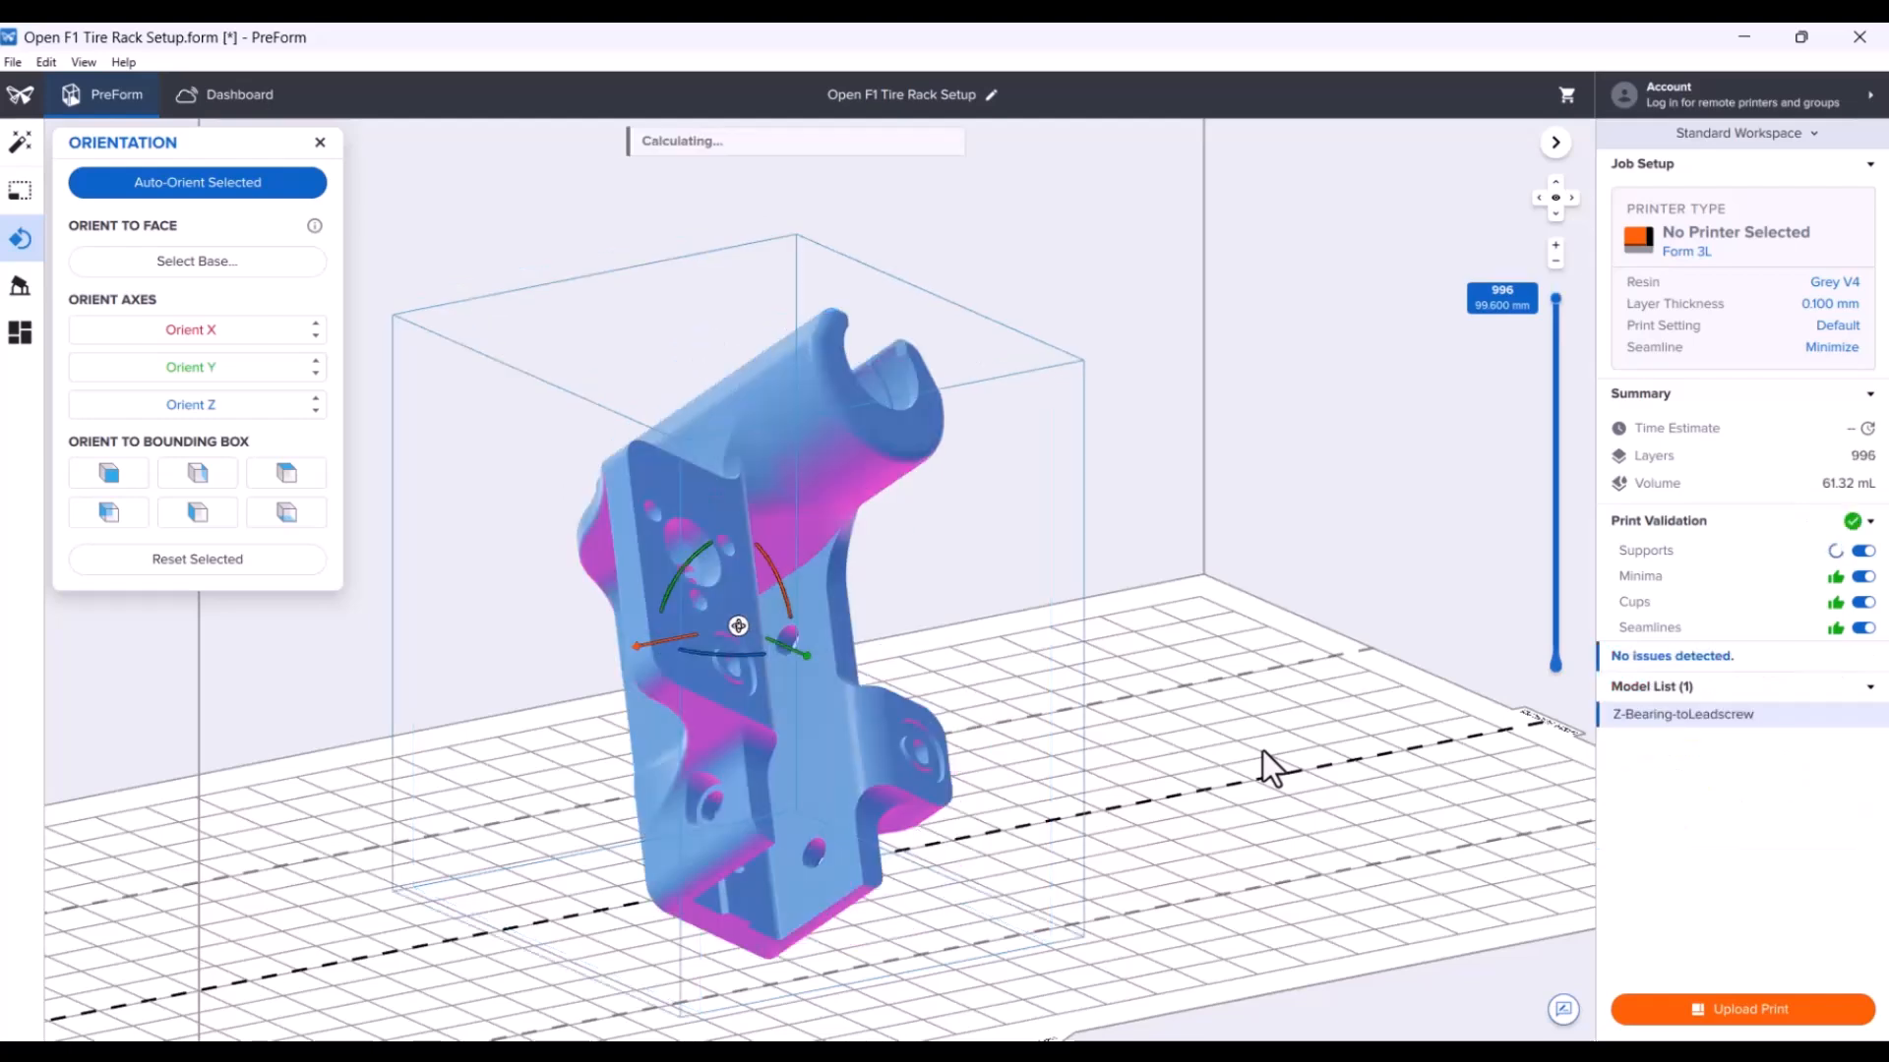
right_drag(1286, 780, 1090, 803)
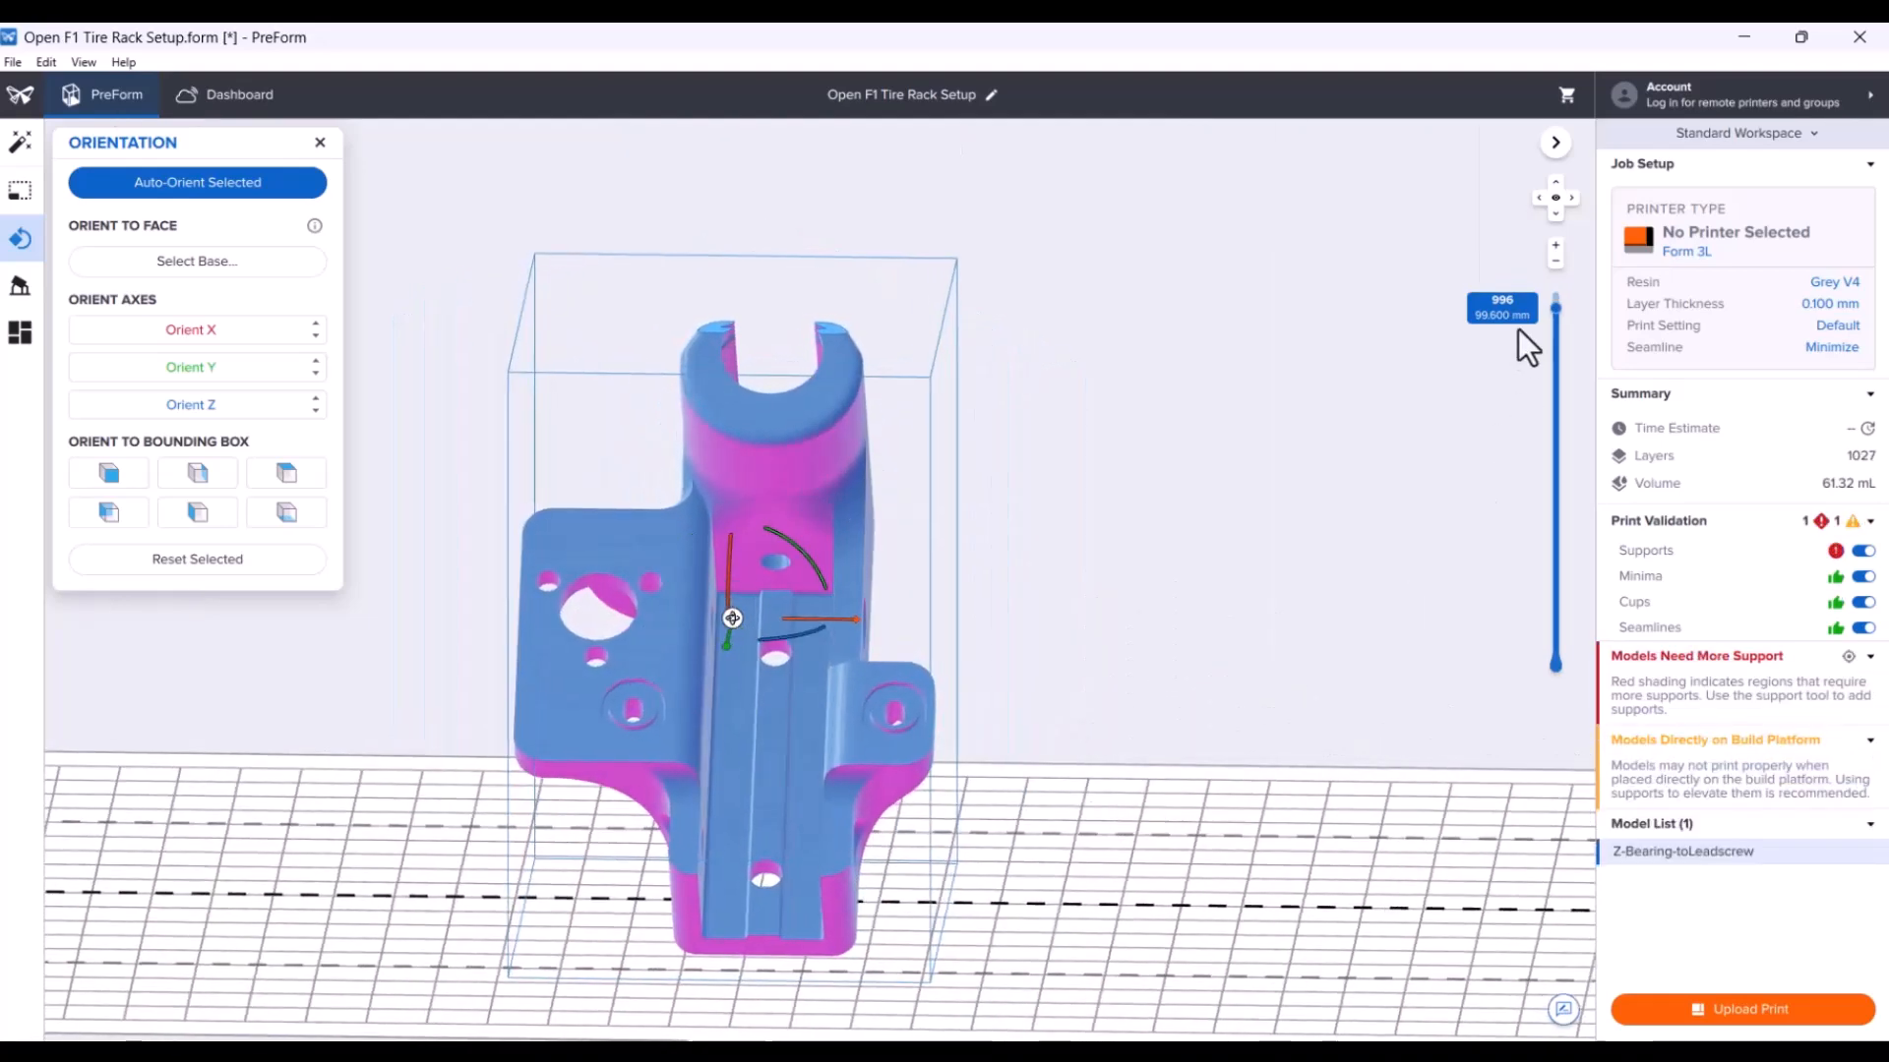
Check the carriage's cross-section at layer 318 and auto-generate supports with a full raft, density 1.00 and 0.50 mm touchpoints.
drag(1556, 309, 1540, 544)
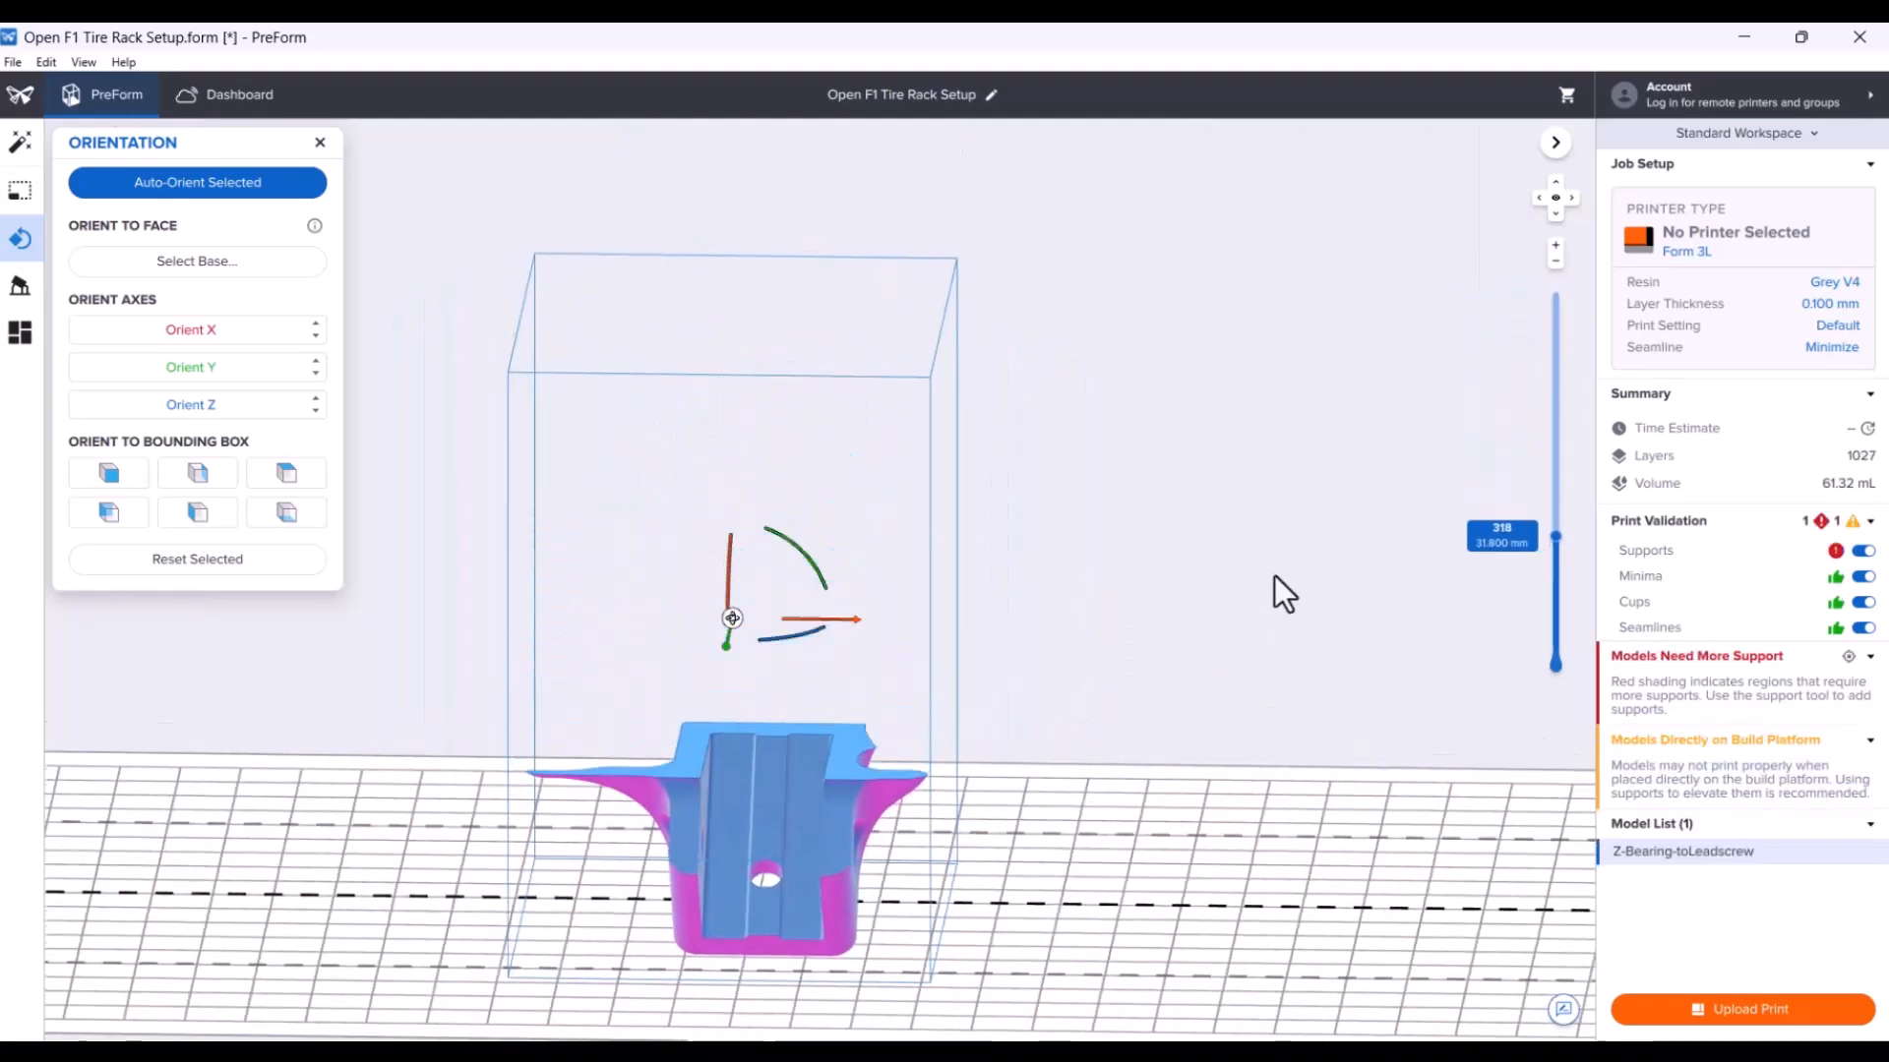
right_drag(1285, 569, 1320, 582)
drag(1553, 538, 1563, 330)
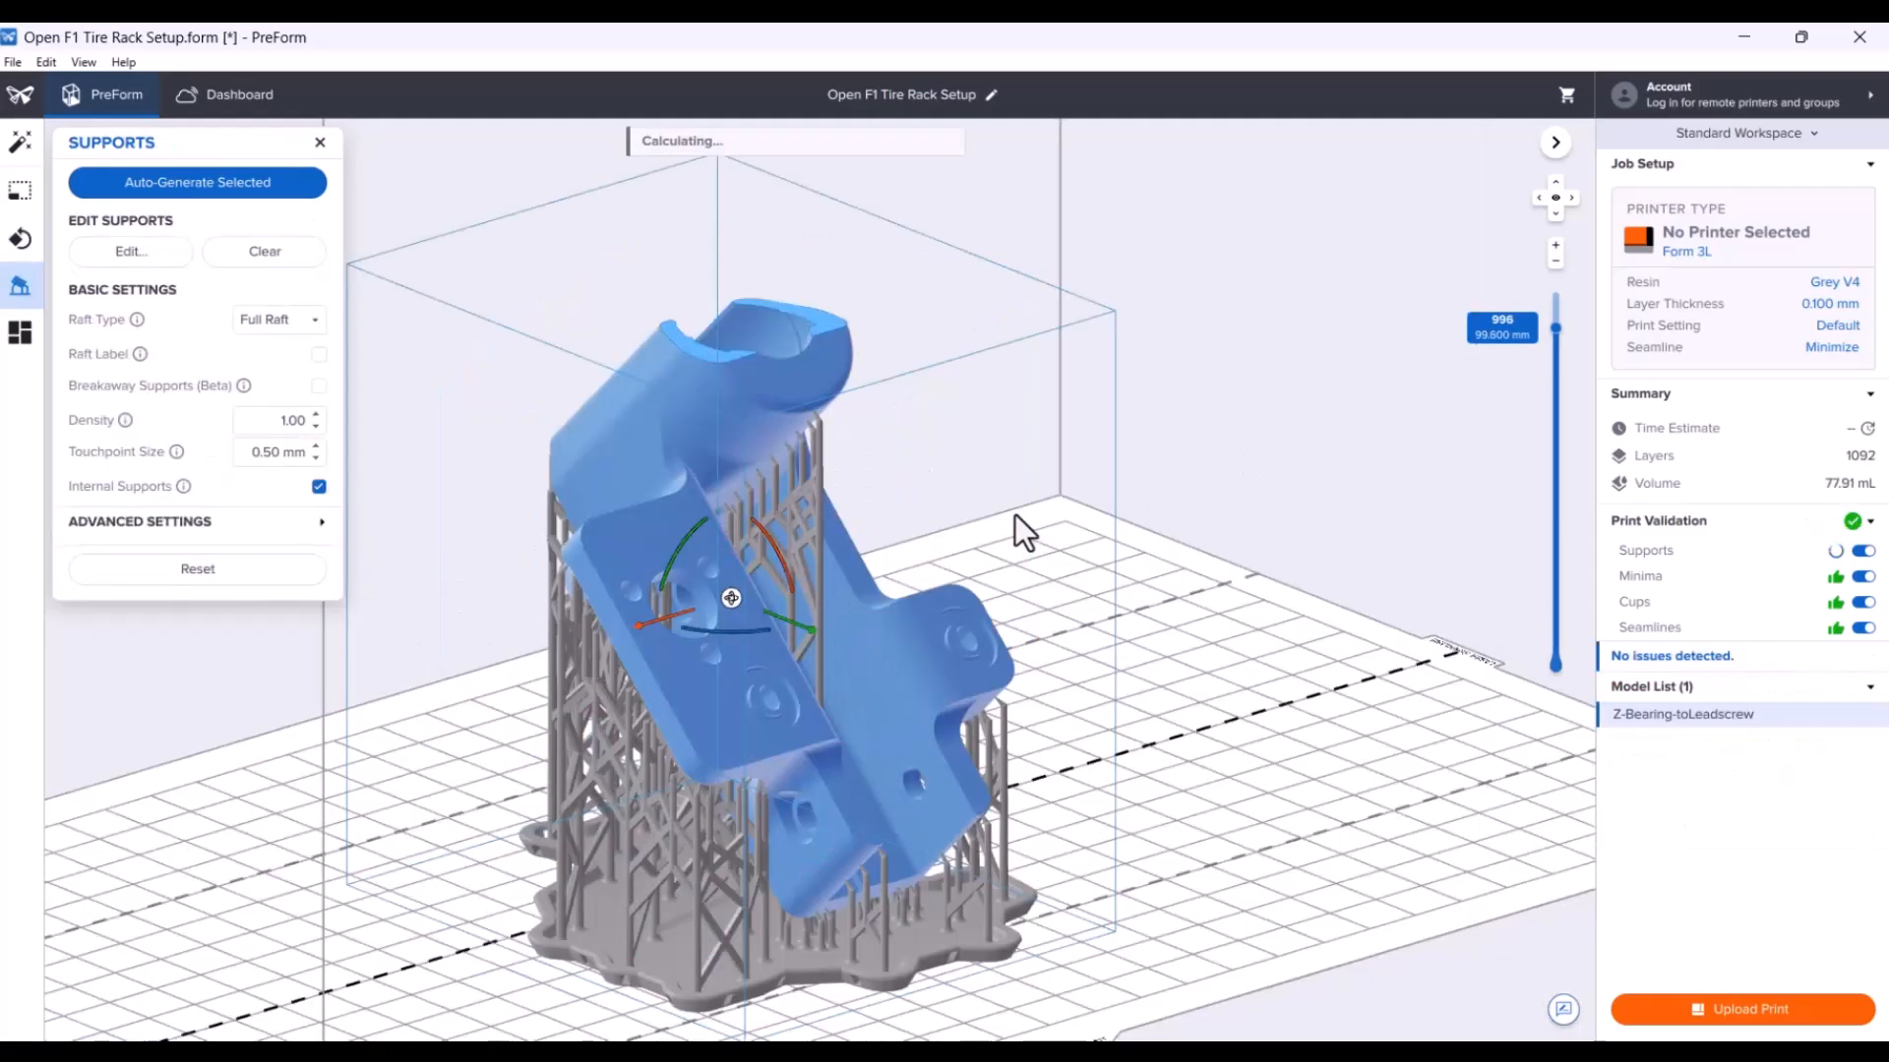
Examine the generated supports in cross-section at layers 600 and 918, and around the full model at layer 1092.
right_drag(1194, 775, 1177, 681)
drag(1556, 331, 1556, 460)
scroll(870, 646, up, 10)
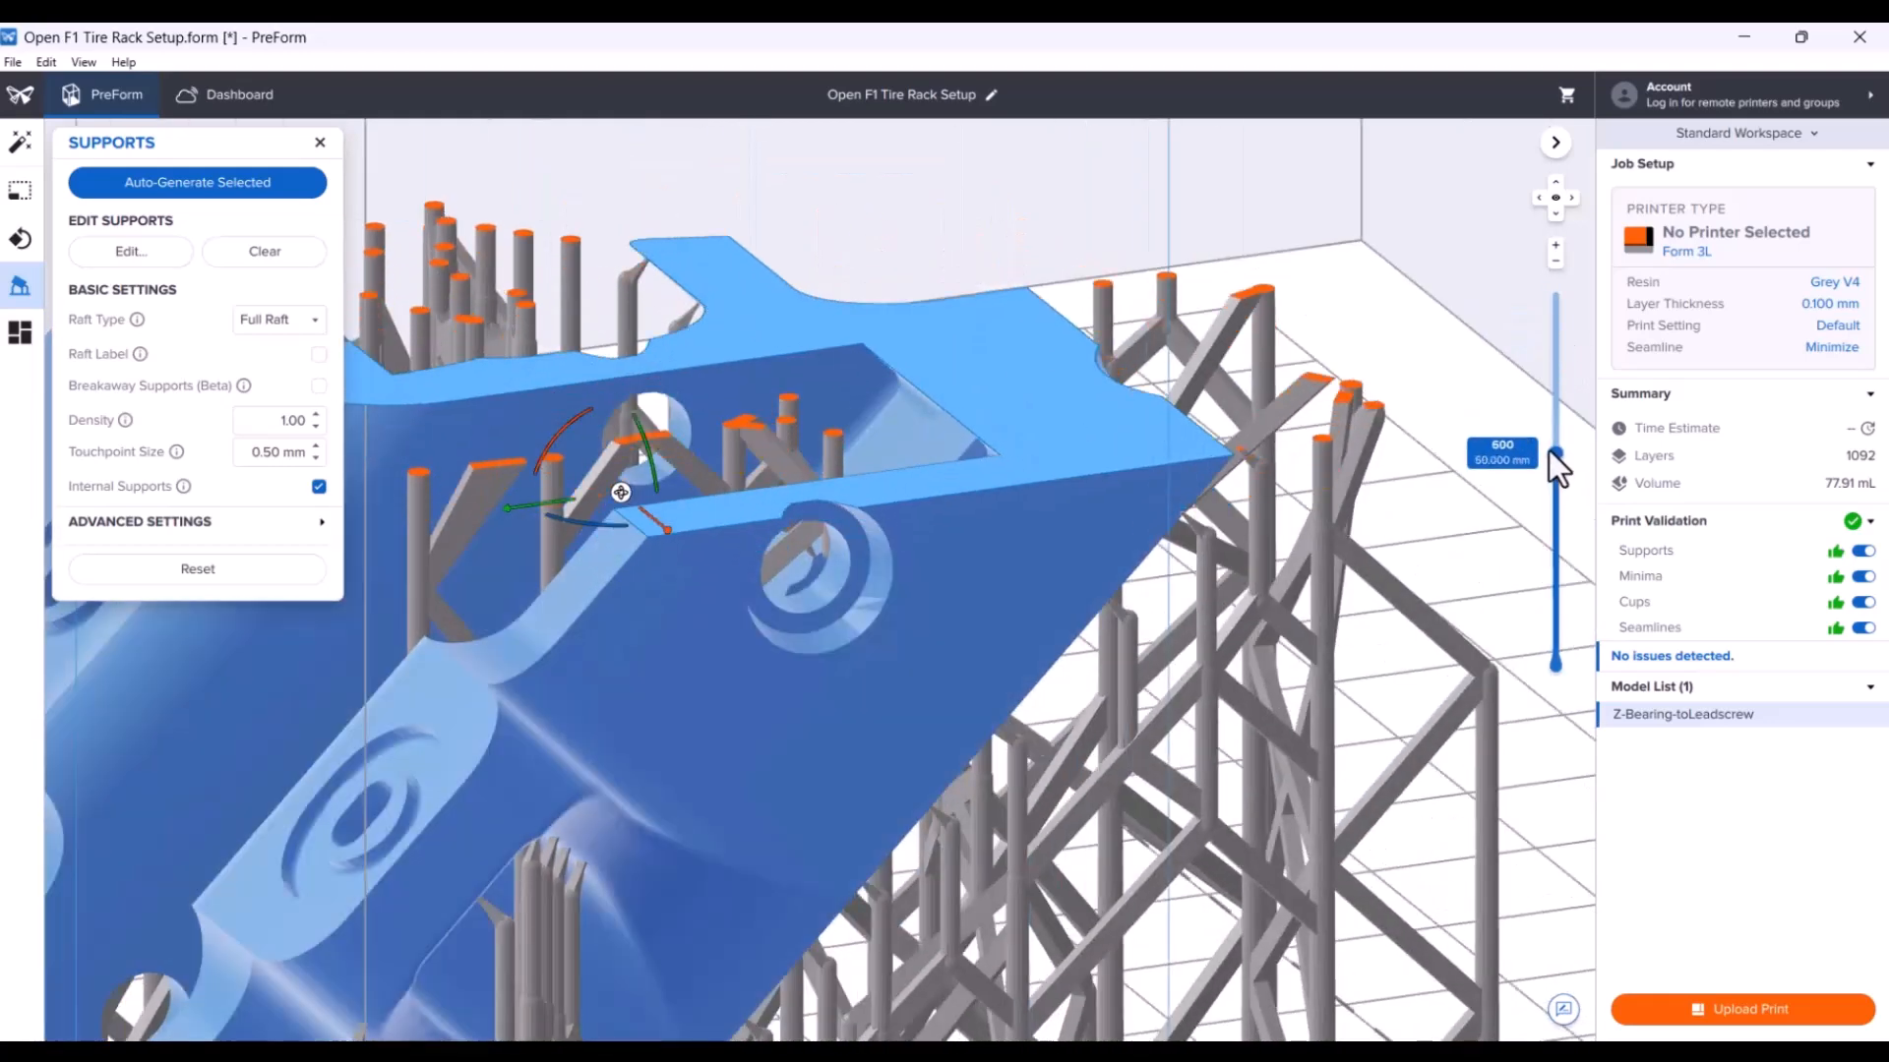
drag(1549, 452, 1540, 391)
middle_drag(1213, 543, 1352, 737)
drag(1556, 391, 1555, 355)
scroll(836, 438, down, 10)
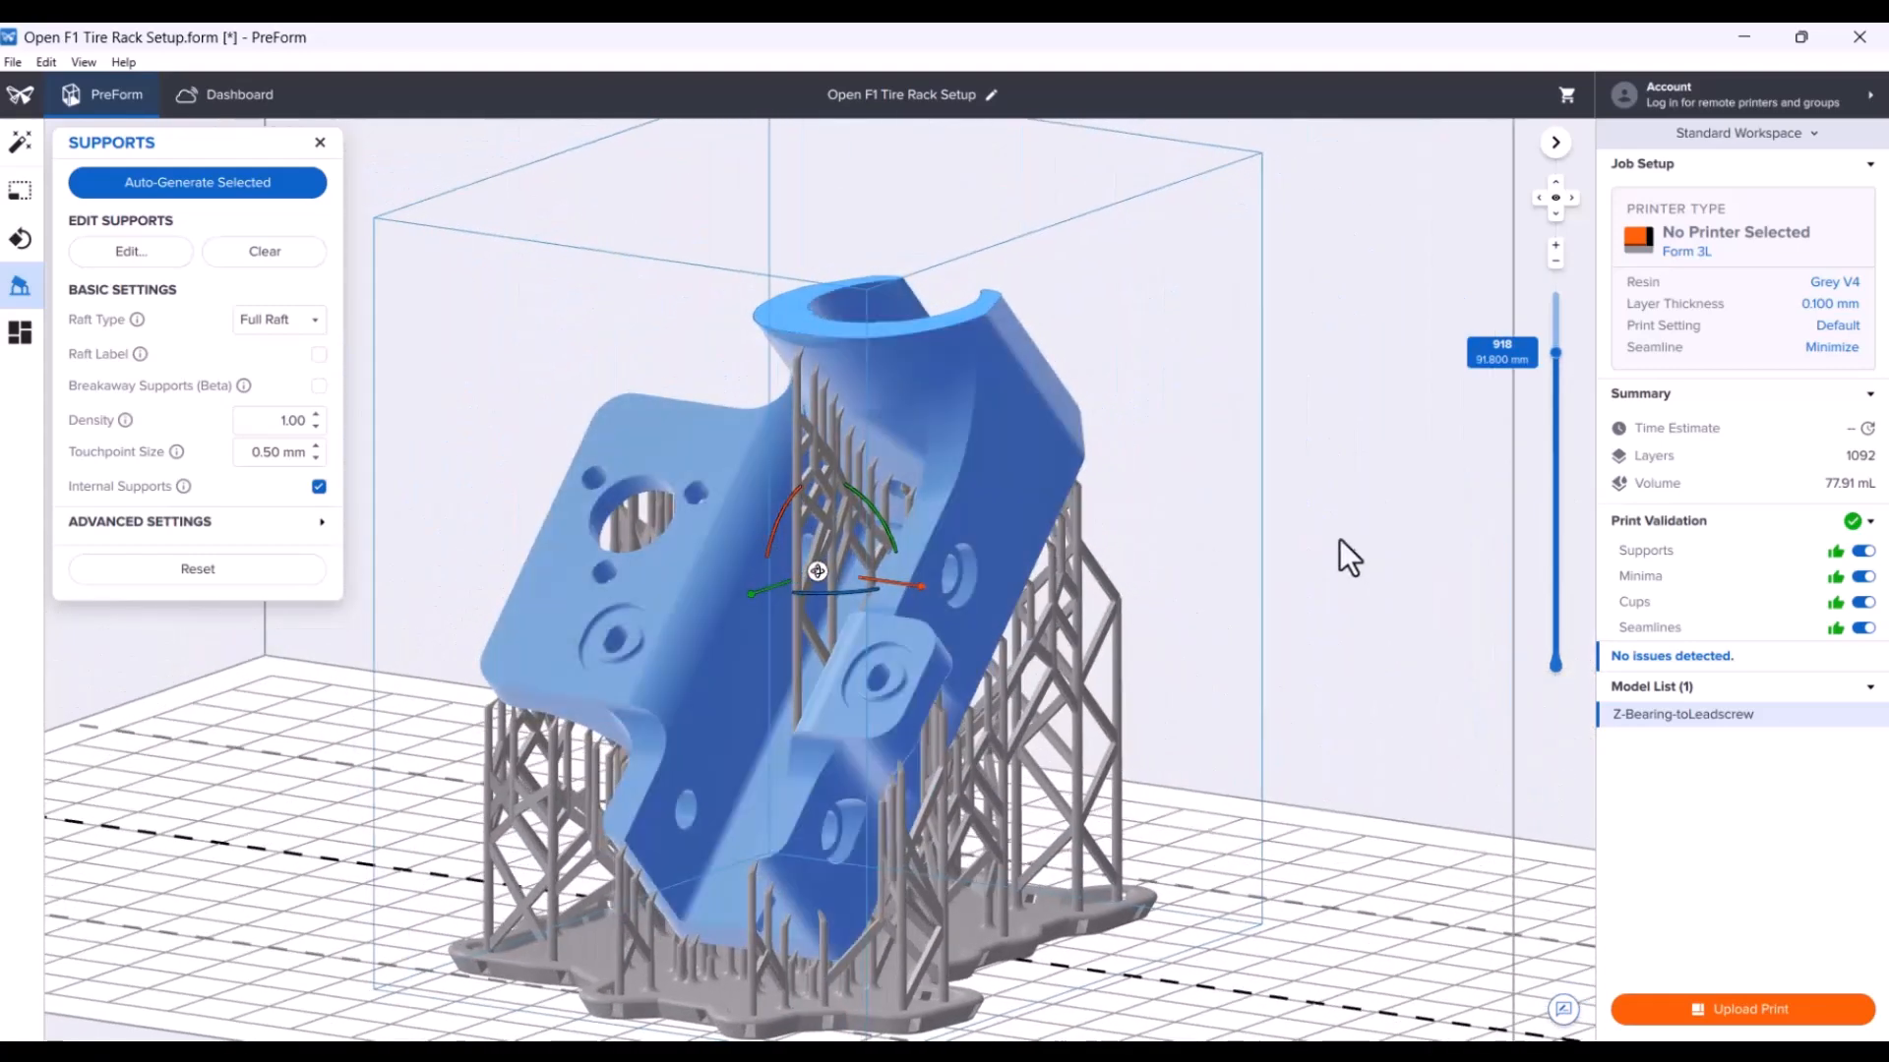
drag(1554, 364, 1561, 279)
right_drag(1431, 444, 1331, 648)
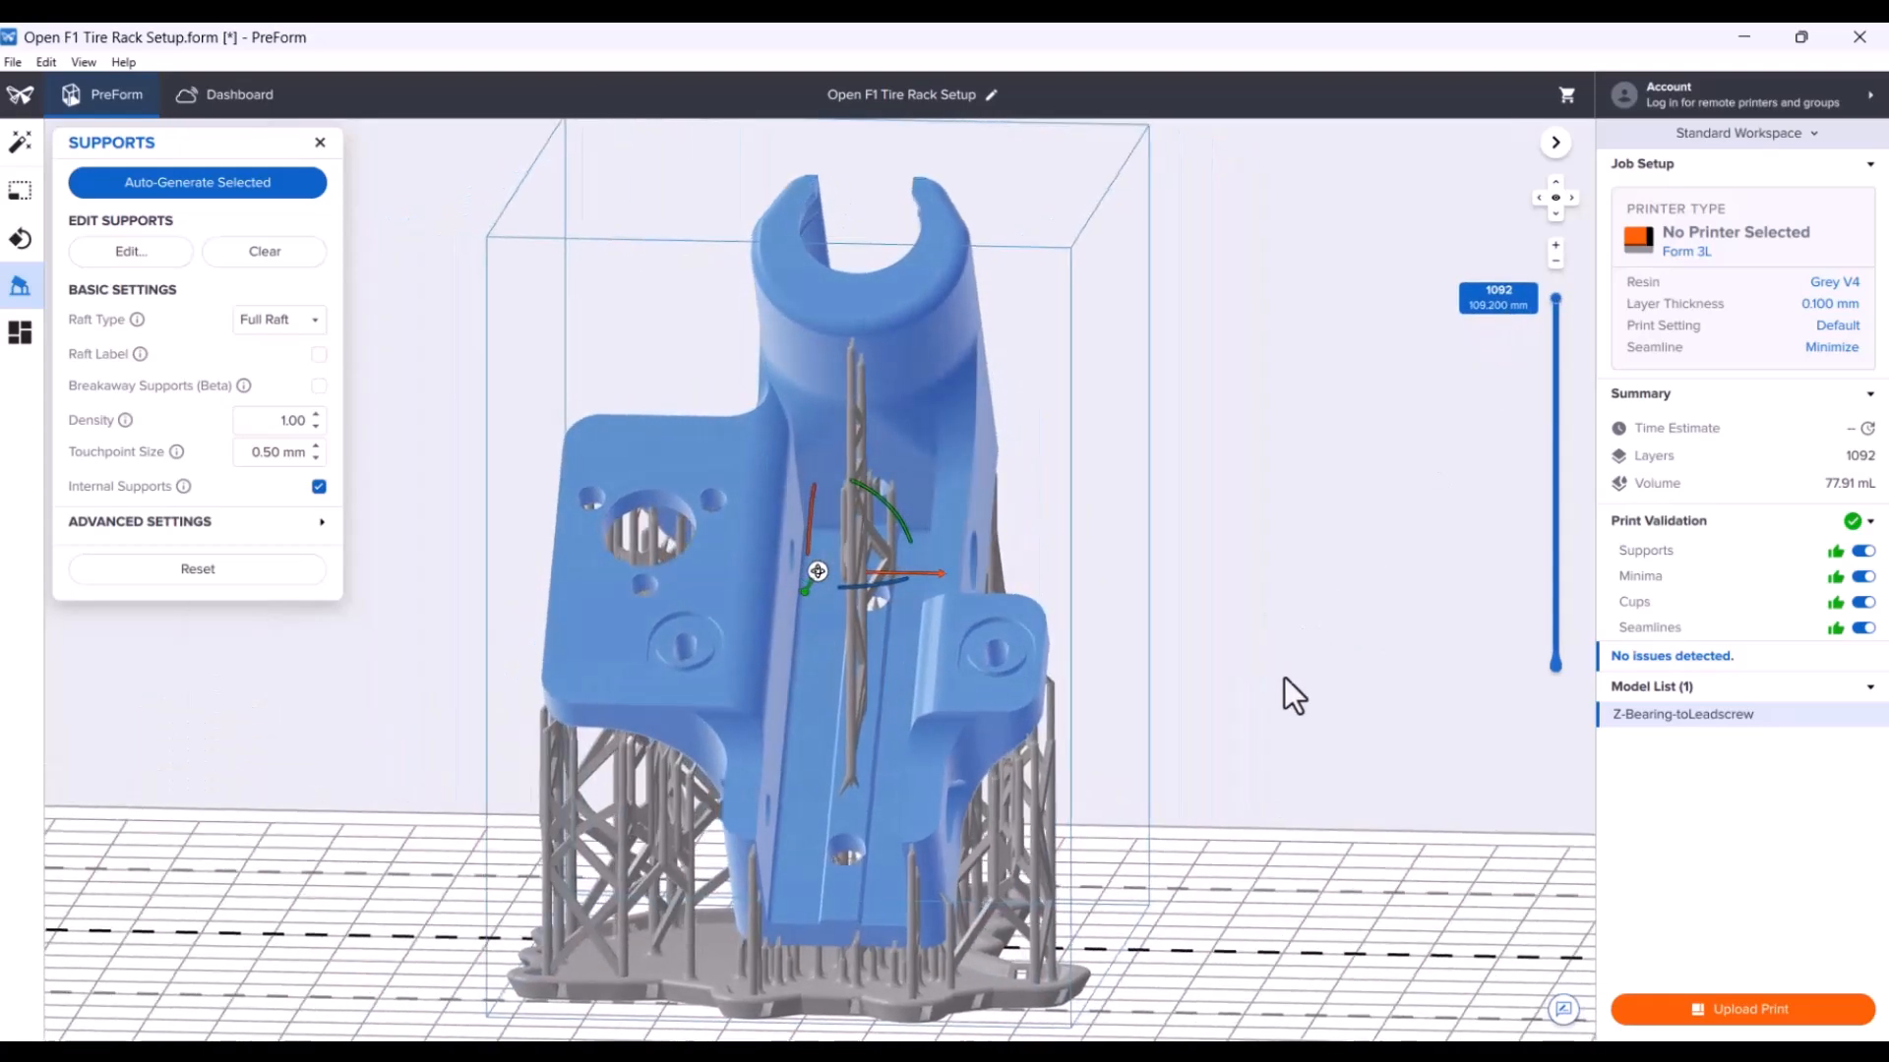
right_drag(1226, 622, 1242, 565)
right_drag(1187, 659, 976, 844)
Inspect how the supports meet the carriage's lowest edge at layers 67 and 129.
scroll(1018, 827, up, 5)
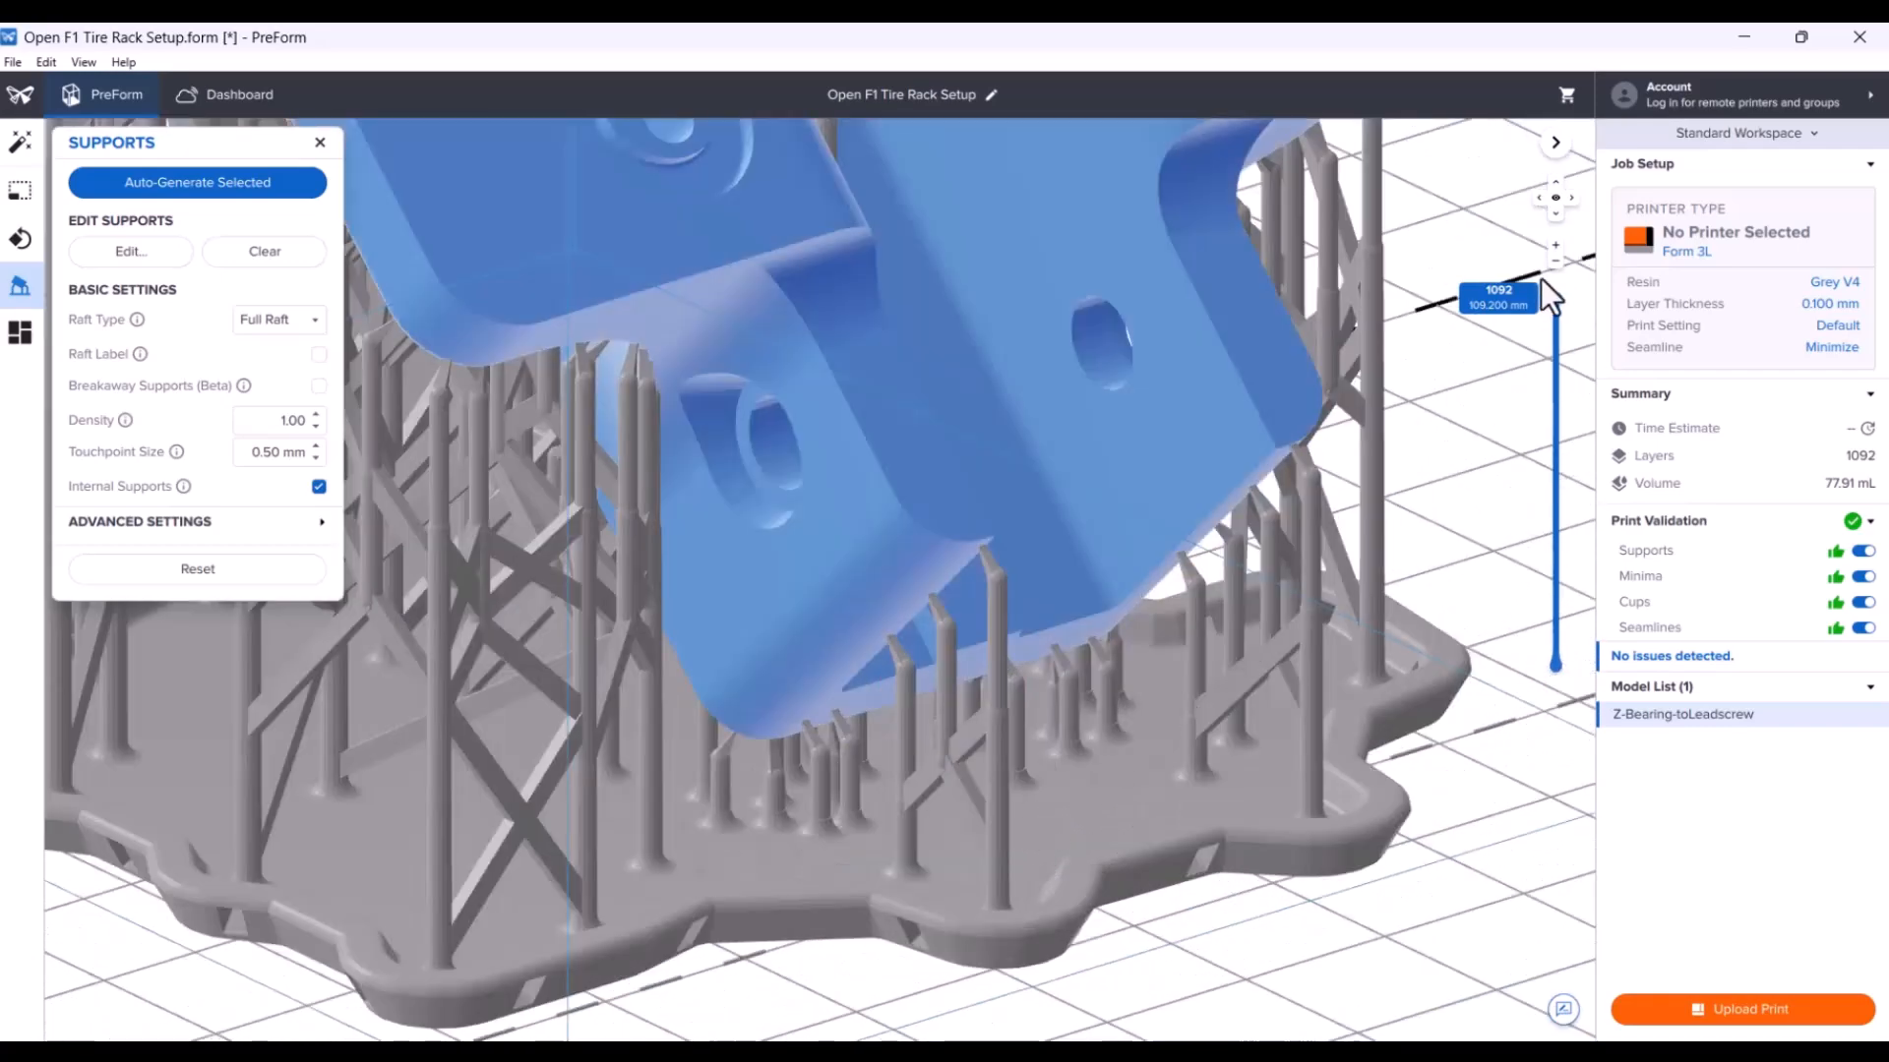
drag(1540, 482, 1498, 624)
scroll(983, 758, up, 6)
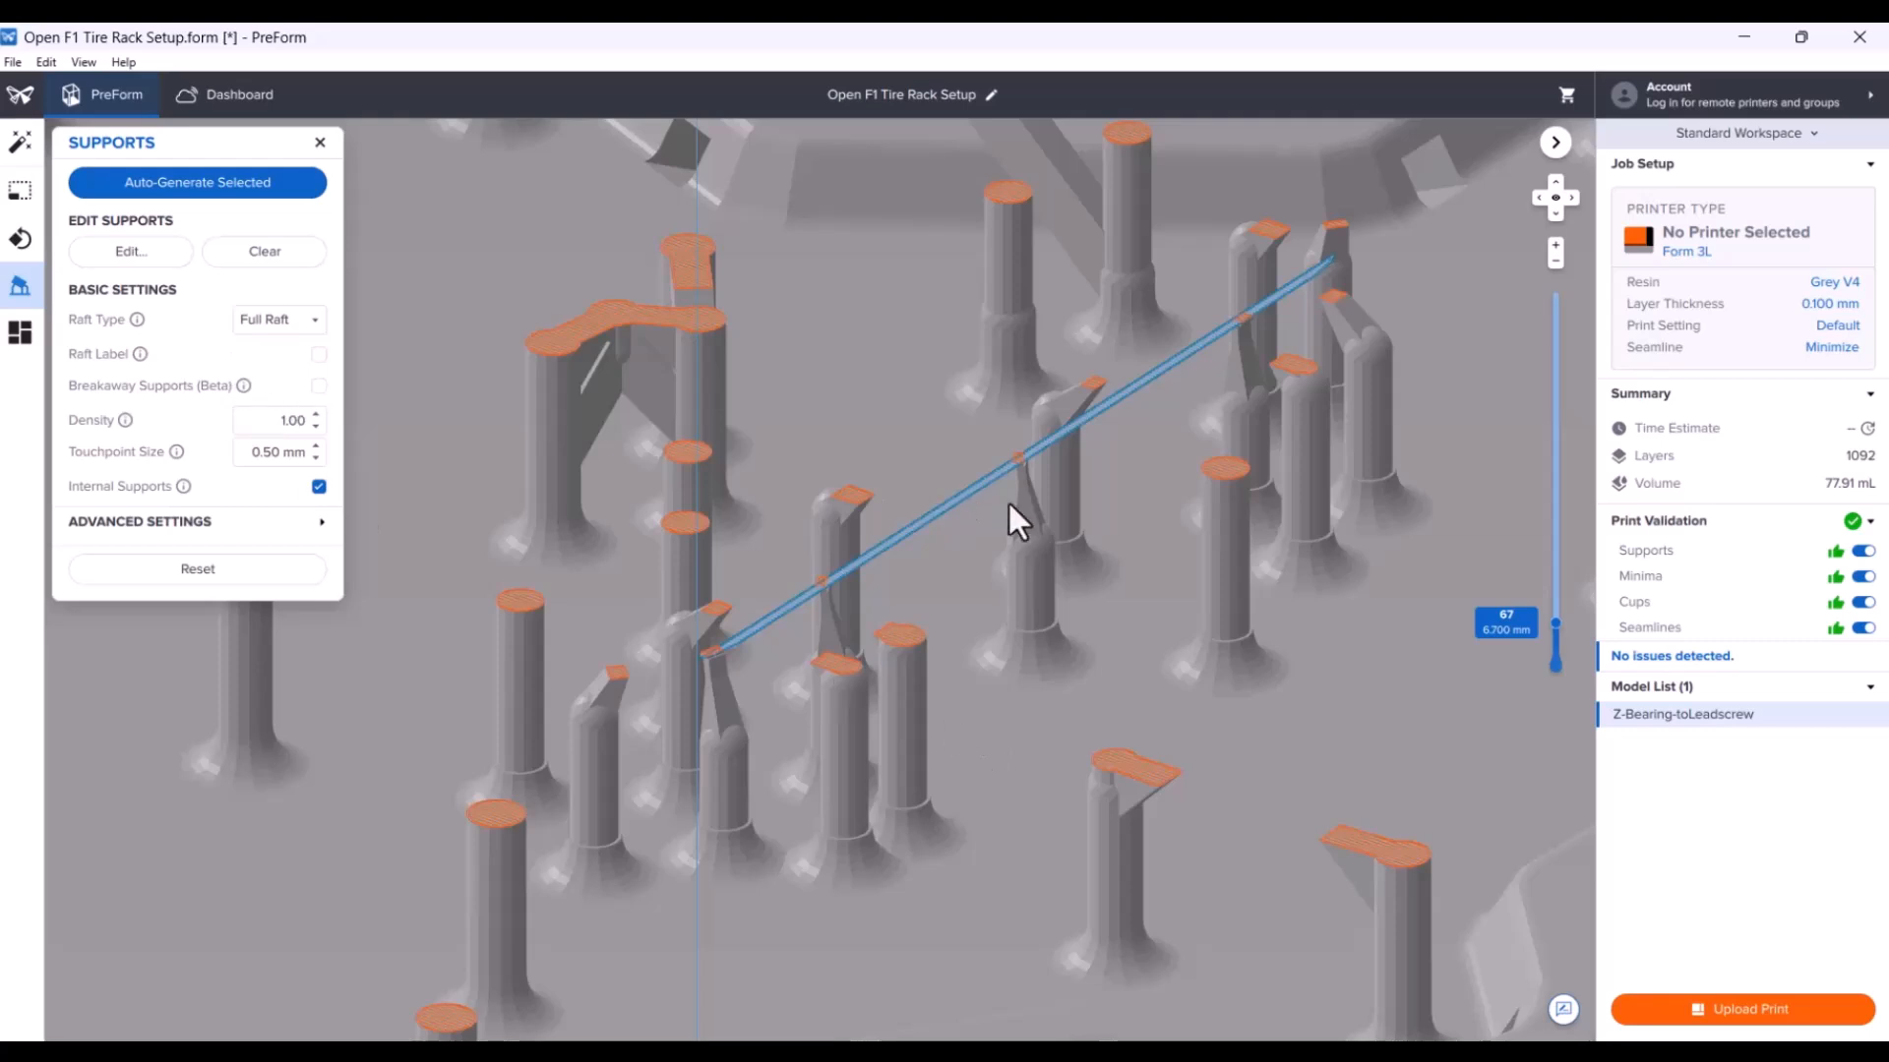
middle_drag(1008, 499, 893, 578)
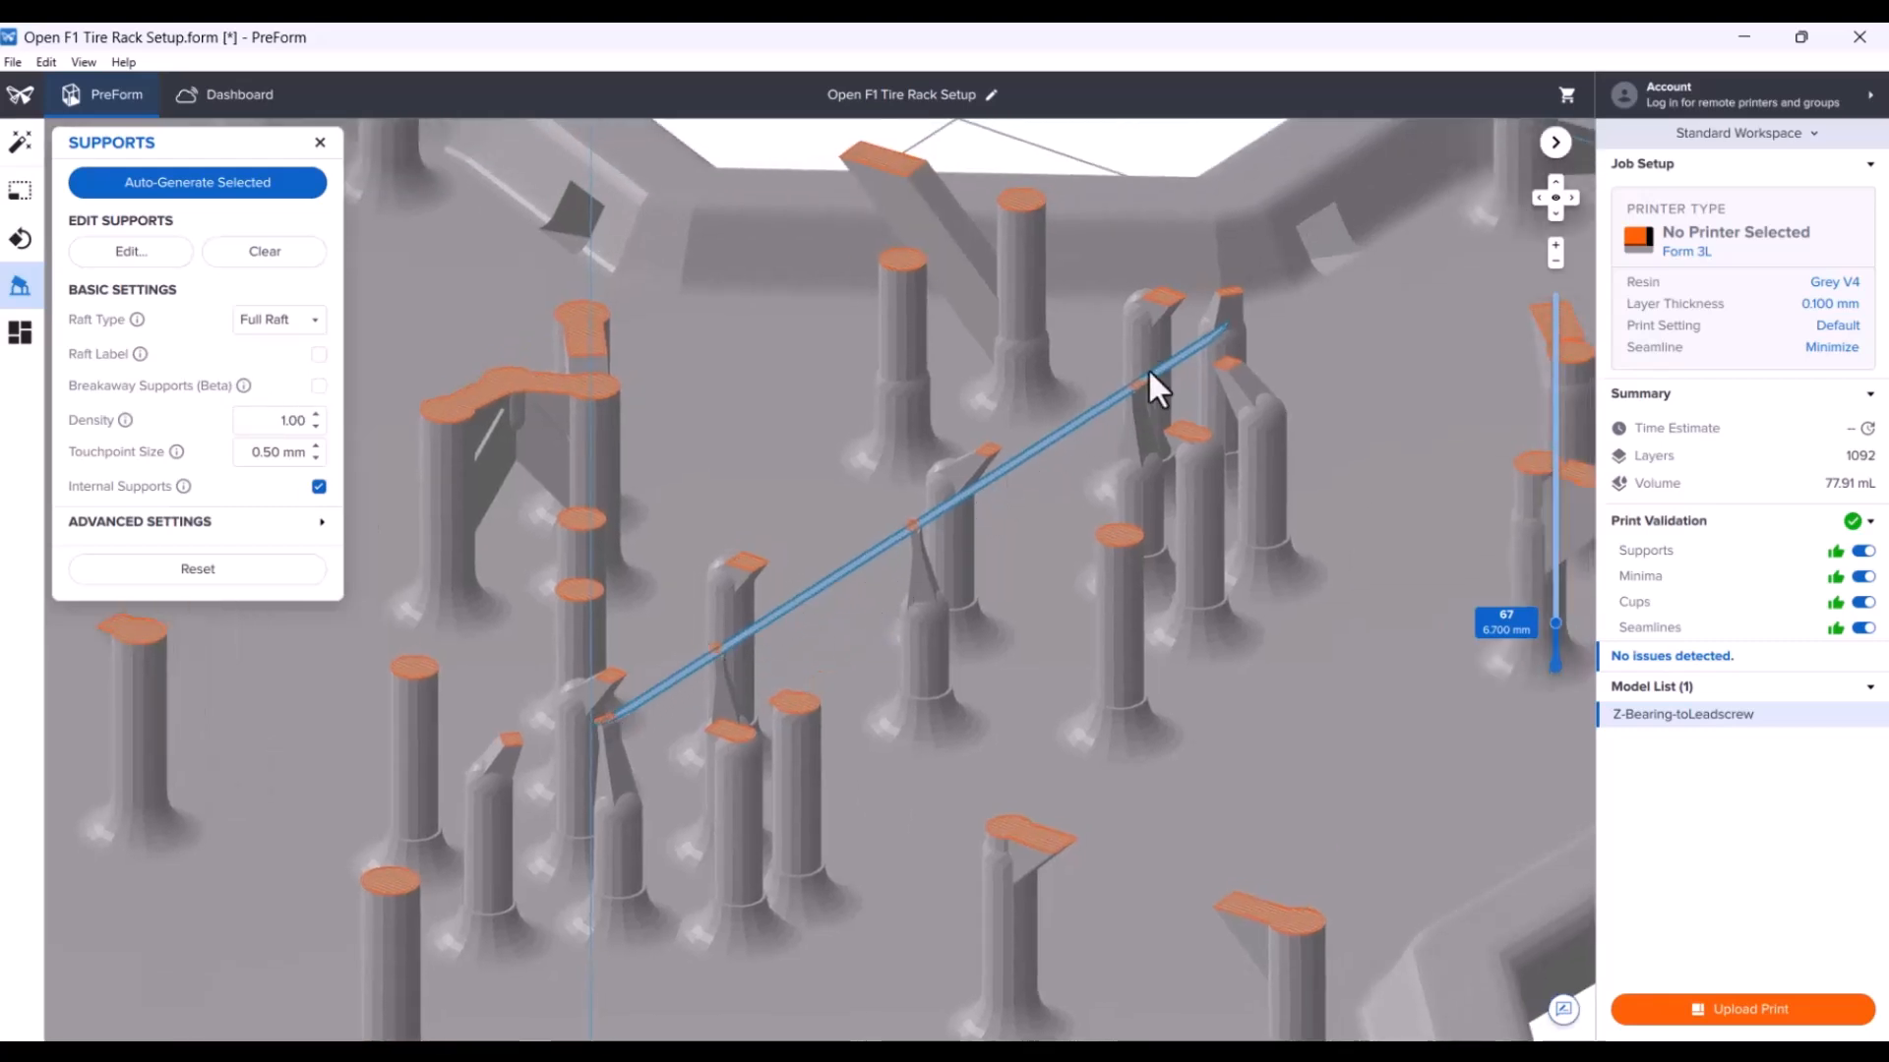
drag(1552, 623, 1544, 600)
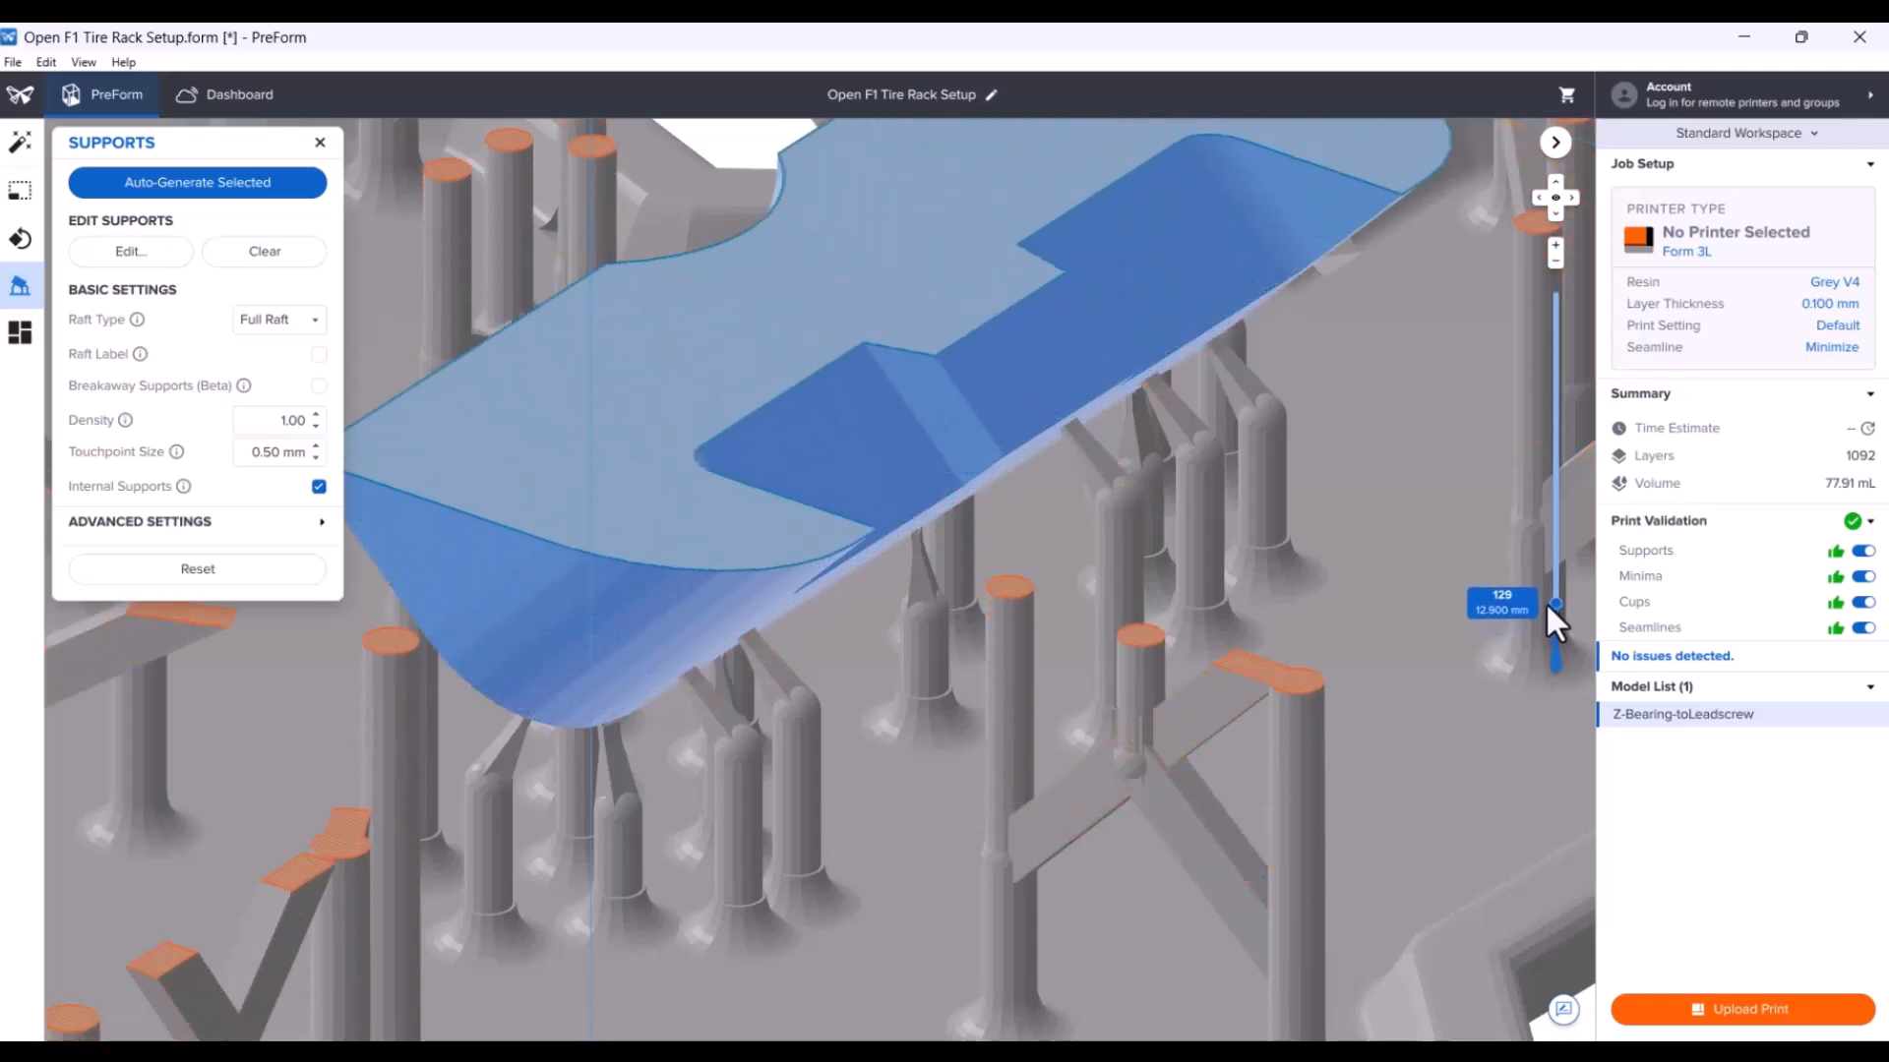
mouse_move(737, 653)
right_down()
mouse_move(1035, 566)
mouse_move(447, 636)
mouse_move(791, 582)
mouse_move(679, 634)
mouse_move(937, 753)
mouse_move(864, 734)
mouse_move(856, 766)
mouse_move(829, 726)
mouse_move(857, 700)
mouse_move(1011, 688)
mouse_move(897, 740)
mouse_move(842, 740)
right_up()
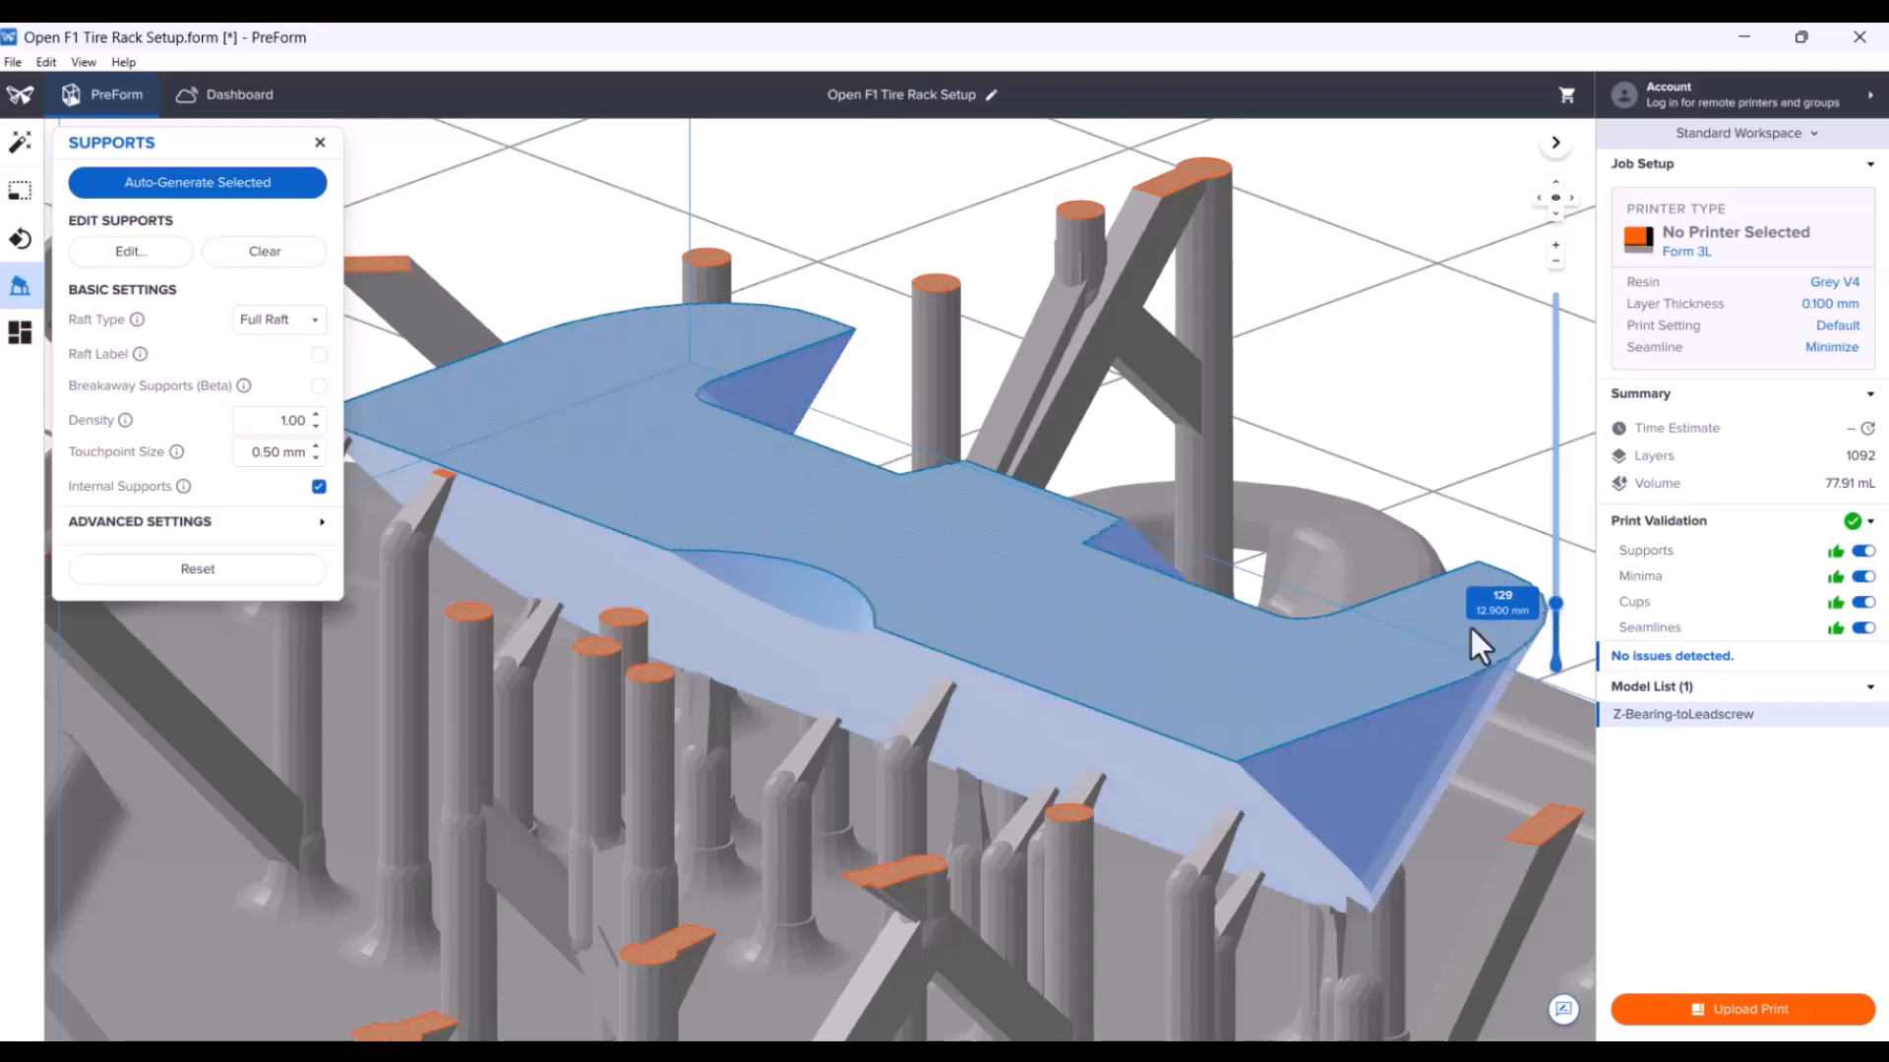
Step the cross-section up to layer 534 and examine the supports beneath the carriage and its mounting ear.
drag(1556, 603, 1556, 550)
scroll(1101, 630, down, 6)
middle_drag(1033, 718, 922, 852)
scroll(988, 755, up, 3)
right_drag(988, 756, 1254, 687)
drag(1556, 552, 1529, 474)
right_drag(1206, 499, 1059, 583)
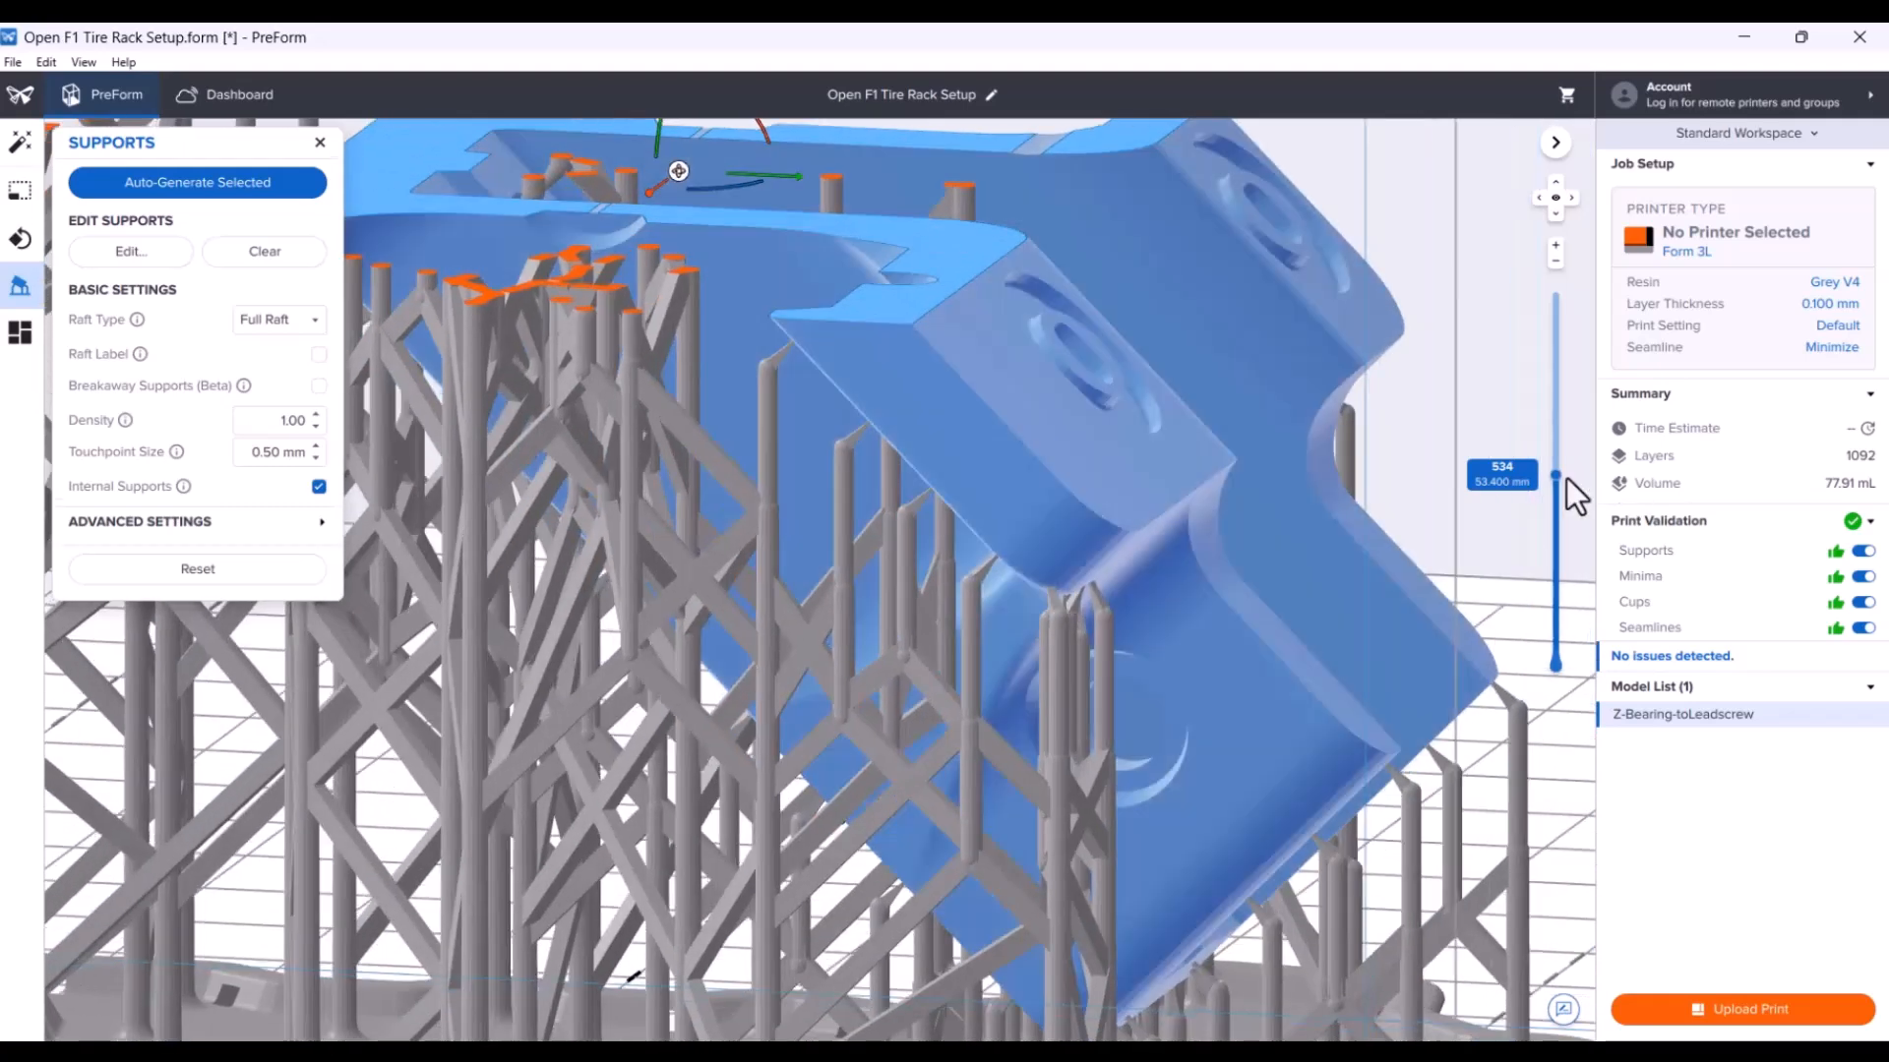
Examine the start of the mounting ear's overhang and its nearby supports between layers 370 and 377.
drag(1555, 501, 1551, 529)
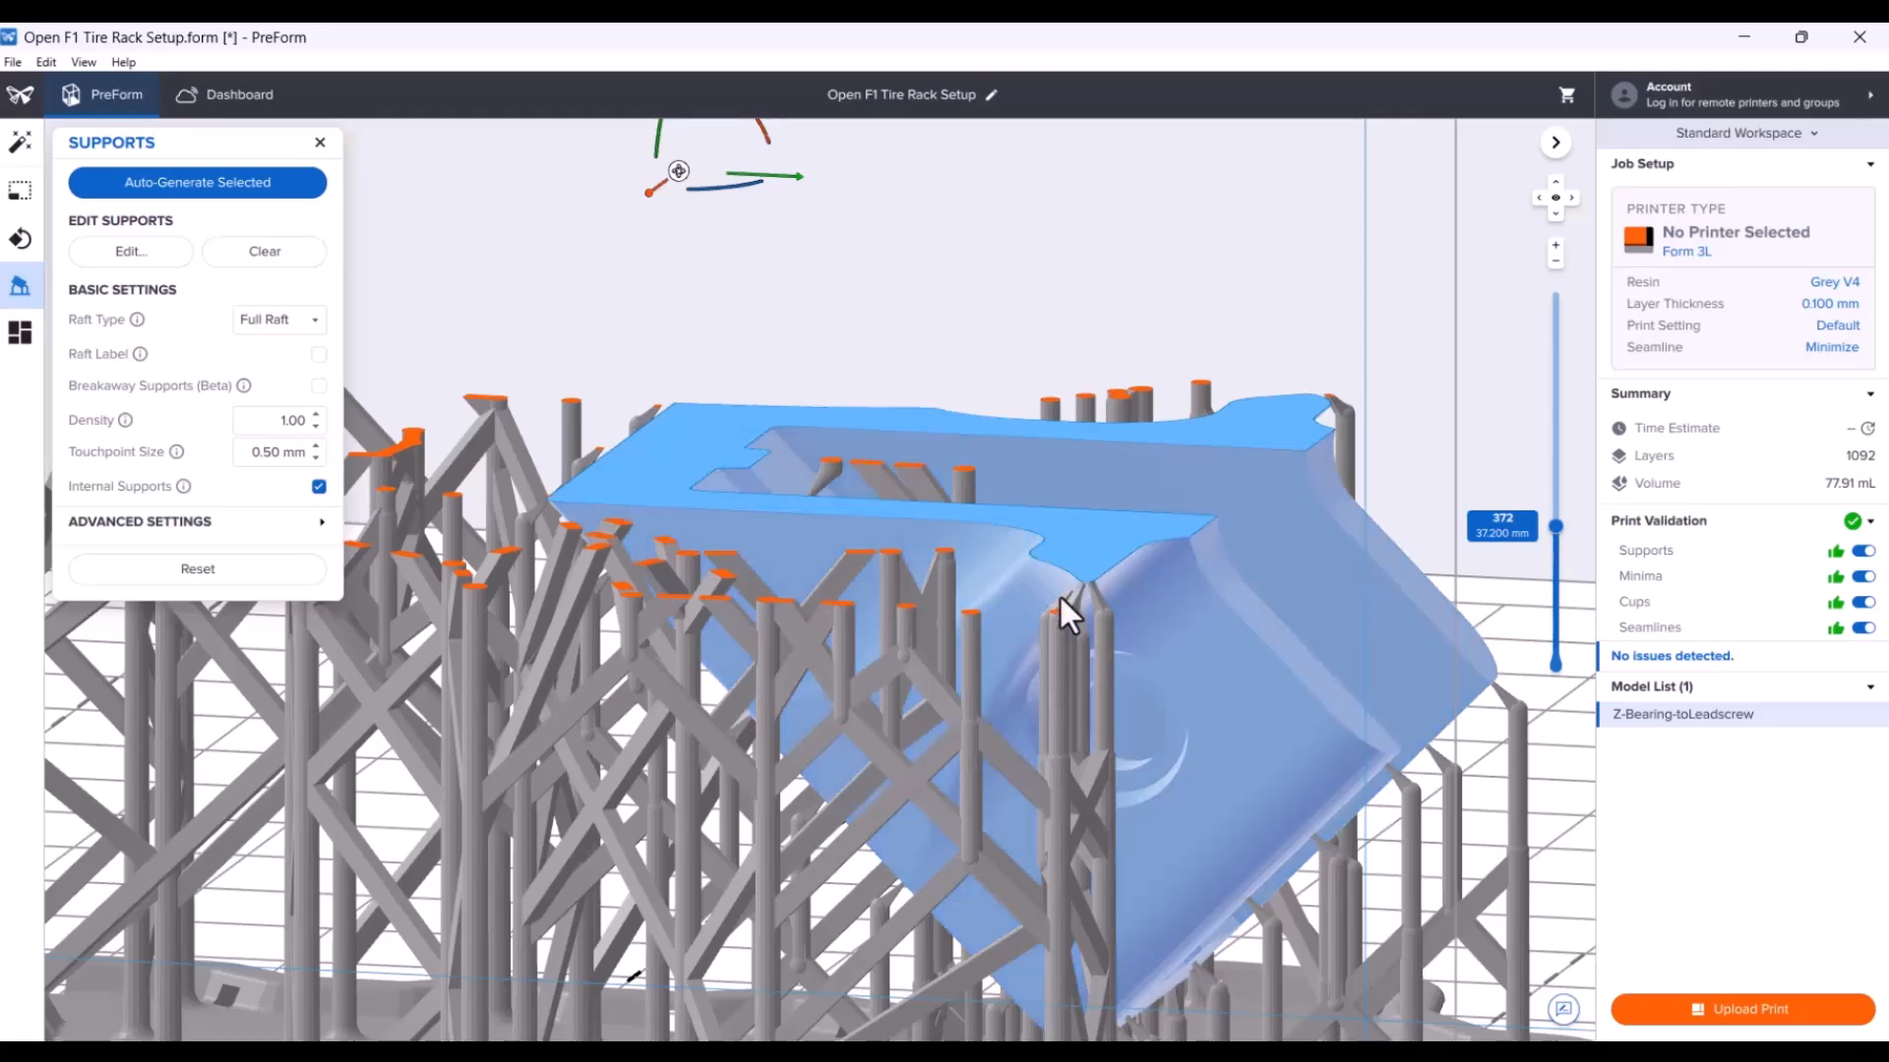
right_drag(1074, 576, 994, 720)
scroll(989, 733, up, 5)
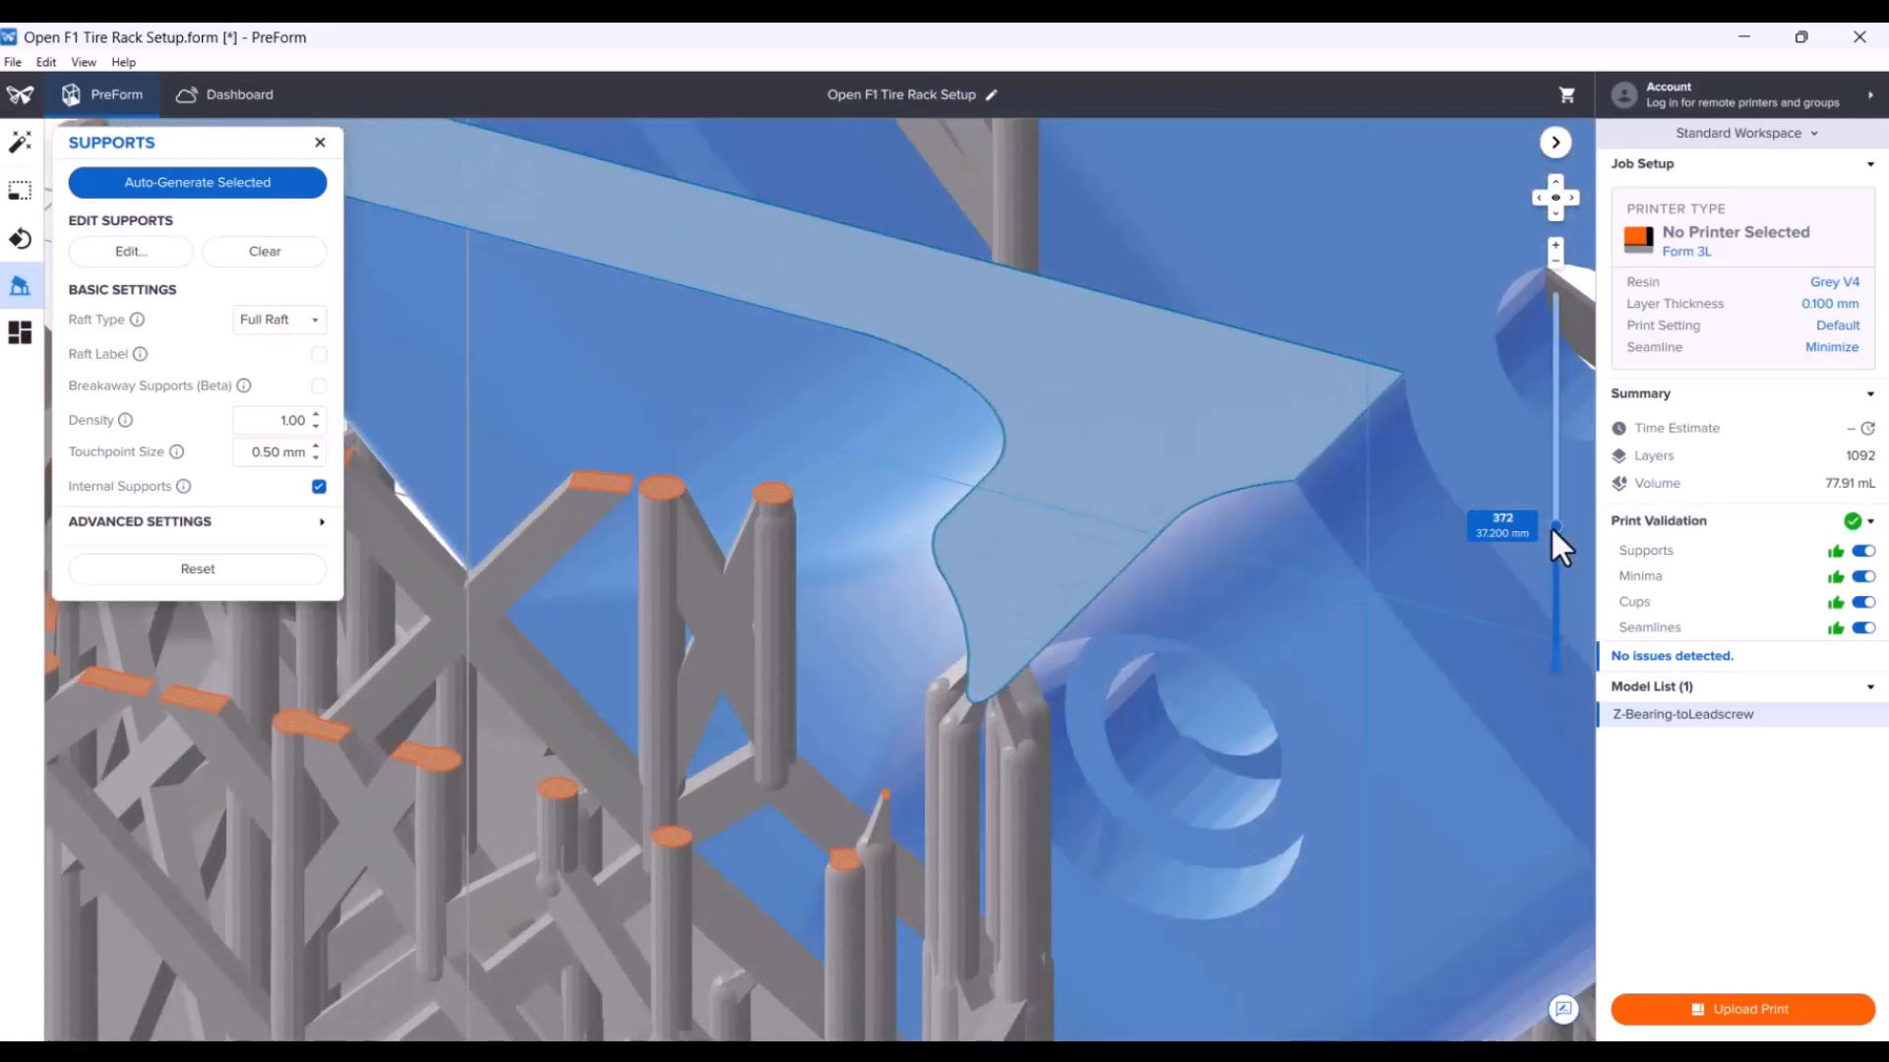
drag(1550, 525, 1553, 527)
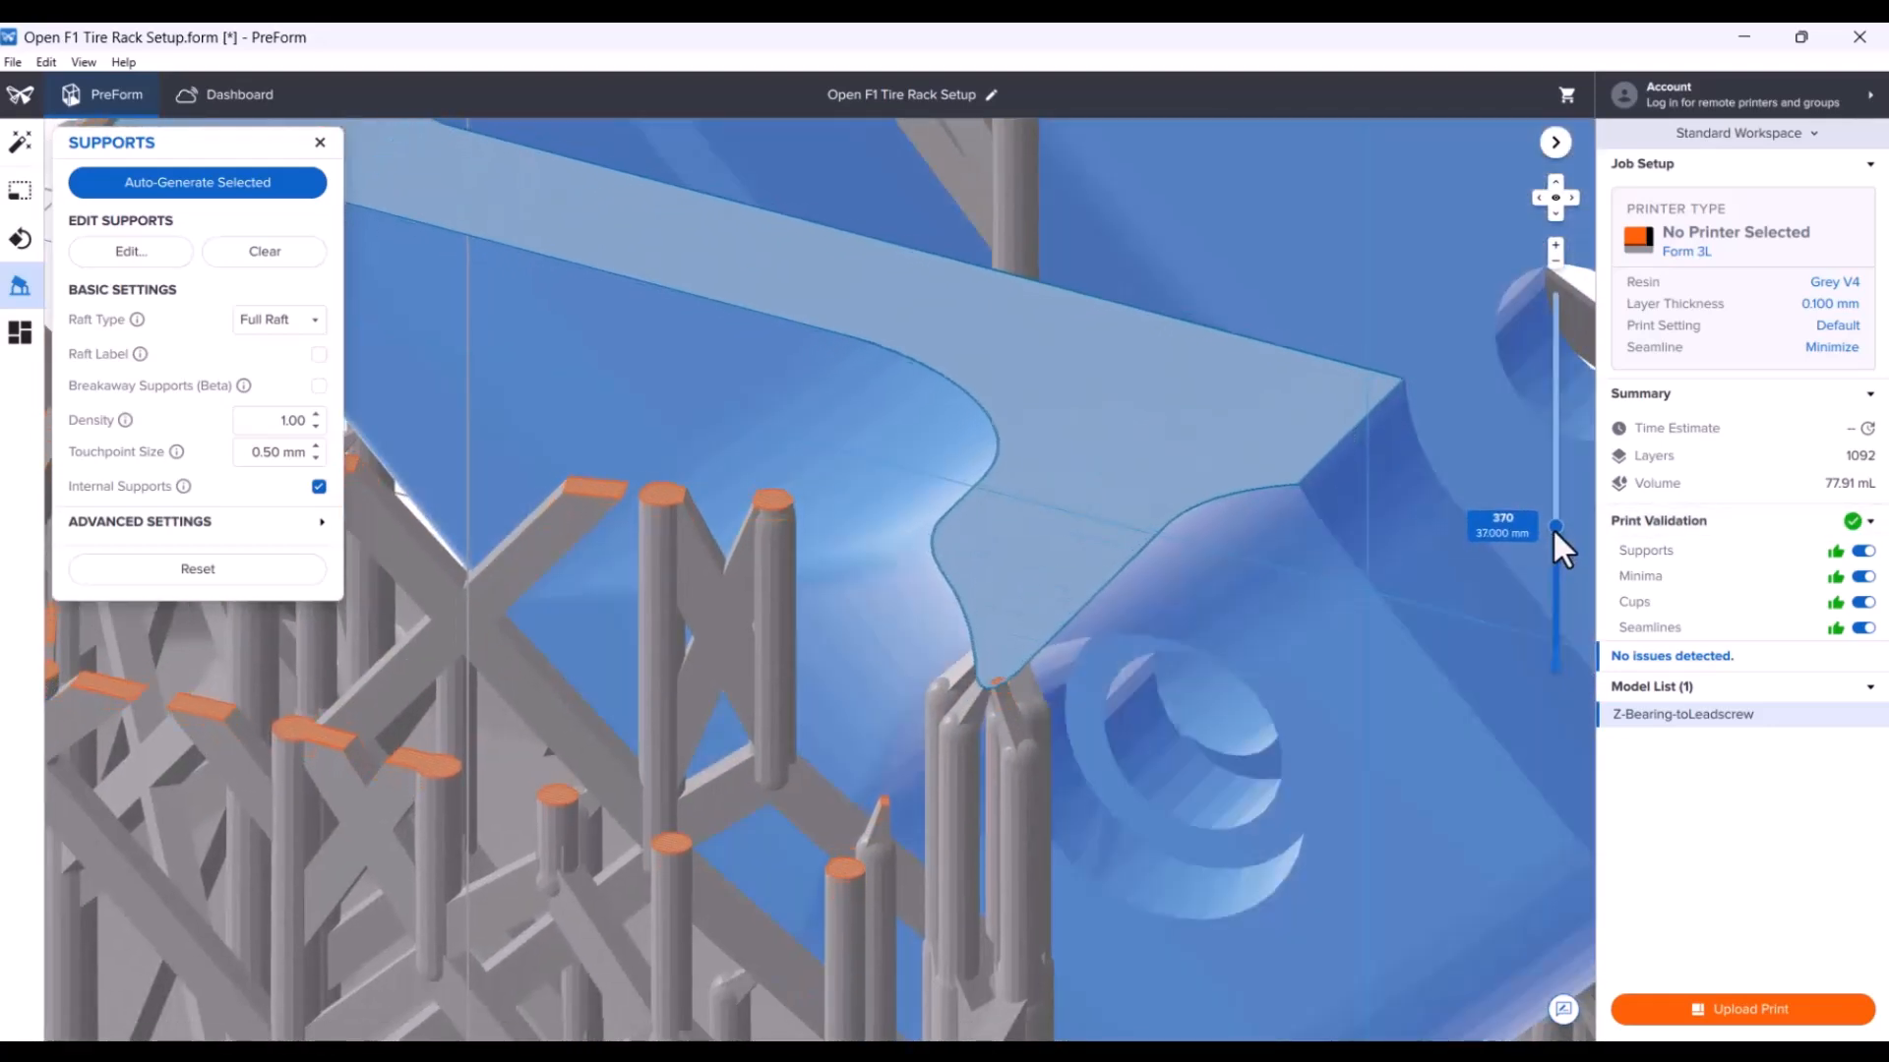
scroll(1552, 527, up, 6)
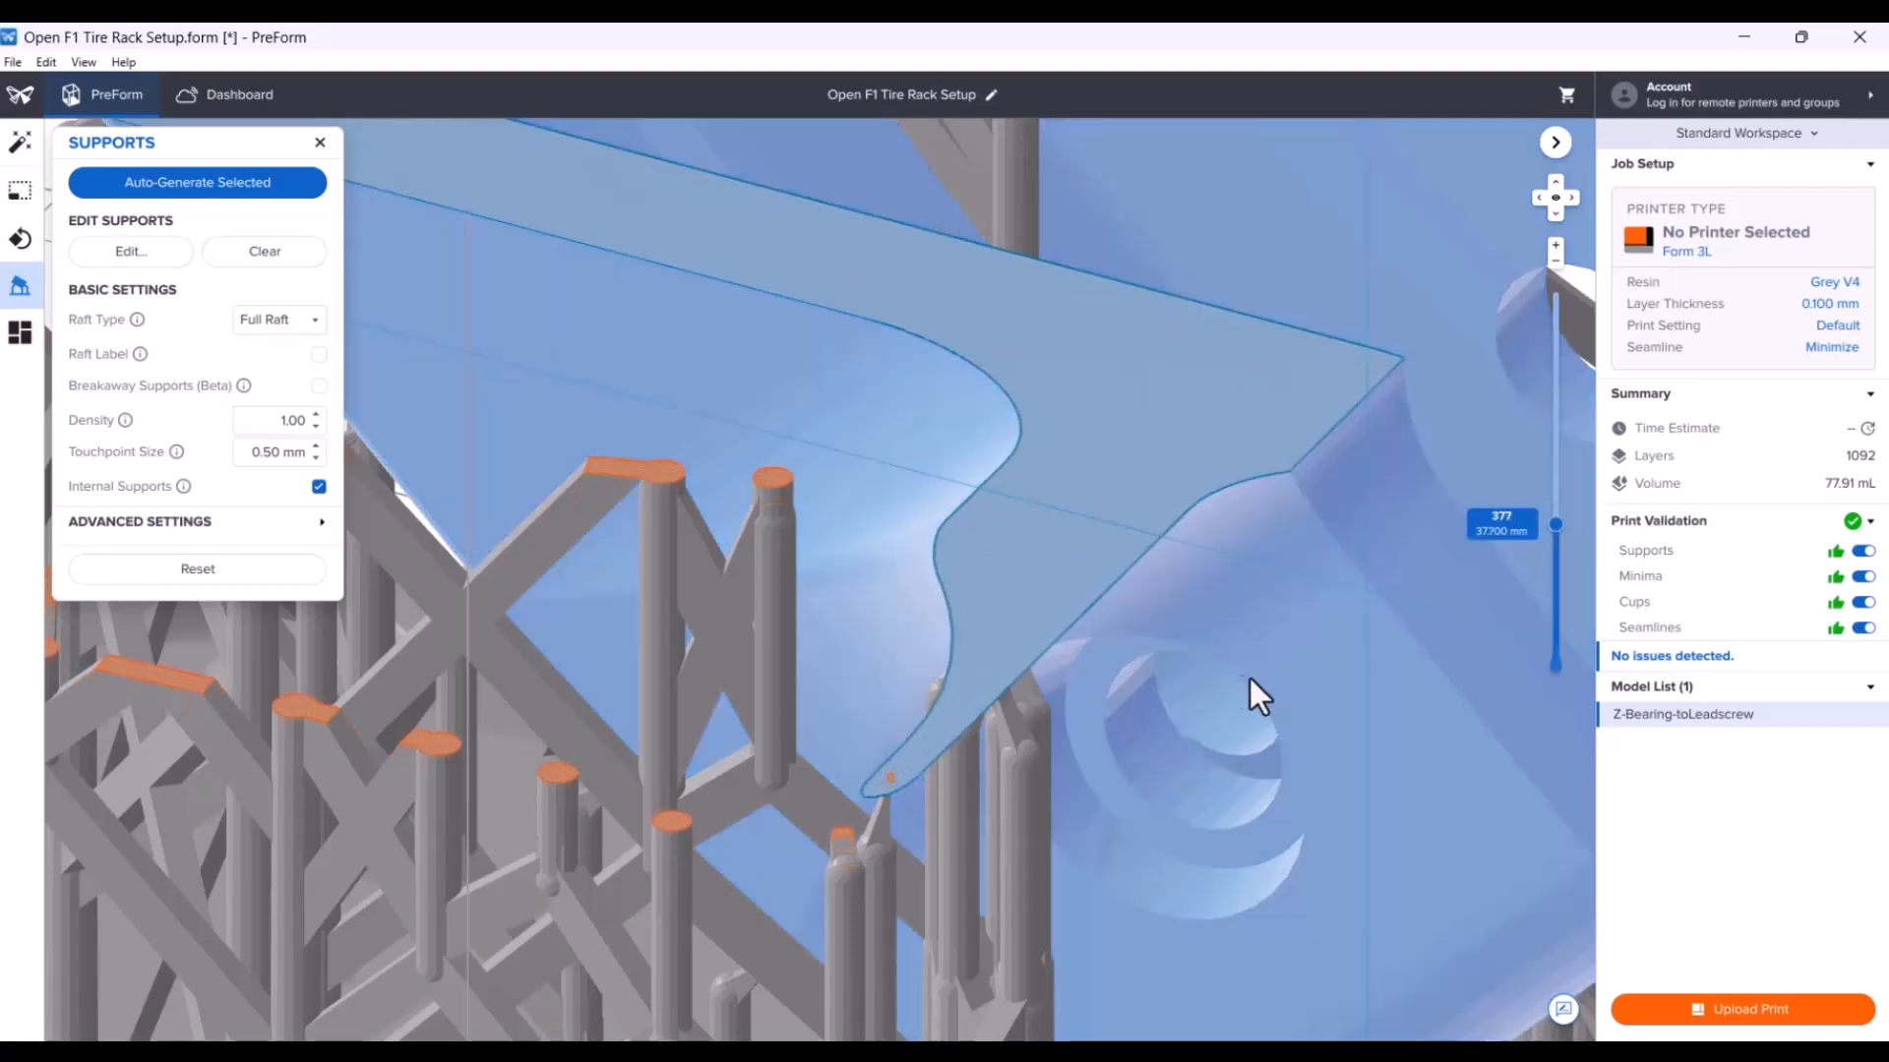
right_drag(1249, 679, 614, 533)
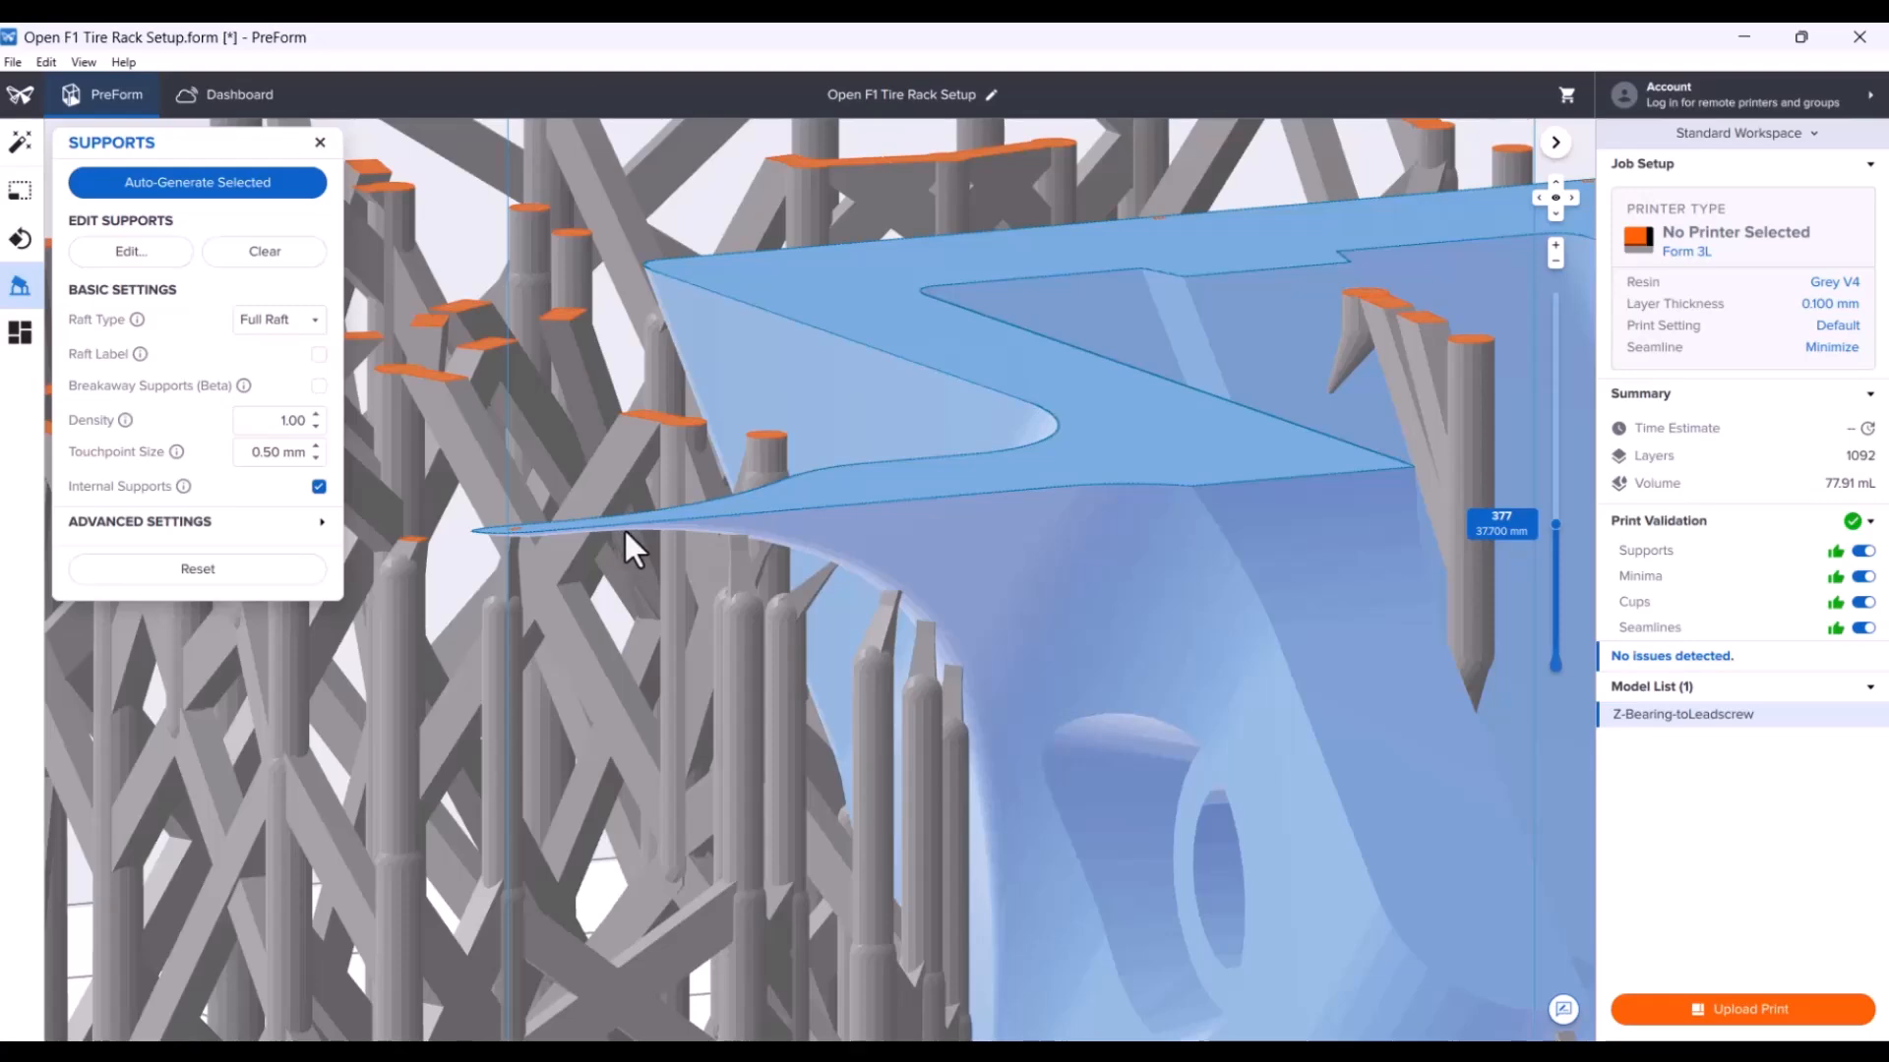
Add a support touchpoint to the underside of the small mounting ear and apply the support edits.
click(130, 251)
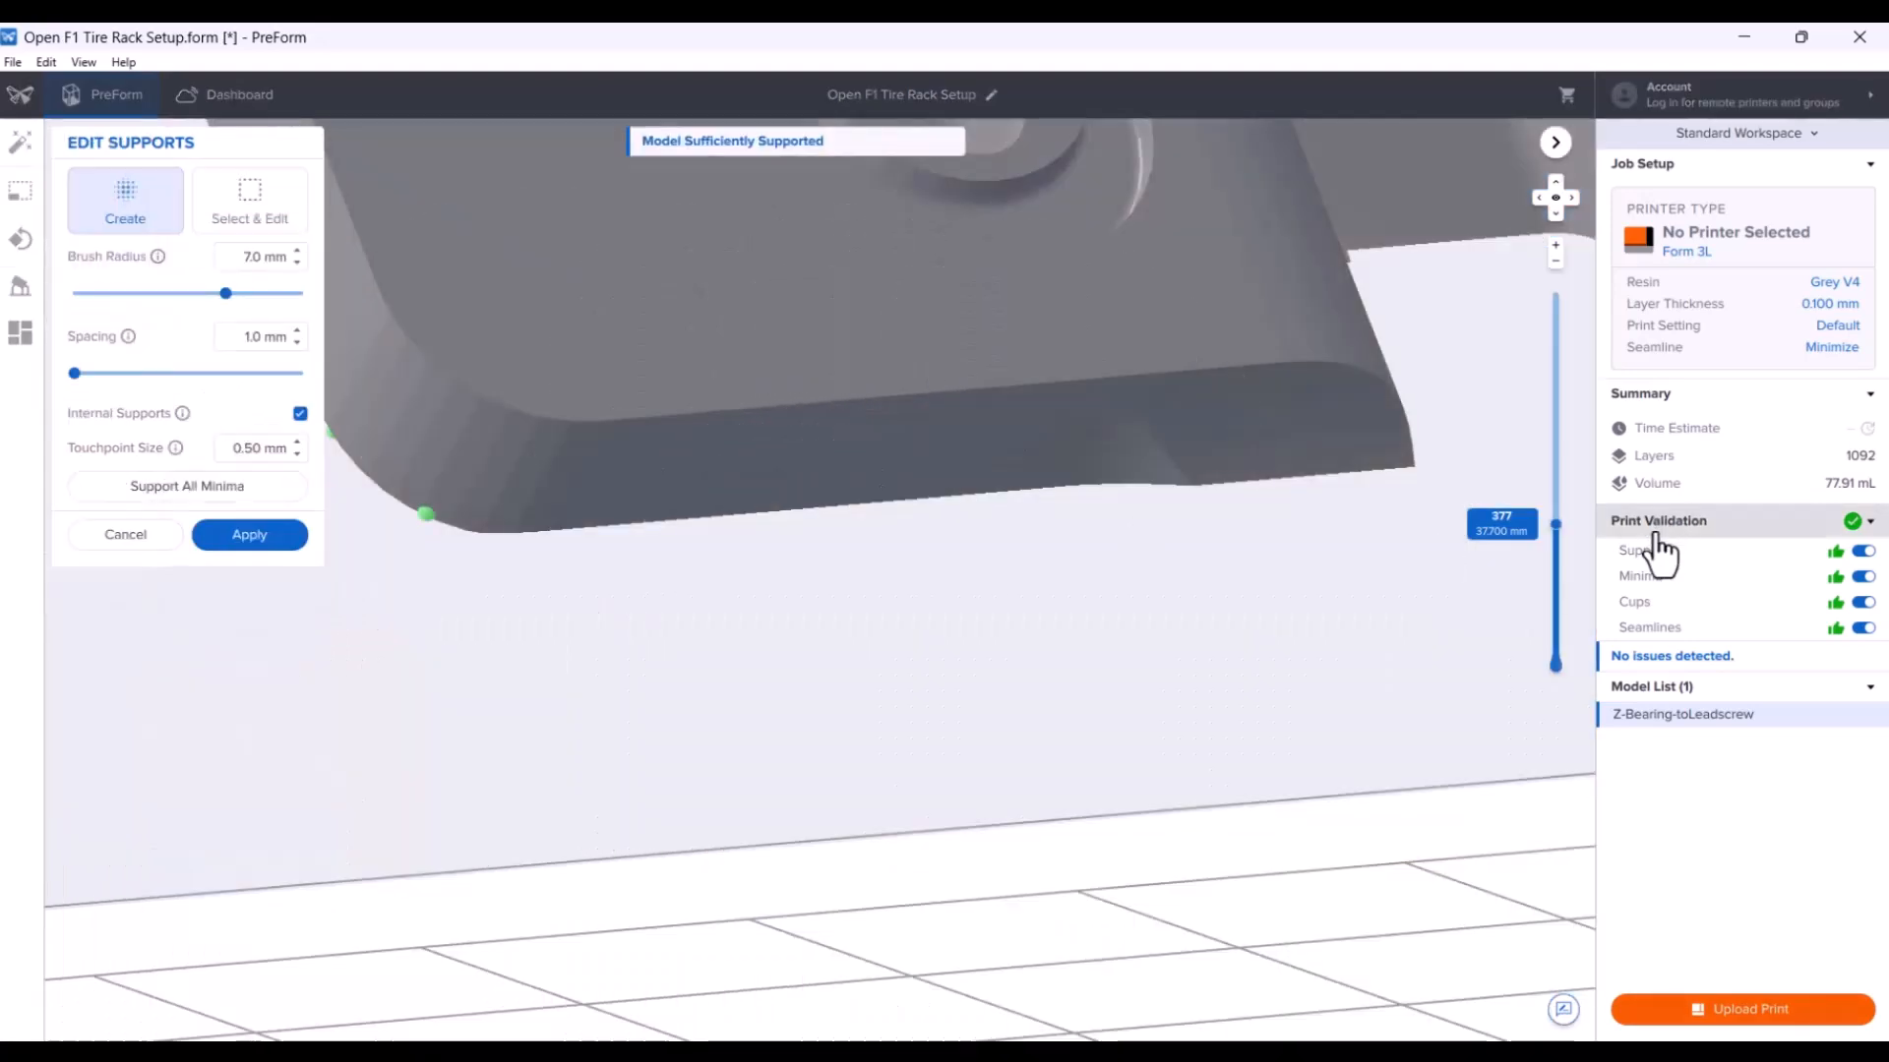
drag(1558, 529, 1555, 556)
right_drag(848, 620, 1301, 559)
middle_drag(1541, 516, 1237, 584)
scroll(1306, 553, up, 4)
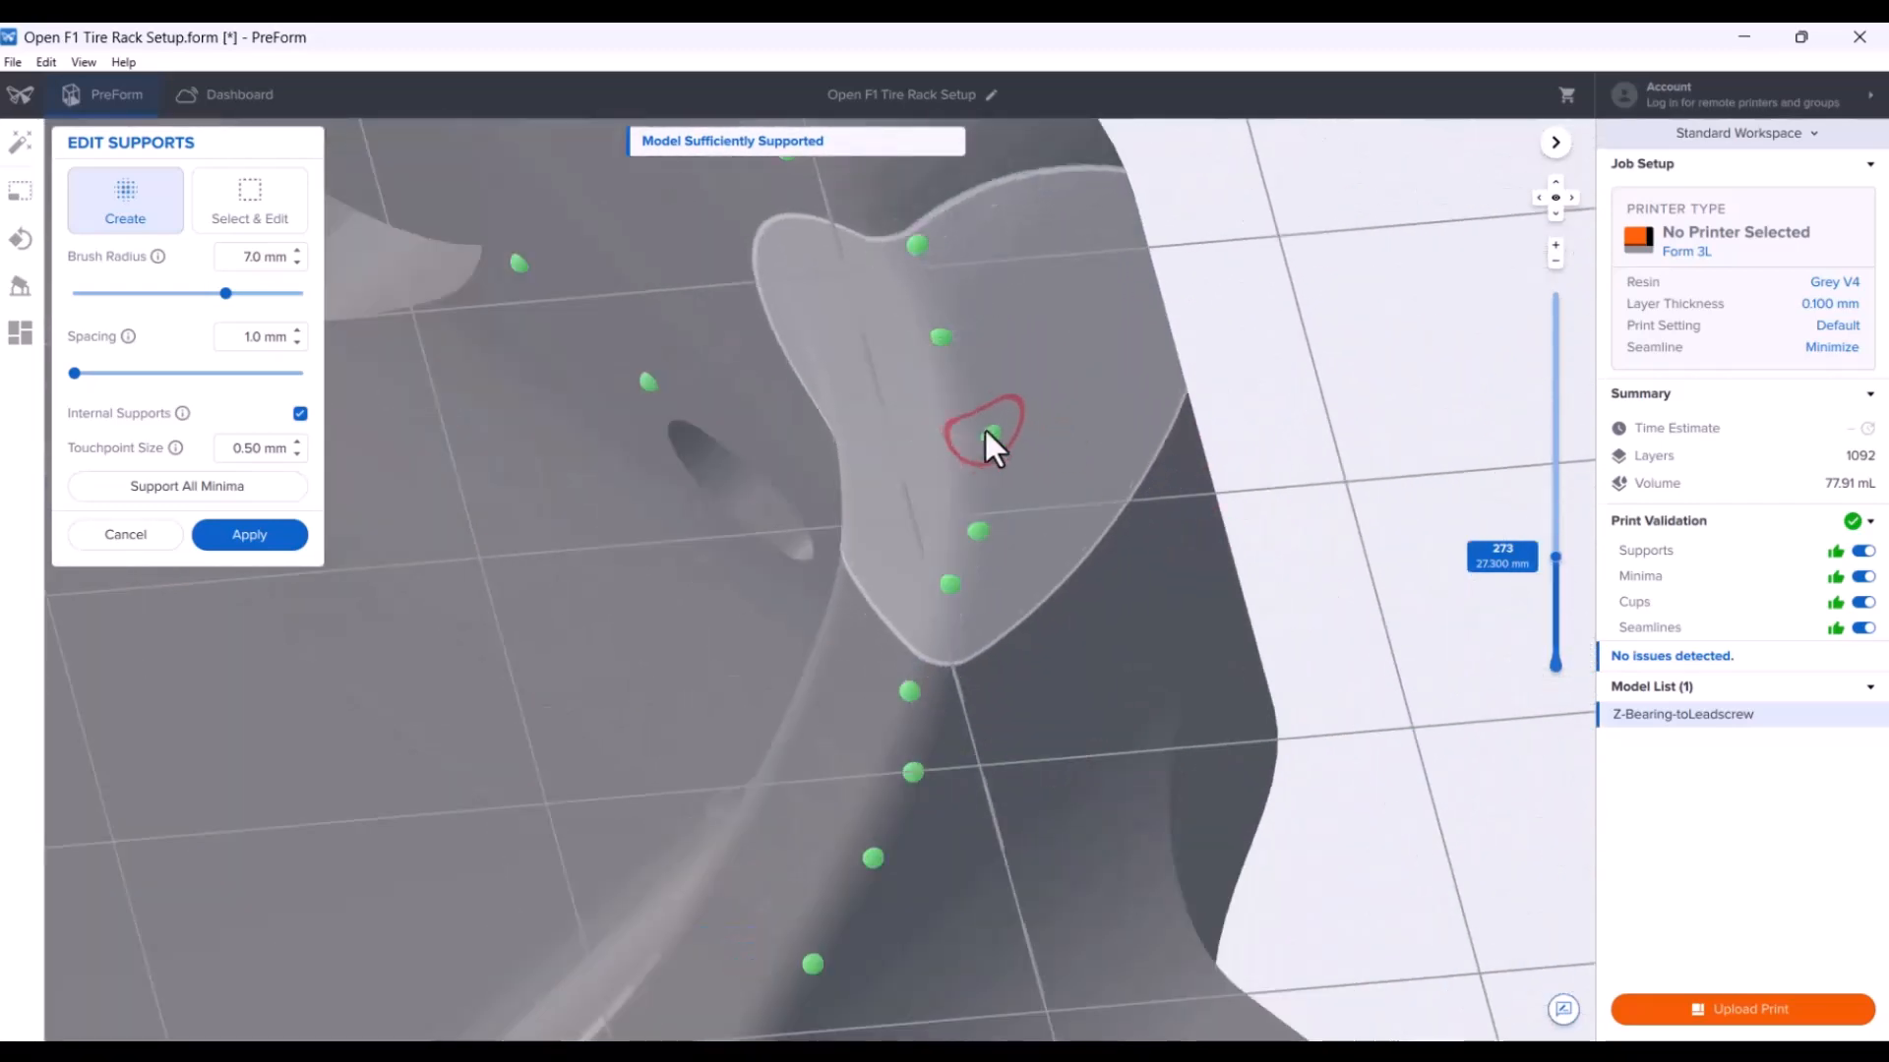
click(963, 423)
right_drag(963, 423, 725, 568)
scroll(728, 569, down, 6)
scroll(1131, 630, up, 4)
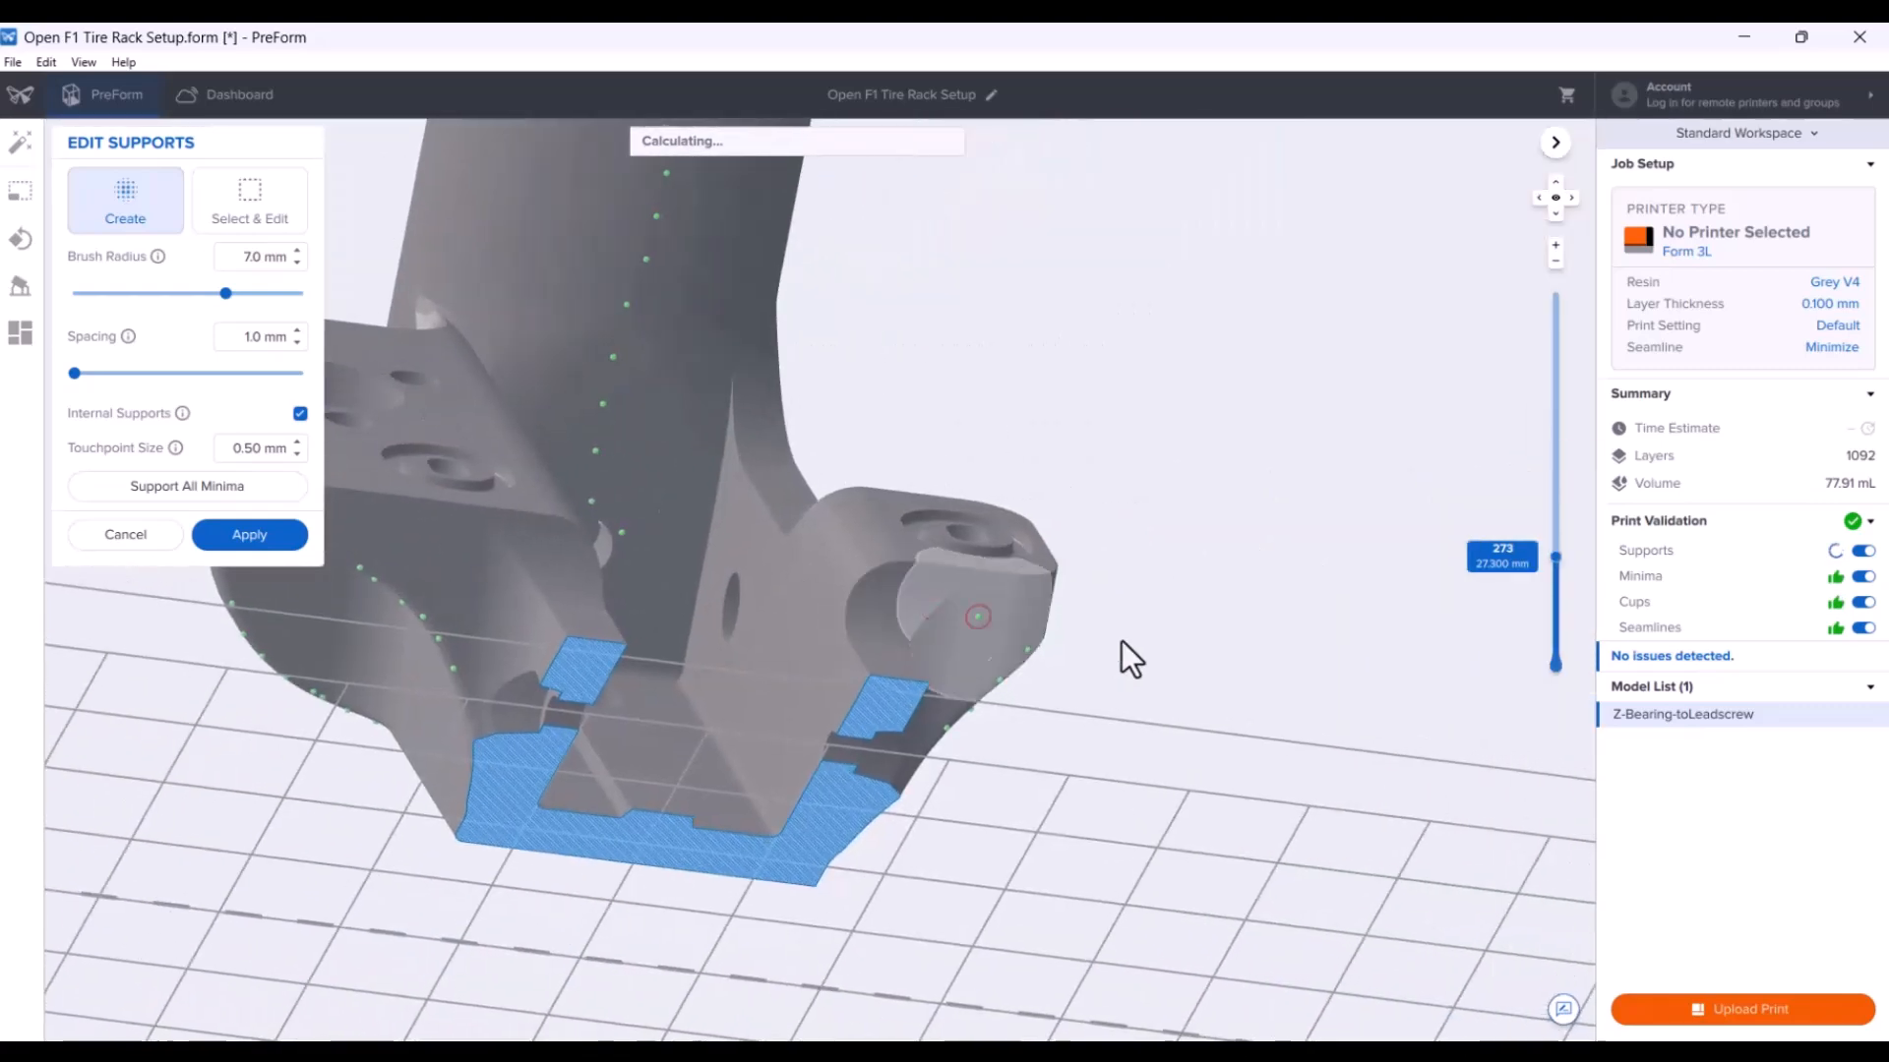
right_drag(1054, 681, 917, 643)
click(277, 547)
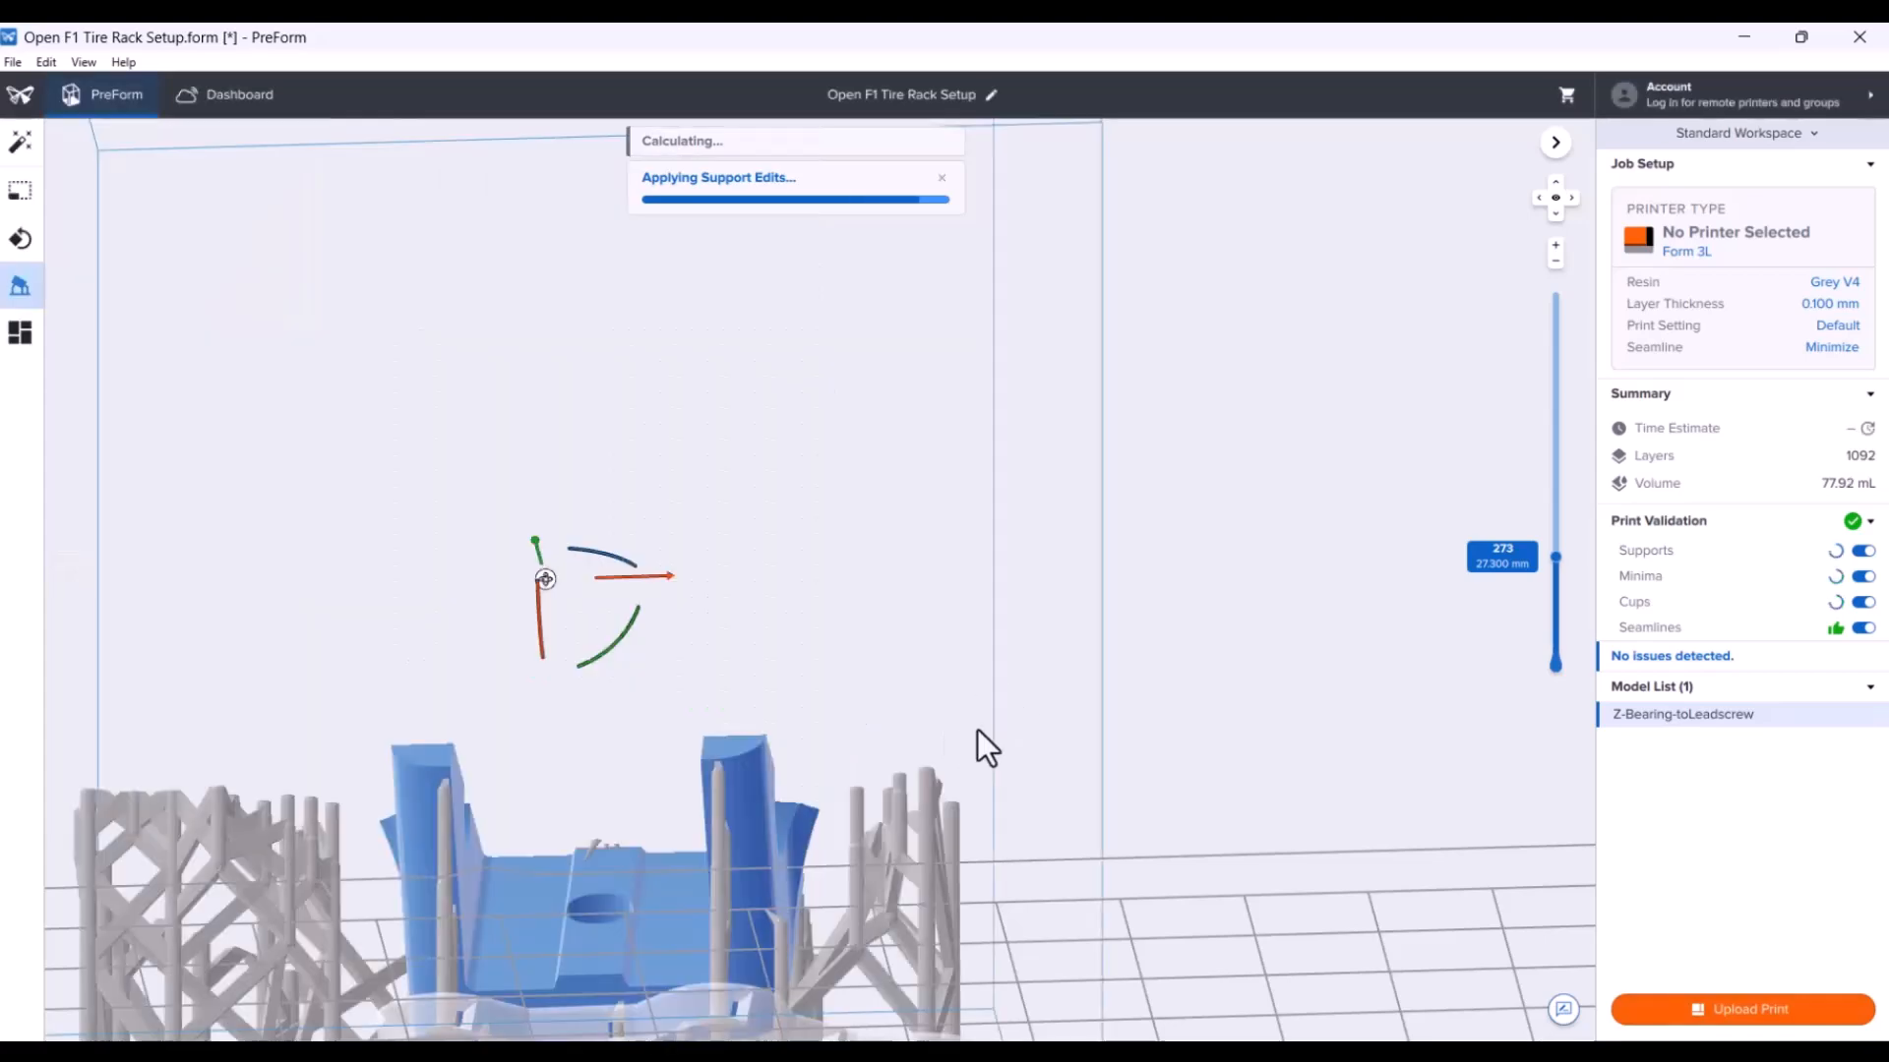
Add several support touchpoints near the bottom edge of the carriage's underside, below the screw hole, and apply them.
right_drag(978, 730, 1555, 753)
middle_drag(980, 584, 938, 472)
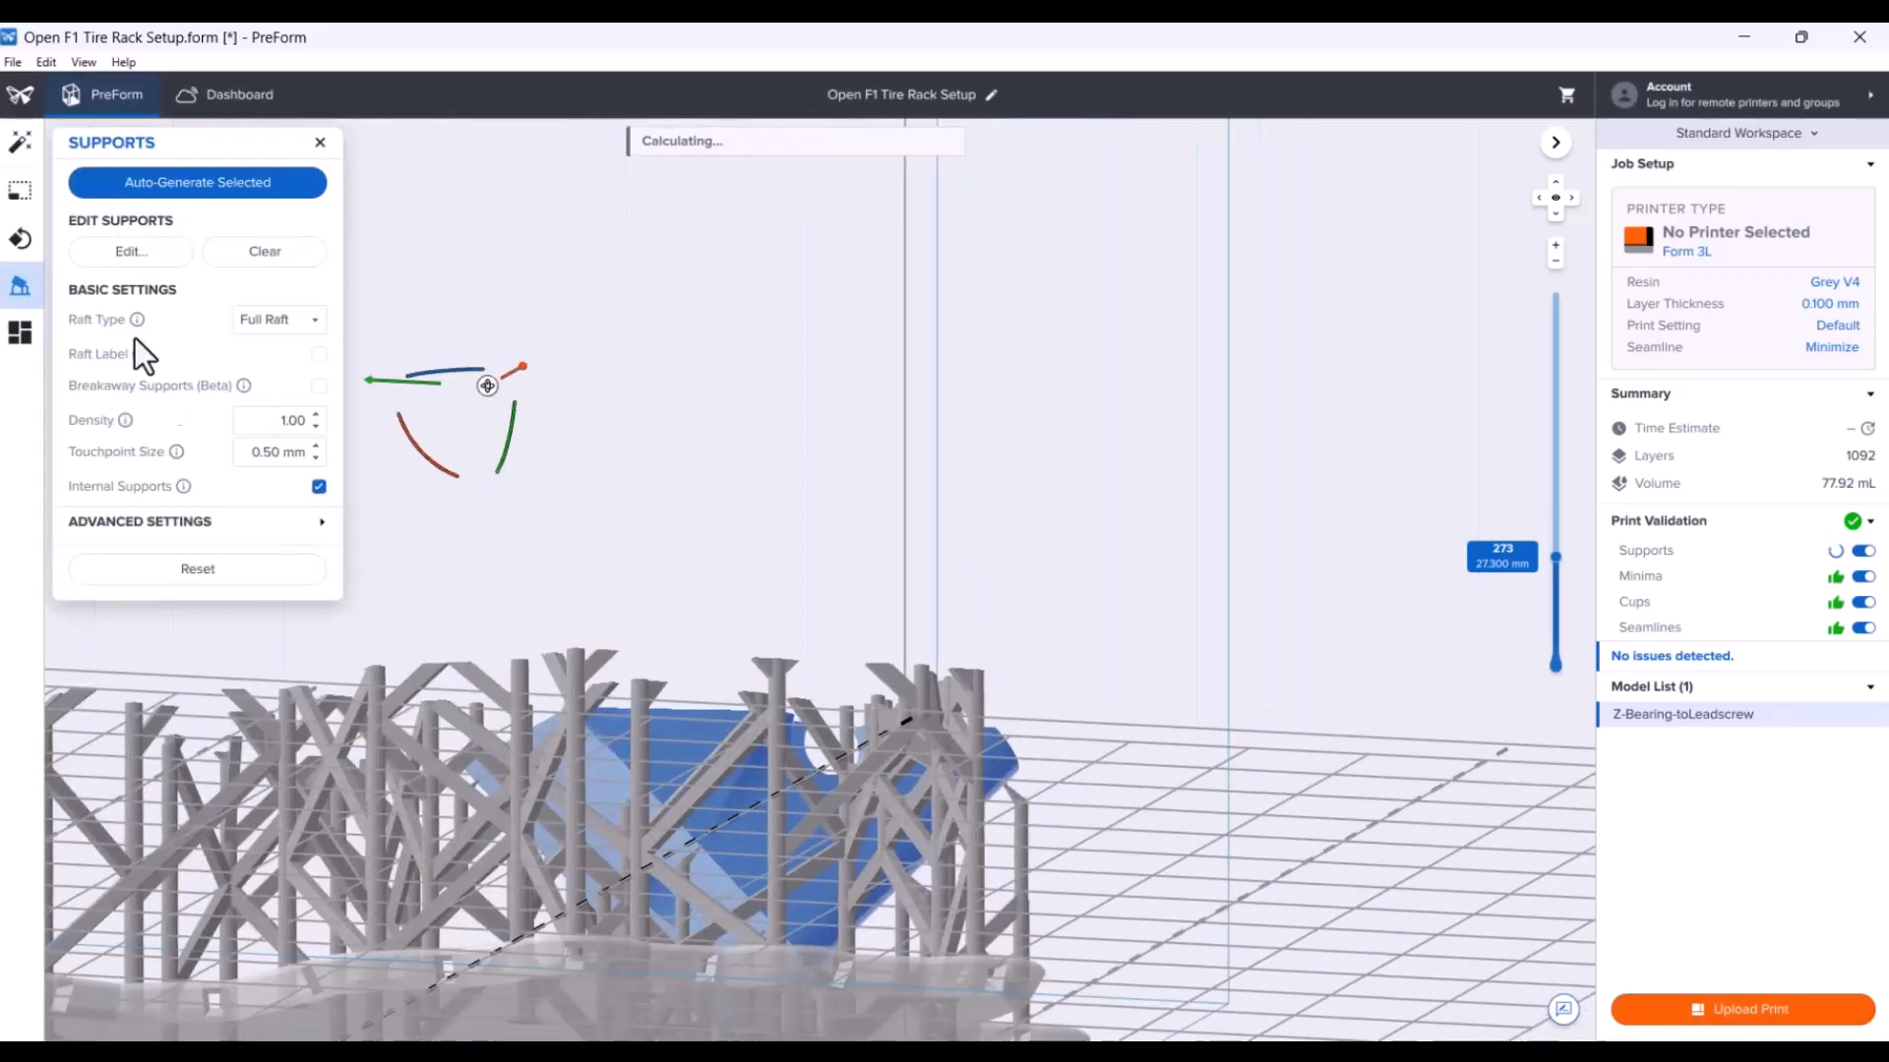
click(122, 252)
drag(1555, 552, 1535, 674)
scroll(927, 905, up, 3)
middle_drag(927, 905, 1042, 807)
mouse_move(1043, 807)
right_down()
mouse_move(1233, 836)
mouse_move(608, 844)
mouse_move(441, 752)
right_up()
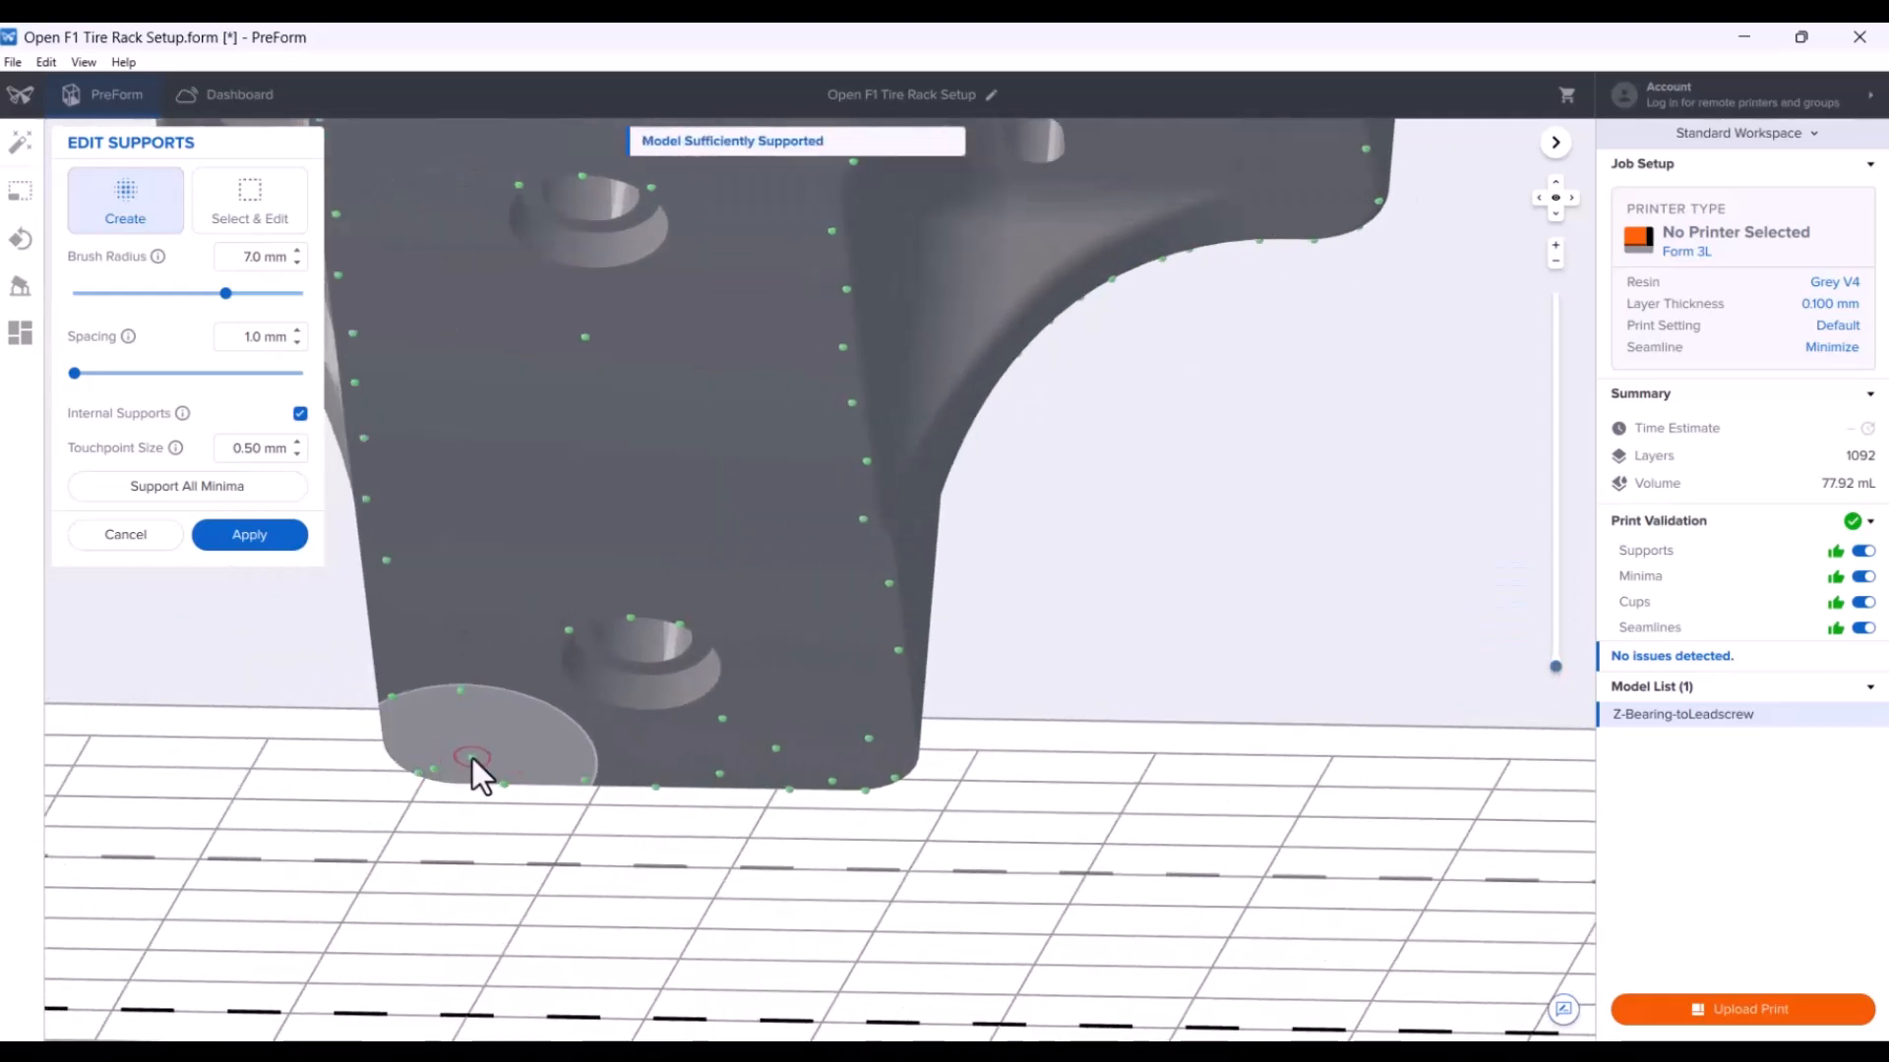
click(472, 758)
click(537, 726)
click(634, 748)
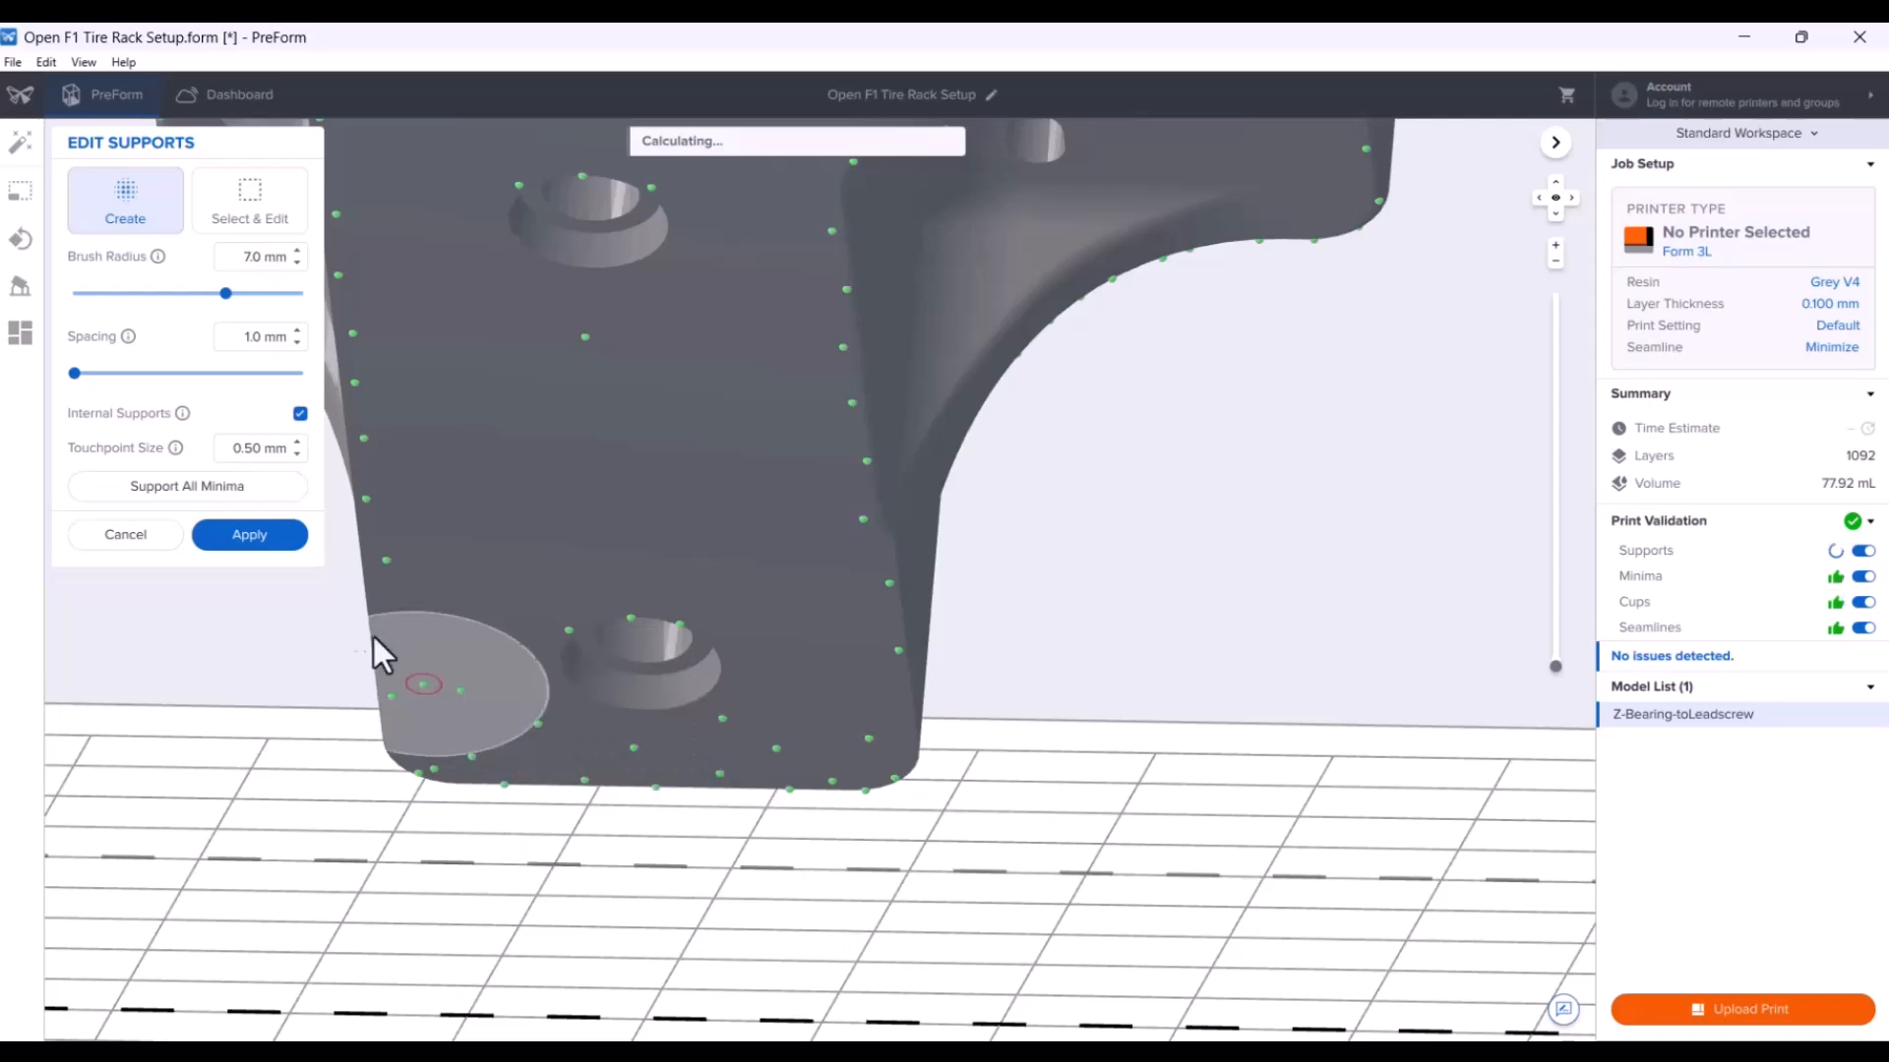
click(263, 536)
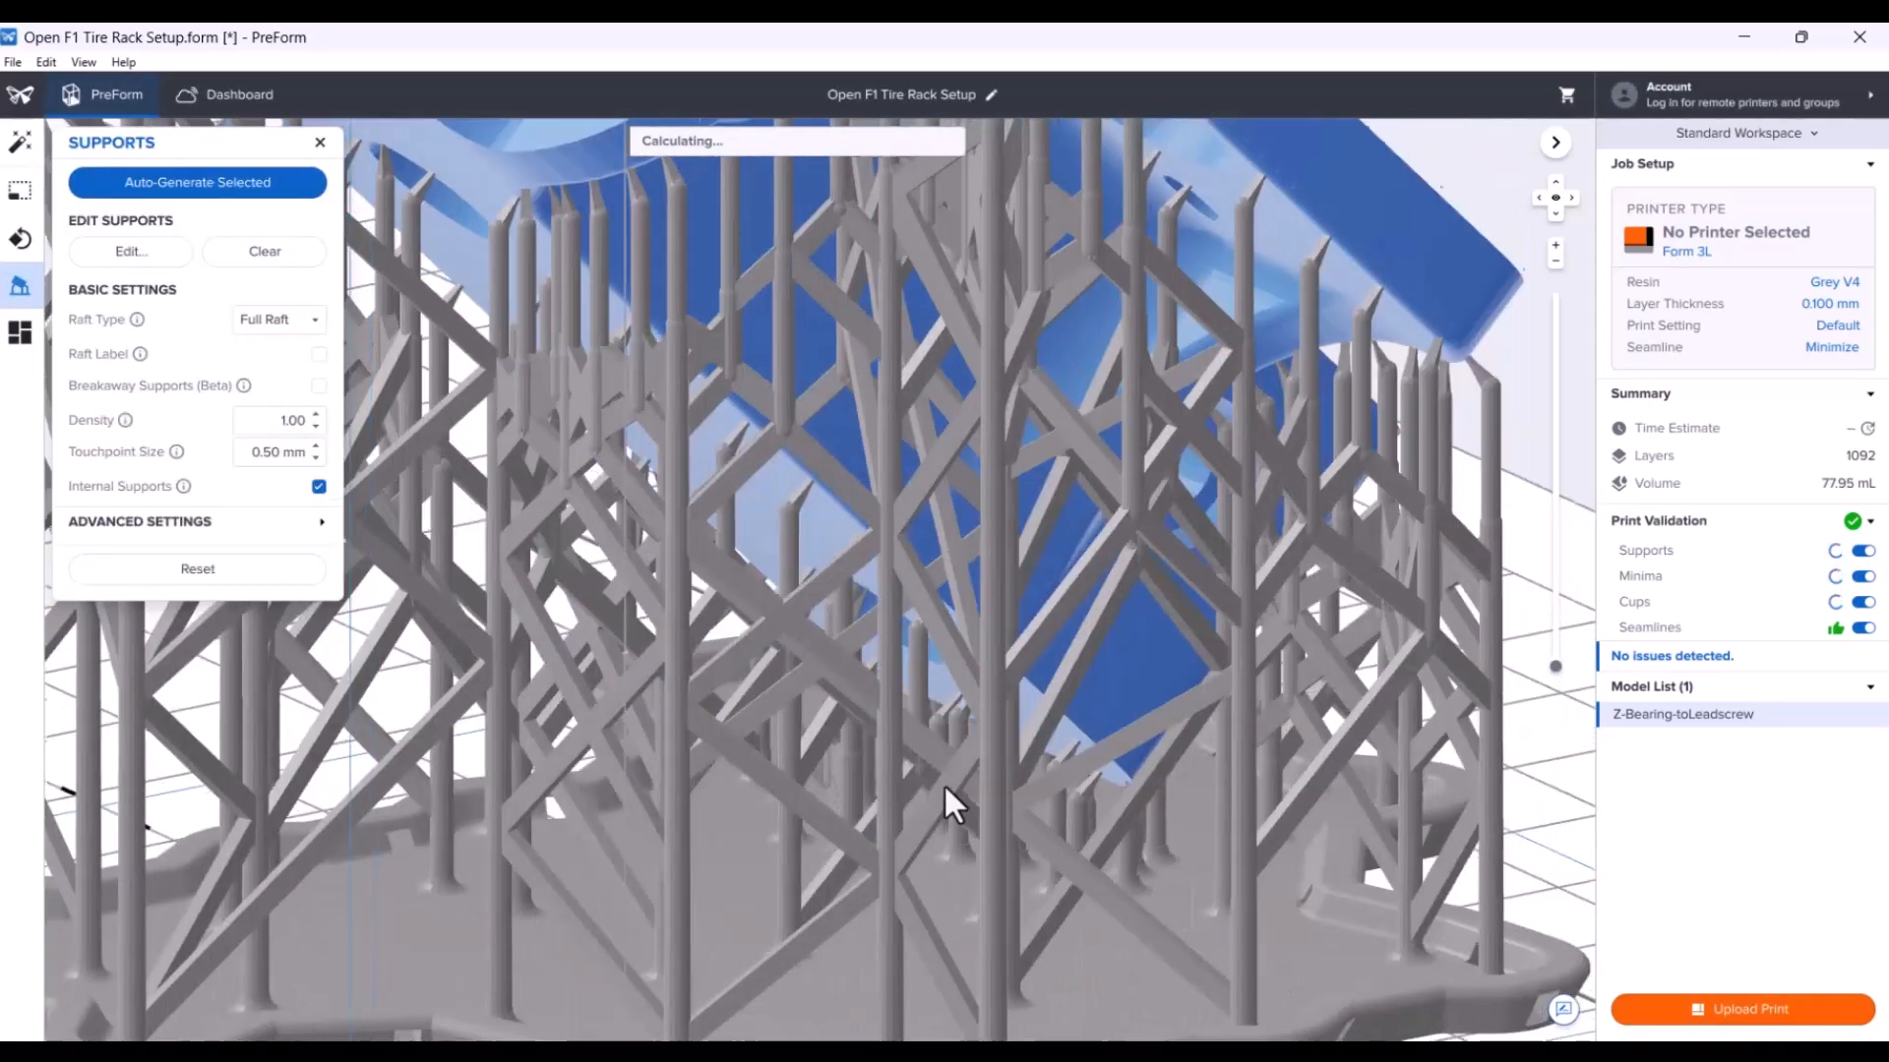
Inspect the edited supports around the mounting ear in cross-section at layers 363 and 500.
right_drag(943, 783, 729, 752)
middle_drag(787, 678, 822, 672)
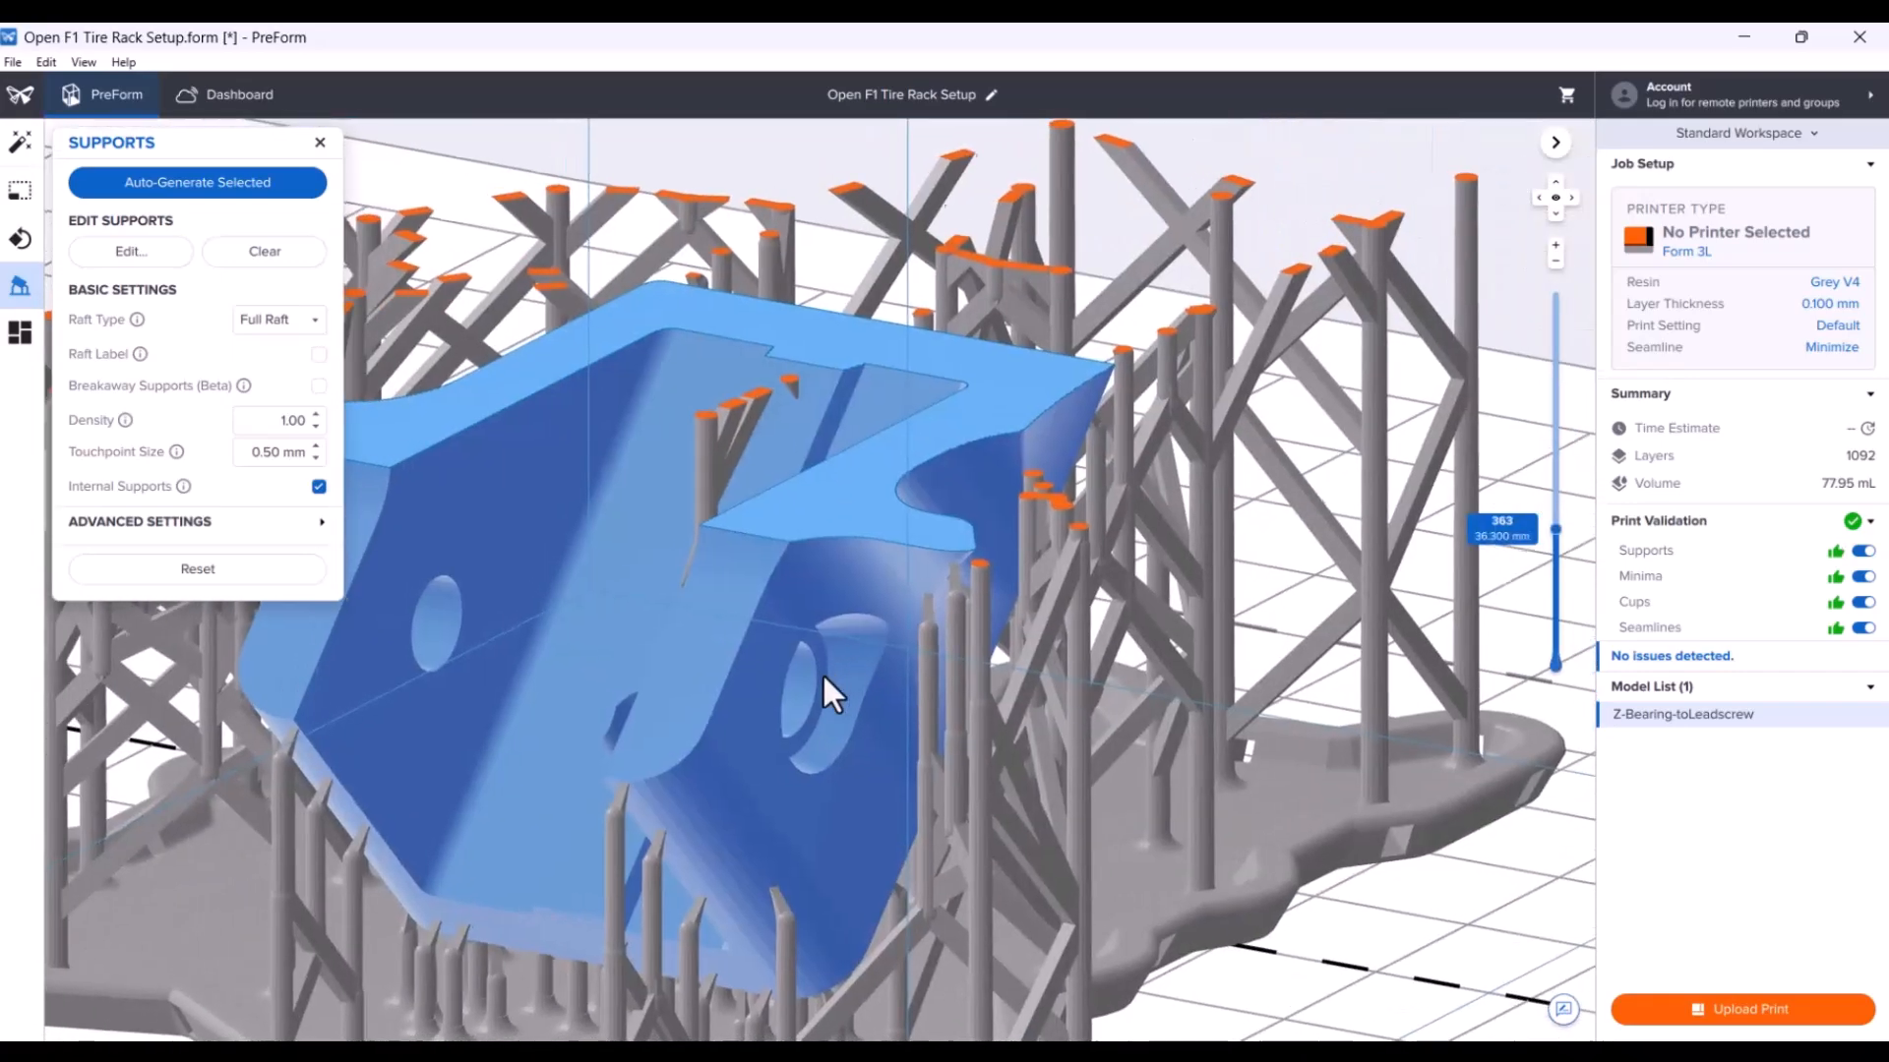
scroll(822, 673, up, 3)
mouse_move(793, 696)
right_down()
mouse_move(641, 643)
mouse_move(812, 681)
right_up()
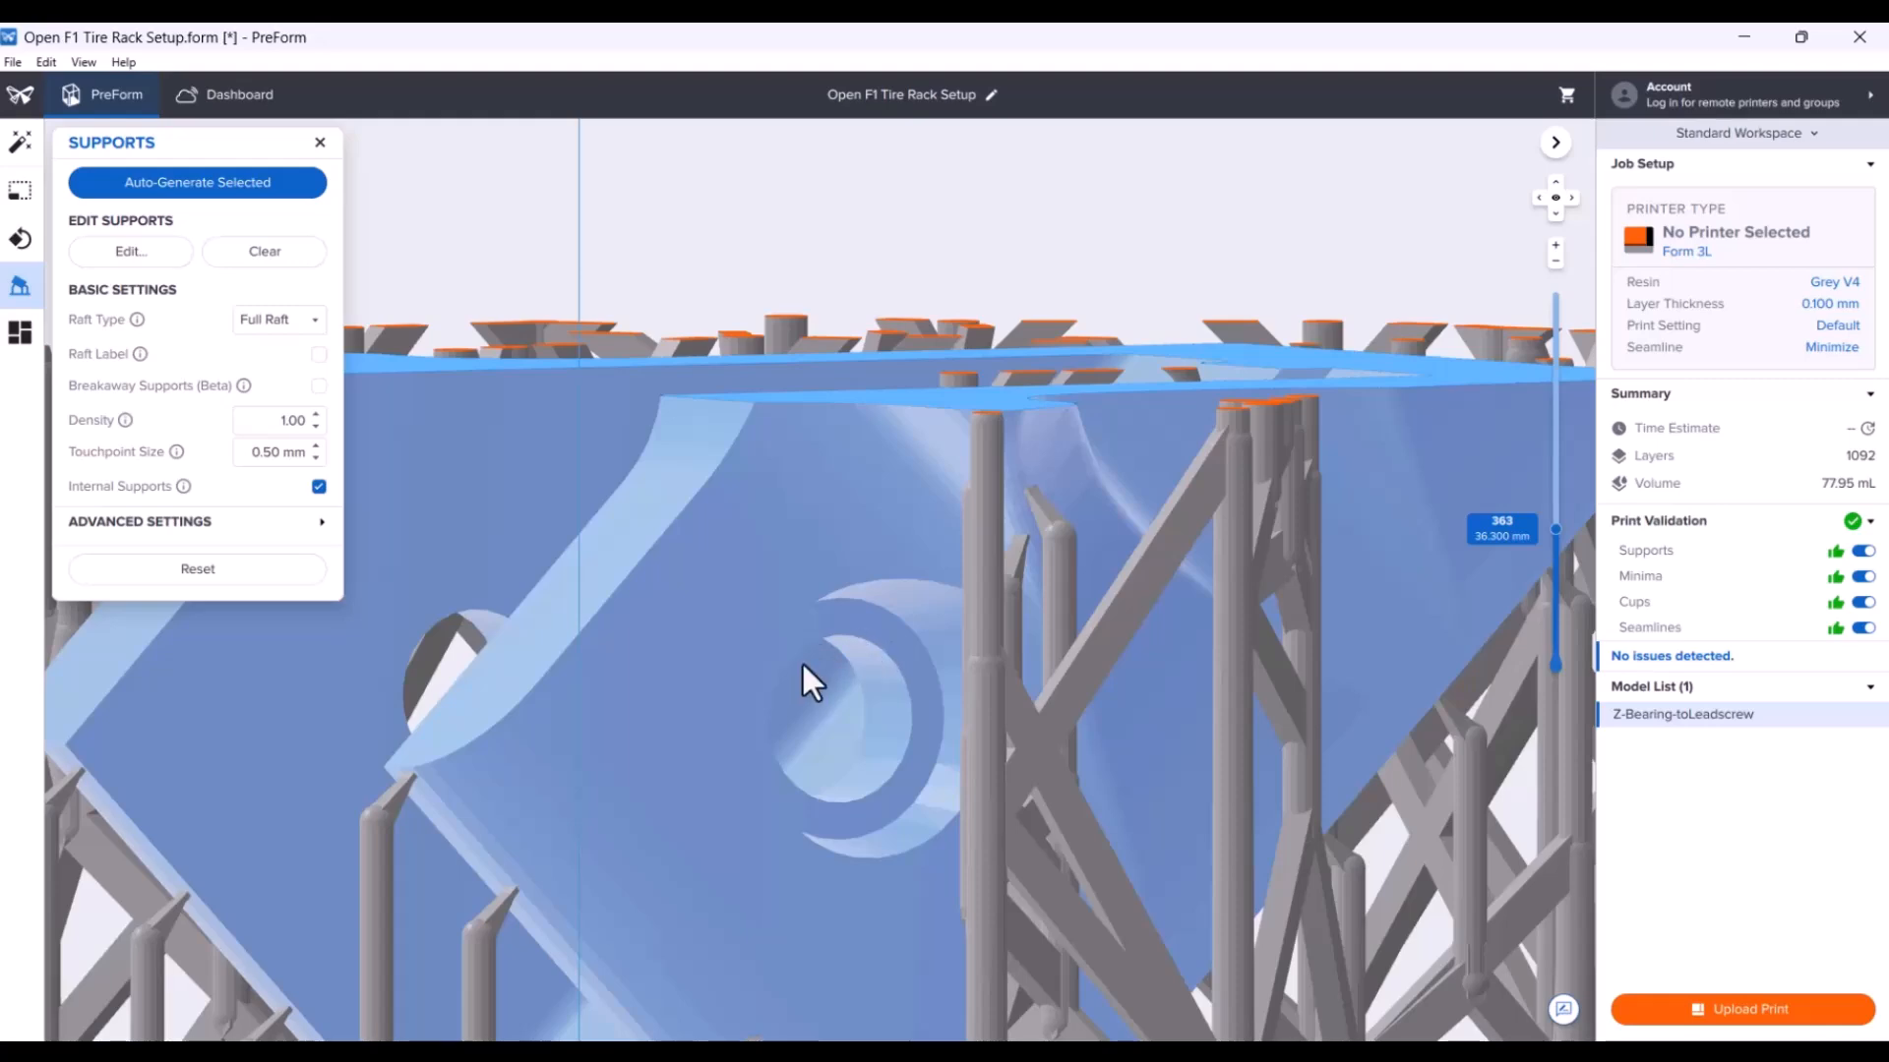
right_drag(860, 644, 819, 733)
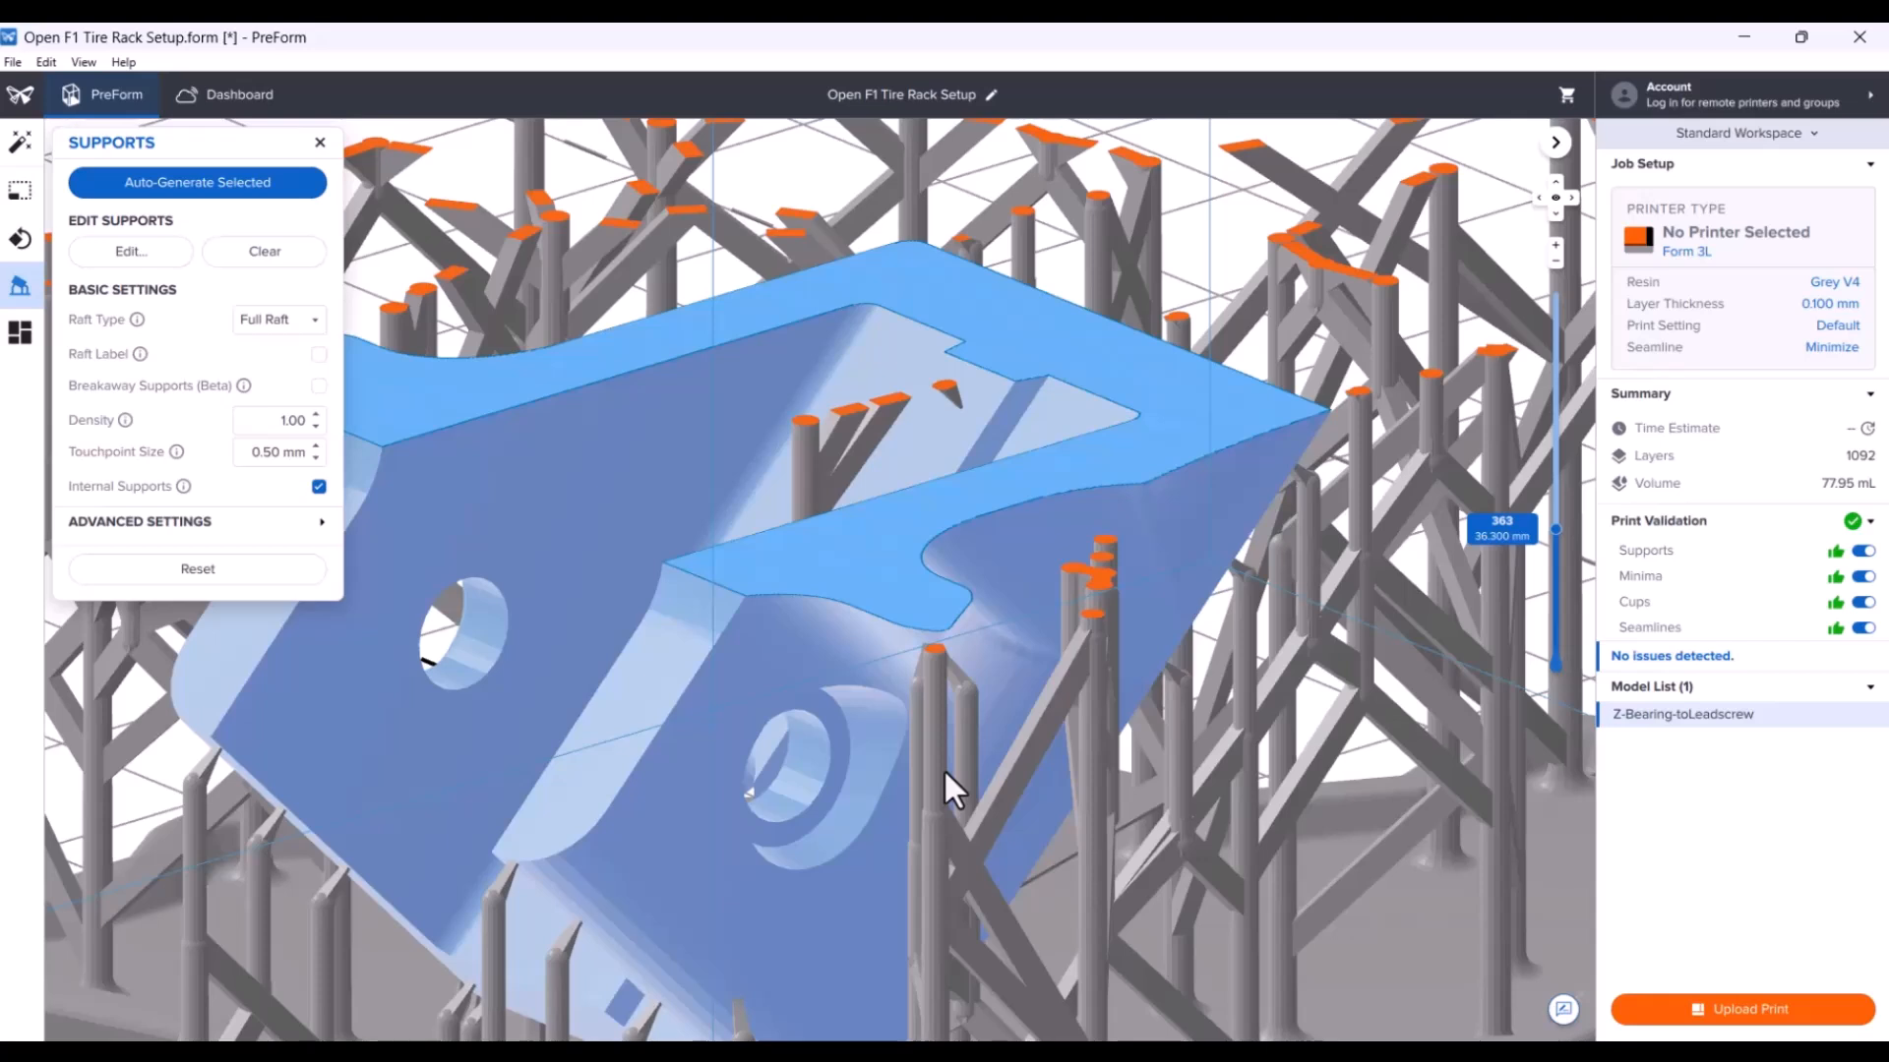
scroll(1244, 747, up, 3)
drag(1556, 533, 1554, 484)
right_drag(1017, 421, 777, 536)
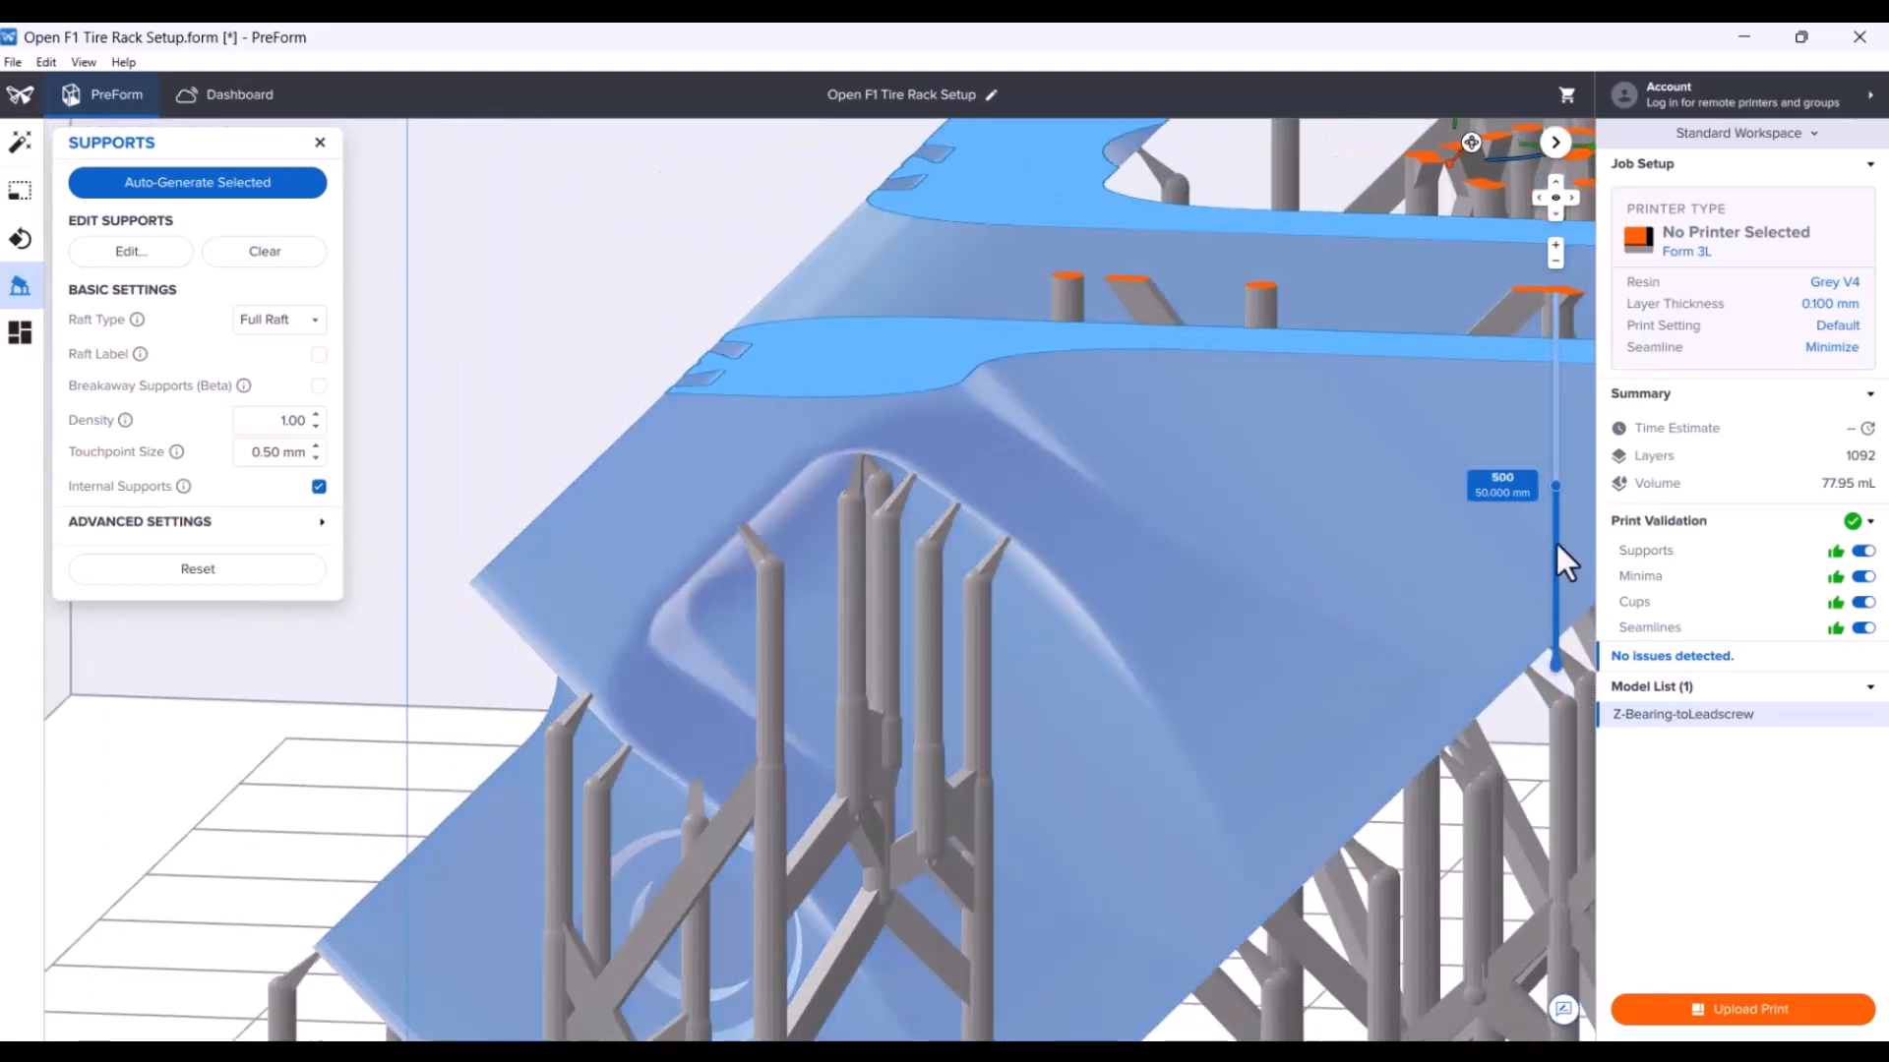
Examine the carriage's cross-sections and surrounding supports between layers 522 and 678 from several sides.
mouse_move(1551, 492)
mouse_down()
mouse_move(1555, 509)
mouse_move(1540, 474)
mouse_up()
scroll(1305, 492, down, 2)
right_drag(1060, 566, 890, 539)
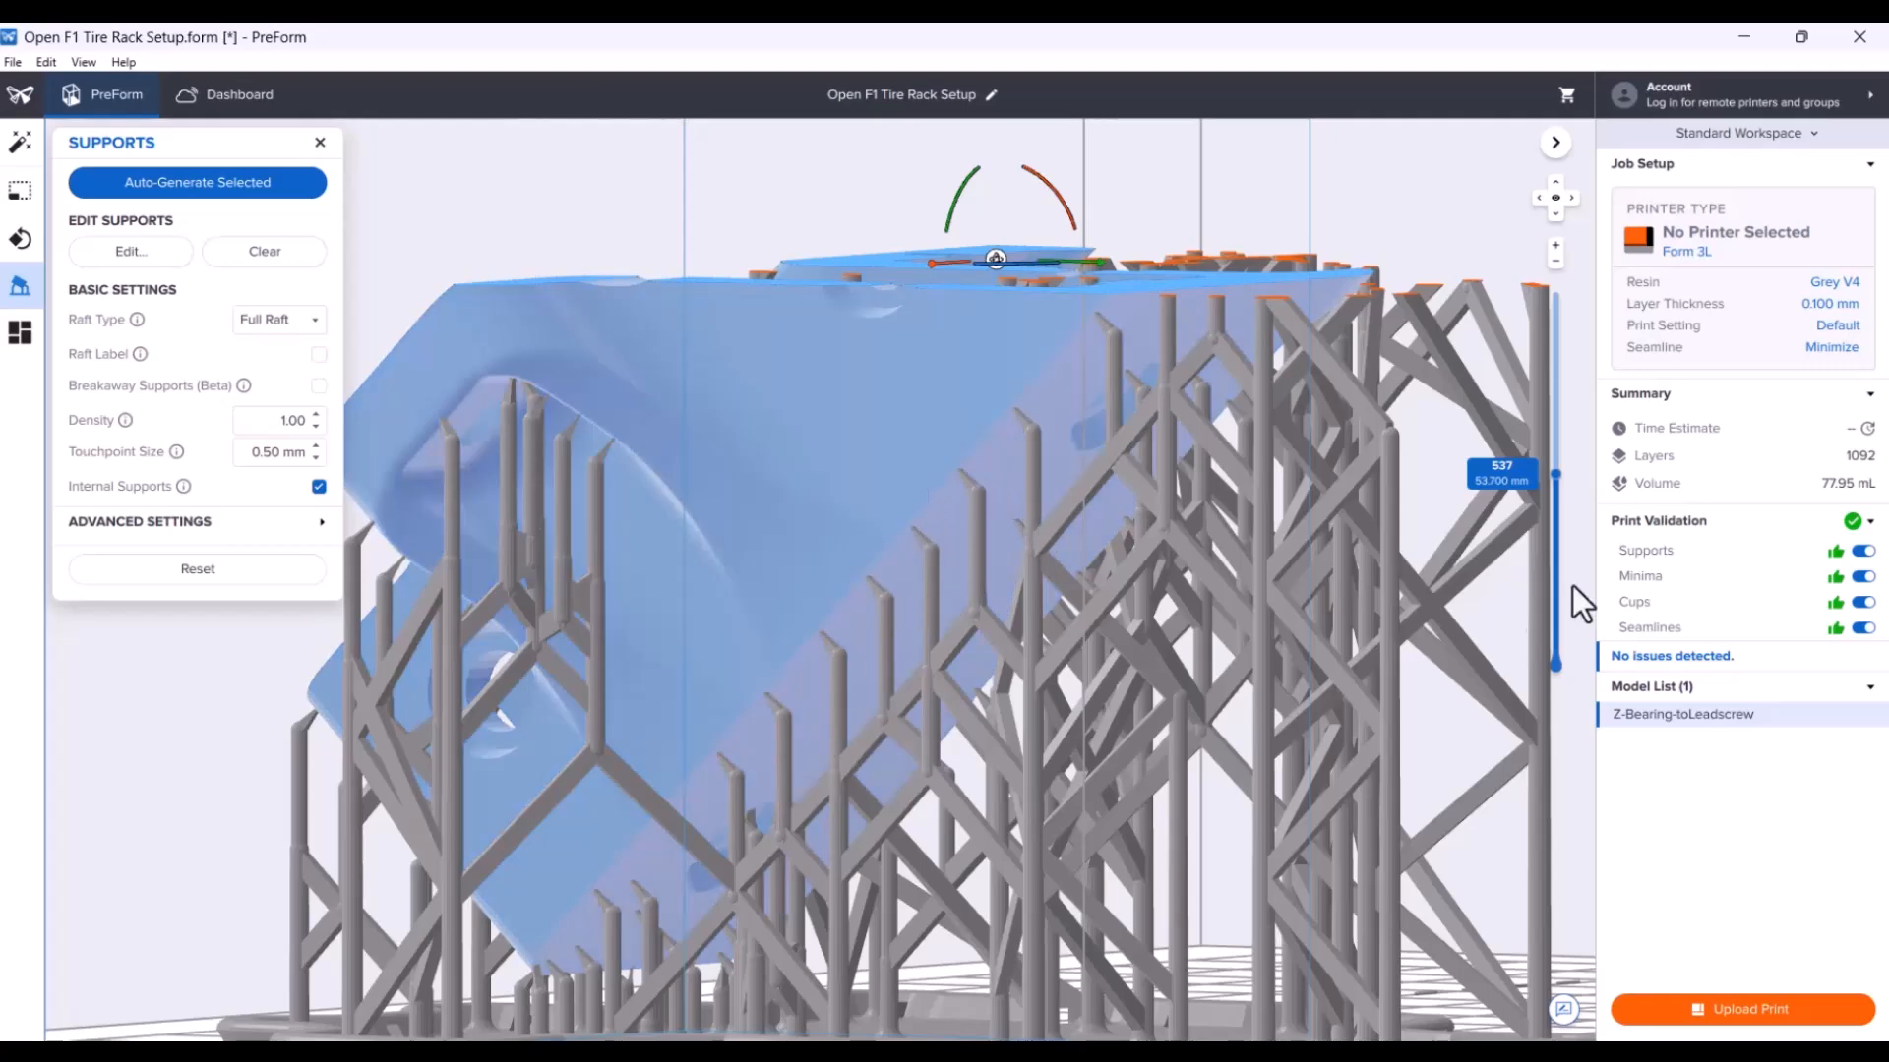
mouse_move(1556, 476)
mouse_down()
mouse_move(1556, 510)
mouse_move(1543, 488)
mouse_up()
right_drag(1543, 492, 1619, 543)
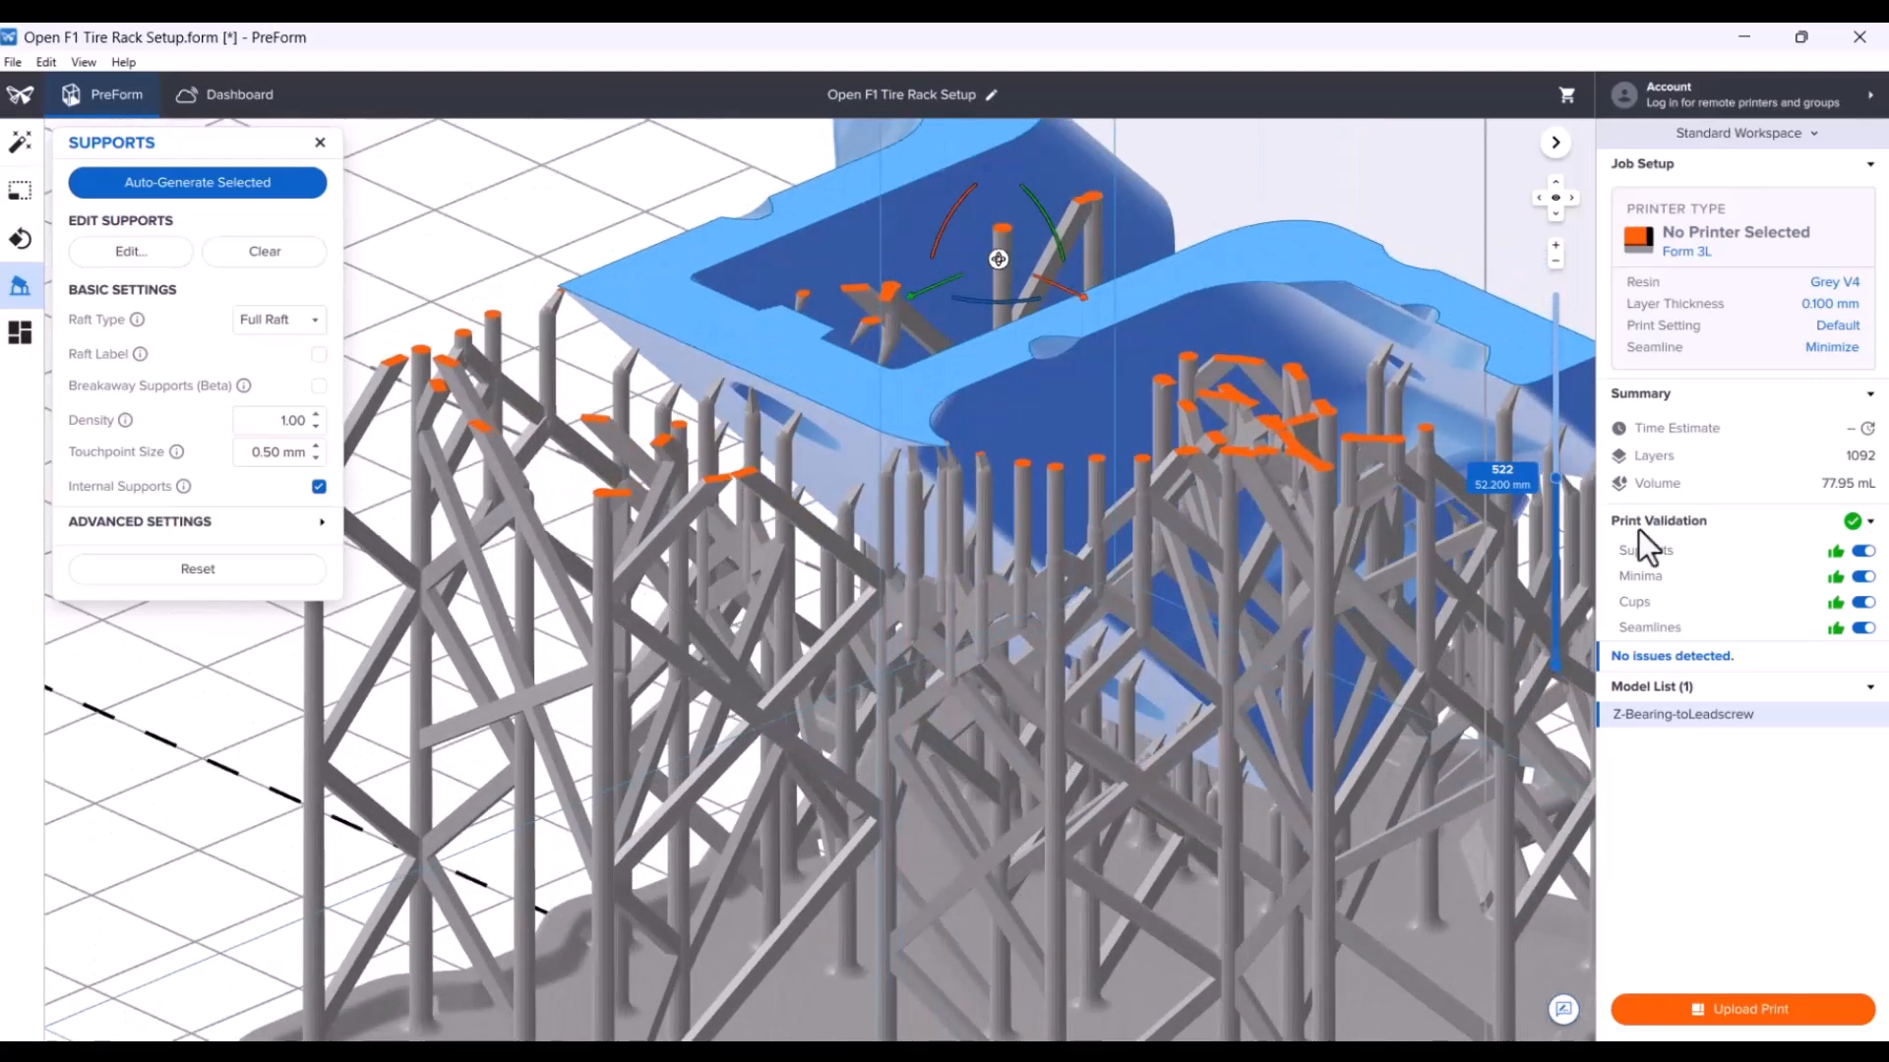
drag(1554, 476, 1548, 429)
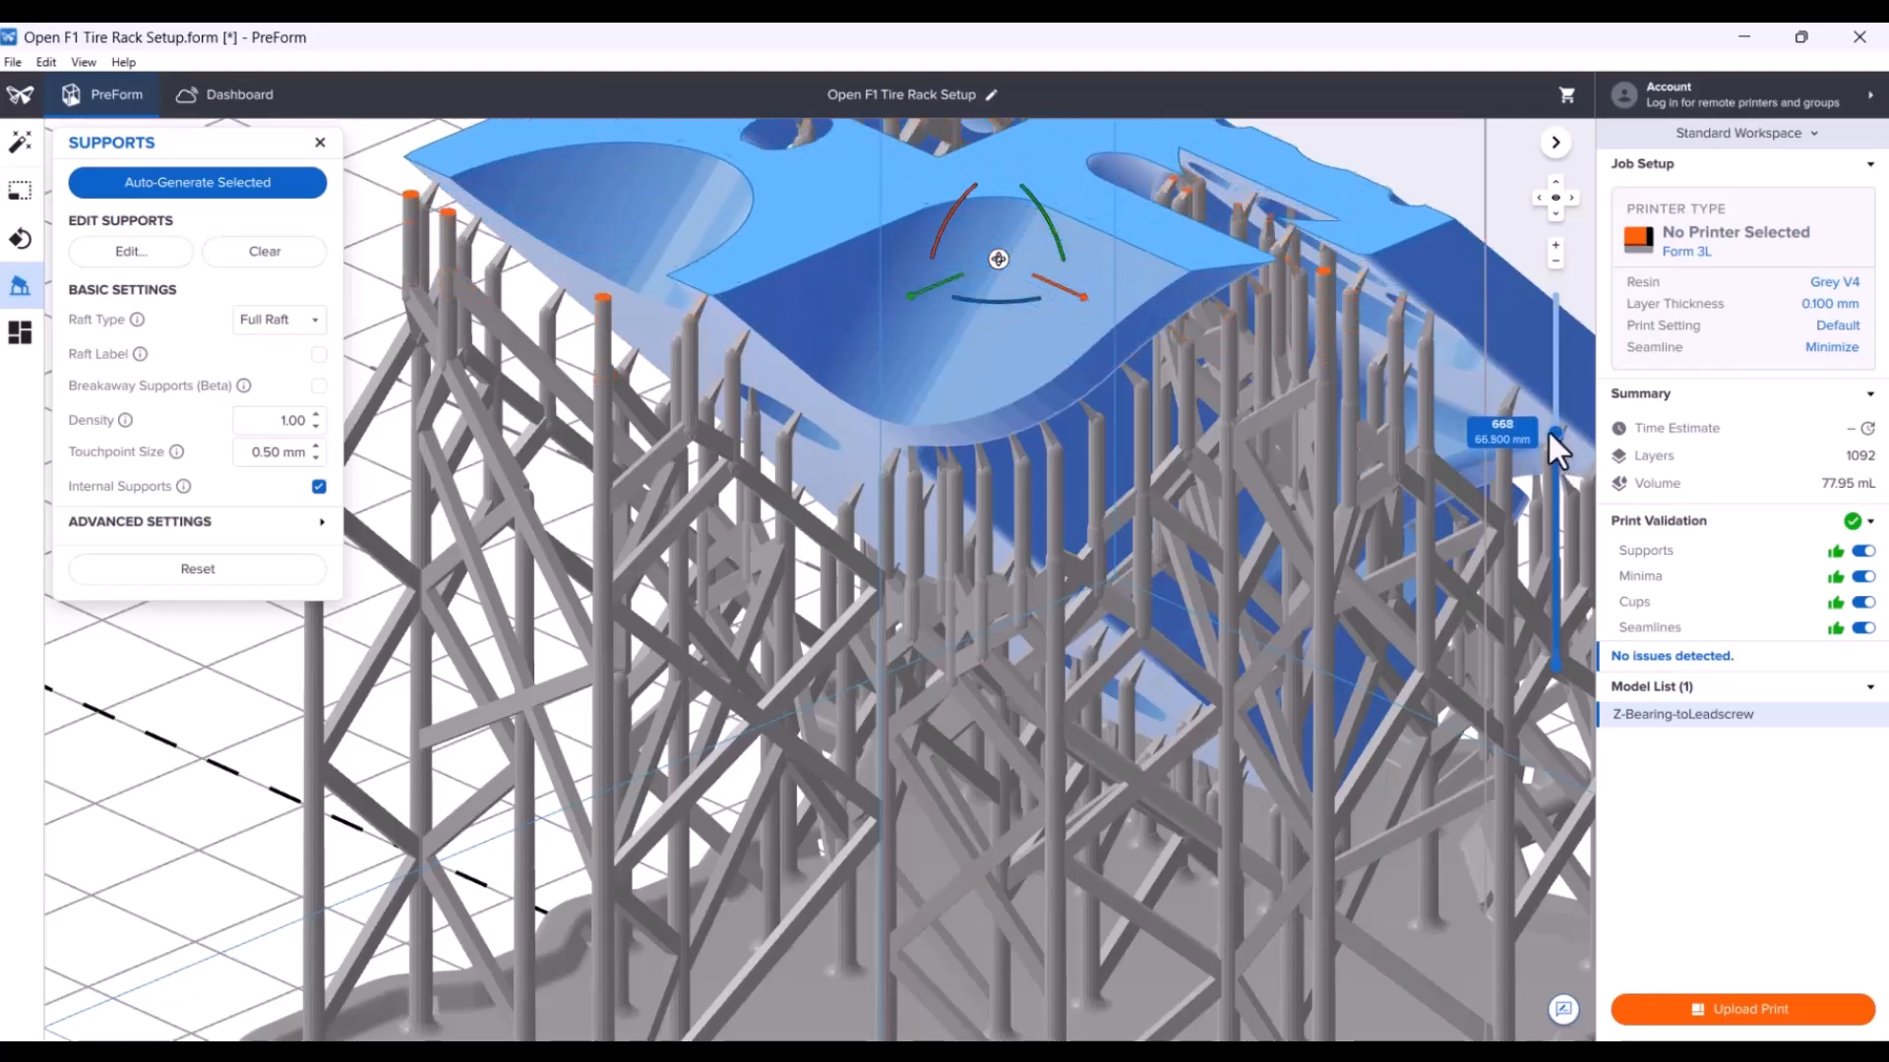
right_drag(1226, 393, 1082, 581)
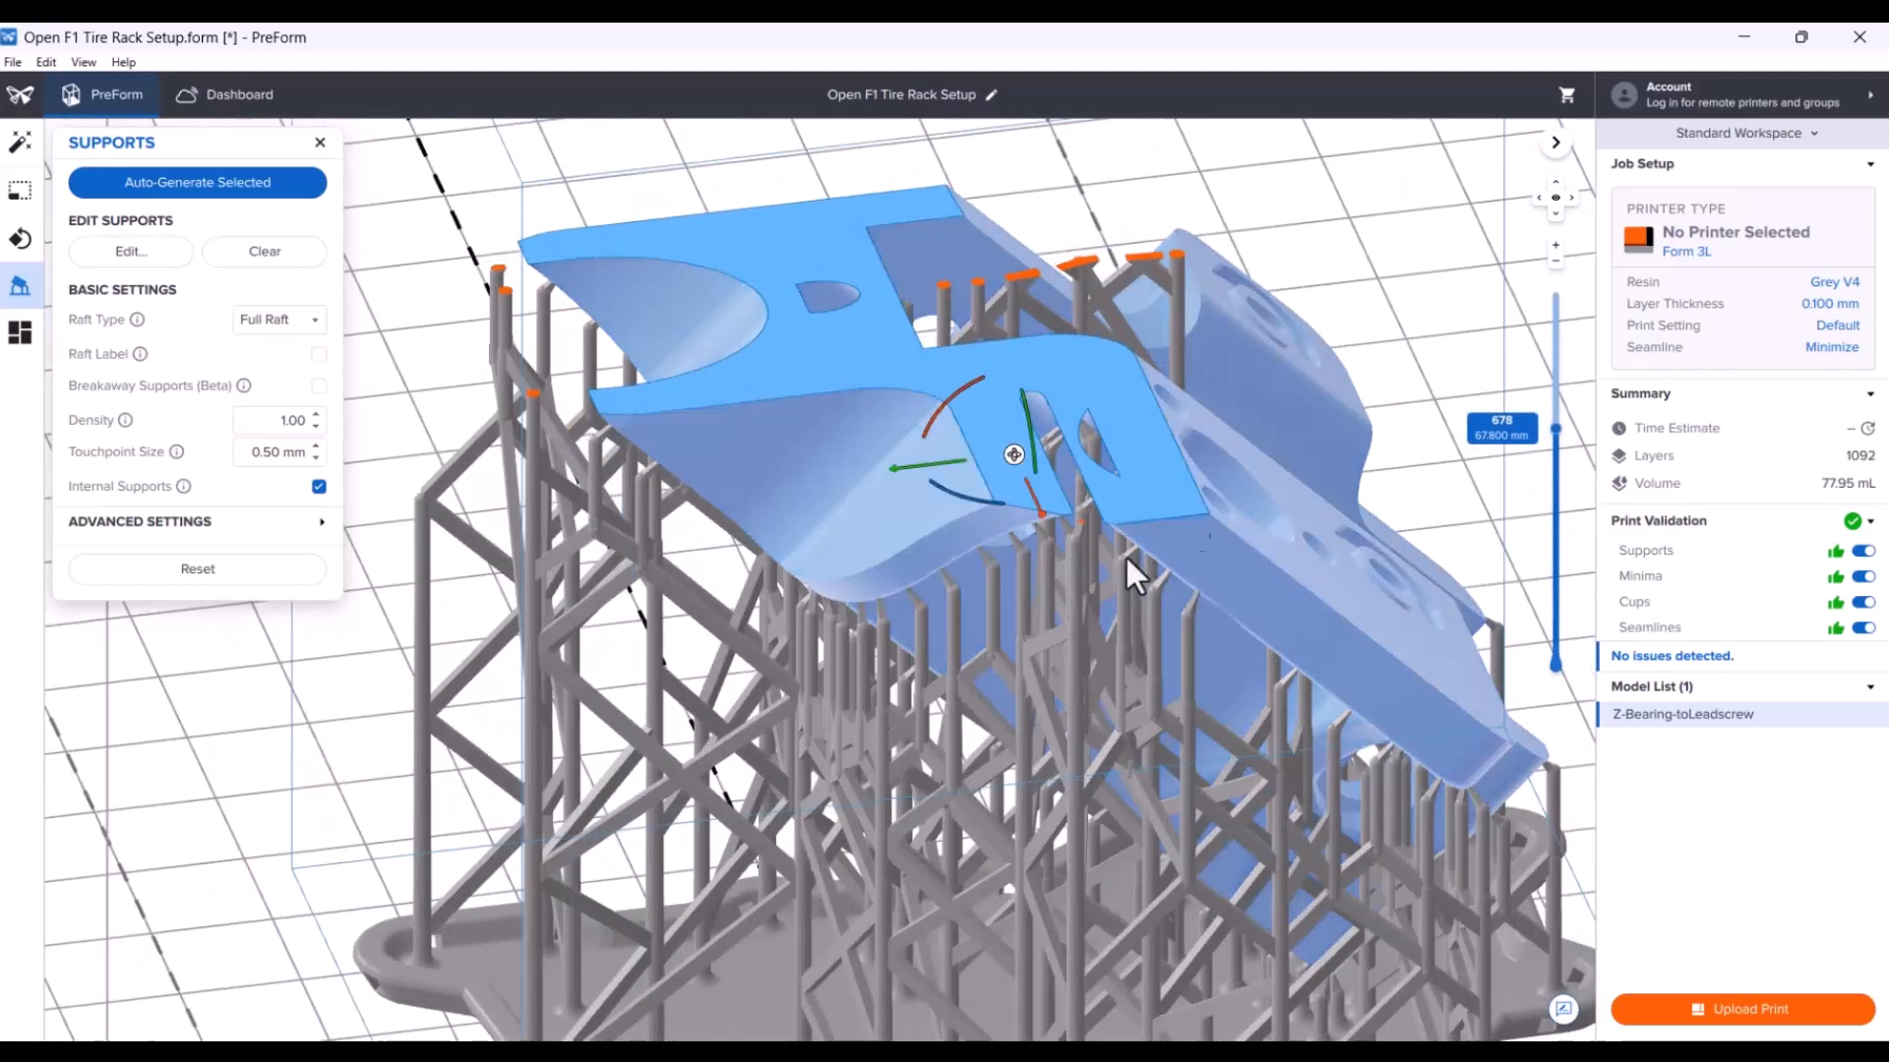
Step through the slotted cylinder's remaining layers up to 1092 and review the whole supported carriage.
drag(1554, 426, 1552, 390)
right_drag(1269, 350, 1554, 427)
drag(1562, 388, 1555, 360)
right_drag(1224, 488, 1036, 594)
drag(1556, 360, 1554, 298)
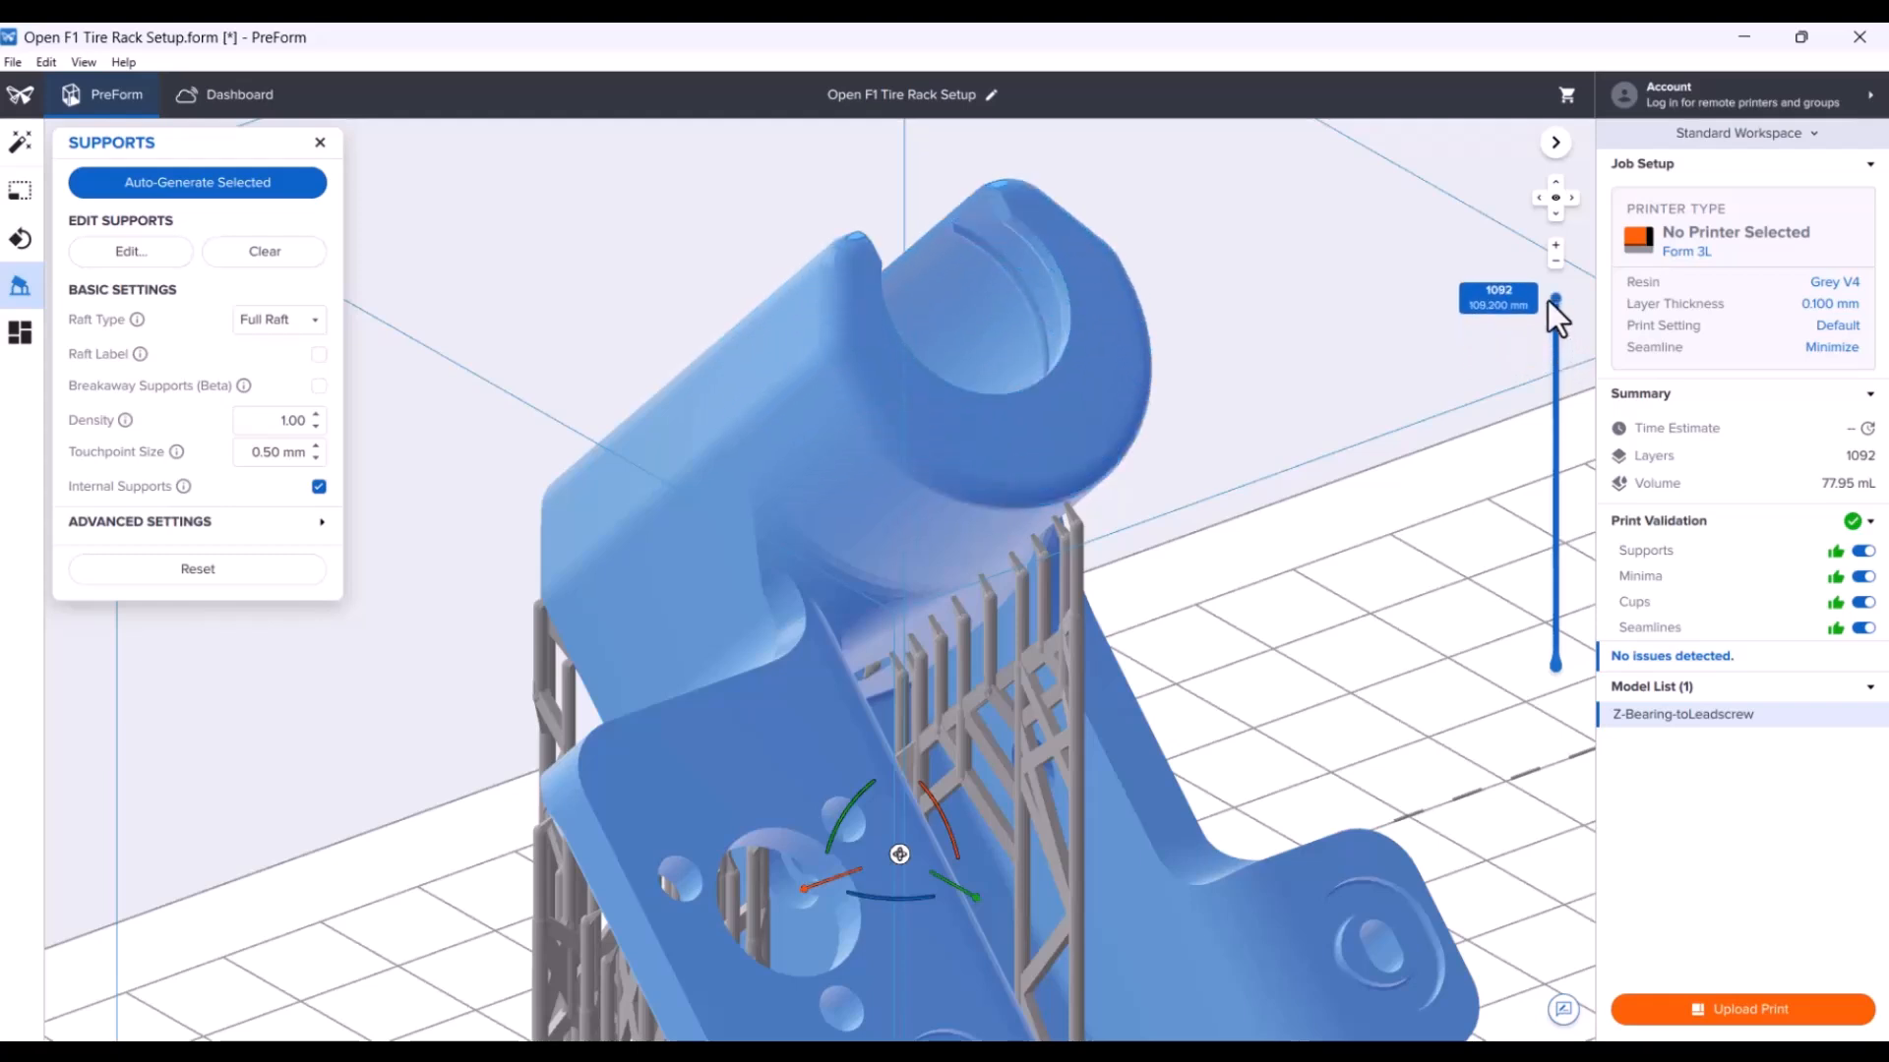
scroll(1257, 613, down, 5)
middle_drag(1245, 775, 1176, 694)
scroll(1271, 816, up, 2)
scroll(1271, 826, down, 2)
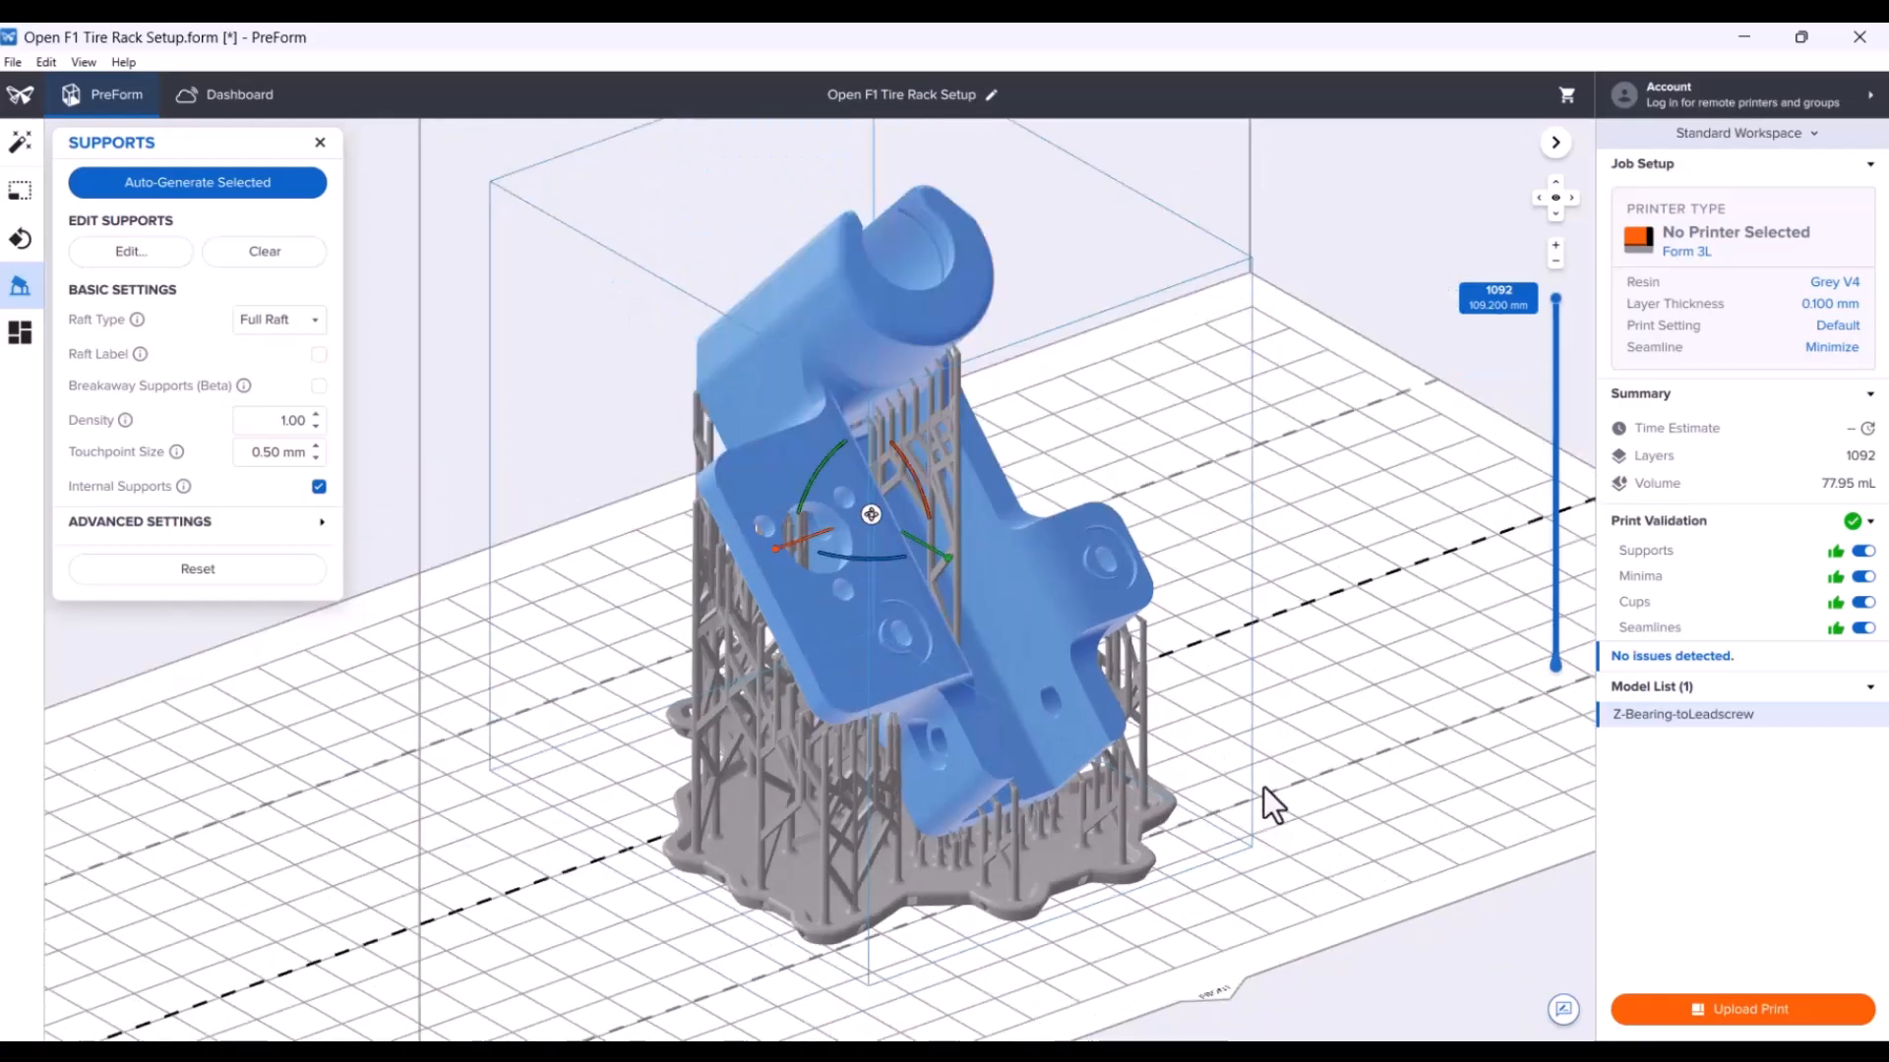
middle_drag(1271, 805, 1236, 881)
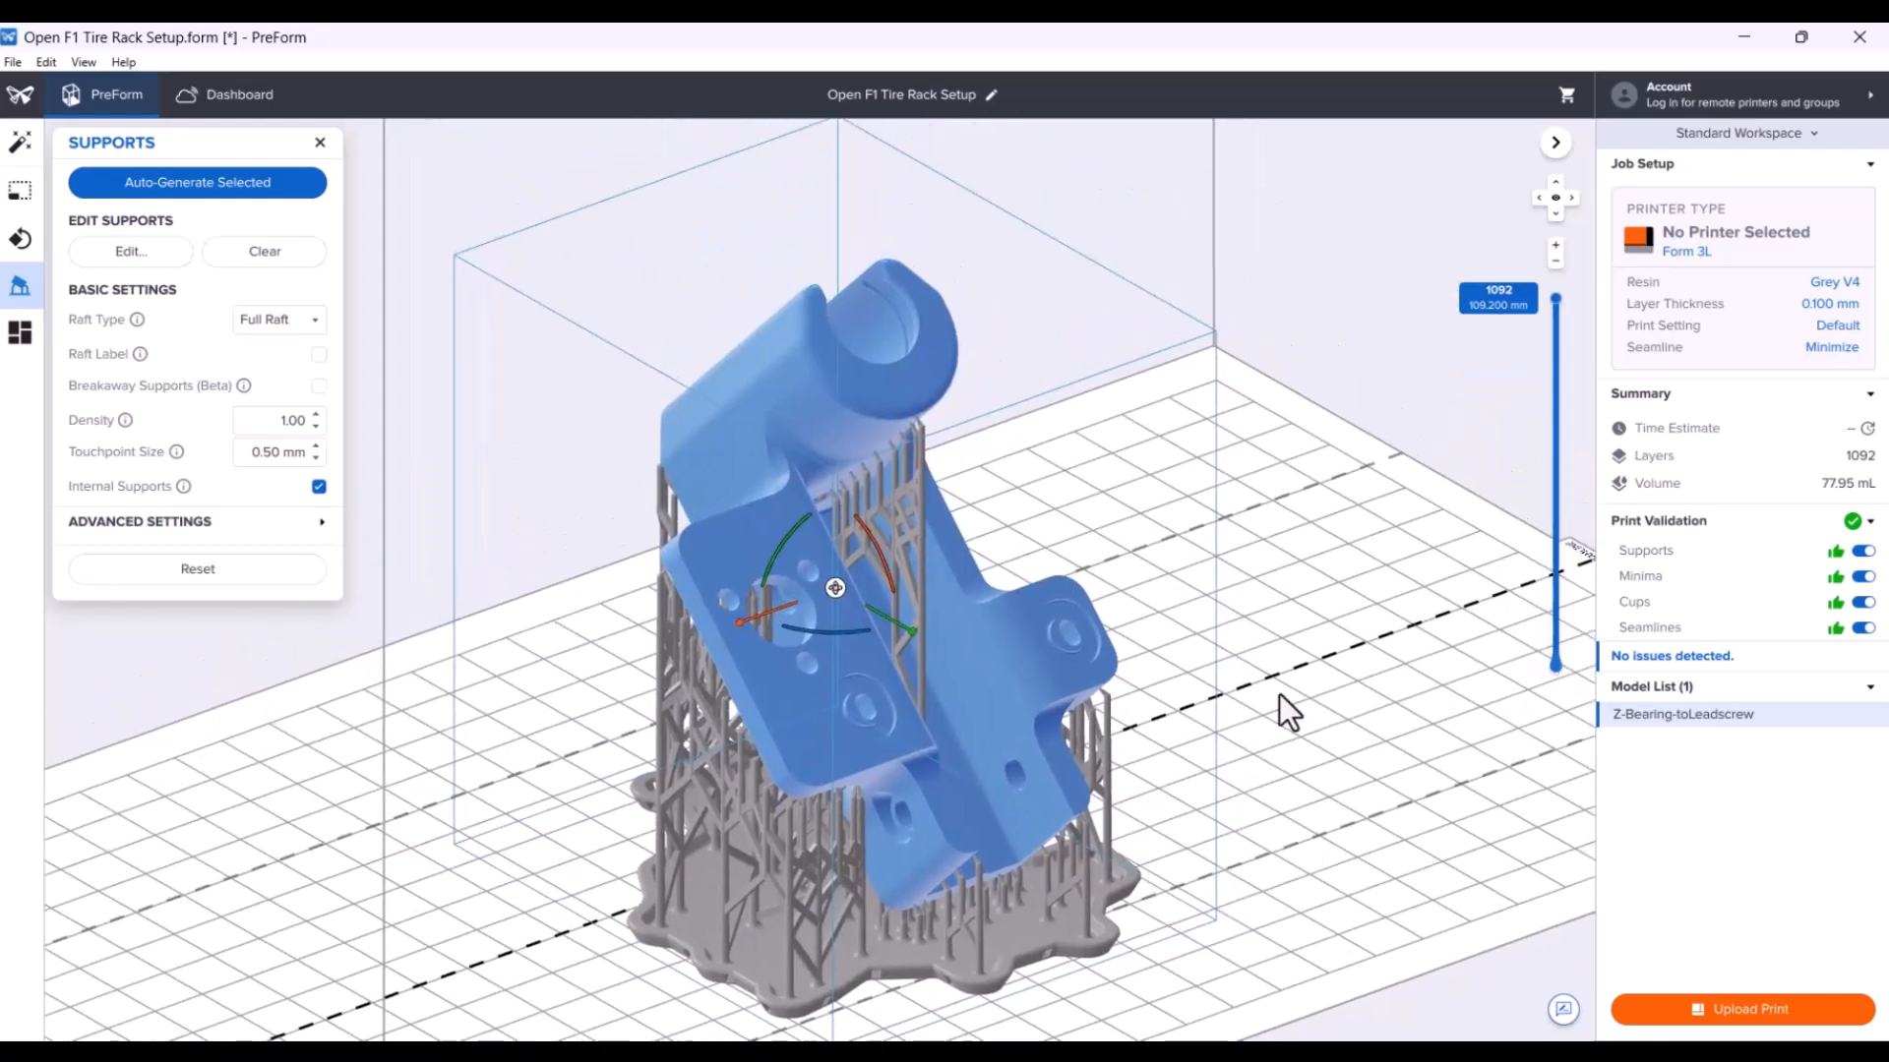